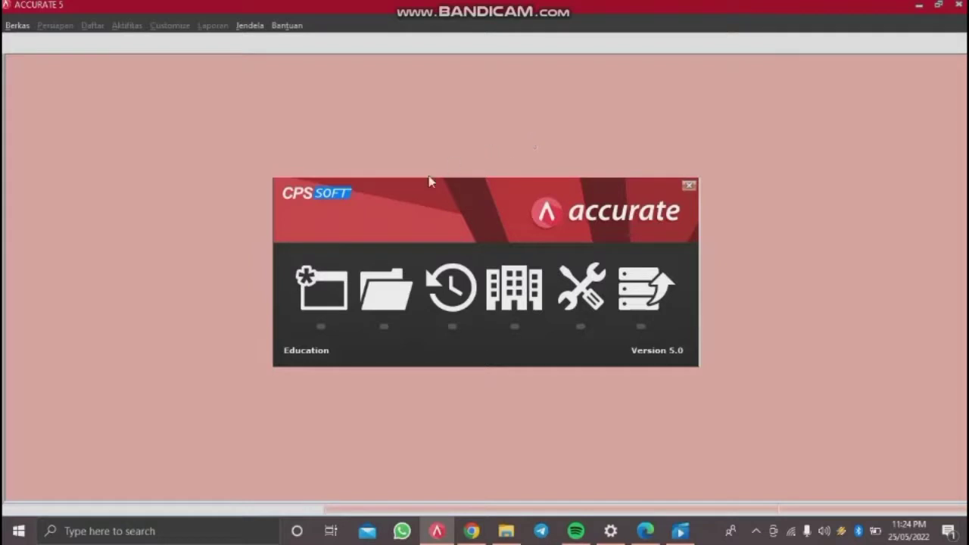
# Step: Create local database 'PT MANUNGGAL-KELOMPOK 6-AK' in Documents > FILE PT MANUNGGAL
pyautogui.click(328, 294)
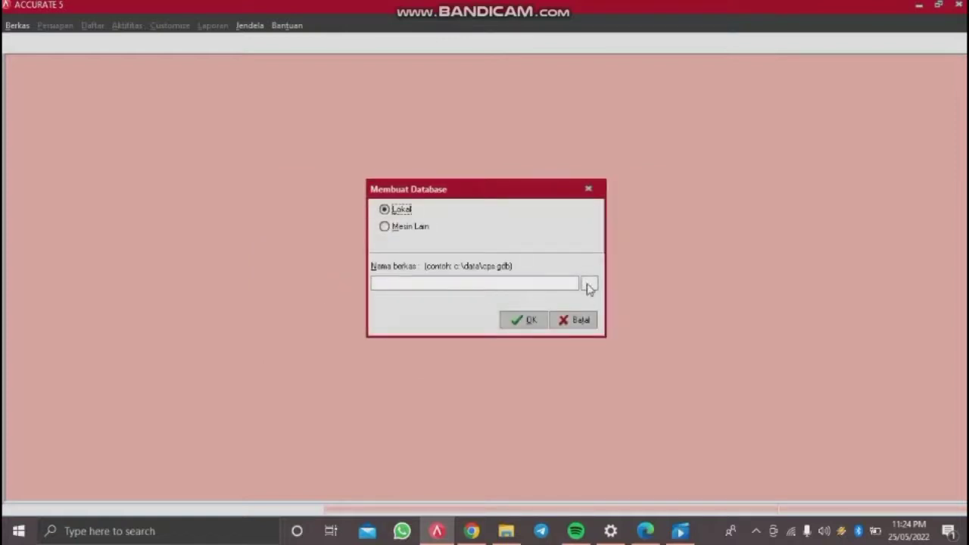
pyautogui.click(589, 286)
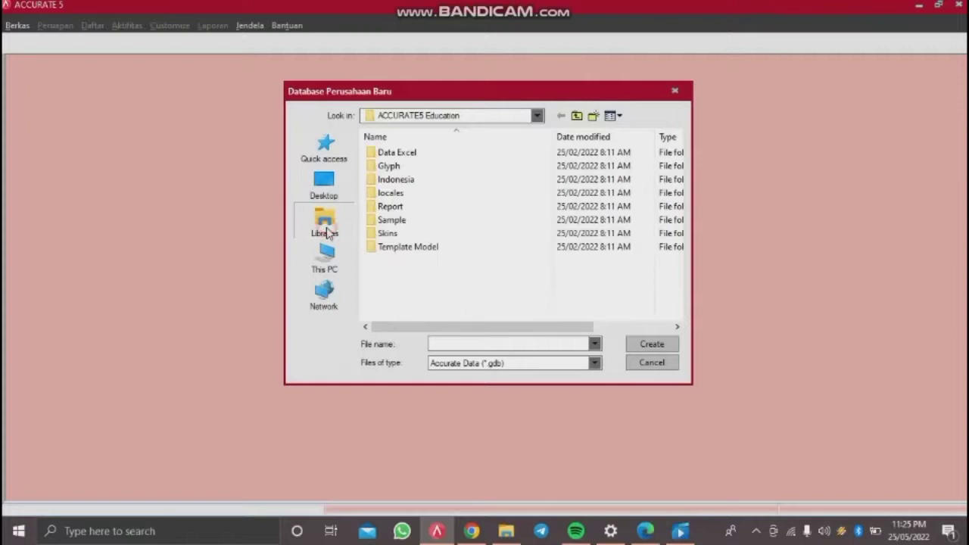
pyautogui.click(325, 228)
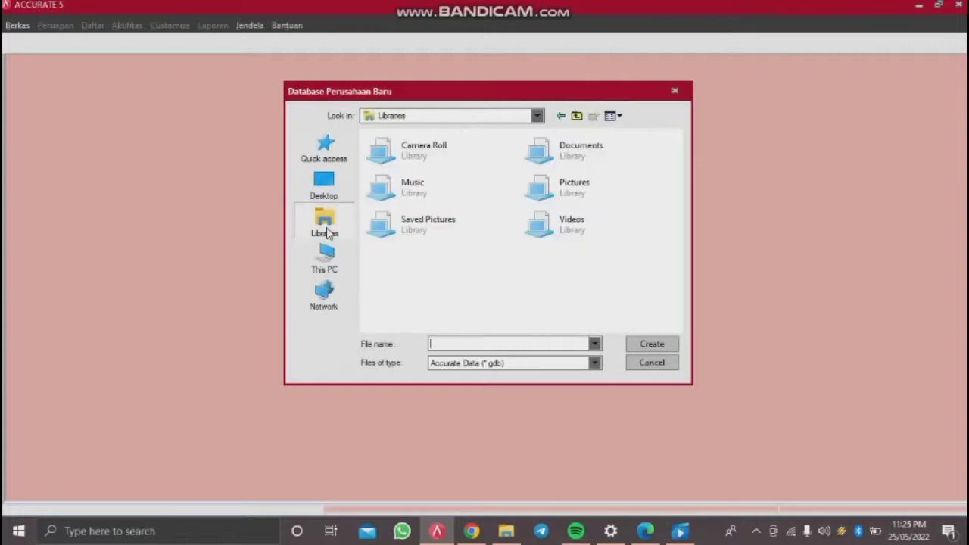
pyautogui.doubleClick(576, 147)
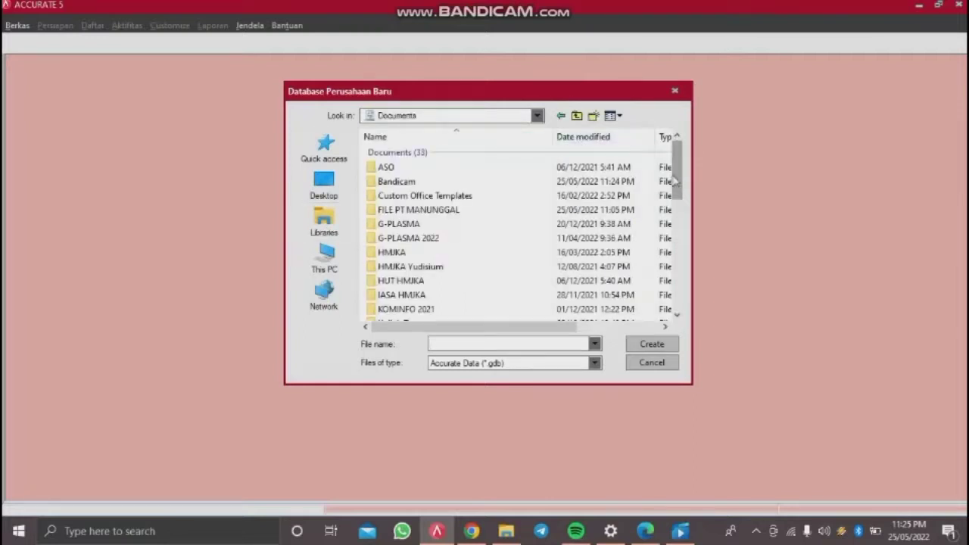
pyautogui.doubleClick(461, 212)
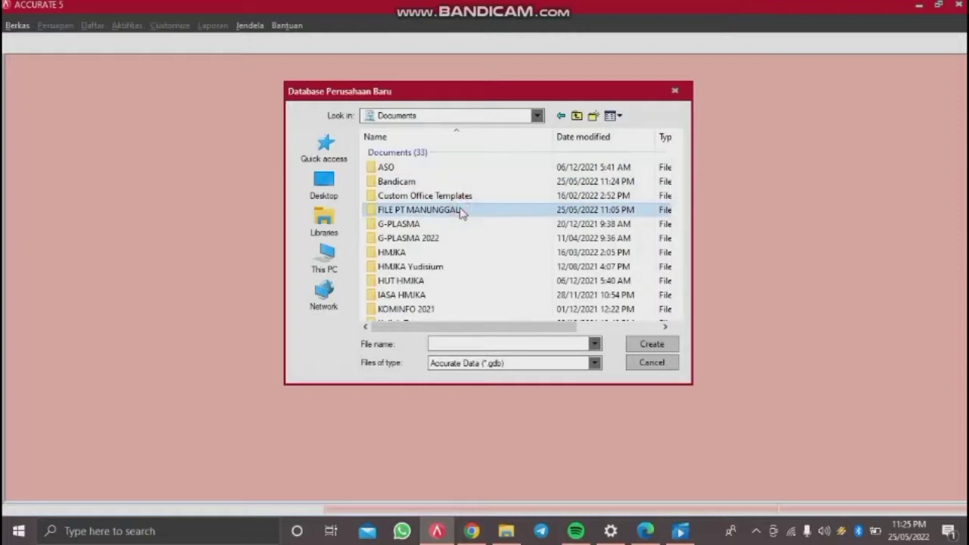
pyautogui.click(485, 343)
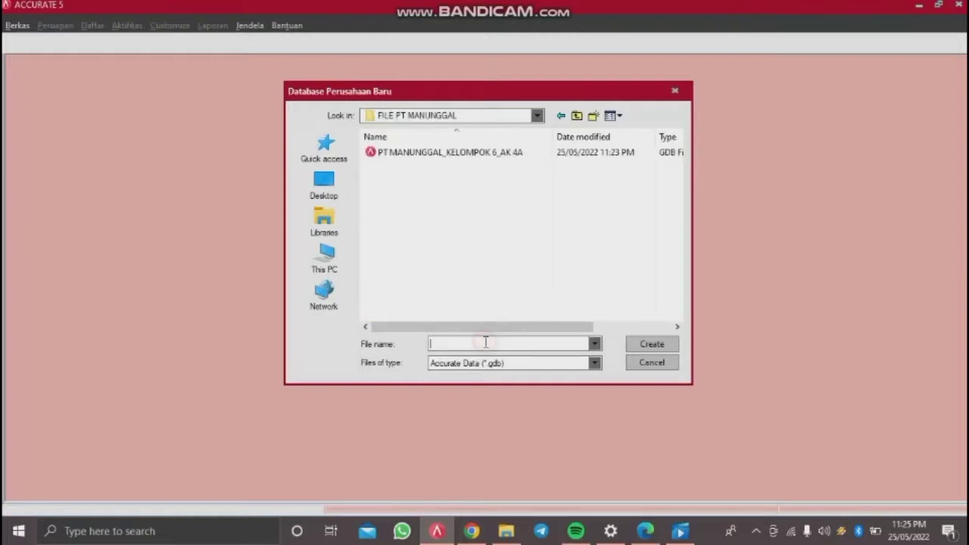
pyautogui.write('P')
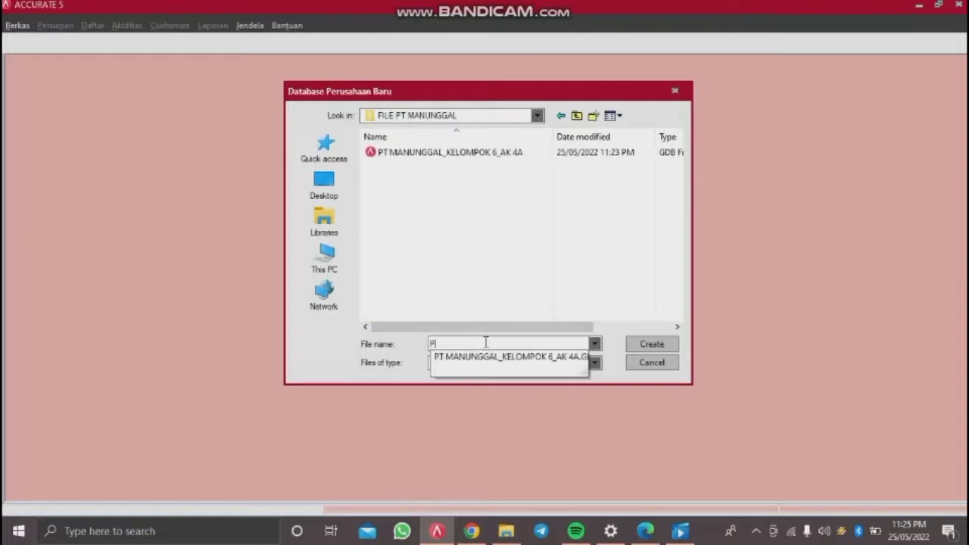
pyautogui.write('T MANUNGGAL-KELOMP')
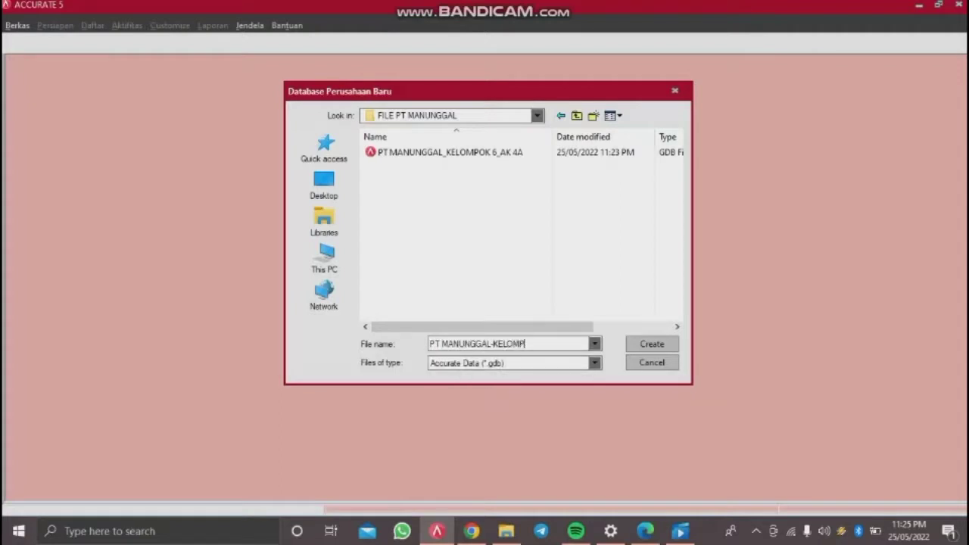
pyautogui.write('OK 6-AK 4A')
pyautogui.click(631, 342)
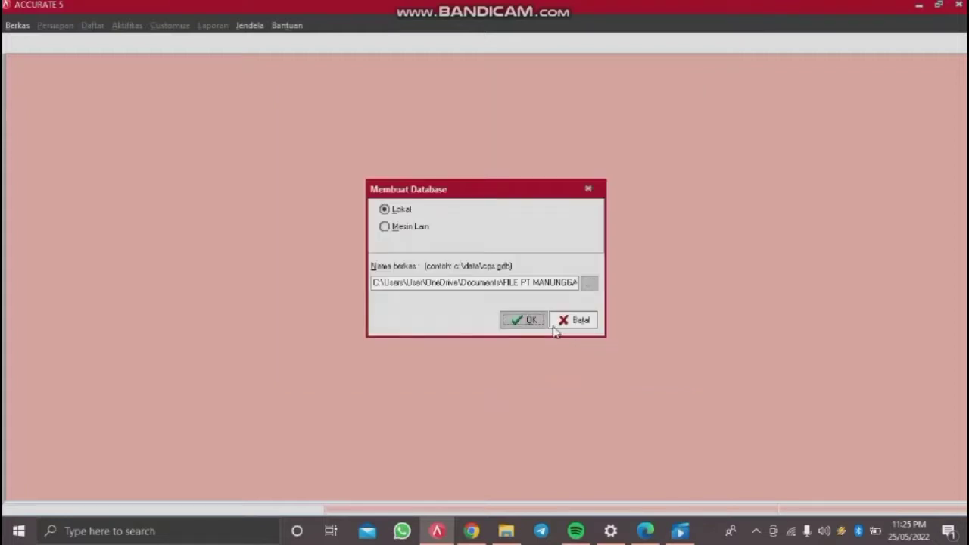
pyautogui.click(536, 320)
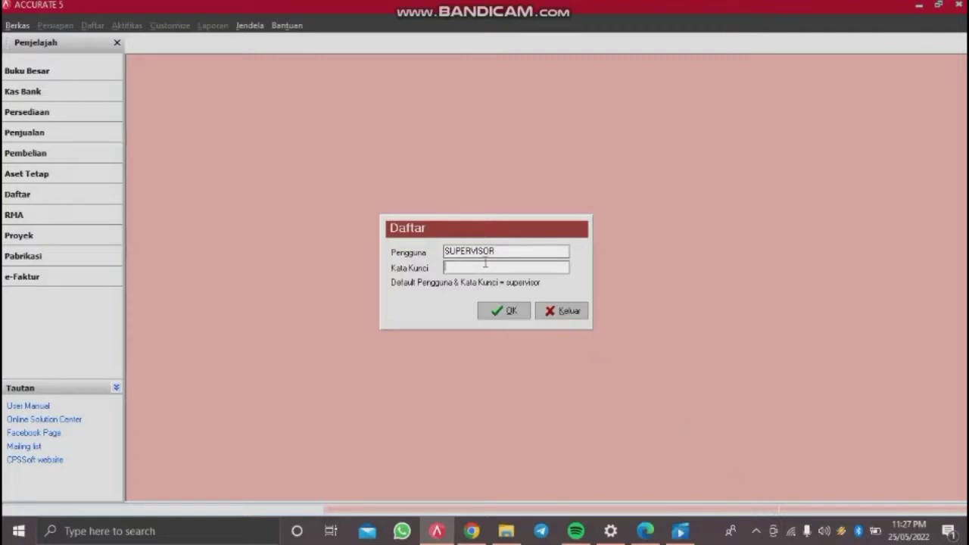
# Step: Log in to the new database as SUPERVISOR with the account password
pyautogui.click(517, 310)
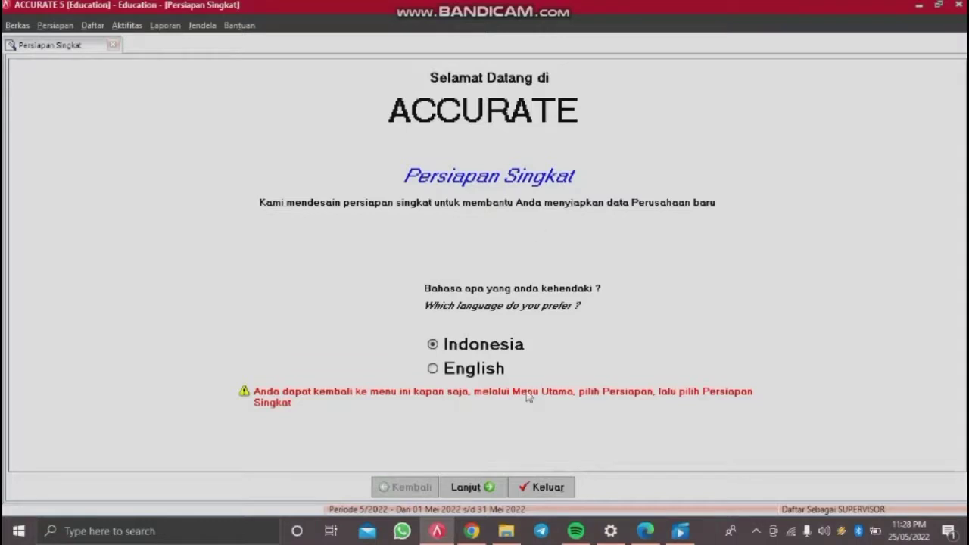
# Step: Choose the Persiapan Mahir expert setup path
pyautogui.click(471, 488)
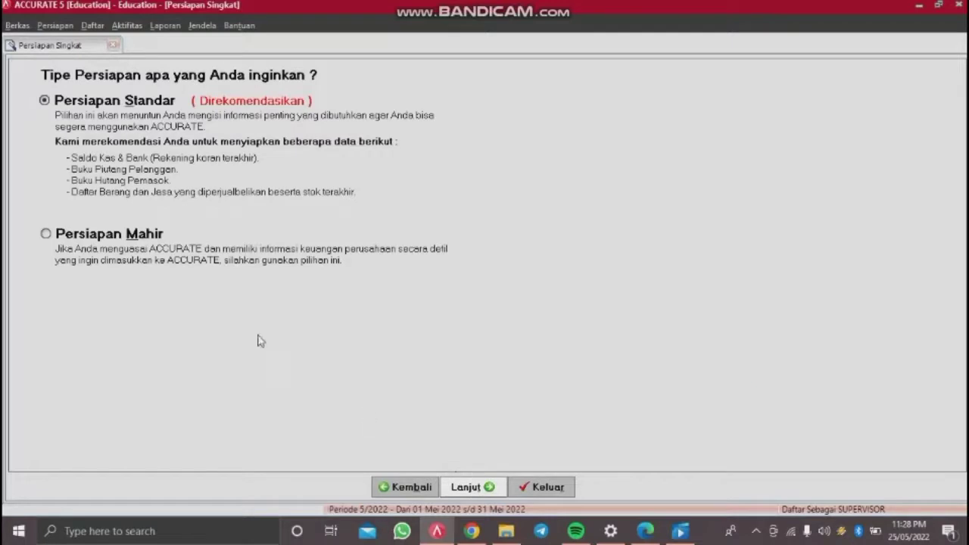
pyautogui.click(46, 235)
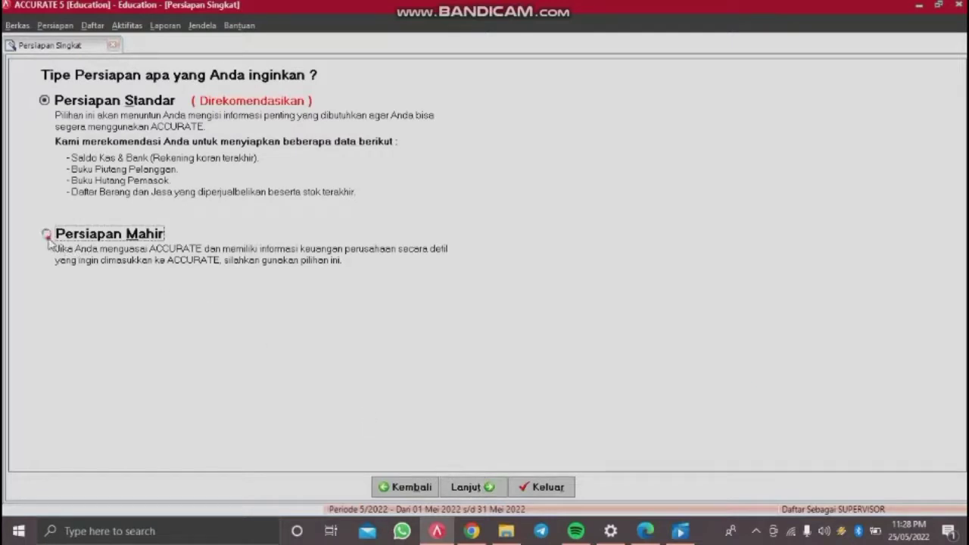
pyautogui.click(469, 489)
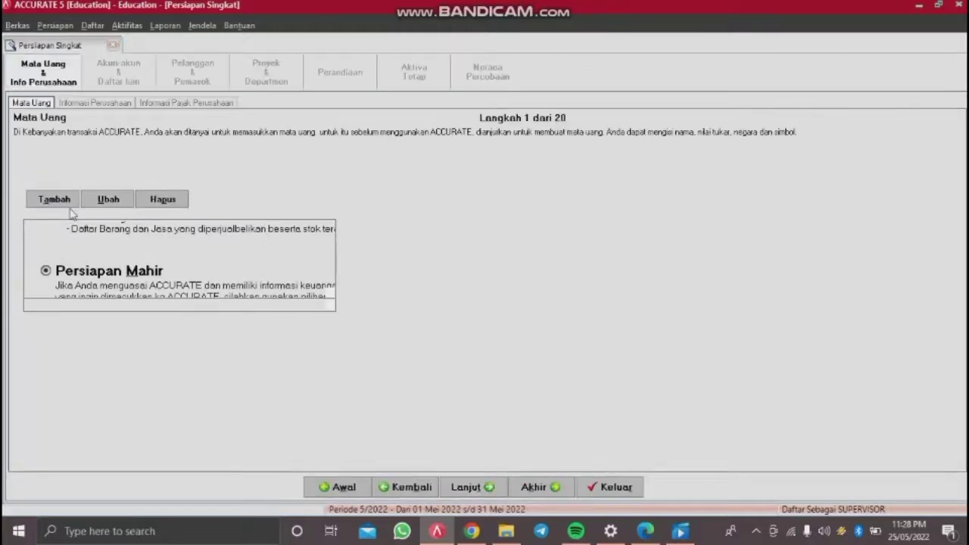
# Step: Add currency RUPIAH with rate 1, country INDONESIA, symbol IDR, and continue
pyautogui.write('RUPIAH')
pyautogui.press('Tab')
pyautogui.write('1')
pyautogui.press('Tab')
pyautogui.press('Tab')
pyautogui.write('INDONESIA')
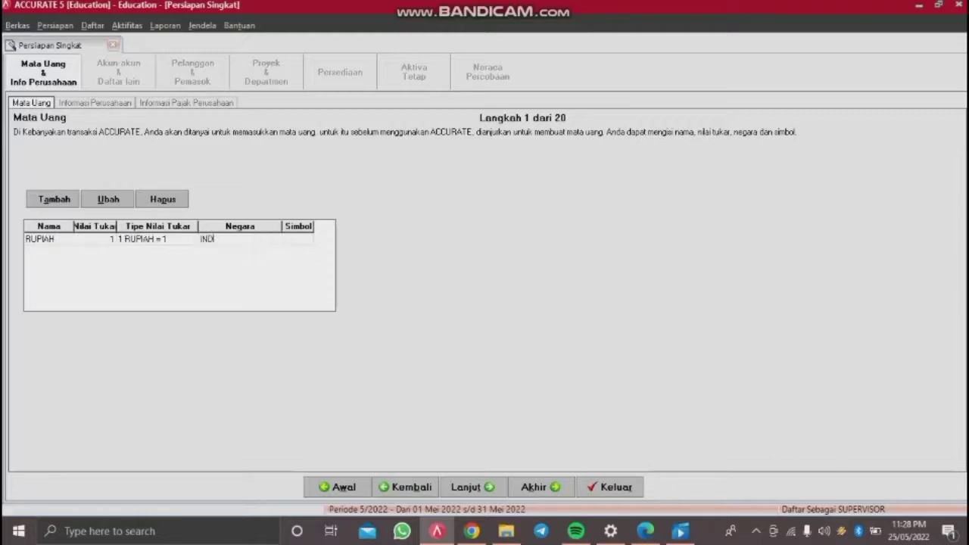
pyautogui.press('Tab')
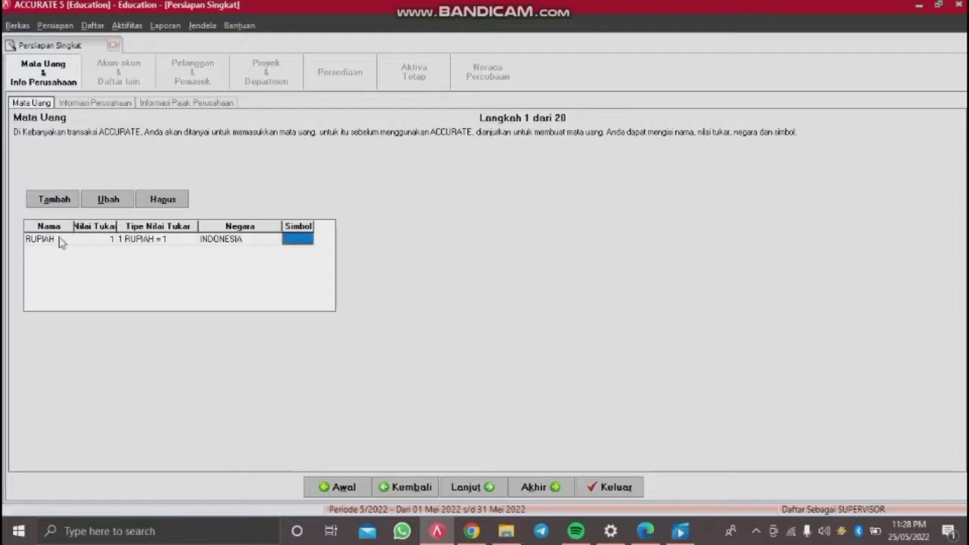
pyautogui.write('IDR')
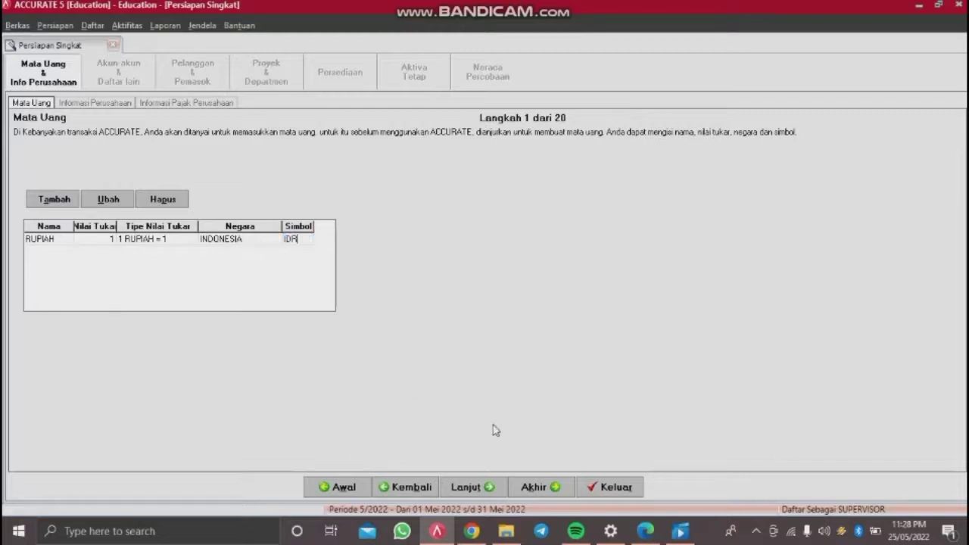
pyautogui.click(470, 488)
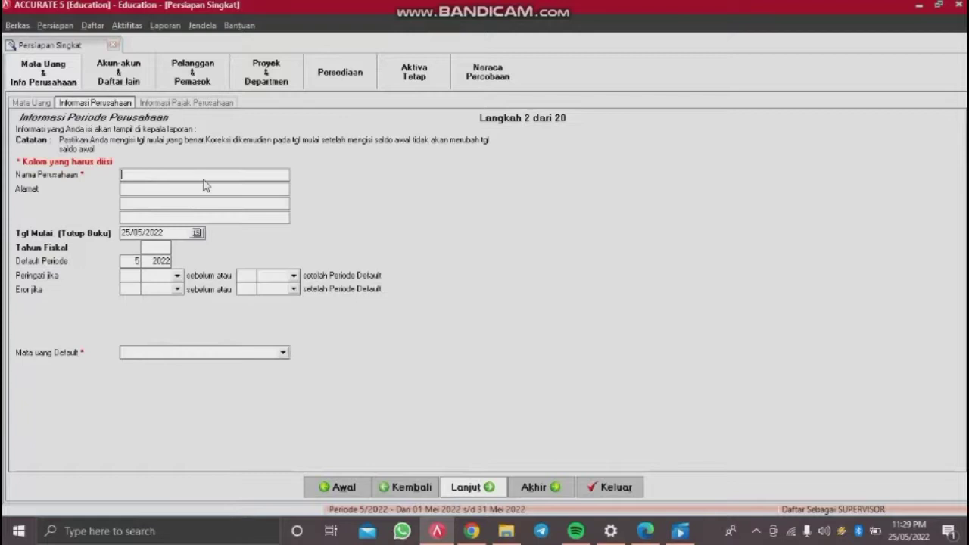
# Step: Enter company name PT MANUNGGAL with its address and start date 30/11/2014
pyautogui.write('PT MANUNGGAL')
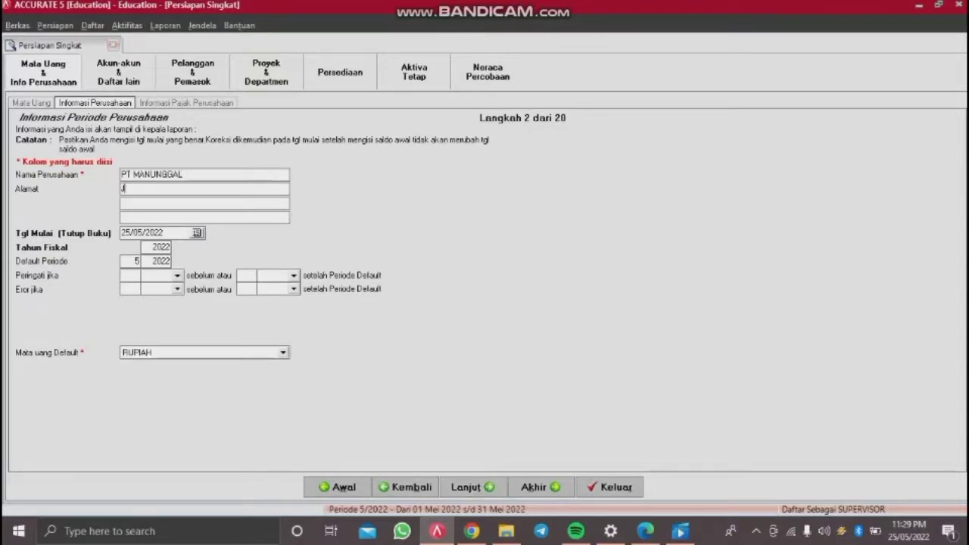
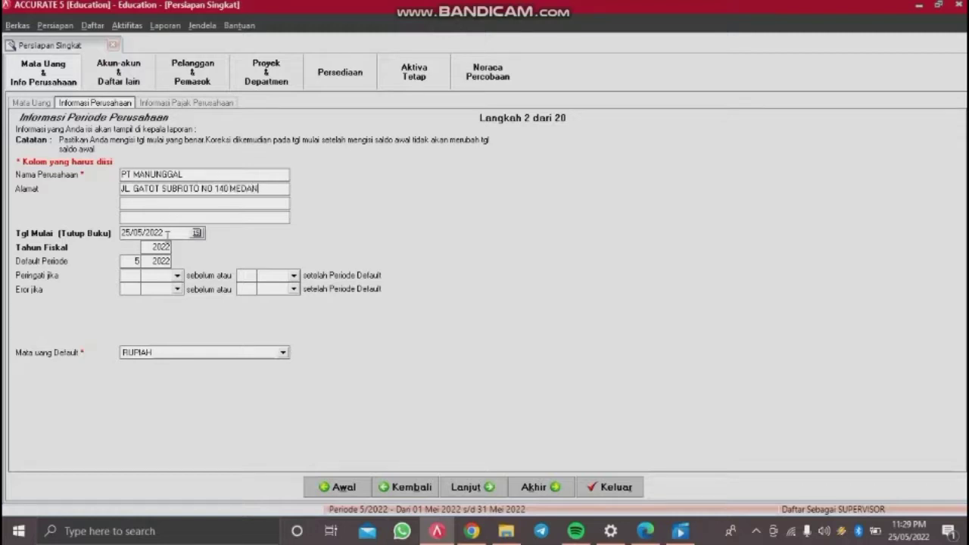
pyautogui.moveTo(157, 236); pyautogui.dragTo(47, 236)
pyautogui.press('BackSpace')
pyautogui.write('3011201')
# Step: Set fiscal year 2014 and default period 10 / 2015
pyautogui.click(168, 243)
pyautogui.press('BackSpace')
pyautogui.press('BackSpace')
pyautogui.press('BackSpace')
pyautogui.press('BackSpace')
pyautogui.write('14')
pyautogui.press('Tab')
pyautogui.write('10')
pyautogui.press('Tab')
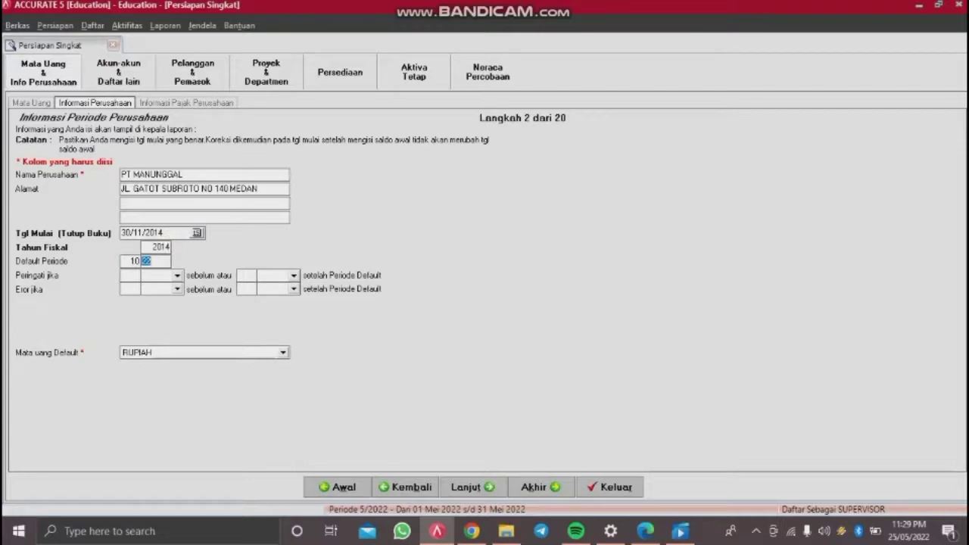
pyautogui.write('15')
pyautogui.press('Tab')
# Step: Enter the tax invoice serial number, NPWP and PKP confirmation number
pyautogui.click(487, 490)
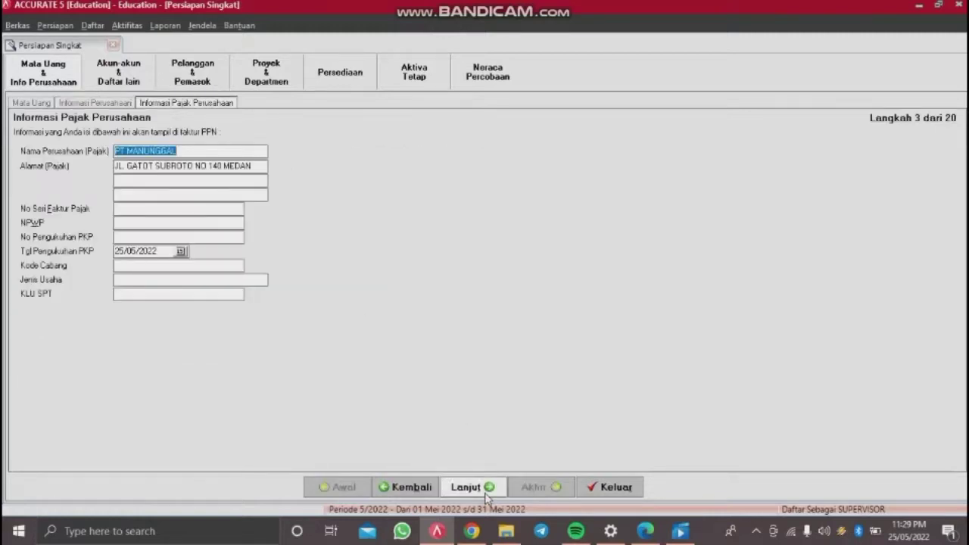
pyautogui.click(179, 209)
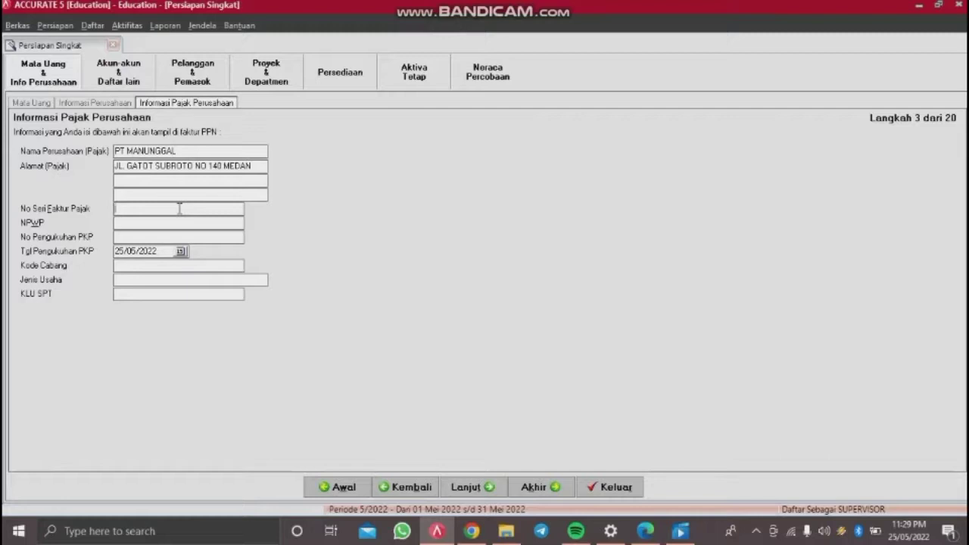
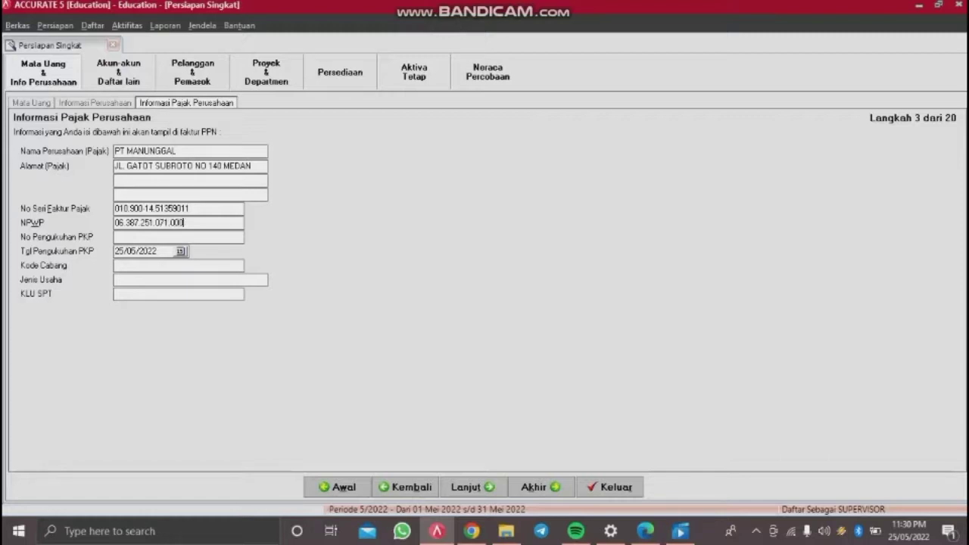
pyautogui.click(116, 237)
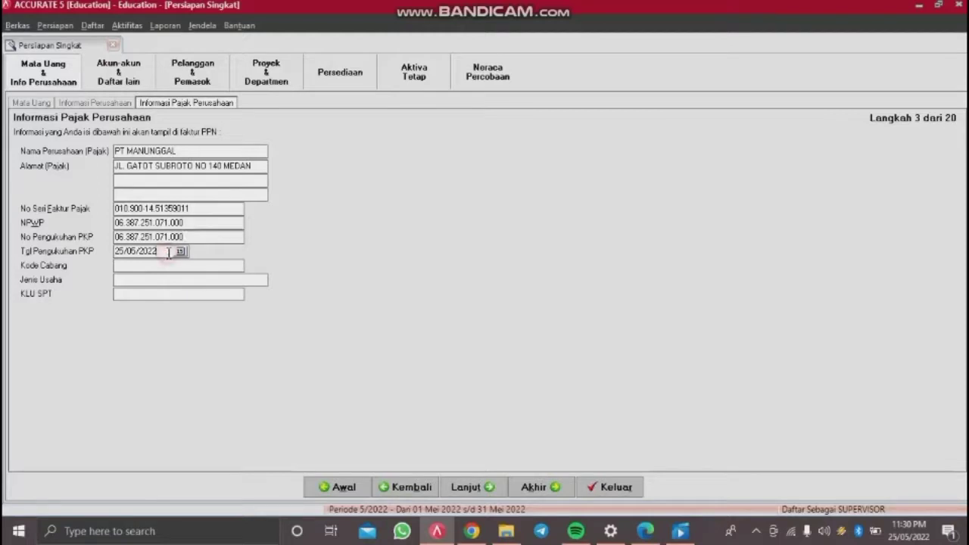
pyautogui.press('Tab')
# Step: Set PKP date 01/01/2012, branch code 000, business type PERDAGANGAN, KLU SPT 62534
pyautogui.press('Delete')
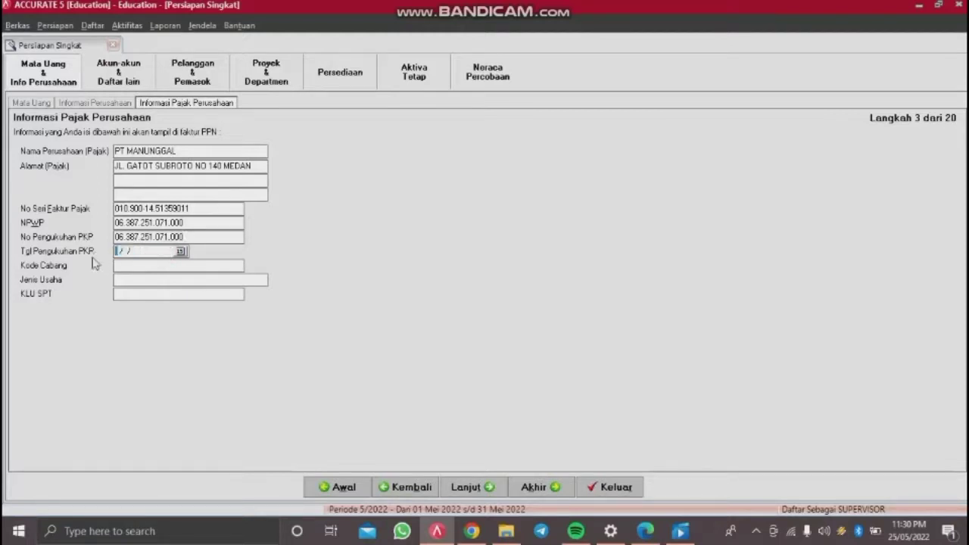
pyautogui.write('01/01/2012')
pyautogui.click(169, 265)
pyautogui.write('000')
pyautogui.click(170, 282)
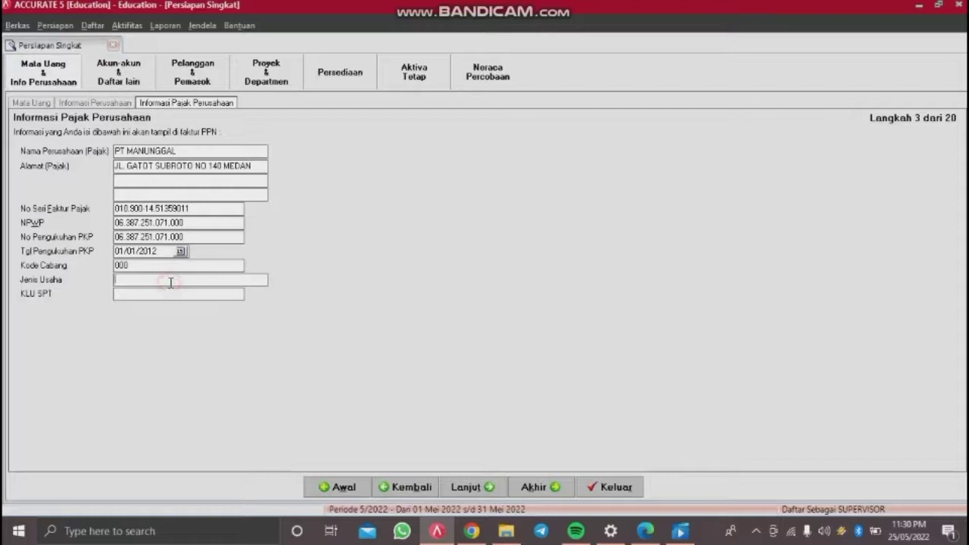
pyautogui.write('PERDAGANGAN')
pyautogui.press('Tab')
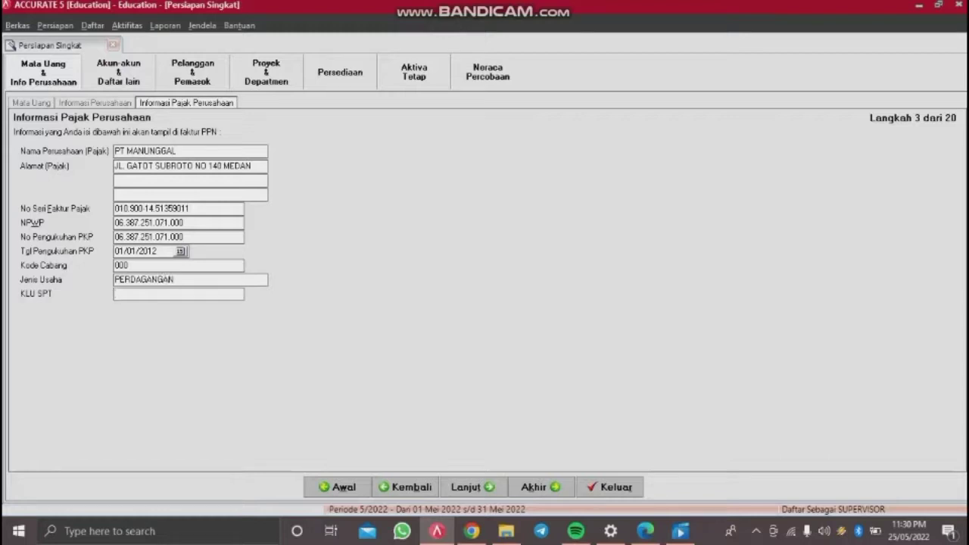
pyautogui.write('62')
pyautogui.write('34')
# Step: Delete accounts 110302, 110402 and 210102 from the account list
pyautogui.click(485, 489)
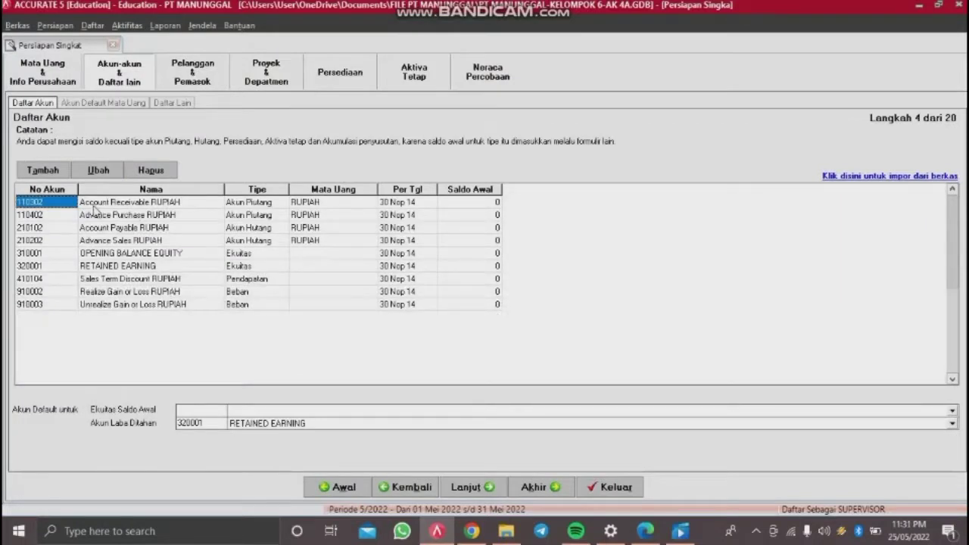
pyautogui.click(165, 171)
pyautogui.click(456, 301)
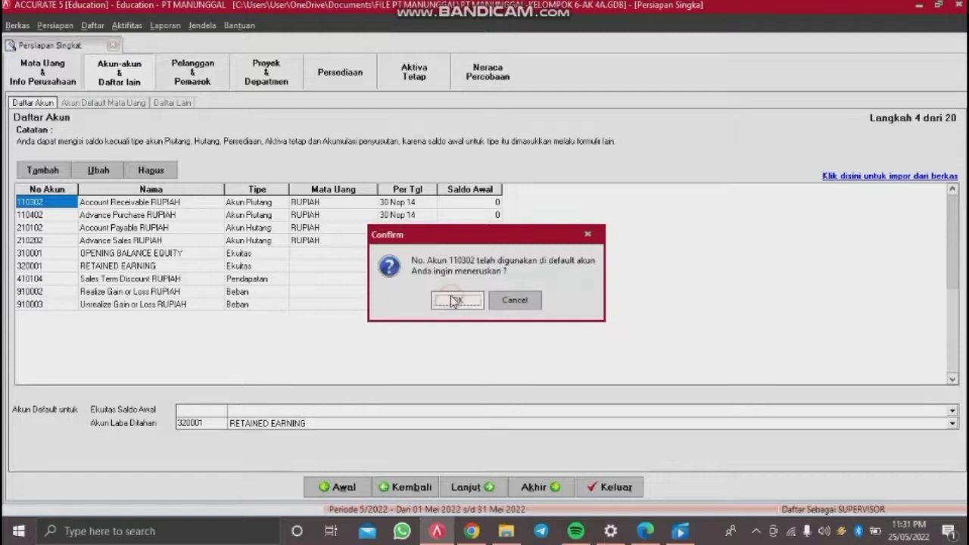
pyautogui.click(455, 300)
pyautogui.click(151, 170)
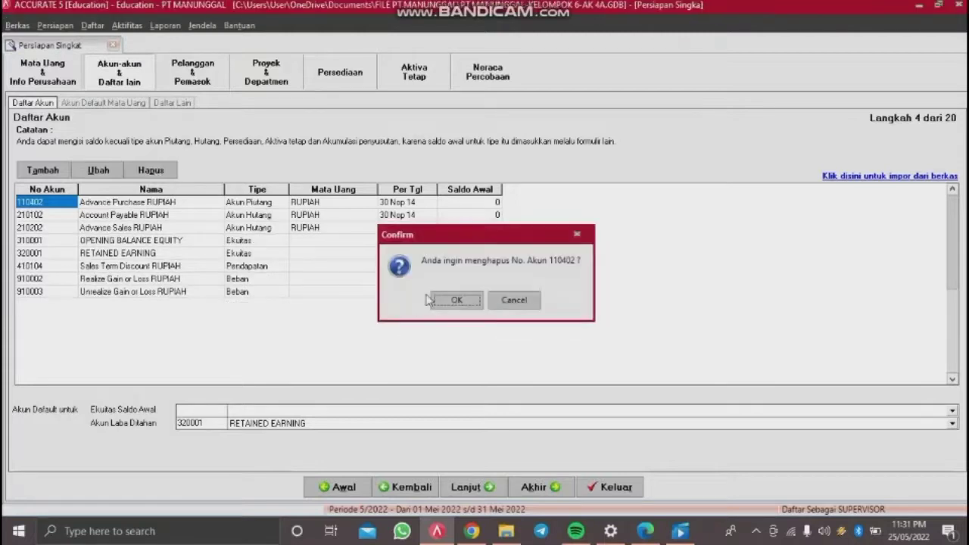
pyautogui.click(457, 301)
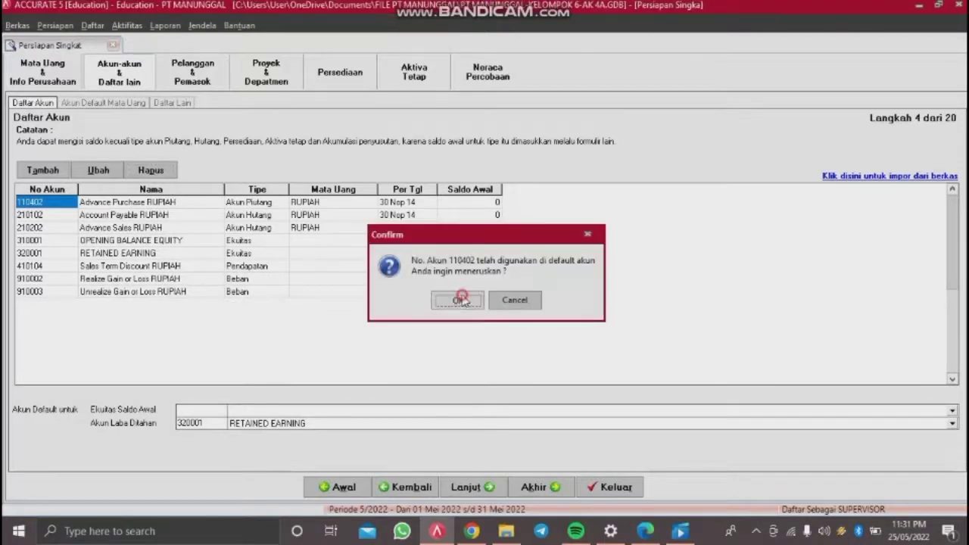
pyautogui.click(460, 300)
pyautogui.click(151, 170)
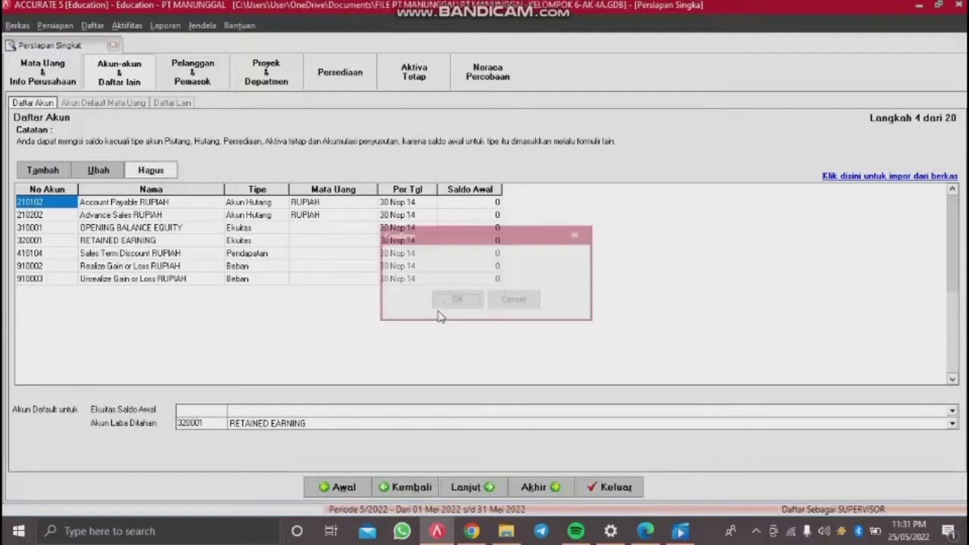
pyautogui.click(456, 301)
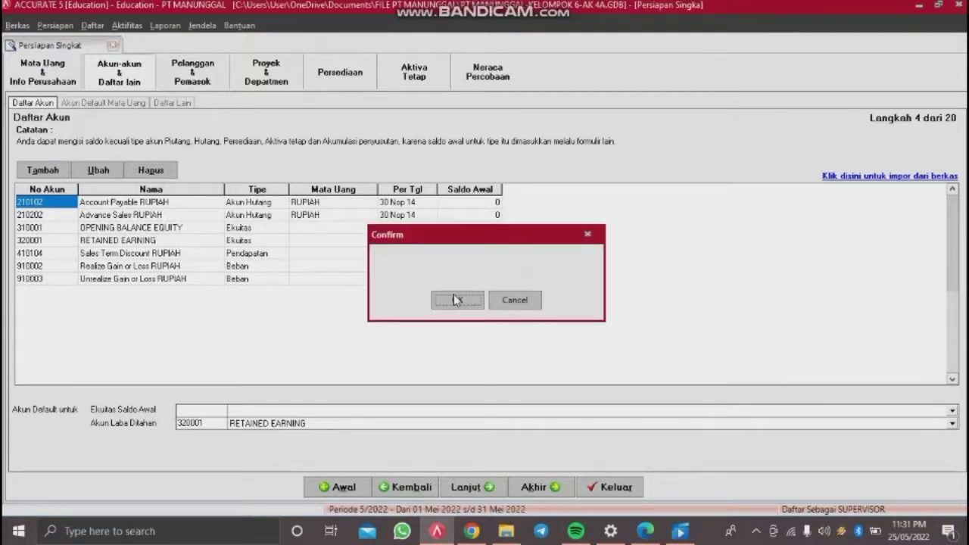
pyautogui.click(456, 300)
# Step: Delete accounts 210202 and 410104 (Sales Term Discount RUPIAH)
pyautogui.click(150, 172)
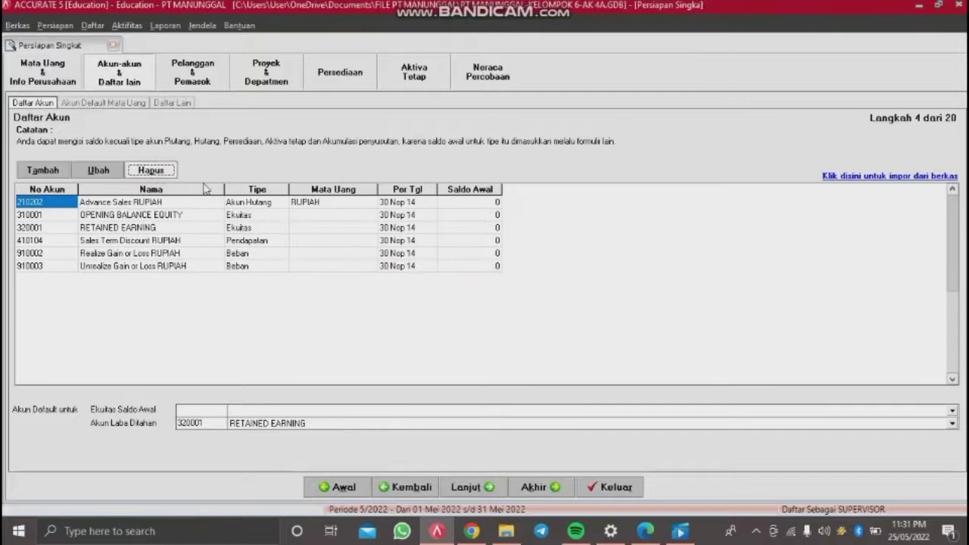
pyautogui.click(446, 303)
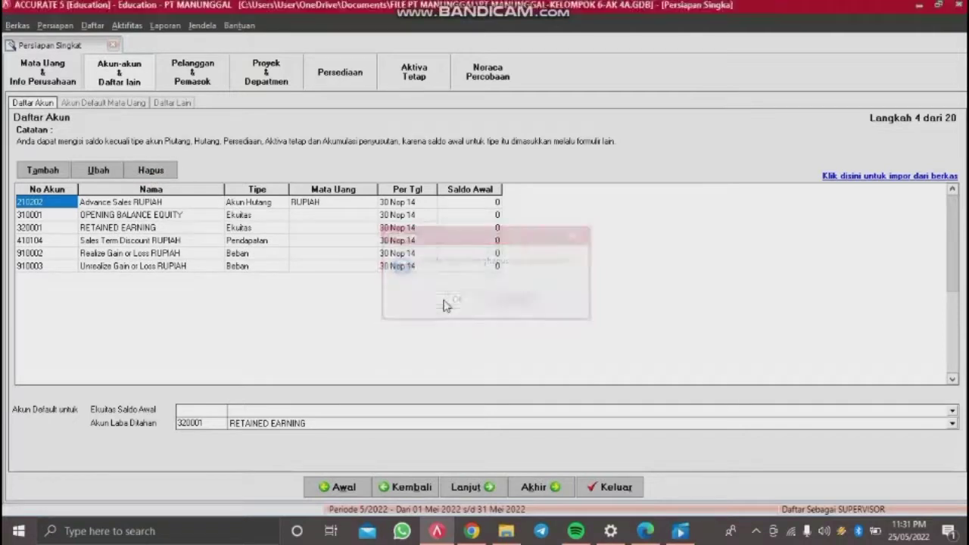
pyautogui.click(453, 302)
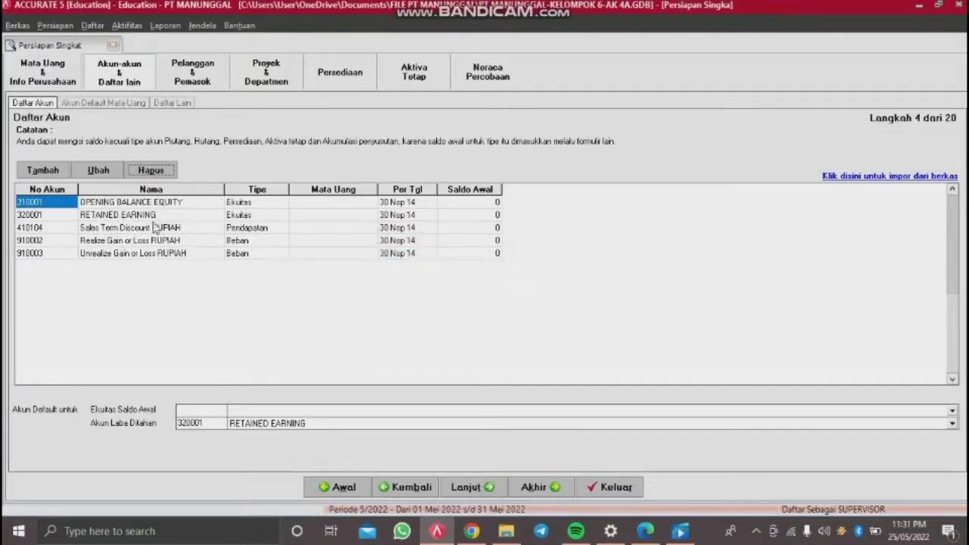
pyautogui.click(141, 228)
pyautogui.click(151, 170)
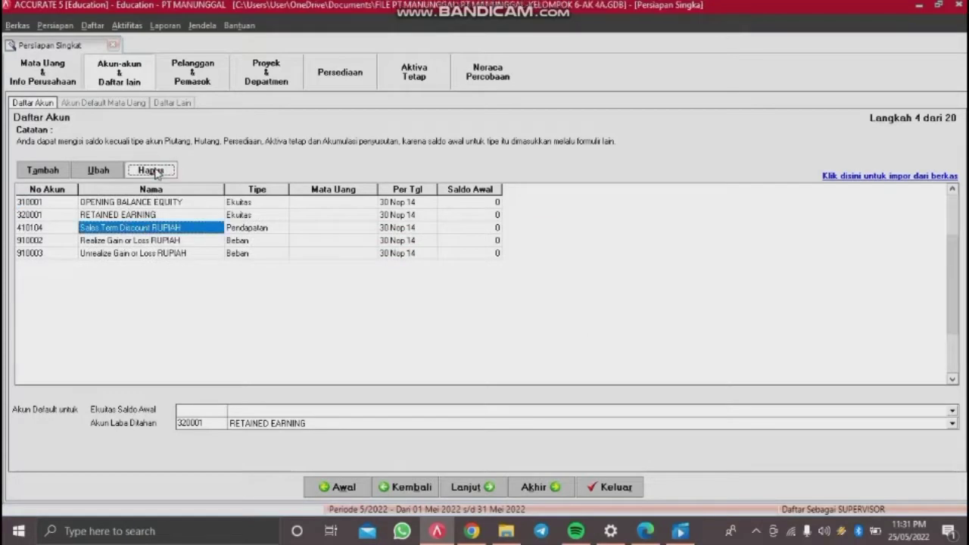
pyautogui.click(454, 301)
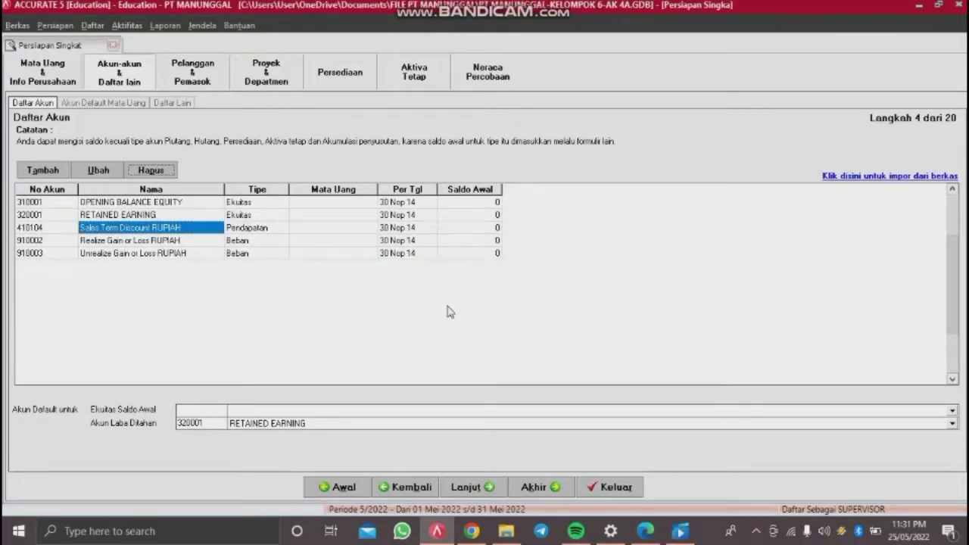
pyautogui.click(467, 302)
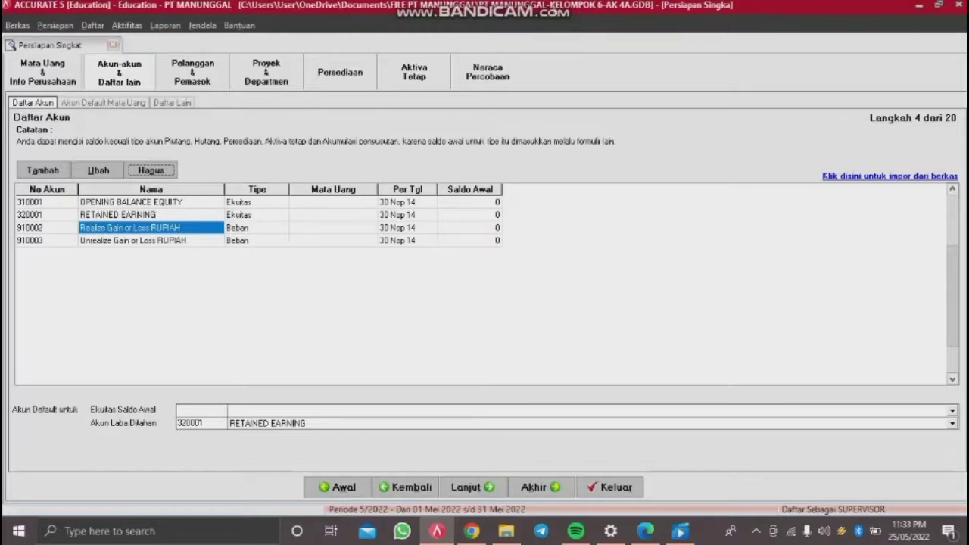
pyautogui.click(879, 177)
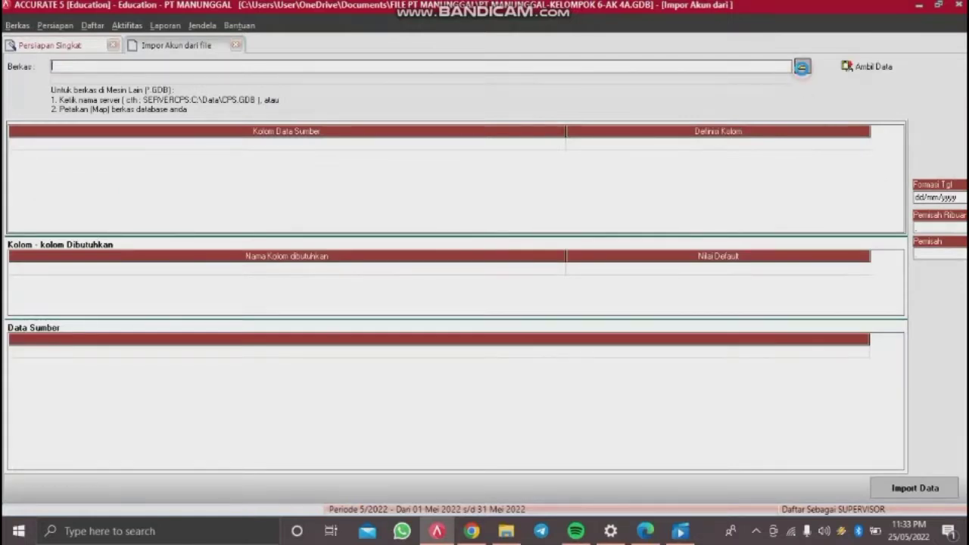
# Step: Load the Excel file '1. COA PT MANUNGGAL.xls' into the account import
pyautogui.click(802, 67)
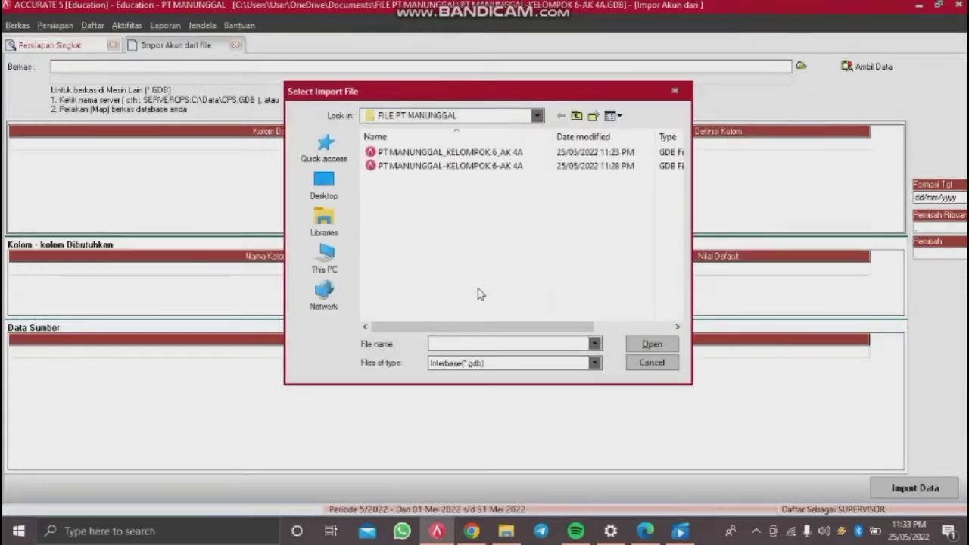
pyautogui.click(476, 365)
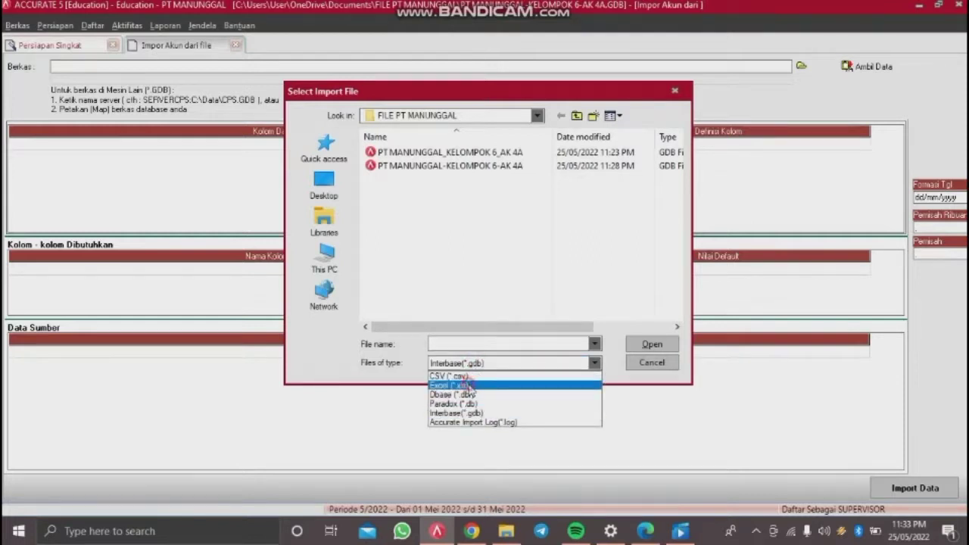
pyautogui.click(468, 385)
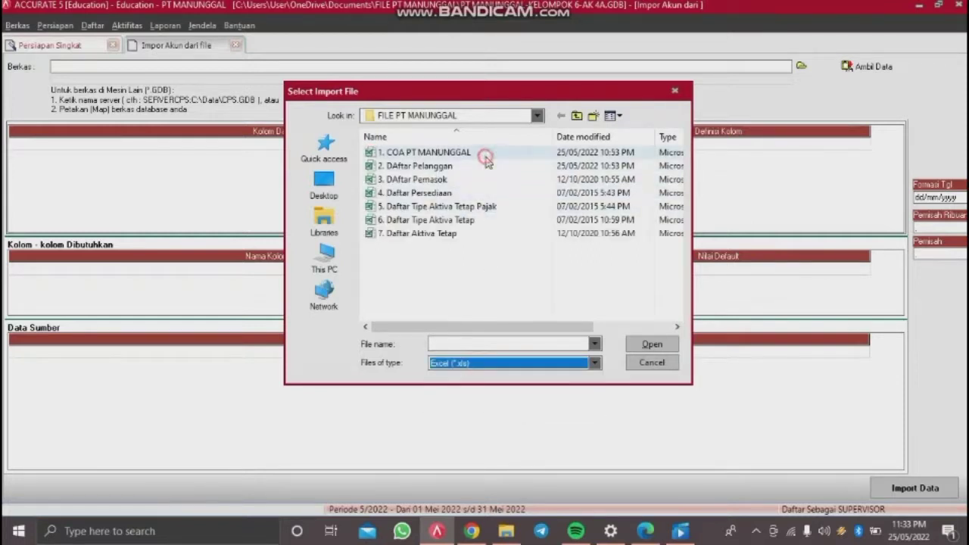
pyautogui.doubleClick(484, 156)
pyautogui.click(866, 68)
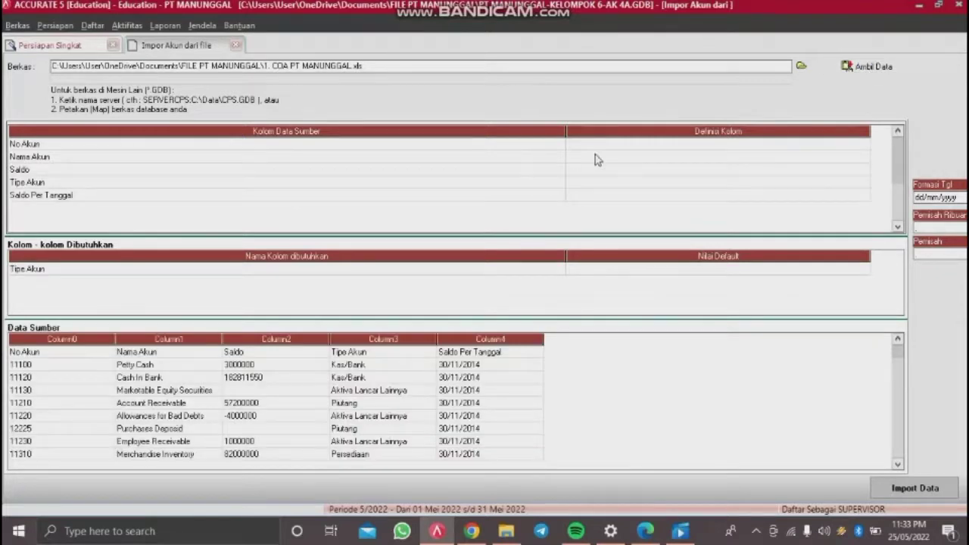
# Step: Delete the No Akun header row from the source data
pyautogui.rightClick(92, 350)
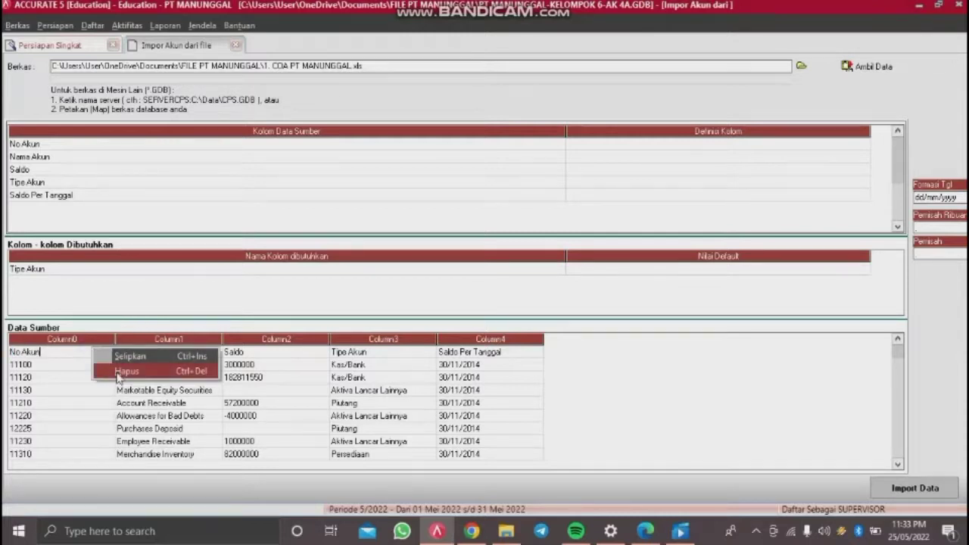
pyautogui.click(117, 372)
pyautogui.click(456, 300)
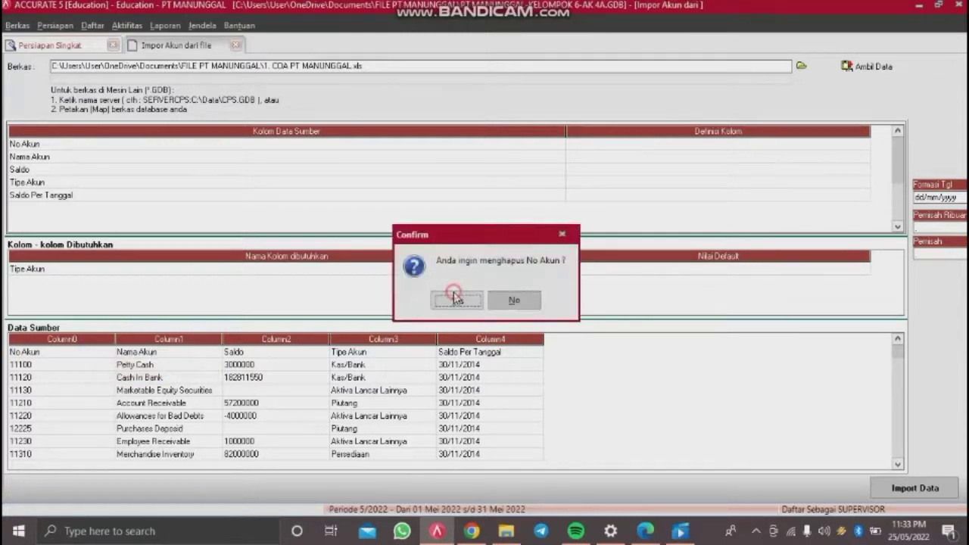
pyautogui.moveTo(565, 129); pyautogui.dragTo(342, 139)
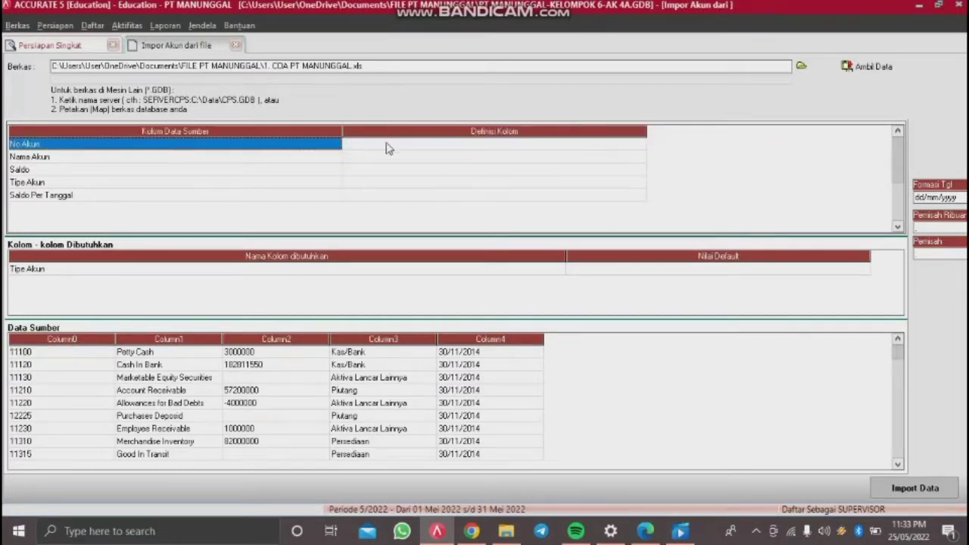
# Step: Map source columns No Akun to No. Akun and Nama Akun to Nama Akun
pyautogui.click(426, 145)
pyautogui.click(427, 146)
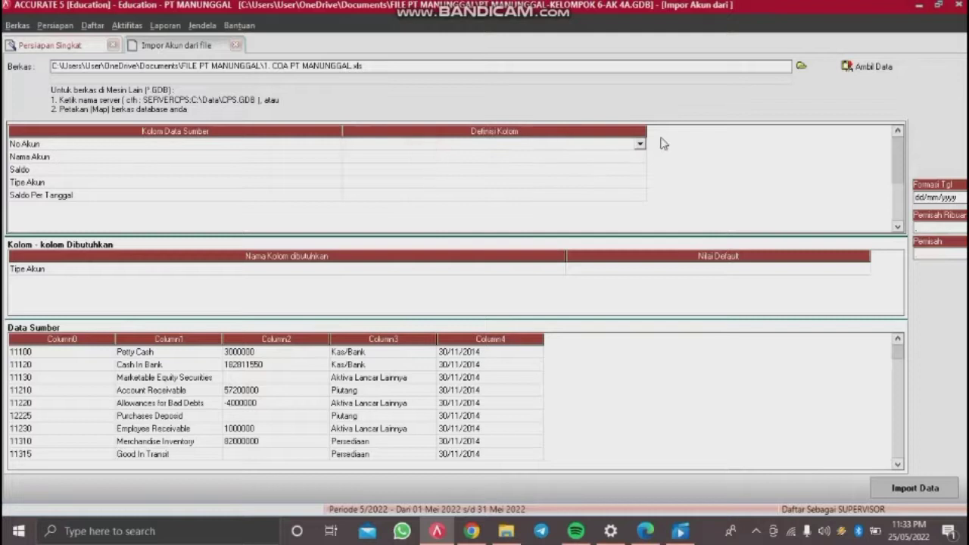
pyautogui.click(640, 144)
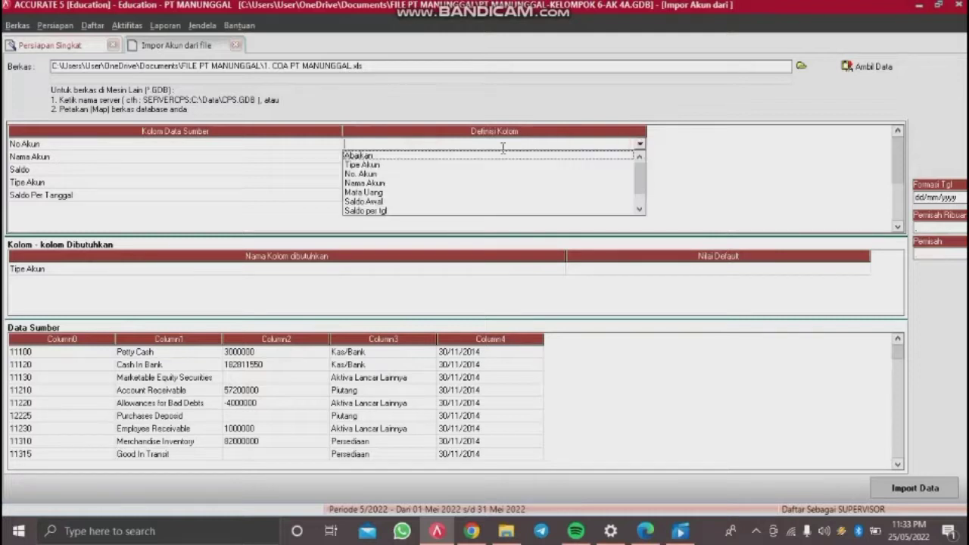
pyautogui.click(429, 176)
pyautogui.click(478, 157)
pyautogui.click(478, 157)
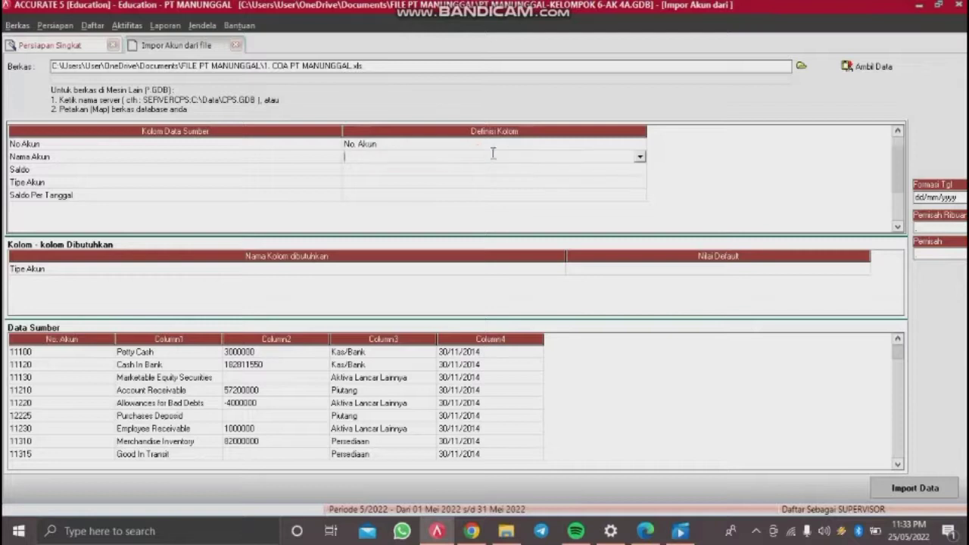
pyautogui.click(640, 158)
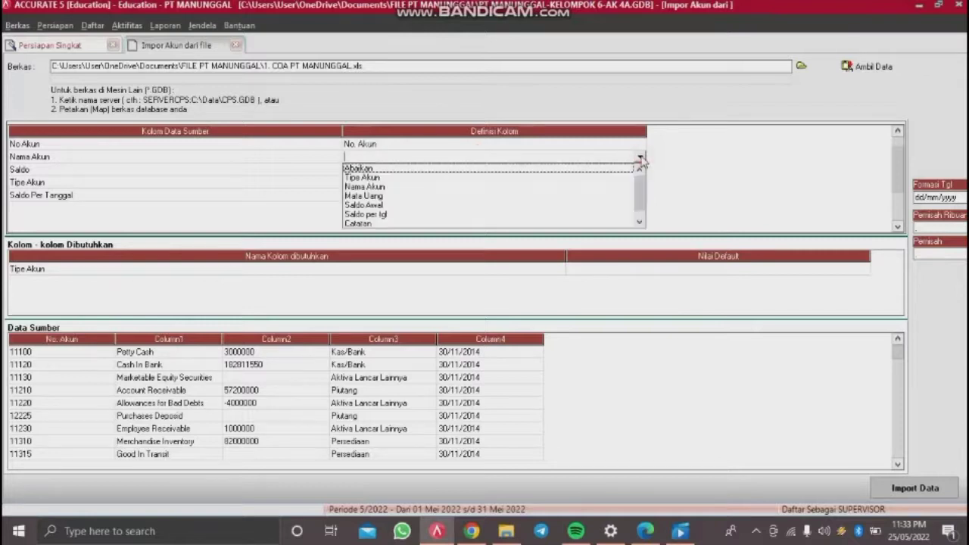
pyautogui.click(409, 187)
# Step: Map Saldo to Saldo Awal and Tipe Akun to Tipe Akun
pyautogui.click(449, 169)
pyautogui.click(449, 169)
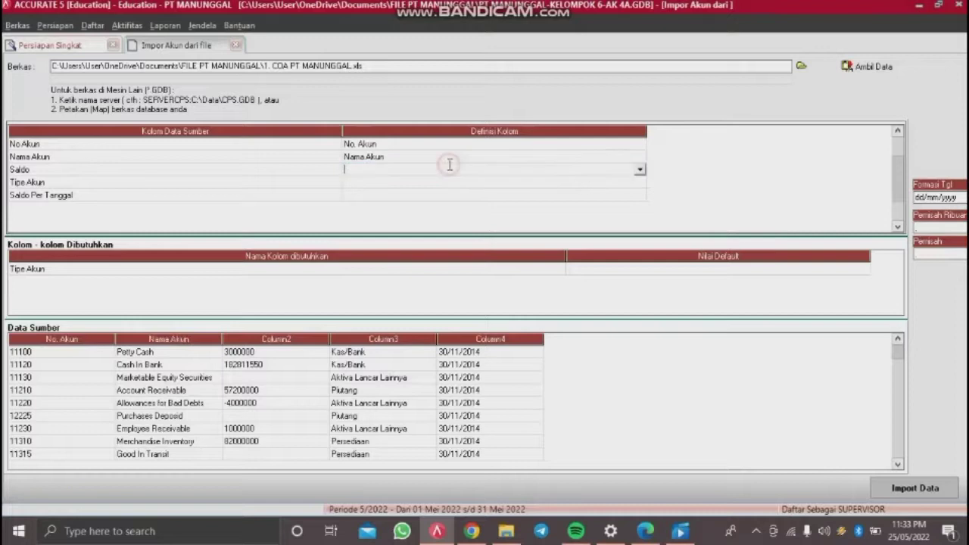
pyautogui.click(640, 169)
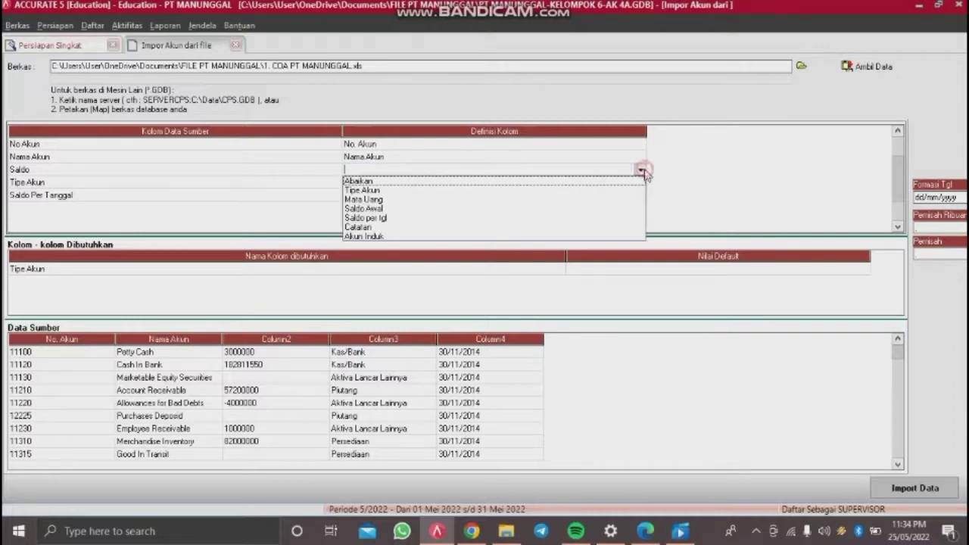
pyautogui.click(400, 211)
pyautogui.click(435, 182)
pyautogui.click(436, 182)
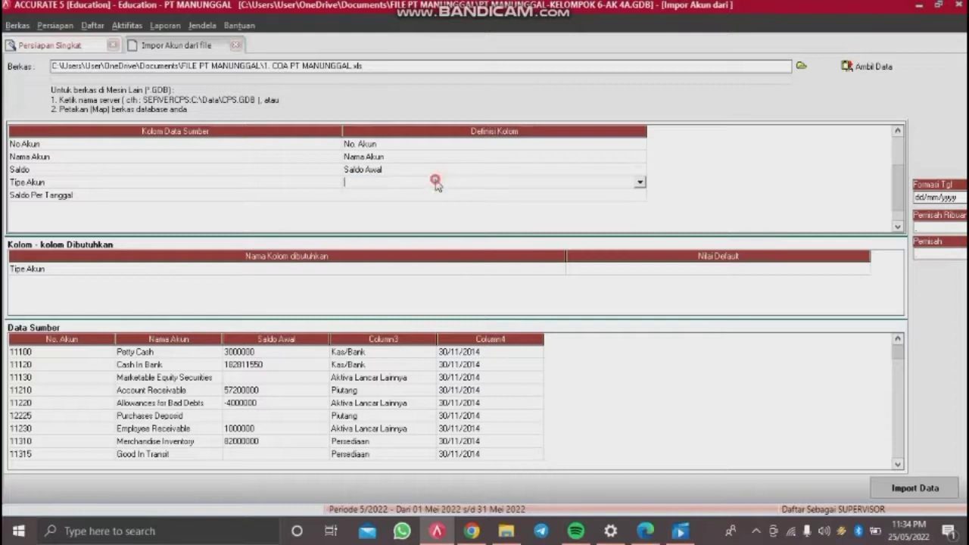
pyautogui.click(640, 183)
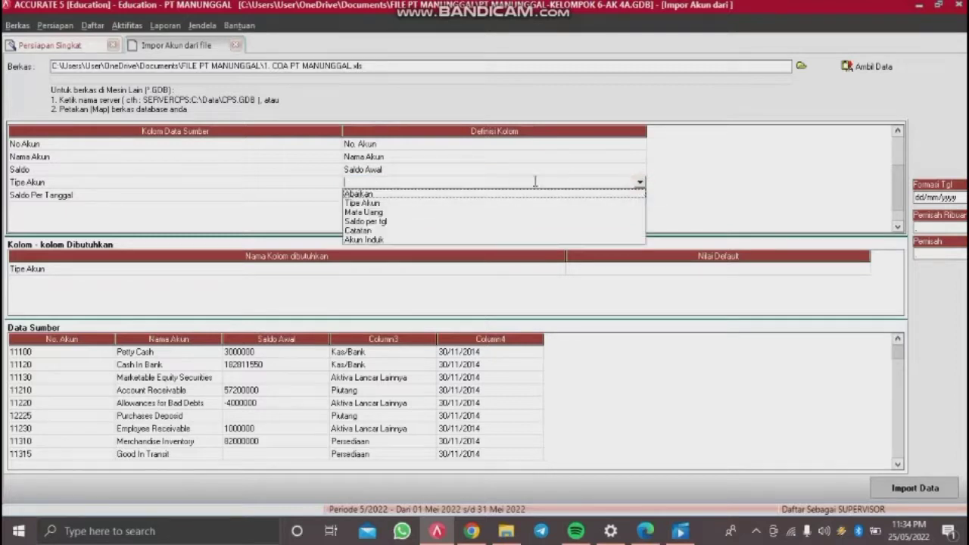
pyautogui.click(363, 203)
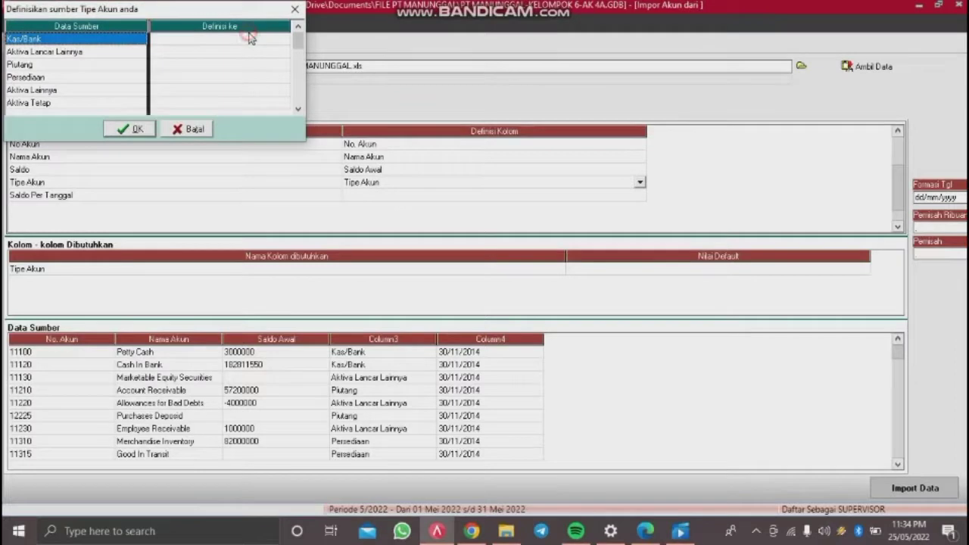
# Step: Map Kas/Bank to Kas/Bank, Aktiva Lancar Lainnya to Aktiva Lancar Lainnya, and Piutang to Akun Piutang
pyautogui.click(251, 39)
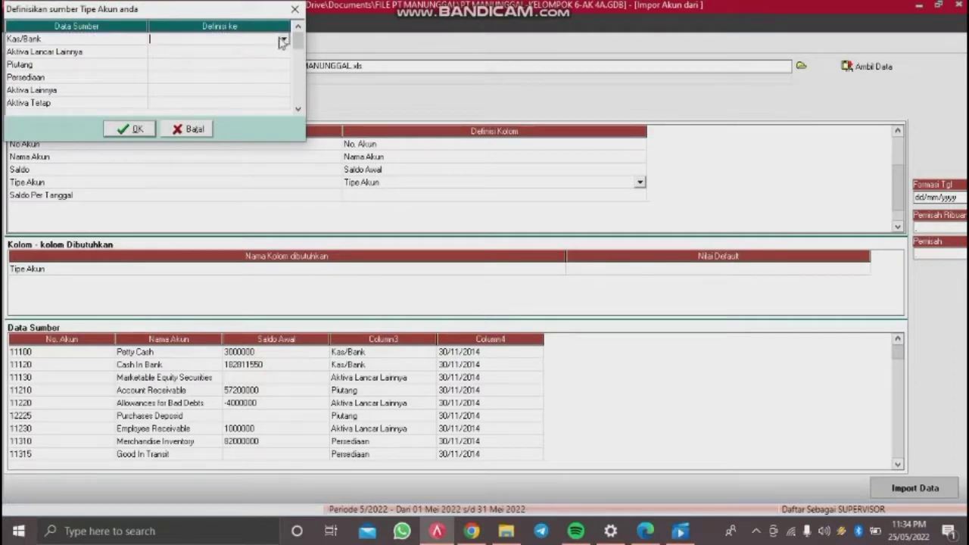
pyautogui.click(281, 39)
pyautogui.click(216, 52)
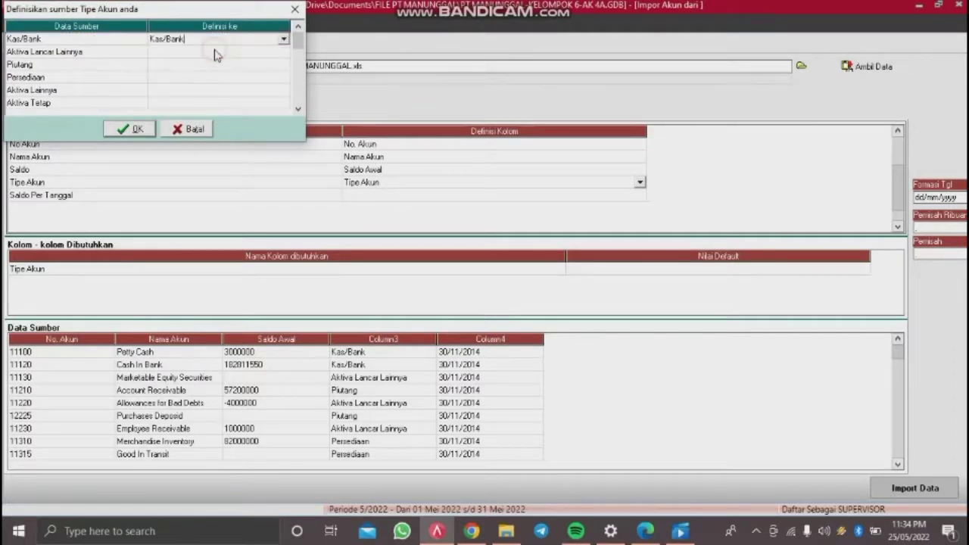
pyautogui.click(218, 60)
pyautogui.click(219, 60)
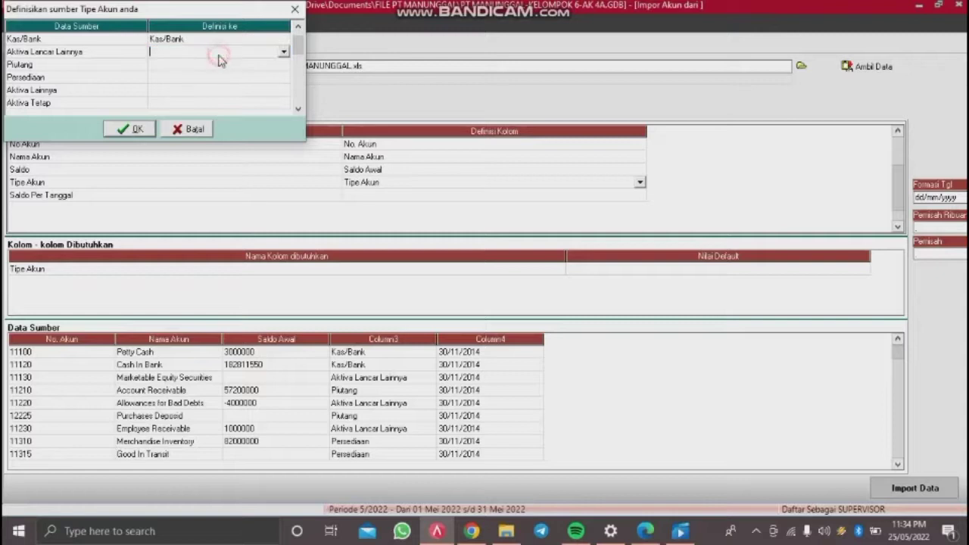
pyautogui.click(281, 53)
pyautogui.click(201, 92)
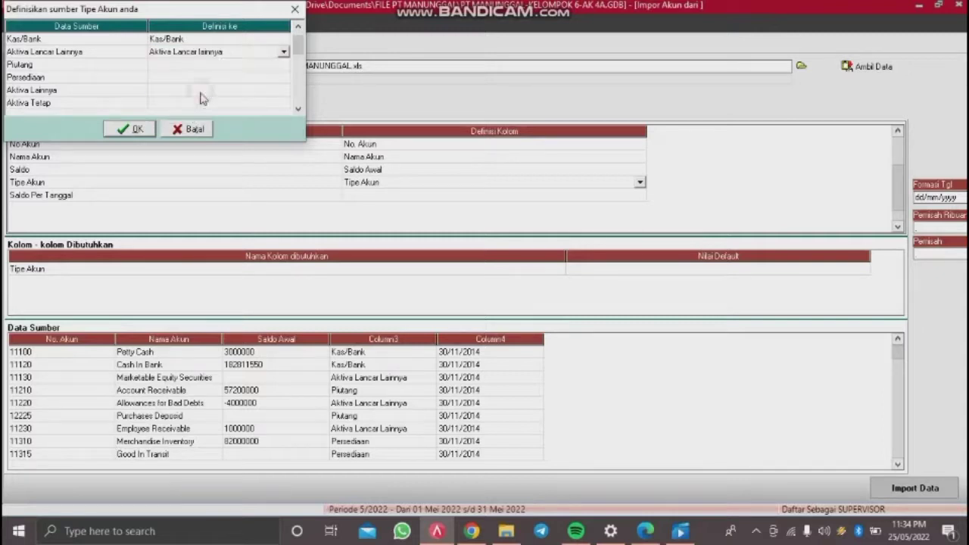
pyautogui.click(241, 65)
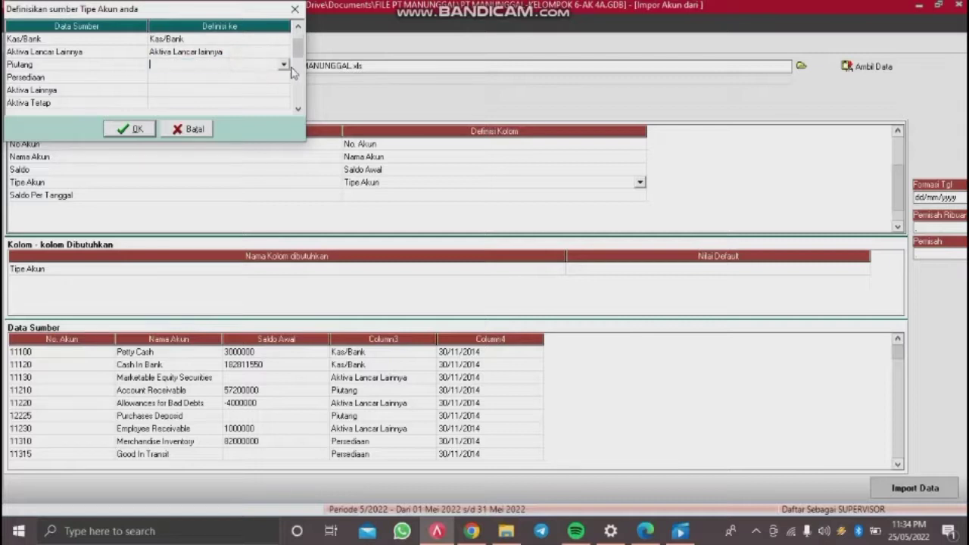
pyautogui.click(283, 64)
pyautogui.click(210, 86)
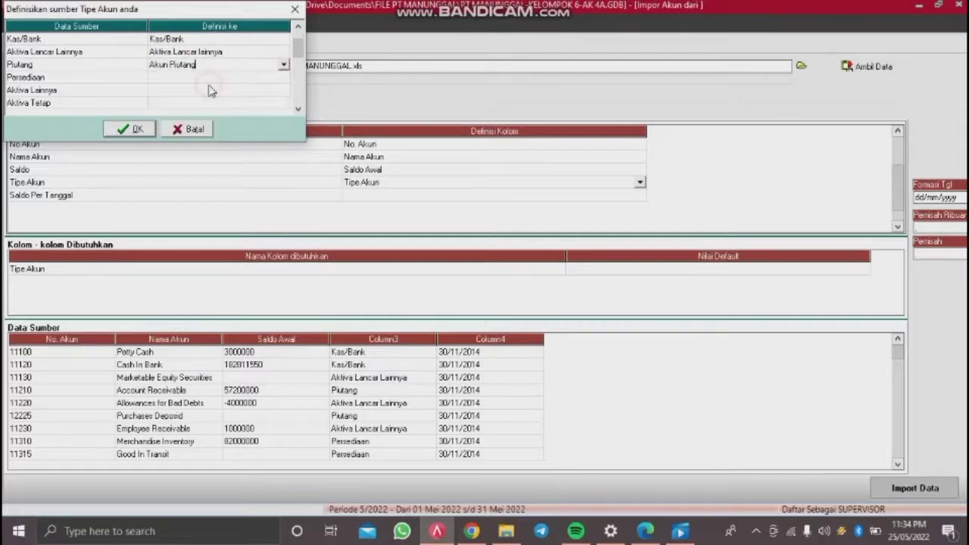
# Step: Map Persediaan, Aktiva Lainnya and Aktiva Tetap to their same-named account types
pyautogui.click(228, 78)
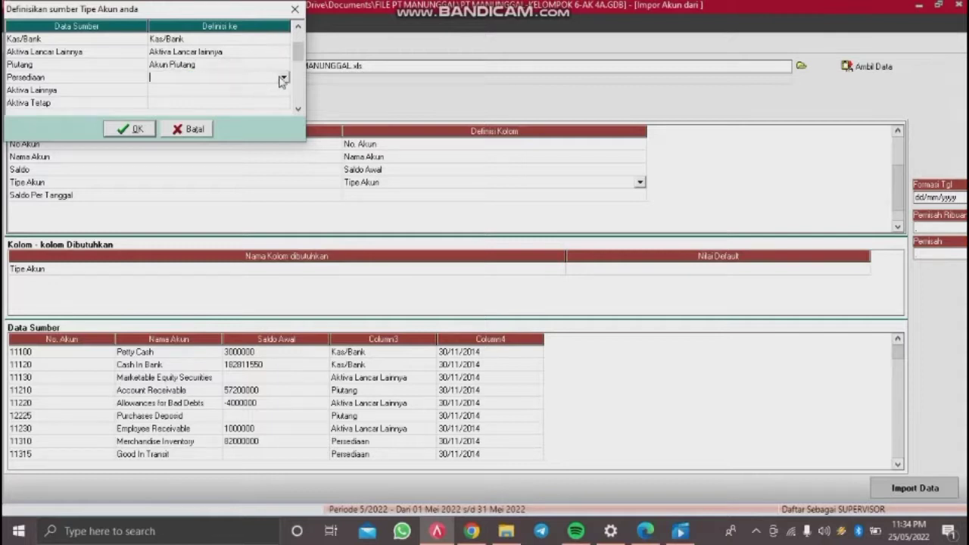
pyautogui.click(284, 76)
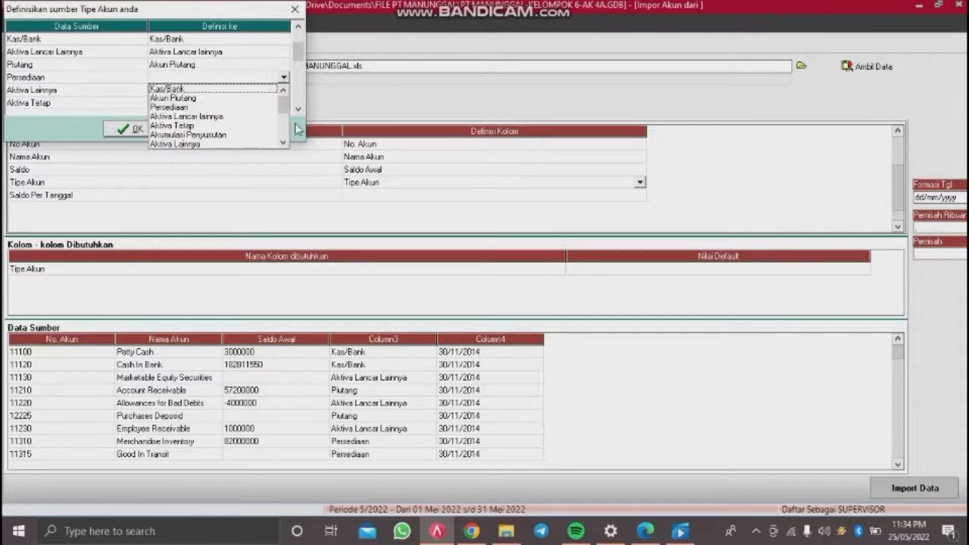
pyautogui.click(209, 109)
pyautogui.click(230, 93)
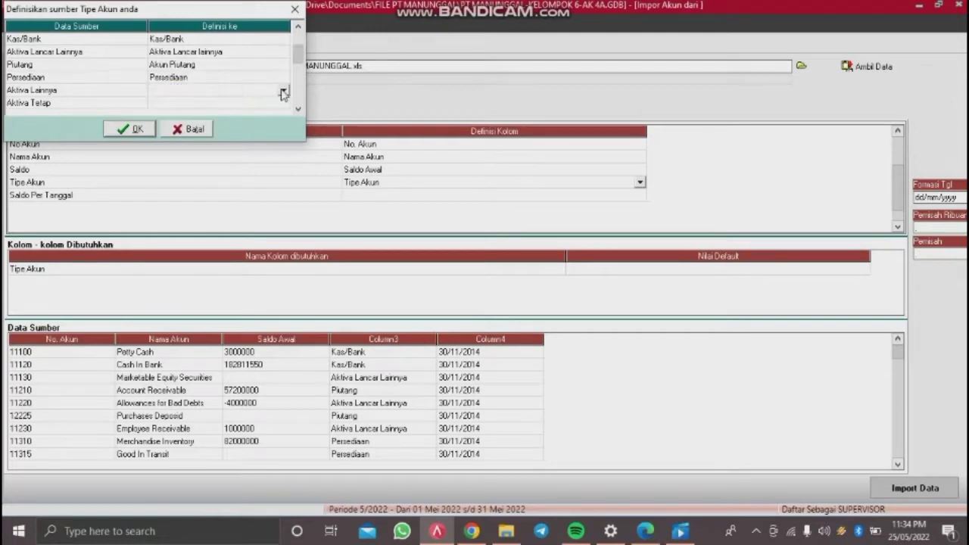
pyautogui.click(283, 92)
pyautogui.click(215, 157)
pyautogui.click(260, 107)
pyautogui.click(260, 107)
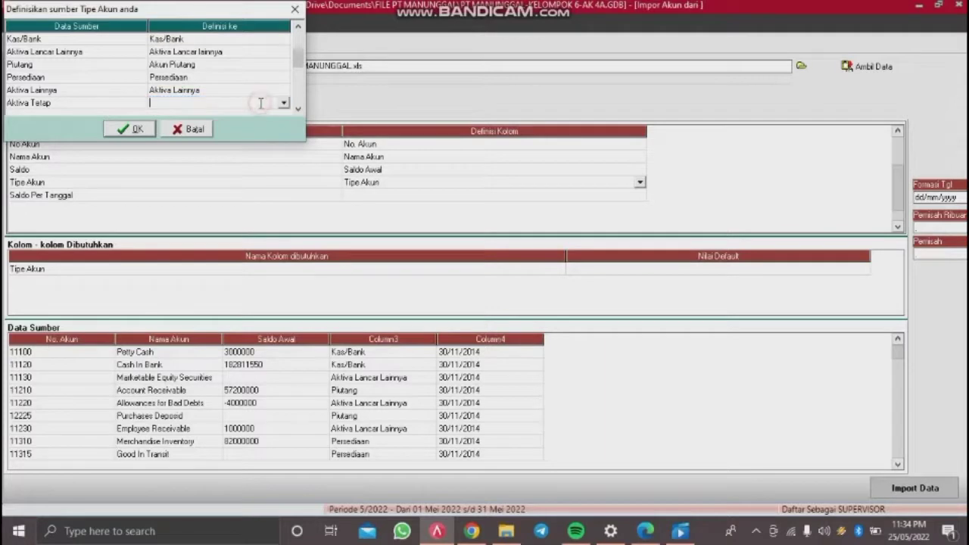
pyautogui.click(284, 102)
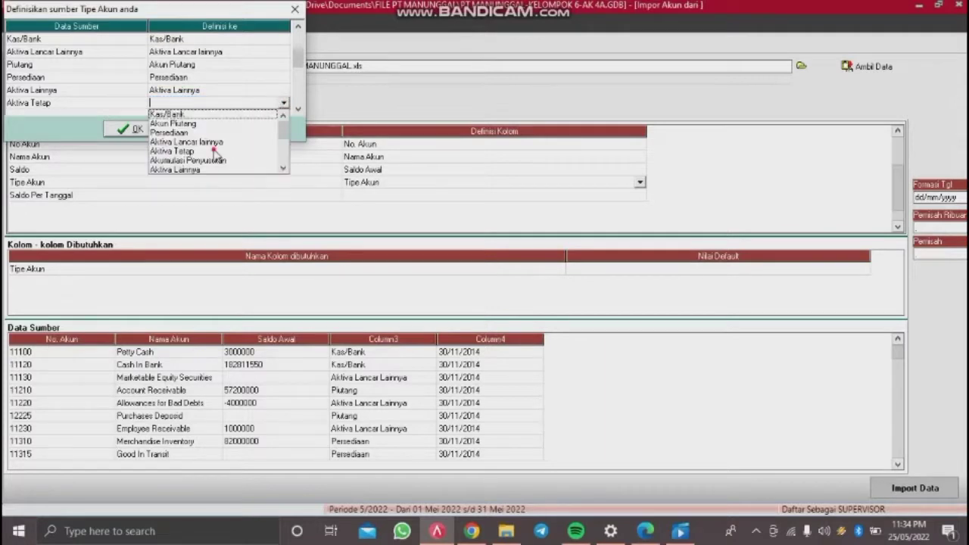
pyautogui.click(215, 151)
# Step: Map Akumulasi Penyusutan to Akumulasi Penyusutan and Hutang Lancar Lainnya to Hutang lancar lainnya
pyautogui.click(298, 109)
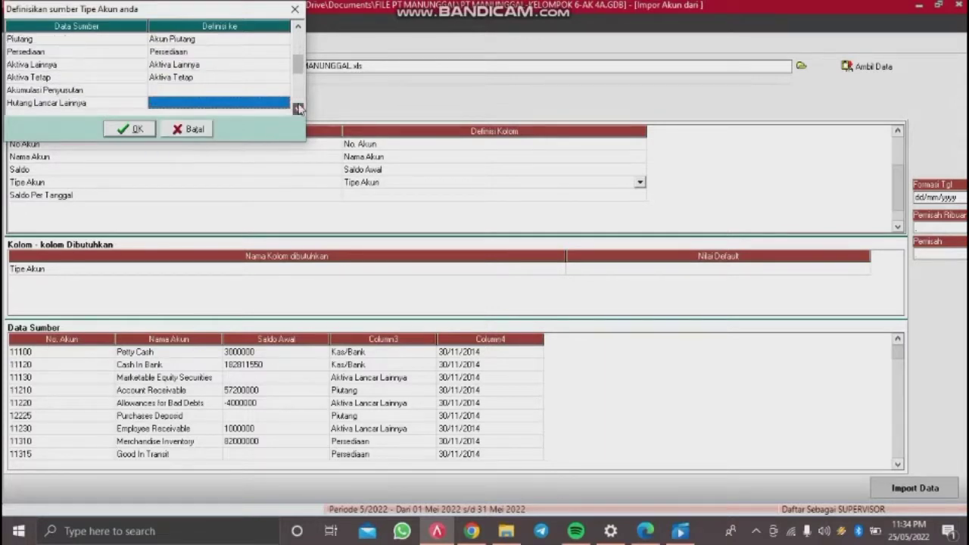
pyautogui.click(299, 109)
pyautogui.click(280, 52)
pyautogui.click(279, 52)
pyautogui.click(283, 52)
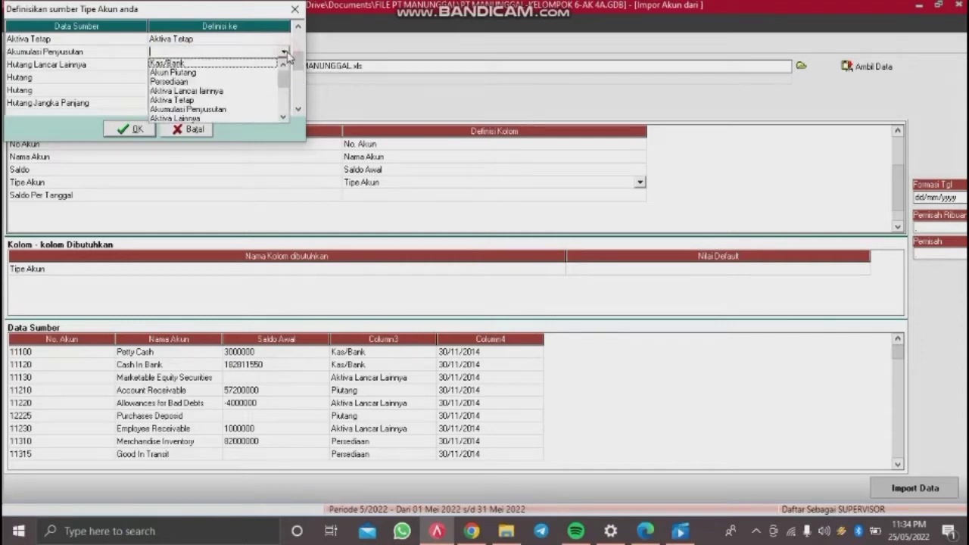
pyautogui.click(216, 107)
pyautogui.click(237, 65)
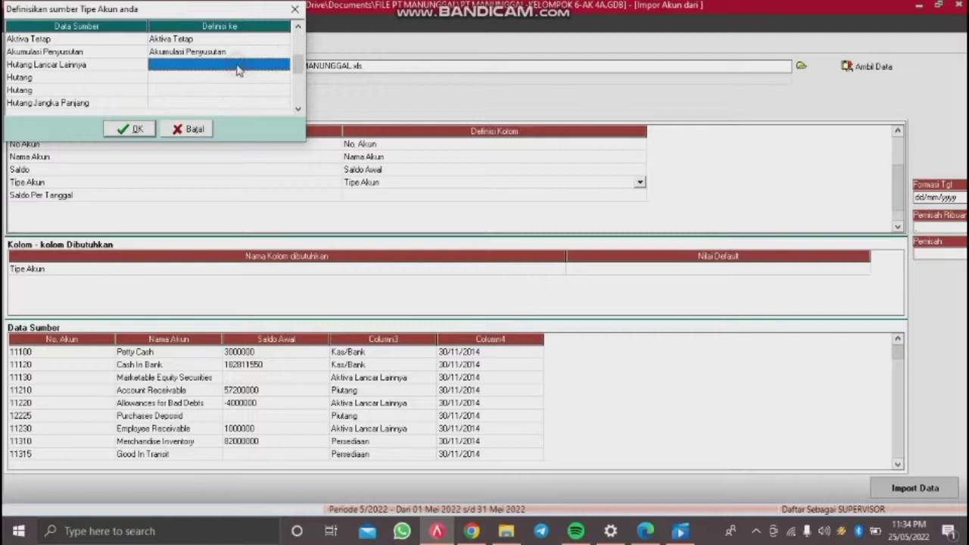
pyautogui.click(237, 65)
pyautogui.click(283, 64)
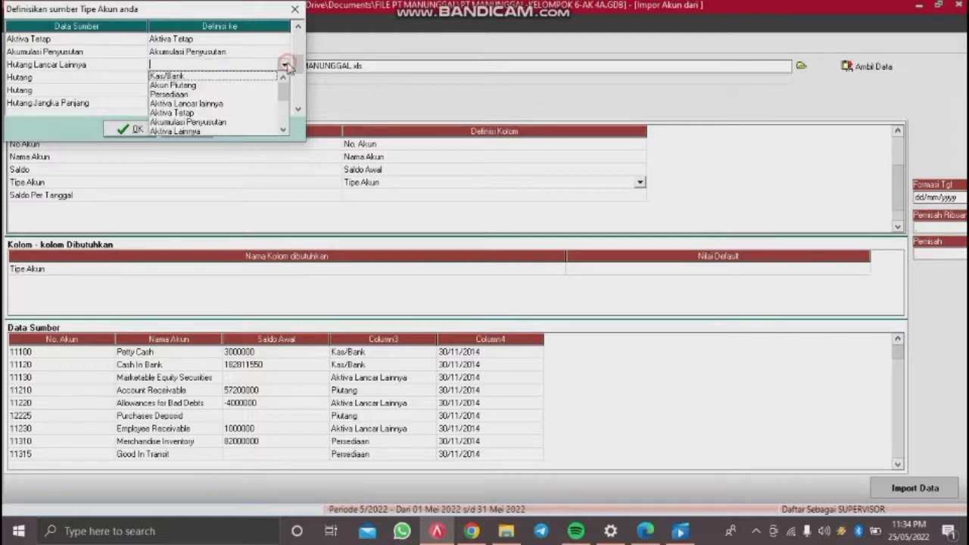
pyautogui.click(283, 130)
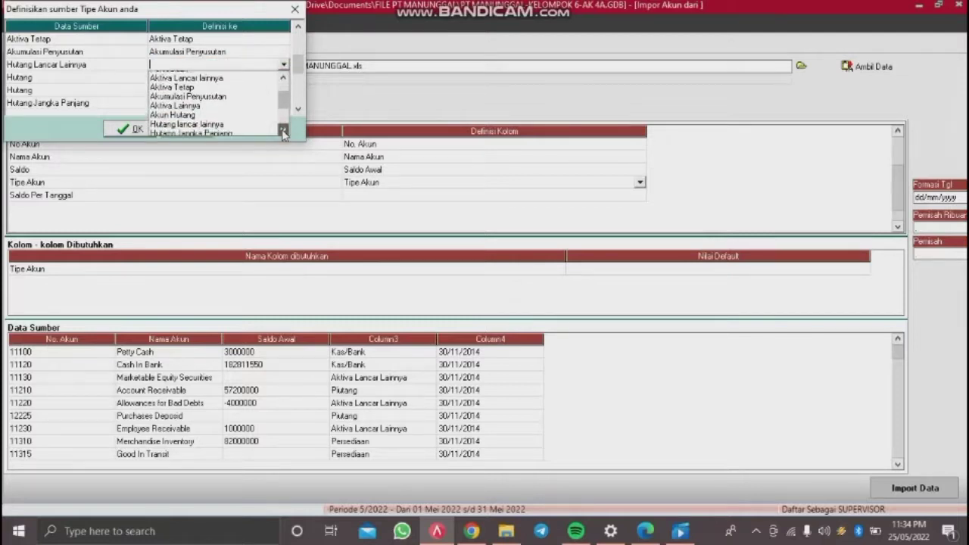
pyautogui.click(283, 131)
pyautogui.click(212, 86)
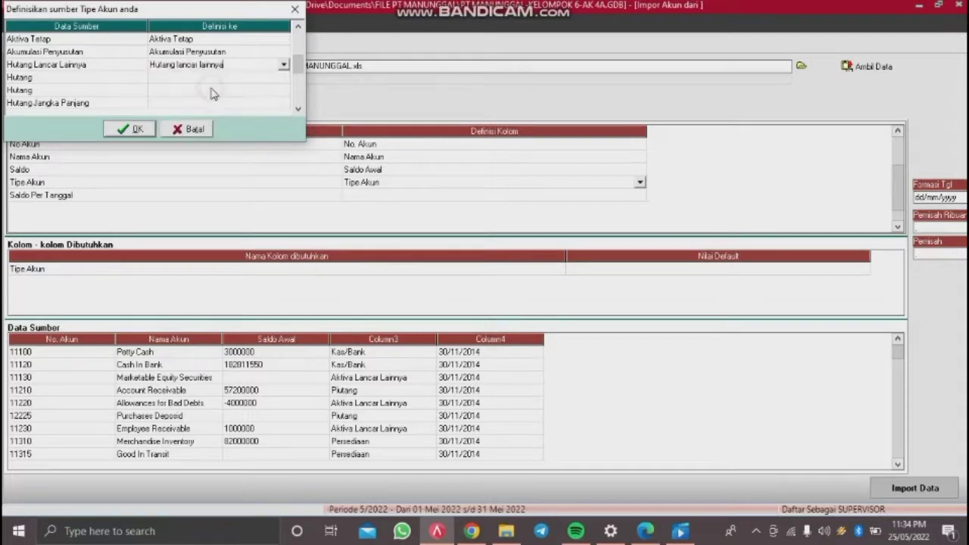
# Step: Map both Hutang rows to Akun Hutang
pyautogui.click(224, 77)
pyautogui.click(284, 78)
pyautogui.scroll(-2, 285, 144)
pyautogui.click(210, 125)
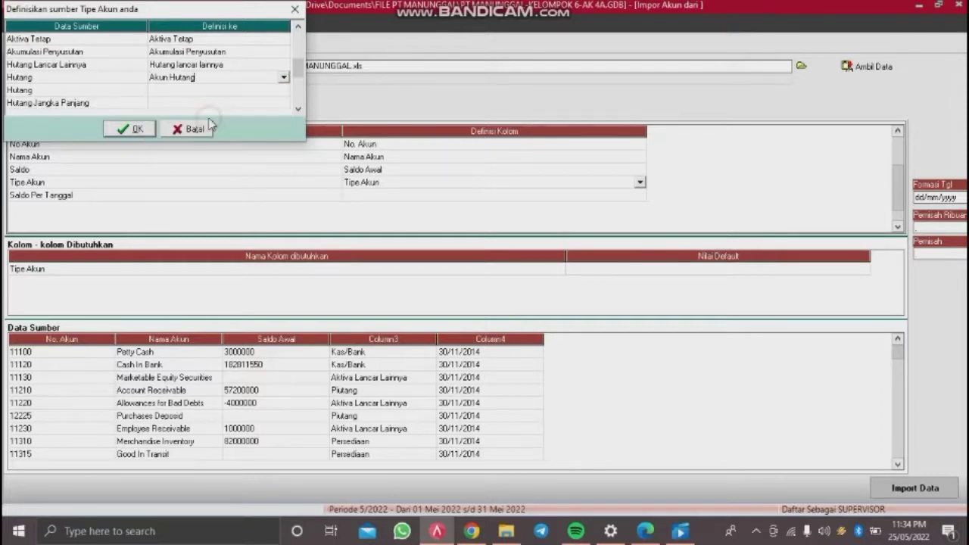
pyautogui.click(238, 91)
pyautogui.click(239, 91)
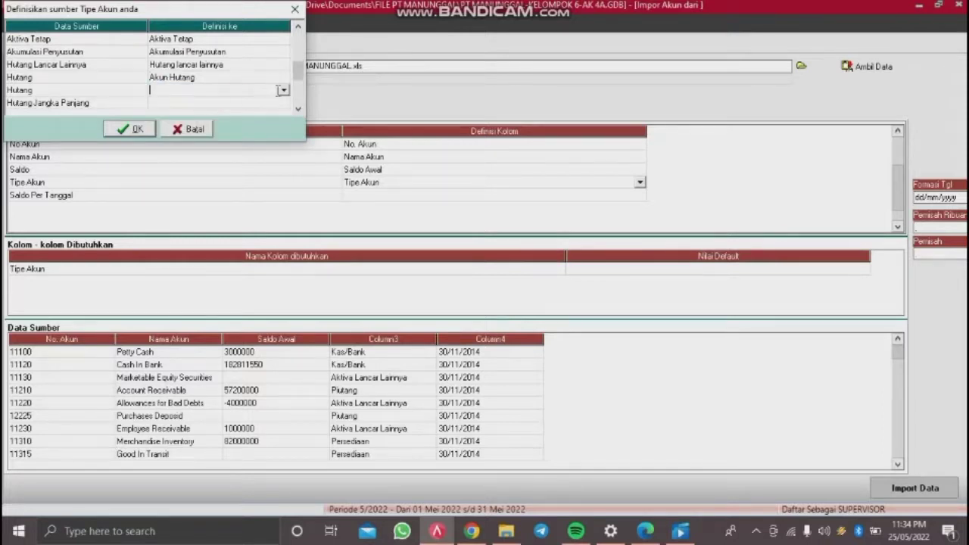
pyautogui.click(284, 92)
pyautogui.click(283, 156)
pyautogui.click(283, 156)
pyautogui.click(216, 129)
# Step: Map Hutang Jangka Panjang to the Hutang Jangka Panjang type
pyautogui.click(236, 105)
pyautogui.click(235, 108)
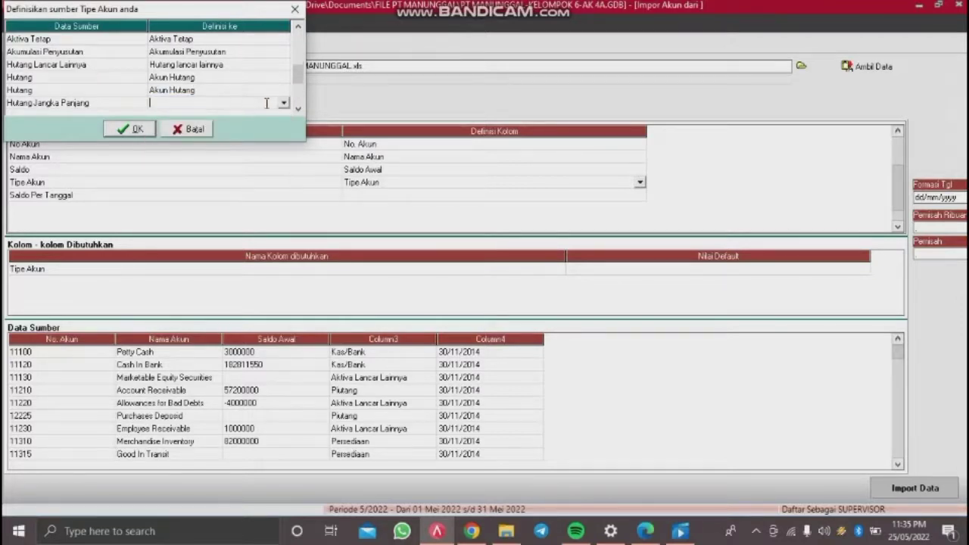
pyautogui.click(283, 105)
pyautogui.click(283, 165)
pyautogui.click(282, 165)
pyautogui.click(282, 165)
pyautogui.click(282, 165)
pyautogui.click(282, 165)
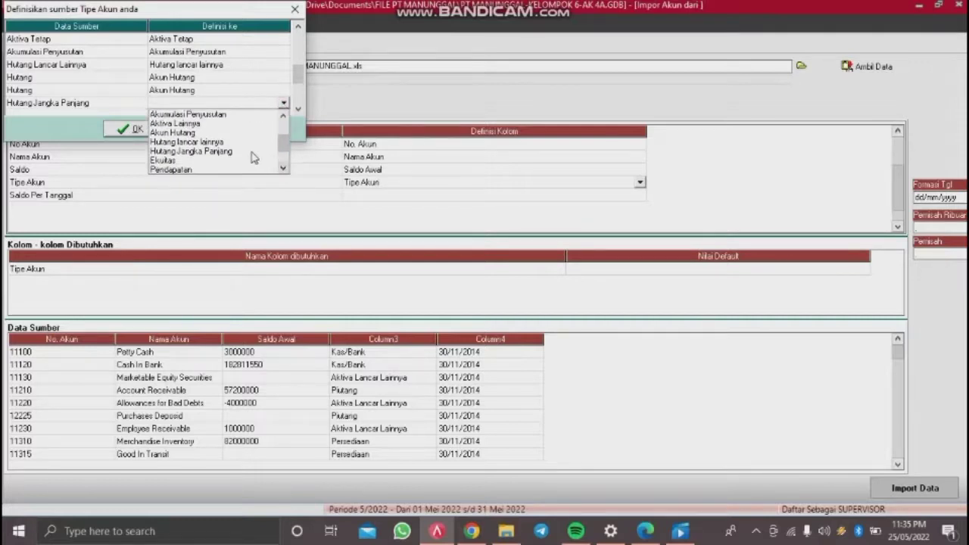
pyautogui.click(252, 154)
# Step: Map Ekuitas to Ekuitas and Pendapatan to Pendapatan
pyautogui.click(298, 109)
pyautogui.click(297, 109)
pyautogui.click(297, 109)
pyautogui.click(297, 109)
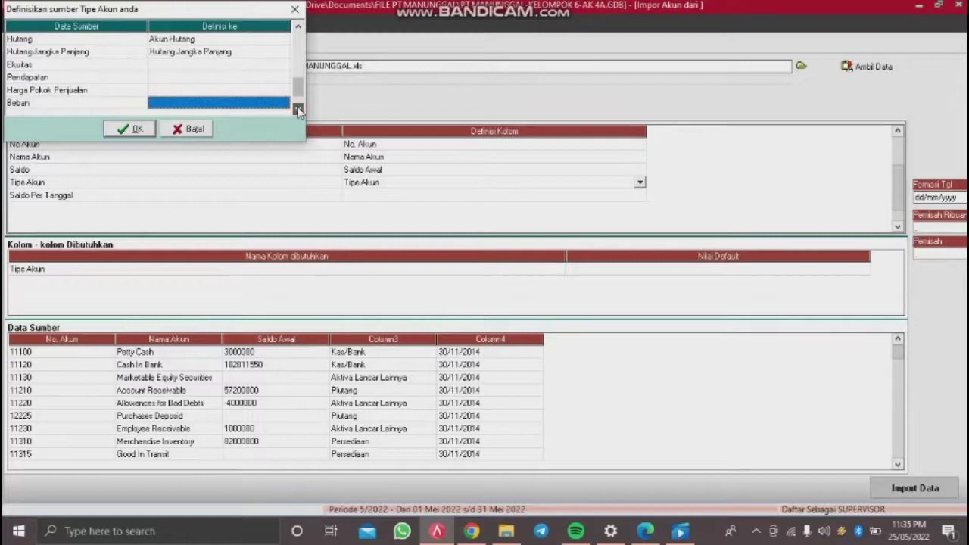
pyautogui.click(273, 65)
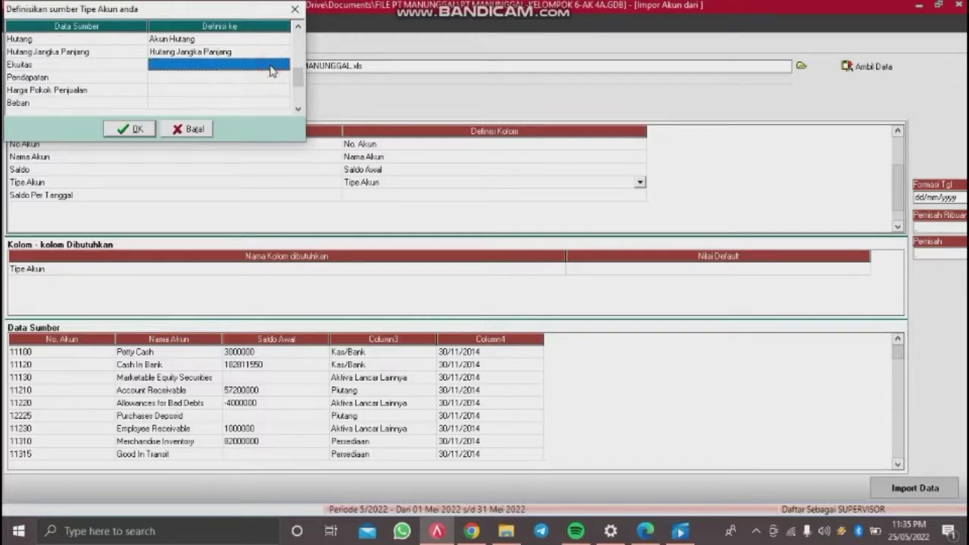
pyautogui.click(273, 68)
pyautogui.click(282, 65)
pyautogui.scroll(-3, 285, 129)
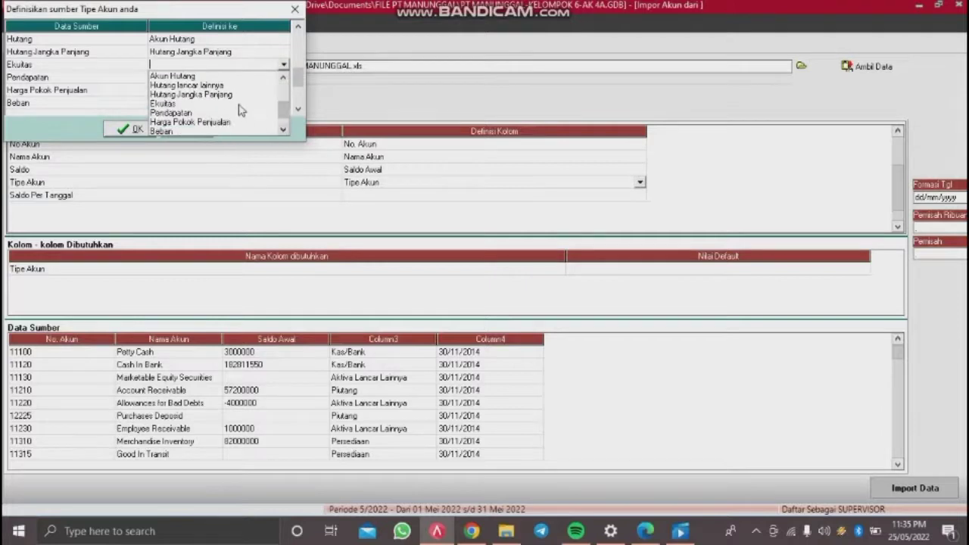
pyautogui.click(241, 104)
pyautogui.click(264, 78)
pyautogui.click(265, 78)
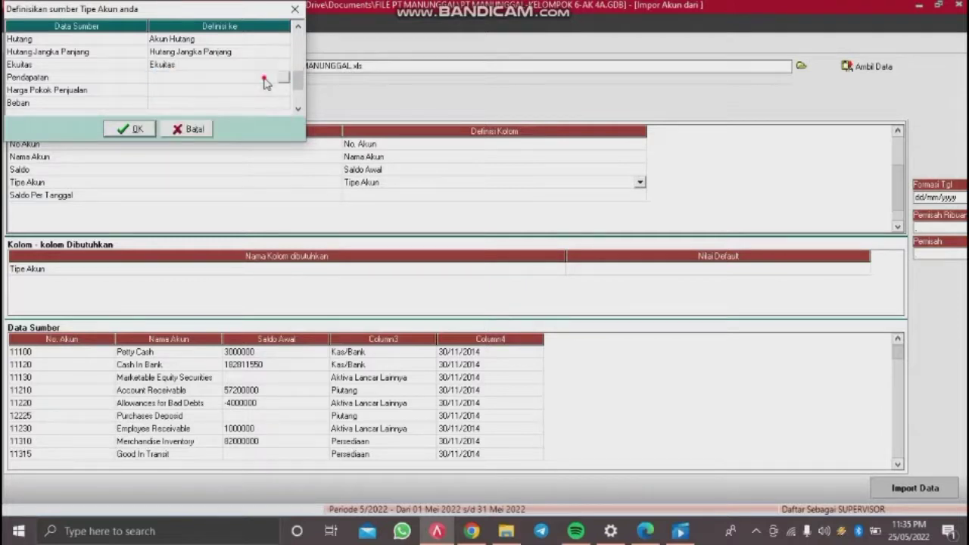
pyautogui.click(282, 77)
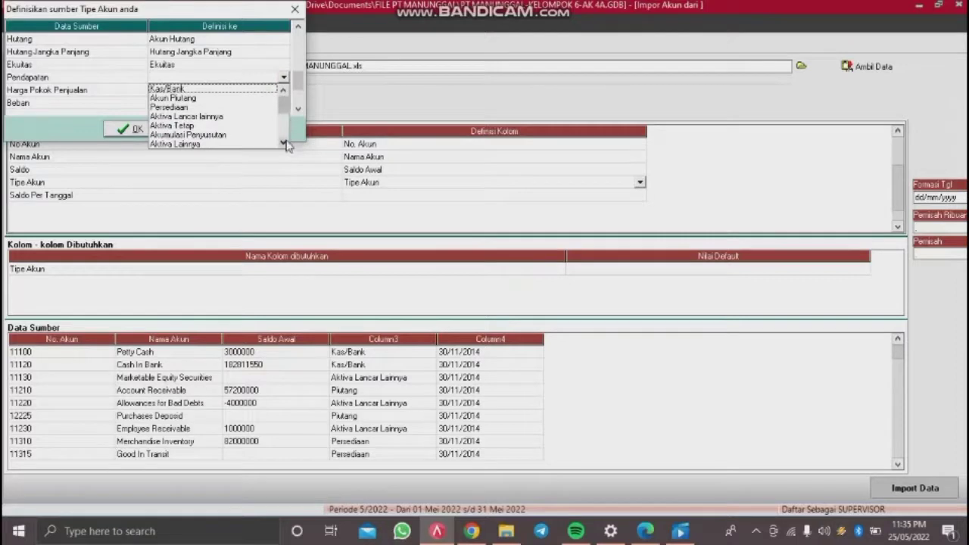
pyautogui.scroll(-3, 285, 142)
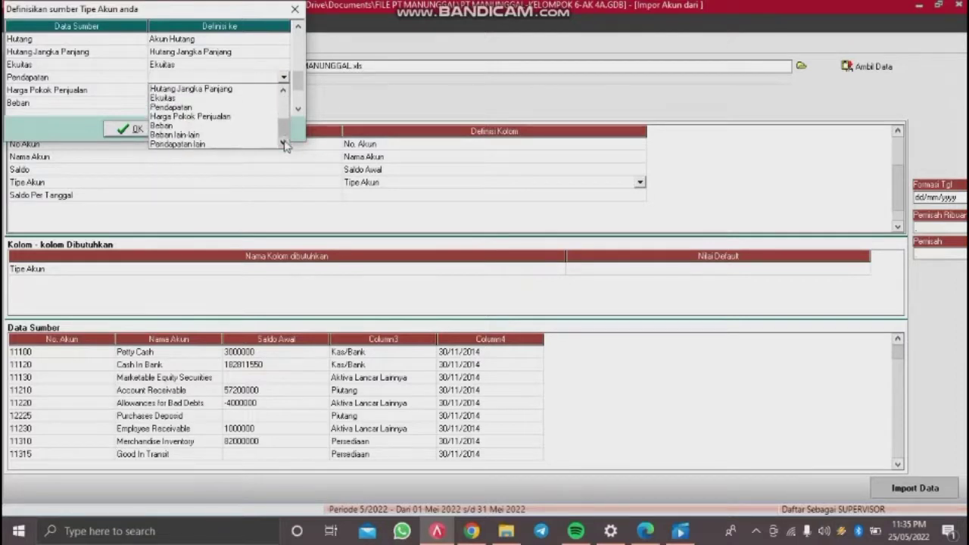
pyautogui.click(234, 107)
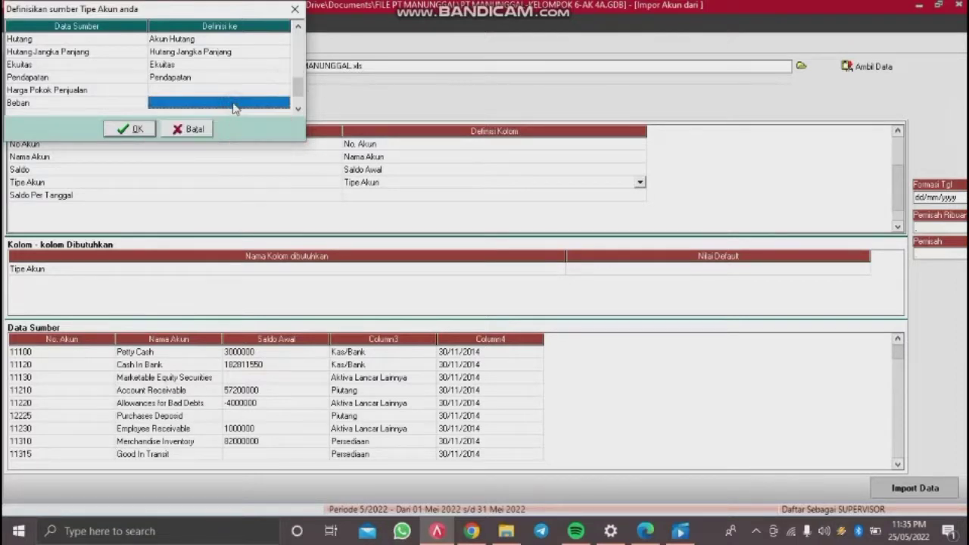
# Step: Map Harga Pokok Penjualan to Harga Pokok Penjualan and Beban to Beban
pyautogui.click(240, 94)
pyautogui.click(240, 94)
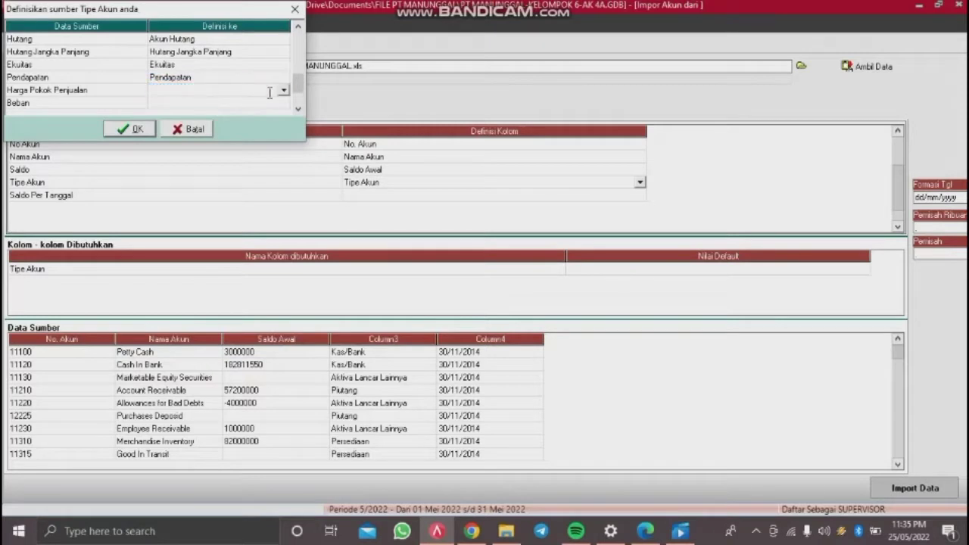
pyautogui.click(284, 90)
pyautogui.click(283, 156)
pyautogui.click(283, 157)
pyautogui.click(283, 157)
pyautogui.click(284, 156)
pyautogui.click(283, 157)
pyautogui.click(283, 157)
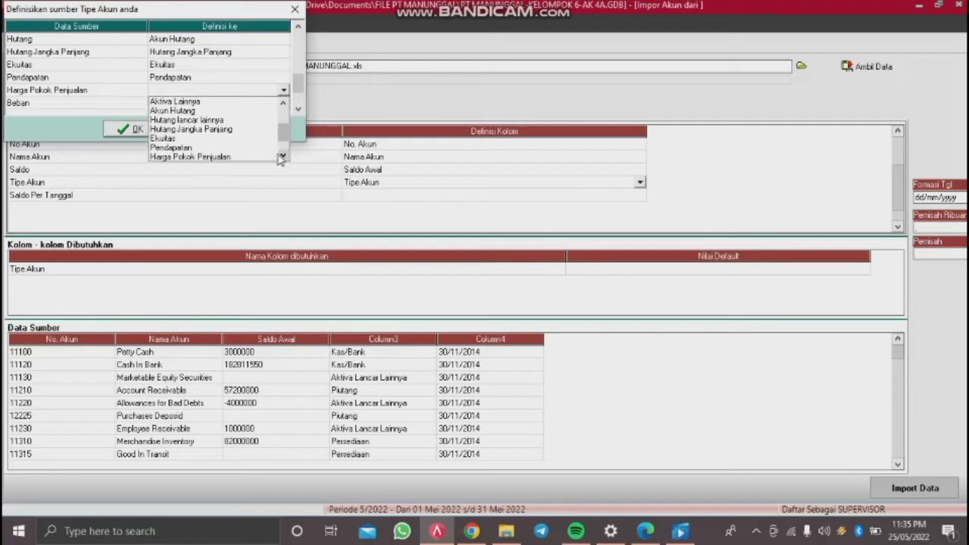
pyautogui.click(265, 157)
pyautogui.click(282, 106)
pyautogui.click(284, 104)
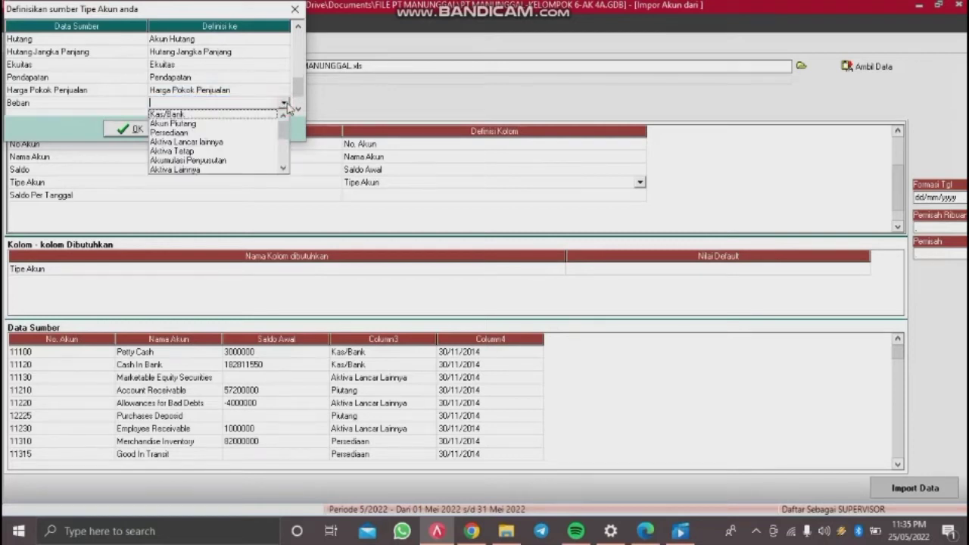
pyautogui.click(283, 168)
pyautogui.click(284, 168)
pyautogui.click(282, 168)
pyautogui.click(281, 168)
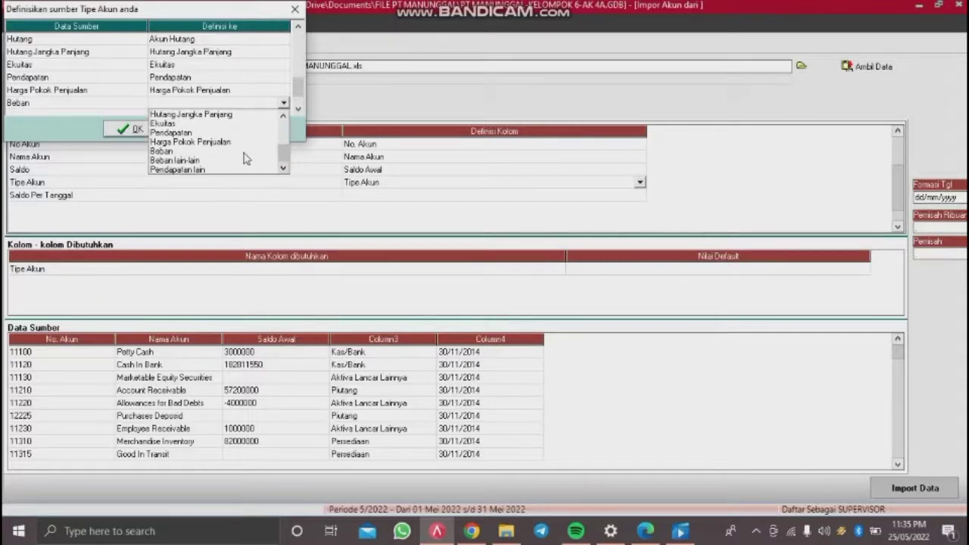
pyautogui.click(244, 152)
# Step: Map Pendapatan Lainnya to Pendapatan lain and Beban Lainnya to Beban lain-lain, then confirm
pyautogui.click(296, 111)
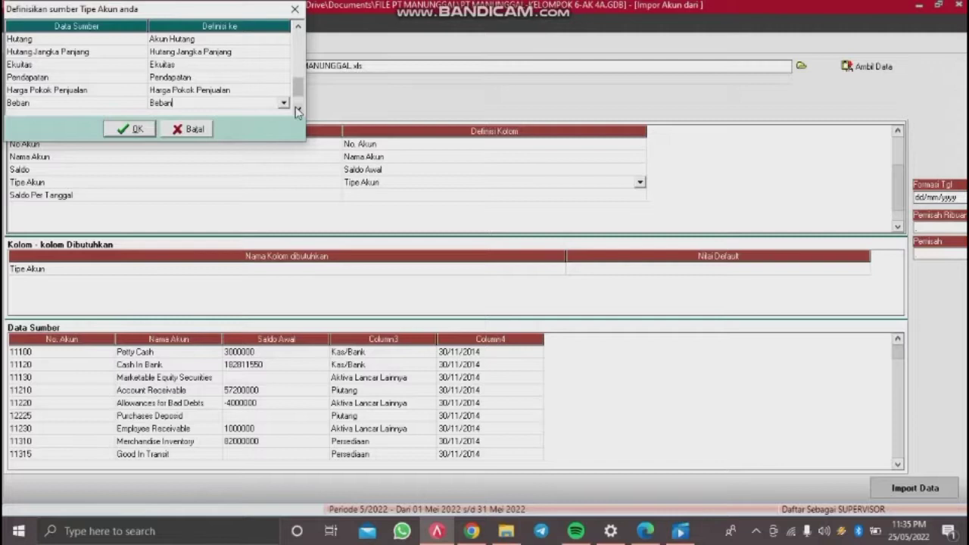
pyautogui.click(296, 110)
pyautogui.click(276, 92)
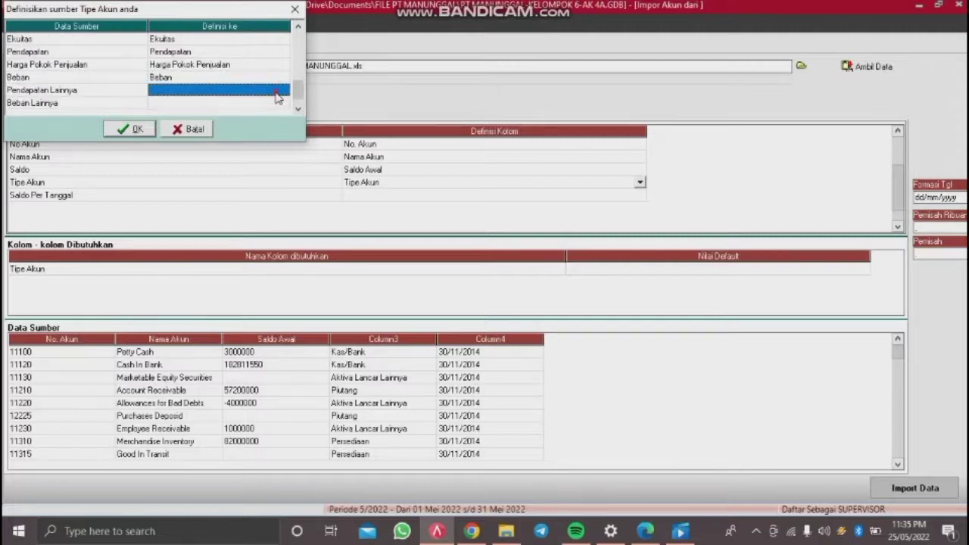
pyautogui.click(276, 94)
pyautogui.click(284, 90)
pyautogui.click(283, 156)
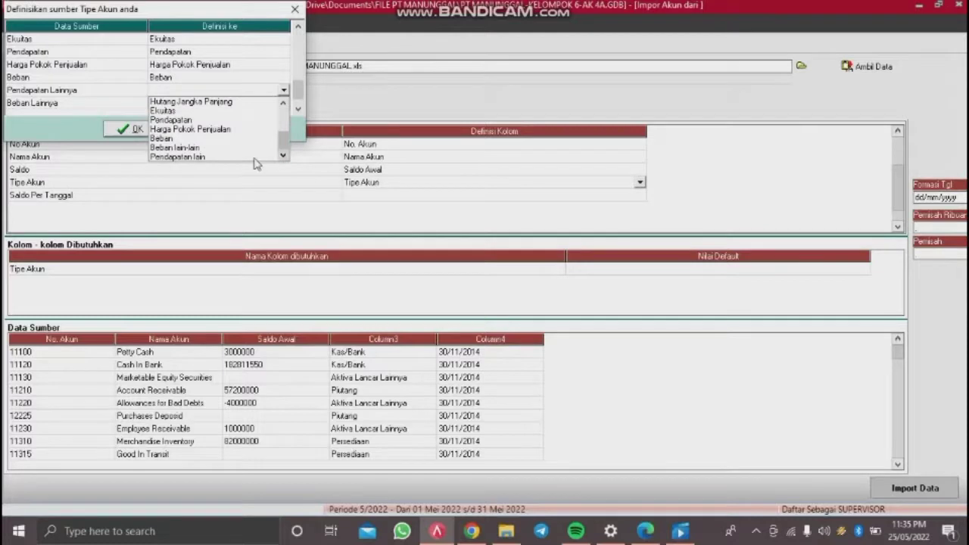
pyautogui.click(255, 159)
pyautogui.click(282, 105)
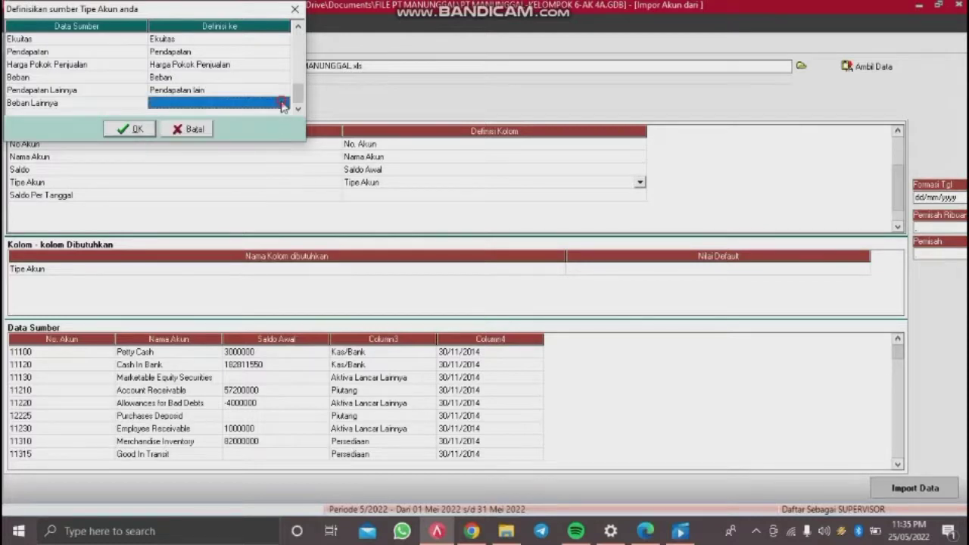
pyautogui.click(282, 106)
pyautogui.click(282, 102)
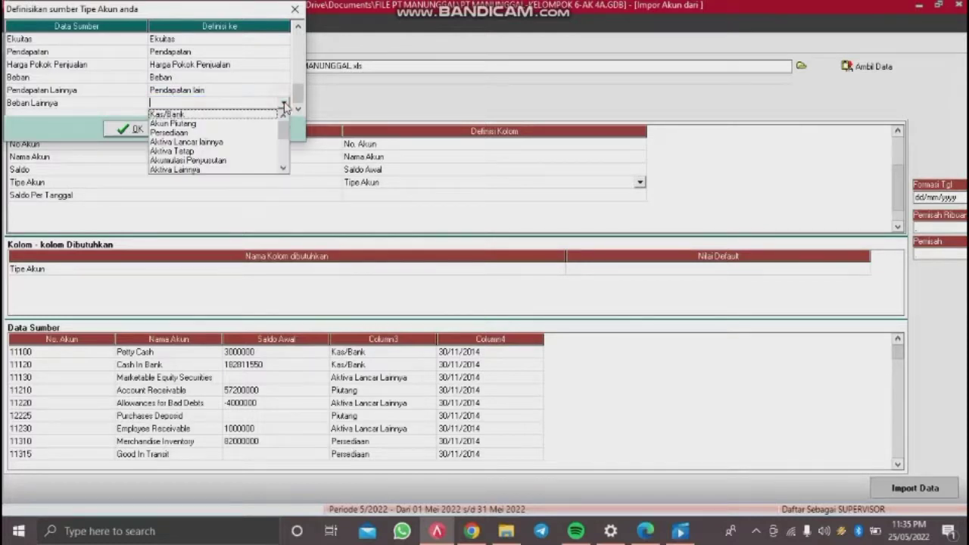
pyautogui.click(284, 168)
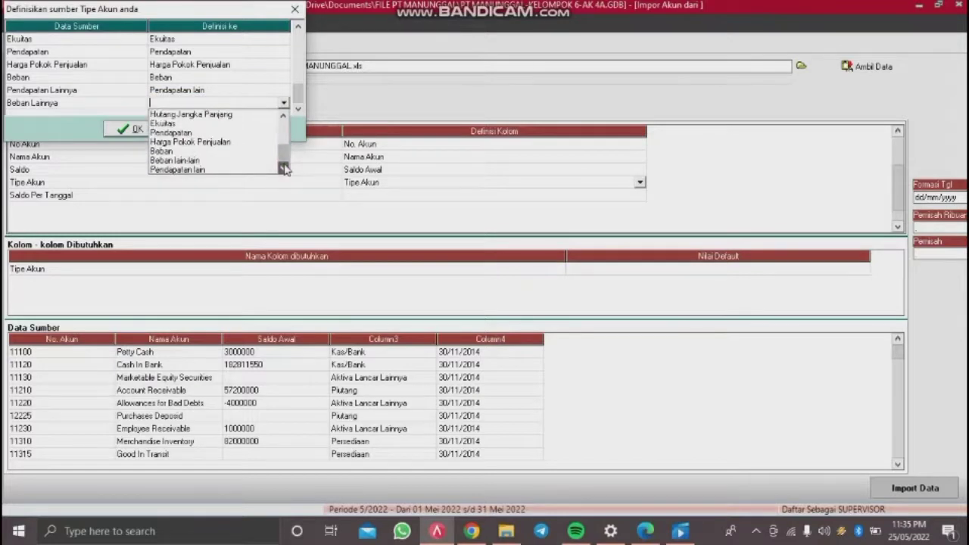
pyautogui.click(244, 161)
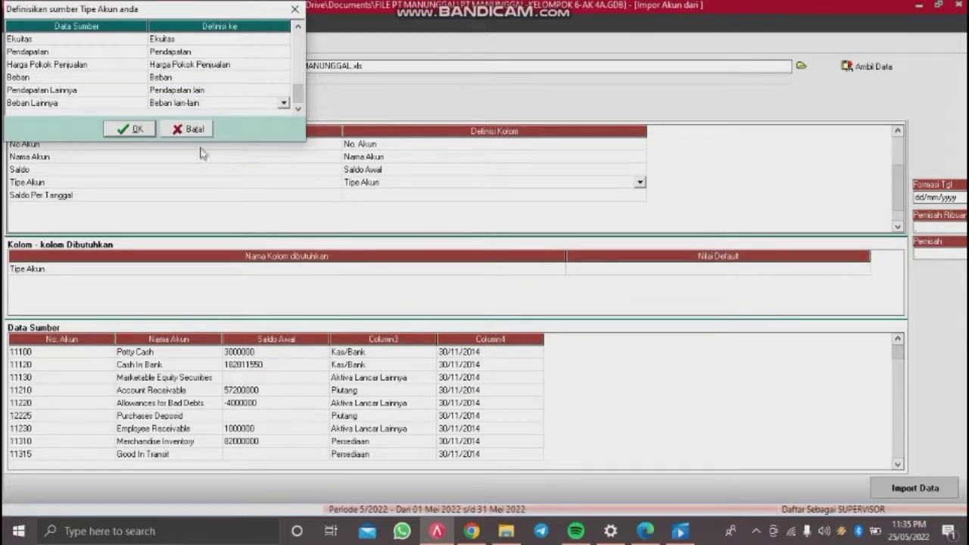
pyautogui.click(136, 130)
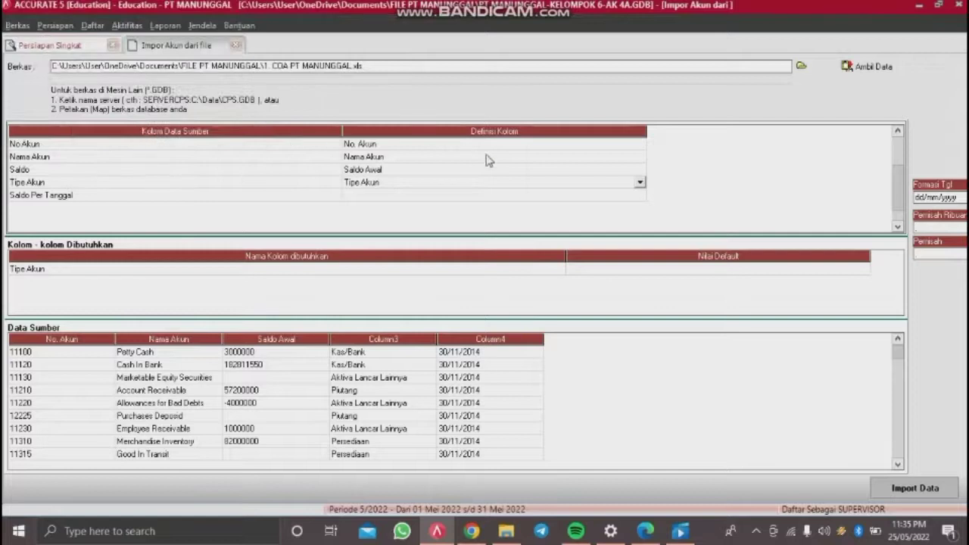
# Step: Define the Saldo Per Tanggal column as Saldo per tgl and import the 62 accounts
pyautogui.click(520, 200)
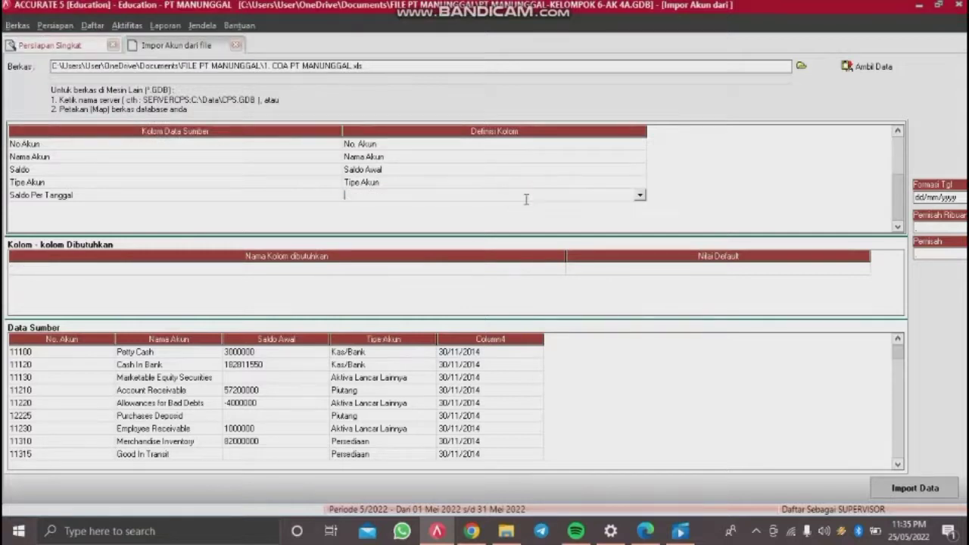
pyautogui.click(640, 197)
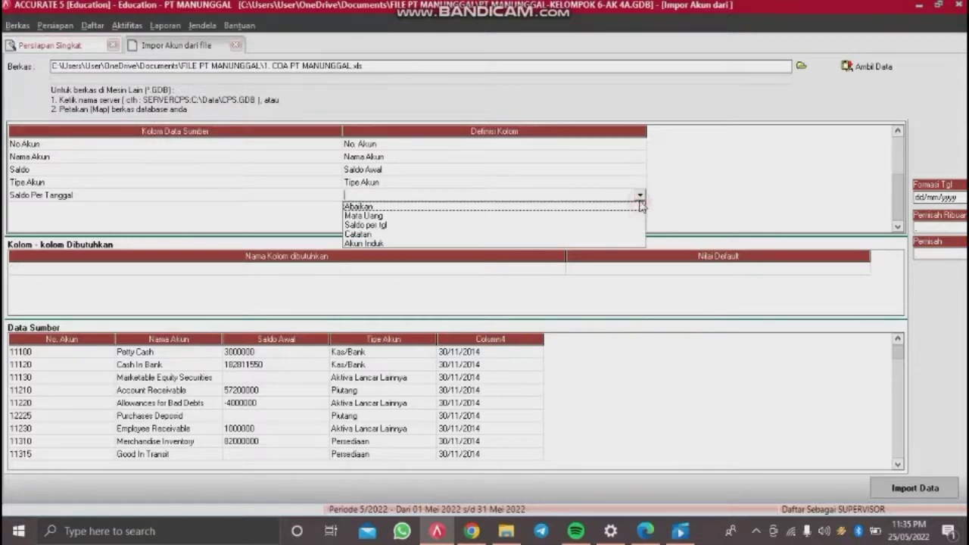
pyautogui.click(394, 227)
pyautogui.press('Return')
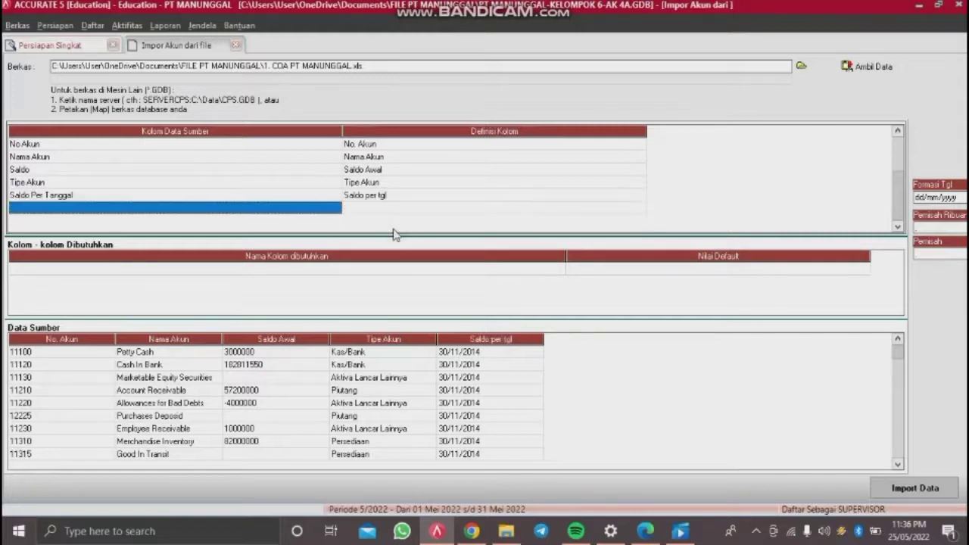
pyautogui.press('Up')
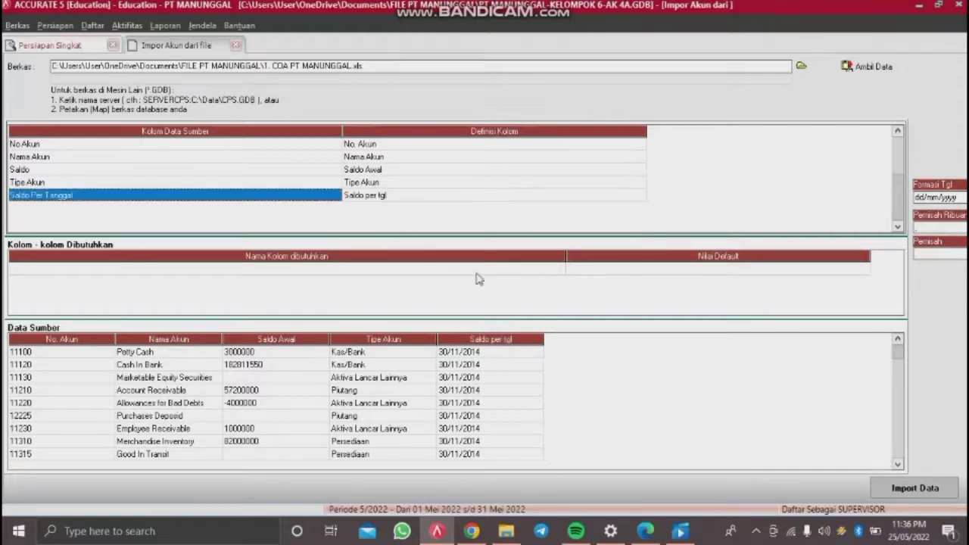
pyautogui.click(909, 494)
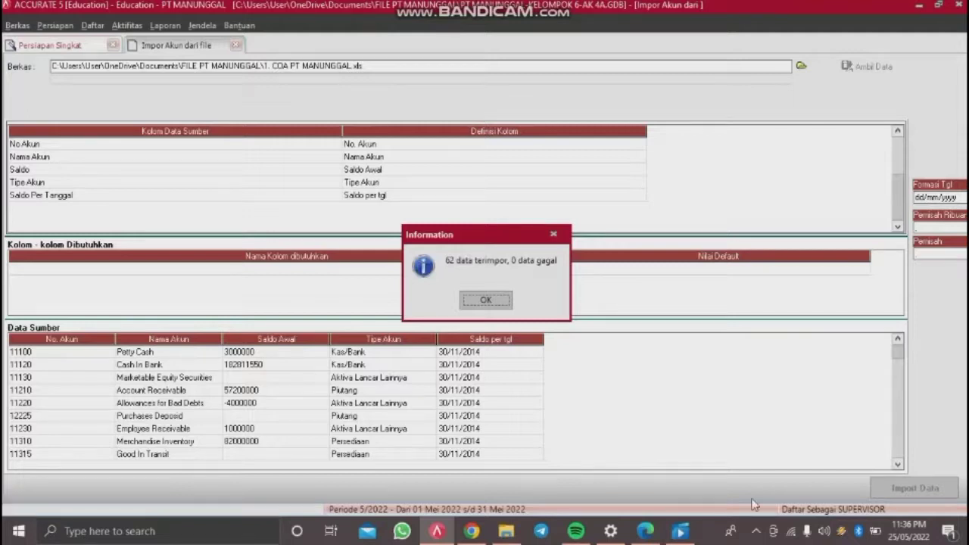
# Step: Set Ekuitas Saldo Awal to 310001 OPENING BALANCE EQUITY and continue to Akun Default Mata Uang
pyautogui.click(494, 301)
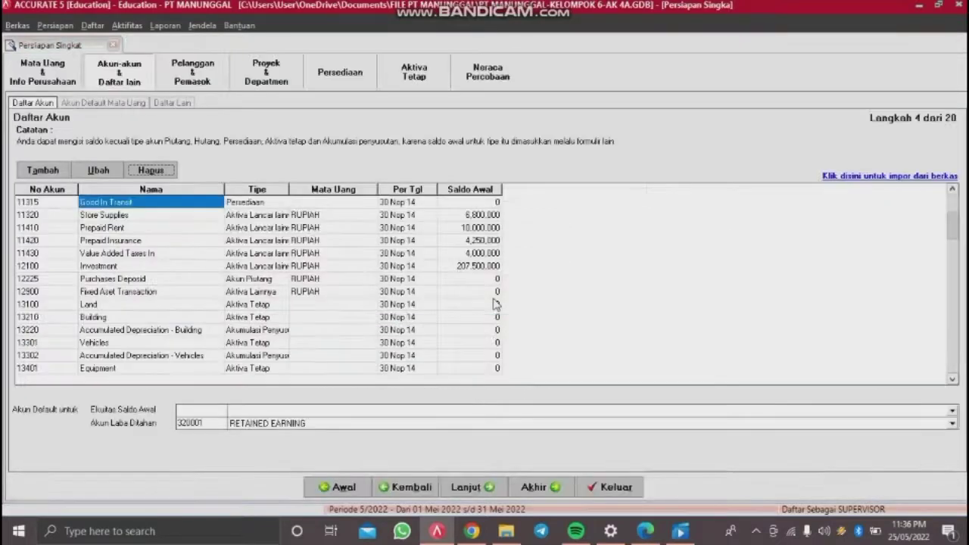
pyautogui.click(379, 409)
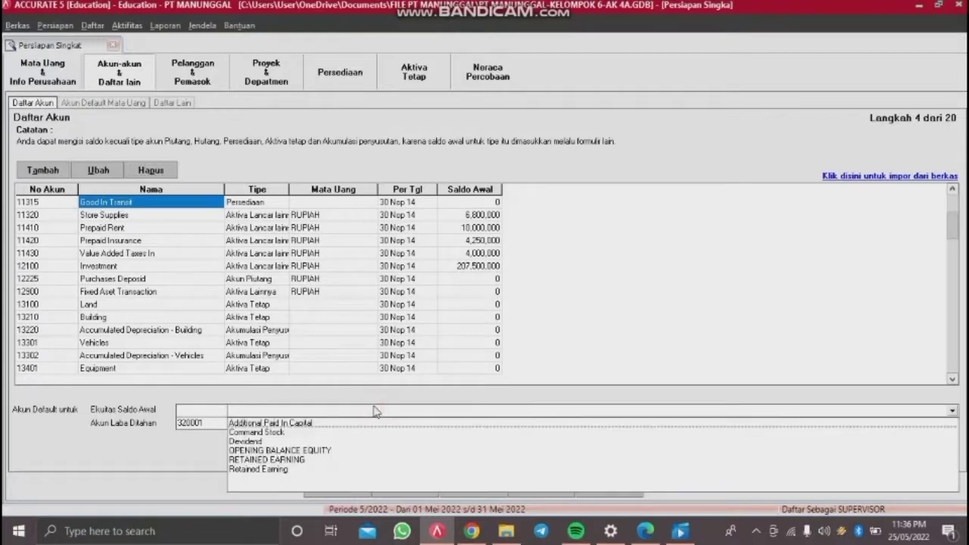
pyautogui.click(294, 451)
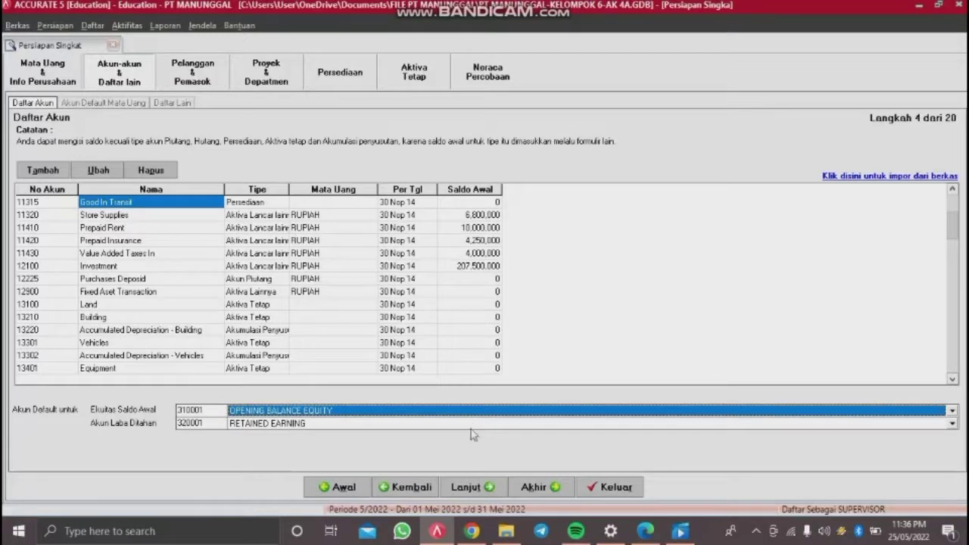
pyautogui.click(468, 487)
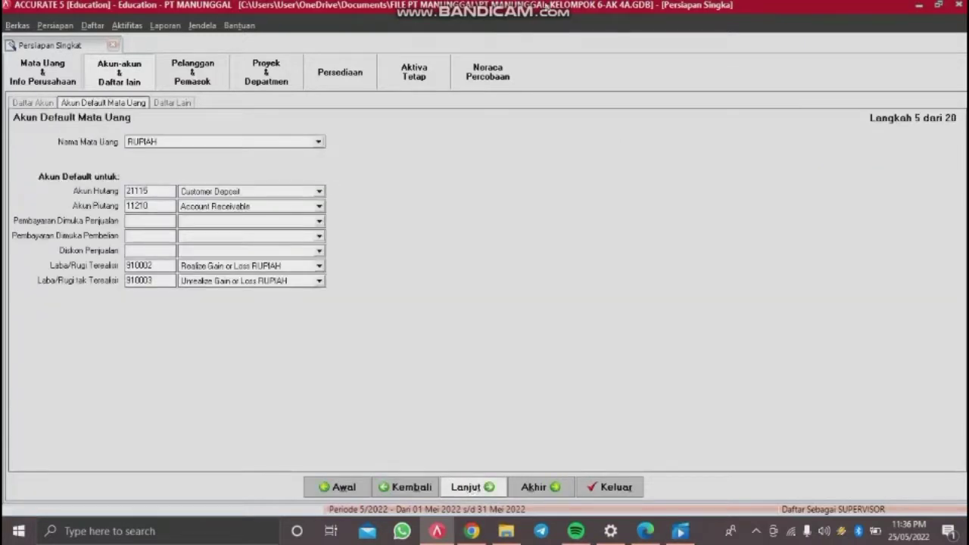
# Step: Set RUPIAH defaults: Customer Deposit, Purchases Deposid and Sales Discount for prepayments and discount, then continue
pyautogui.click(227, 221)
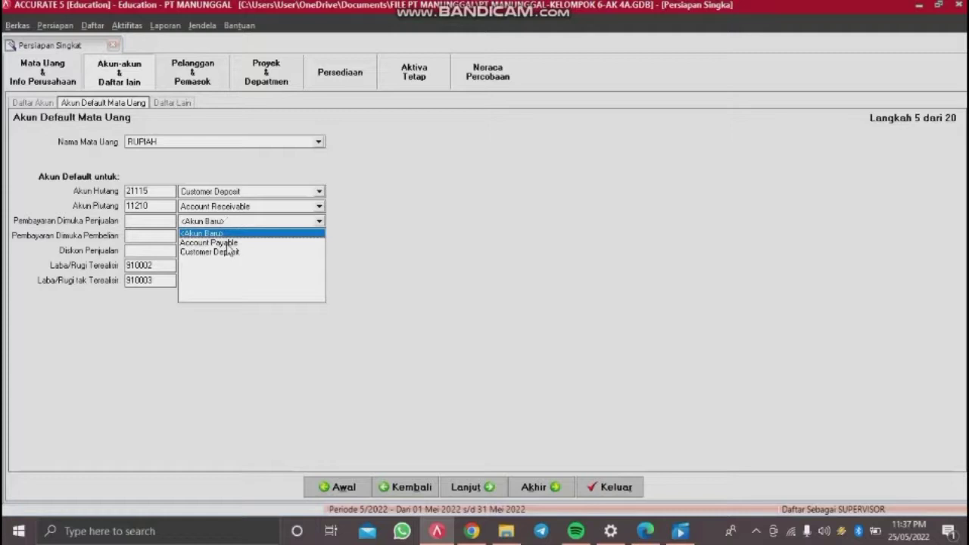
pyautogui.click(227, 251)
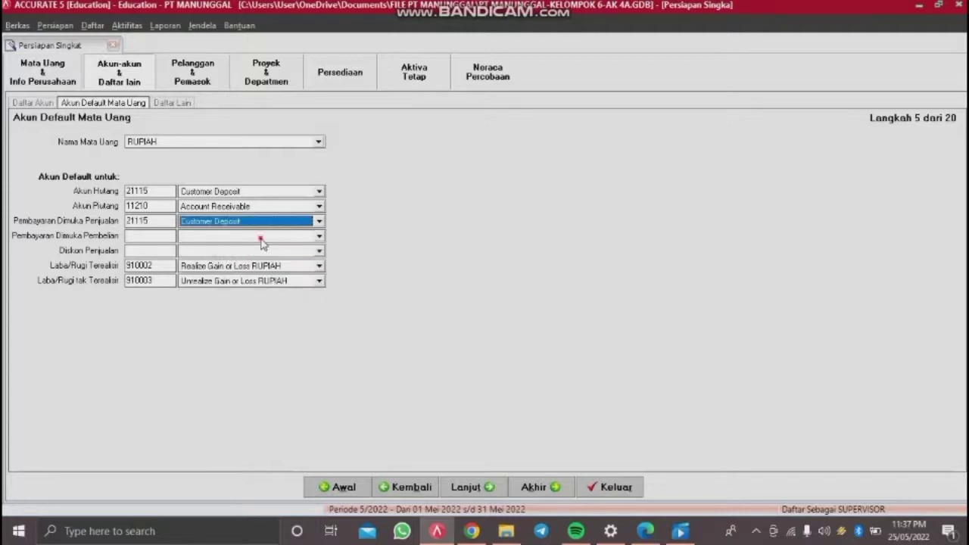
pyautogui.click(262, 238)
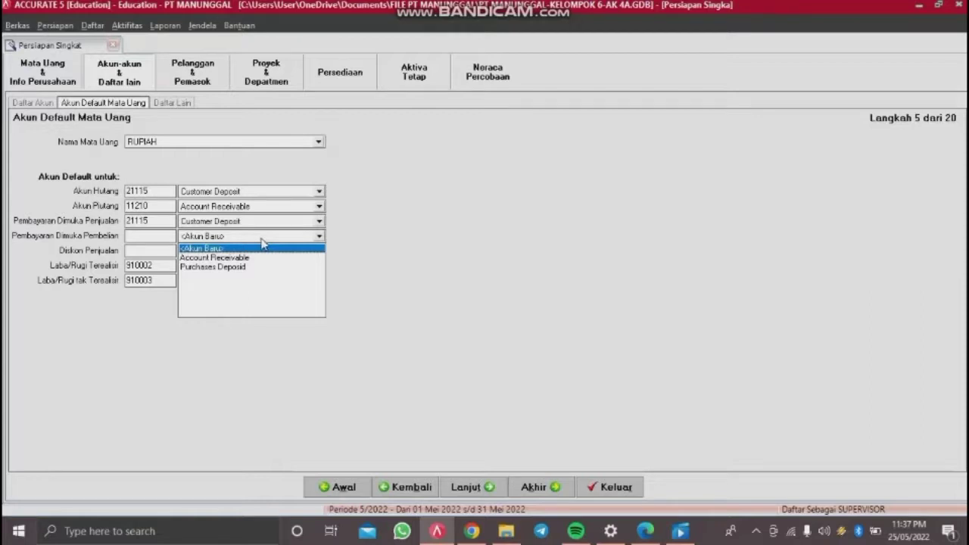
pyautogui.click(243, 268)
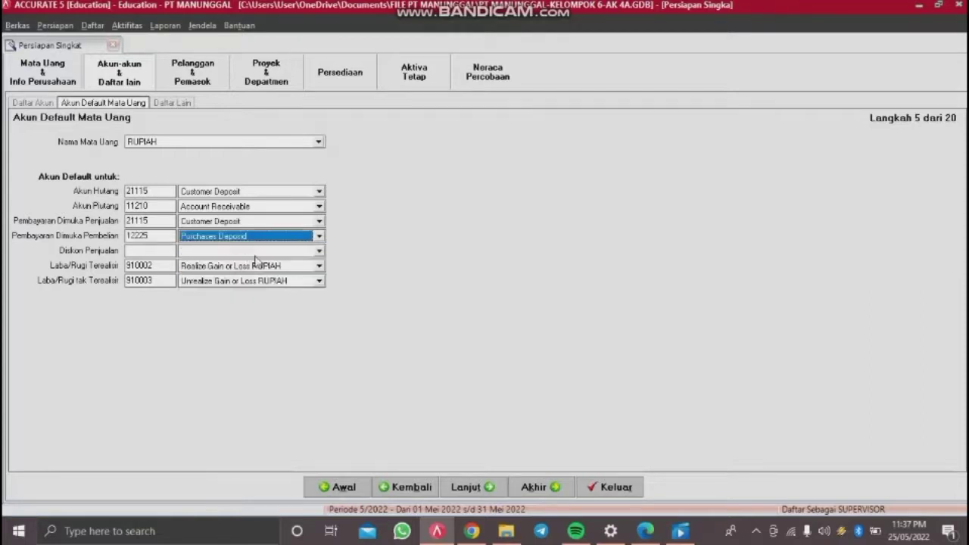
pyautogui.click(273, 252)
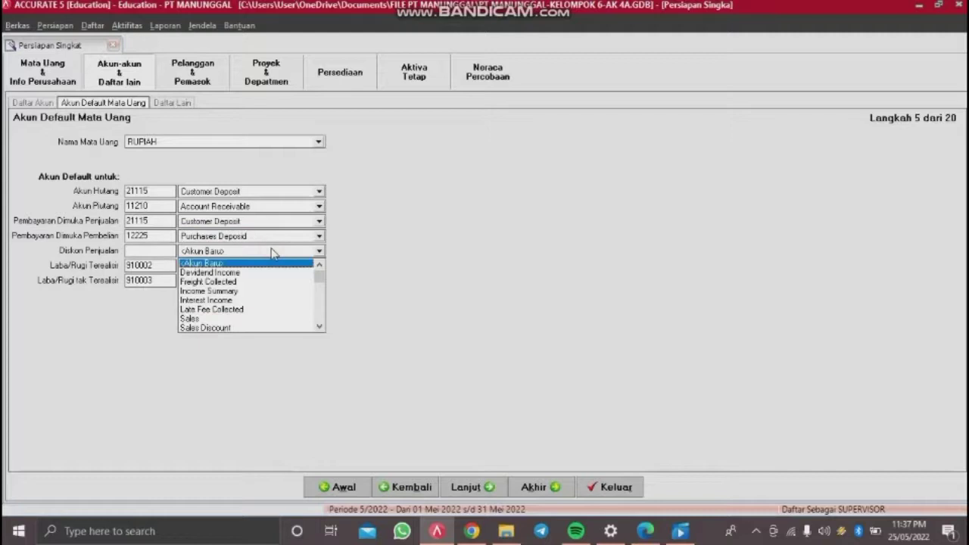
pyautogui.click(230, 328)
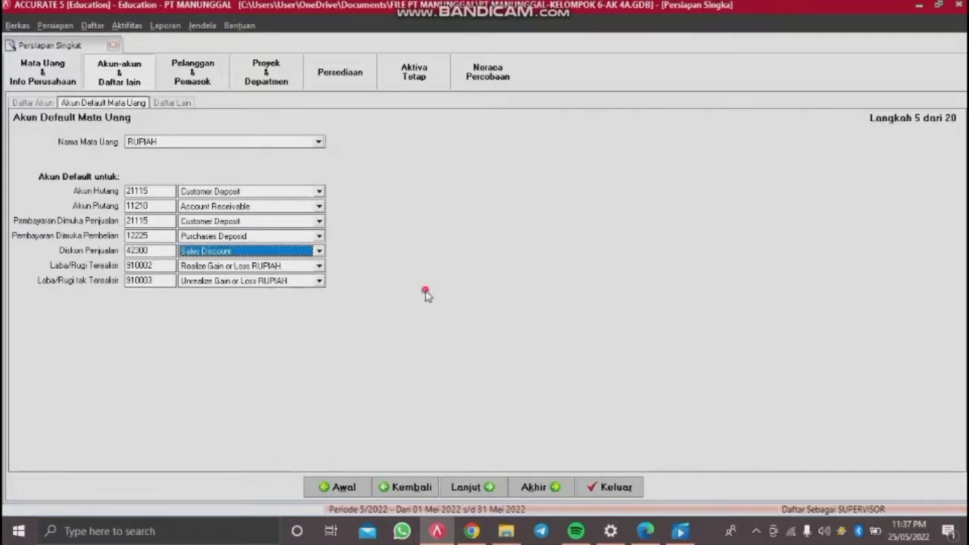
pyautogui.click(489, 489)
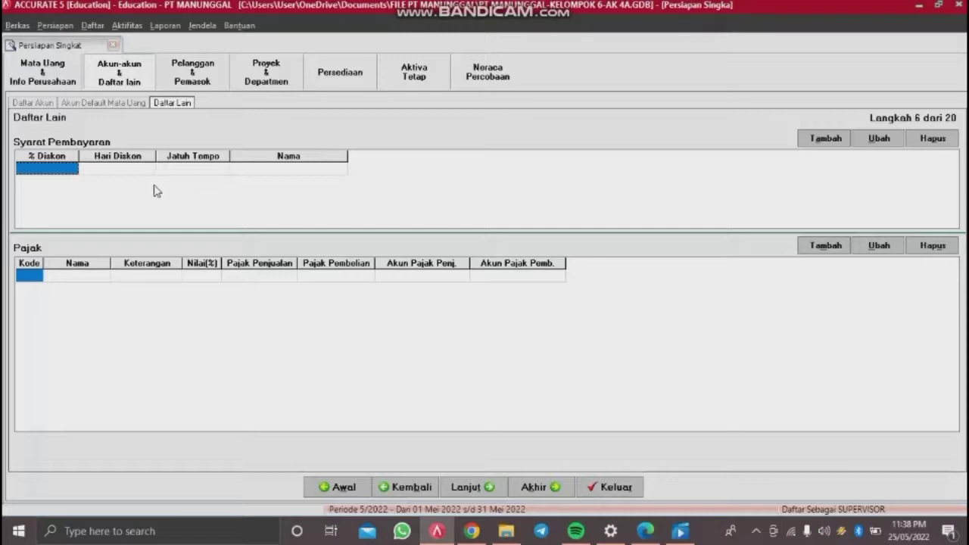
# Step: Enter the payment term 2/10 n/50: 2% discount, 10 discount days, 50 due days
pyautogui.click(69, 167)
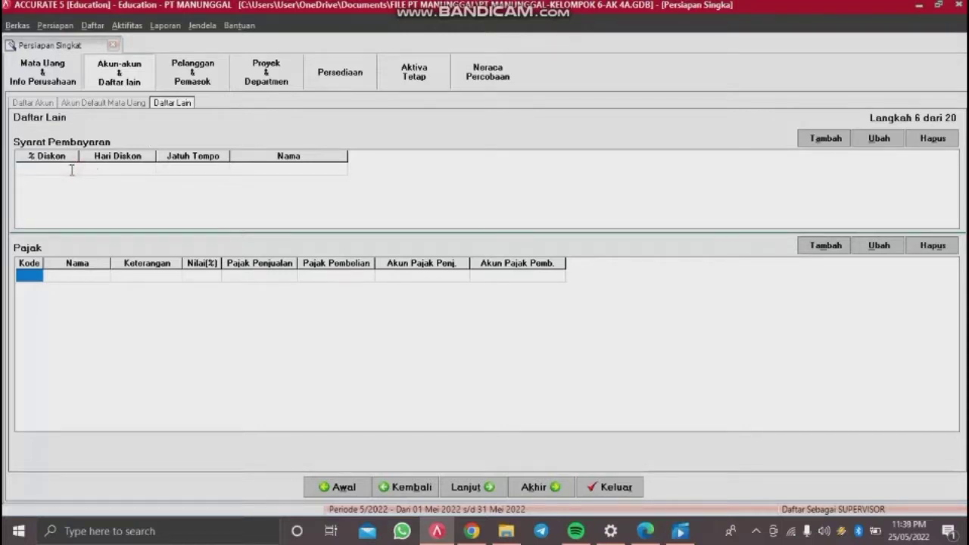
pyautogui.write('2')
pyautogui.press('Tab')
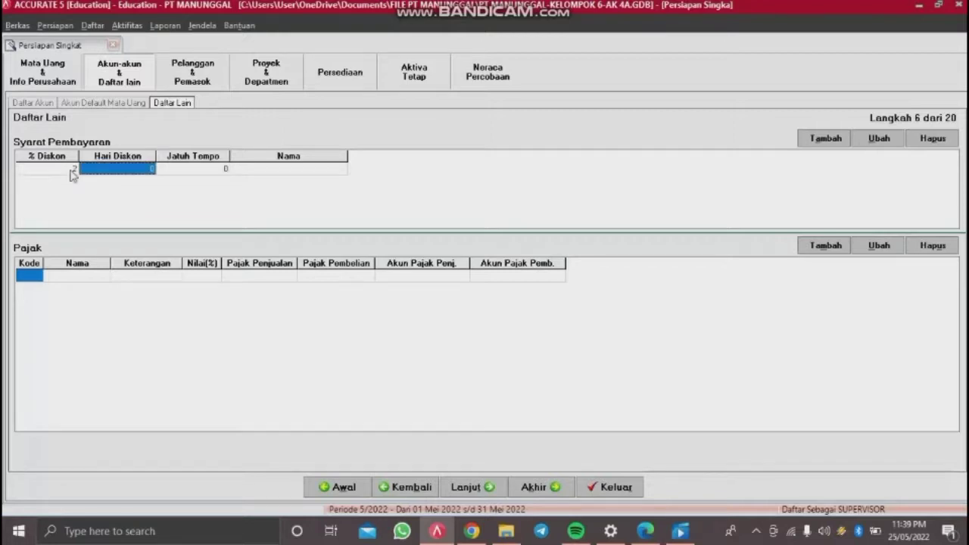
pyautogui.write('10')
pyautogui.press('Tab')
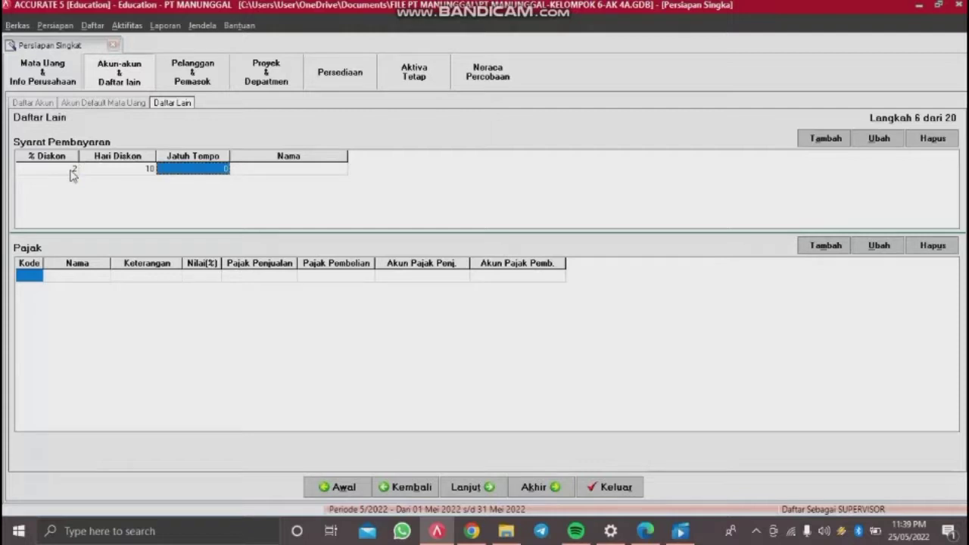
pyautogui.write('5')
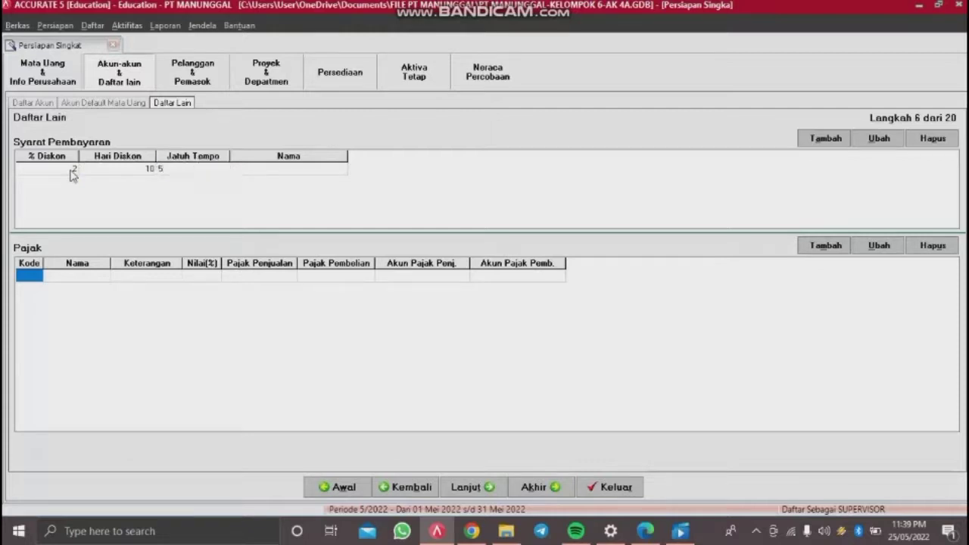
pyautogui.write('0')
pyautogui.press('Tab')
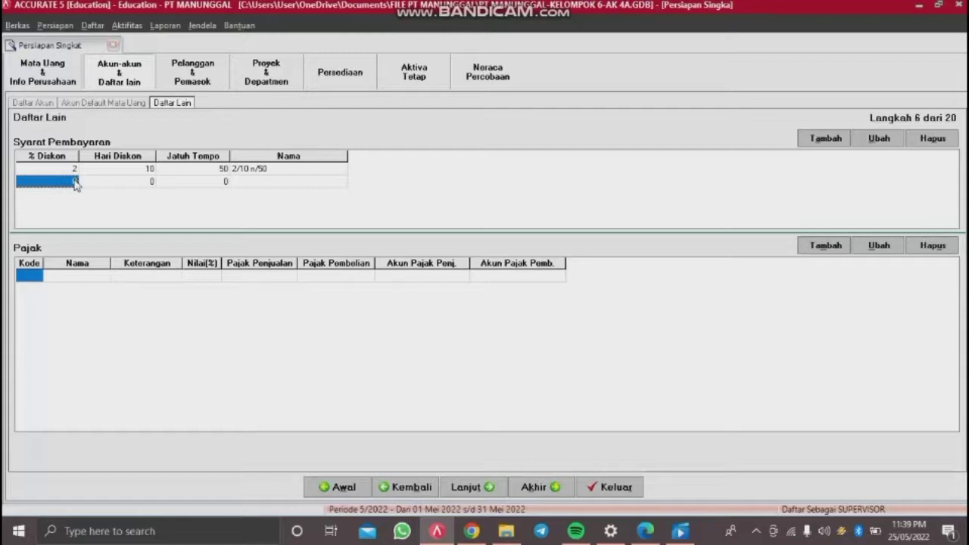
# Step: Add the payment term 1/10 n/30: 1% discount, 10 discount days, 30 due days
pyautogui.write('1')
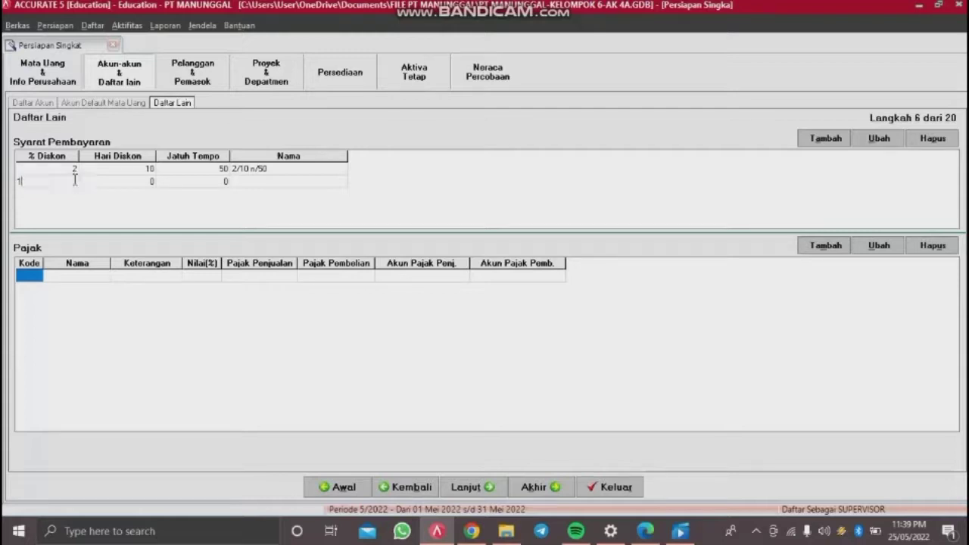
pyautogui.press('Tab')
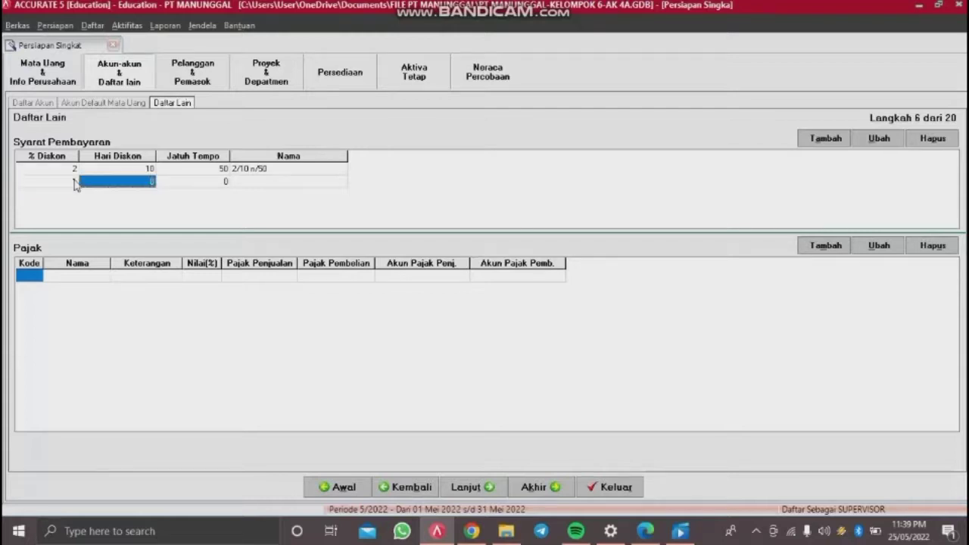
pyautogui.write('10')
pyautogui.press('Tab')
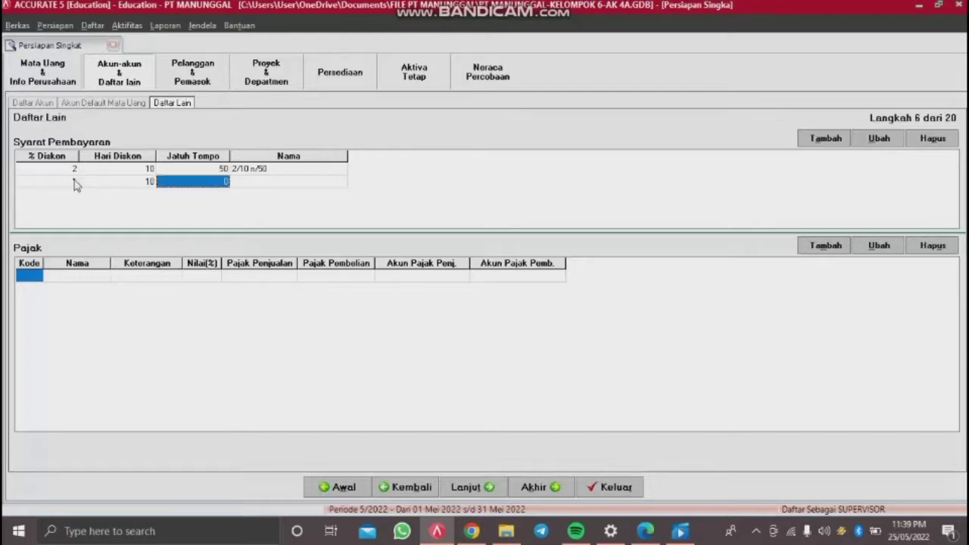
pyautogui.write('30')
pyautogui.press('Tab')
pyautogui.press('Tab')
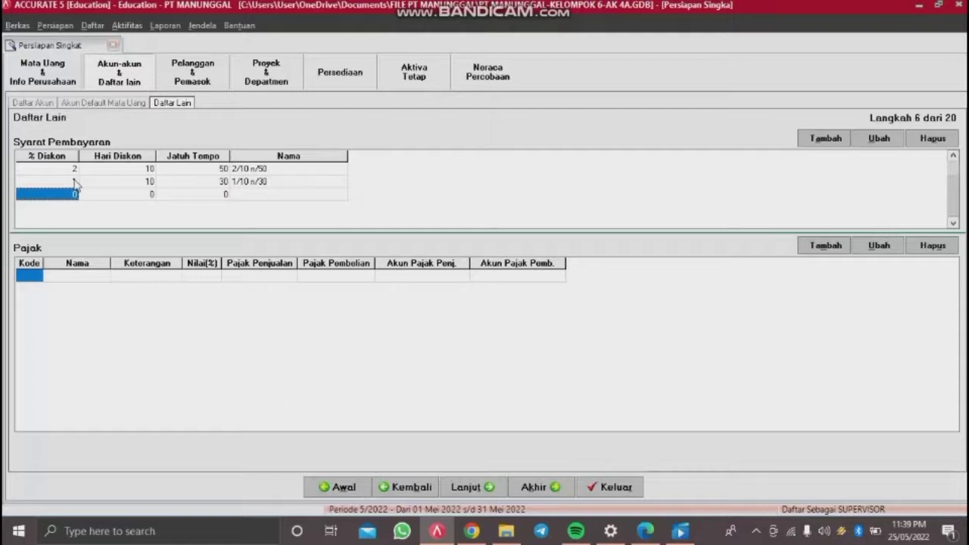
# Step: Add a C.O.D term of 0/0/0, drop the empty row, and begin a tax coded T
pyautogui.press('Return')
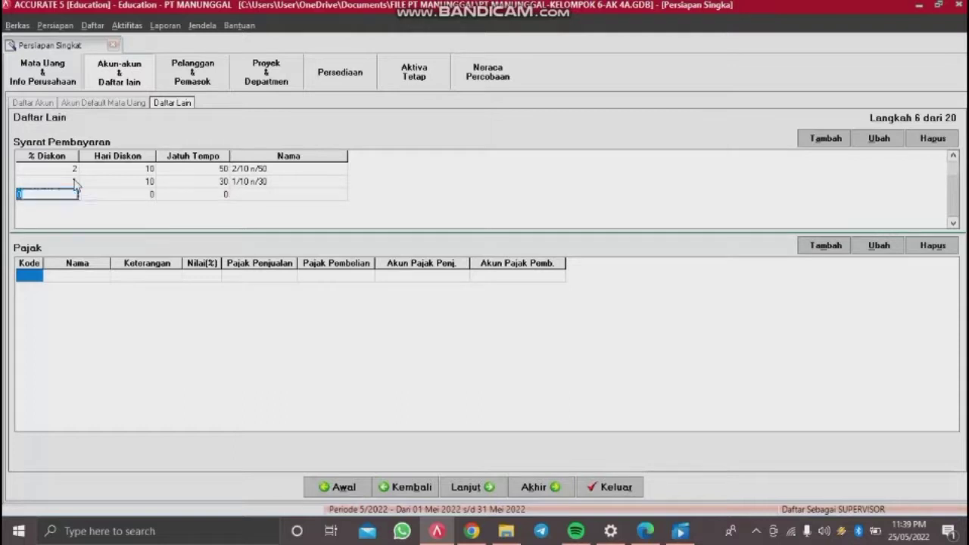
pyautogui.write('0')
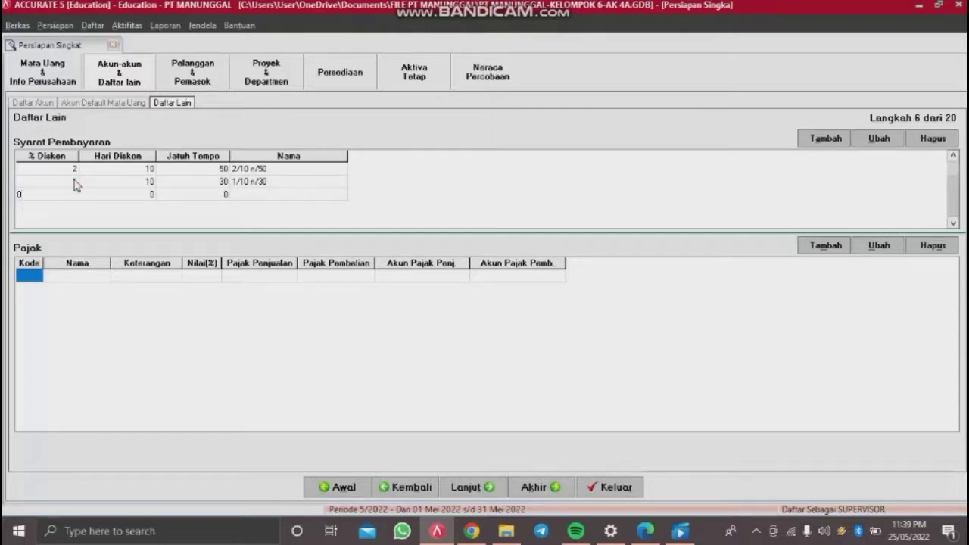
pyautogui.press('Tab')
pyautogui.write('0')
pyautogui.press('Tab')
pyautogui.write('0')
pyautogui.press('Tab')
pyautogui.press('Tab')
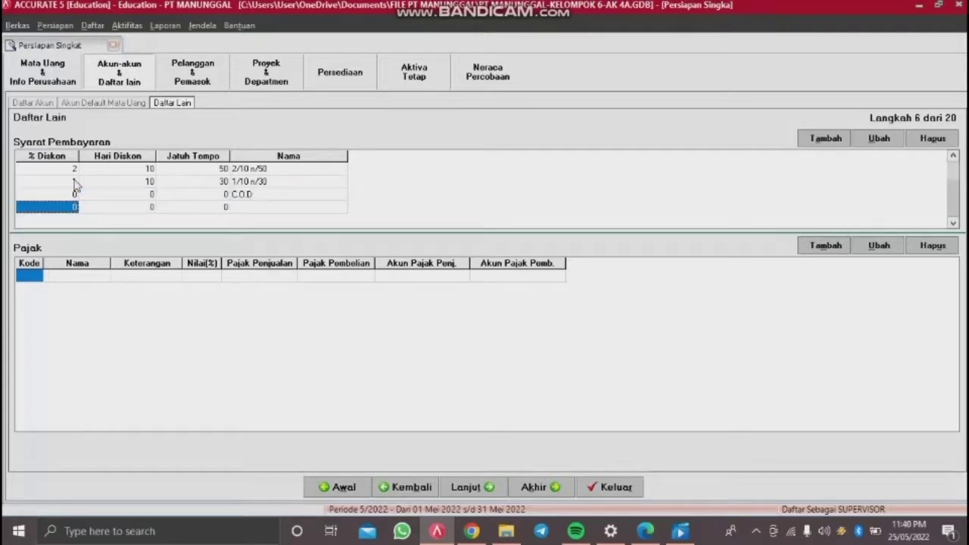
pyautogui.press('Up')
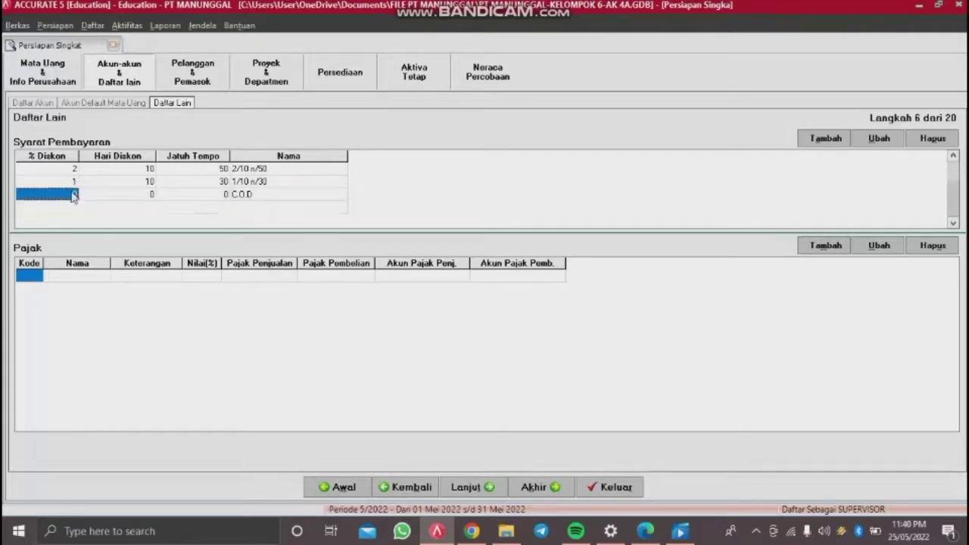
pyautogui.click(35, 278)
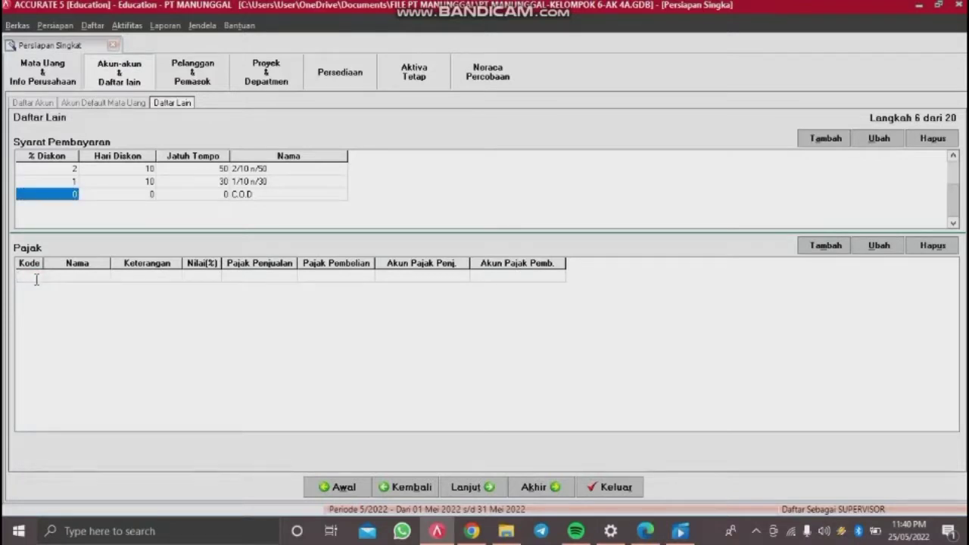
pyautogui.press('Tab')
# Step: Enter tax PPN, described as PAJAK PERTAMBAHAN NILAI, with a 10% rate
pyautogui.write('PPN')
pyautogui.press('Tab')
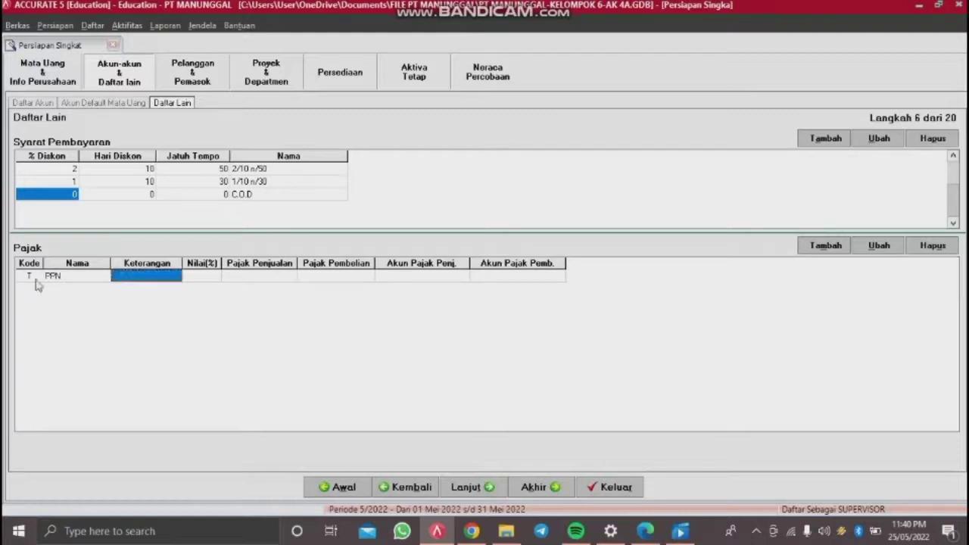
pyautogui.write('PA')
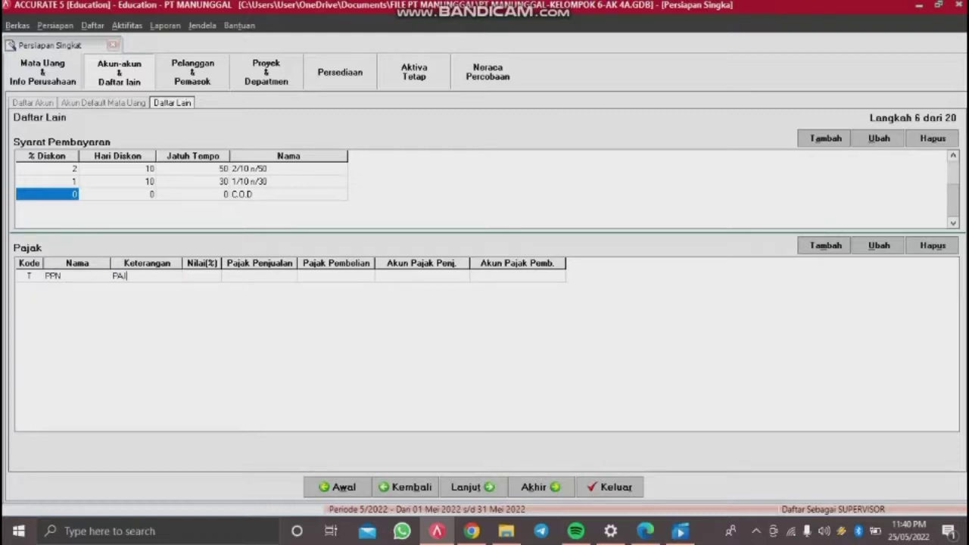
pyautogui.write('JAK PERTAMBAHAN NIL')
pyautogui.write('AI')
pyautogui.press('Tab')
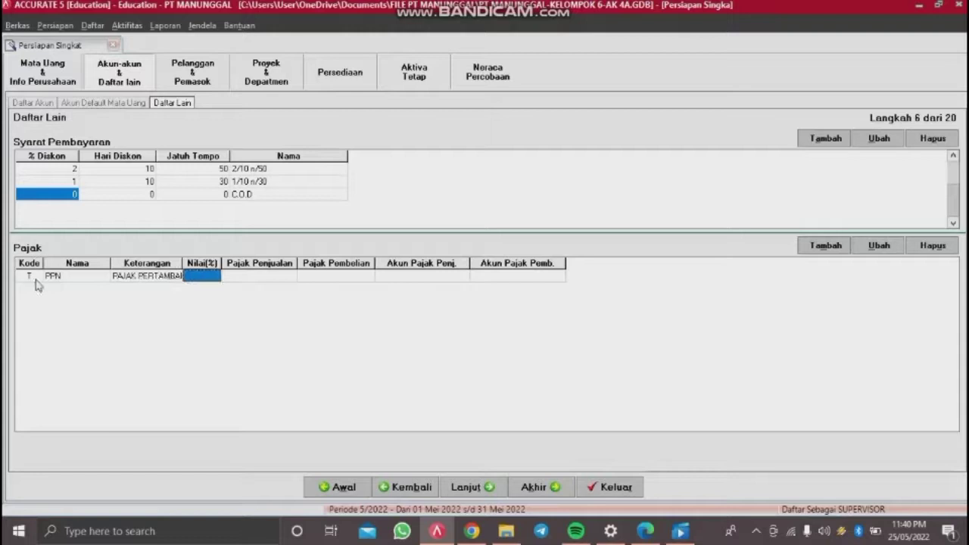
pyautogui.write('10')
pyautogui.press('Tab')
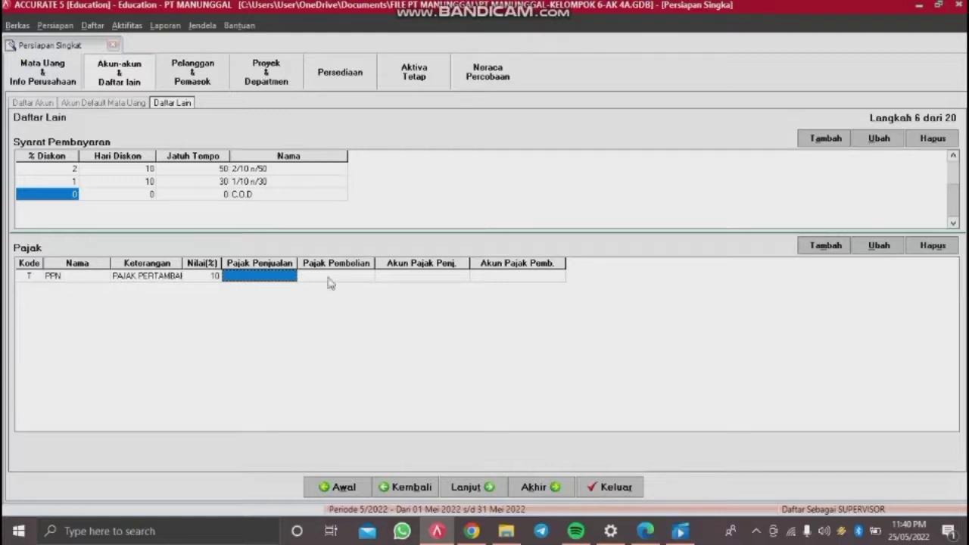
# Step: Assign 21213 Value Added Taxes Out as the PPN sales tax account
pyautogui.click(289, 280)
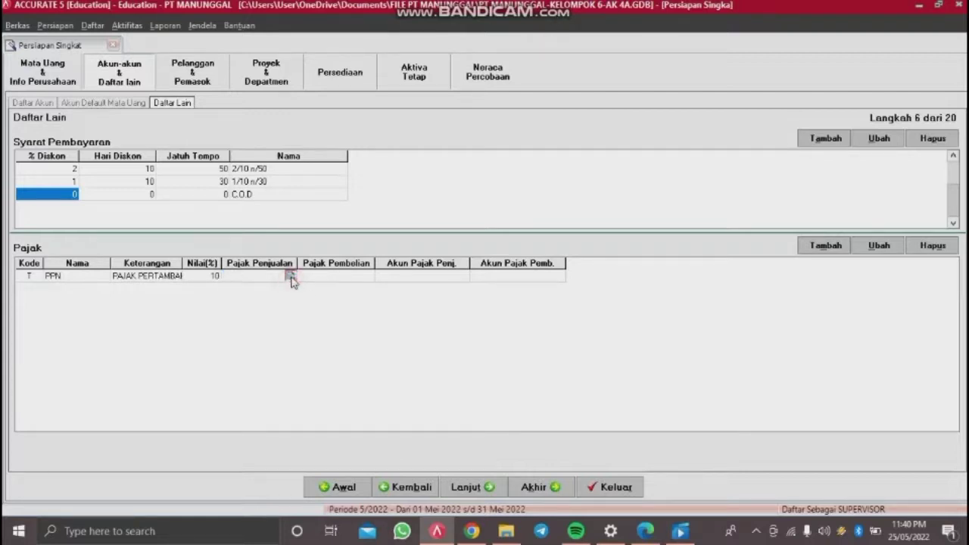
pyautogui.click(291, 277)
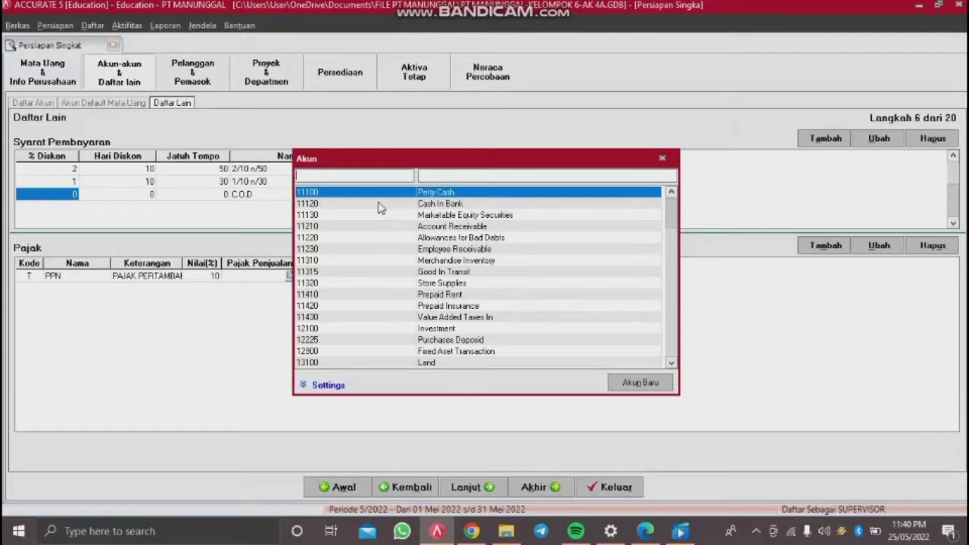
pyautogui.write('212')
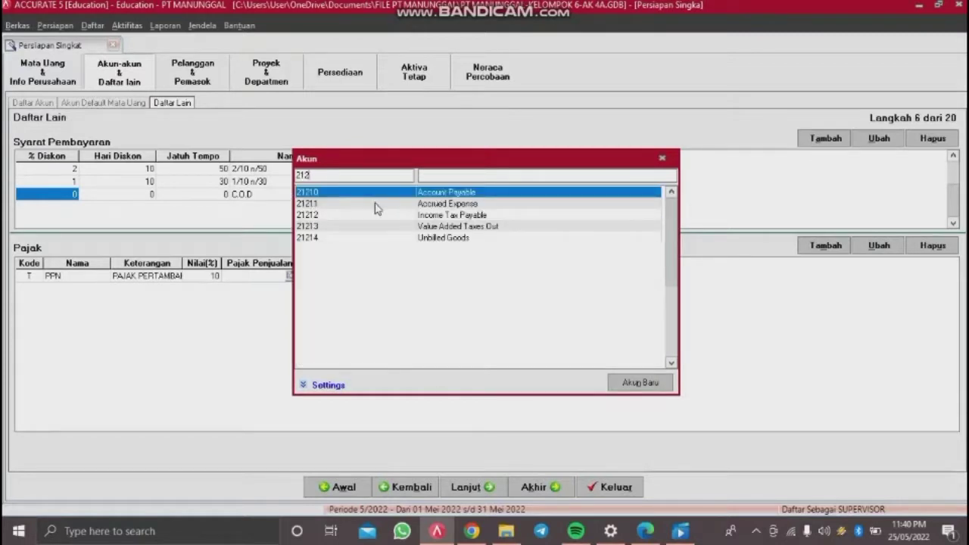
pyautogui.click(355, 227)
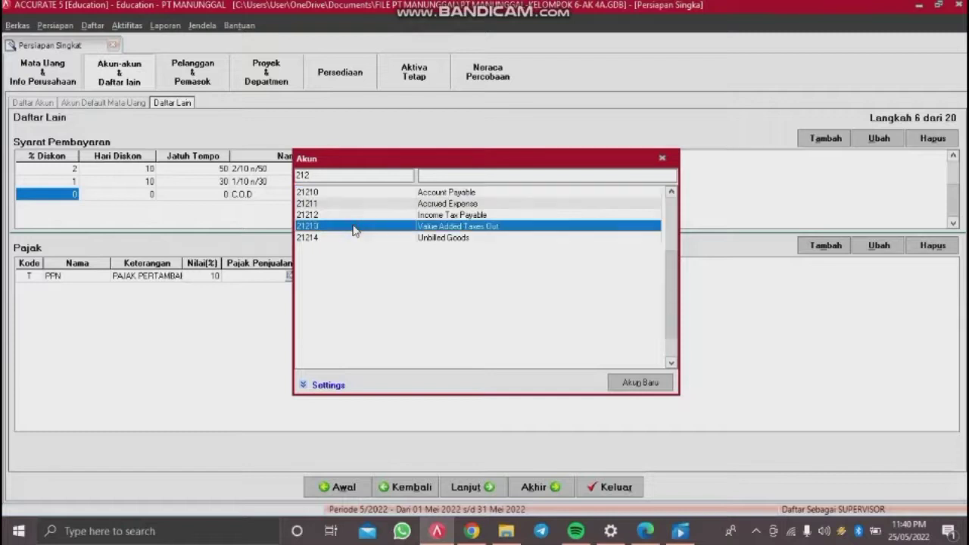
pyautogui.doubleClick(354, 227)
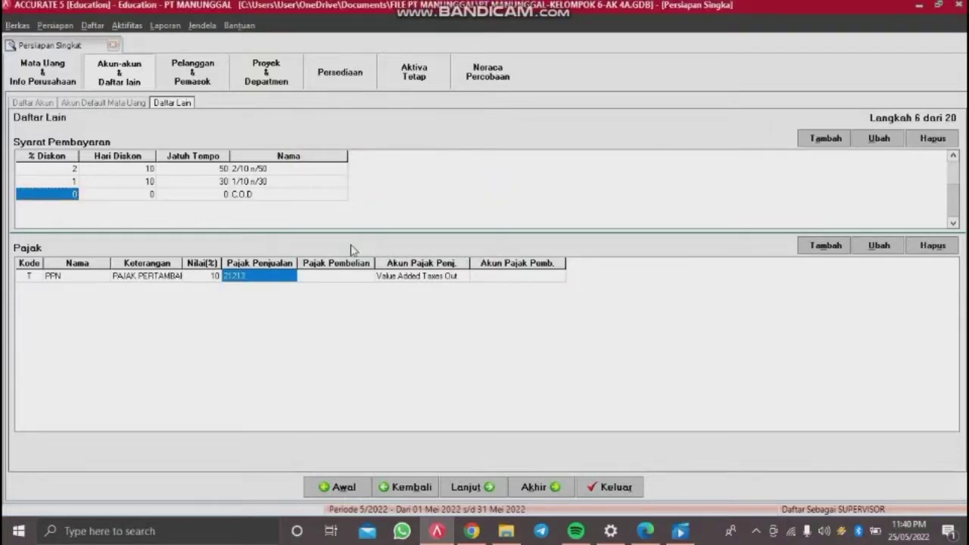
# Step: Assign 11430 Value Added Taxes In as the purchase tax account, drop the blank row, and continue
pyautogui.click(356, 277)
pyautogui.click(356, 278)
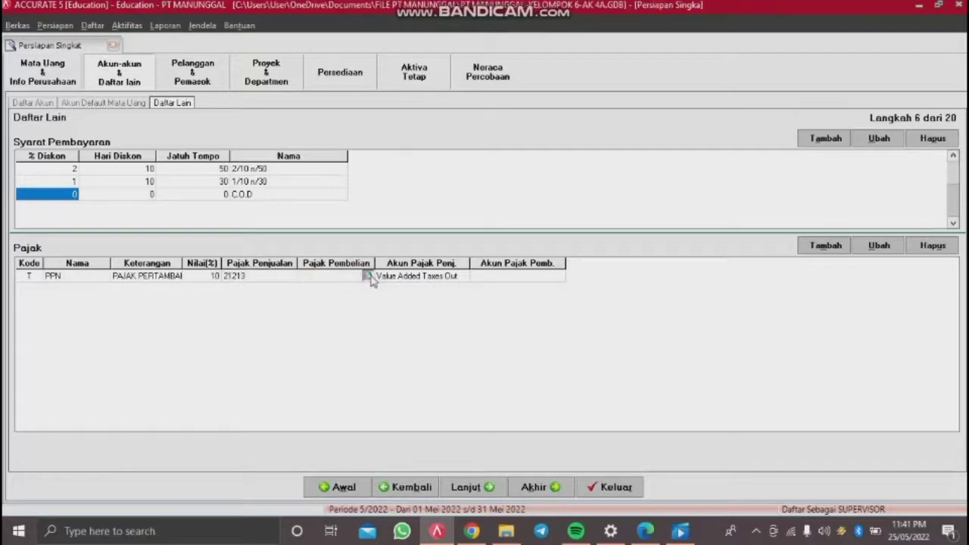
pyautogui.click(370, 277)
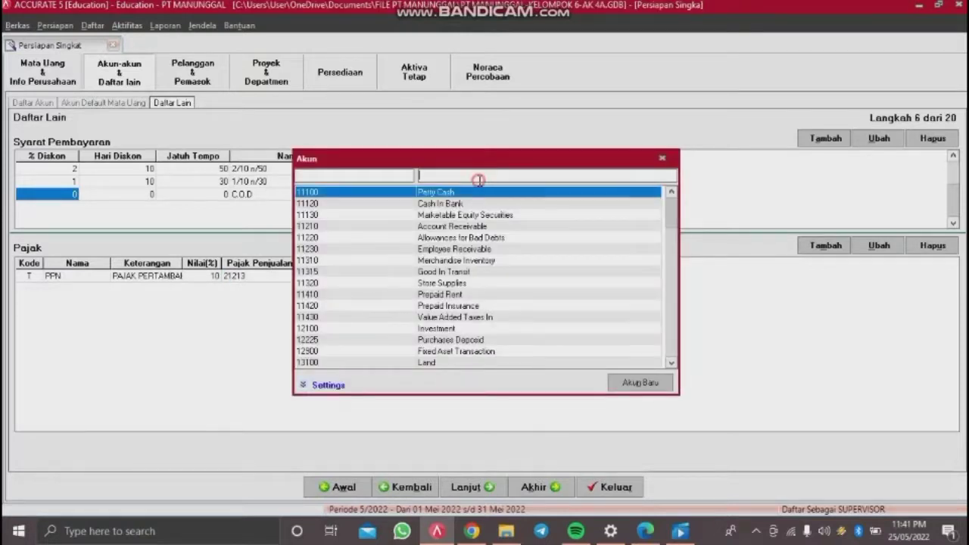
pyautogui.write('VALUE')
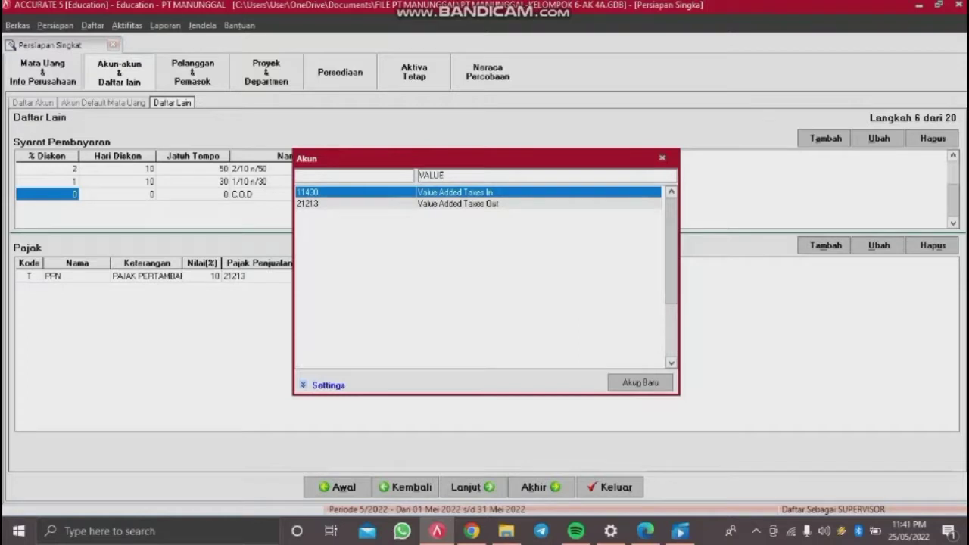
pyautogui.doubleClick(489, 194)
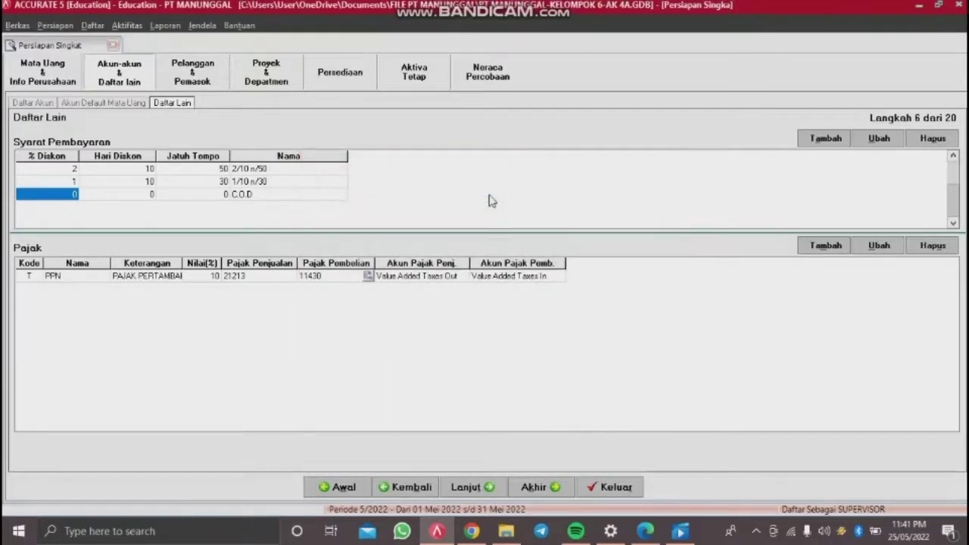
pyautogui.click(501, 275)
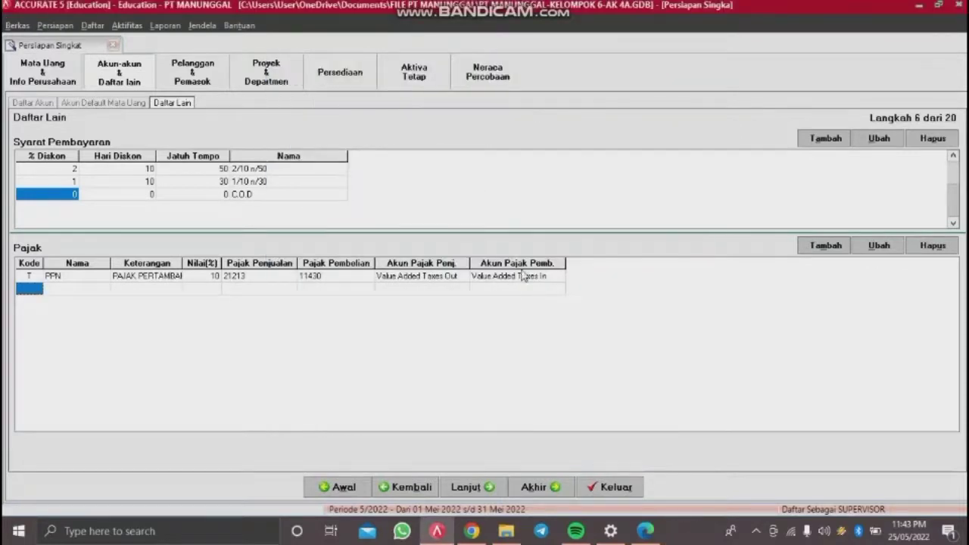
pyautogui.click(522, 278)
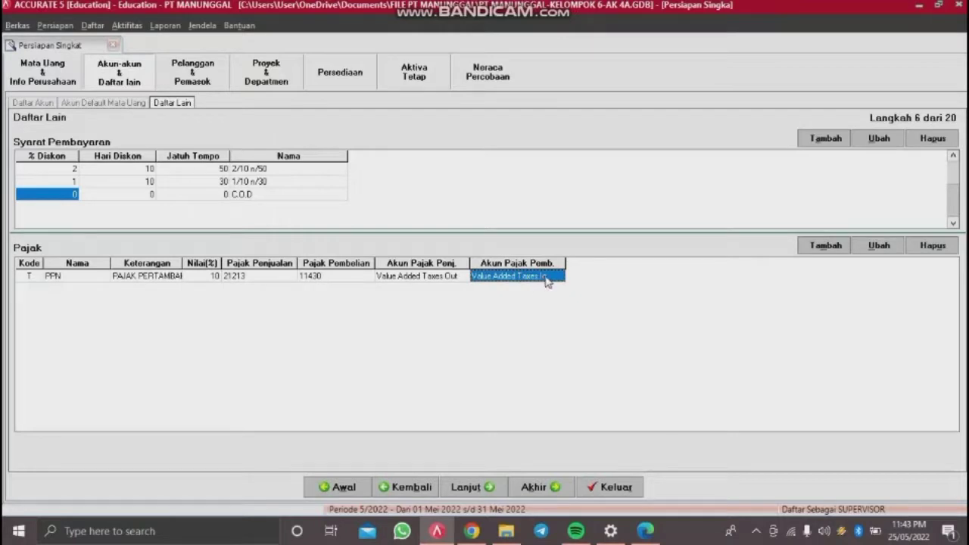
pyautogui.click(477, 490)
# Step: Advance to step 8 Pelanggan and open the import-customers-from-file page
pyautogui.click(476, 487)
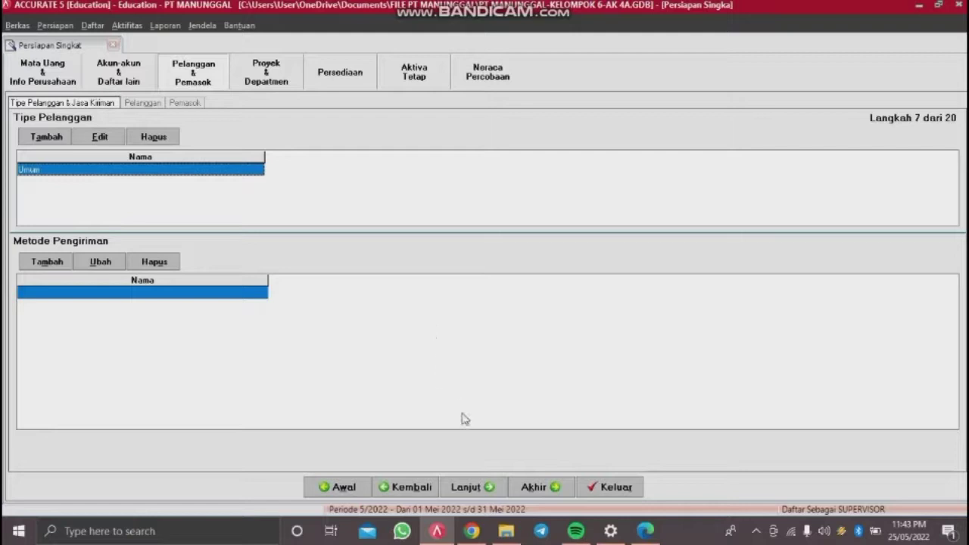
pyautogui.click(488, 487)
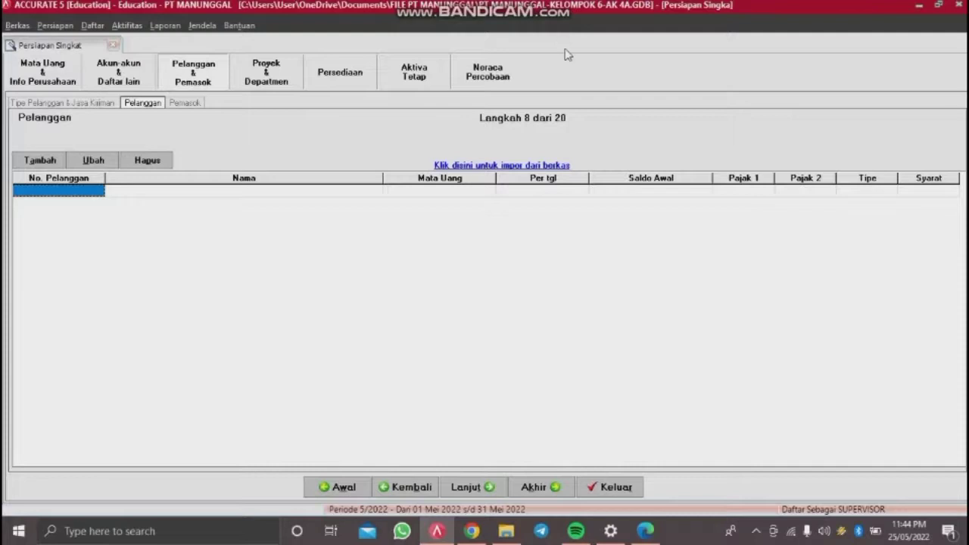
pyautogui.click(533, 165)
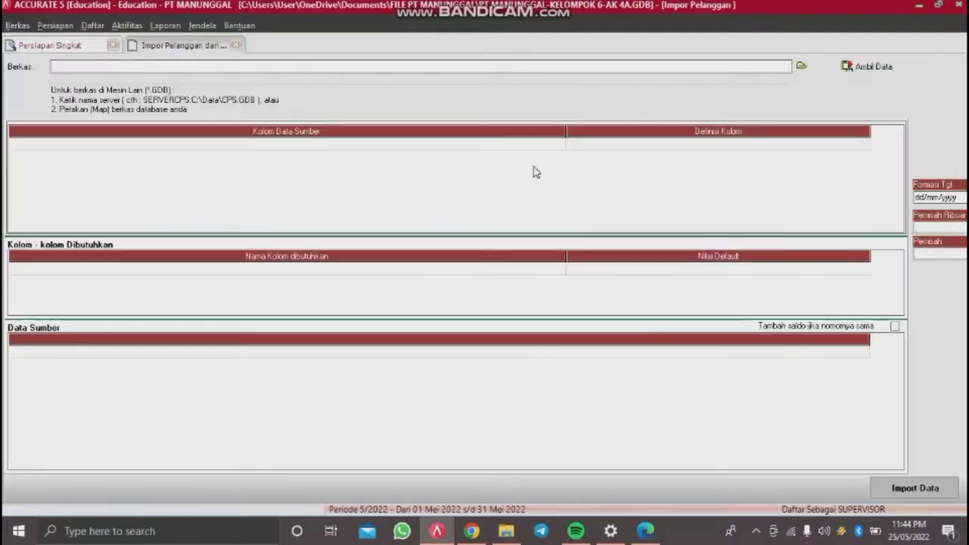
# Step: Load the Excel file 2. DAftar Pelanggan.xls into the customer import preview
pyautogui.click(802, 65)
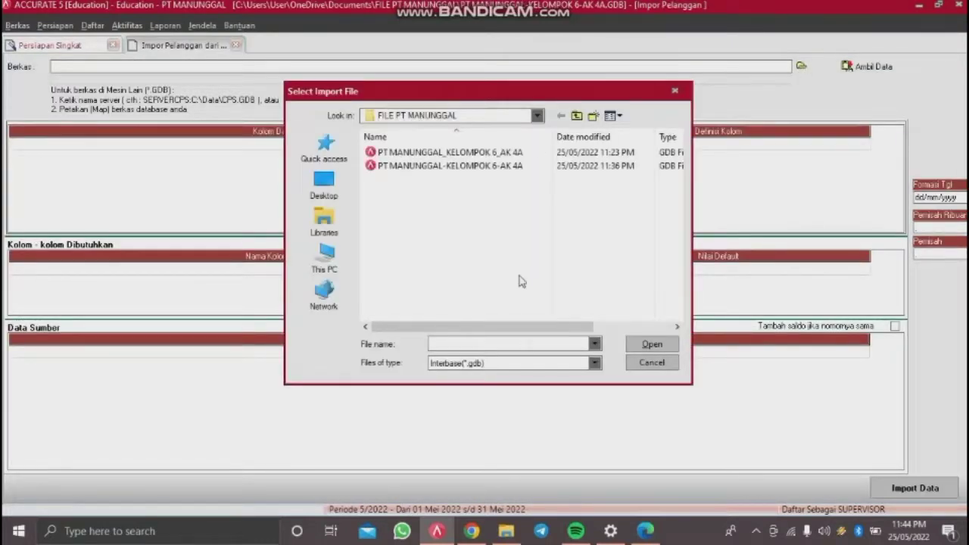
pyautogui.click(500, 364)
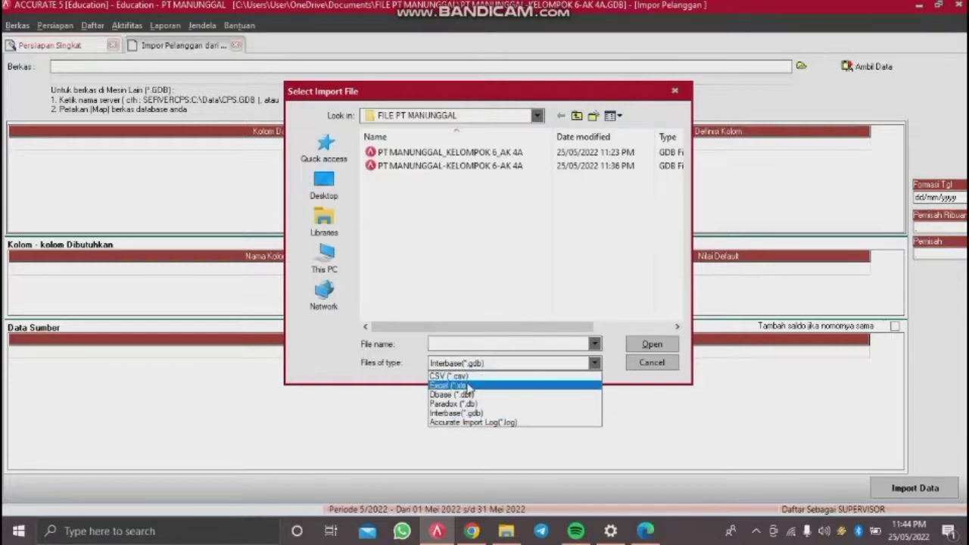
pyautogui.click(466, 384)
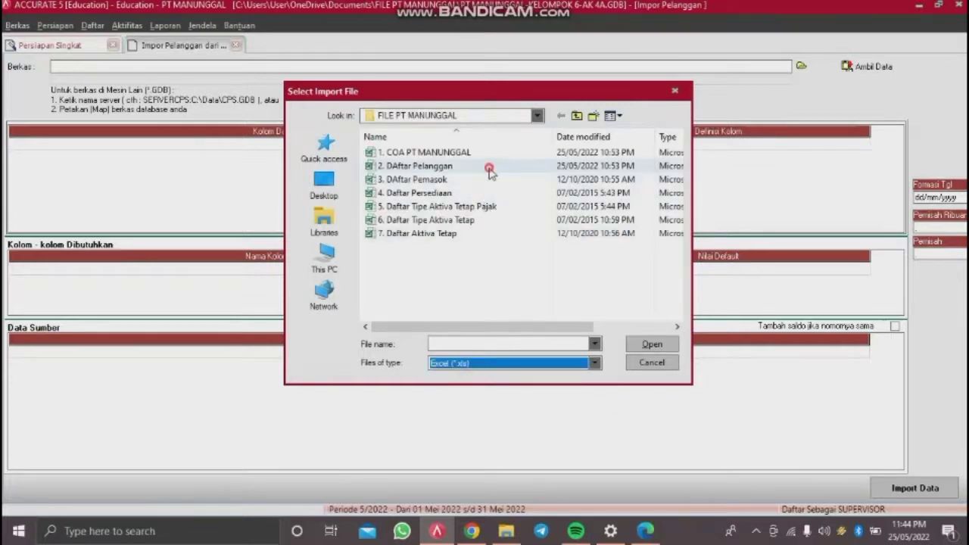
pyautogui.doubleClick(489, 169)
pyautogui.click(864, 67)
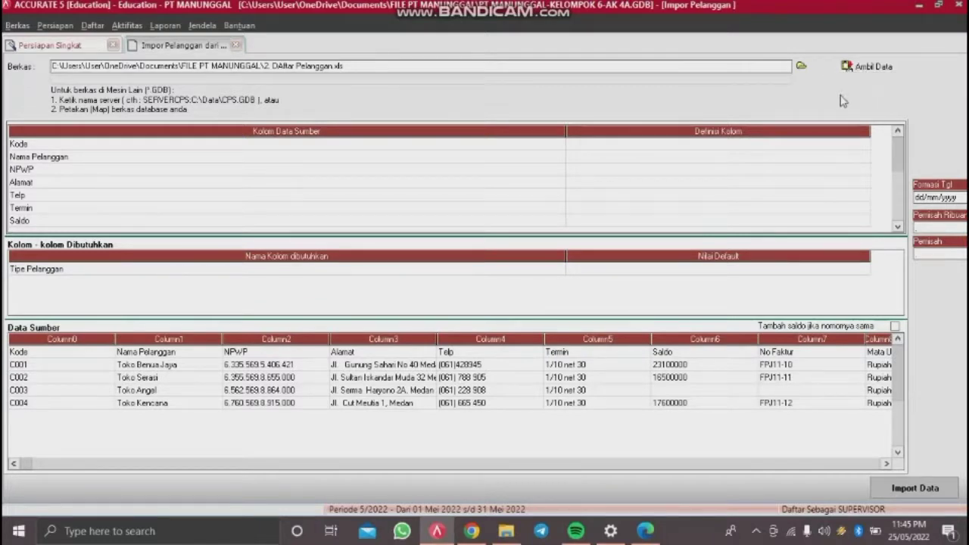
# Step: Delete the heading row from the source data and narrow the column-name column
pyautogui.click(86, 354)
pyautogui.rightClick(86, 353)
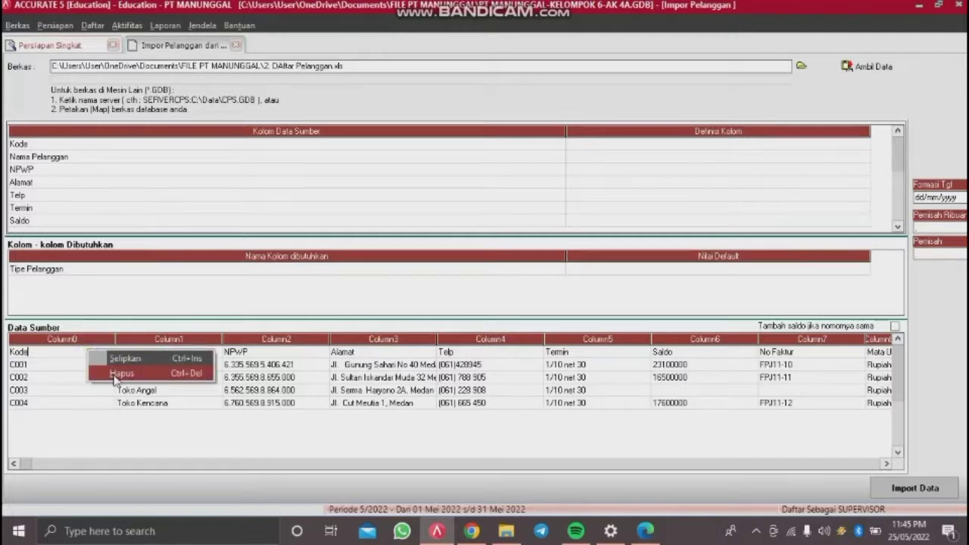
pyautogui.click(116, 375)
pyautogui.click(453, 306)
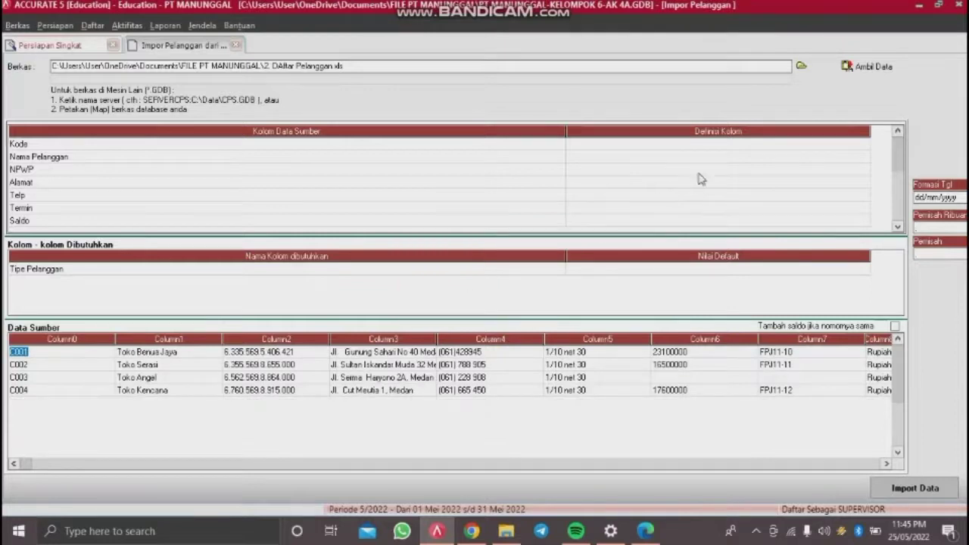
pyautogui.moveTo(567, 132); pyautogui.dragTo(361, 143)
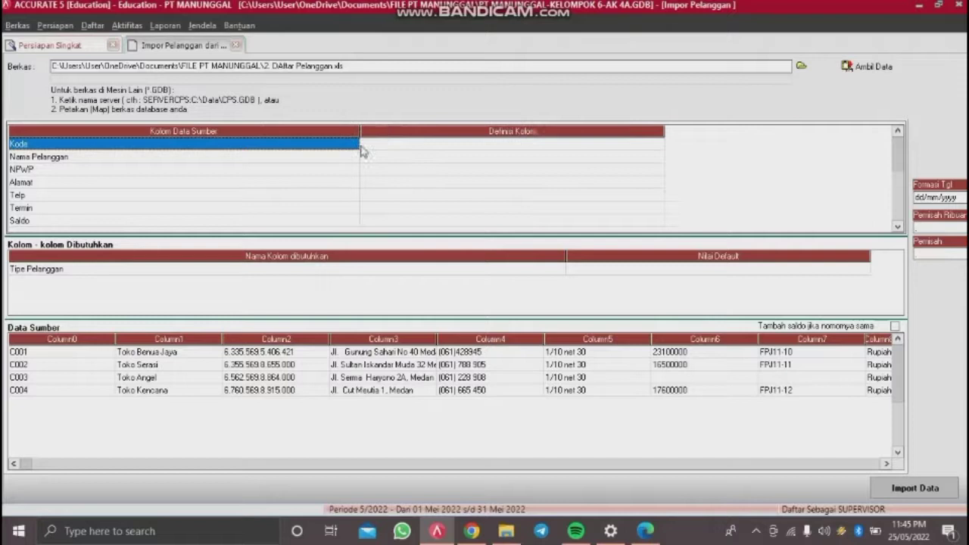
# Step: Map Kode to No. Pelanggan and Nama Pelanggan to Nama Pelanggan
pyautogui.click(571, 145)
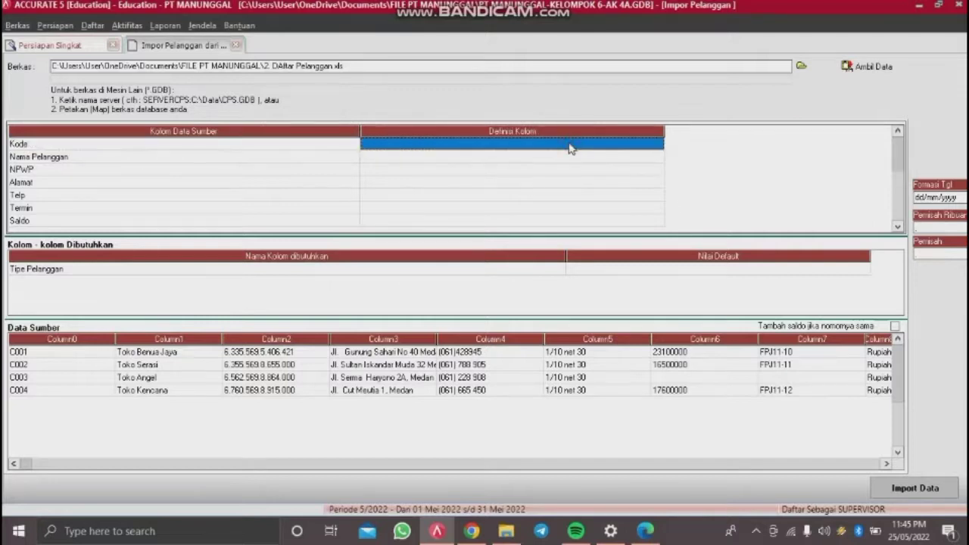
pyautogui.click(571, 147)
pyautogui.click(658, 145)
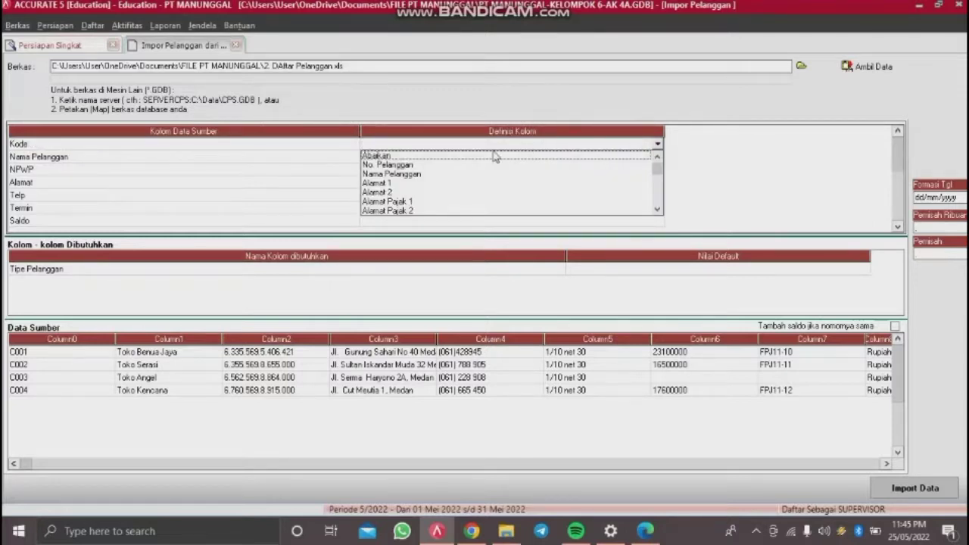
pyautogui.click(439, 164)
pyautogui.click(469, 158)
pyautogui.click(470, 157)
pyautogui.click(657, 159)
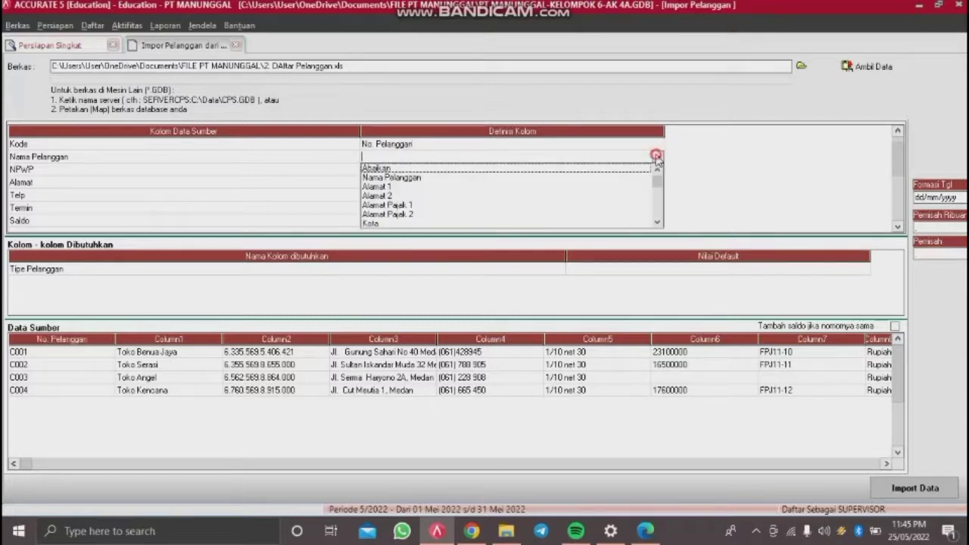
pyautogui.click(475, 183)
# Step: Map NPWP to Nomor Pajak and Alamat to Alamat 1
pyautogui.click(485, 171)
pyautogui.click(485, 171)
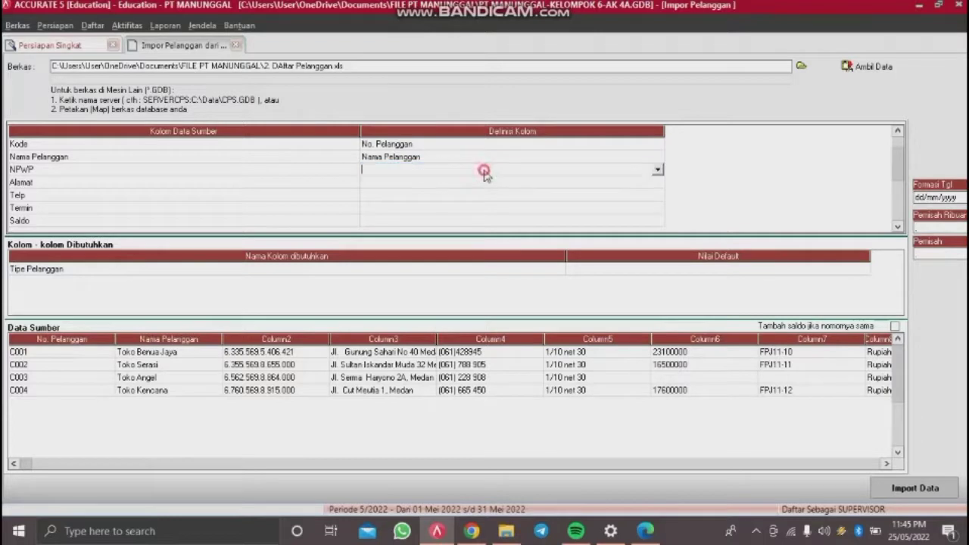
pyautogui.click(658, 170)
pyautogui.click(658, 234)
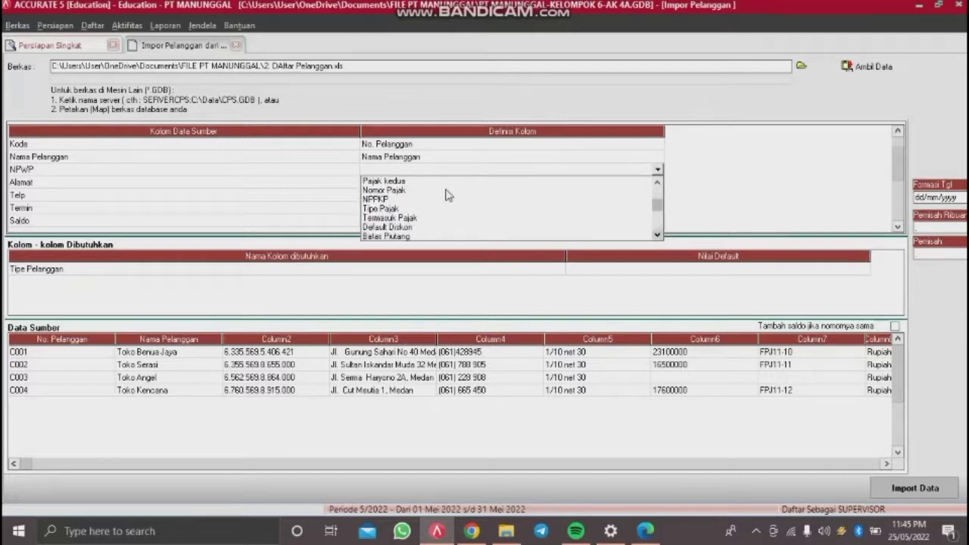
pyautogui.click(449, 190)
pyautogui.click(471, 183)
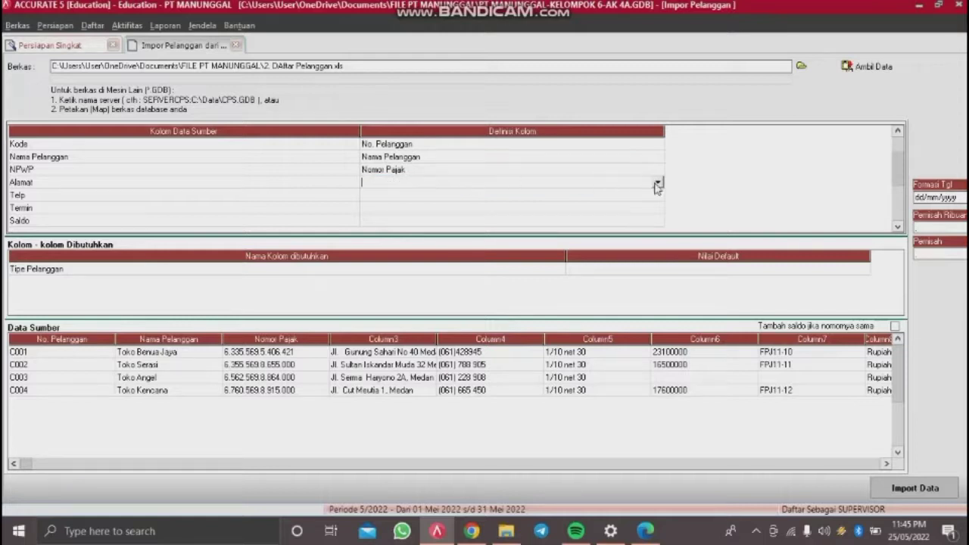
pyautogui.click(657, 186)
pyautogui.click(415, 206)
# Step: Map the Telp column to No. Telepon
pyautogui.click(433, 196)
pyautogui.click(658, 194)
pyautogui.click(658, 260)
pyautogui.click(657, 259)
pyautogui.click(658, 260)
pyautogui.click(424, 234)
pyautogui.click(453, 220)
# Step: Browse the Termin column's field choices to find Syarat
pyautogui.click(458, 209)
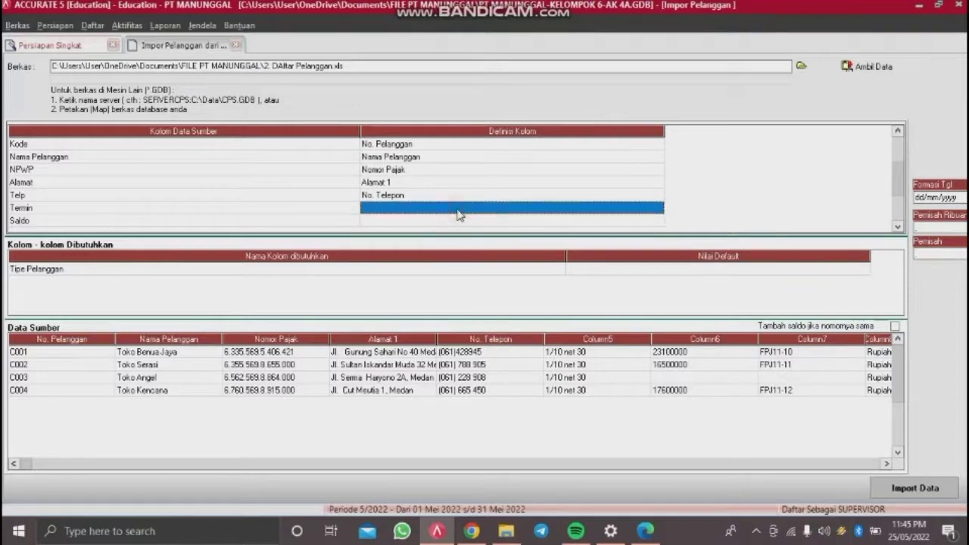
pyautogui.click(657, 208)
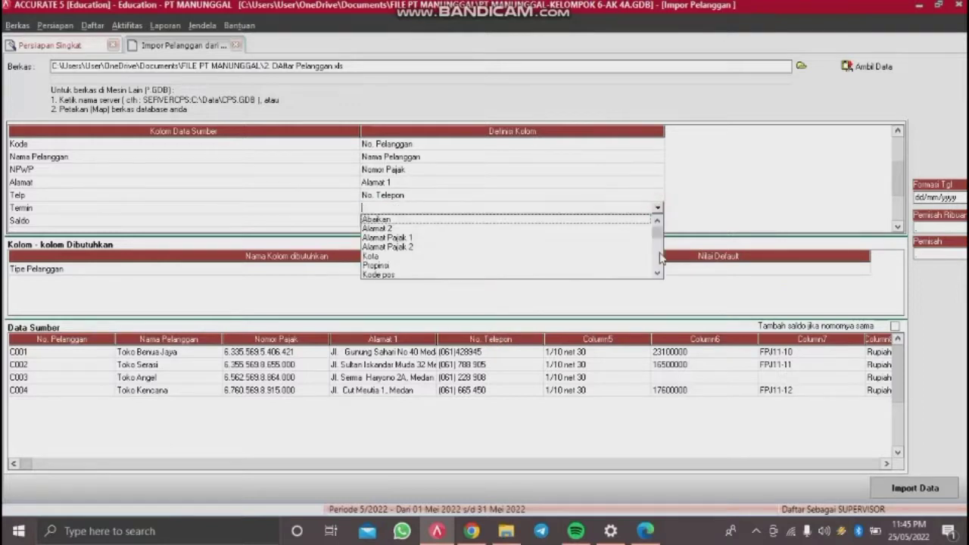
pyautogui.click(657, 274)
pyautogui.click(657, 274)
pyautogui.click(657, 274)
pyautogui.click(658, 275)
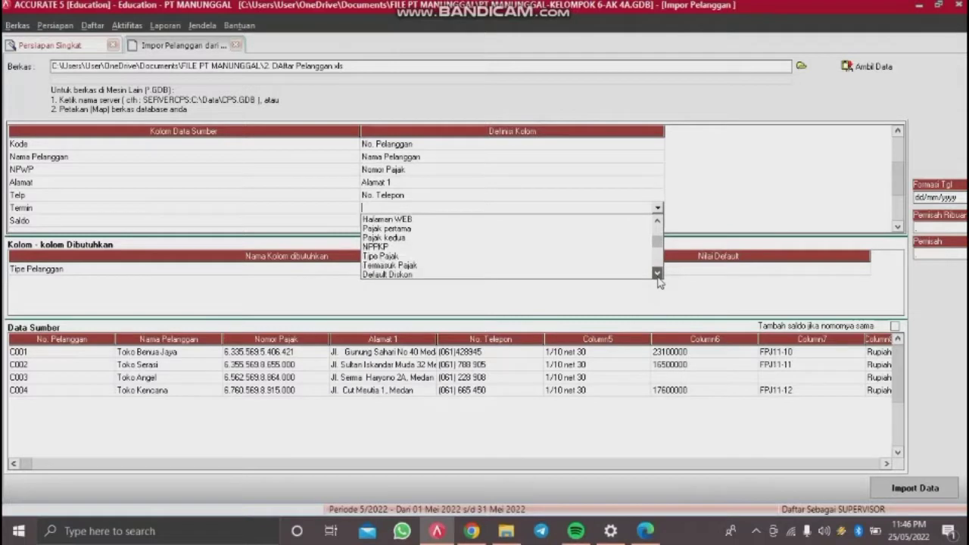
pyautogui.click(659, 225)
pyautogui.click(659, 229)
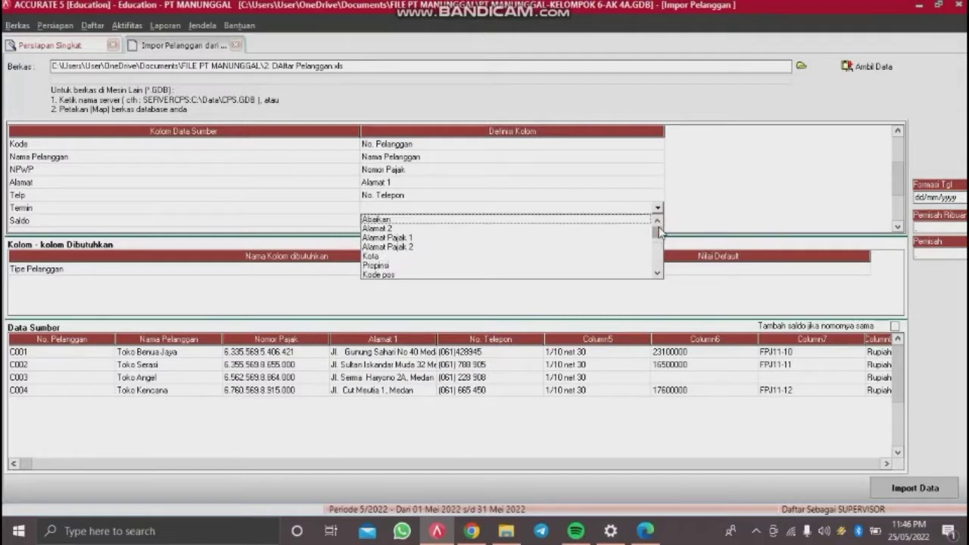
pyautogui.click(658, 274)
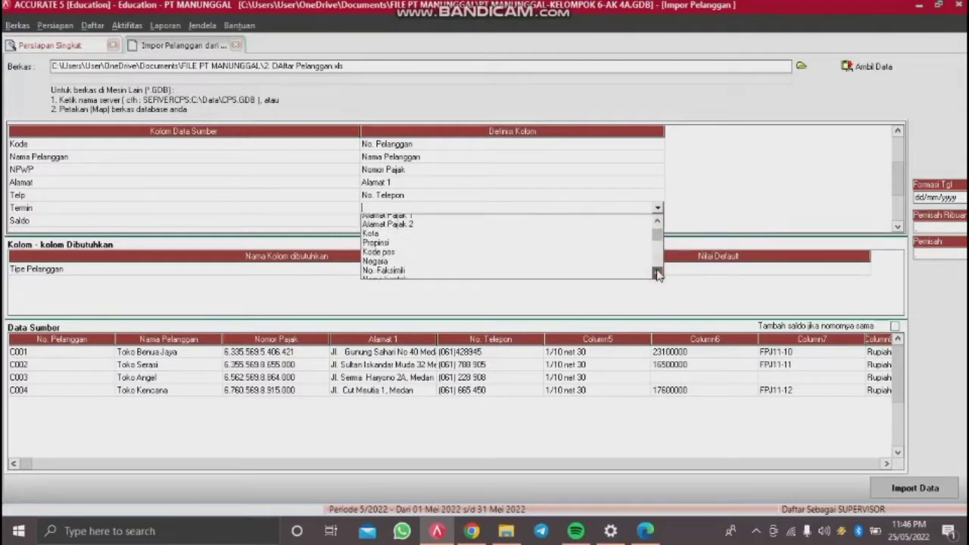
pyautogui.moveTo(658, 274); pyautogui.dragTo(658, 274)
# Step: Map Termin to Syarat, matching 1/10 net 30 to the 1/10 n/30 term
pyautogui.click(404, 237)
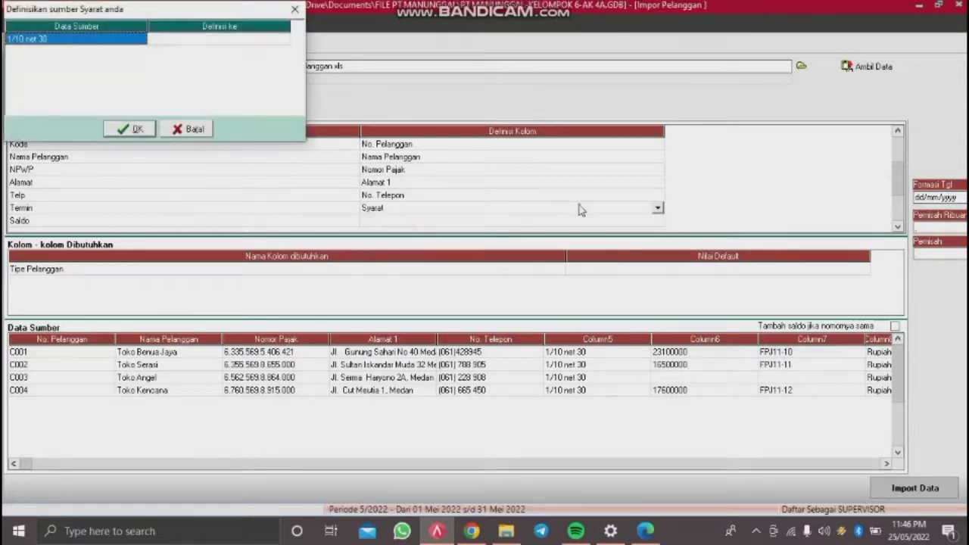
pyautogui.click(277, 39)
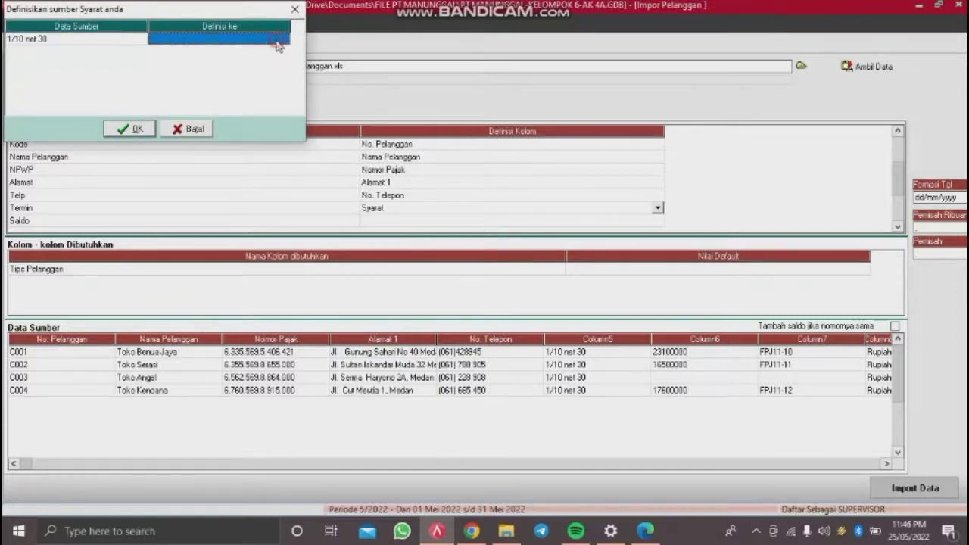
pyautogui.click(277, 44)
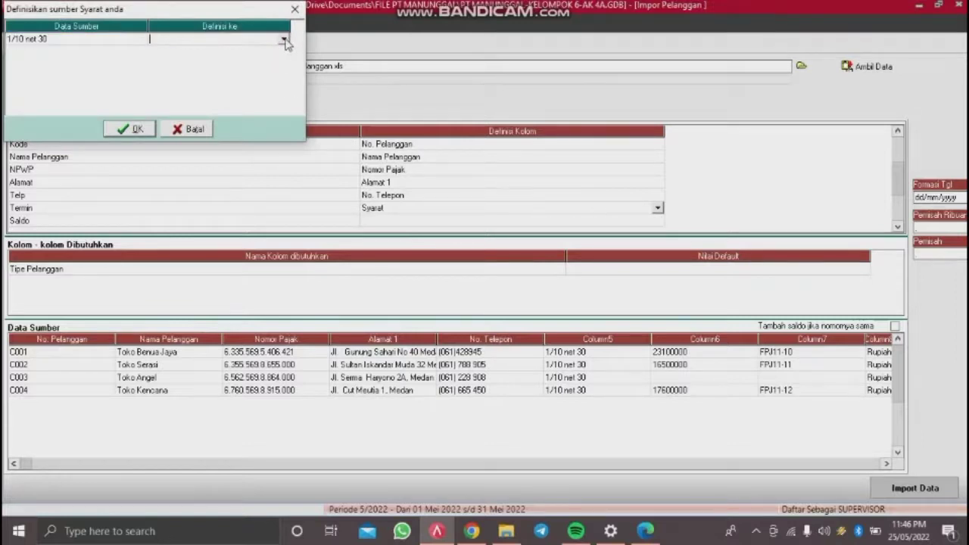
pyautogui.click(285, 41)
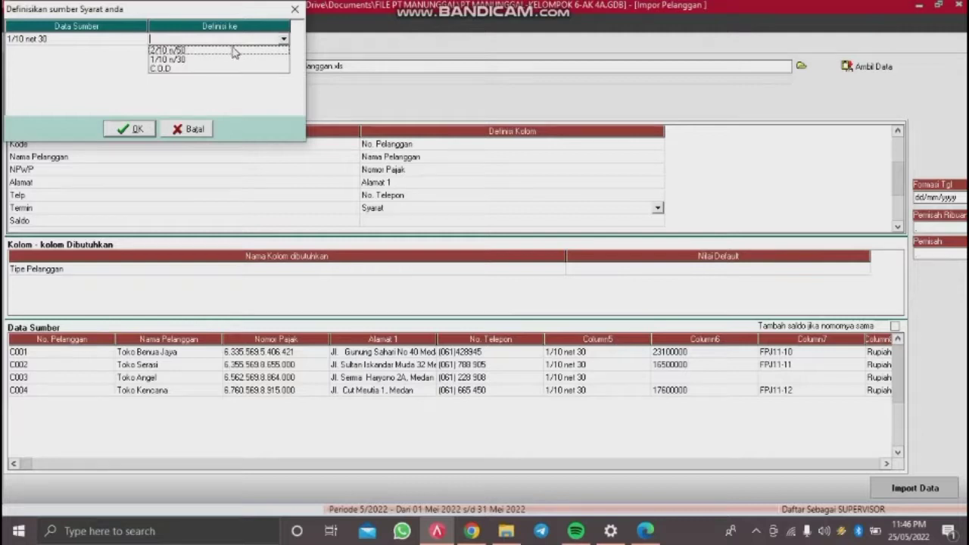
pyautogui.click(187, 60)
pyautogui.click(130, 129)
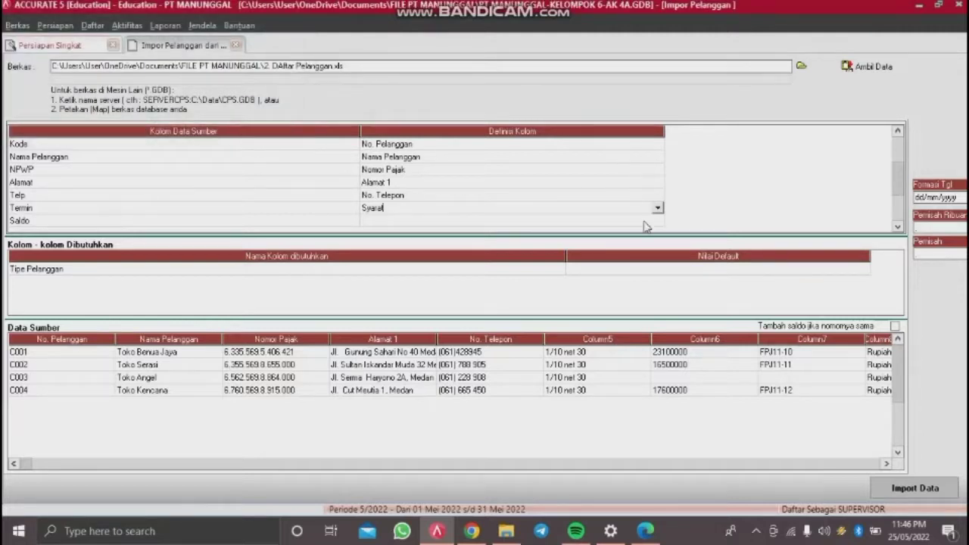
# Step: Map the Saldo column to Saldo Awal
pyautogui.click(641, 224)
pyautogui.click(638, 221)
pyautogui.click(658, 221)
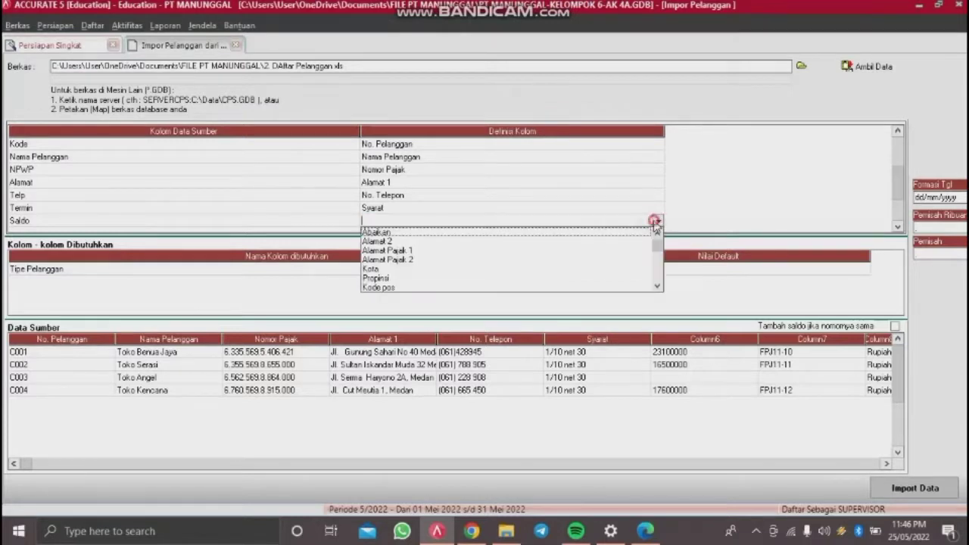
pyautogui.click(657, 286)
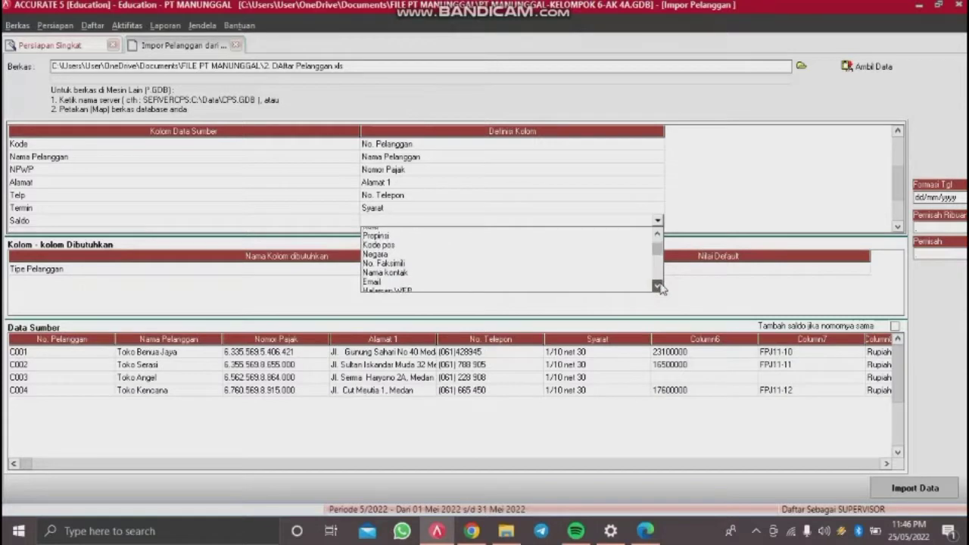
pyautogui.moveTo(659, 286); pyautogui.dragTo(659, 286)
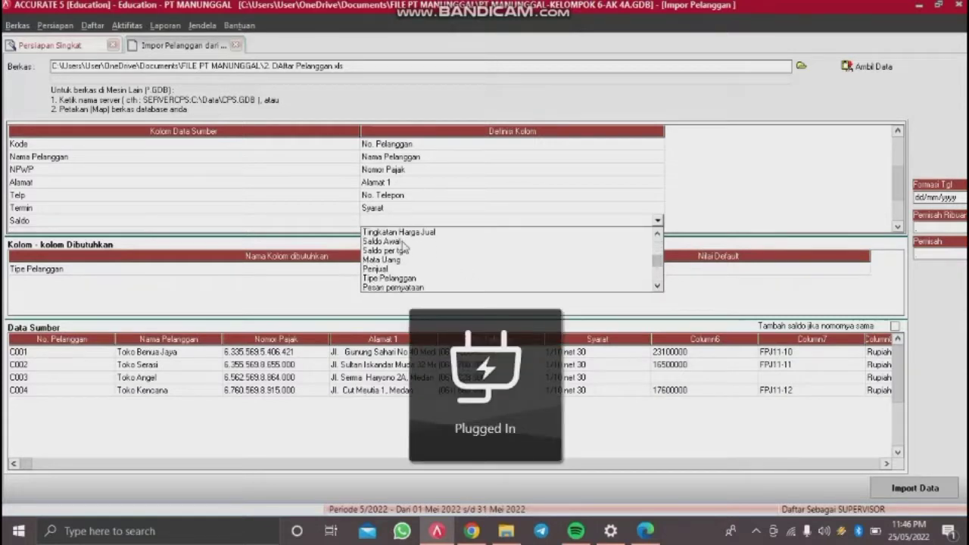
pyautogui.click(402, 242)
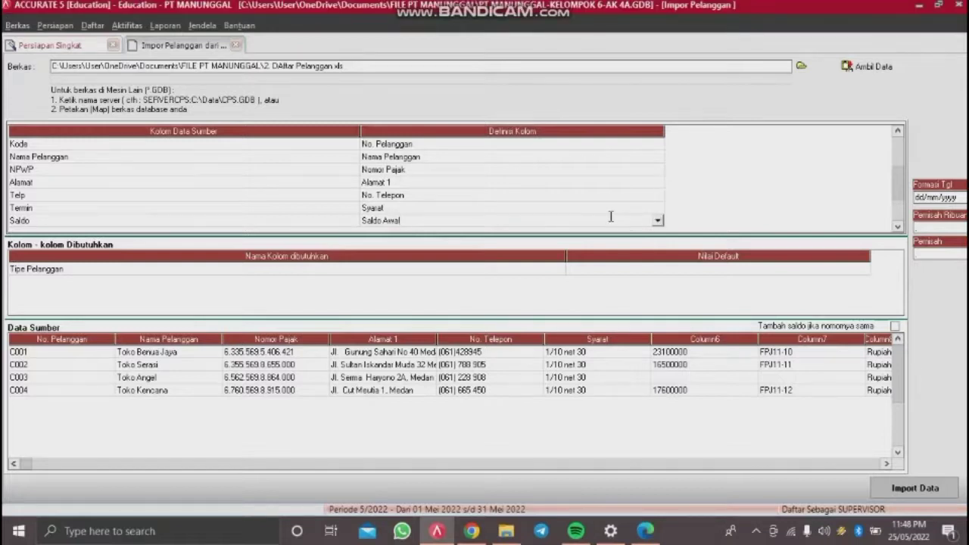
pyautogui.press('Tab')
pyautogui.press('Tab')
pyautogui.press('Tab')
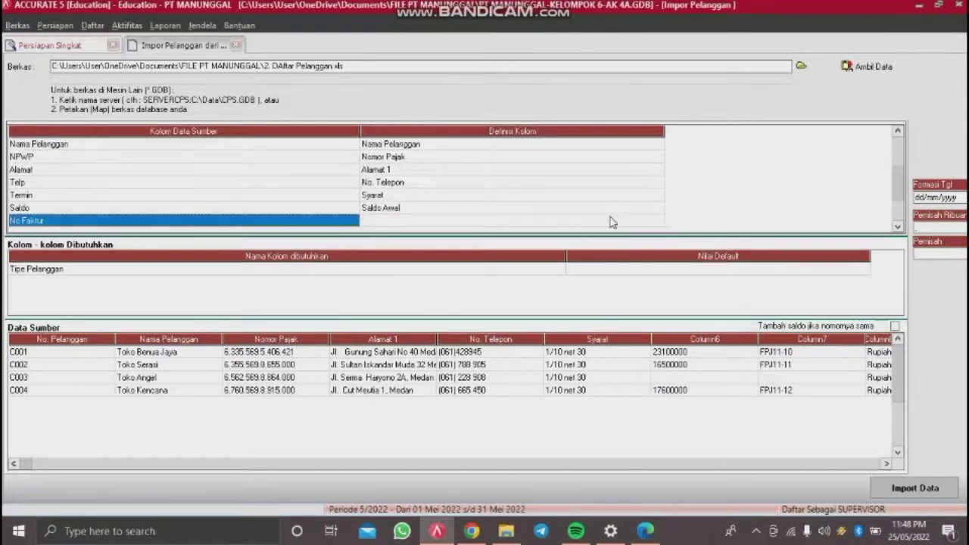
# Step: Map the No Faktur column to No. Faktur Saldo Awal
pyautogui.click(613, 208)
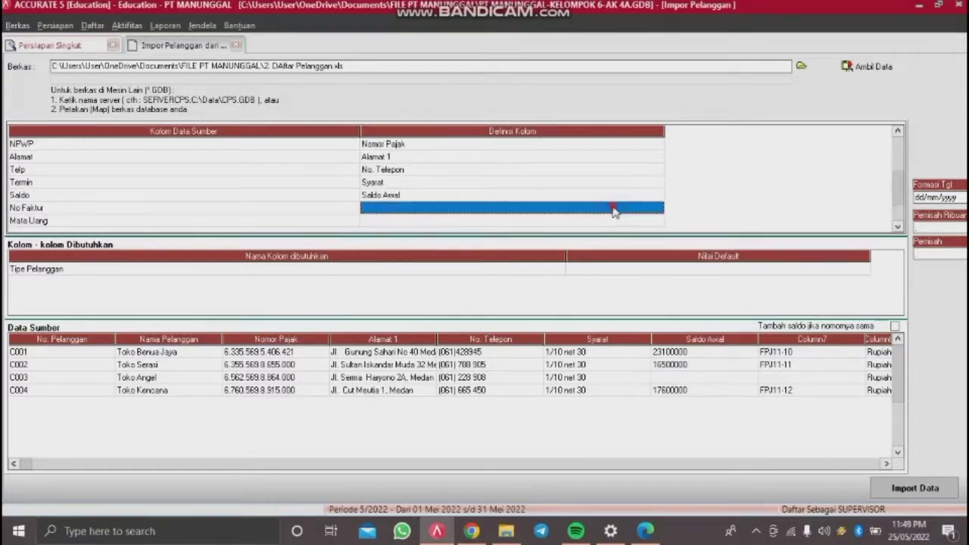
pyautogui.click(613, 208)
pyautogui.click(658, 208)
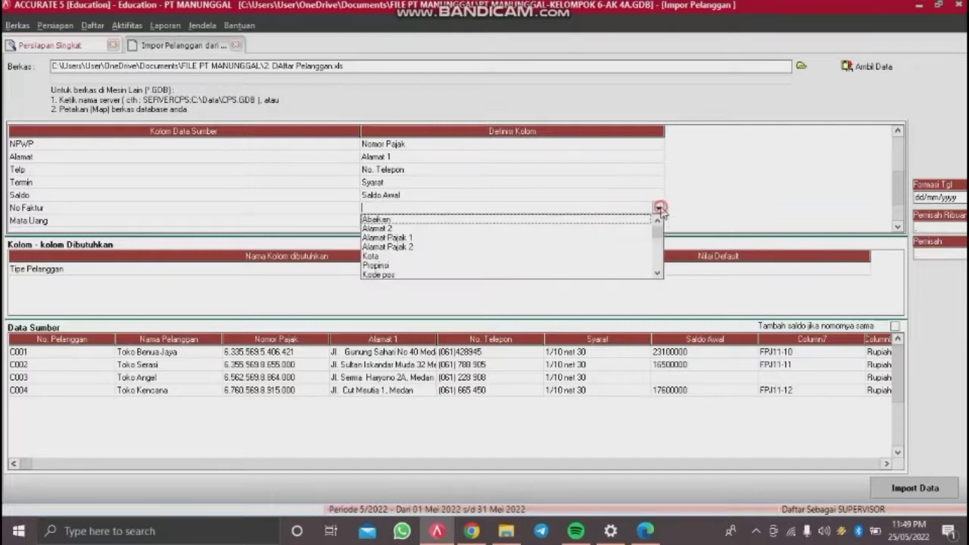
pyautogui.click(658, 273)
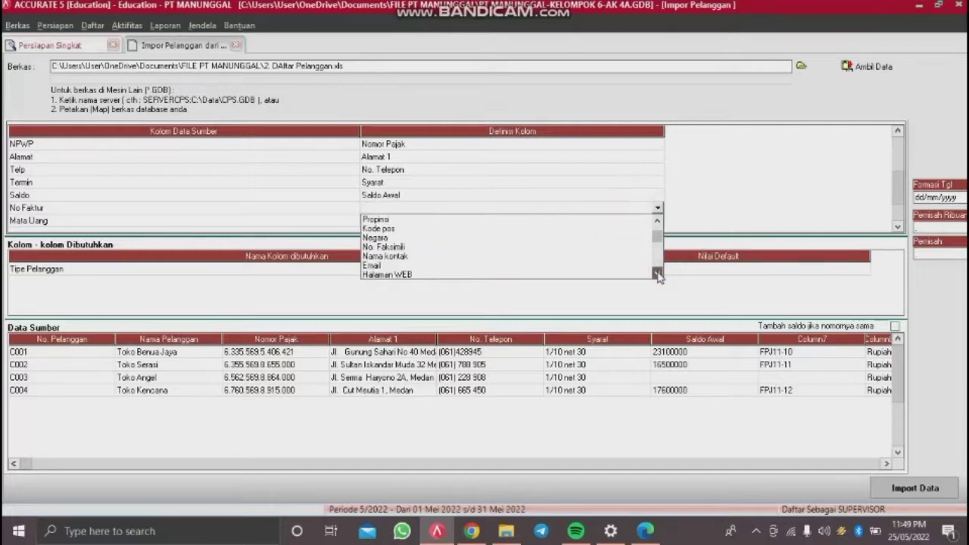
pyautogui.click(658, 273)
pyautogui.click(657, 273)
pyautogui.click(657, 273)
pyautogui.click(657, 274)
pyautogui.click(658, 274)
pyautogui.click(658, 273)
pyautogui.click(657, 274)
pyautogui.click(657, 274)
pyautogui.click(657, 273)
pyautogui.click(657, 274)
pyautogui.click(657, 273)
pyautogui.click(657, 274)
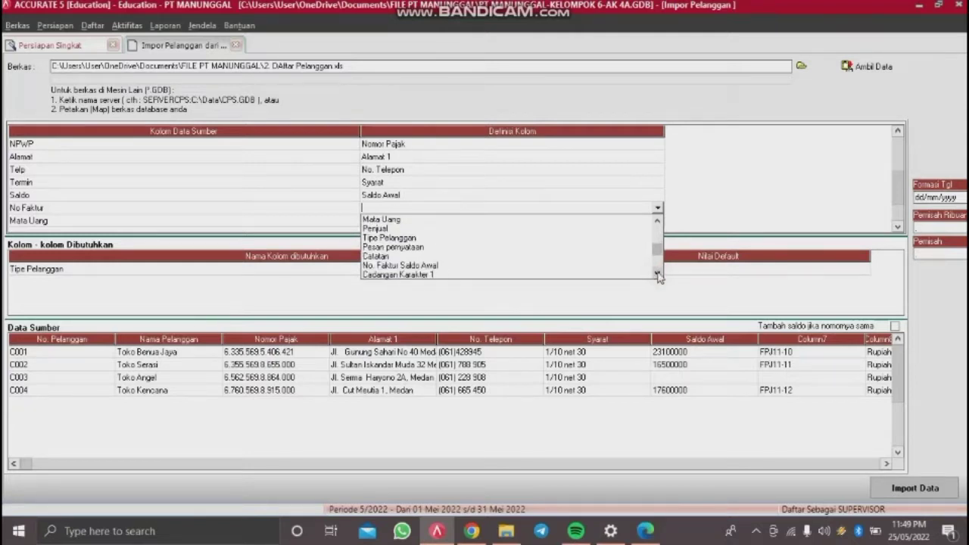
pyautogui.click(458, 267)
# Step: Browse the Mata Uang column's field choices to find Mata Uang
pyautogui.click(635, 221)
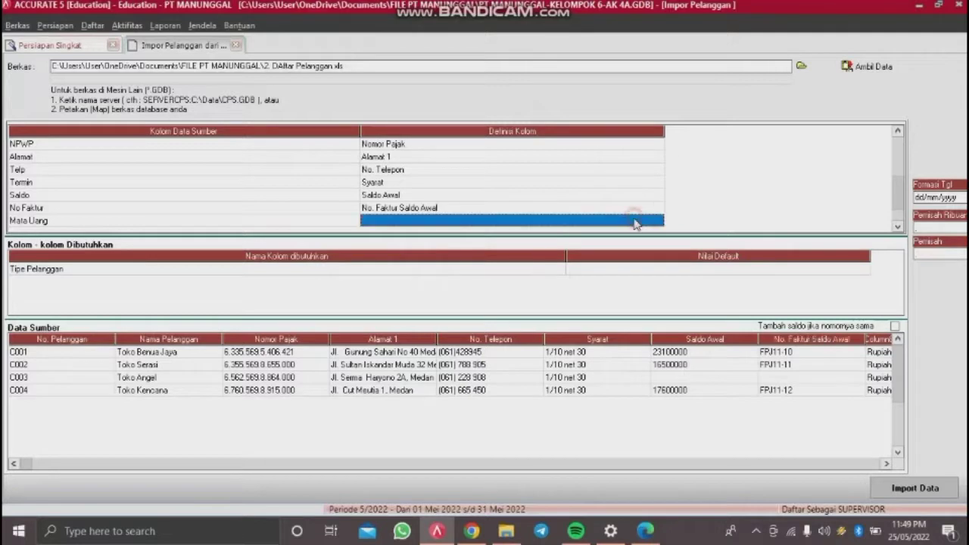
pyautogui.click(658, 220)
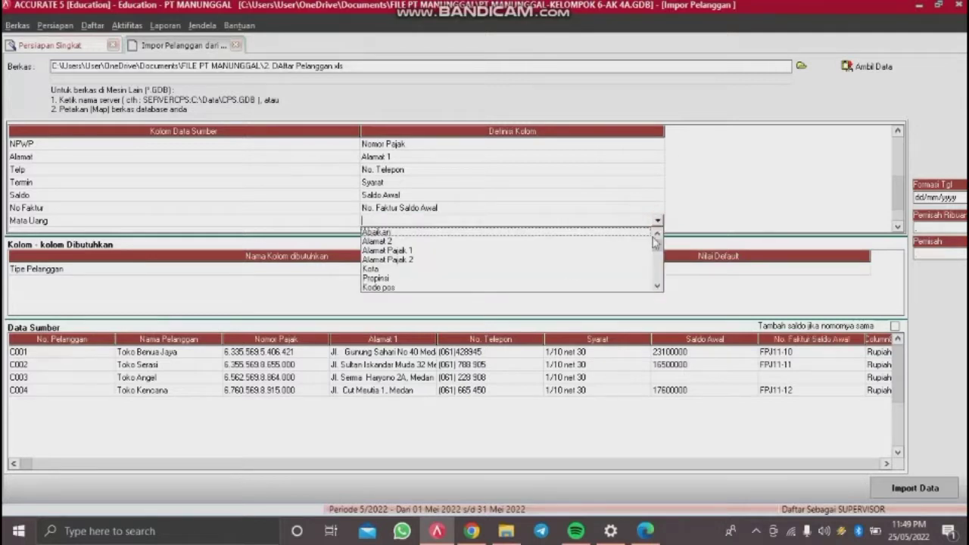
pyautogui.click(658, 286)
pyautogui.click(658, 286)
pyautogui.click(658, 286)
pyautogui.click(658, 286)
pyautogui.click(658, 286)
pyautogui.click(658, 286)
pyautogui.click(658, 286)
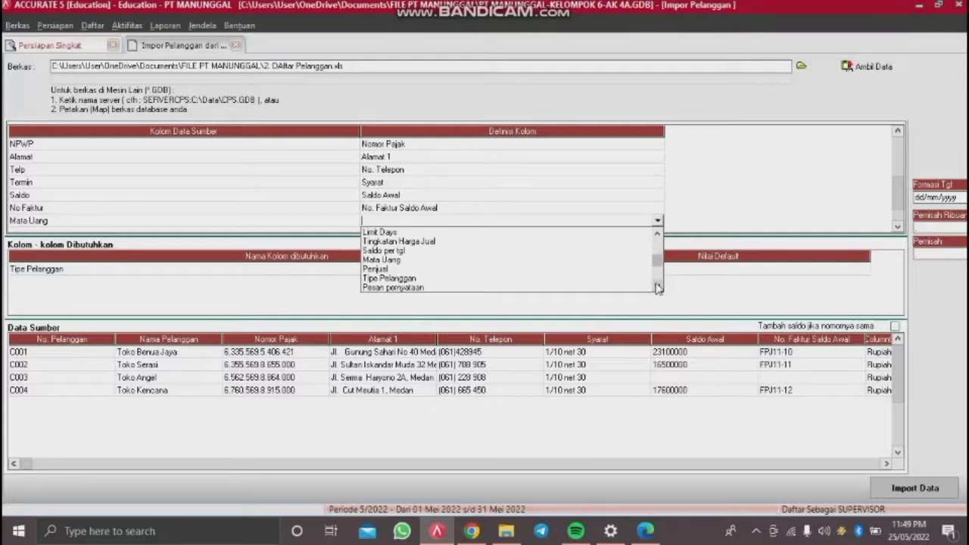
# Step: Map Mata Uang to Mata Uang, matching Rupiah to the RUPIAH currency
pyautogui.click(442, 261)
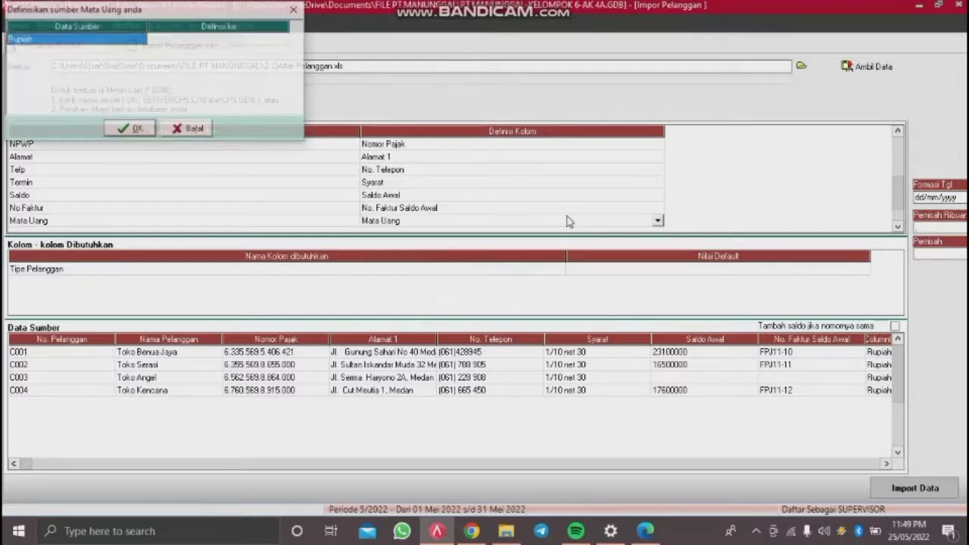
pyautogui.click(231, 40)
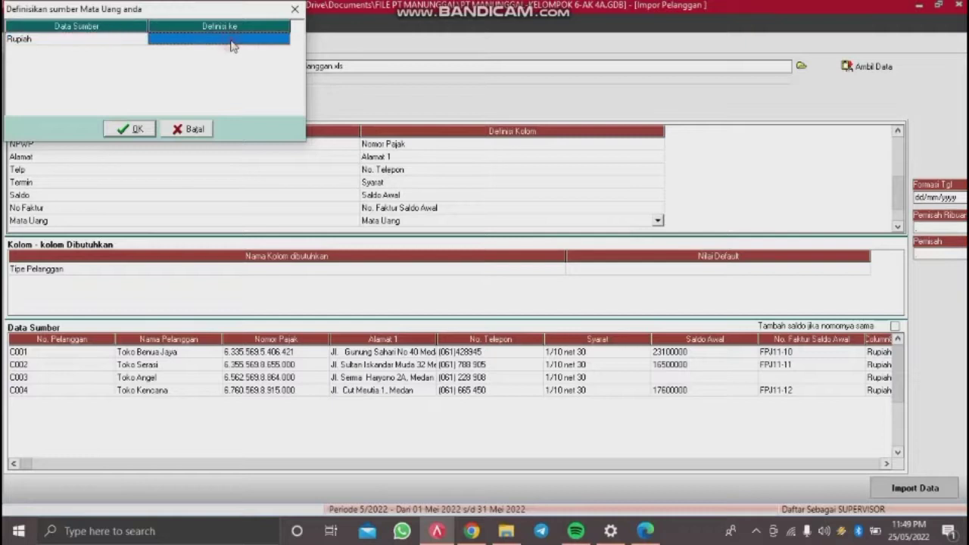
pyautogui.click(232, 44)
pyautogui.click(284, 40)
pyautogui.click(264, 53)
pyautogui.click(130, 128)
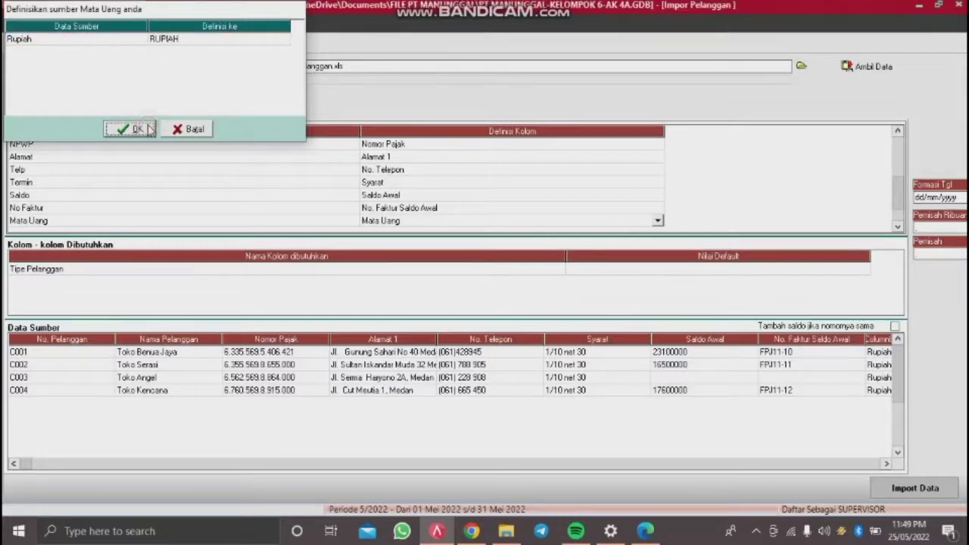
# Step: Map the Pajak column to Pajak pertama
pyautogui.scroll(-1, 475, 217)
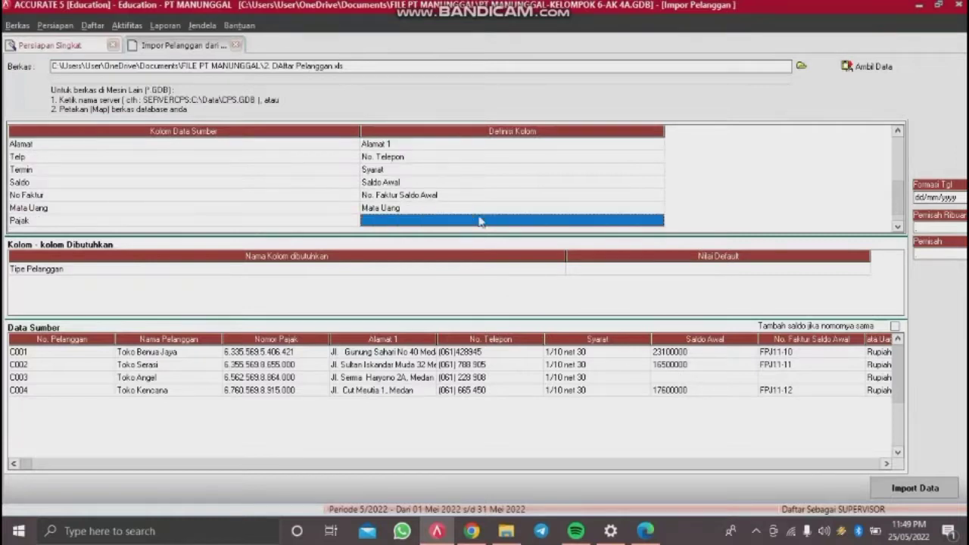
pyautogui.click(505, 221)
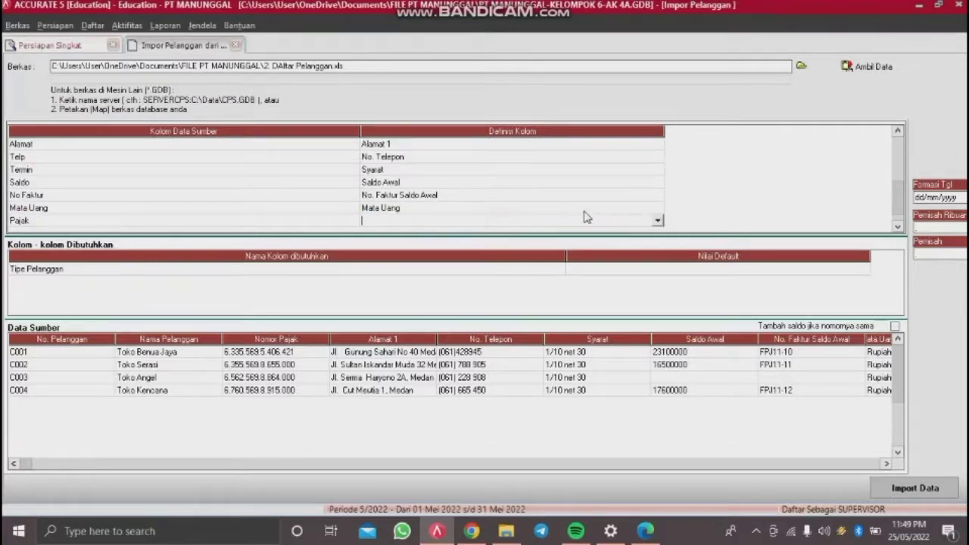
pyautogui.click(658, 221)
pyautogui.click(659, 286)
pyautogui.click(658, 286)
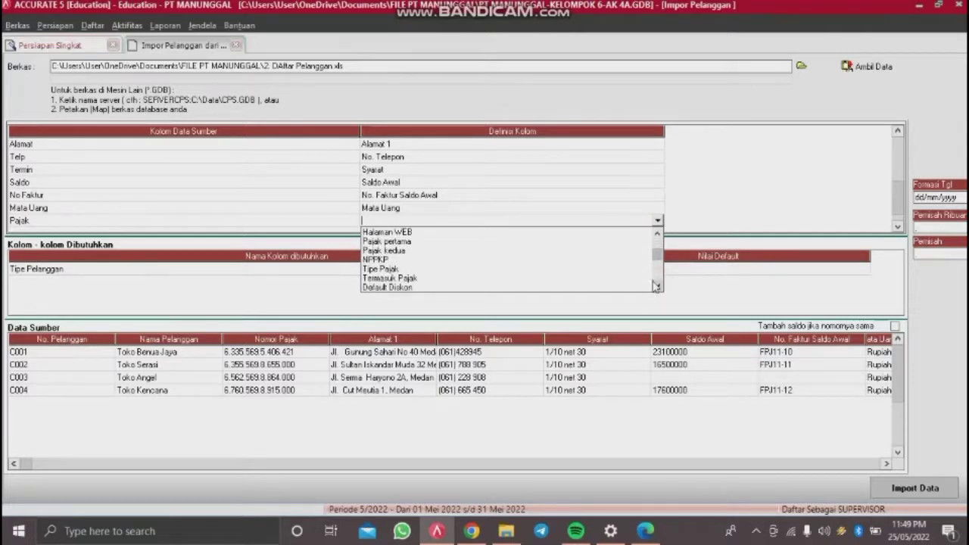
pyautogui.click(403, 242)
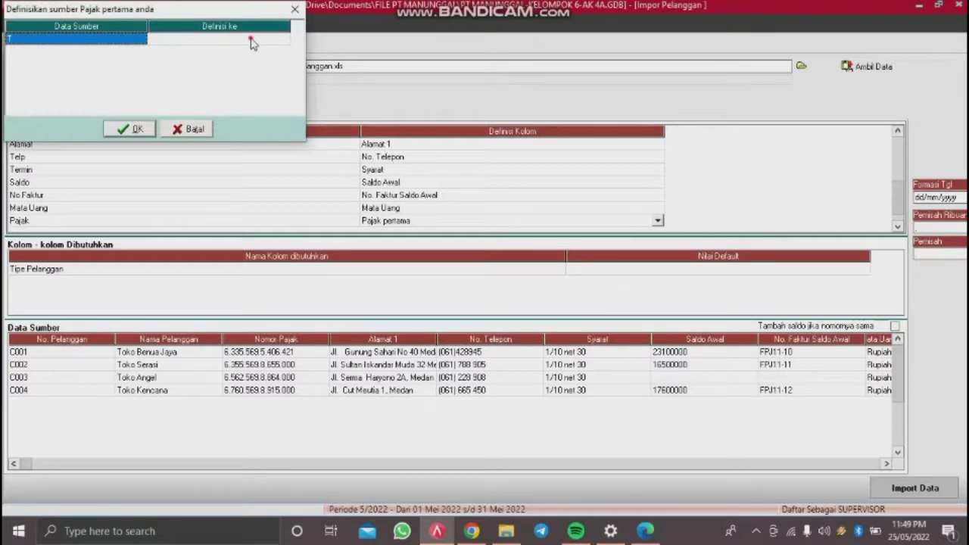
# Step: Define source tax value T as PPN, then reopen the mapping to verify it
pyautogui.click(252, 43)
pyautogui.click(253, 44)
pyautogui.click(283, 41)
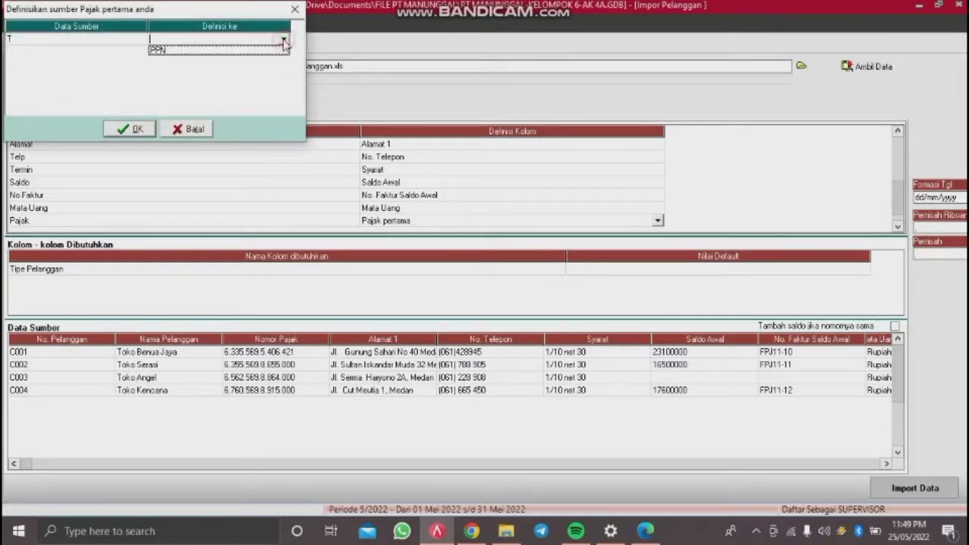
pyautogui.click(268, 51)
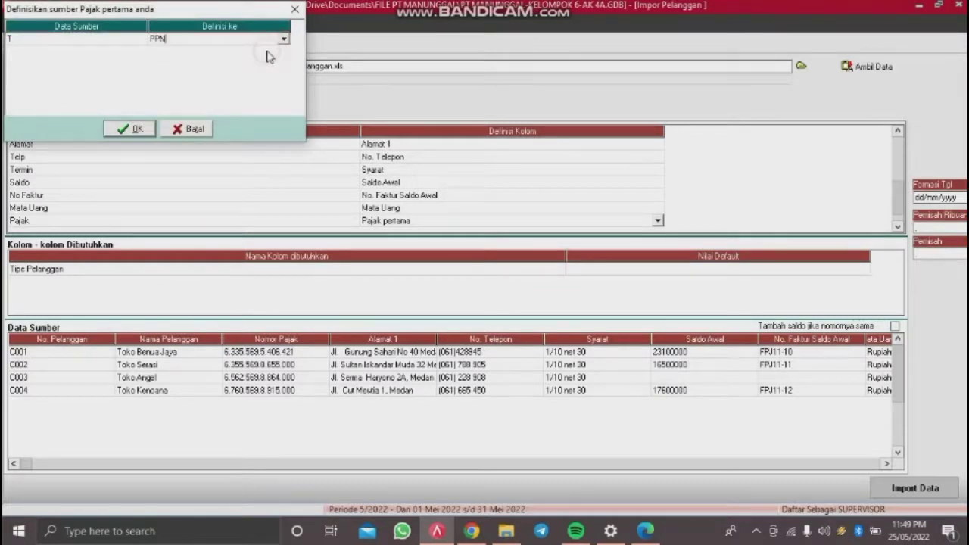
pyautogui.click(136, 129)
pyautogui.press('Tab')
pyautogui.press('Tab')
pyautogui.press('Tab')
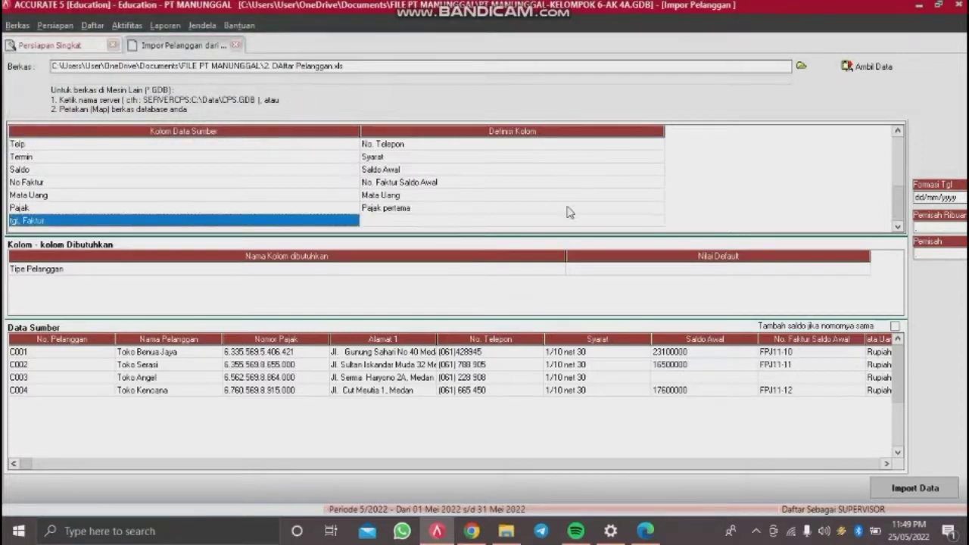
pyautogui.press('Tab')
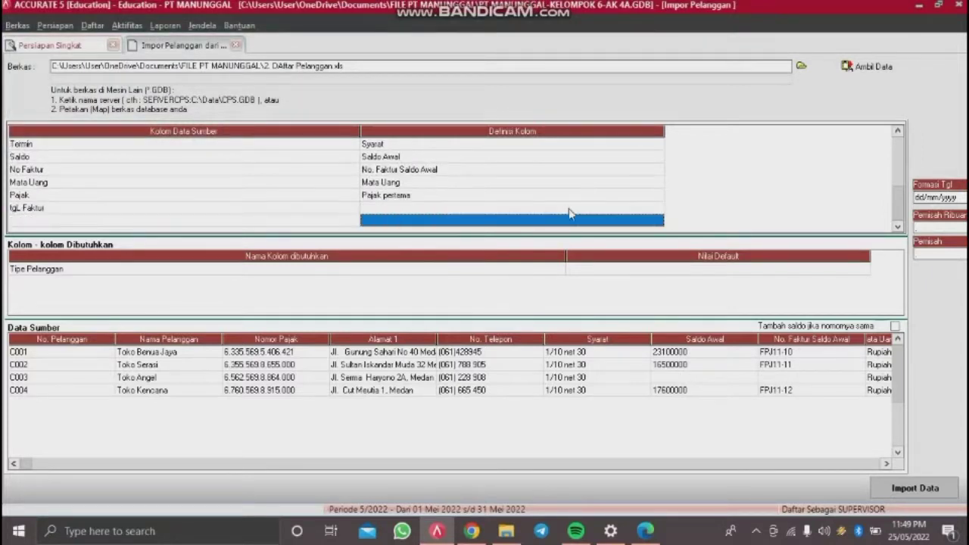
pyautogui.doubleClick(572, 212)
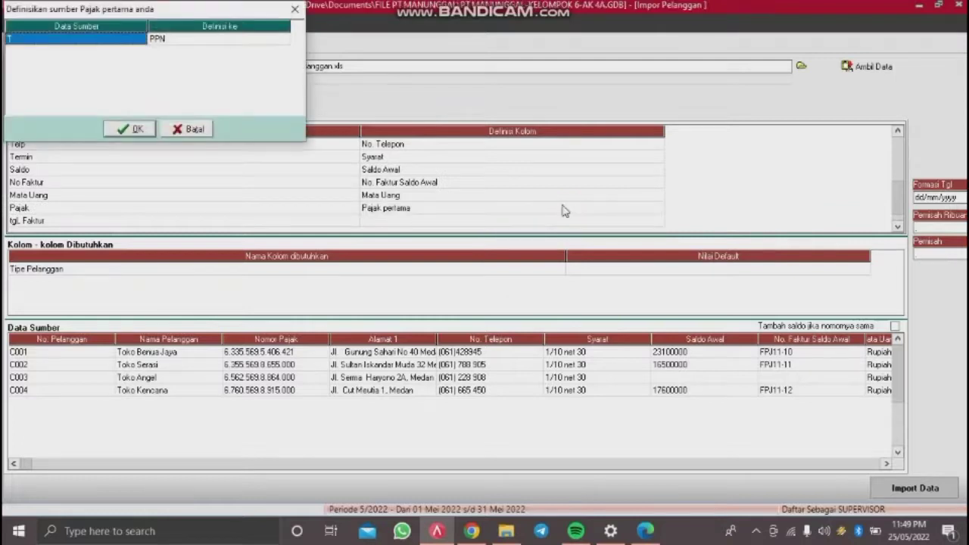
# Step: Keep T as PPN and map the tgL Faktur column to Saldo per tgl
pyautogui.click(138, 130)
pyautogui.click(495, 220)
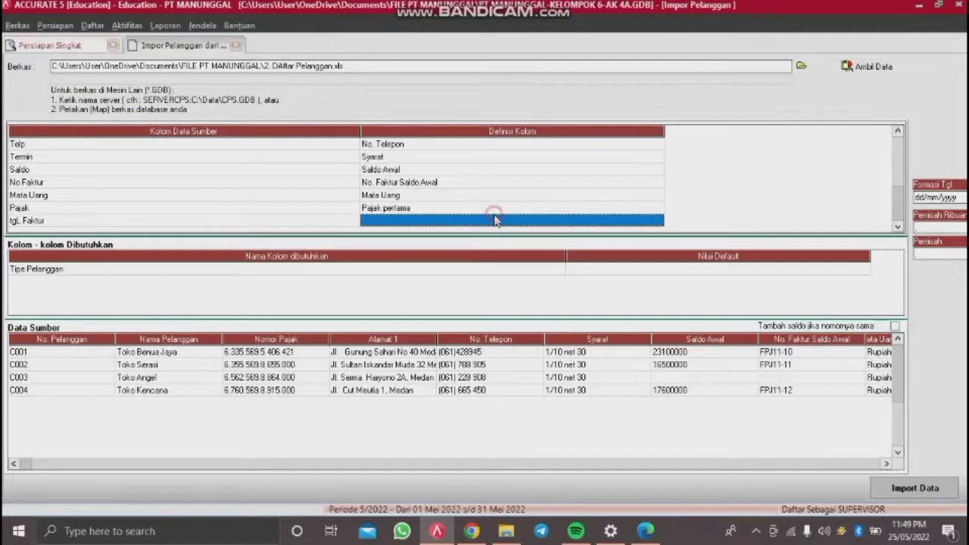
pyautogui.click(495, 219)
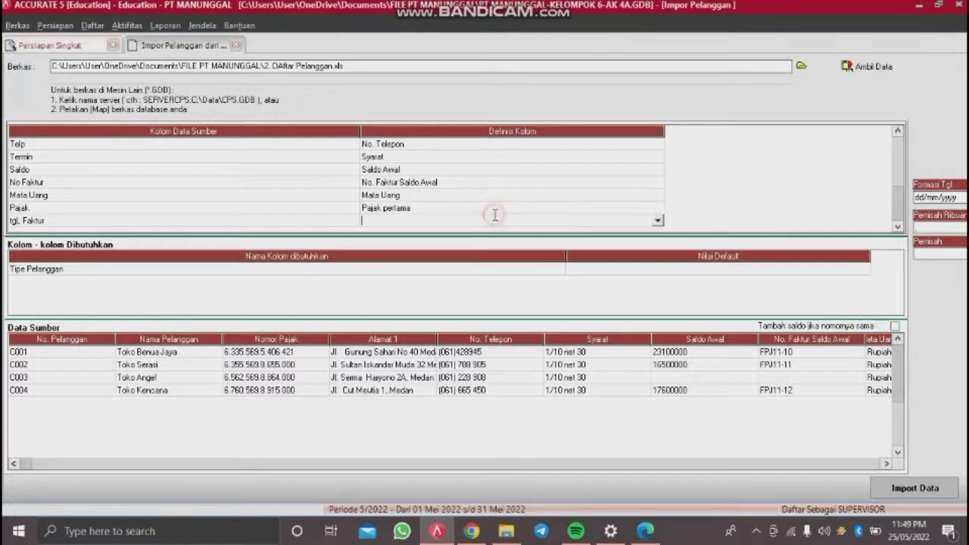
pyautogui.click(657, 221)
pyautogui.click(658, 287)
pyautogui.click(657, 287)
pyautogui.click(657, 287)
pyautogui.click(657, 287)
pyautogui.click(657, 287)
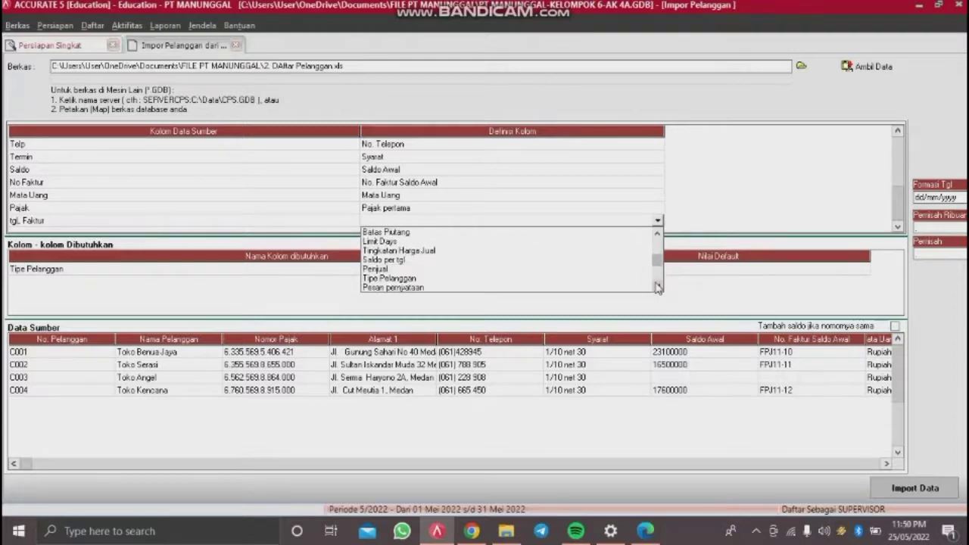
pyautogui.click(435, 261)
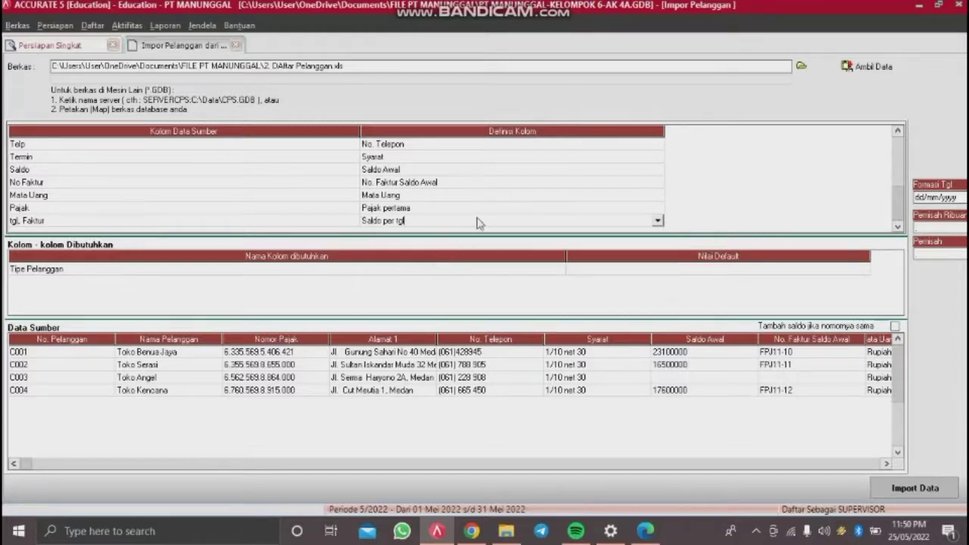
pyautogui.press('Tab')
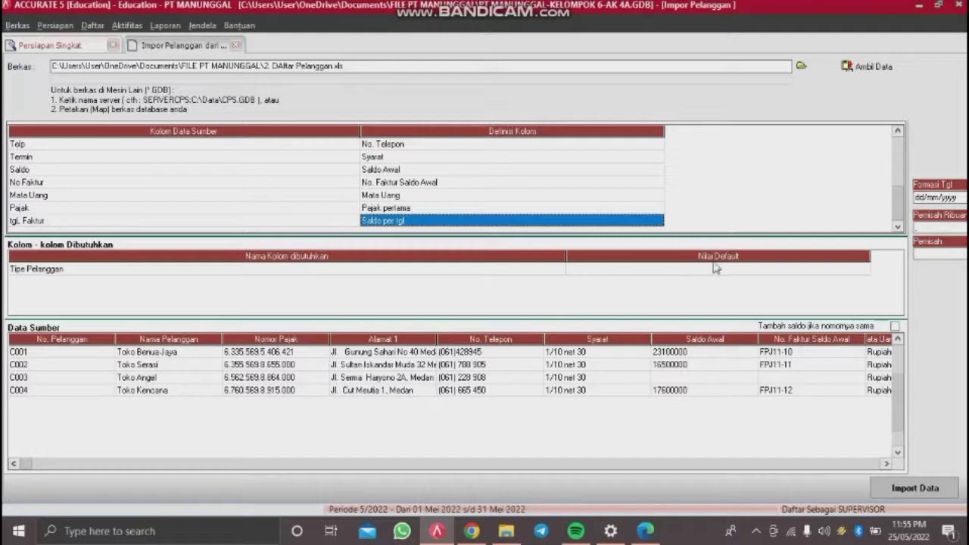
# Step: Set the default Tipe Pelanggan value for imported customers to Umum
pyautogui.click(717, 268)
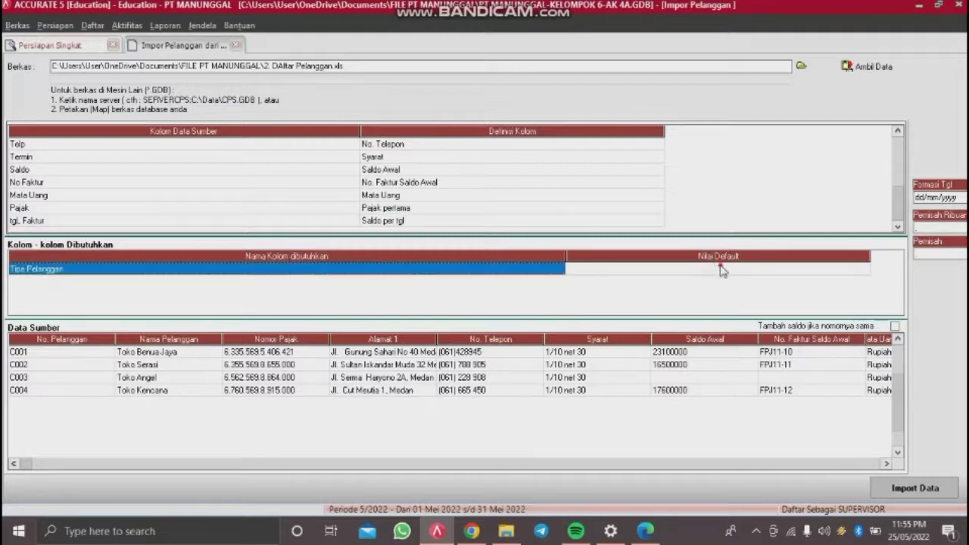
pyautogui.click(721, 270)
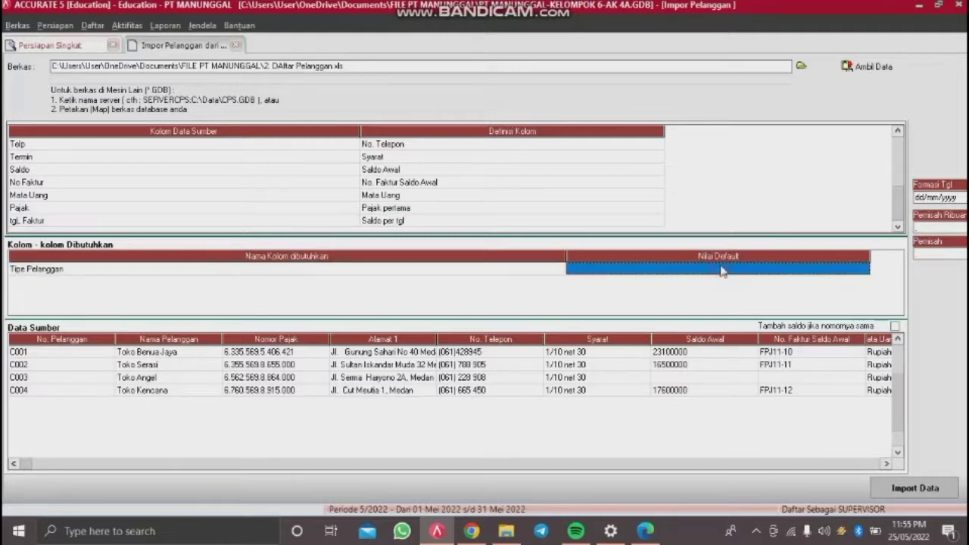
pyautogui.click(862, 268)
pyautogui.click(813, 280)
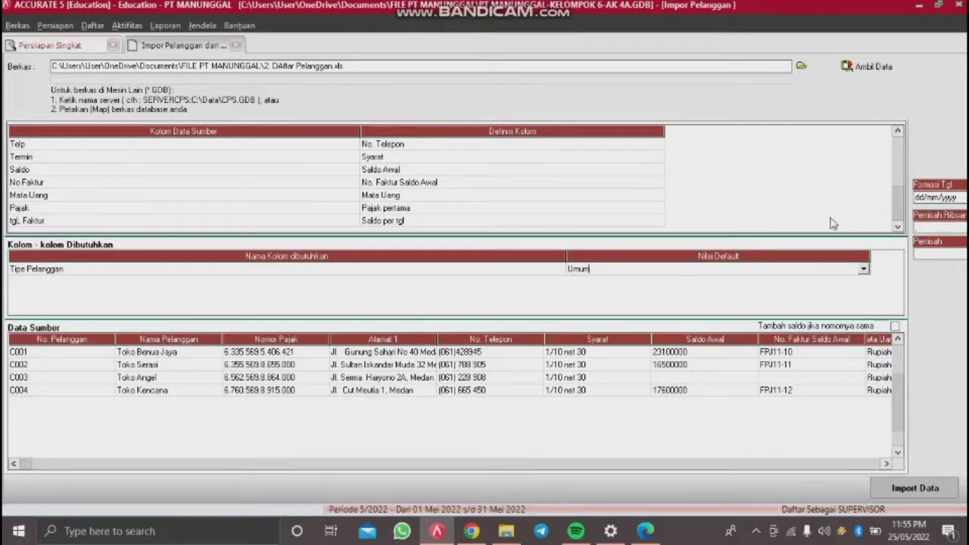
pyautogui.moveTo(897, 217); pyautogui.dragTo(894, 162)
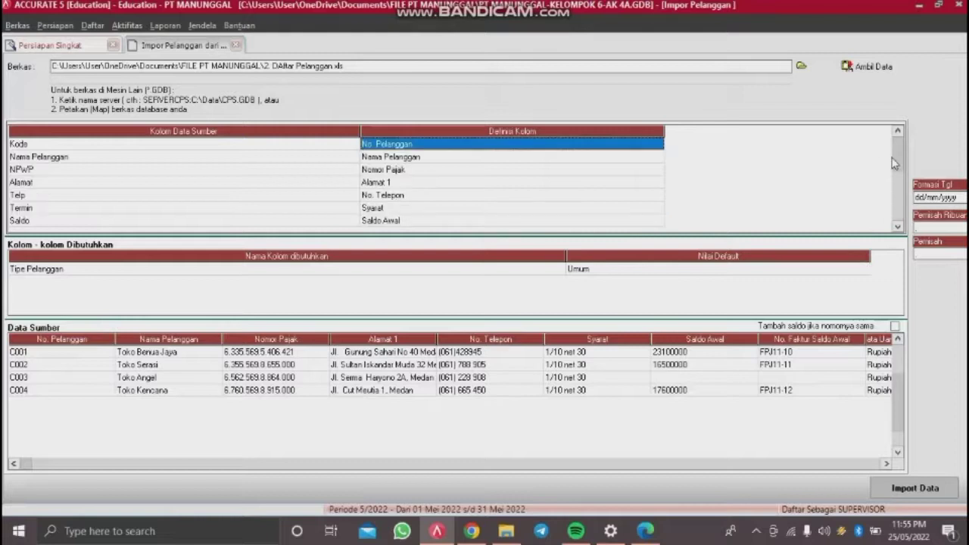
# Step: Import customers C001–C004 and dismiss the '4 data terimpor, 0 data gagal' message
pyautogui.click(903, 490)
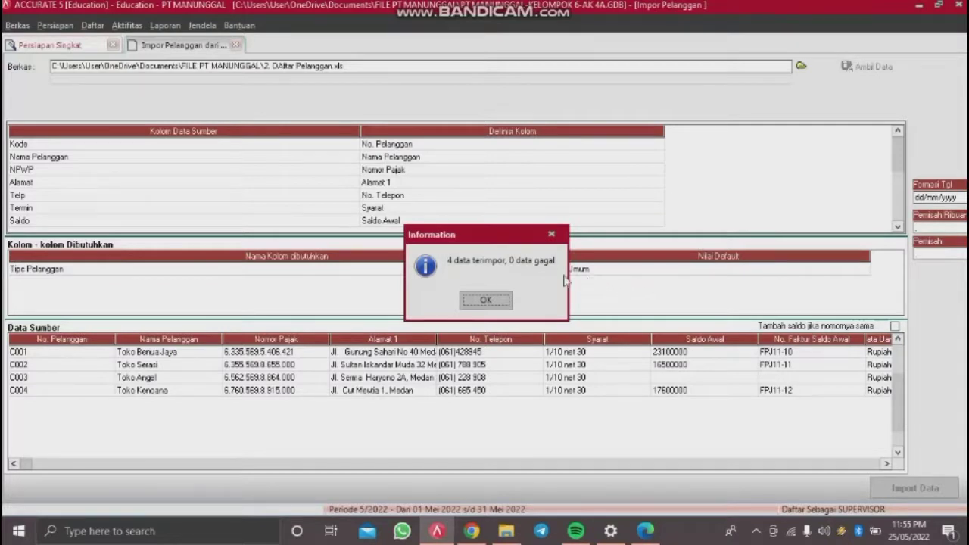
pyautogui.click(486, 300)
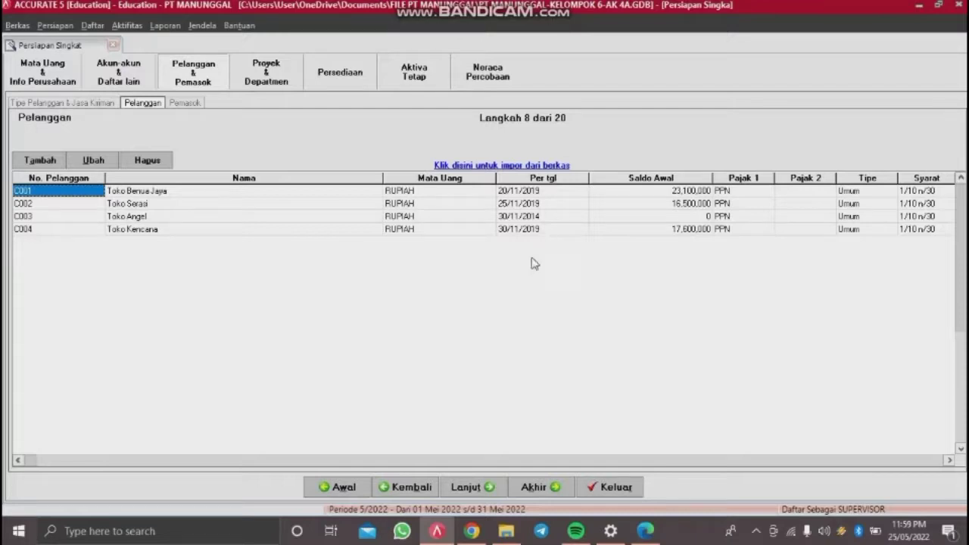
# Step: On the supplier step, load the Excel file '3. DAftar Pemasok.xls' as the import source data
pyautogui.click(472, 486)
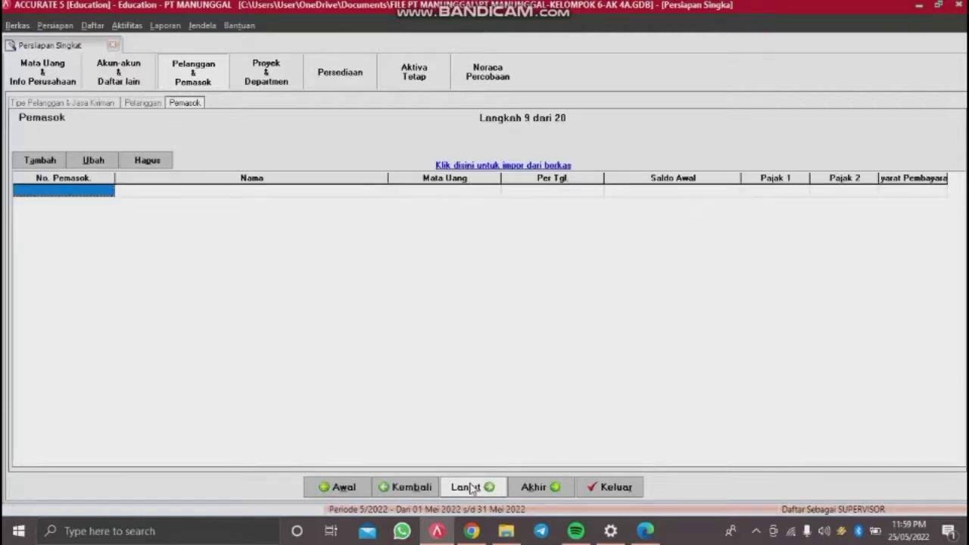
pyautogui.click(518, 165)
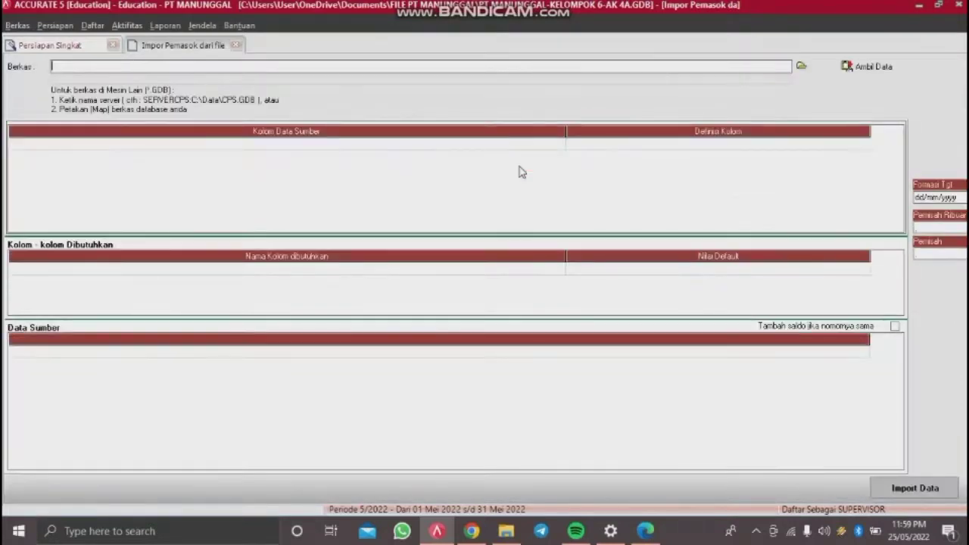
pyautogui.click(802, 74)
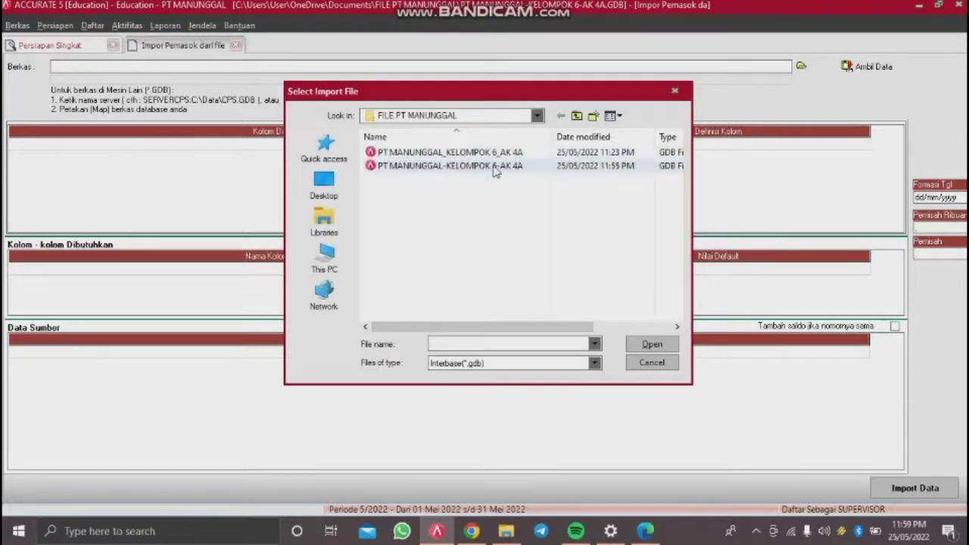
pyautogui.click(483, 363)
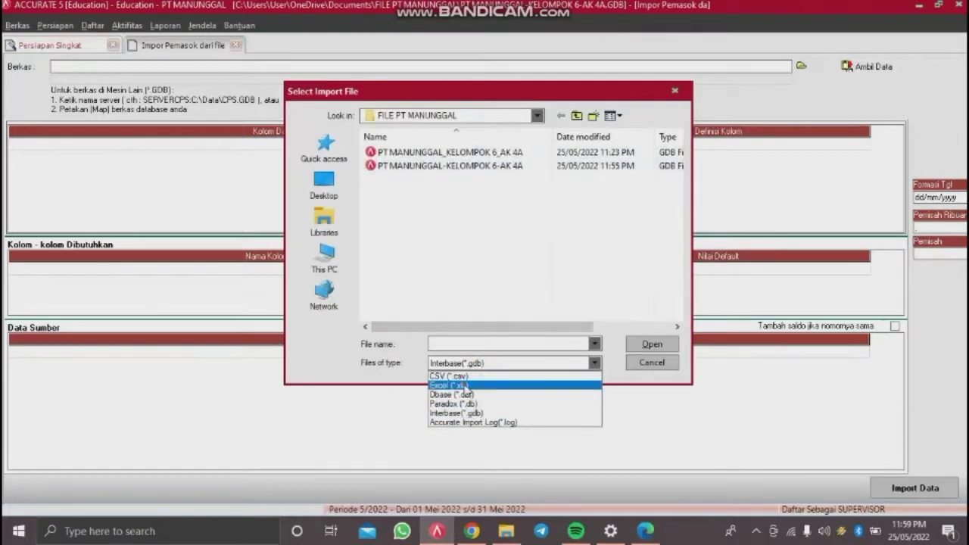
pyautogui.click(455, 386)
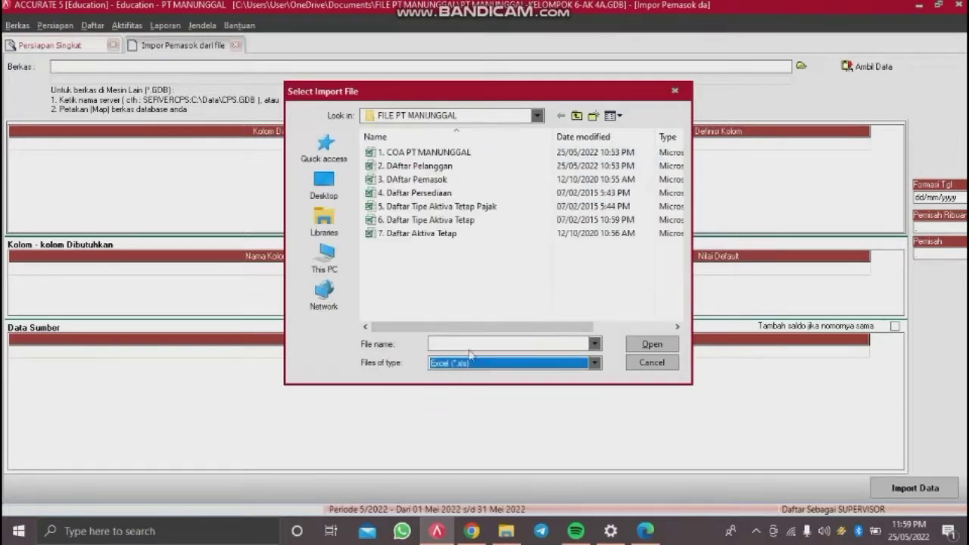
pyautogui.doubleClick(462, 182)
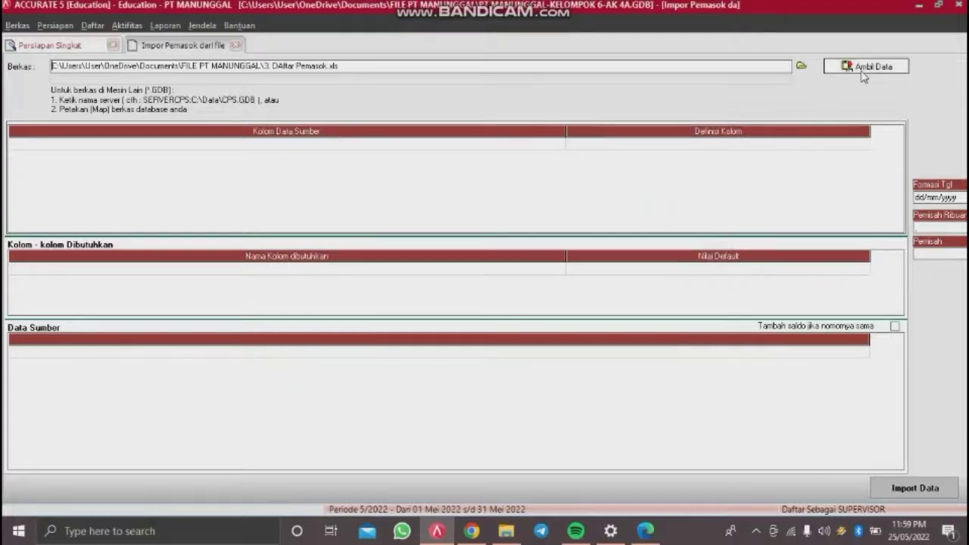
pyautogui.click(863, 69)
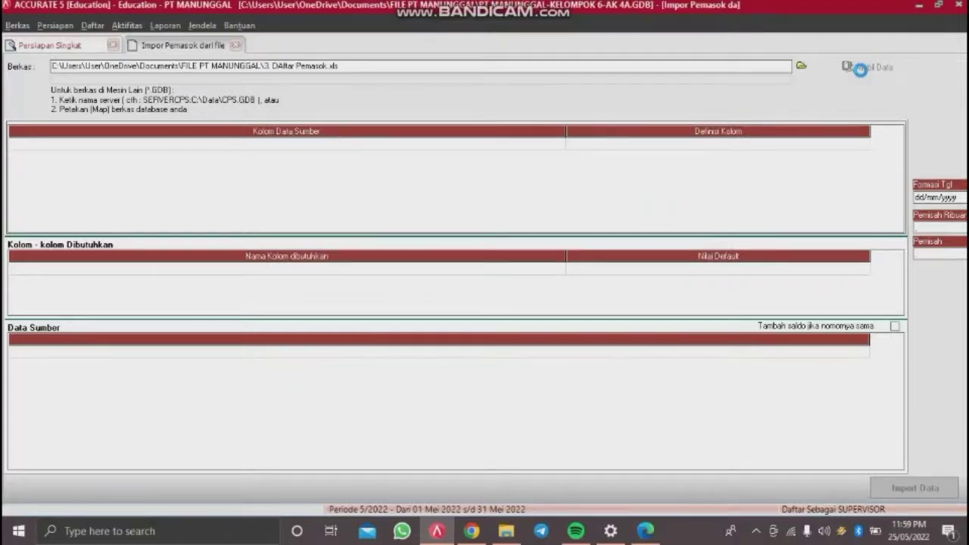
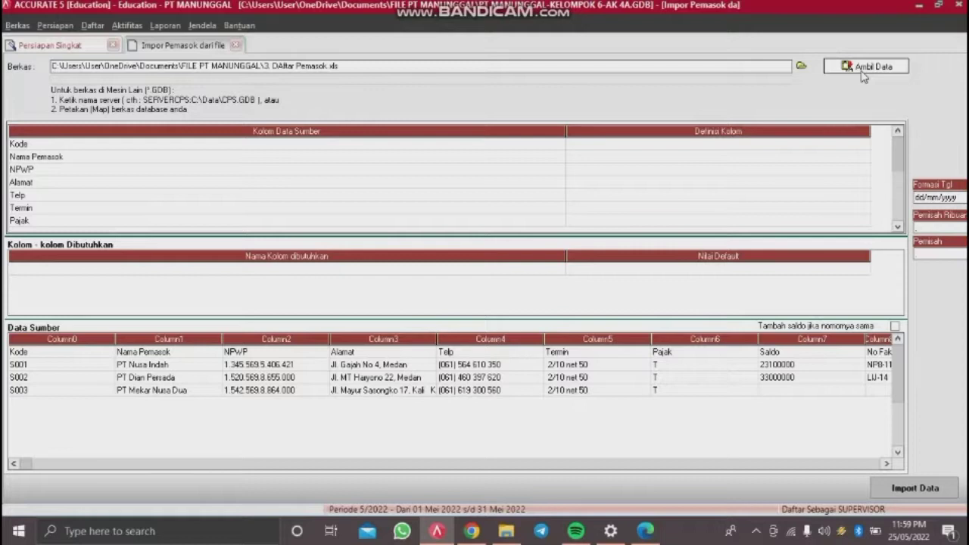
# Step: Delete the Kode header row so supplier data starts at S001, then widen the source column
pyautogui.click(93, 354)
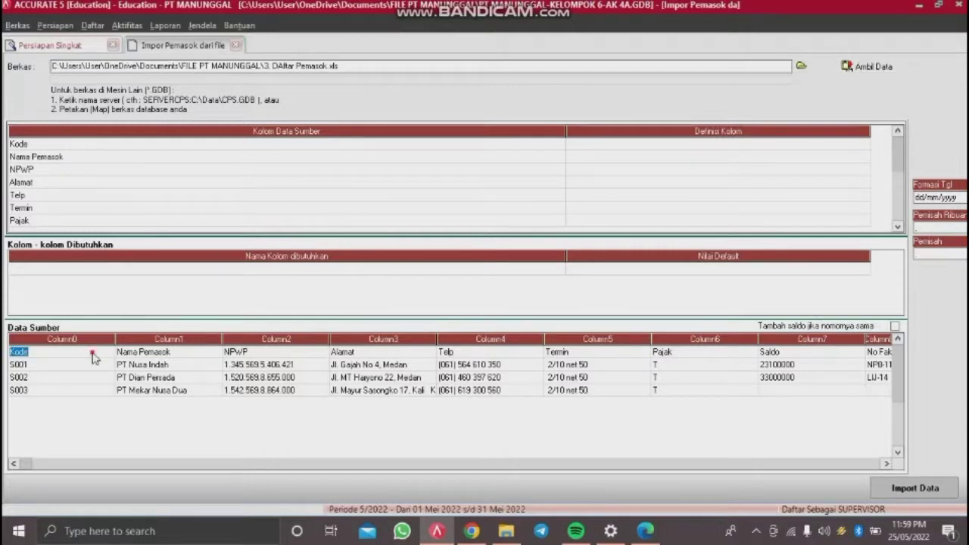
pyautogui.rightClick(92, 356)
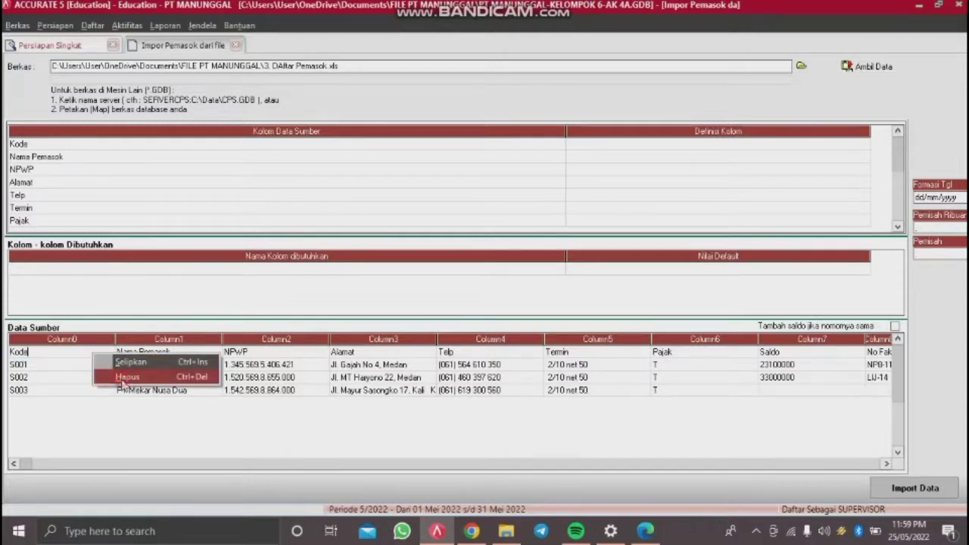
pyautogui.click(122, 377)
pyautogui.click(456, 302)
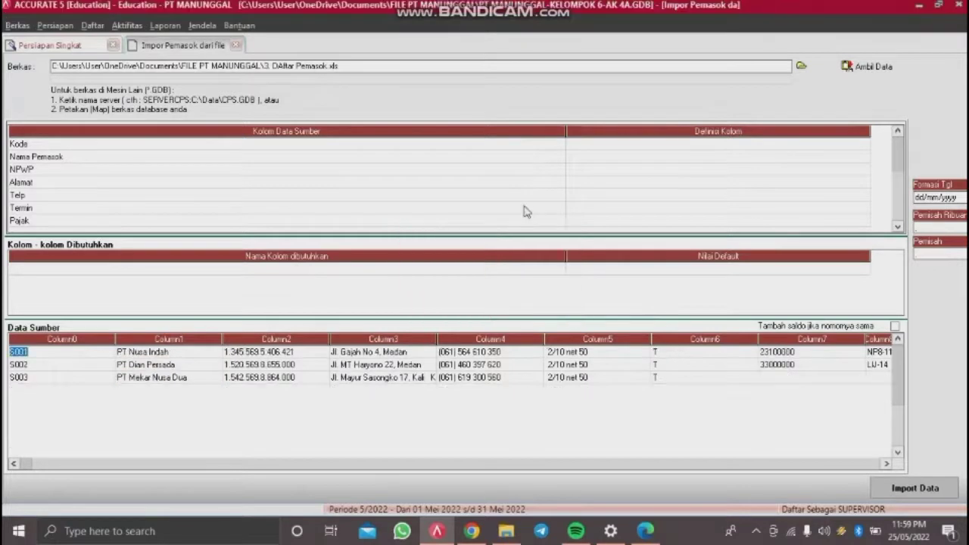
pyautogui.moveTo(565, 133); pyautogui.dragTo(343, 162)
# Step: Map Kode to No Pemasok and Nama Pemasok to Nama Pemasok
pyautogui.click(492, 144)
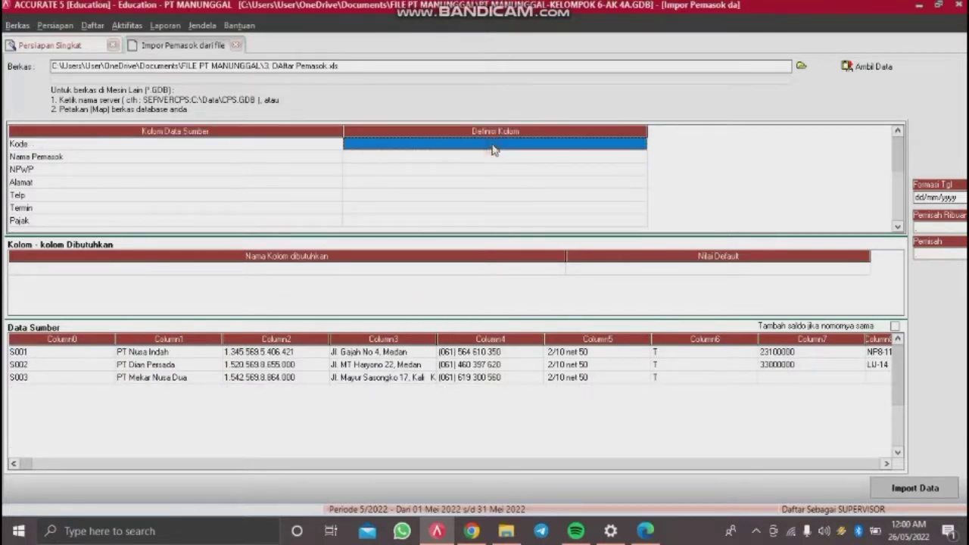
pyautogui.click(610, 145)
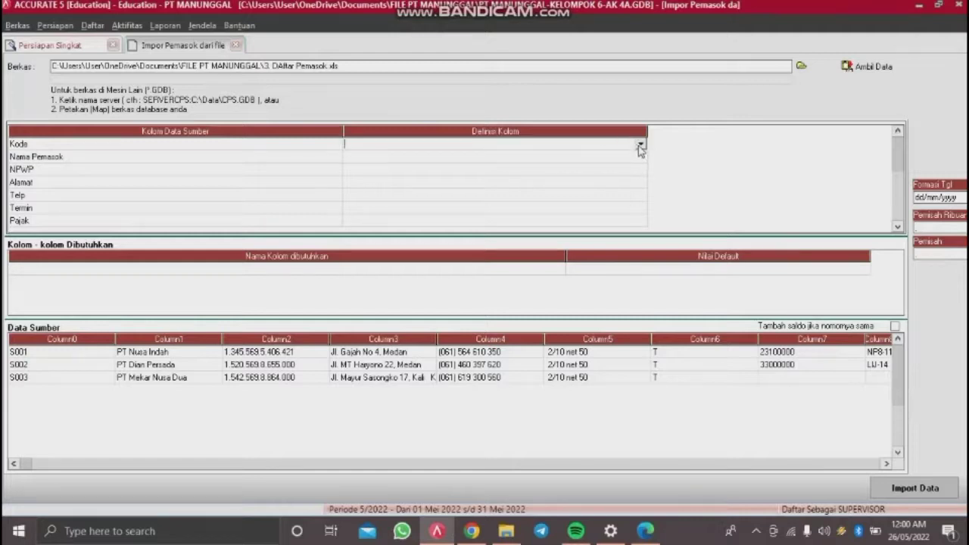
pyautogui.click(640, 145)
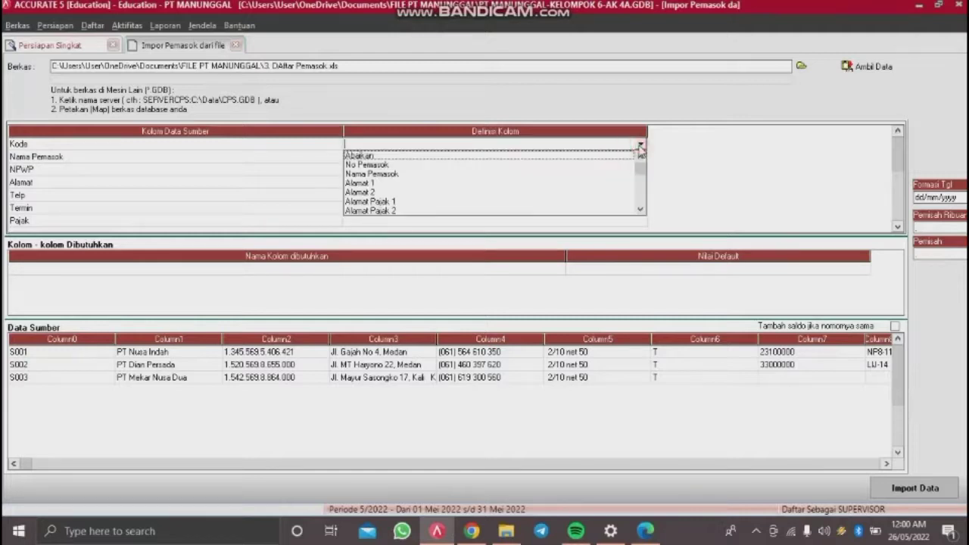
pyautogui.click(640, 210)
pyautogui.click(640, 210)
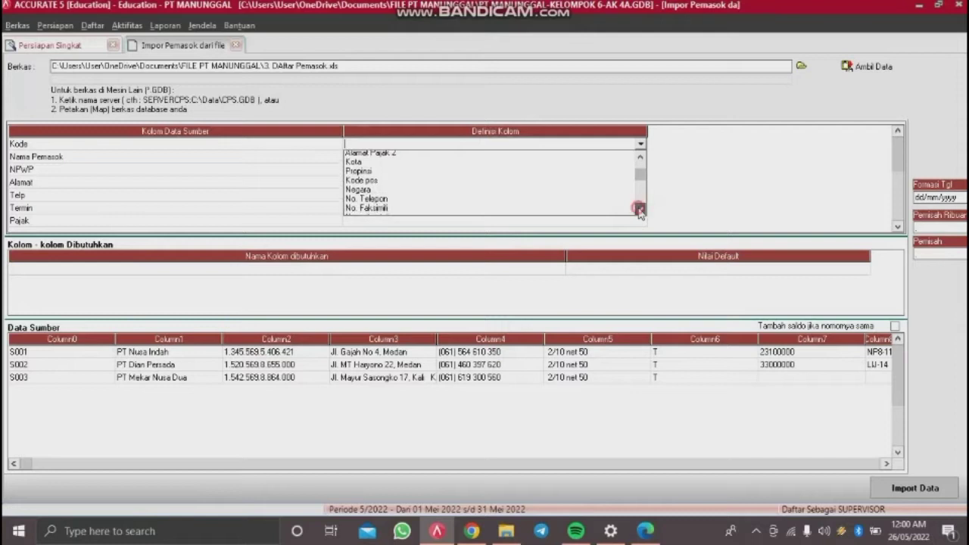
pyautogui.click(640, 210)
pyautogui.moveTo(643, 176); pyautogui.dragTo(644, 157)
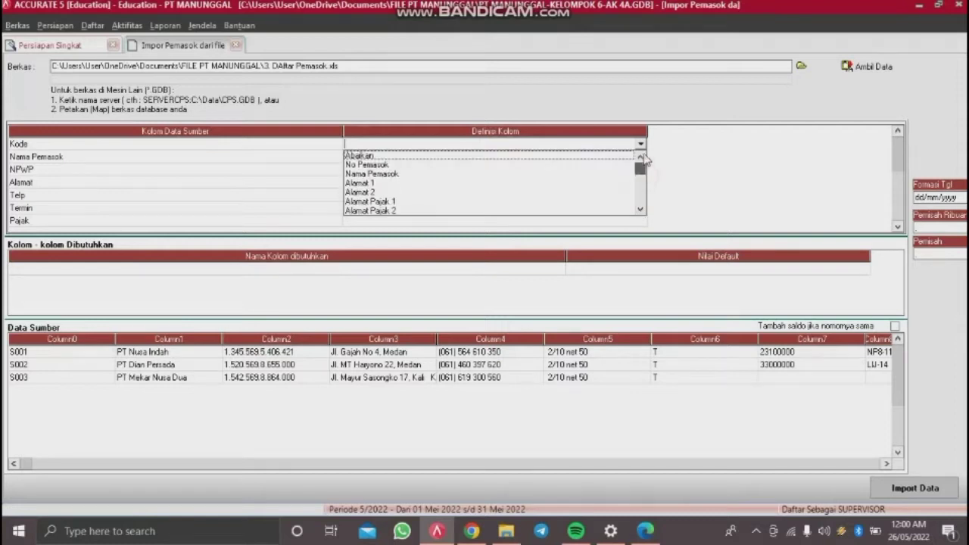
pyautogui.click(422, 164)
pyautogui.click(443, 160)
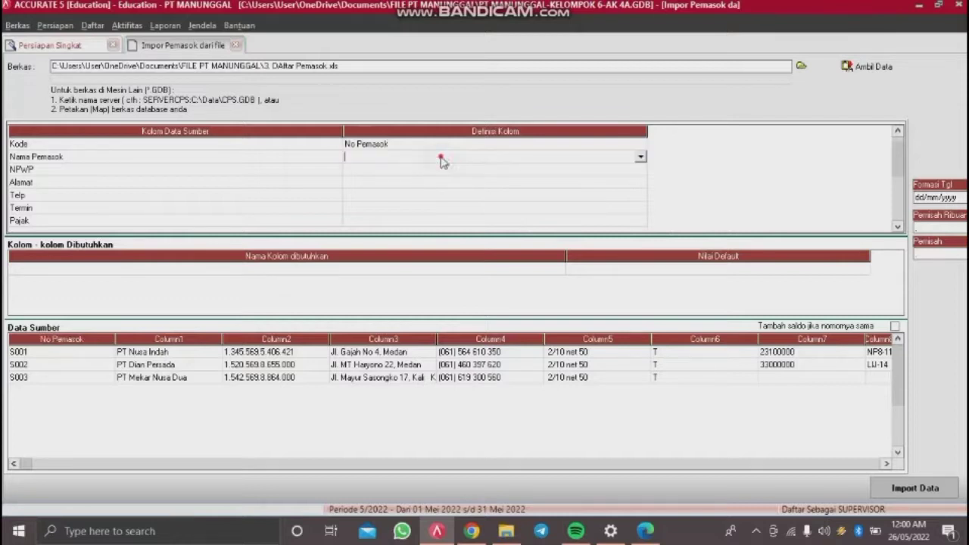
pyautogui.click(640, 157)
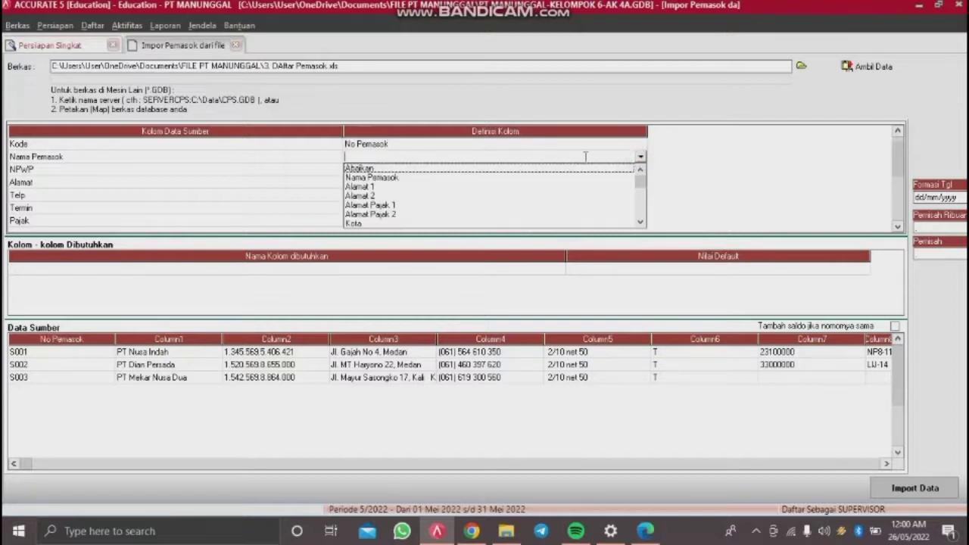
pyautogui.click(458, 179)
# Step: Map the NPWP column to Nomor Pajak
pyautogui.click(479, 170)
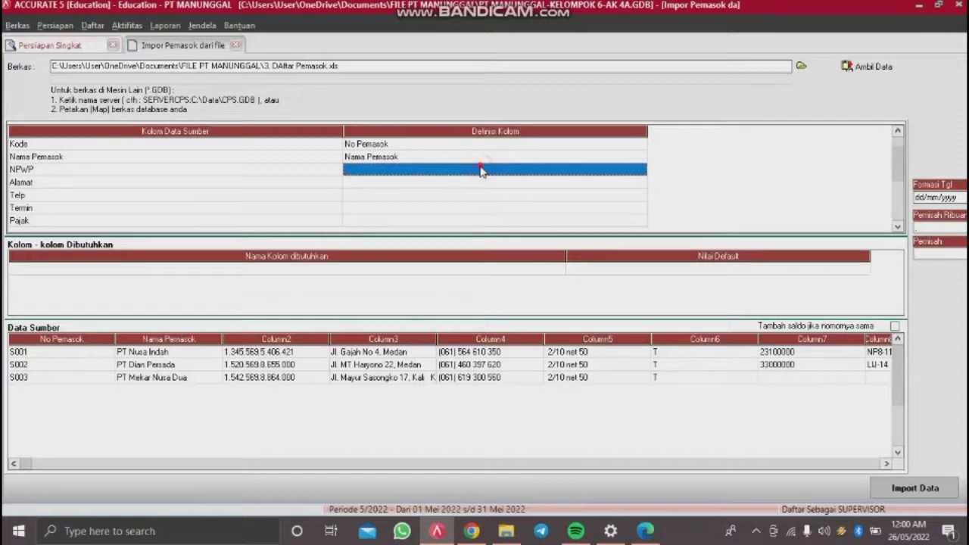
pyautogui.click(597, 166)
pyautogui.click(640, 168)
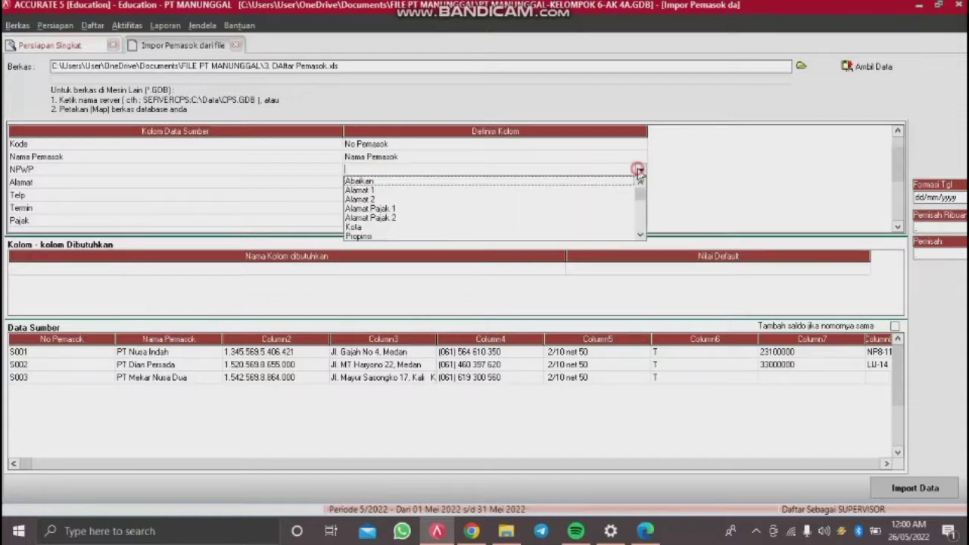
pyautogui.click(639, 234)
pyautogui.click(640, 234)
pyautogui.click(640, 234)
pyautogui.click(640, 234)
pyautogui.click(640, 234)
pyautogui.click(640, 234)
pyautogui.click(640, 234)
pyautogui.click(640, 235)
pyautogui.click(640, 234)
pyautogui.click(640, 234)
pyautogui.click(640, 234)
pyautogui.click(640, 234)
pyautogui.click(640, 234)
pyautogui.click(639, 234)
pyautogui.click(640, 234)
pyautogui.click(640, 234)
pyautogui.click(640, 234)
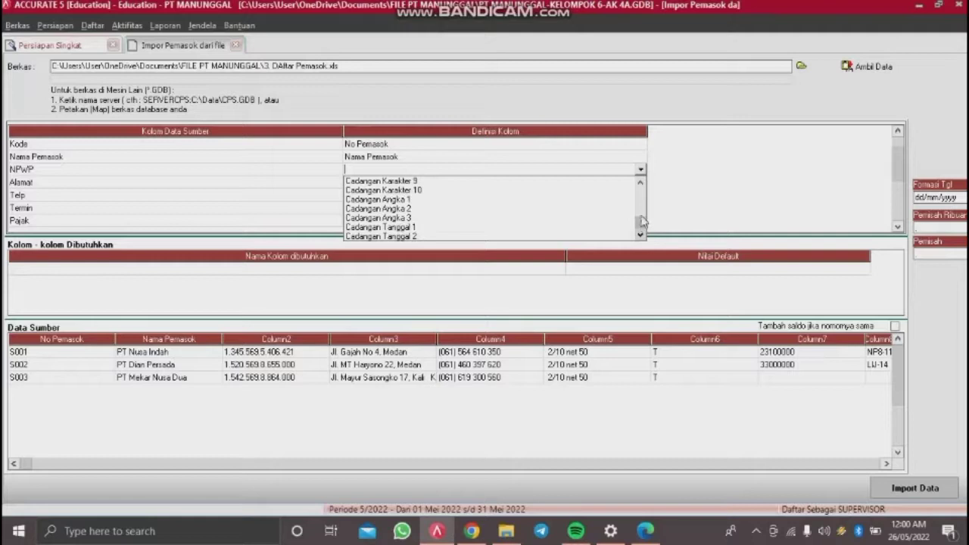
pyautogui.moveTo(643, 220); pyautogui.dragTo(640, 194)
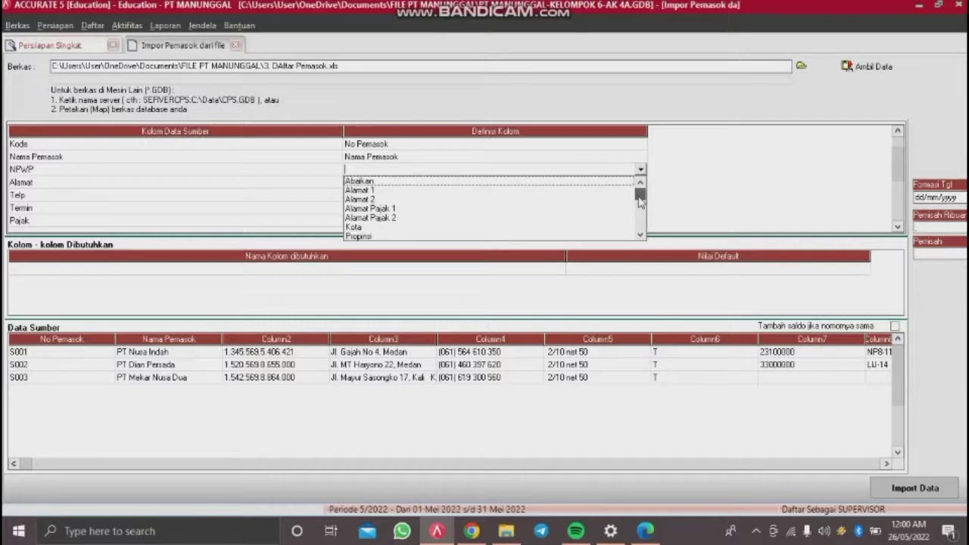
pyautogui.click(639, 231)
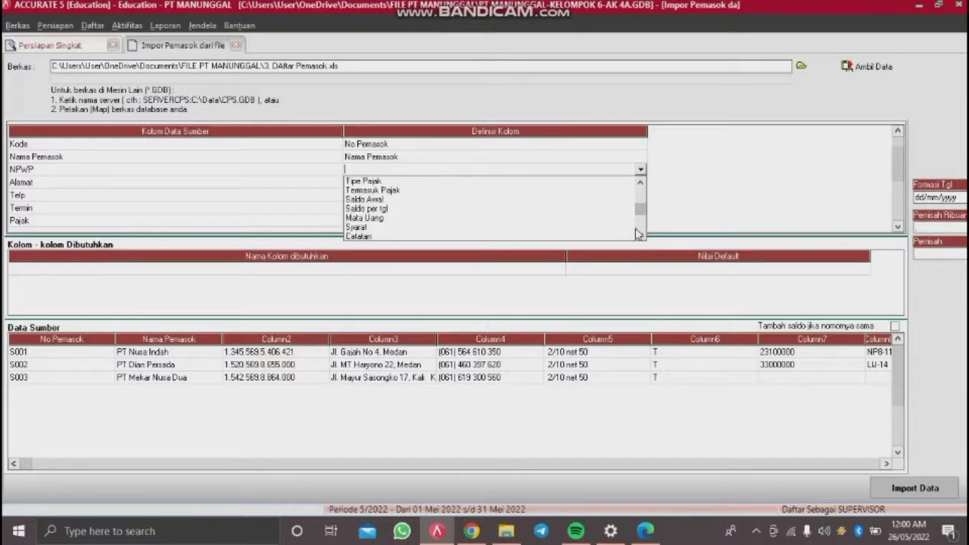
pyautogui.click(641, 234)
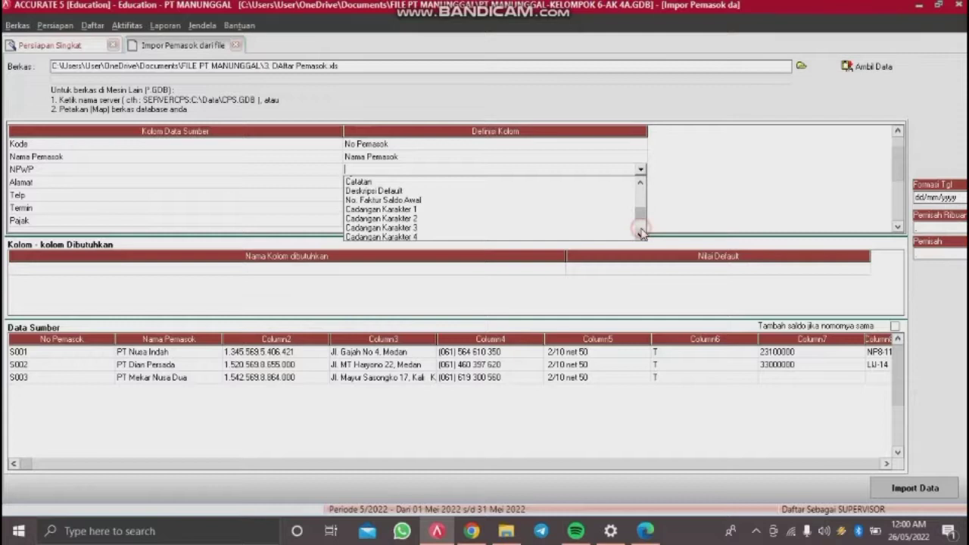
pyautogui.click(641, 185)
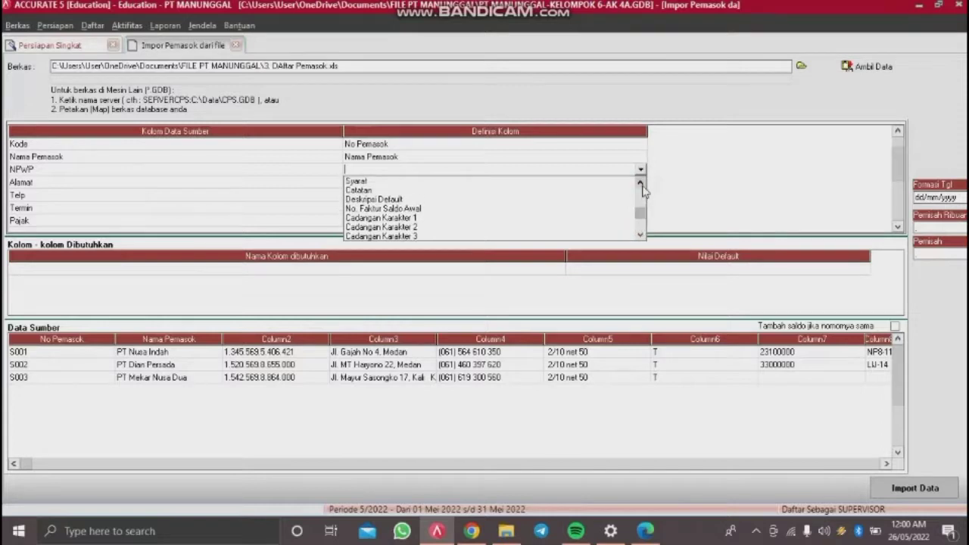
pyautogui.click(655, 199)
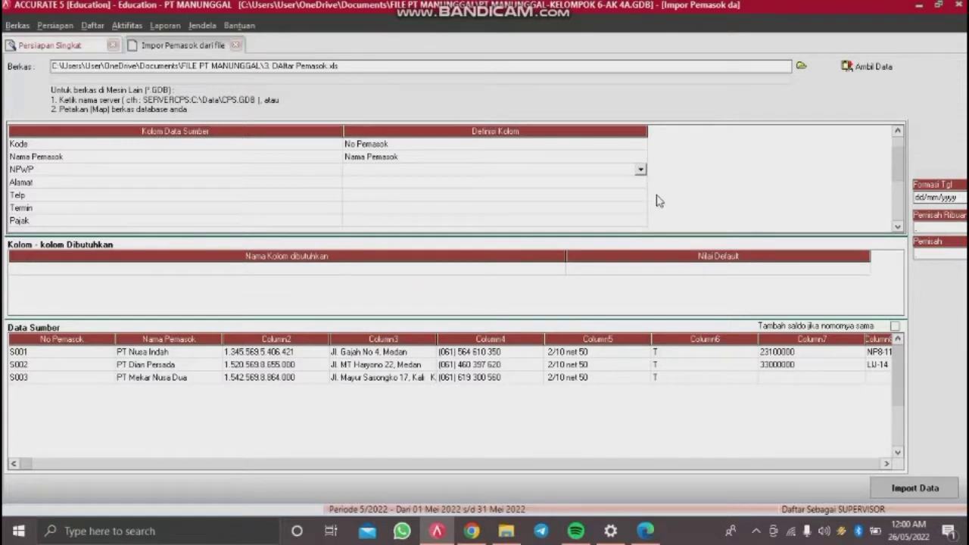
pyautogui.click(640, 169)
pyautogui.click(641, 236)
pyautogui.click(640, 236)
pyautogui.click(641, 237)
pyautogui.click(641, 236)
pyautogui.click(641, 237)
pyautogui.click(641, 236)
pyautogui.click(640, 236)
pyautogui.doubleClick(641, 236)
pyautogui.doubleClick(641, 237)
pyautogui.doubleClick(641, 236)
pyautogui.tripleClick(641, 236)
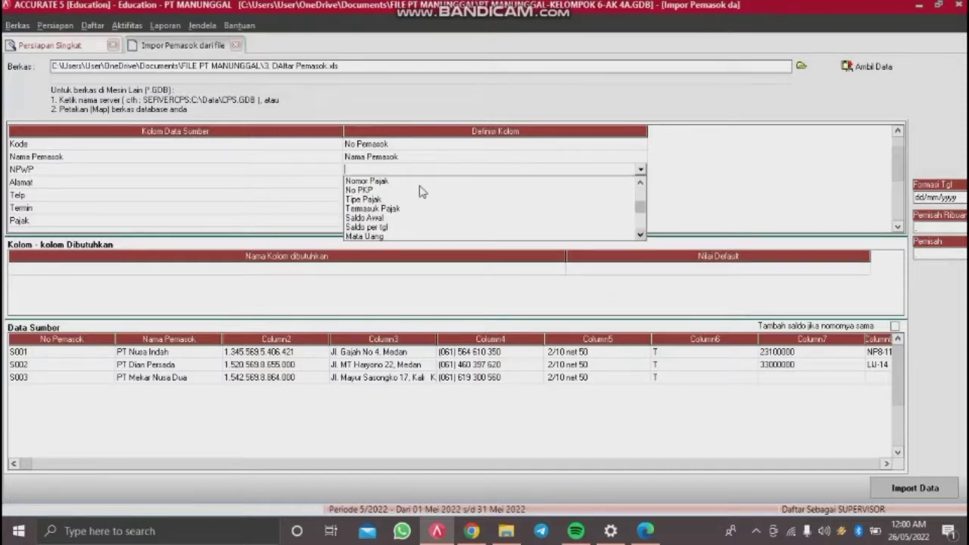
pyautogui.click(418, 183)
# Step: Map Alamat to Alamat 1 and Telp to No. Telepon
pyautogui.click(439, 185)
pyautogui.click(439, 185)
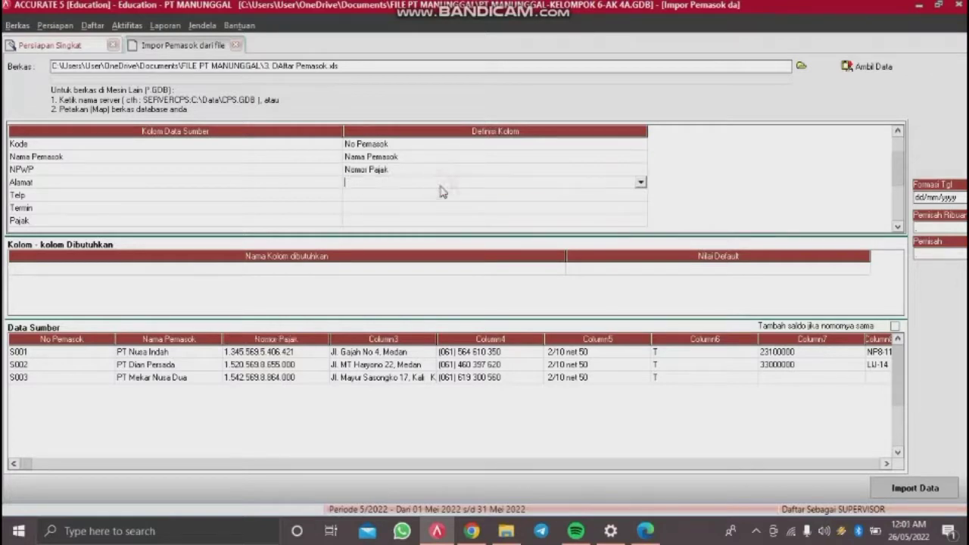
pyautogui.click(641, 183)
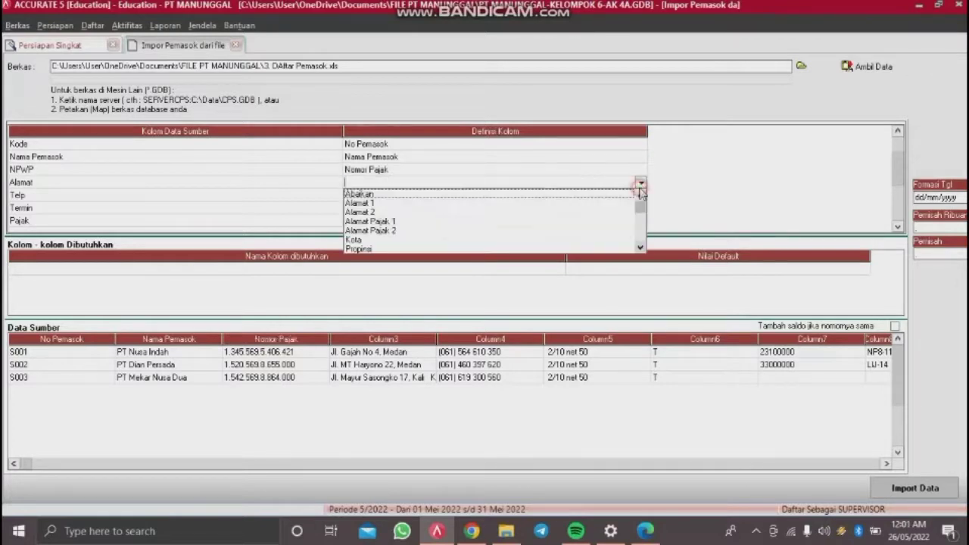
pyautogui.click(415, 205)
pyautogui.click(431, 195)
pyautogui.click(431, 195)
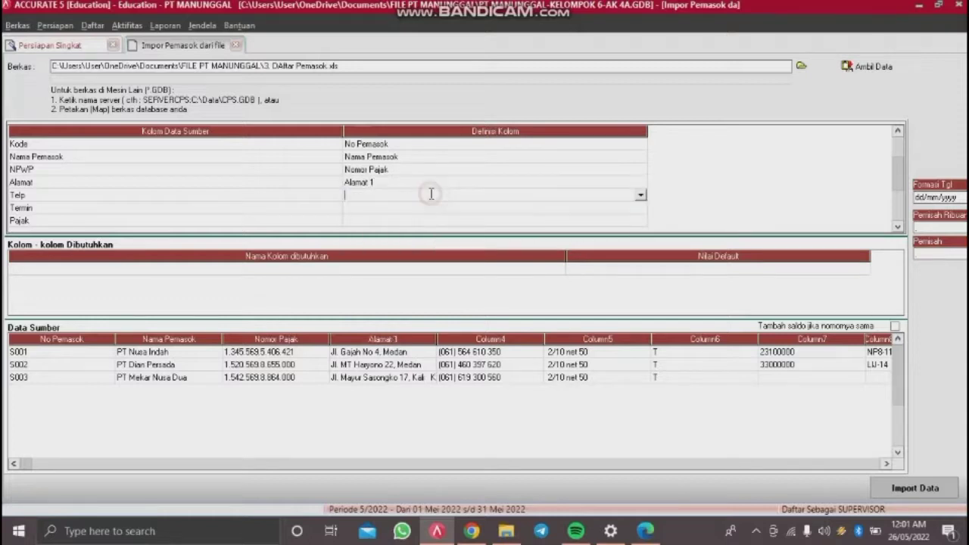
pyautogui.click(640, 197)
pyautogui.click(641, 261)
pyautogui.click(641, 261)
pyautogui.click(641, 261)
pyautogui.click(641, 260)
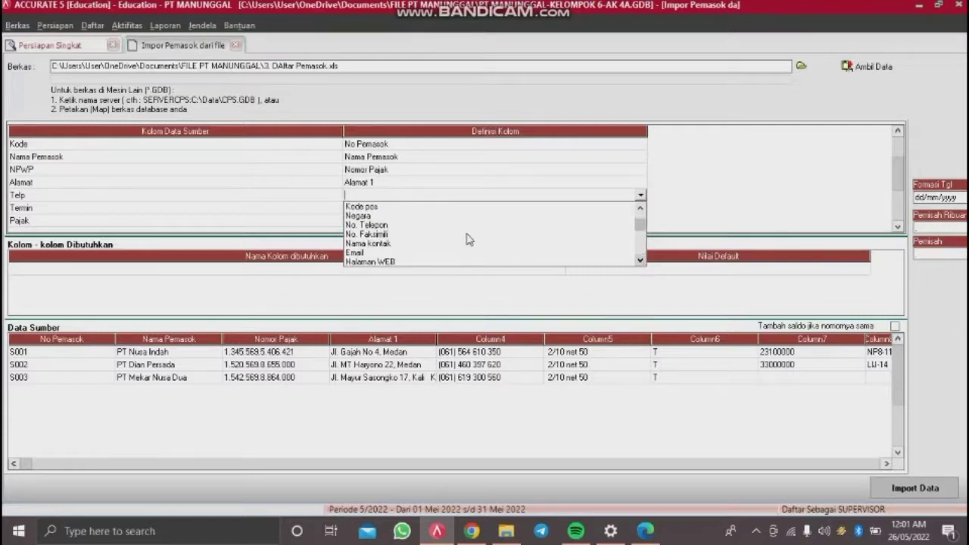
pyautogui.click(440, 225)
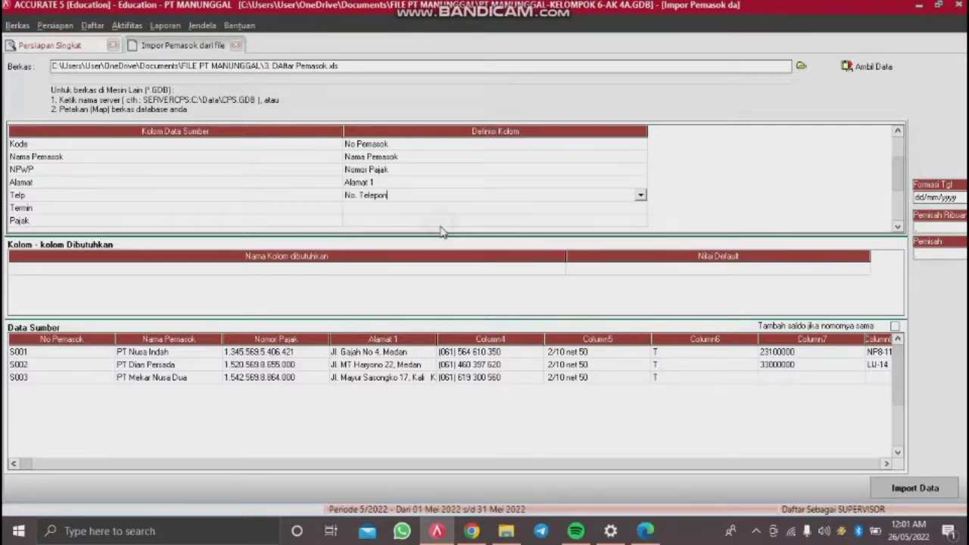
# Step: Bring up the field definitions list for the Termin column
pyautogui.click(476, 209)
pyautogui.click(477, 215)
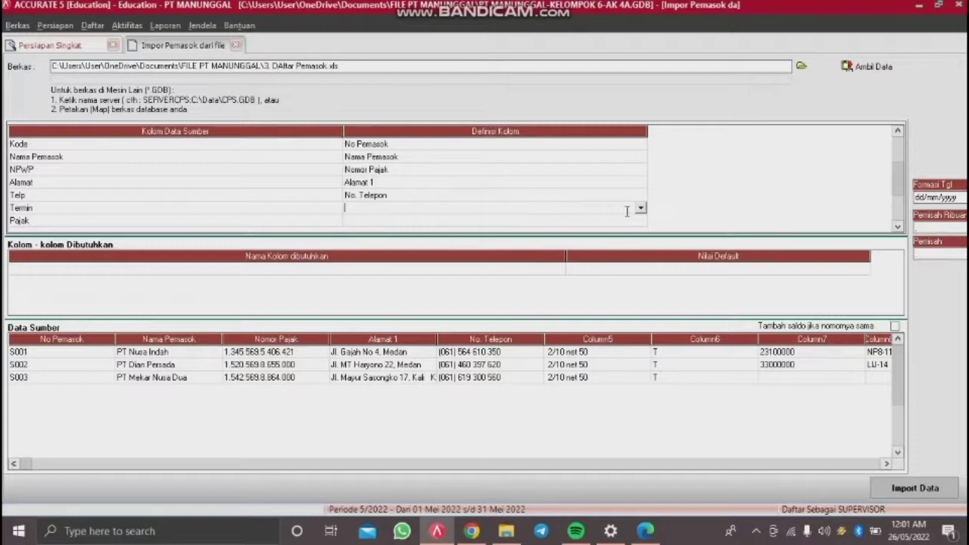
pyautogui.click(640, 210)
pyautogui.click(640, 273)
pyautogui.click(640, 273)
pyautogui.click(641, 273)
pyautogui.click(641, 273)
pyautogui.click(642, 274)
pyautogui.click(641, 274)
pyautogui.click(641, 273)
pyautogui.click(641, 274)
pyautogui.click(642, 274)
pyautogui.click(642, 274)
pyautogui.click(641, 273)
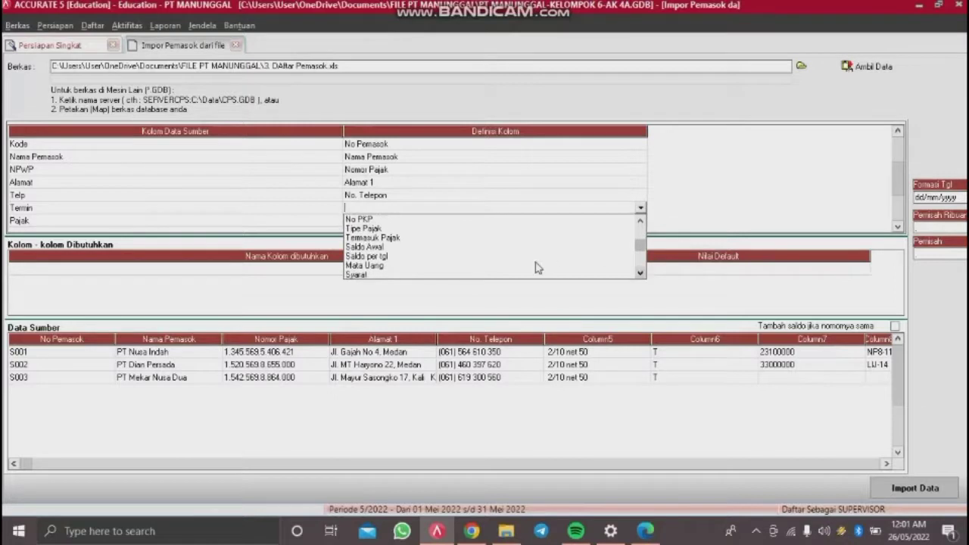
# Step: Map Termin to Syarat, defining the 2/10 net 50 term as 2/10 n/50
pyautogui.click(465, 276)
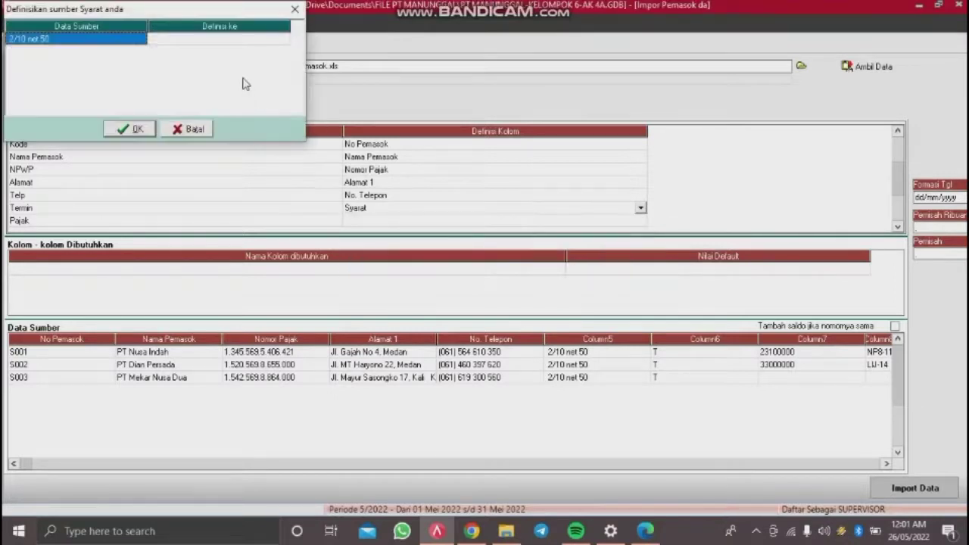
pyautogui.click(242, 42)
pyautogui.click(243, 43)
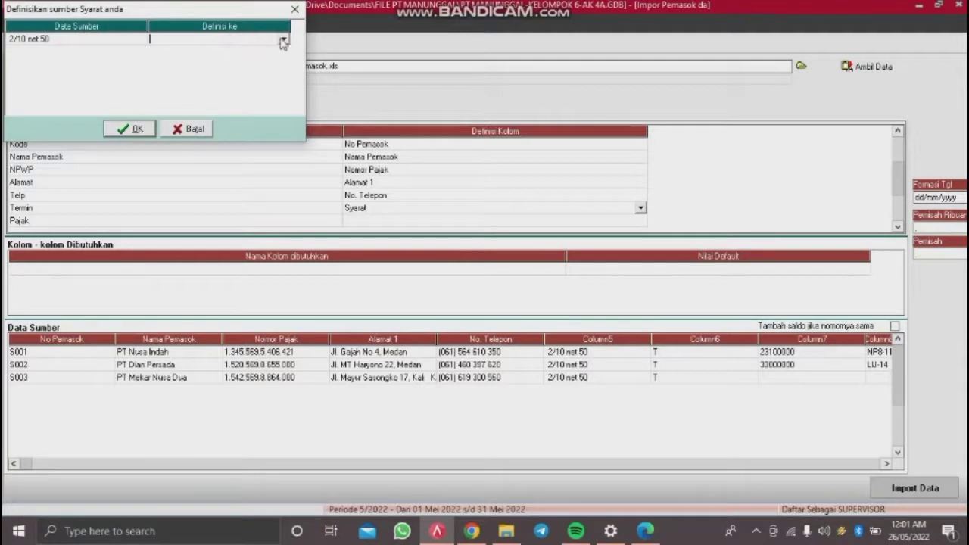
pyautogui.click(283, 40)
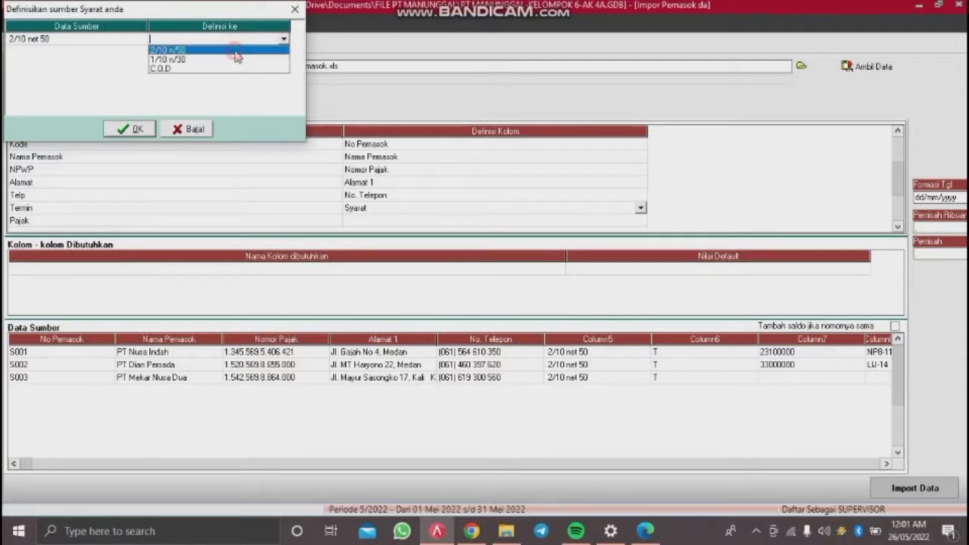
pyautogui.click(234, 51)
pyautogui.click(133, 129)
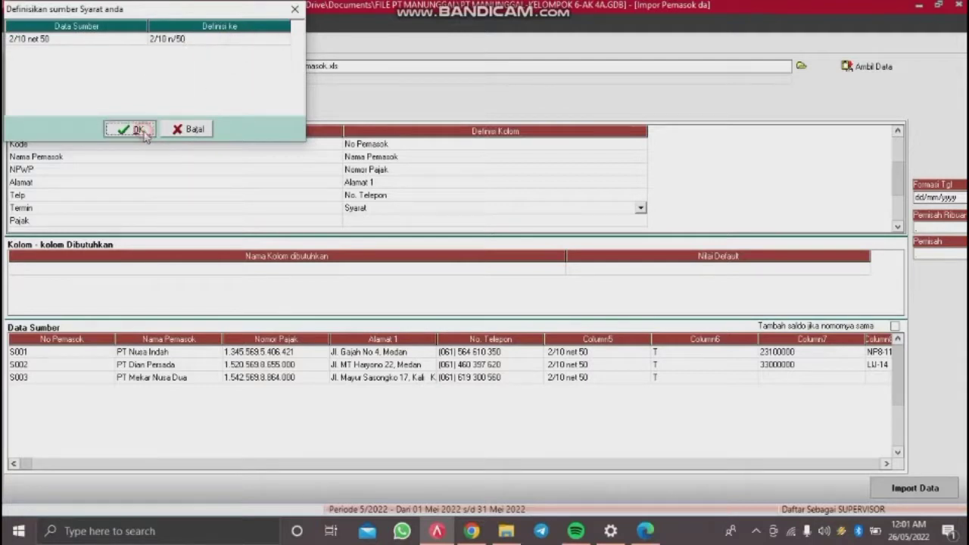
# Step: Map the Pajak column to Pajak pertama
pyautogui.click(582, 220)
pyautogui.click(581, 221)
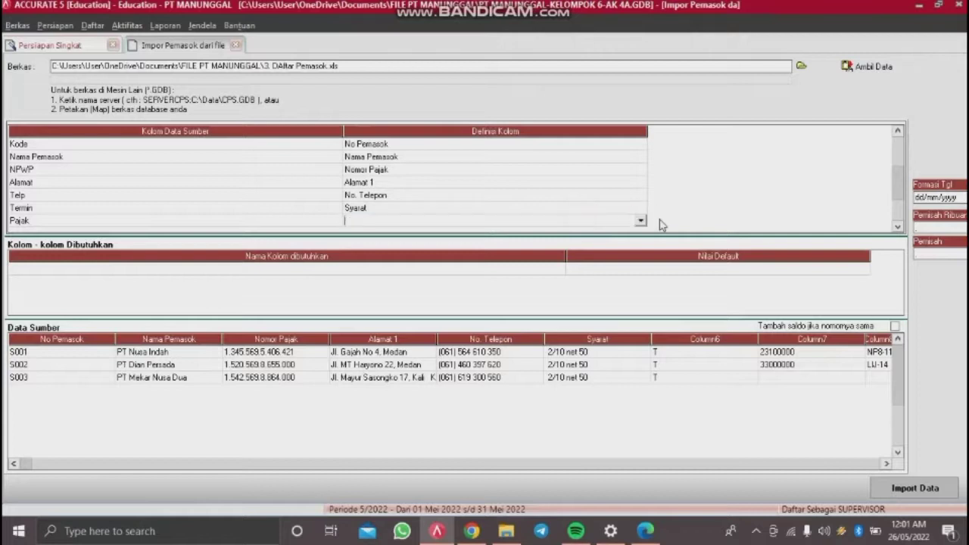
pyautogui.click(640, 221)
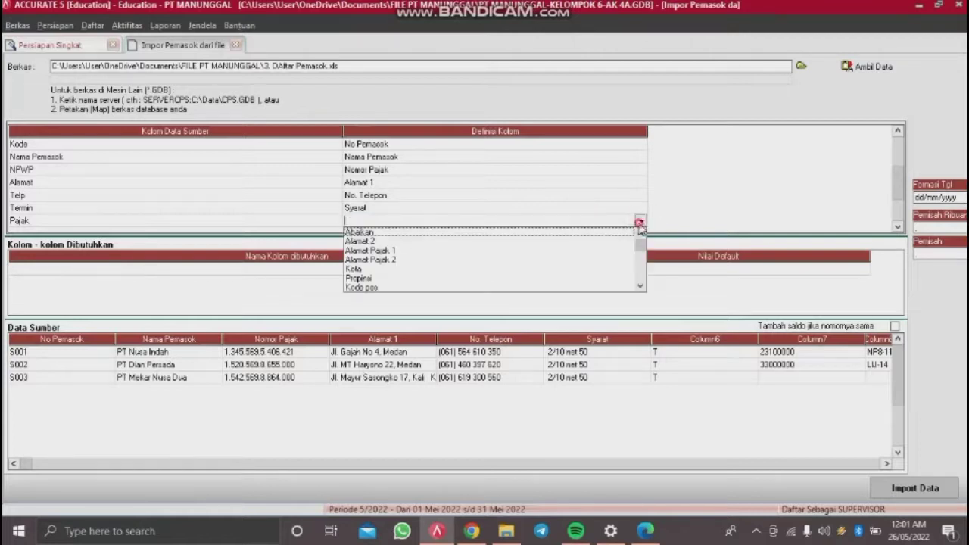
pyautogui.click(641, 287)
pyautogui.click(641, 287)
pyautogui.click(640, 287)
pyautogui.click(640, 287)
pyautogui.click(640, 287)
pyautogui.click(641, 287)
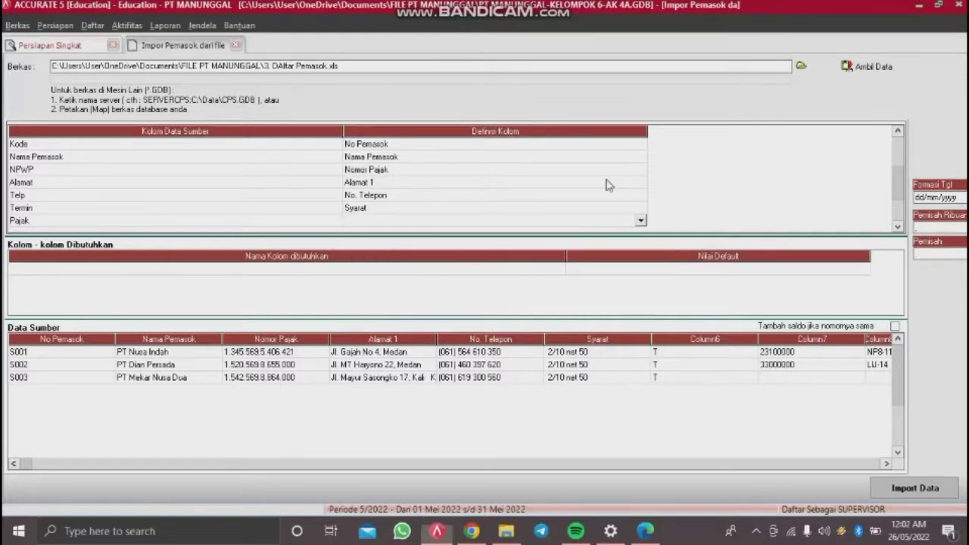
pyautogui.click(641, 221)
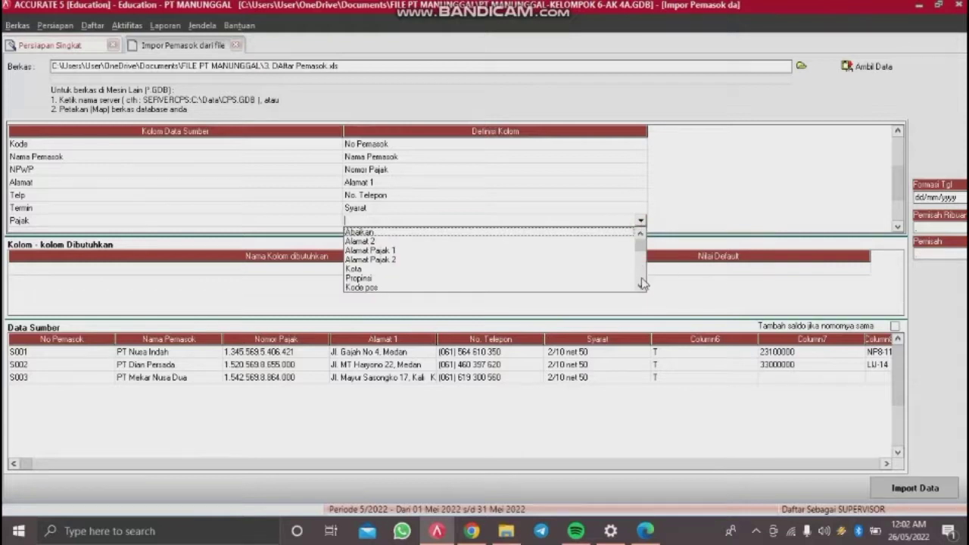
pyautogui.click(641, 286)
pyautogui.click(642, 288)
pyautogui.click(642, 288)
pyautogui.click(641, 288)
pyautogui.click(641, 288)
pyautogui.click(642, 288)
pyautogui.click(642, 288)
pyautogui.click(641, 288)
pyautogui.click(641, 288)
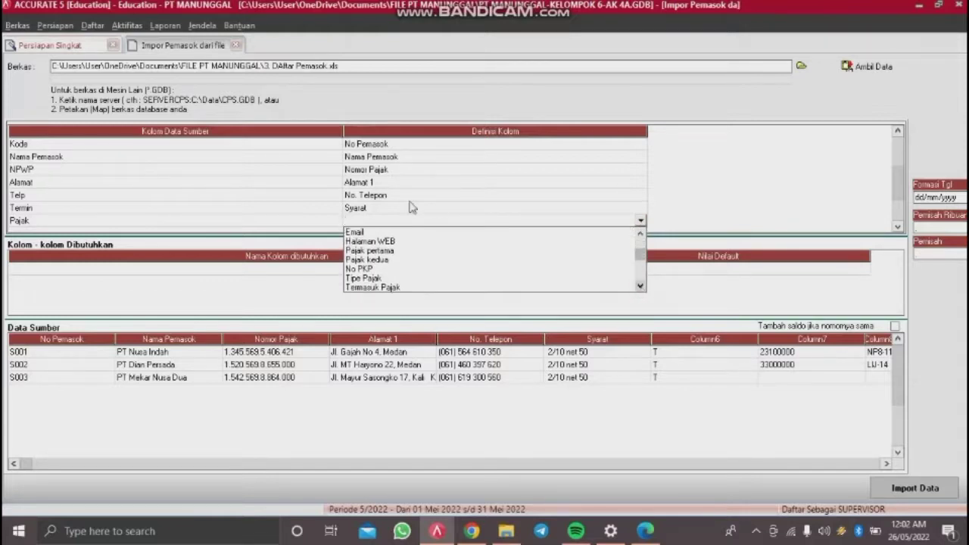
pyautogui.click(371, 251)
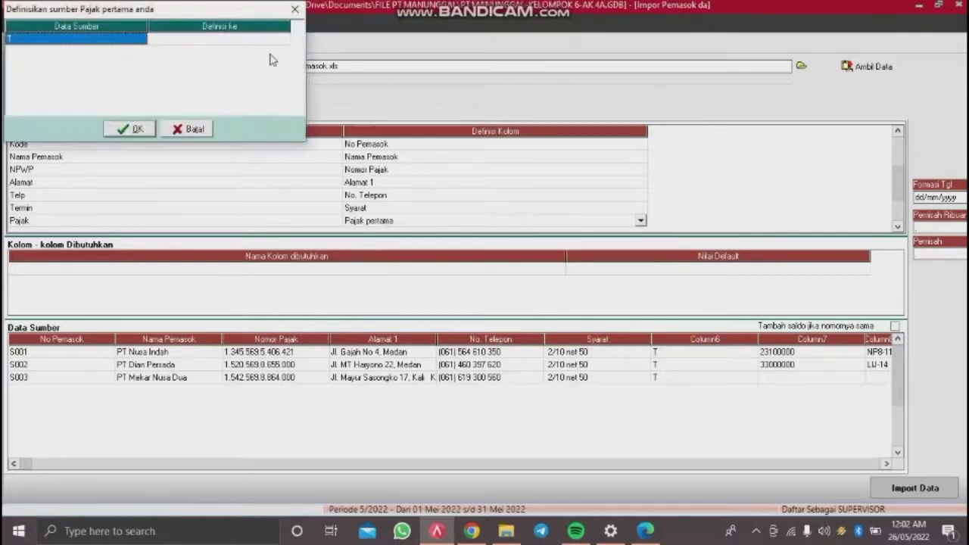
# Step: Define tax value T as PPN and confirm
pyautogui.click(275, 45)
pyautogui.click(273, 39)
pyautogui.click(282, 39)
pyautogui.click(253, 54)
pyautogui.click(130, 130)
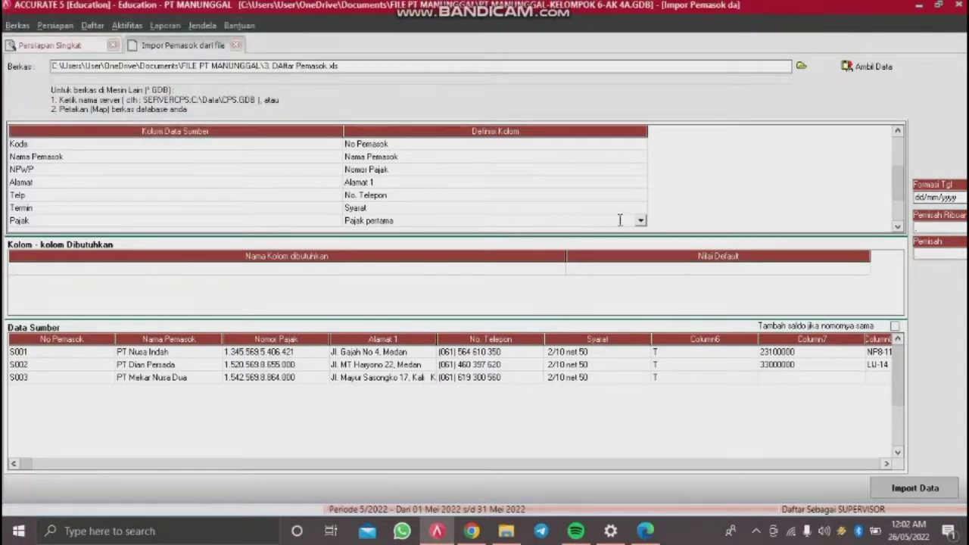
pyautogui.press('Tab')
pyautogui.press('Tab')
pyautogui.press('Tab')
pyautogui.press('Tab')
pyautogui.press('Tab')
pyautogui.press('Tab')
pyautogui.press('Tab')
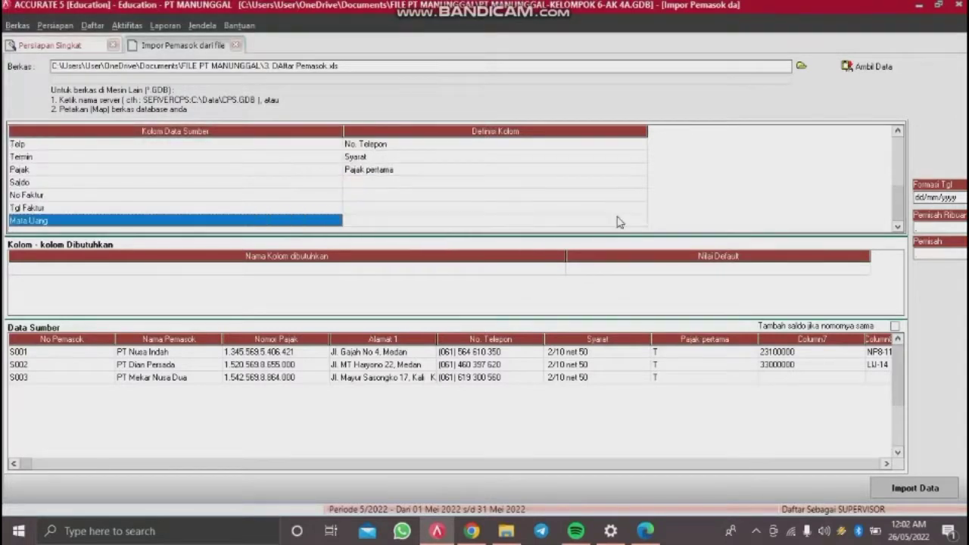
# Step: Map the Saldo column to Saldo Awal
pyautogui.click(622, 187)
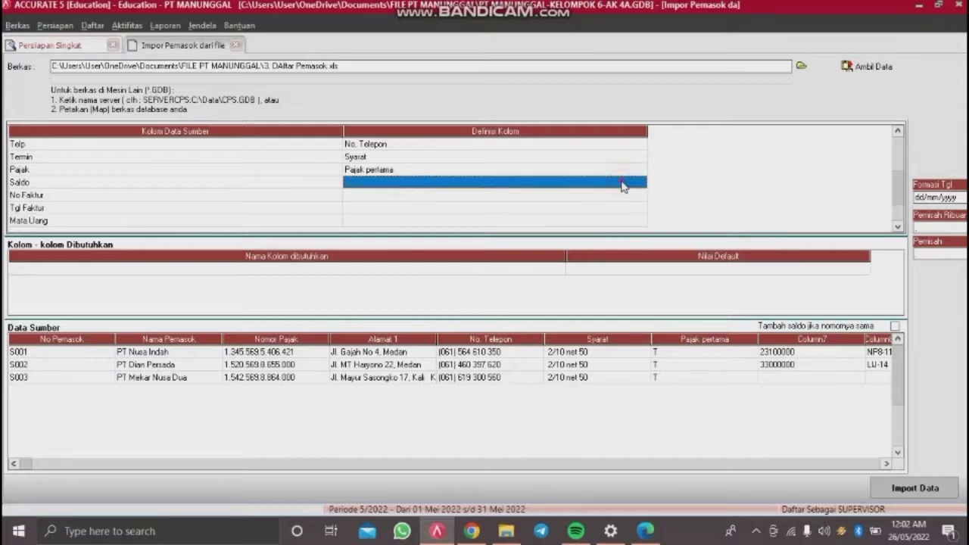
pyautogui.click(623, 187)
pyautogui.click(641, 181)
pyautogui.click(640, 247)
pyautogui.click(640, 247)
pyautogui.click(640, 247)
pyautogui.click(640, 246)
pyautogui.click(640, 247)
pyautogui.click(640, 246)
pyautogui.click(640, 247)
pyautogui.click(640, 248)
pyautogui.click(640, 248)
pyautogui.click(640, 247)
pyautogui.click(640, 247)
pyautogui.click(640, 247)
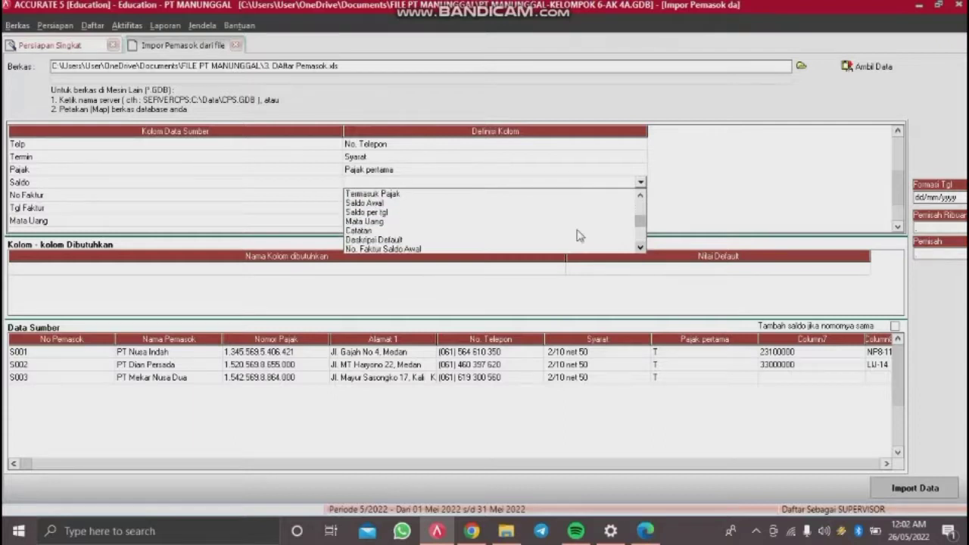
pyautogui.click(402, 203)
# Step: Map No Faktur to No. Faktur Saldo Awal and Tgl Faktur to Saldo per tgl
pyautogui.click(406, 199)
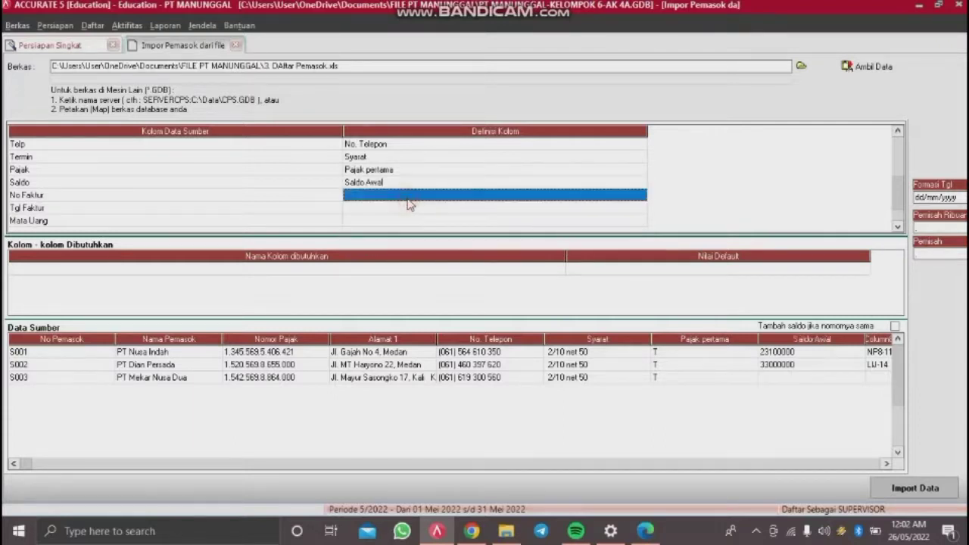
pyautogui.click(407, 202)
pyautogui.click(640, 194)
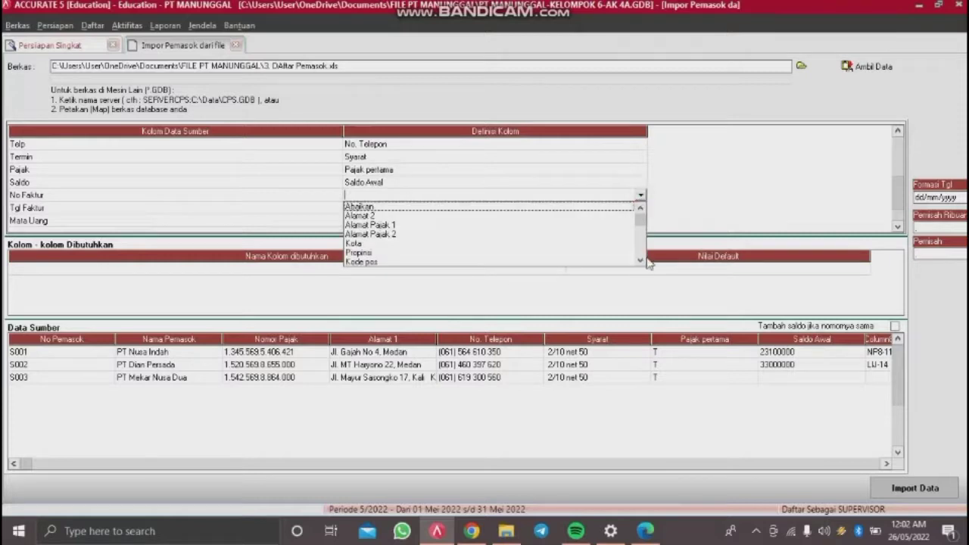
pyautogui.click(641, 262)
pyautogui.click(641, 262)
pyautogui.click(640, 262)
pyautogui.click(641, 262)
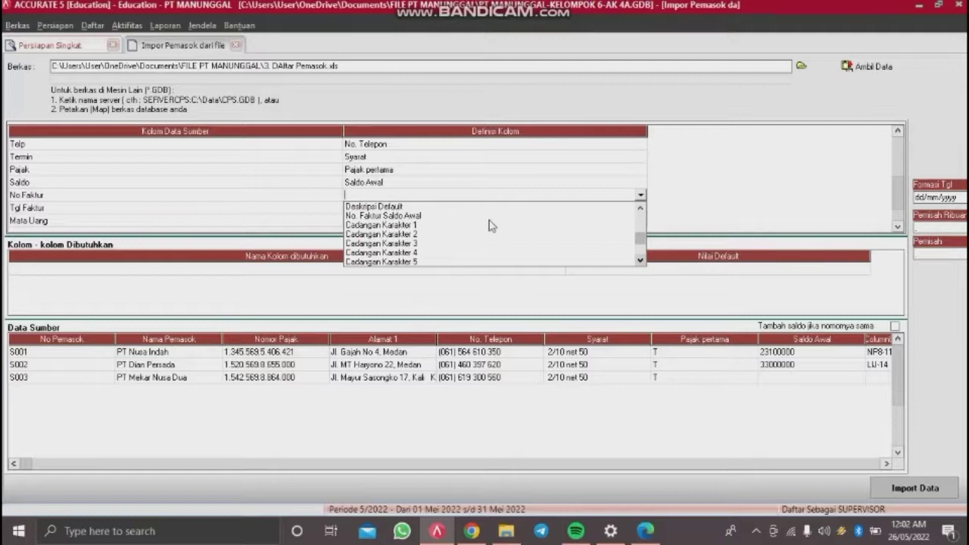
pyautogui.click(455, 218)
pyautogui.click(466, 209)
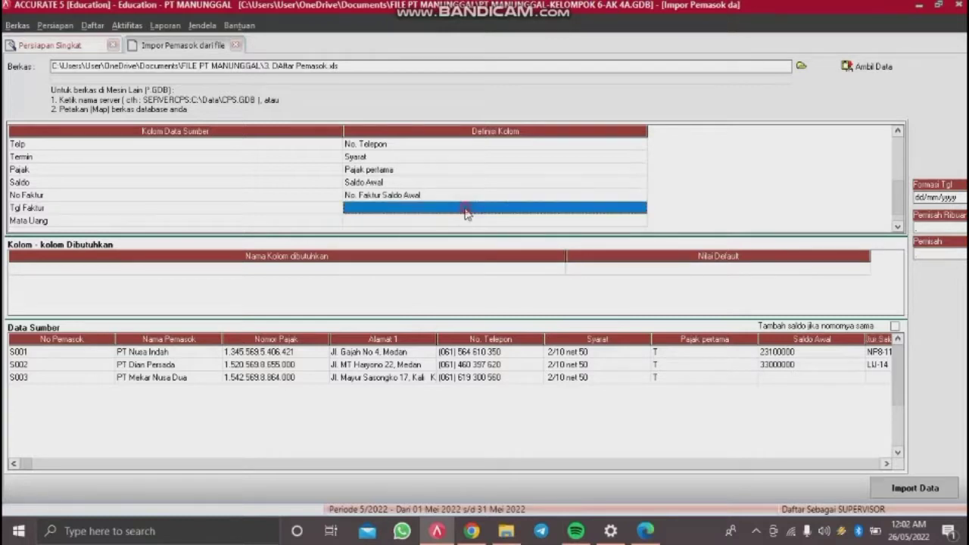
pyautogui.click(640, 208)
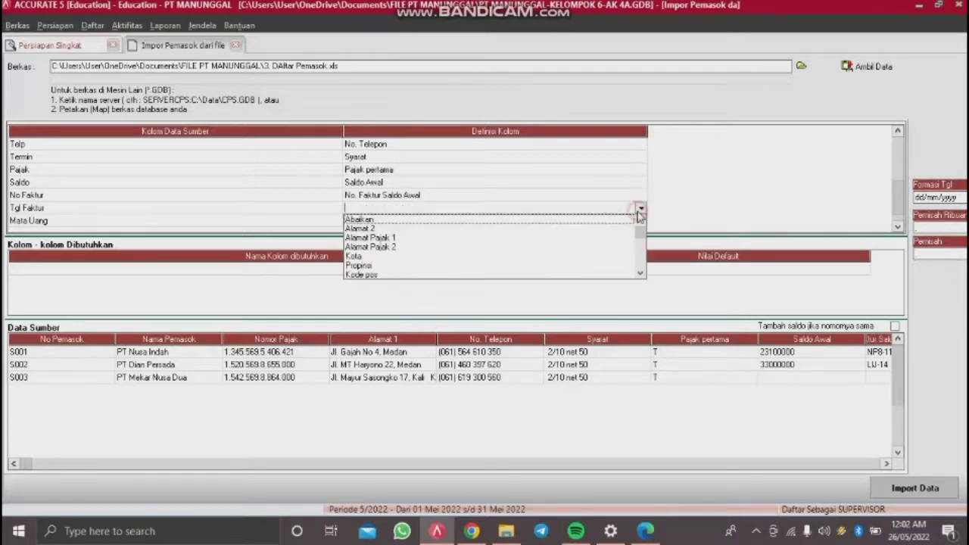
pyautogui.click(640, 274)
pyautogui.click(641, 275)
pyautogui.click(641, 274)
pyautogui.click(641, 274)
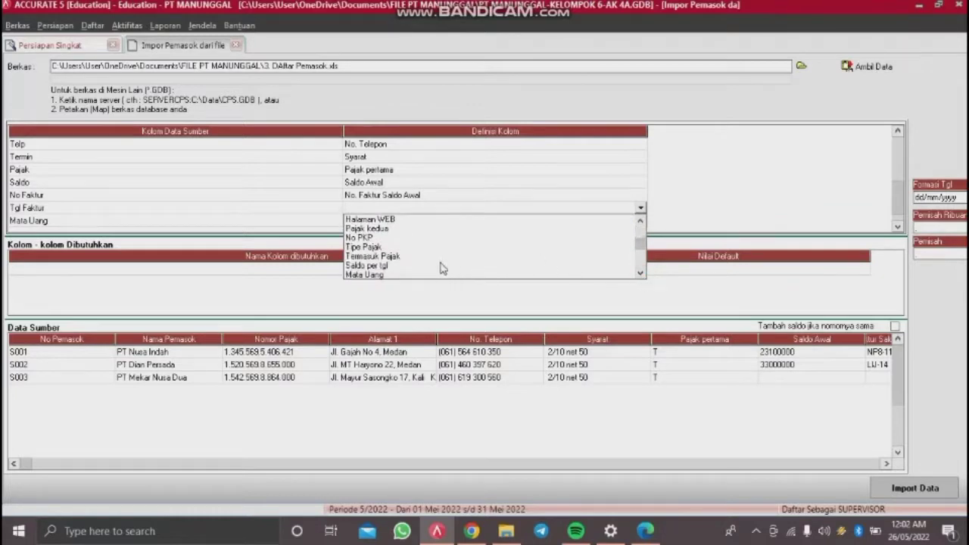
pyautogui.click(386, 266)
pyautogui.click(381, 269)
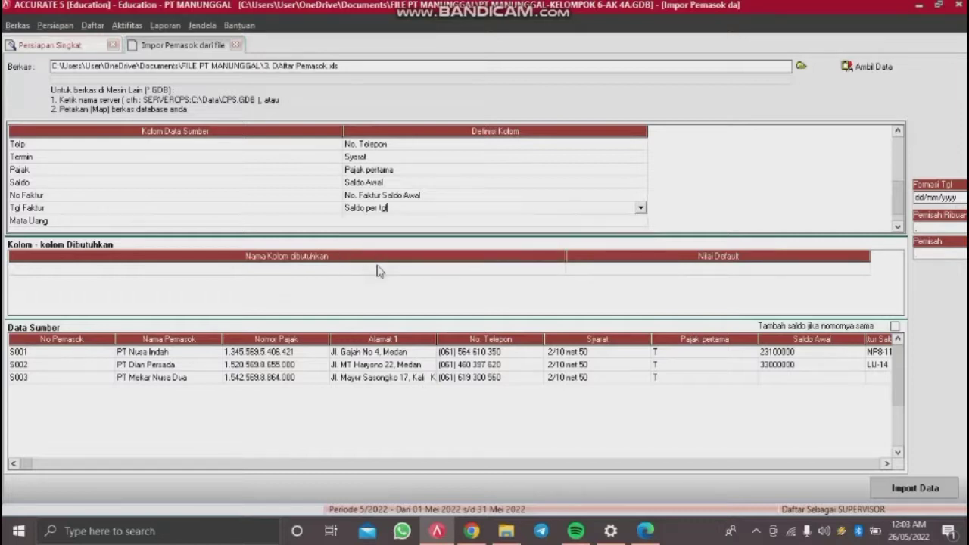
# Step: Map the Mata Uang column to Mata Uang
pyautogui.click(491, 222)
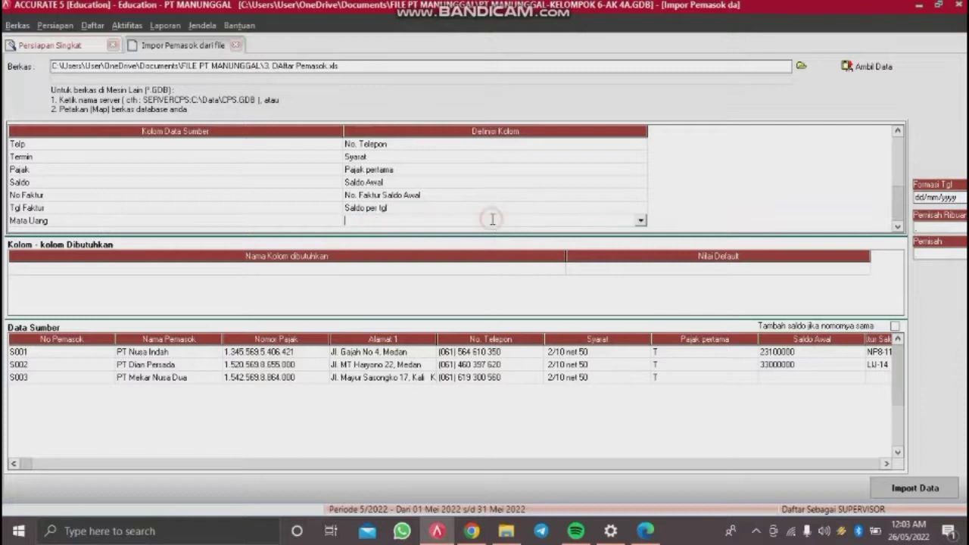
pyautogui.click(641, 220)
pyautogui.click(640, 287)
pyautogui.click(640, 287)
pyautogui.click(641, 287)
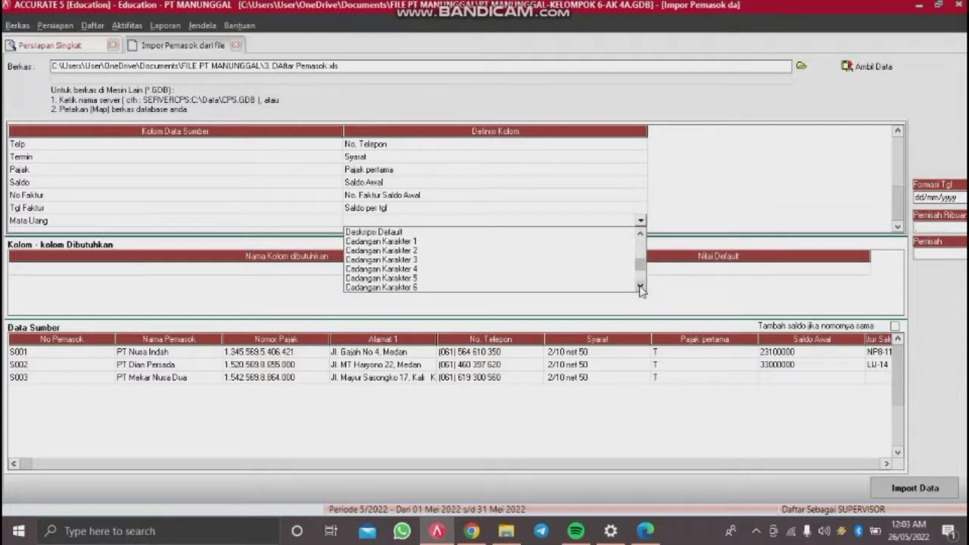
pyautogui.moveTo(642, 267); pyautogui.dragTo(646, 259)
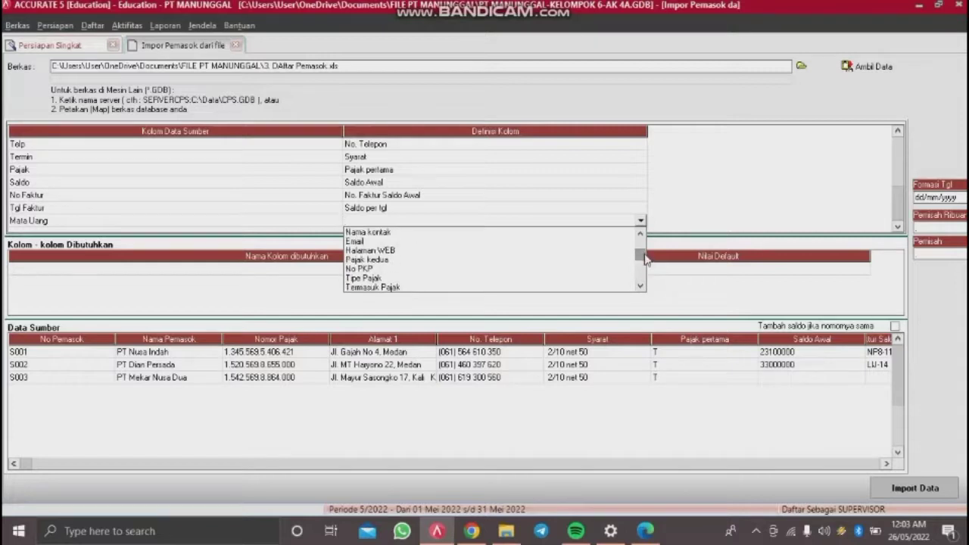
pyautogui.click(641, 234)
pyautogui.click(641, 234)
pyautogui.click(641, 234)
pyautogui.click(641, 234)
pyautogui.click(640, 234)
pyautogui.click(641, 234)
pyautogui.click(641, 234)
pyautogui.click(641, 286)
pyautogui.click(641, 286)
pyautogui.click(641, 287)
pyautogui.click(640, 286)
pyautogui.click(640, 286)
pyautogui.click(640, 287)
pyautogui.click(641, 286)
pyautogui.click(640, 286)
pyautogui.click(640, 287)
pyautogui.click(641, 286)
pyautogui.click(641, 286)
pyautogui.click(640, 286)
pyautogui.click(641, 286)
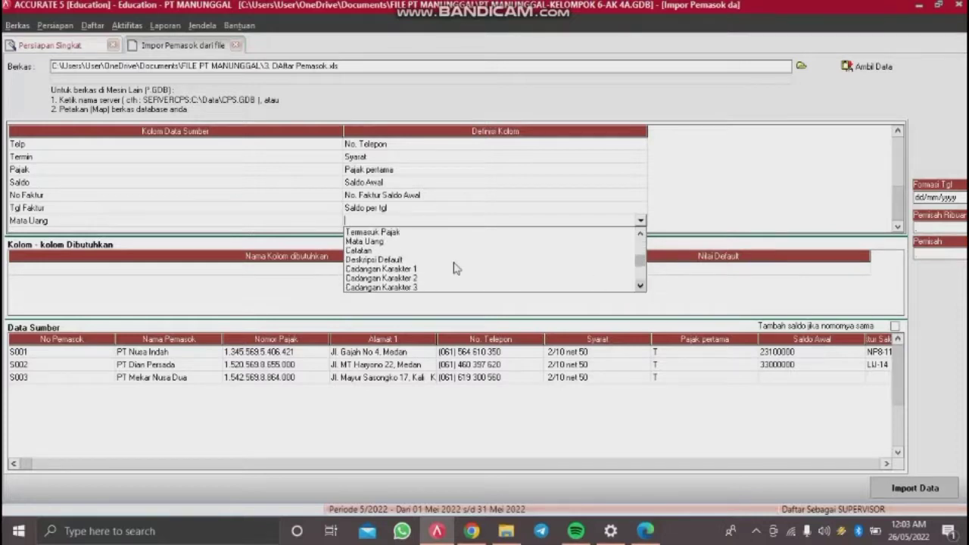
pyautogui.click(412, 242)
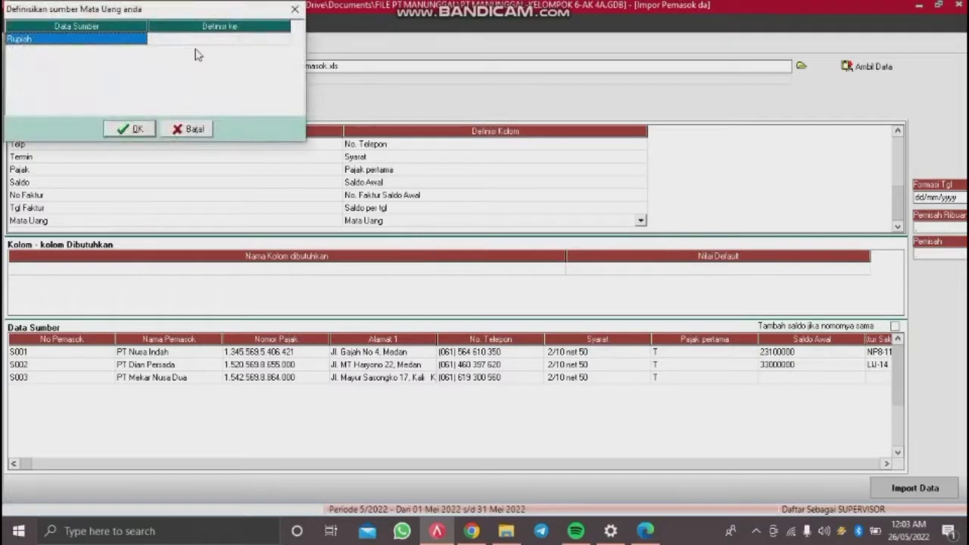
# Step: Define the file's Rupiah currency value as RUPIAH and scroll the column grid back to the top
pyautogui.click(212, 47)
pyautogui.click(210, 44)
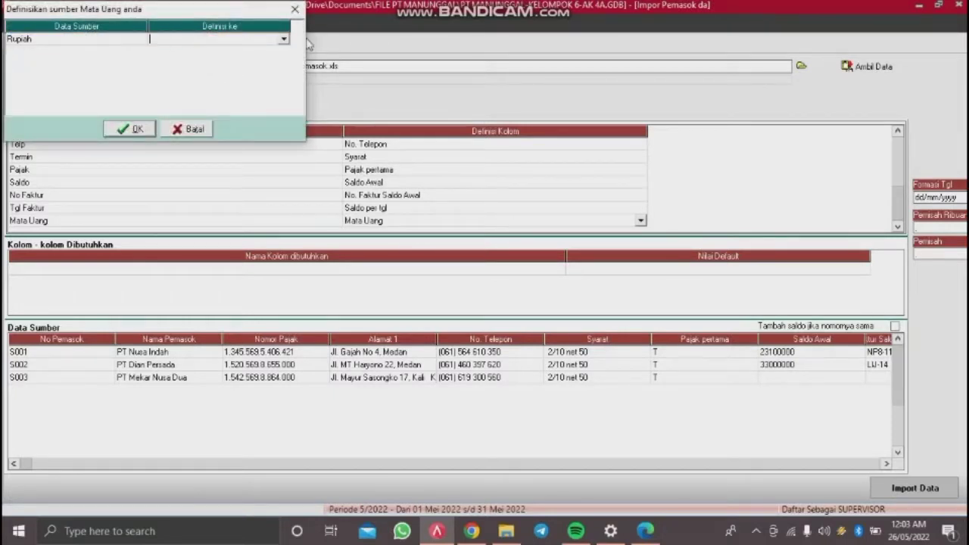
pyautogui.click(284, 42)
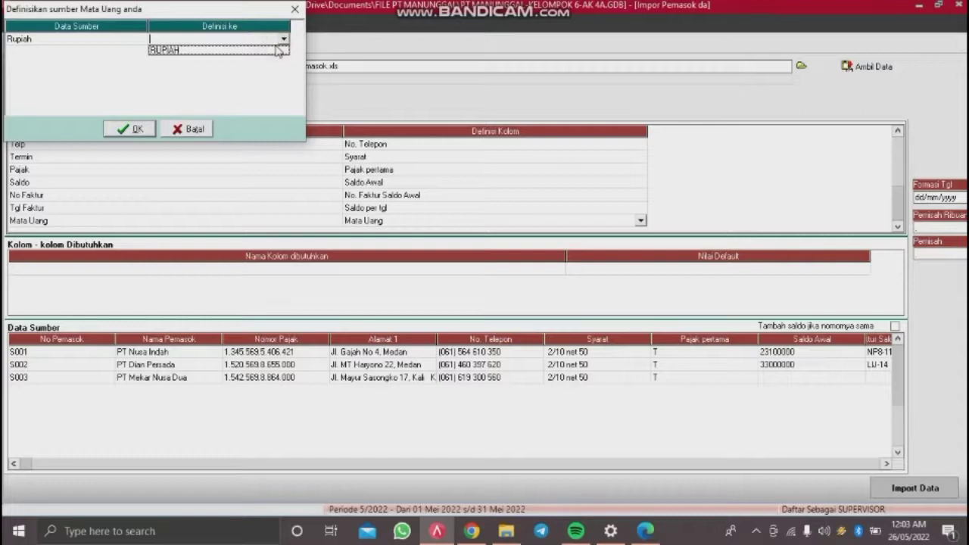
pyautogui.click(278, 50)
pyautogui.click(136, 130)
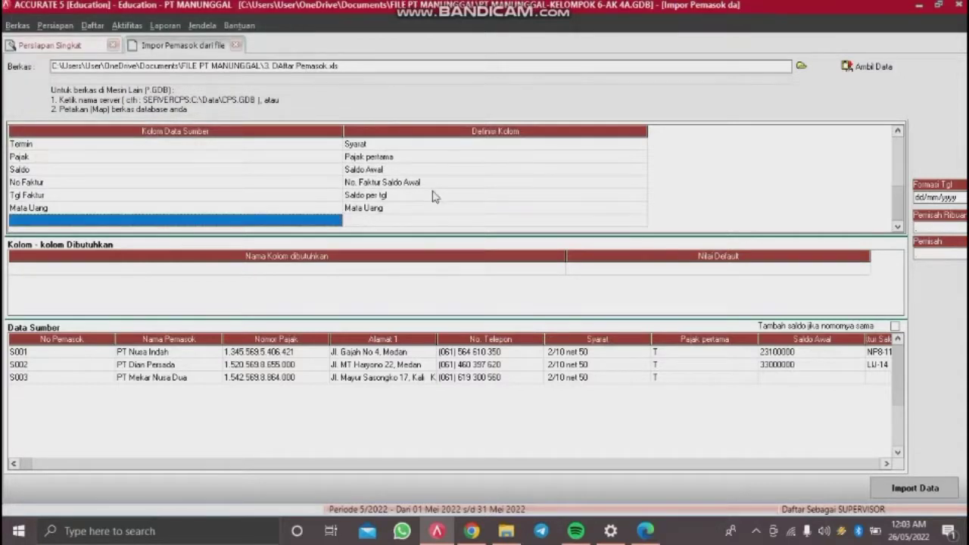
pyautogui.click(346, 271)
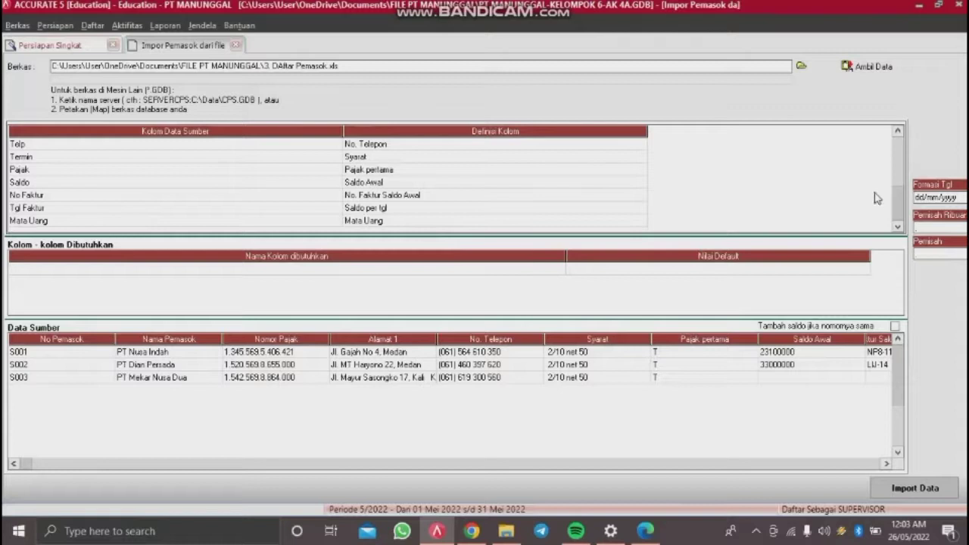
pyautogui.click(897, 215)
pyautogui.moveTo(898, 215); pyautogui.dragTo(899, 136)
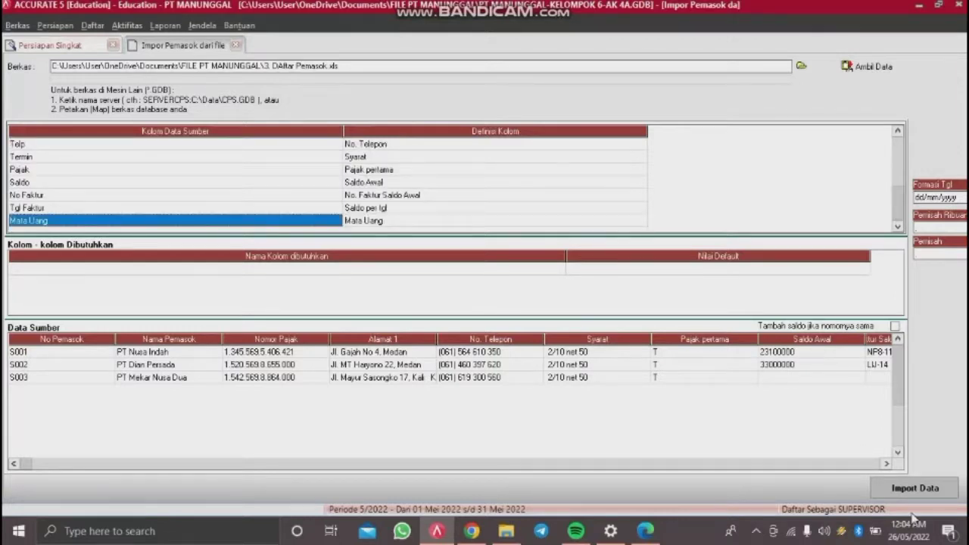
# Step: Import the three suppliers from the file and continue to the Proyek & Departemen step
pyautogui.click(915, 489)
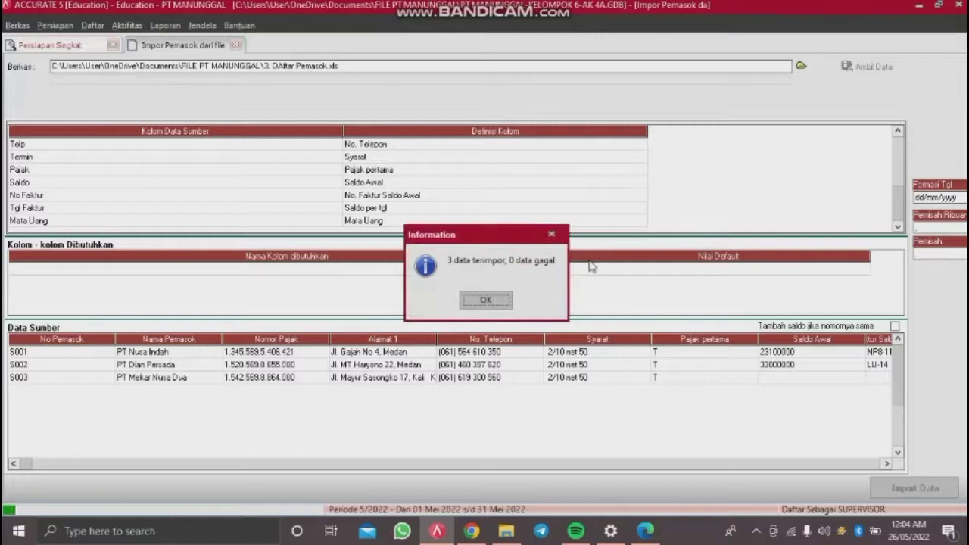
pyautogui.click(503, 301)
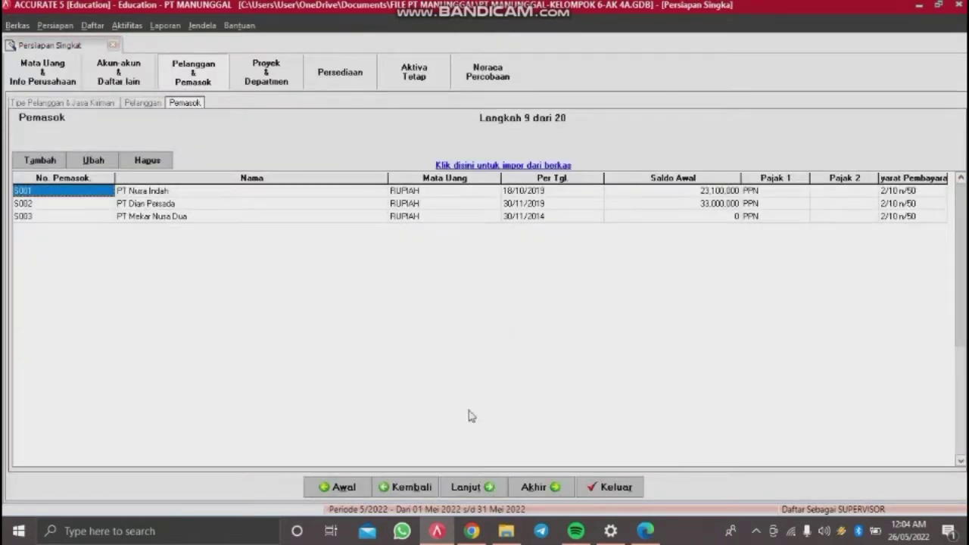
pyautogui.click(479, 486)
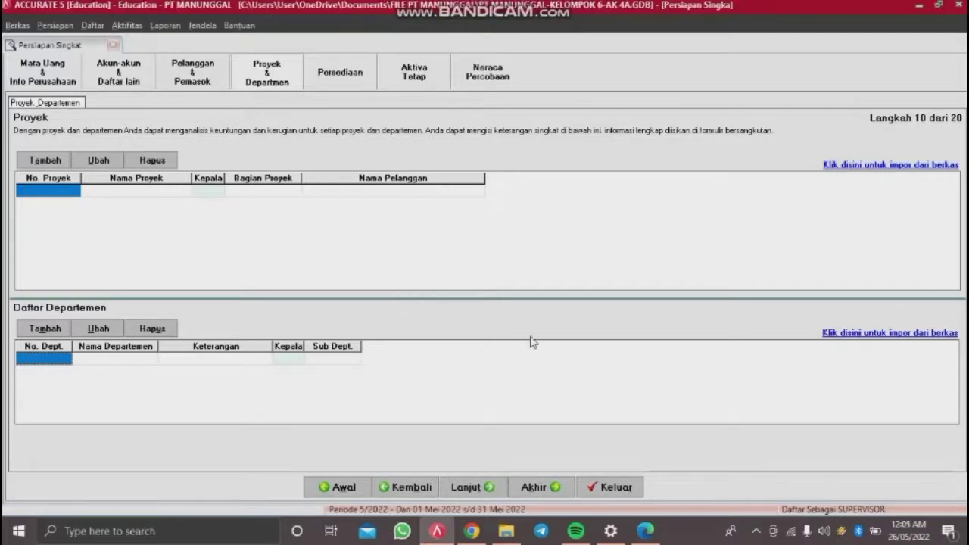
# Step: Skip past Proyek & Departemen and Gudang to the Akun Default Barang step
pyautogui.click(472, 487)
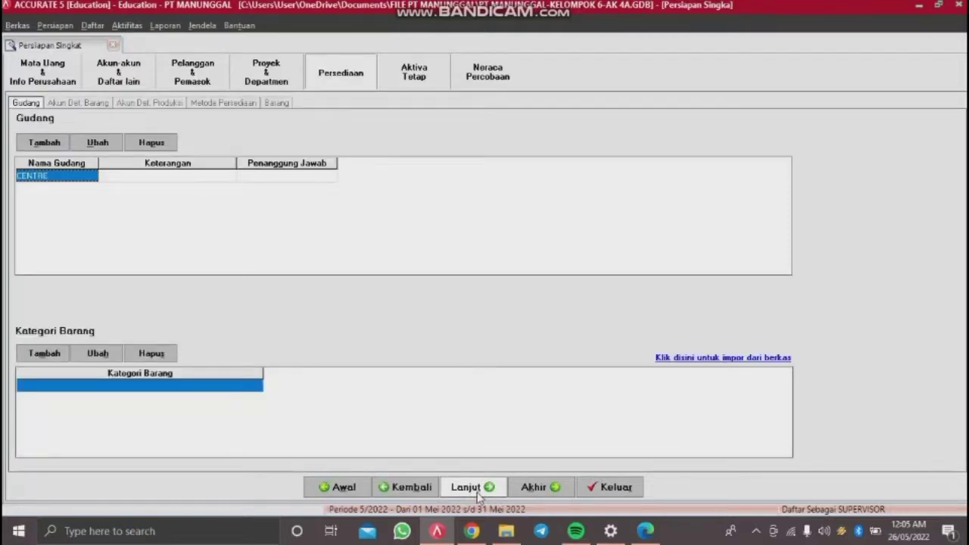
pyautogui.click(474, 488)
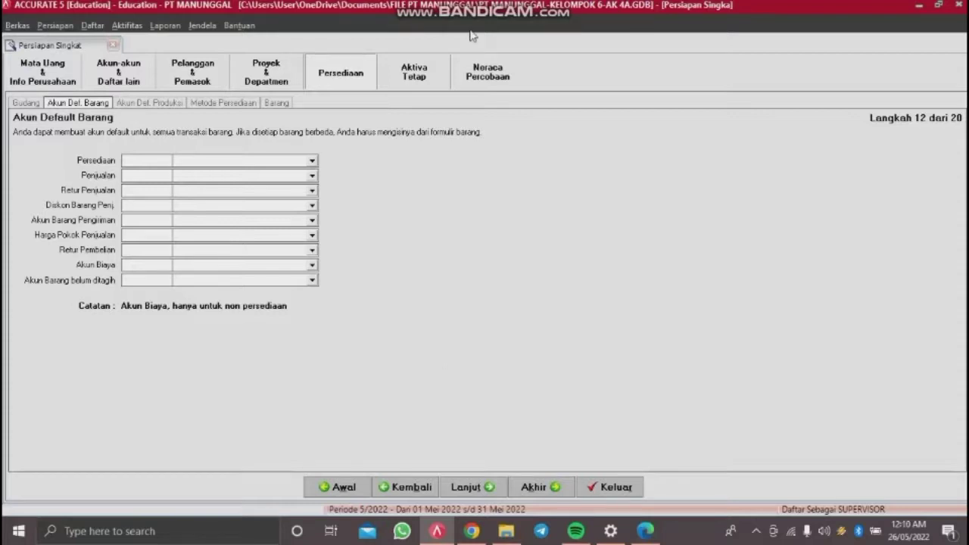
# Step: Set inventory 11310, sales 41100, sales return 42400, sales discount 42300 and shipment 11315 (Good In Transit)
pyautogui.click(251, 163)
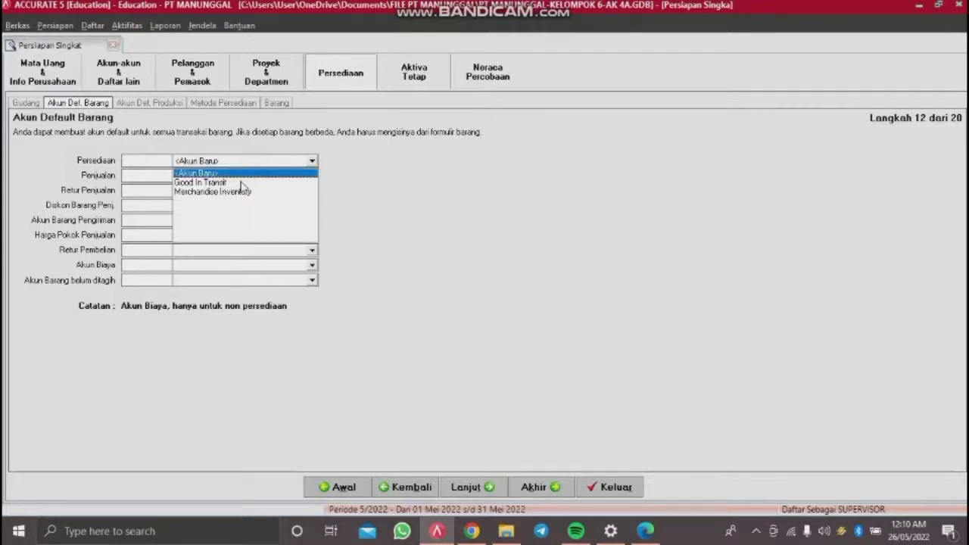
pyautogui.click(240, 192)
pyautogui.click(265, 176)
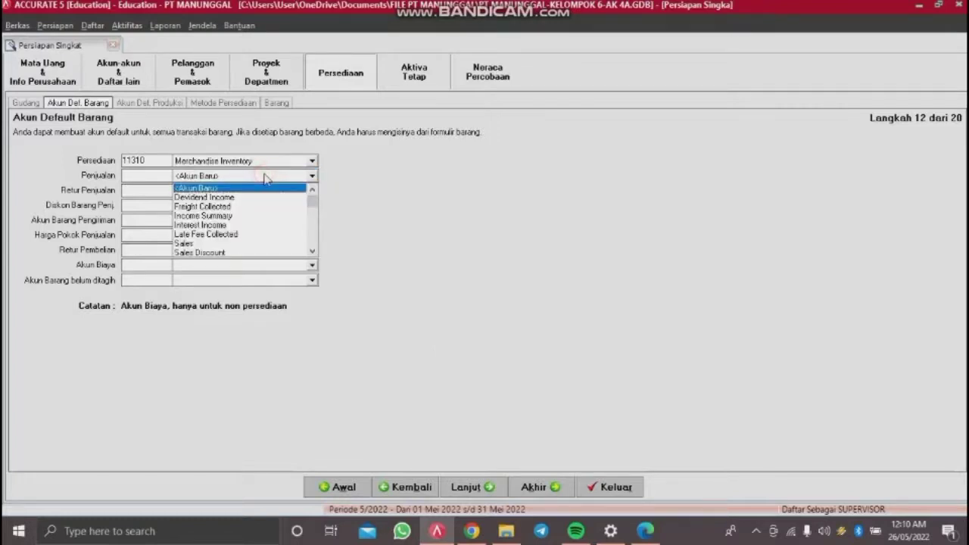
pyautogui.click(222, 244)
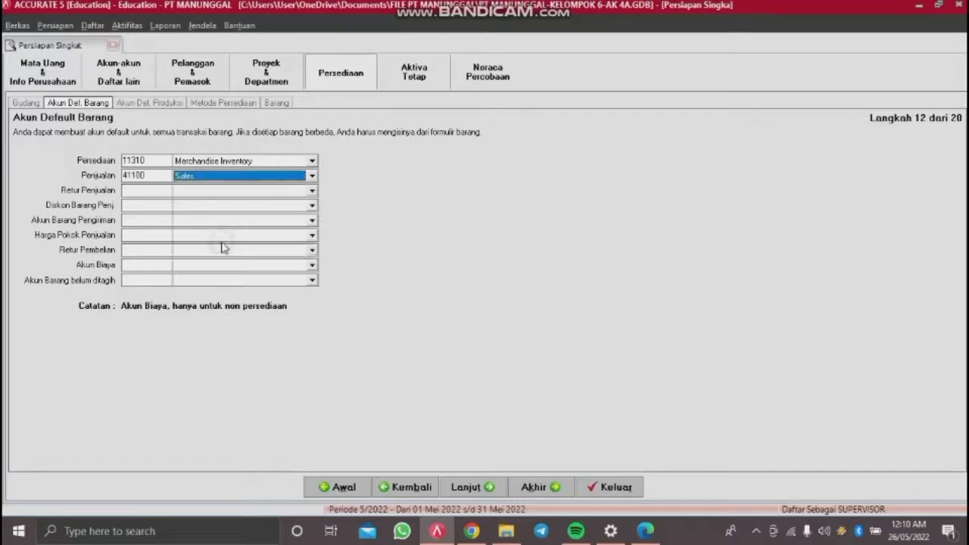
pyautogui.click(268, 191)
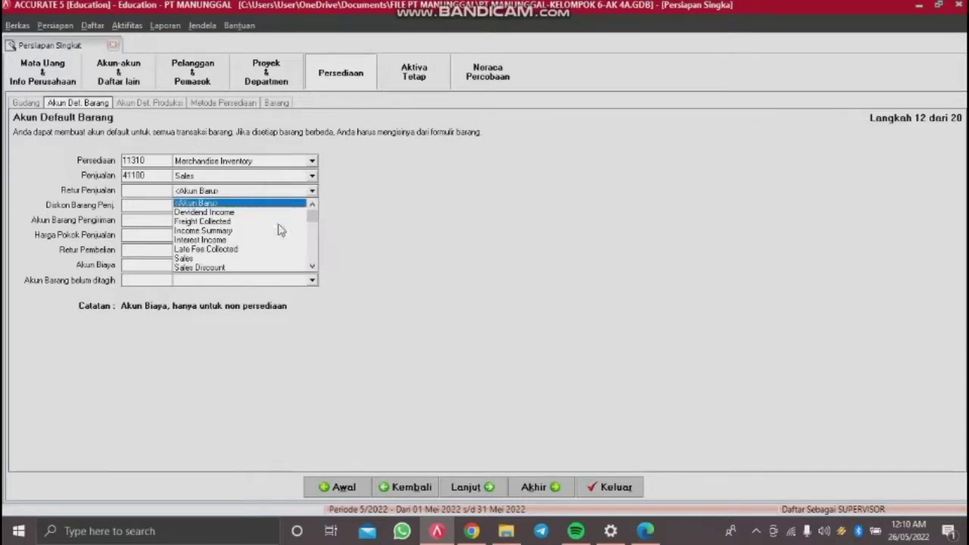
pyautogui.click(312, 267)
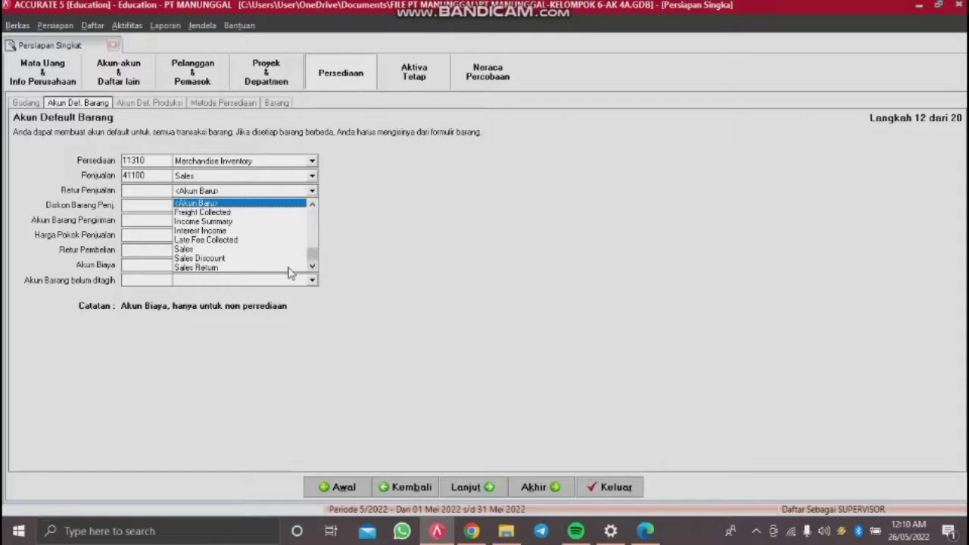
pyautogui.click(290, 268)
pyautogui.click(294, 206)
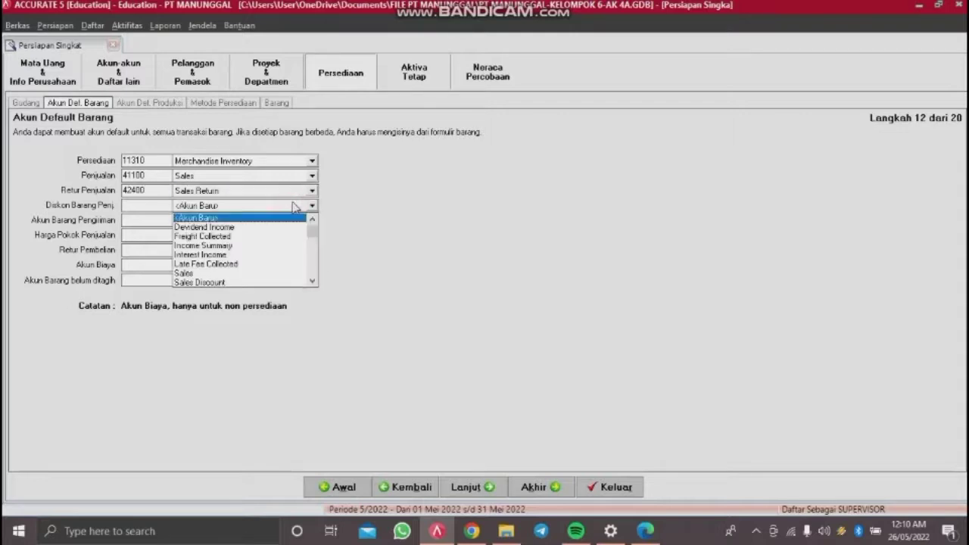
pyautogui.click(290, 280)
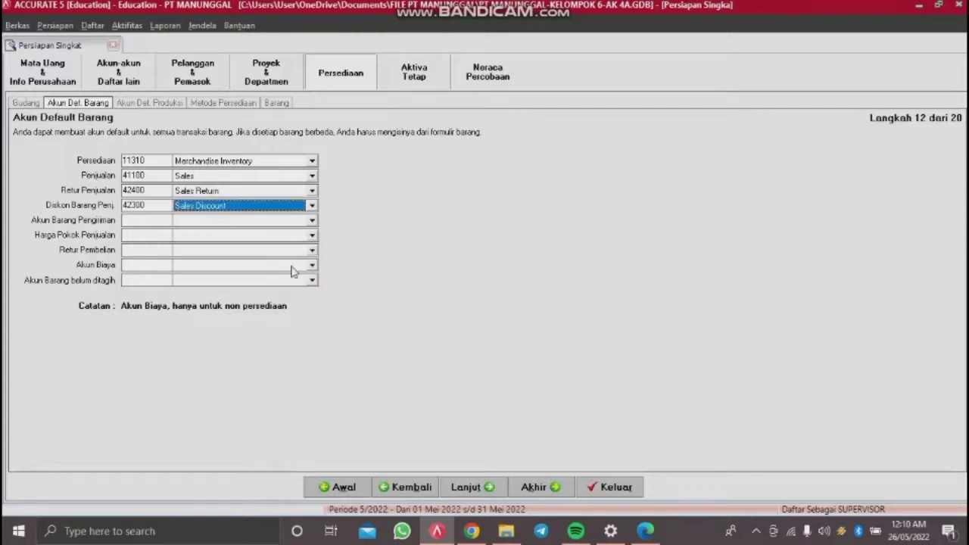
pyautogui.click(301, 221)
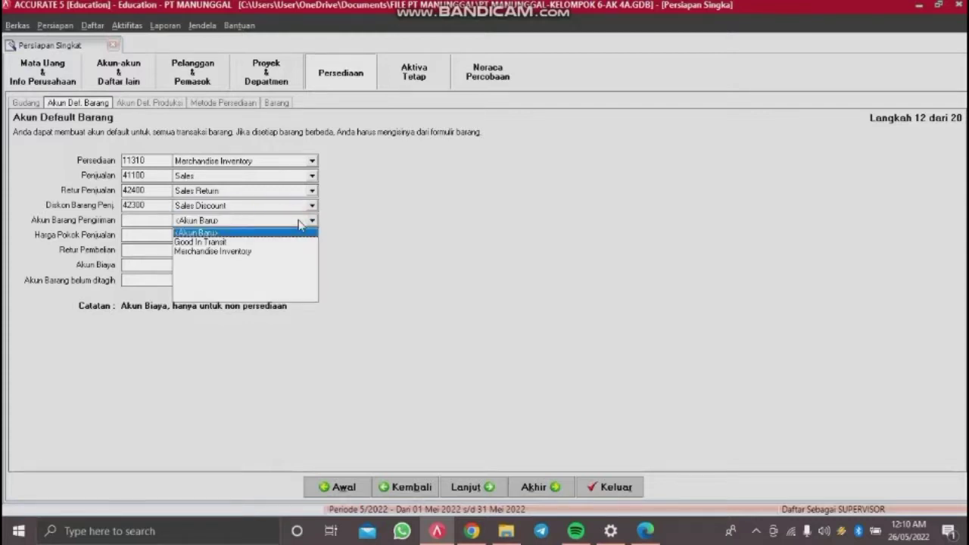
pyautogui.click(272, 242)
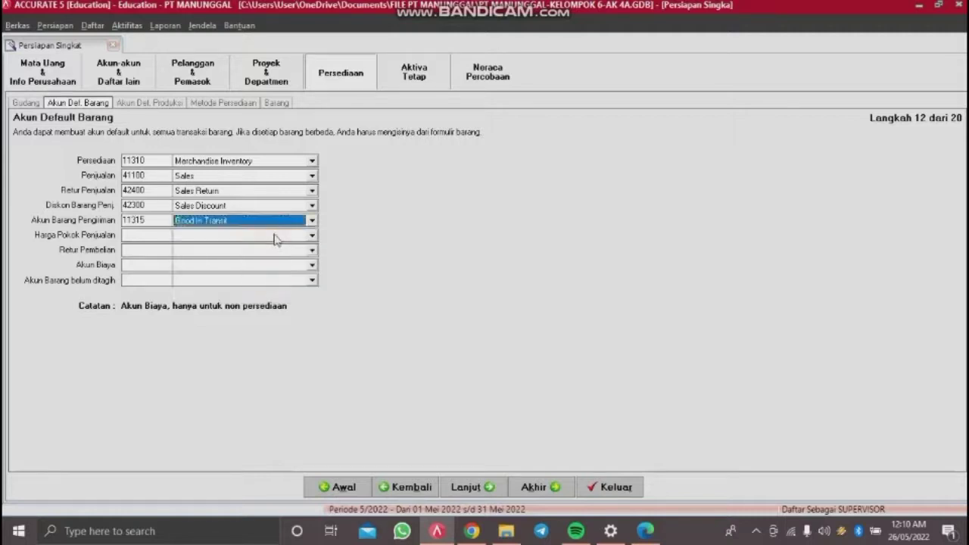
# Step: Set cost of sales 51100, purchase return 11310, expense 52000 (Freight Paid) and unbilled goods 21214
pyautogui.click(275, 237)
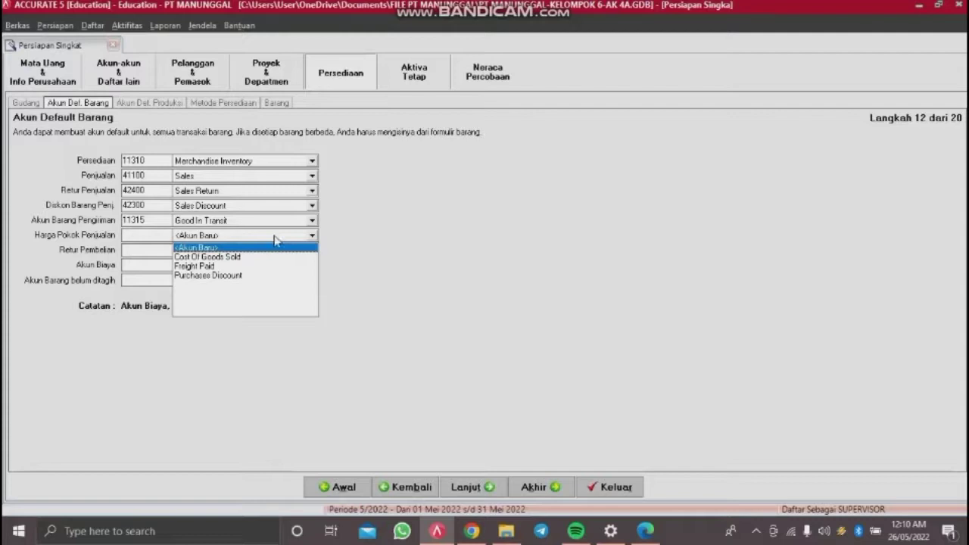
pyautogui.click(255, 258)
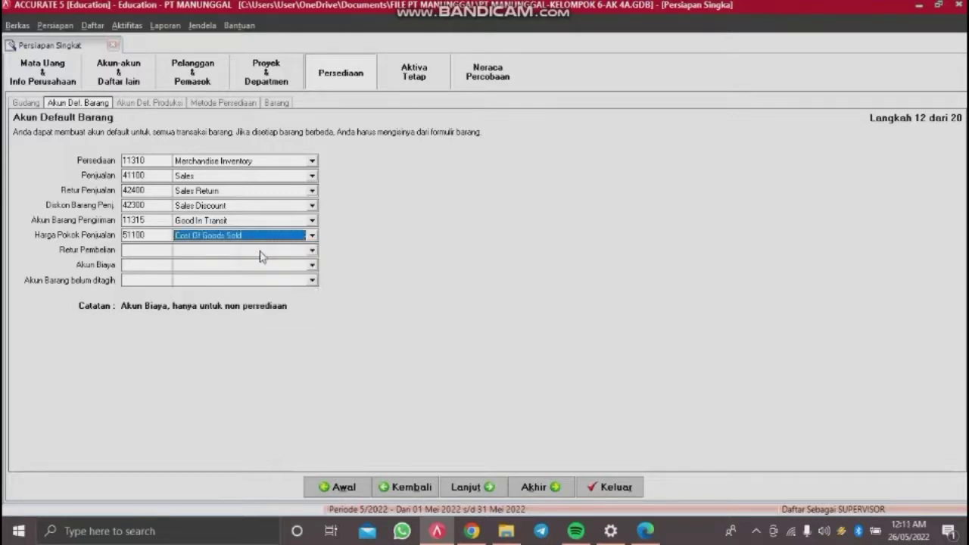
pyautogui.click(264, 250)
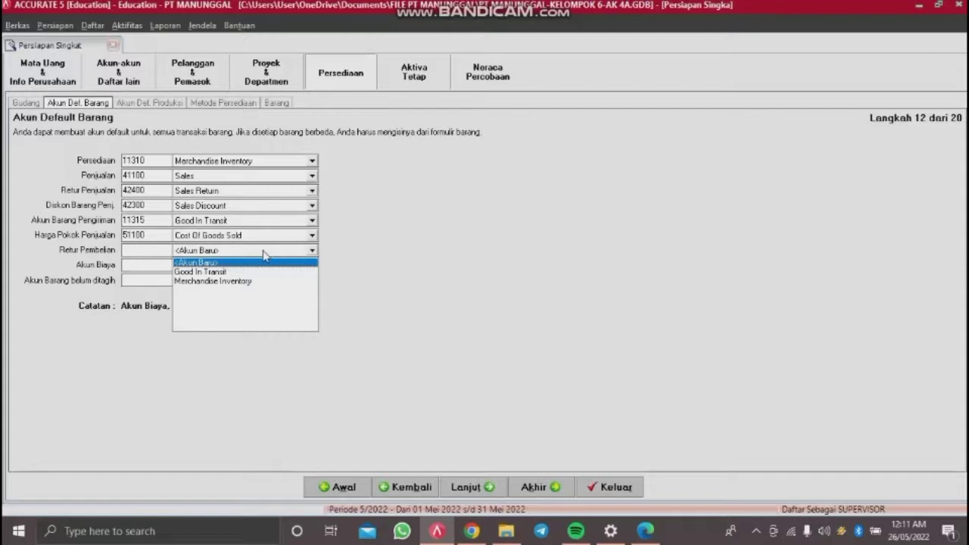
pyautogui.click(256, 281)
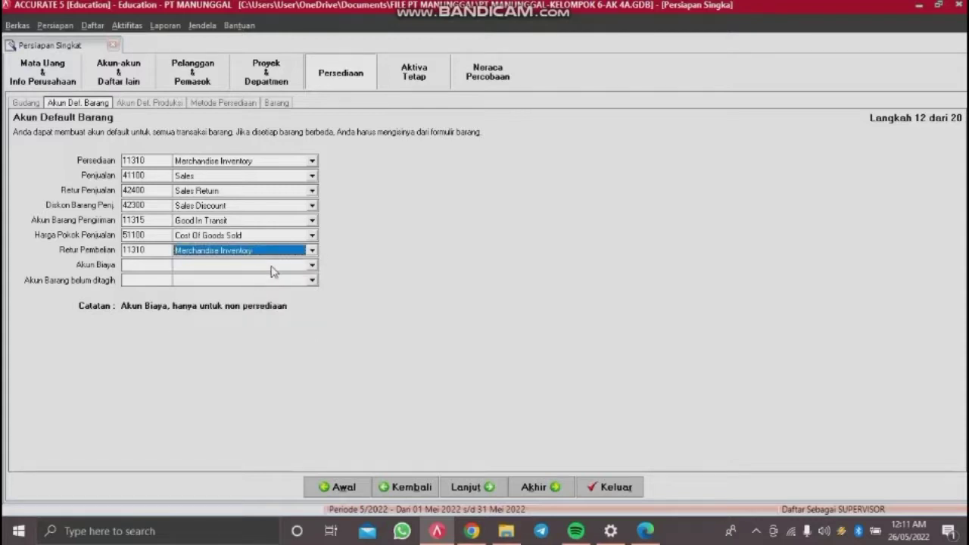
pyautogui.click(272, 267)
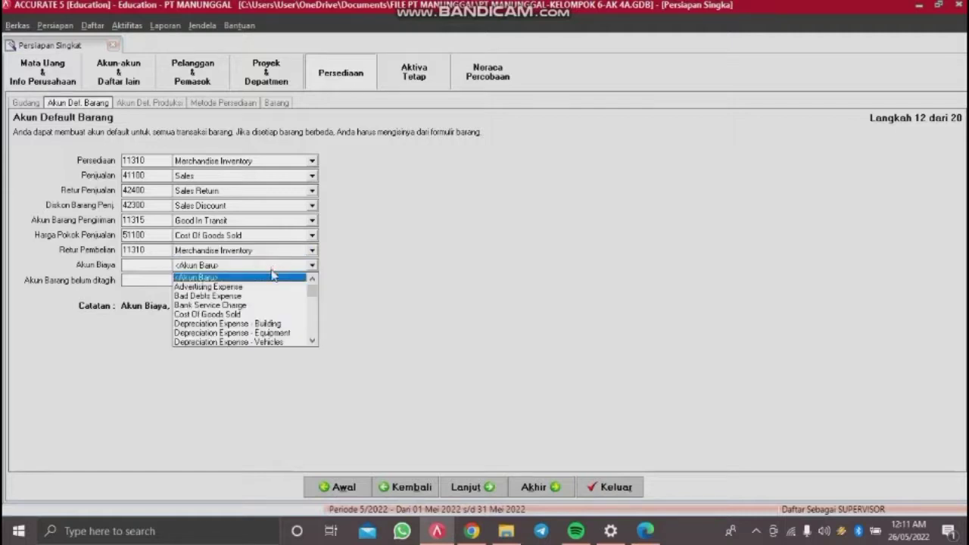
pyautogui.click(312, 341)
pyautogui.click(312, 341)
pyautogui.click(312, 341)
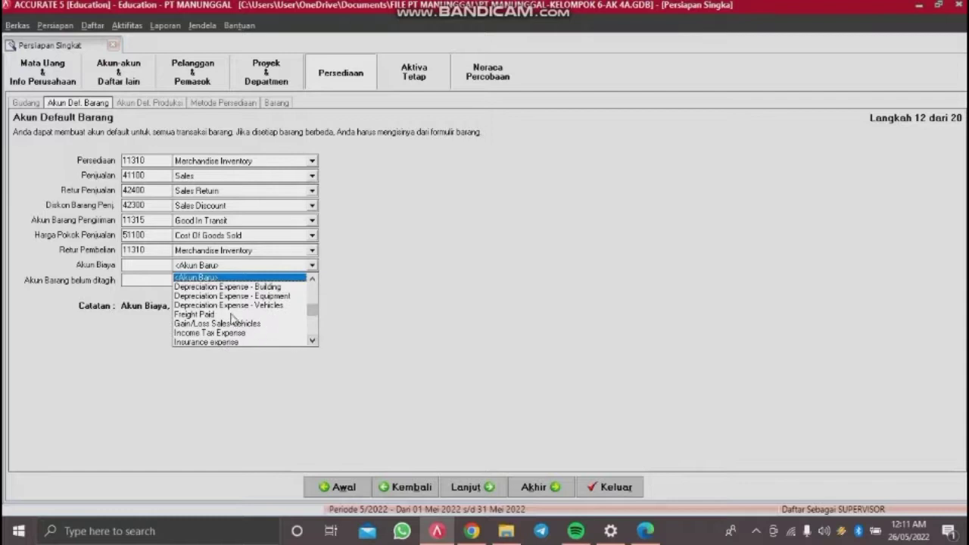
pyautogui.click(233, 323)
pyautogui.click(265, 281)
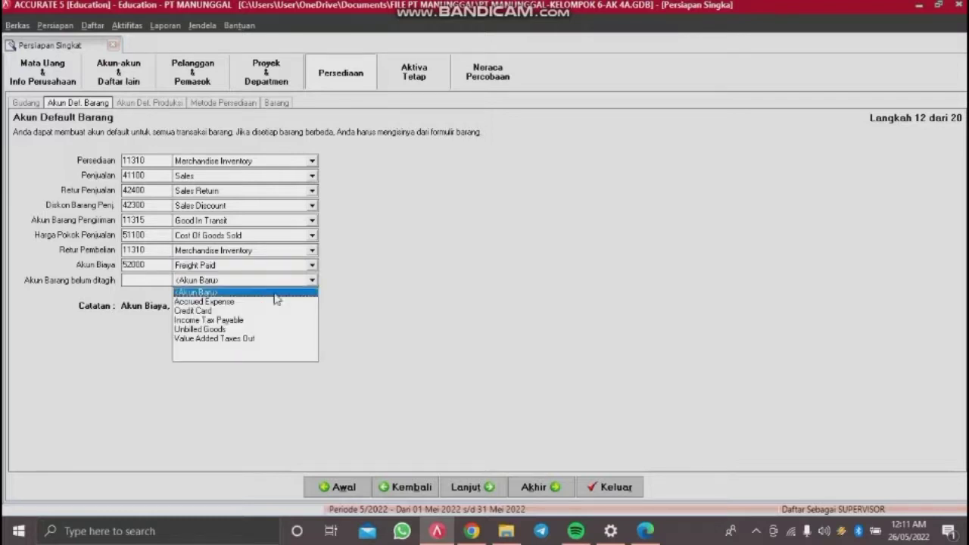
pyautogui.click(224, 331)
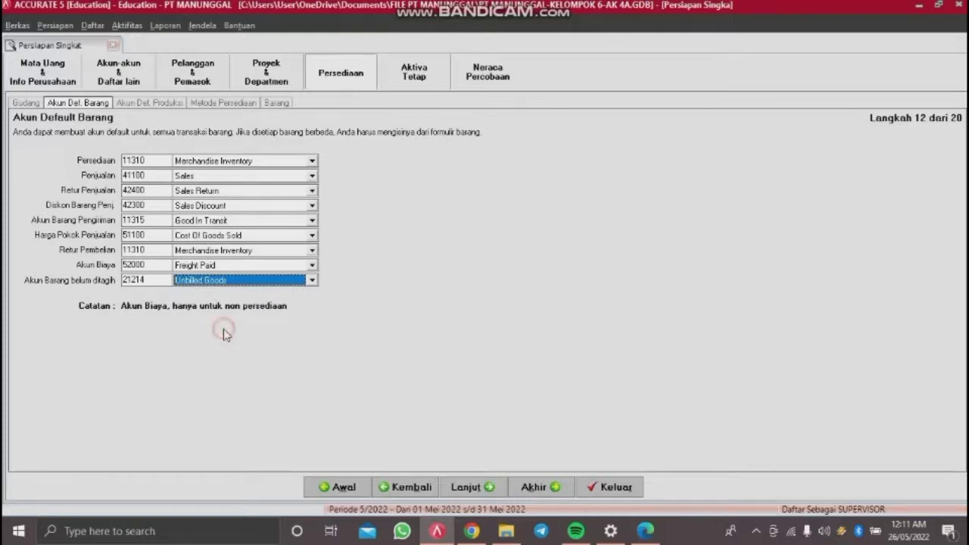
pyautogui.click(476, 487)
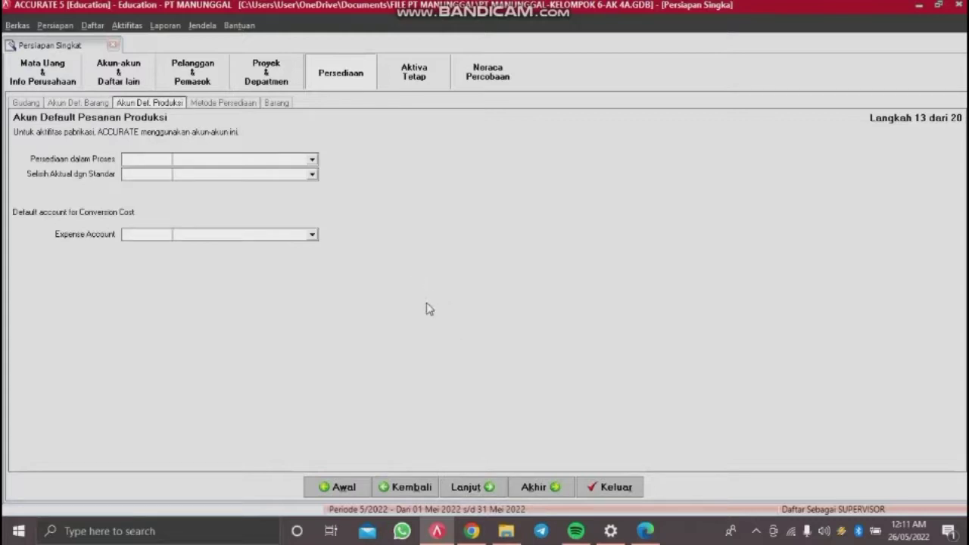
# Step: Leave production accounts empty, choose First In First Out (FIFO) costing, and continue to Informasi Barang
pyautogui.click(466, 486)
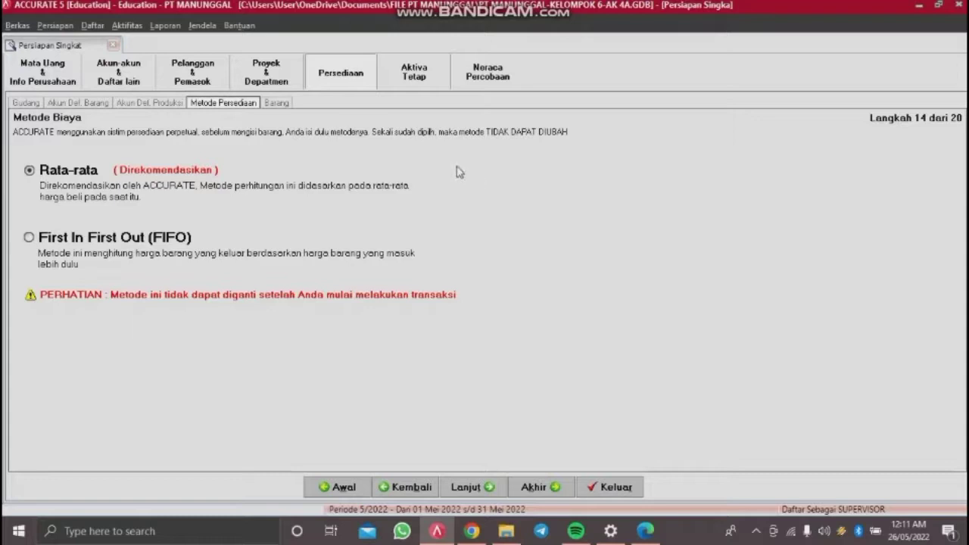
pyautogui.click(44, 242)
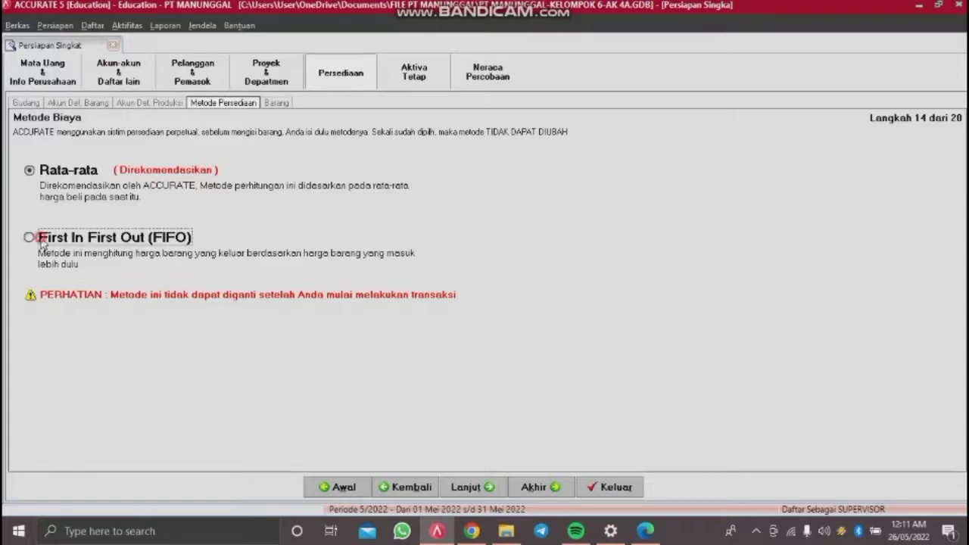
pyautogui.click(465, 488)
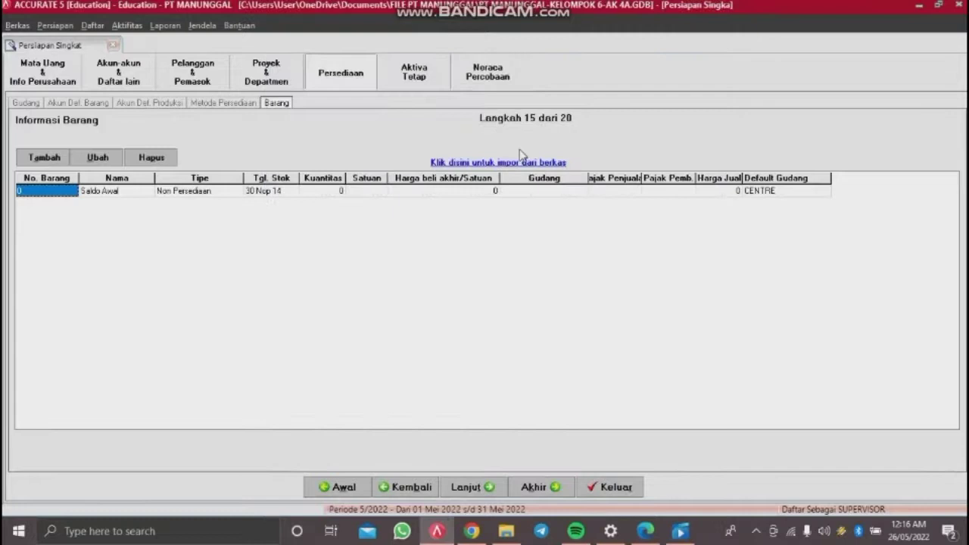
# Step: Choose the Excel file 4. Daftar Persediaan.xls as the item import source
pyautogui.click(521, 164)
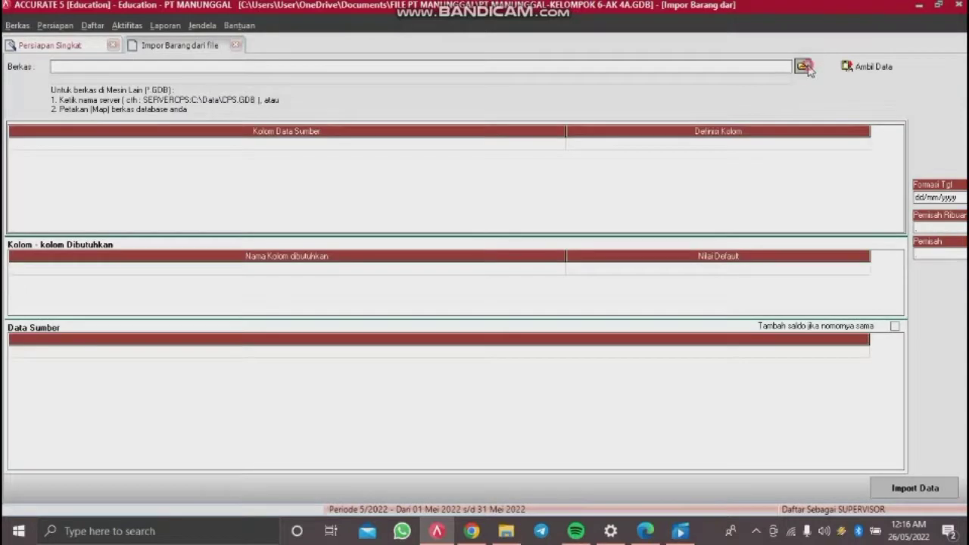
pyautogui.click(804, 67)
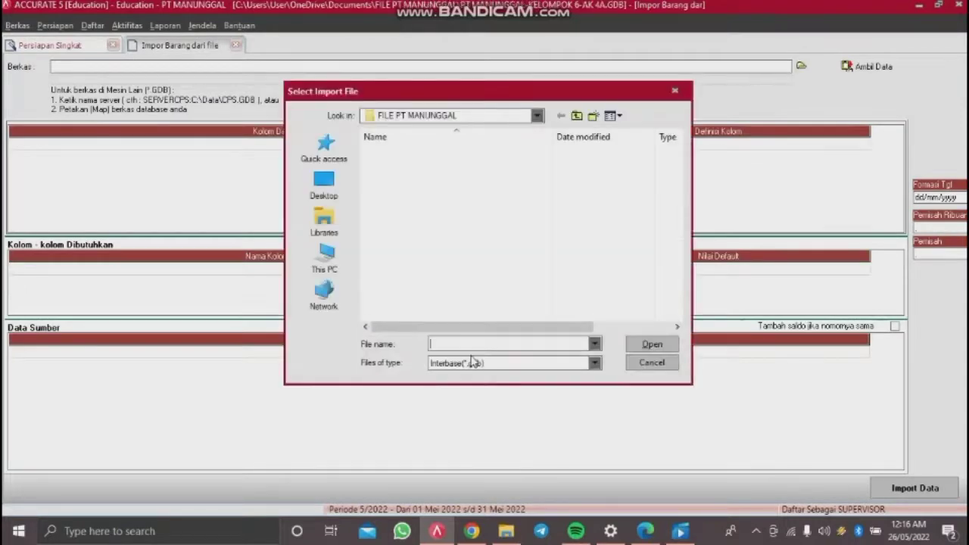
pyautogui.click(472, 363)
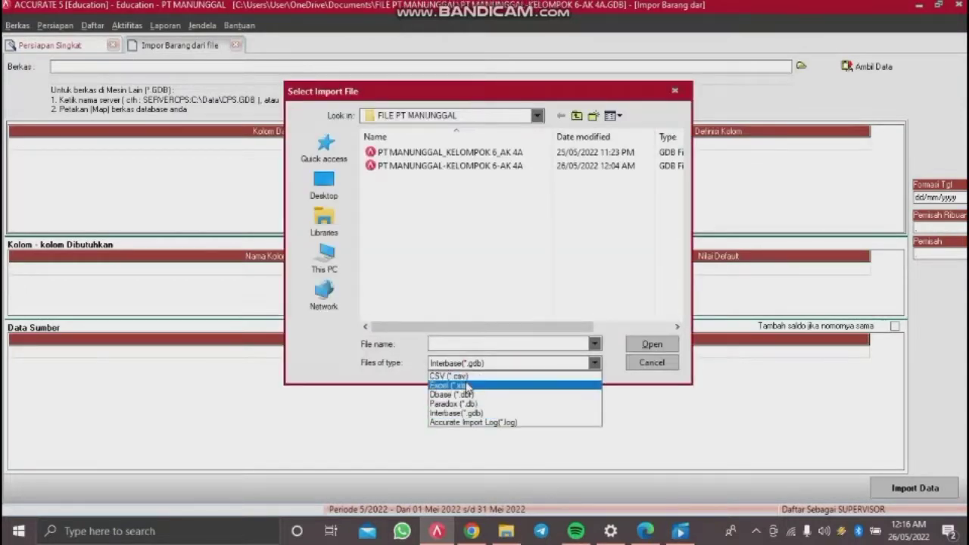
pyautogui.click(464, 386)
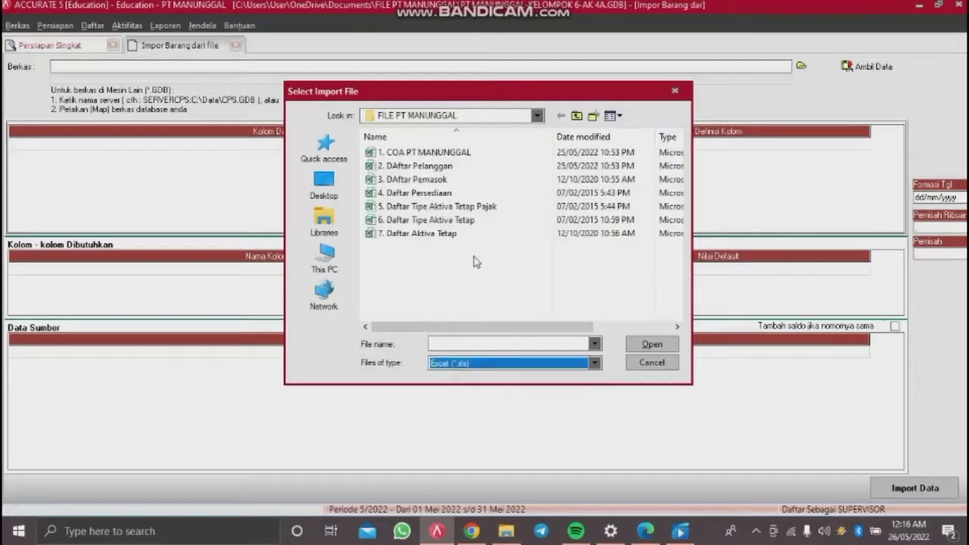
pyautogui.doubleClick(457, 196)
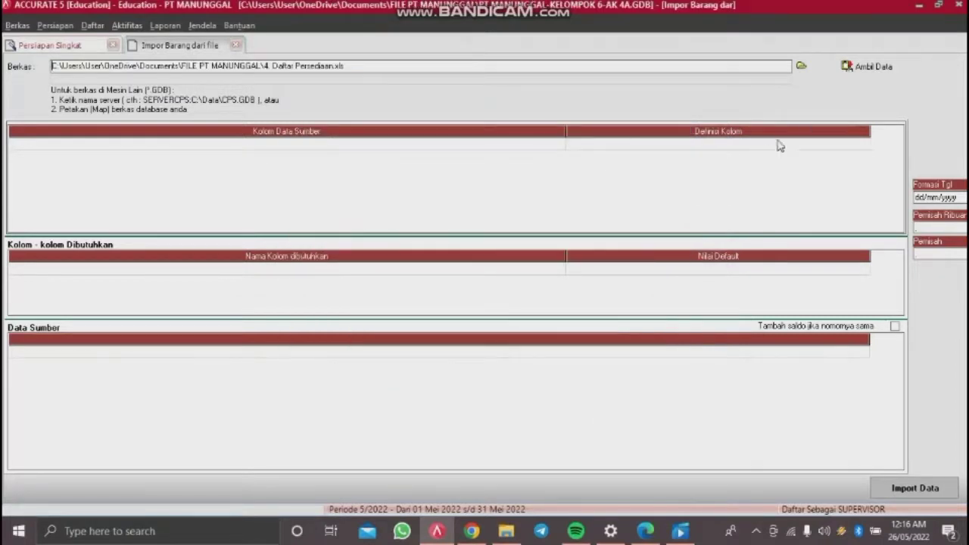
pyautogui.click(860, 70)
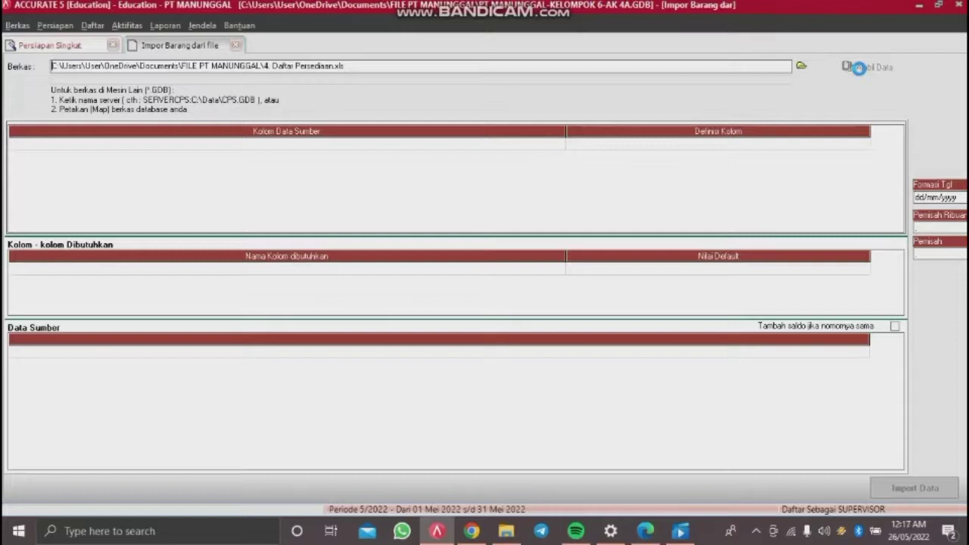
# Step: Load the spreadsheet's columns, delete the No. header row, and narrow the Kolom Data Sumber column
pyautogui.click(858, 68)
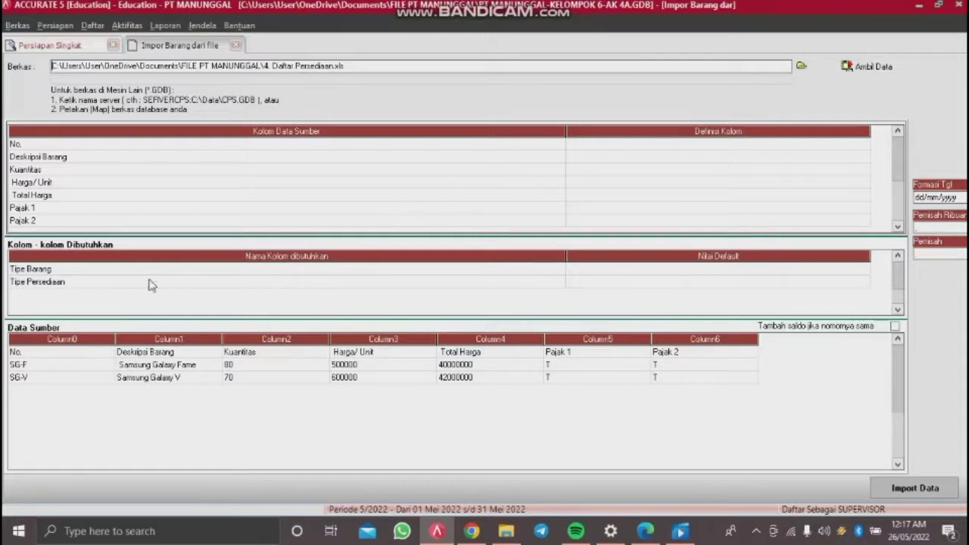
pyautogui.rightClick(105, 353)
pyautogui.click(122, 379)
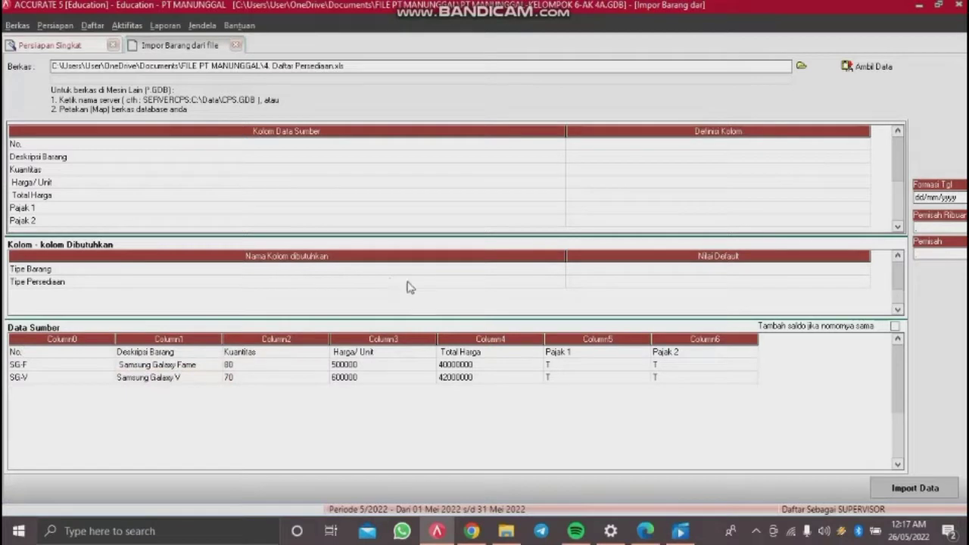
pyautogui.click(457, 301)
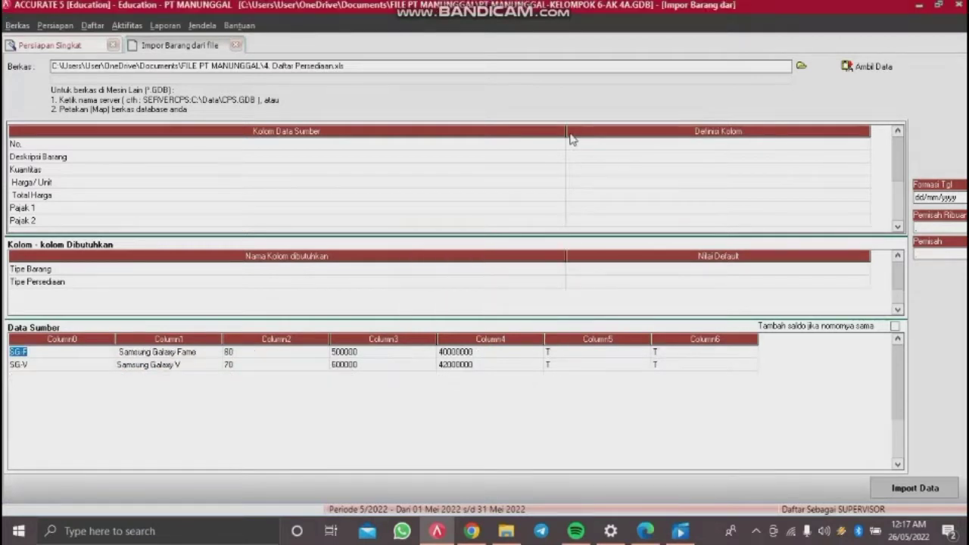
pyautogui.moveTo(565, 131); pyautogui.dragTo(293, 131)
# Step: Map No. to No. Barang, Deskripsi Barang to Deskripsi Barang, and Kuantitas to Kuantitas
pyautogui.click(506, 143)
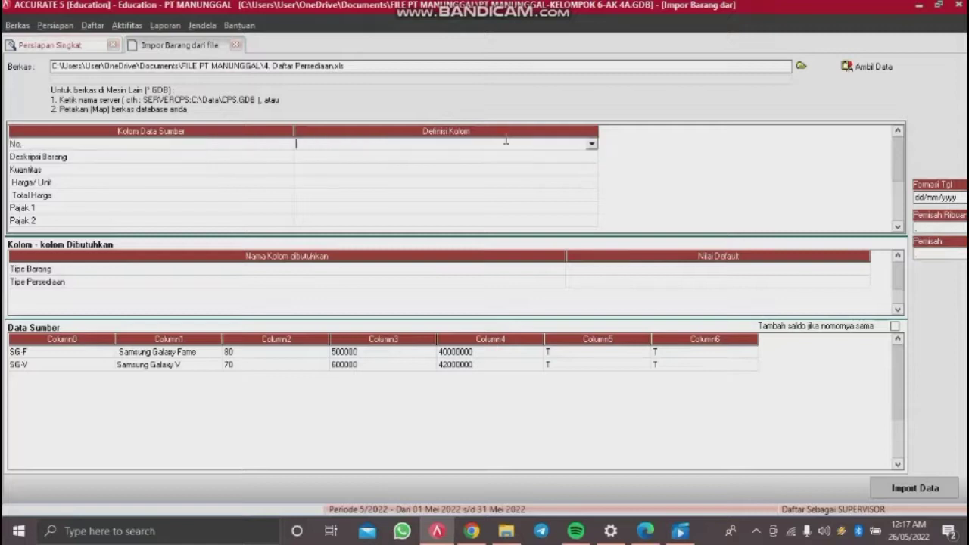
pyautogui.click(591, 144)
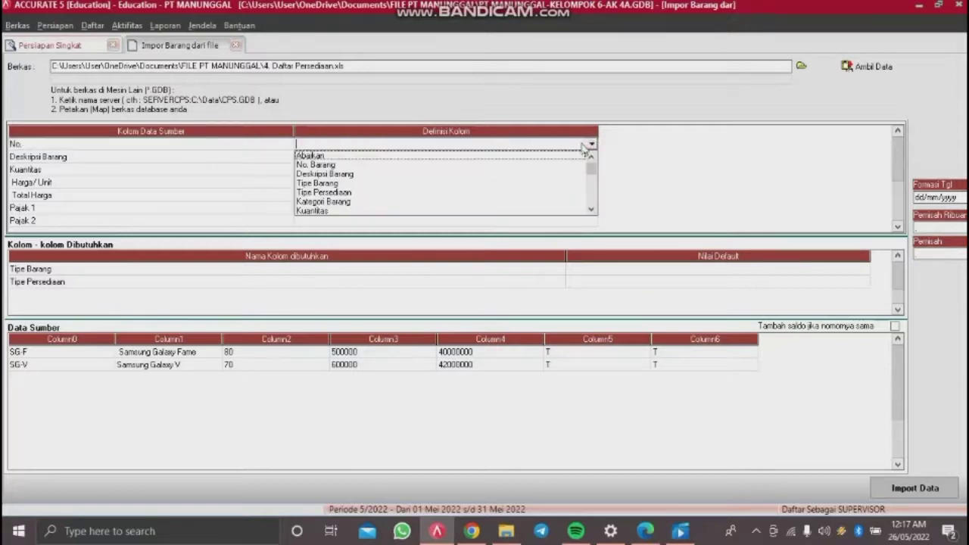
pyautogui.click(415, 165)
pyautogui.click(443, 157)
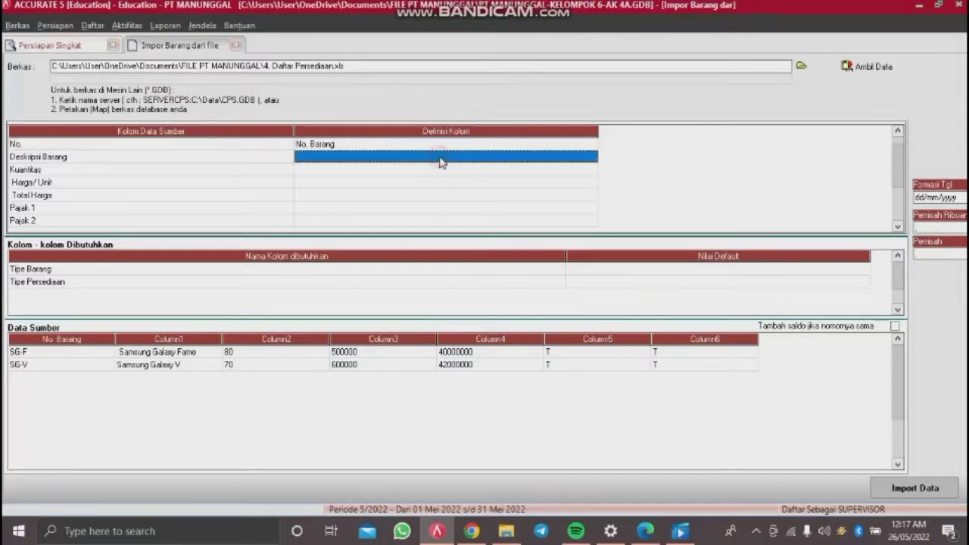
pyautogui.click(591, 156)
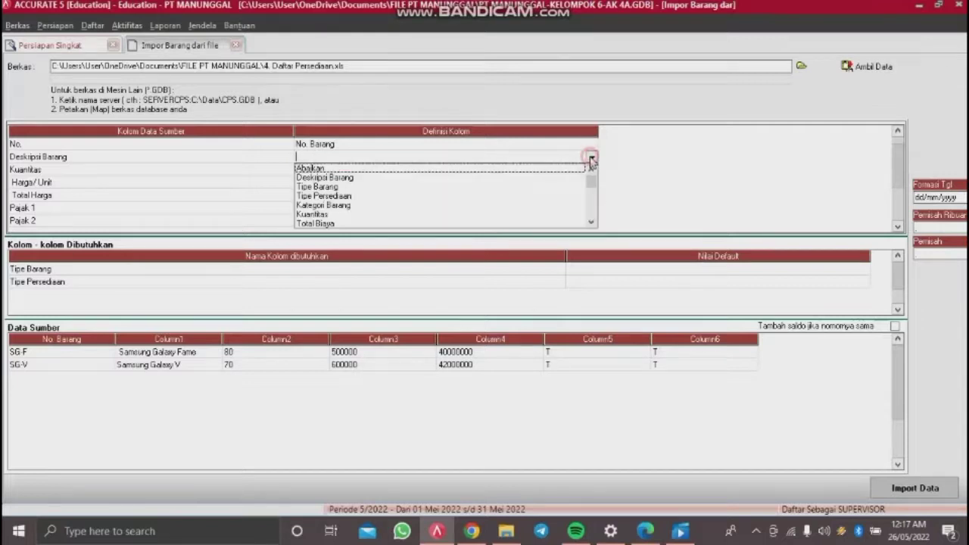
pyautogui.click(369, 178)
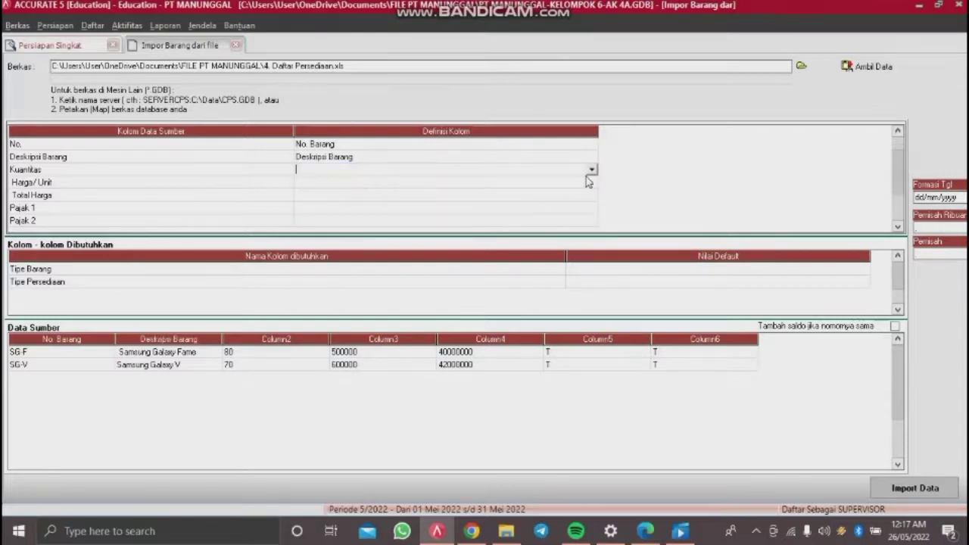
pyautogui.click(591, 170)
pyautogui.click(337, 217)
# Step: Map Harga/ Unit to Def. Harga Jual 1 and Total Harga to Total Biaya
pyautogui.click(371, 186)
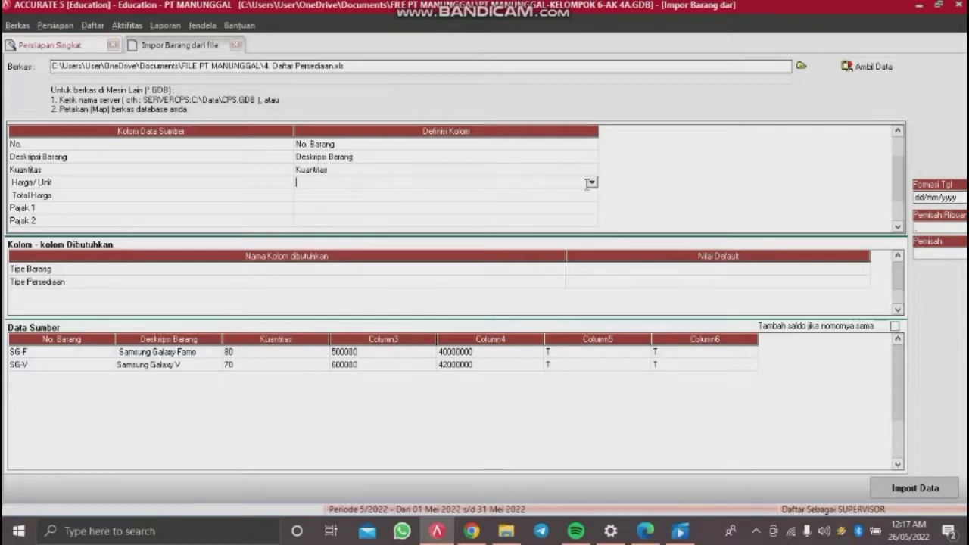
pyautogui.click(591, 182)
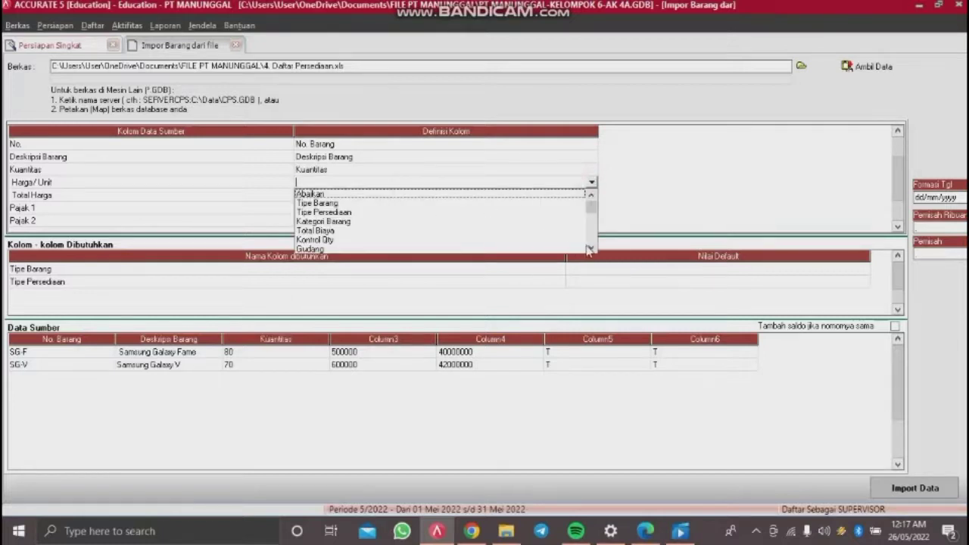
pyautogui.moveTo(590, 250); pyautogui.dragTo(591, 252)
pyautogui.click(377, 215)
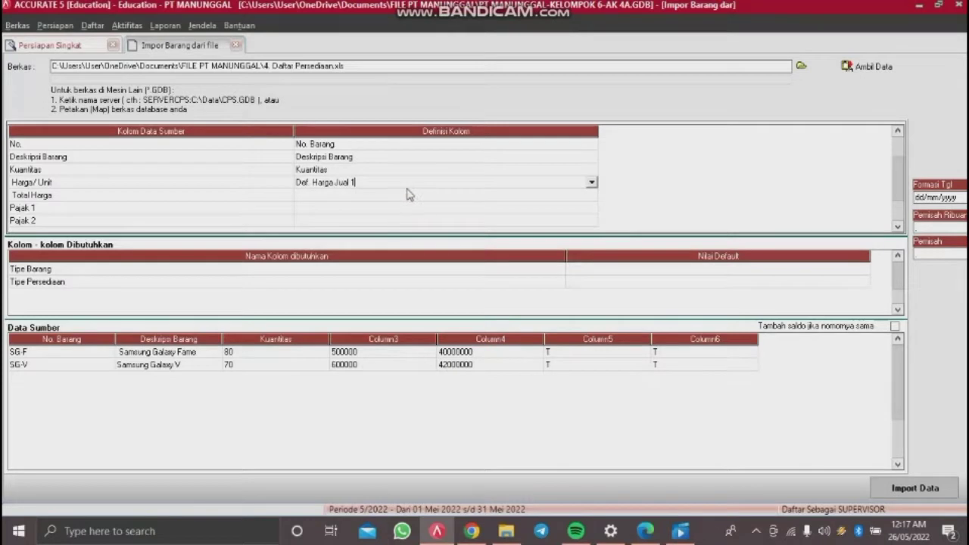
pyautogui.click(407, 196)
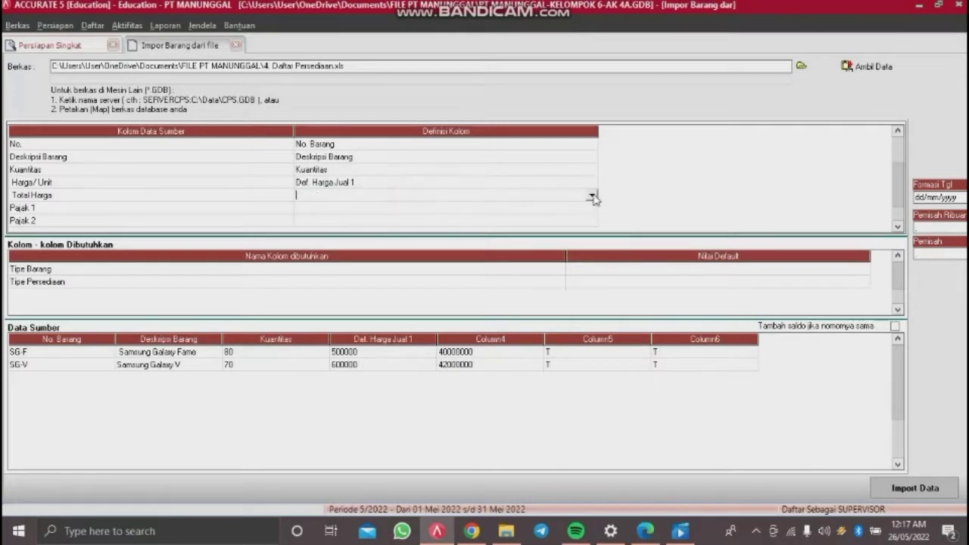
pyautogui.click(591, 195)
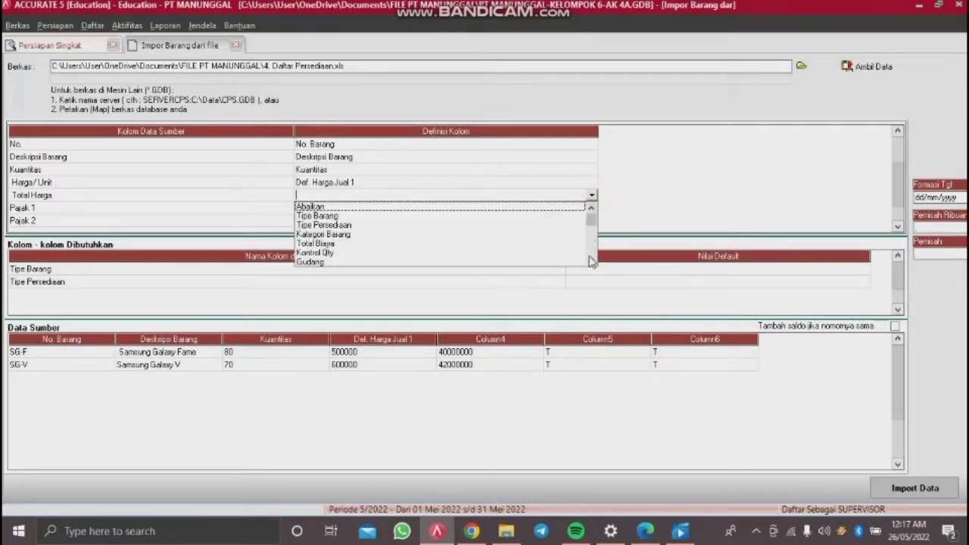
pyautogui.click(352, 243)
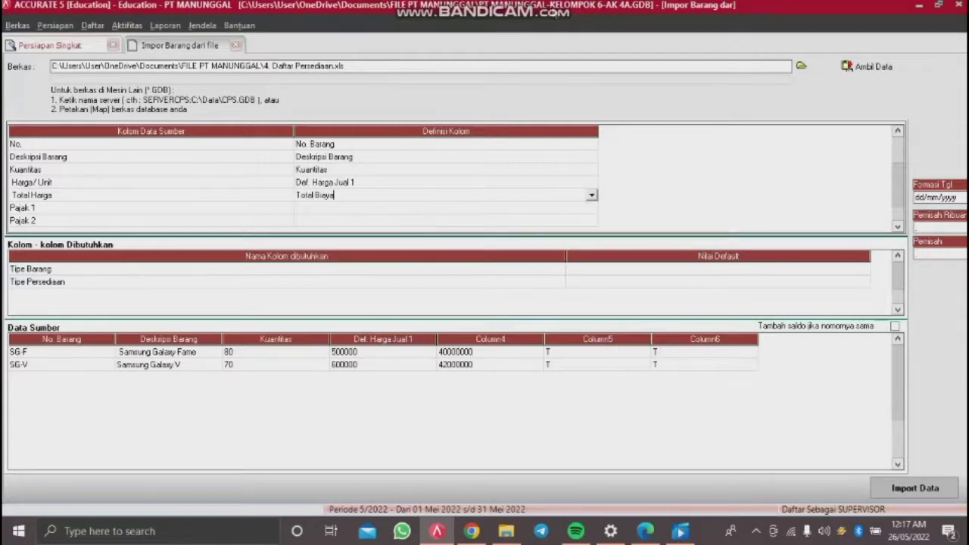
# Step: Scroll through the definition choices for the Pajak 1 column
pyautogui.click(580, 211)
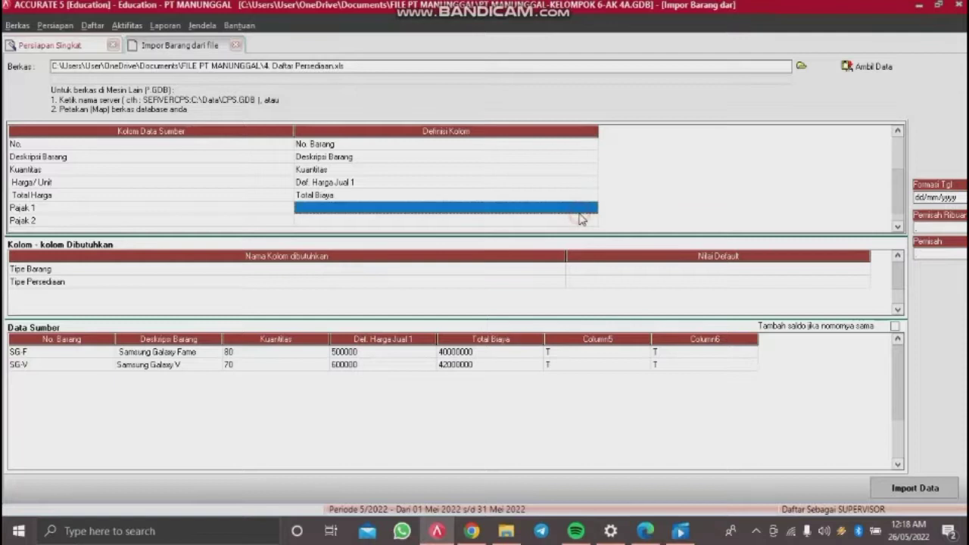
pyautogui.click(591, 212)
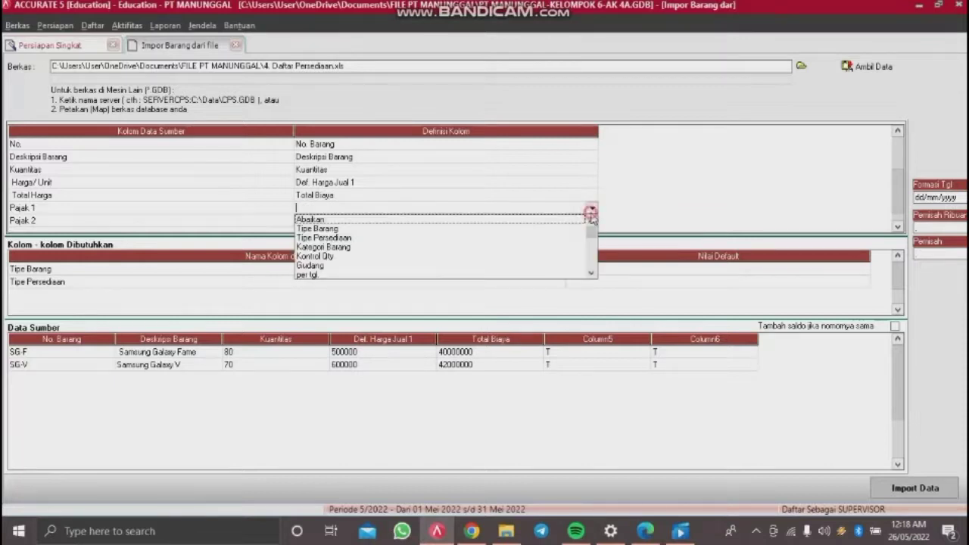
pyautogui.click(591, 273)
pyautogui.click(592, 272)
pyautogui.click(591, 273)
pyautogui.click(591, 272)
pyautogui.click(591, 272)
pyautogui.click(592, 273)
pyautogui.click(592, 272)
pyautogui.click(592, 272)
pyautogui.click(592, 272)
pyautogui.click(591, 273)
pyautogui.click(591, 272)
pyautogui.click(591, 272)
pyautogui.click(592, 273)
pyautogui.click(591, 272)
pyautogui.click(591, 272)
pyautogui.click(592, 273)
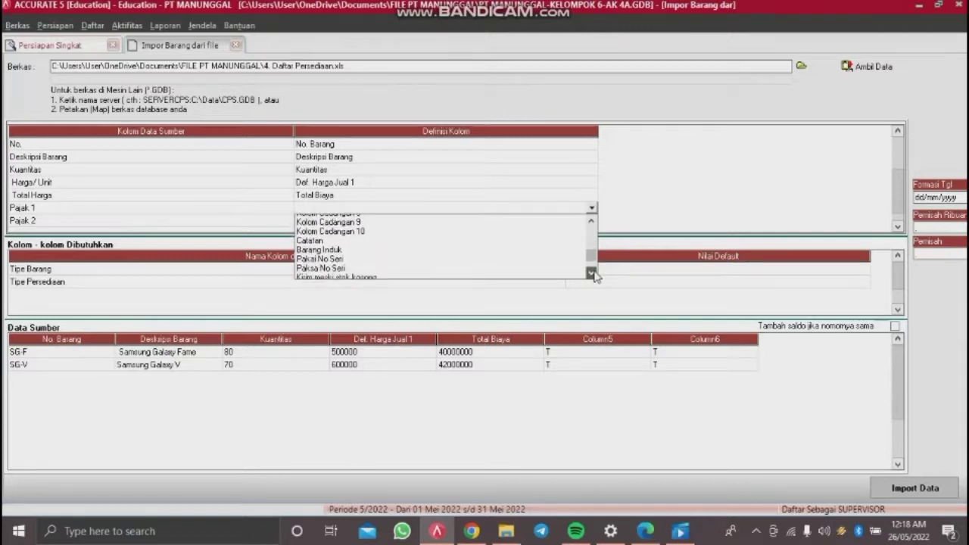
pyautogui.click(592, 271)
pyautogui.click(592, 271)
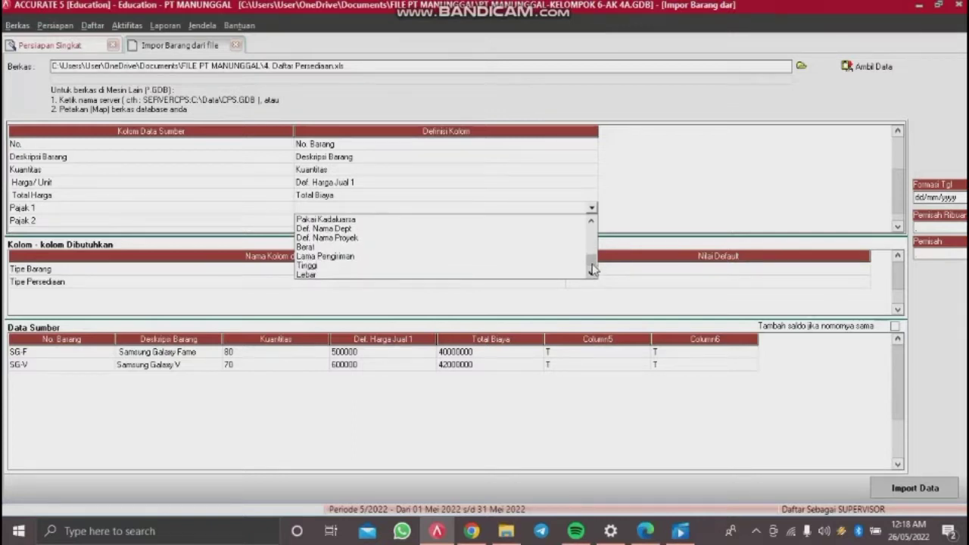
pyautogui.moveTo(593, 269)
pyautogui.mouseDown()
pyautogui.moveTo(595, 225)
pyautogui.moveTo(595, 252)
pyautogui.mouseUp()
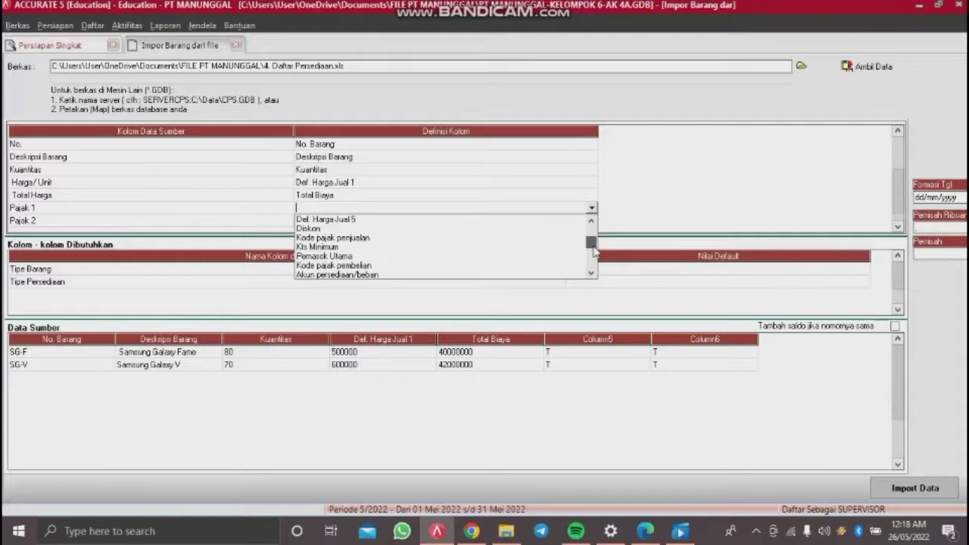
# Step: Map Pajak 1 to Kode pajak penjualan, defining source code T as PPN
pyautogui.click(332, 237)
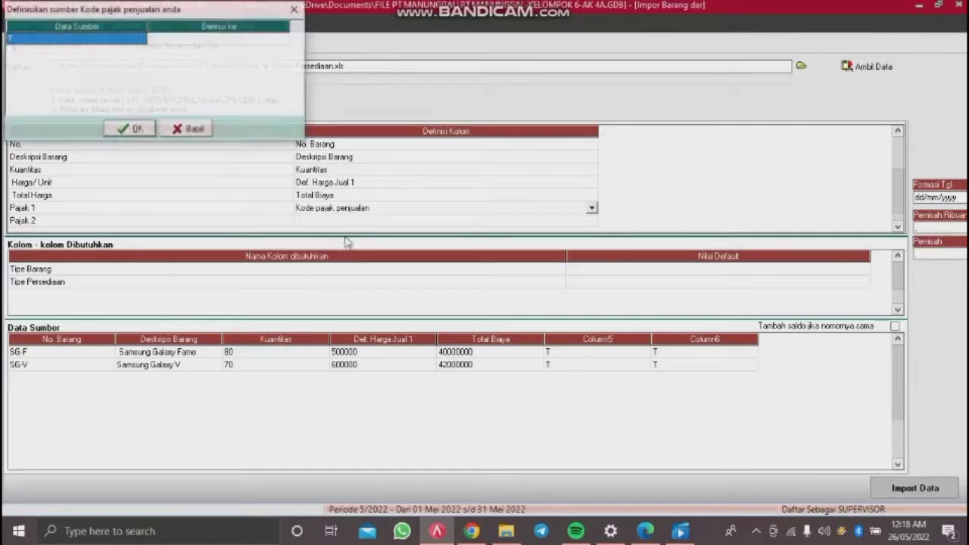
pyautogui.click(263, 43)
pyautogui.click(263, 43)
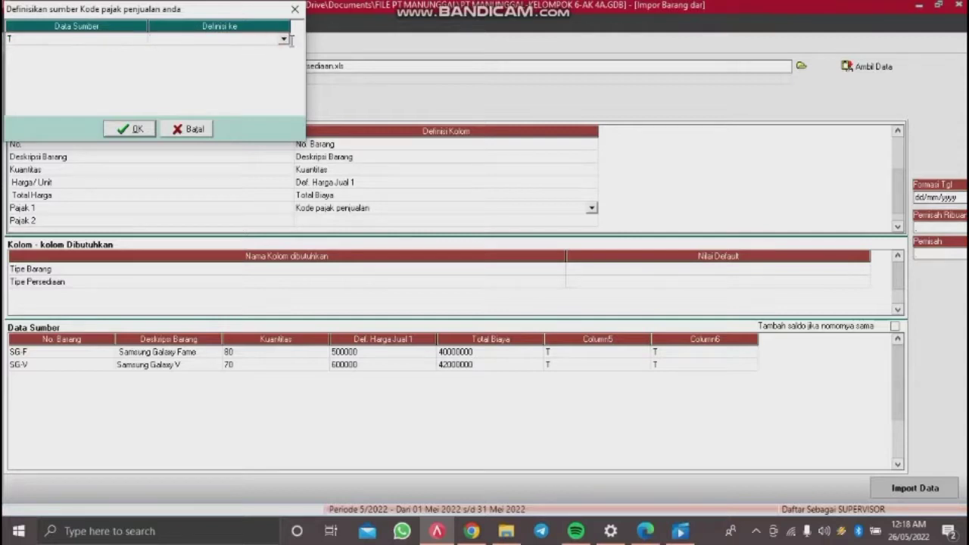
pyautogui.click(284, 39)
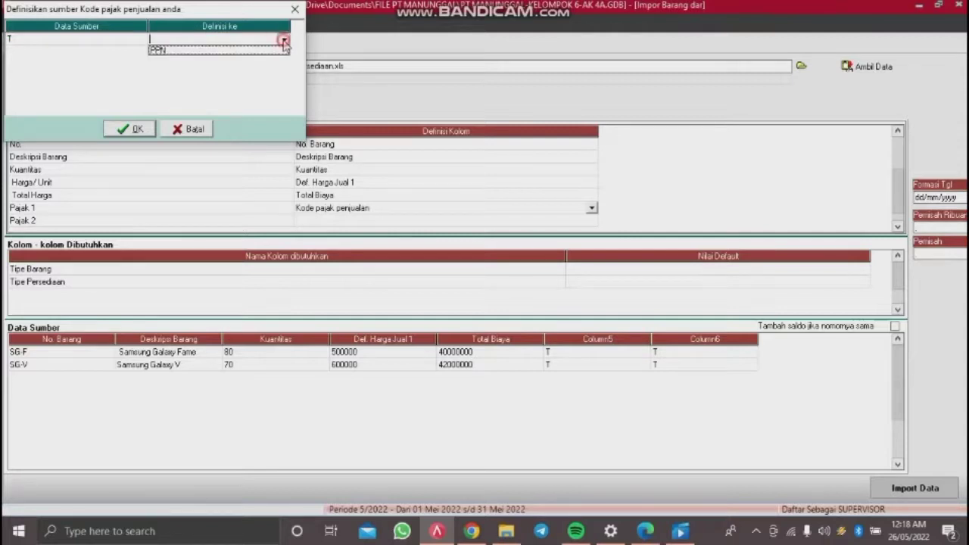
pyautogui.click(241, 53)
pyautogui.click(137, 130)
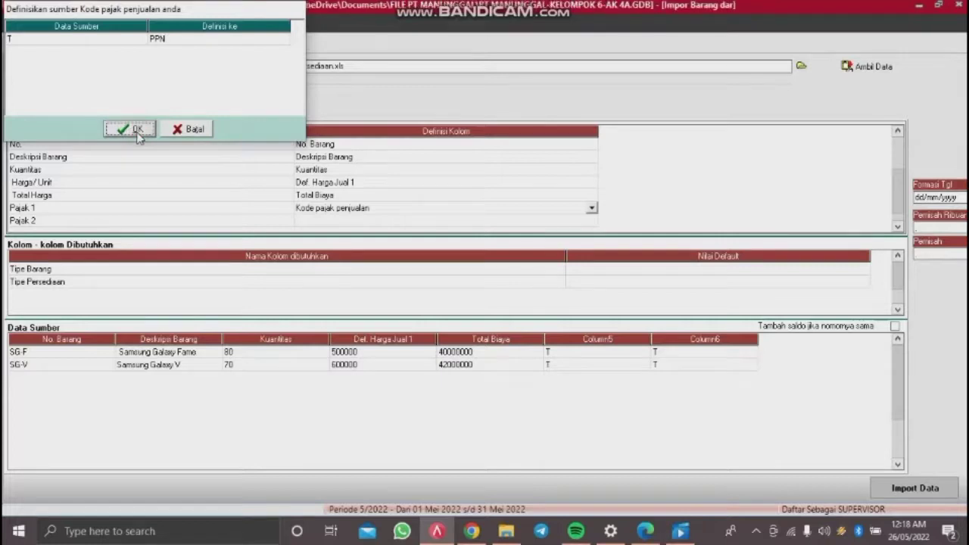
# Step: Map Pajak 2 to Kode pajak pembelian with T as PPN, discarding the stray blank row
pyautogui.click(587, 219)
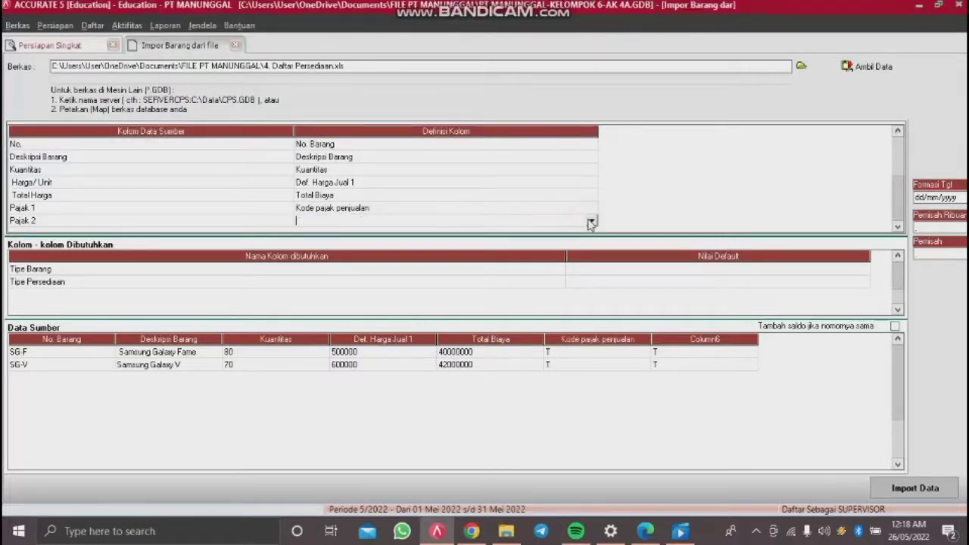
pyautogui.click(592, 220)
pyautogui.click(592, 286)
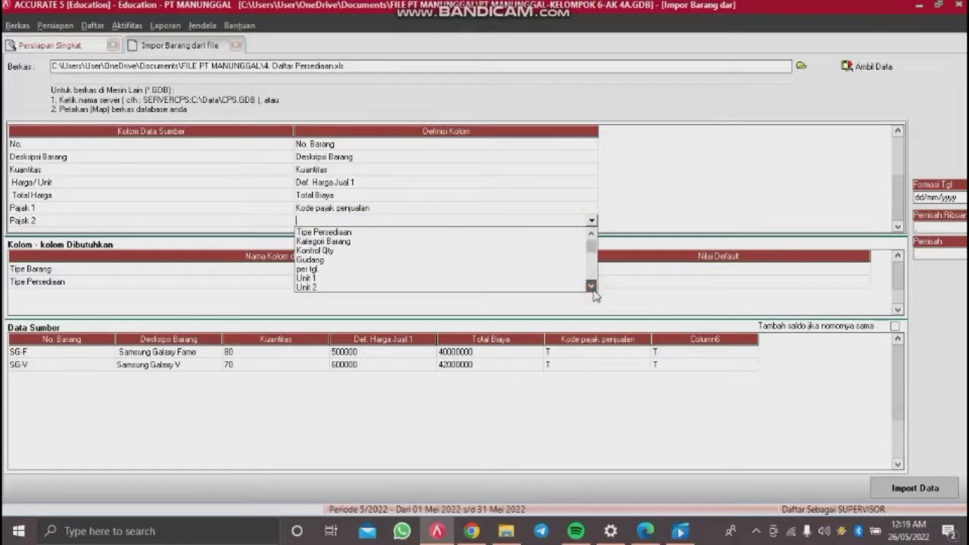
pyautogui.moveTo(592, 286); pyautogui.dragTo(592, 286)
pyautogui.click(367, 259)
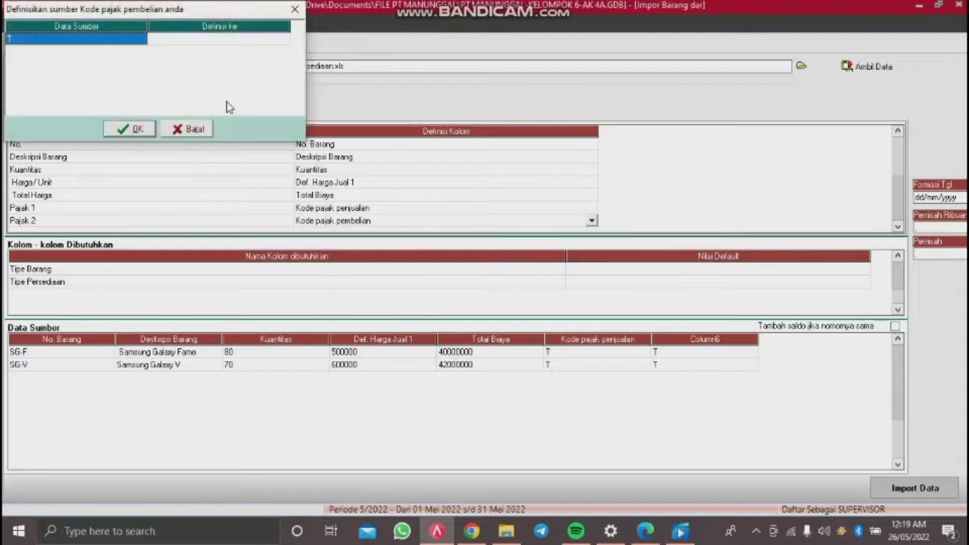
pyautogui.click(240, 44)
pyautogui.click(283, 38)
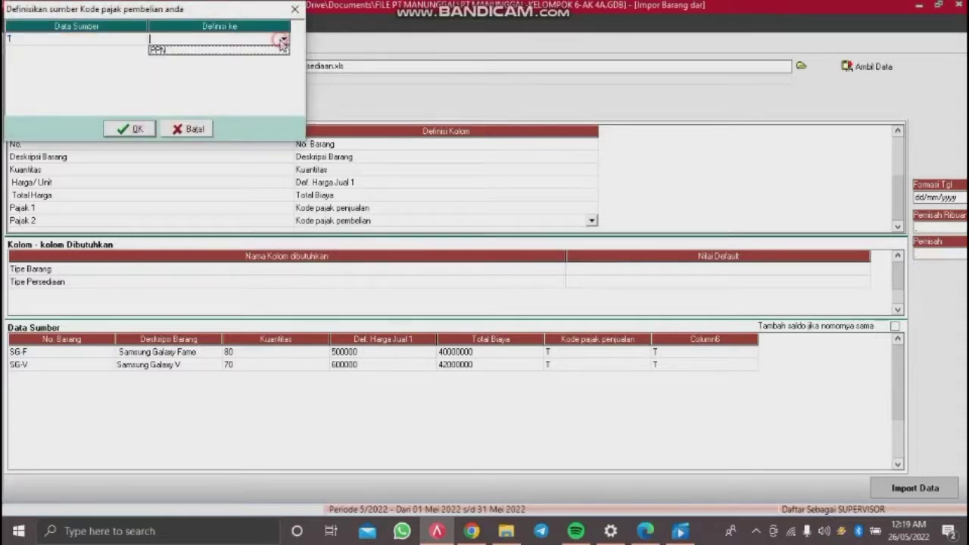
pyautogui.click(250, 52)
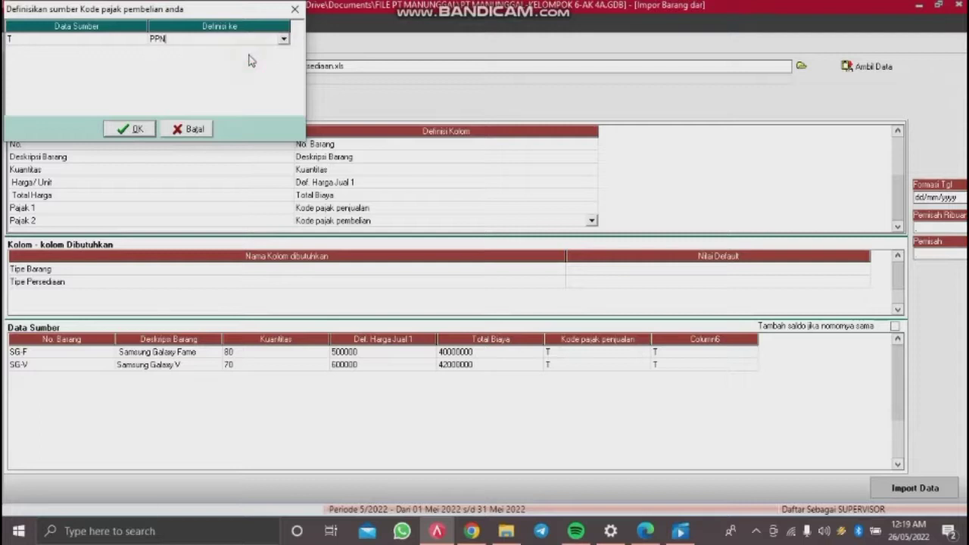
pyautogui.click(127, 129)
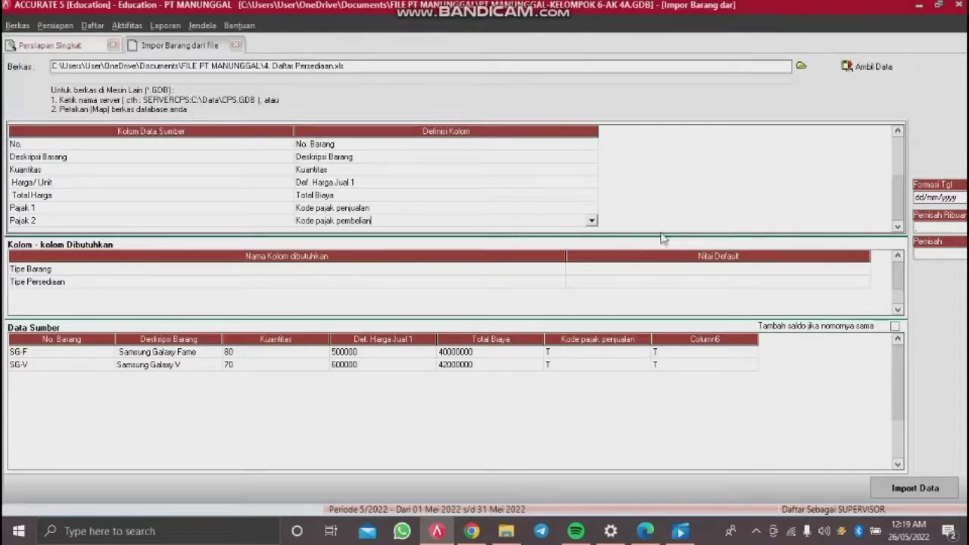
pyautogui.press('Down')
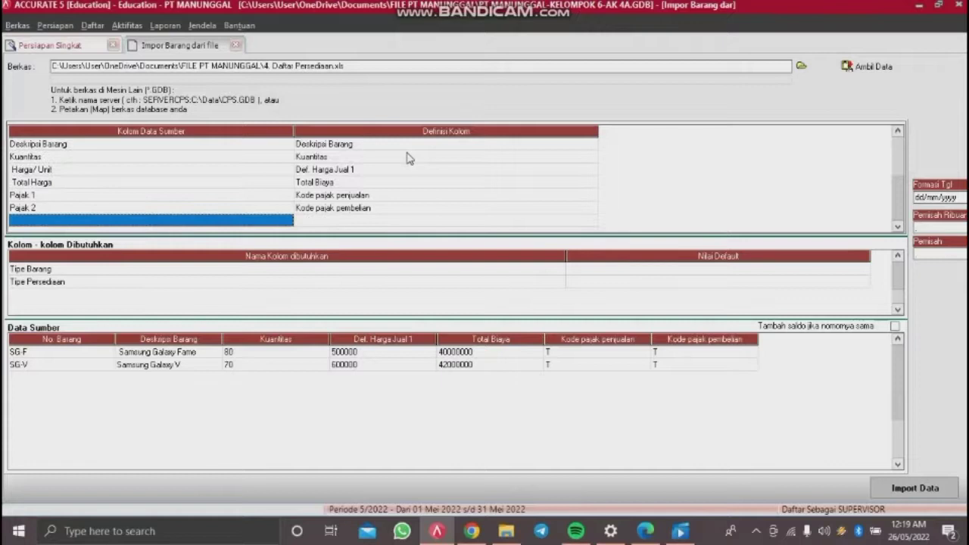
pyautogui.press('Up')
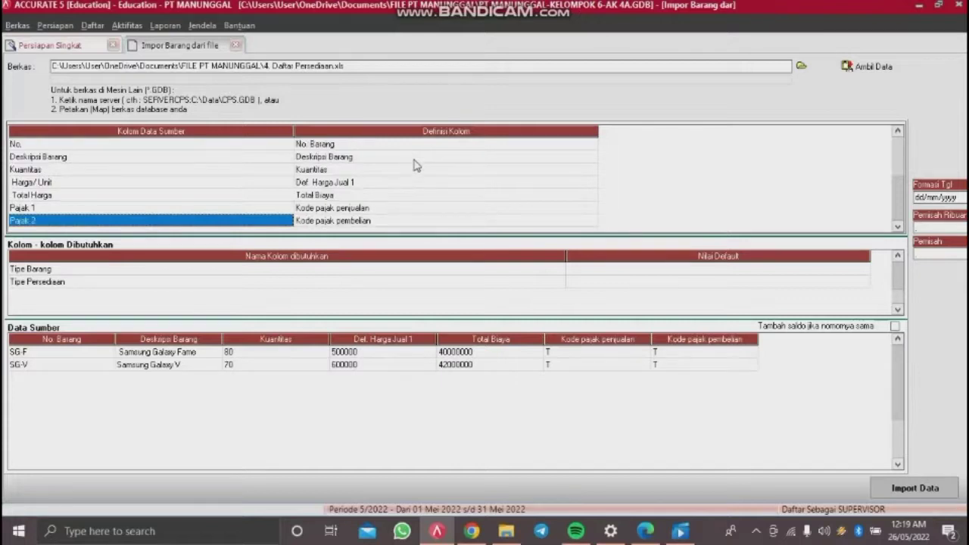
# Step: Default items to Persediaan and Barang Jadi, then import SG-F and SG-V into the item list
pyautogui.click(725, 270)
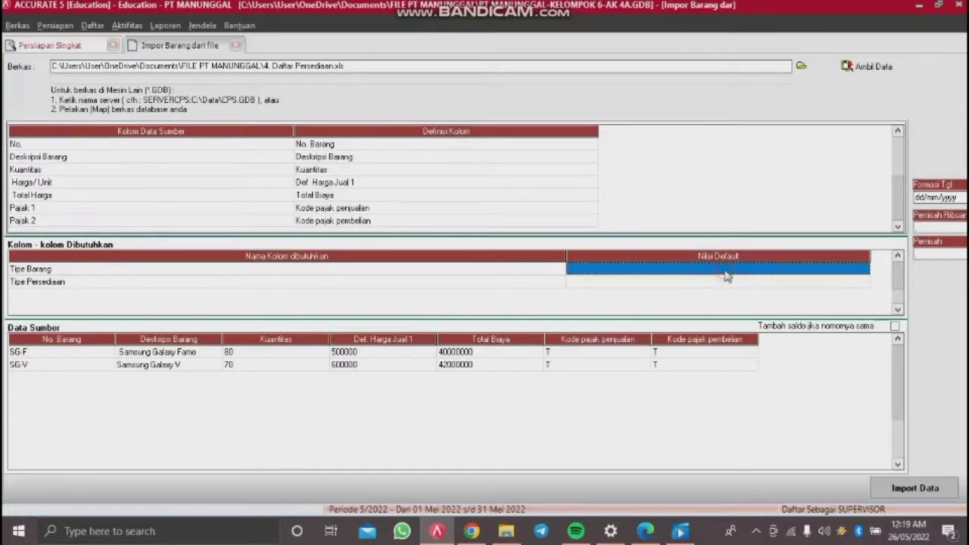
pyautogui.click(726, 275)
pyautogui.click(863, 269)
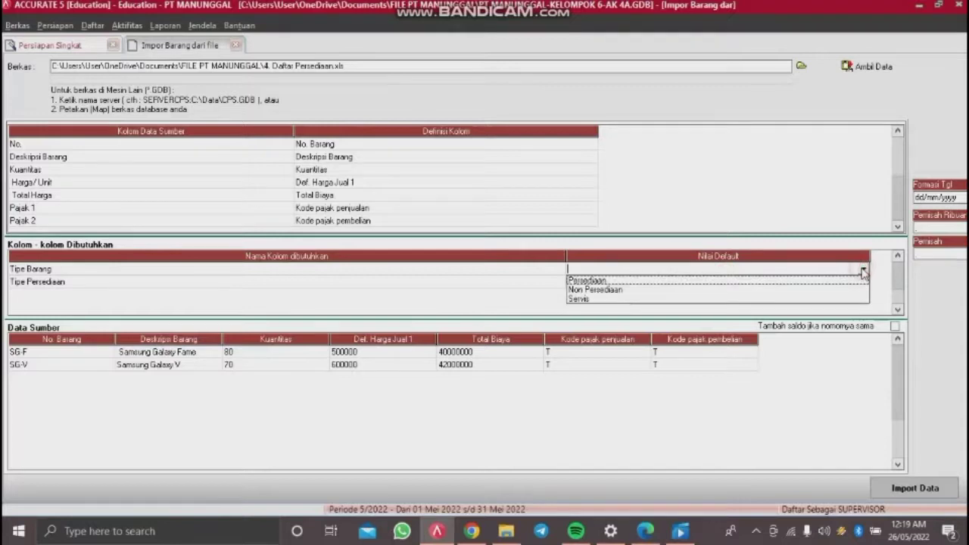
pyautogui.click(632, 280)
pyautogui.click(633, 282)
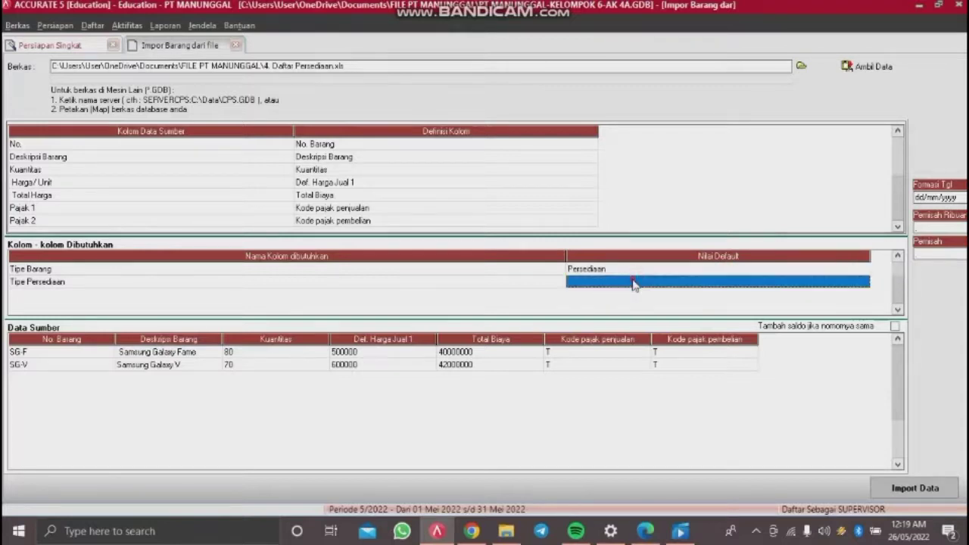
pyautogui.click(633, 283)
pyautogui.click(865, 281)
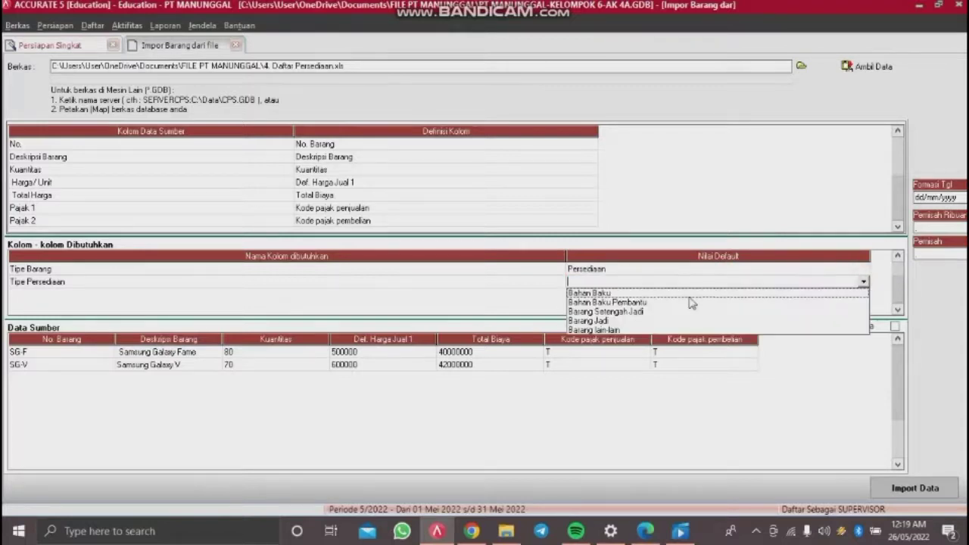
pyautogui.click(630, 321)
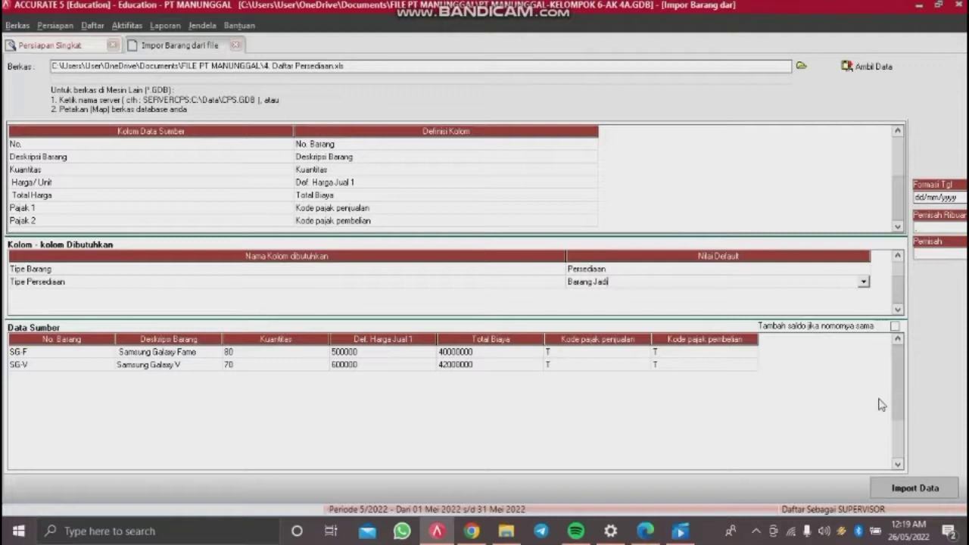
pyautogui.click(935, 490)
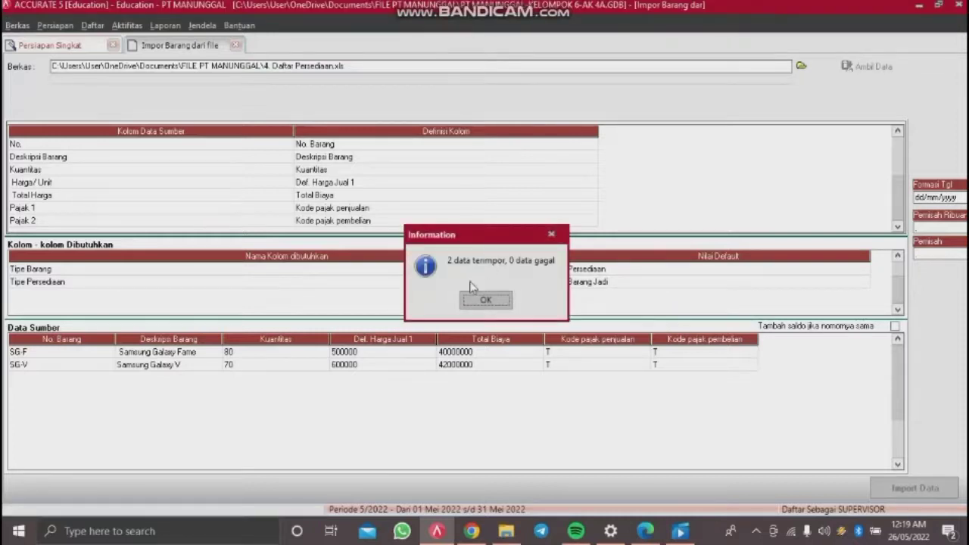
pyautogui.click(499, 303)
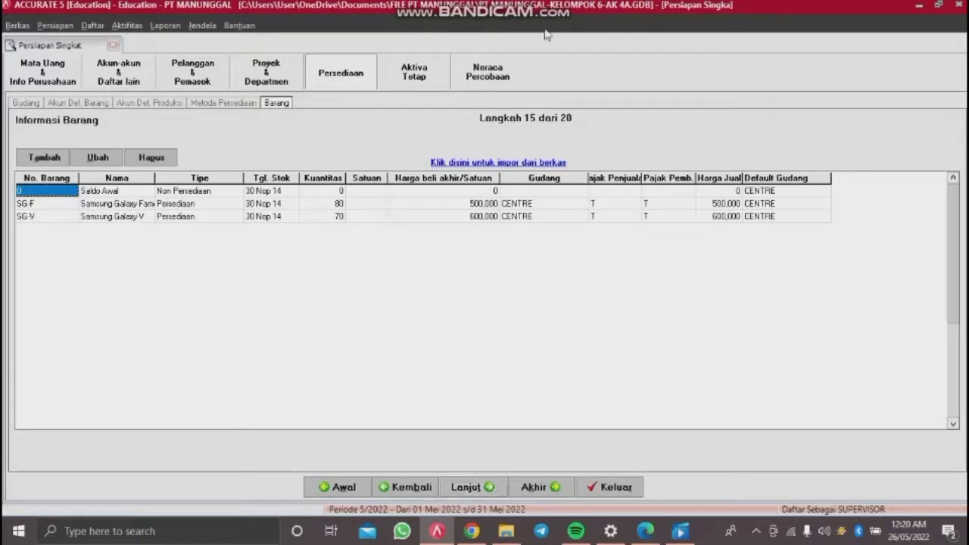
# Step: Advance to step 16, FA Fiskal, and open its Impor Aktiva Tetap import-from-file screen
pyautogui.click(451, 488)
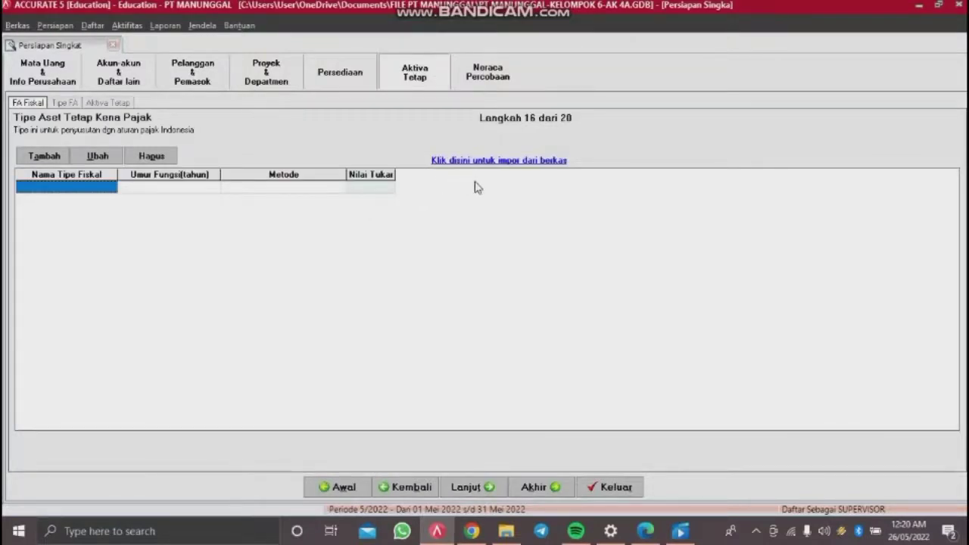
pyautogui.click(512, 160)
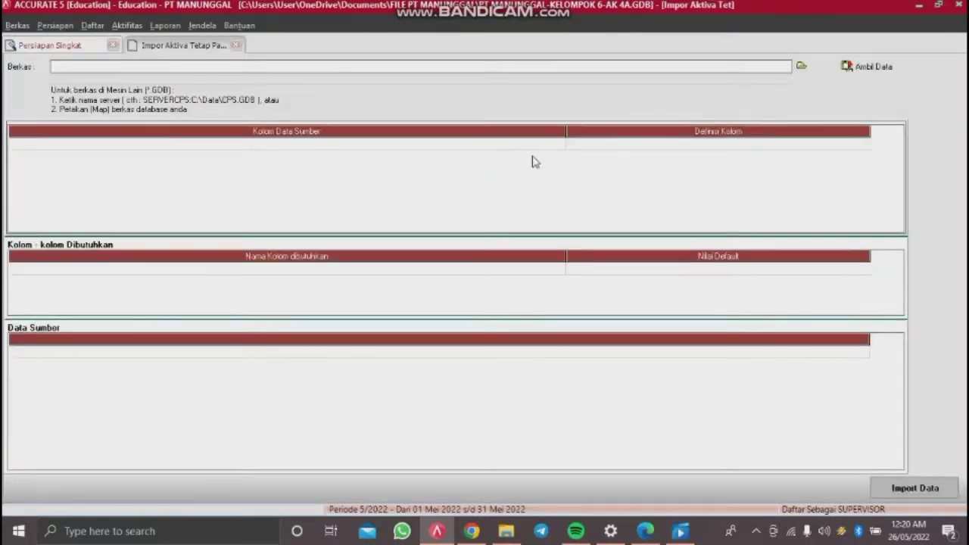
# Step: Load the Excel file 5. Daftar Tipe Aktiva Tetap Pajak.xls and retrieve its columns and rows
pyautogui.click(802, 68)
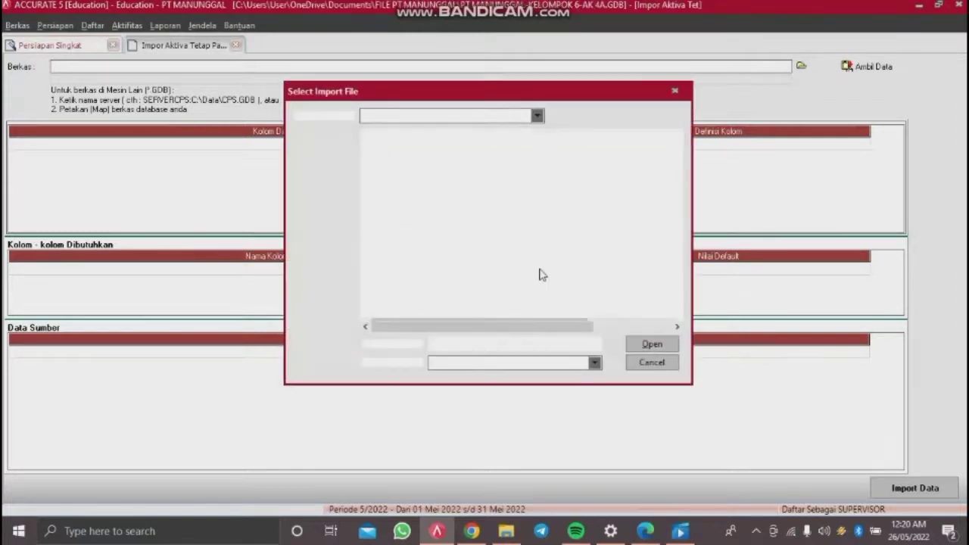
pyautogui.click(516, 364)
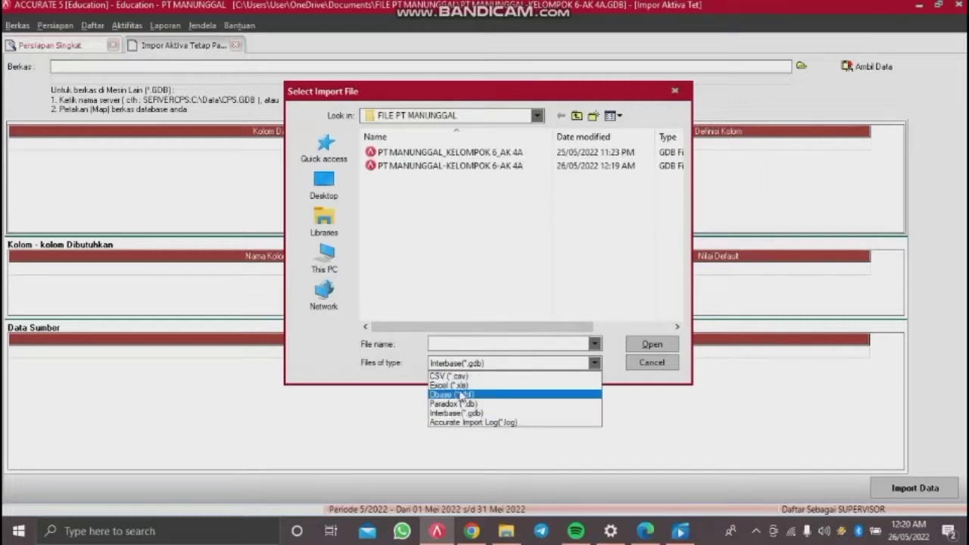
pyautogui.click(462, 386)
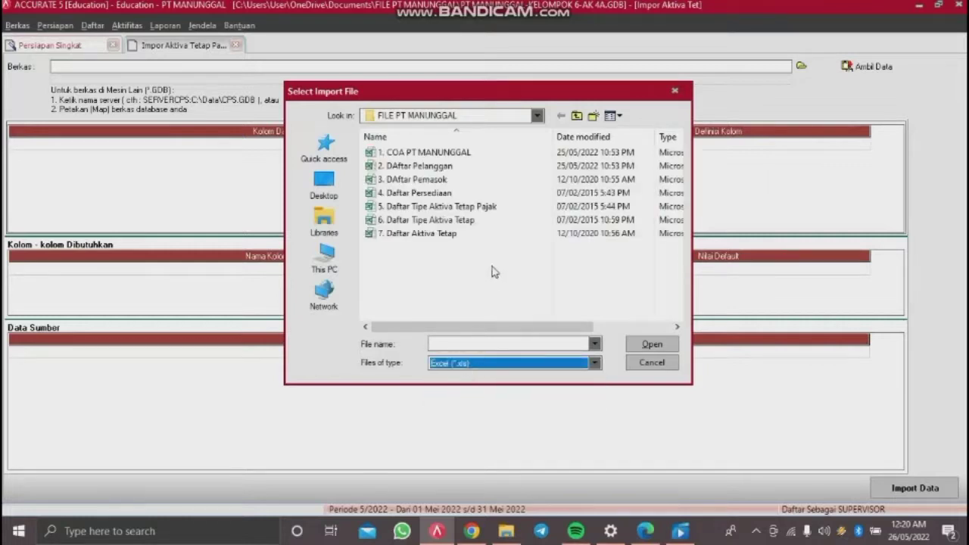
pyautogui.doubleClick(471, 210)
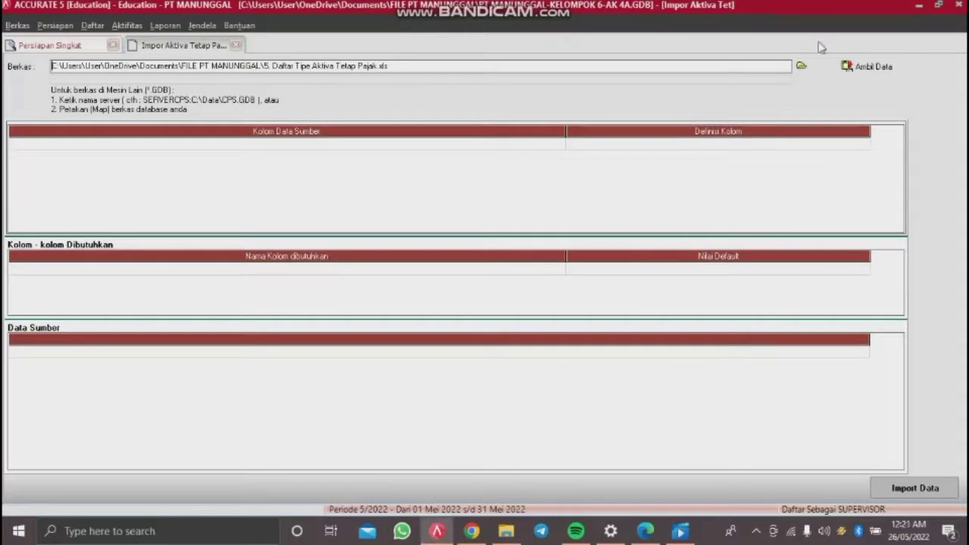
pyautogui.click(878, 66)
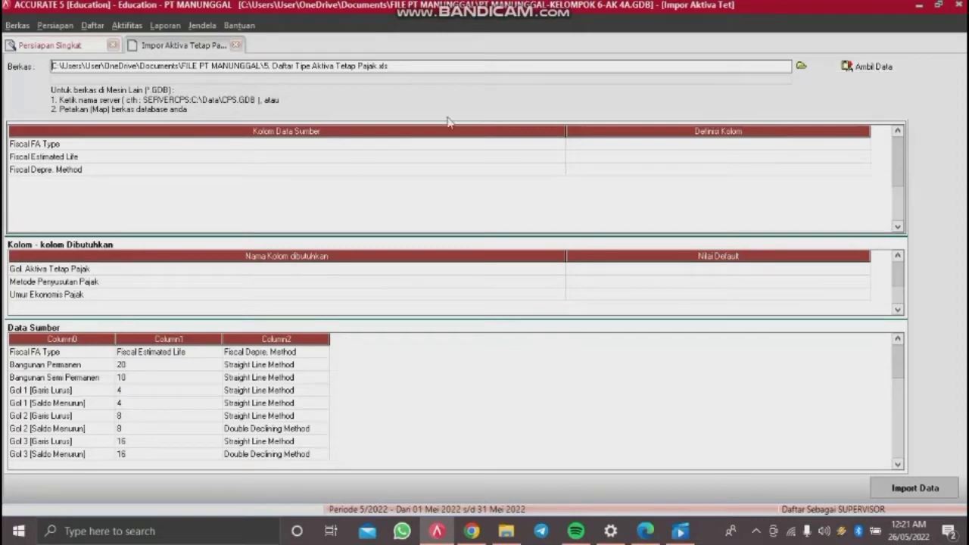
# Step: Delete the Fiscal FA Type header row from the source data
pyautogui.rightClick(86, 356)
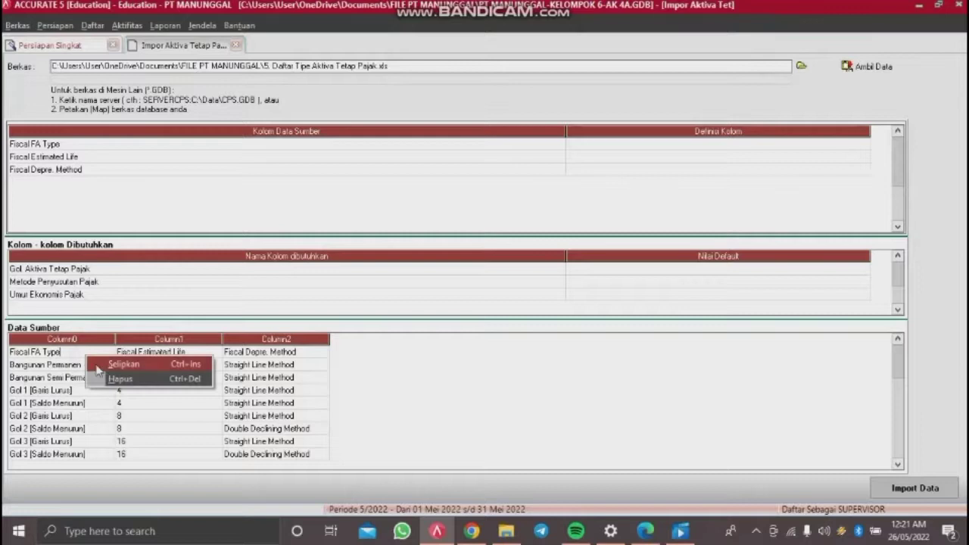
pyautogui.click(113, 379)
pyautogui.click(447, 300)
# Step: Map Fiscal FA Type, Fiscal Estimated Life and Fiscal Depre. Method to their Pajak column definitions
pyautogui.moveTo(565, 133); pyautogui.dragTo(310, 143)
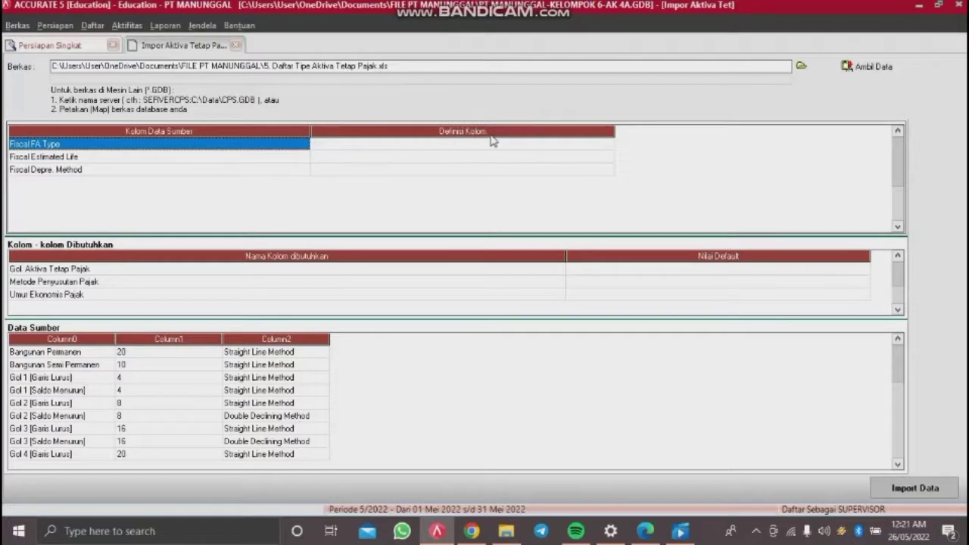
pyautogui.click(493, 144)
pyautogui.click(493, 144)
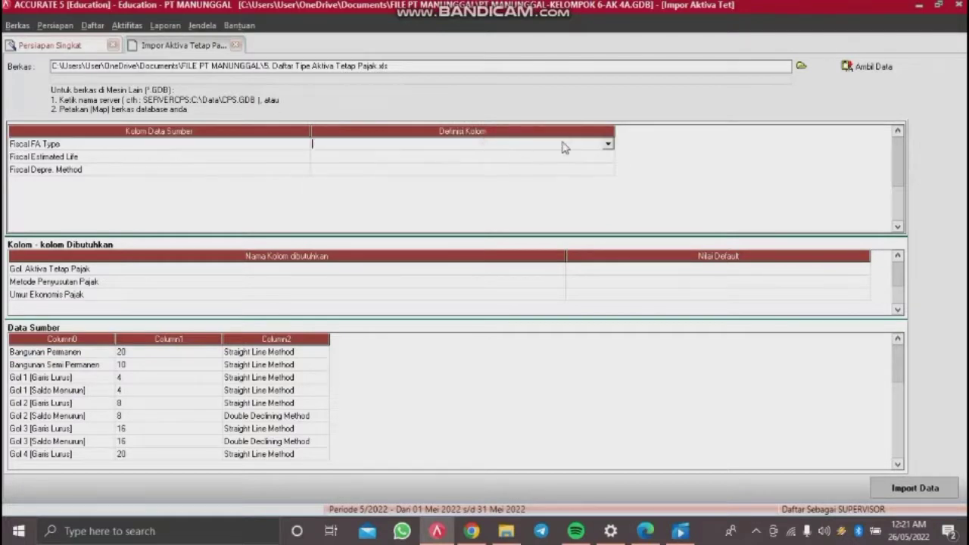
pyautogui.click(608, 144)
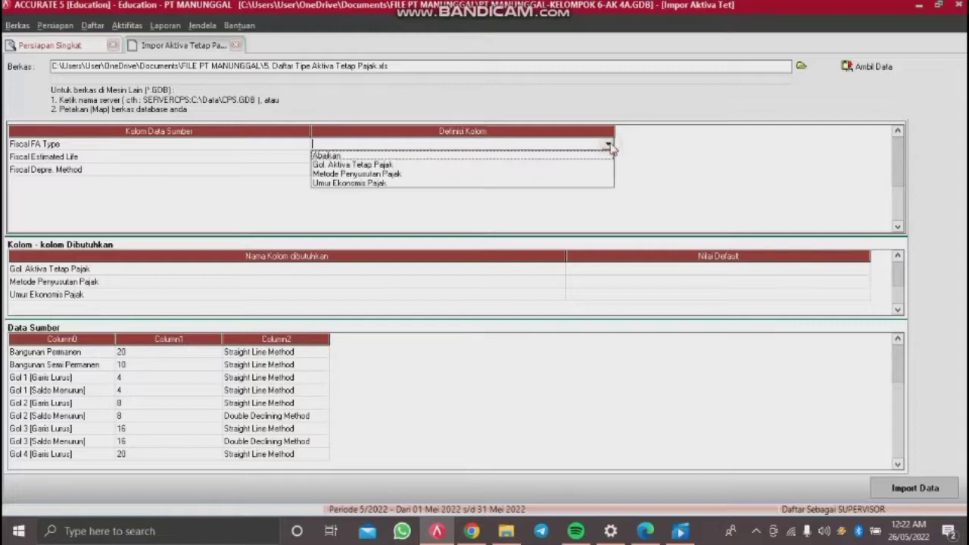
pyautogui.click(379, 165)
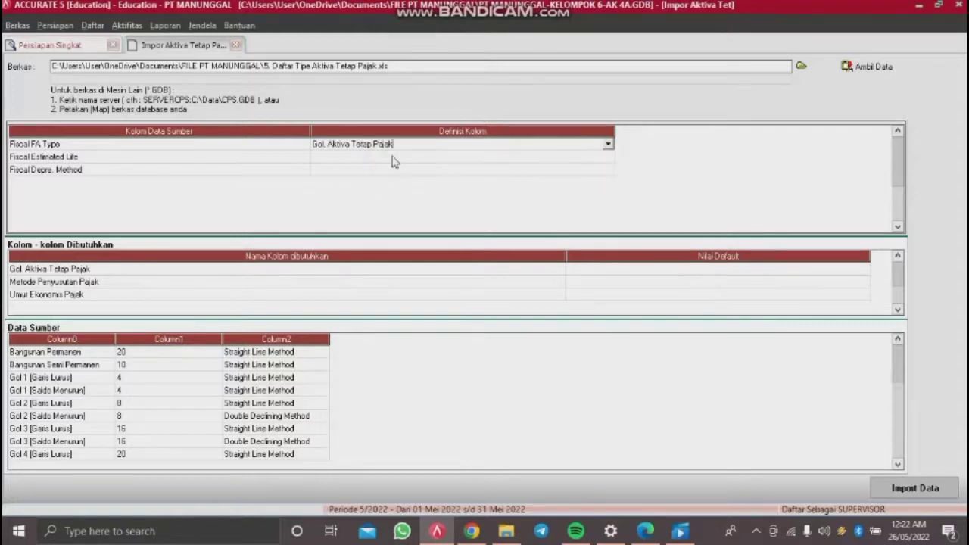
pyautogui.click(393, 158)
pyautogui.click(392, 157)
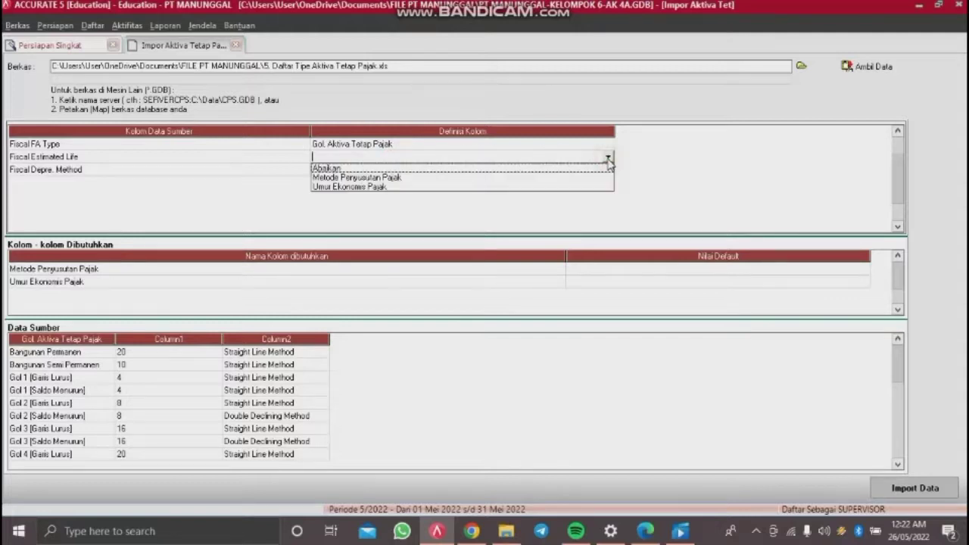
pyautogui.click(401, 188)
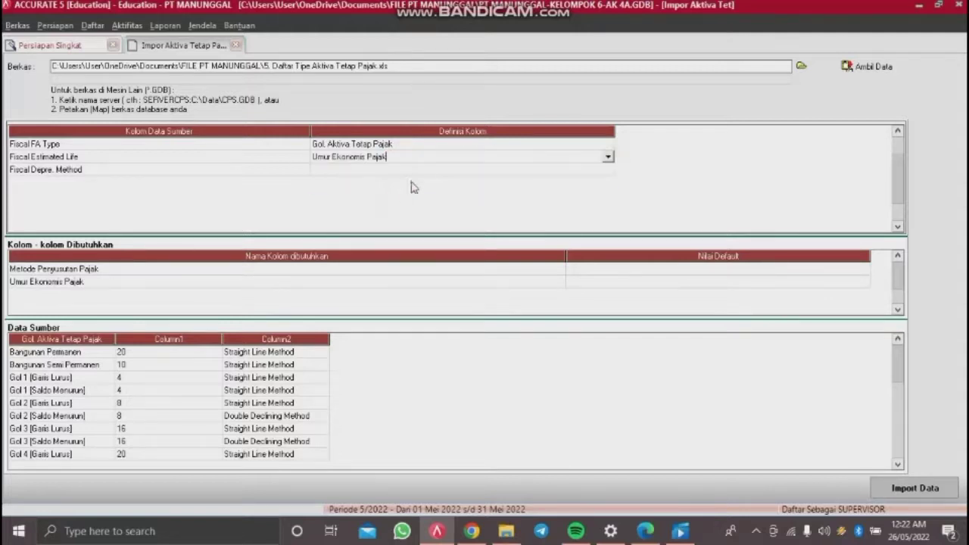
pyautogui.click(425, 174)
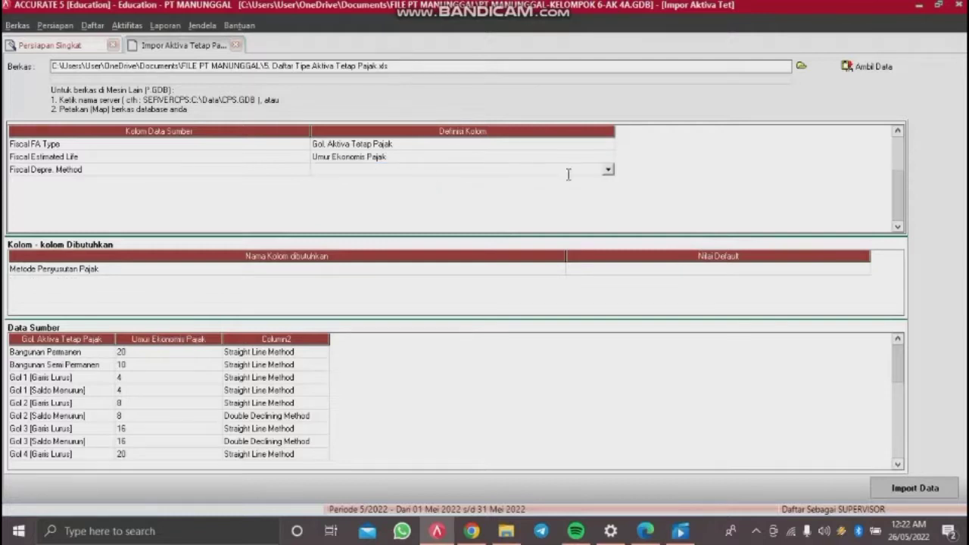
pyautogui.click(608, 170)
pyautogui.click(437, 199)
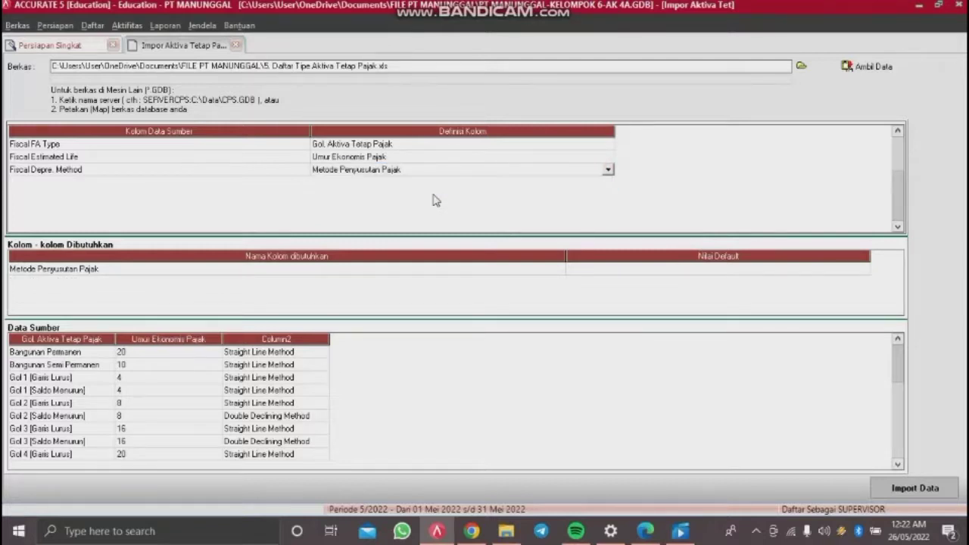
pyautogui.click(256, 41)
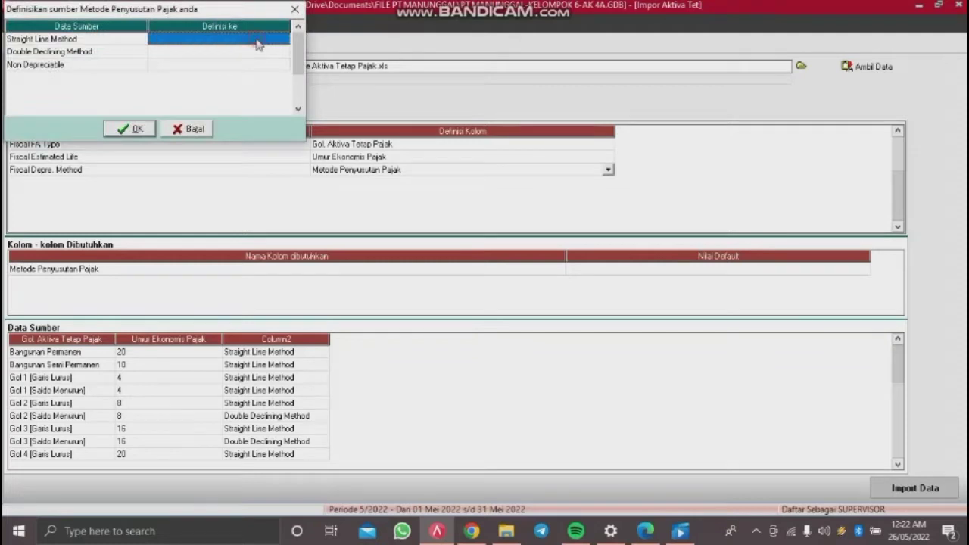
# Step: Define Straight Line, Double Declining and Non Depreciable as Metode Garis Lurus, Metode Saldo Menurun, Tidak terdepresiasi
pyautogui.click(256, 45)
pyautogui.click(281, 41)
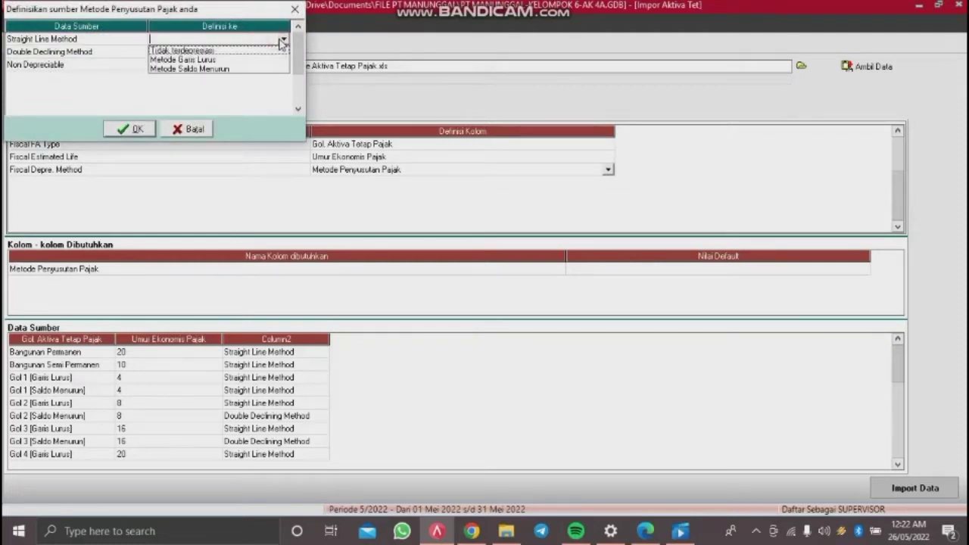
pyautogui.click(203, 61)
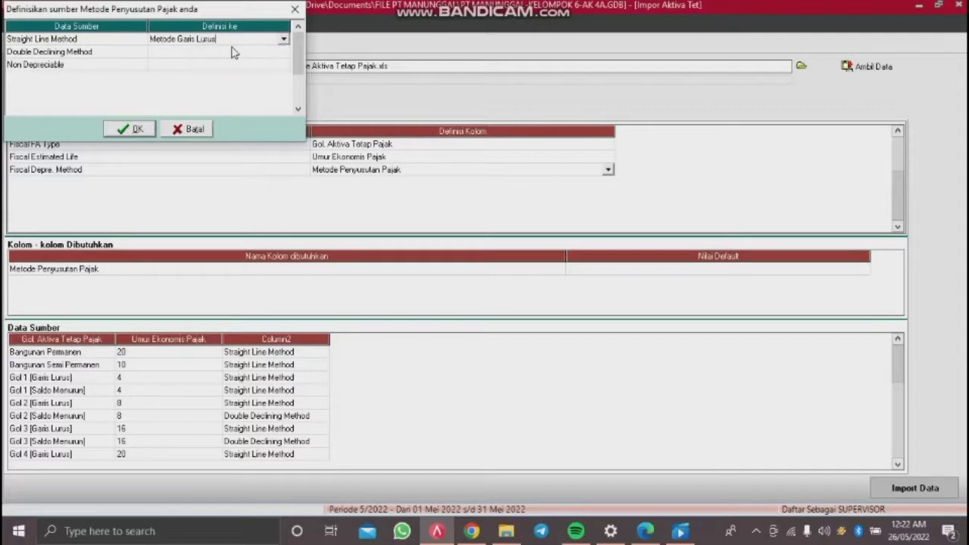
pyautogui.click(234, 53)
pyautogui.click(235, 54)
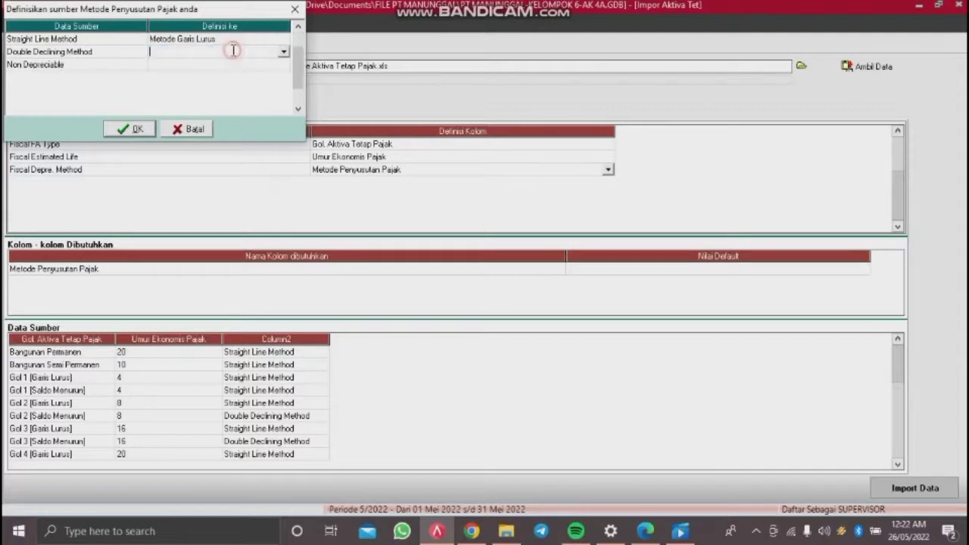
pyautogui.click(285, 53)
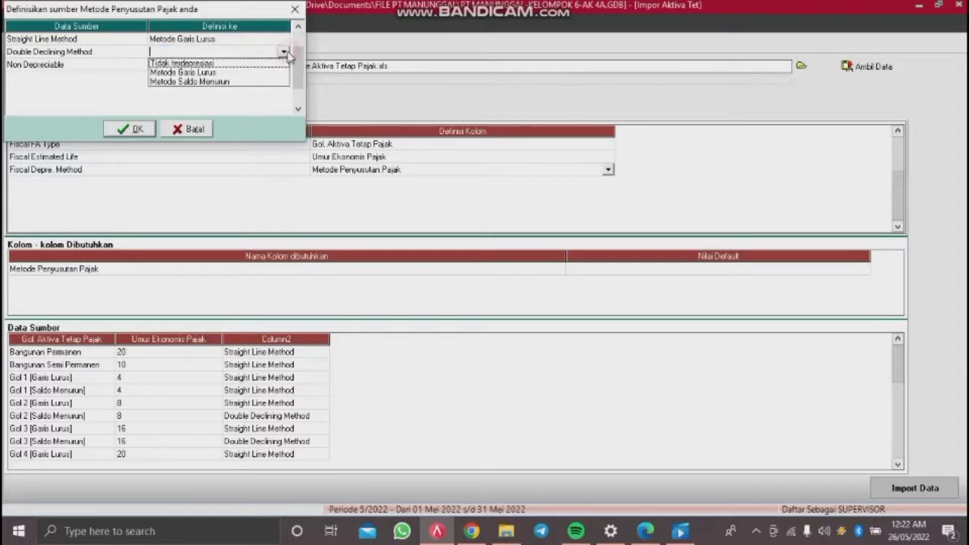
pyautogui.click(213, 82)
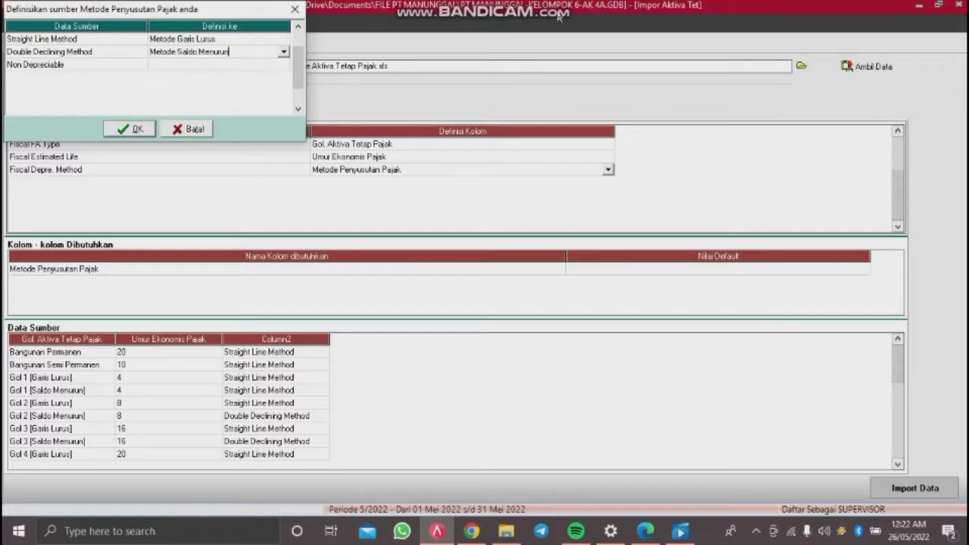
pyautogui.click(262, 67)
pyautogui.click(271, 68)
pyautogui.click(283, 67)
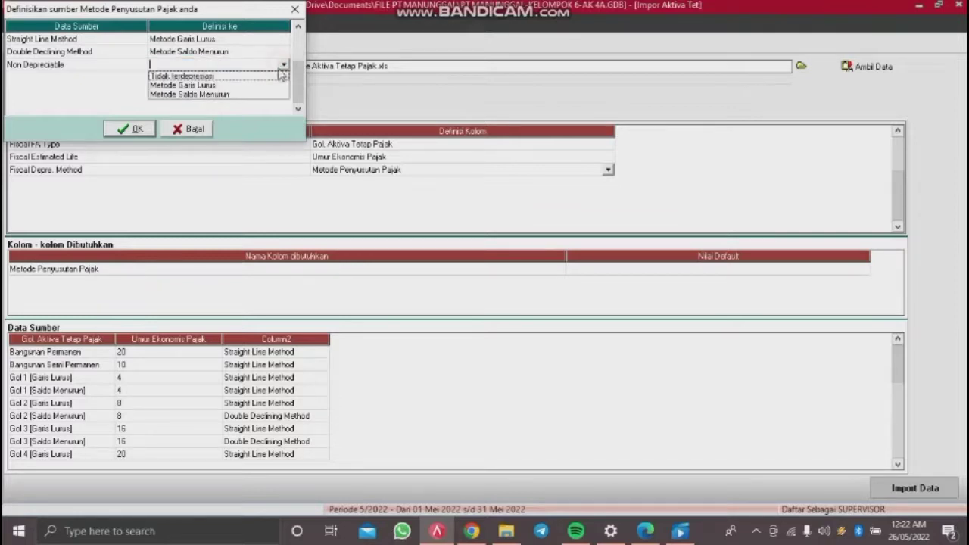
pyautogui.click(240, 74)
pyautogui.click(144, 130)
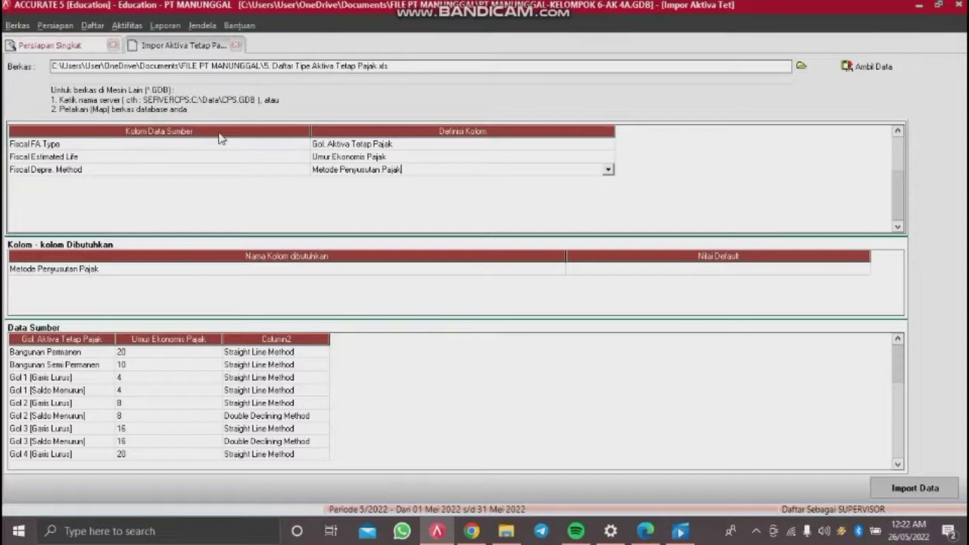
# Step: Commit the method mapping and import the data, giving 19 imported and 0 failed
pyautogui.click(681, 277)
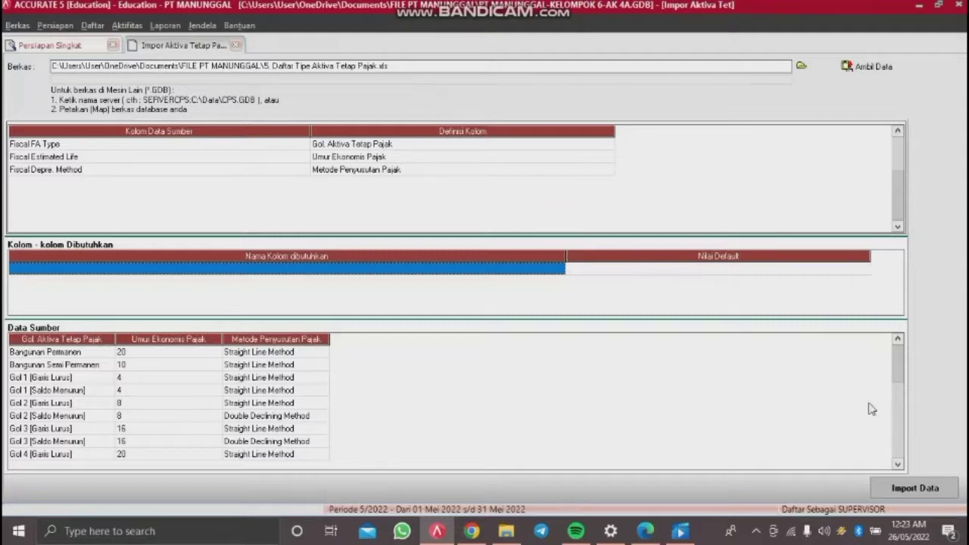
pyautogui.click(895, 491)
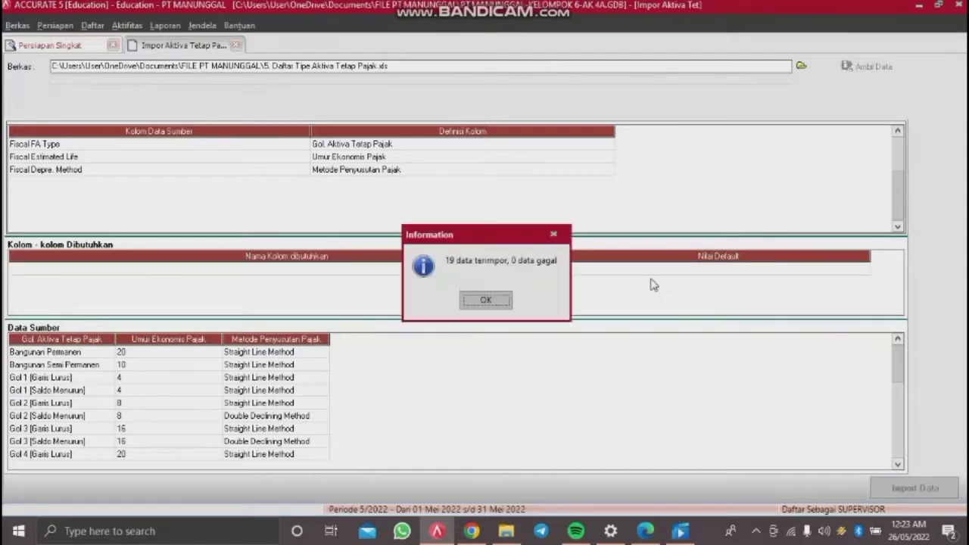
pyautogui.click(505, 300)
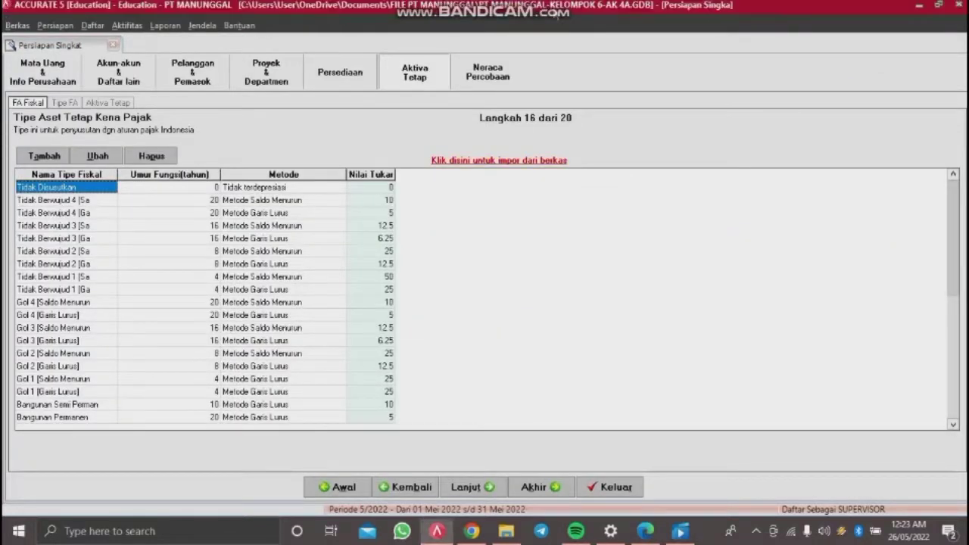
# Step: Advance to the fixed-asset types step and load 6. Daftar Tipe Aktiva Tetap.xls into its import
pyautogui.click(465, 494)
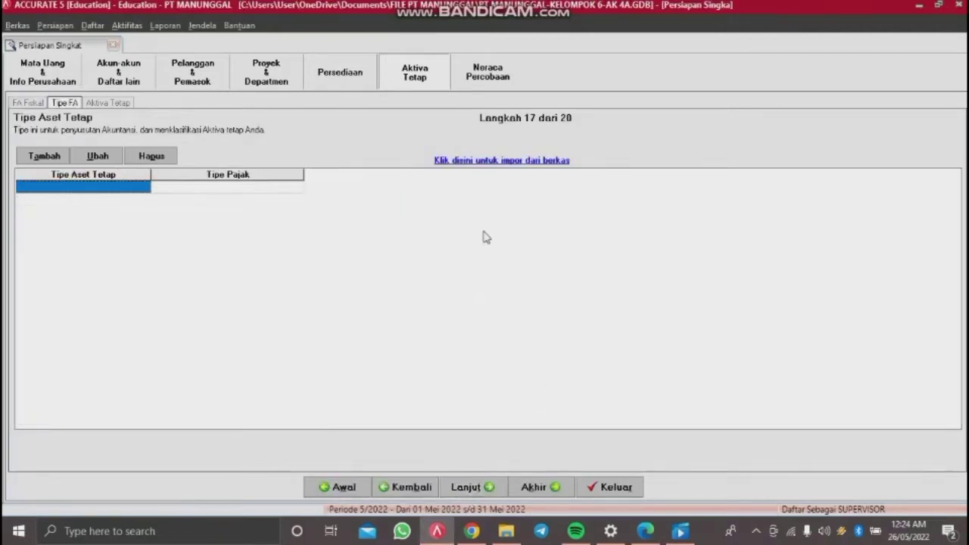
pyautogui.click(517, 160)
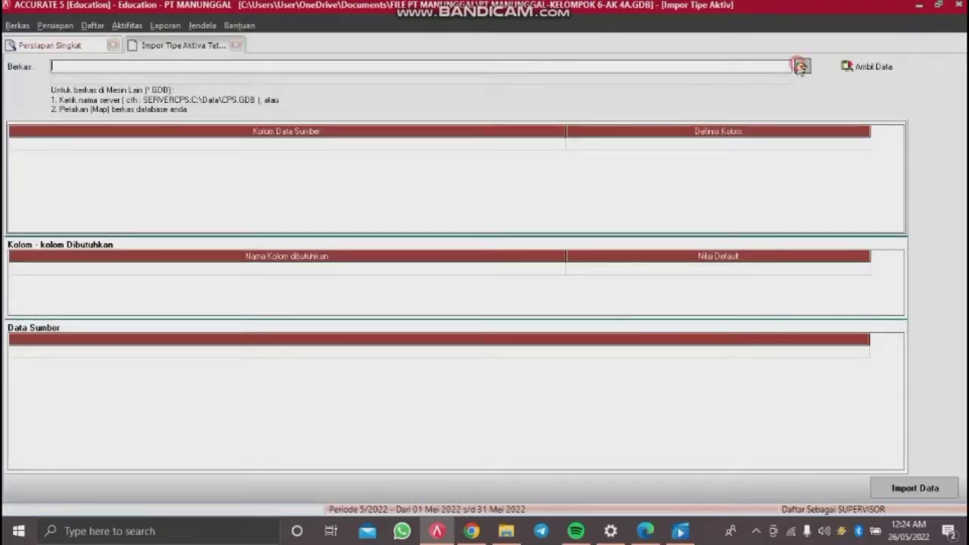
pyautogui.click(801, 66)
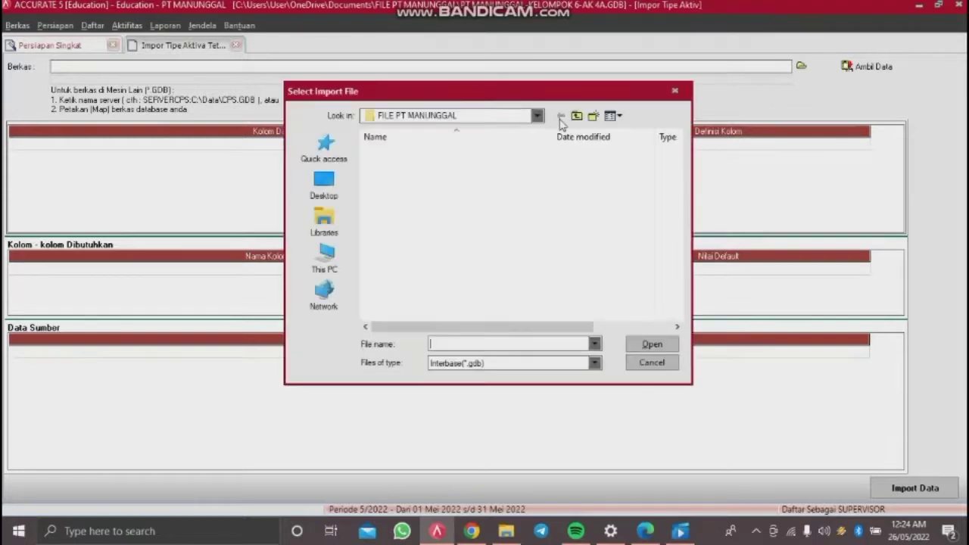
pyautogui.click(456, 362)
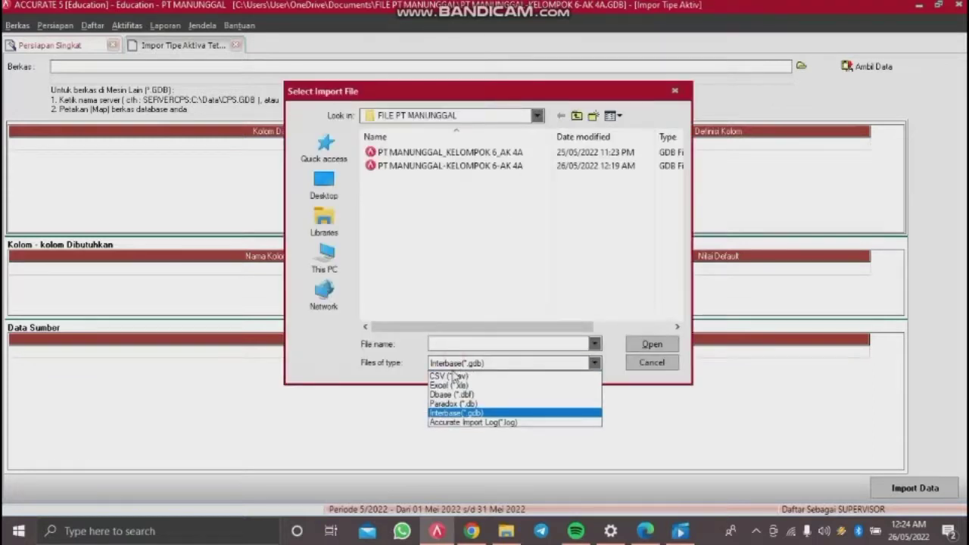
pyautogui.click(450, 386)
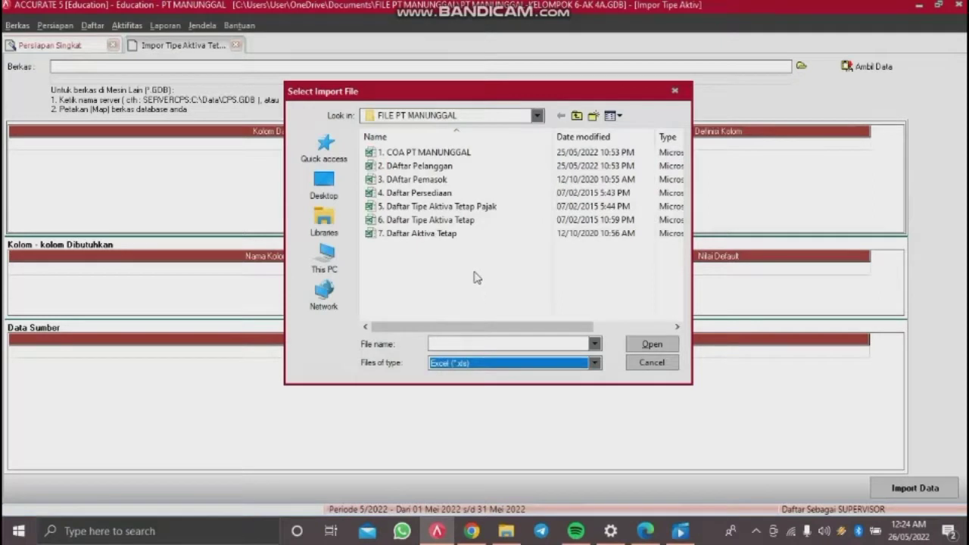
pyautogui.click(474, 219)
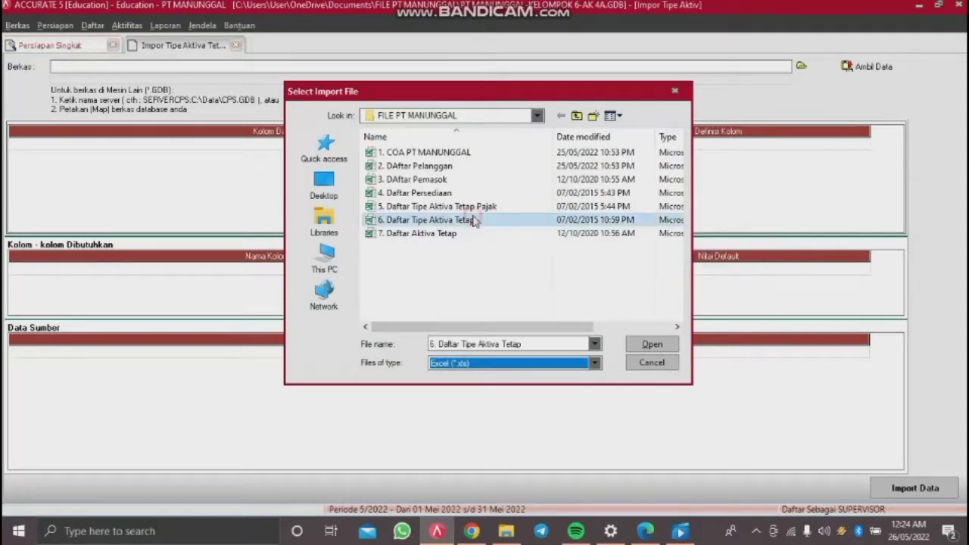
pyautogui.doubleClick(473, 219)
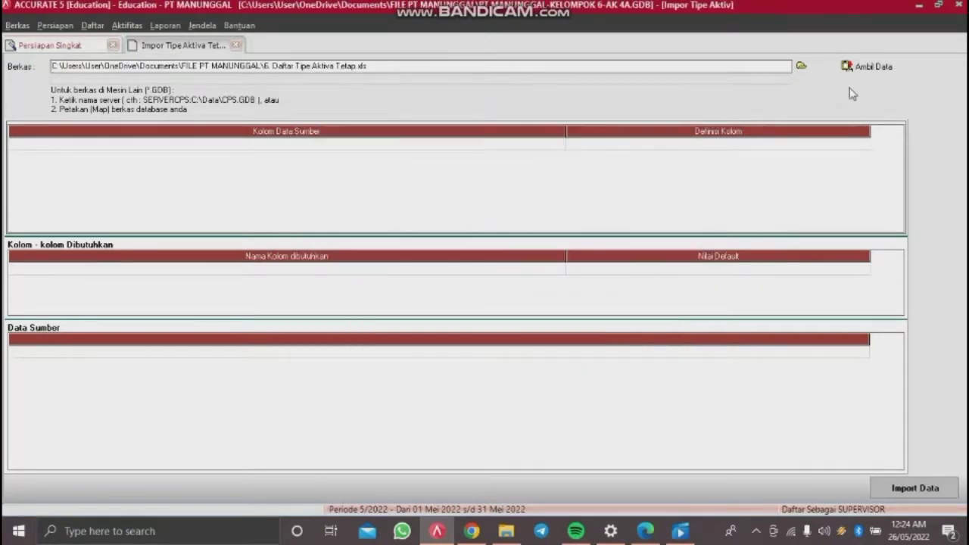
pyautogui.click(871, 69)
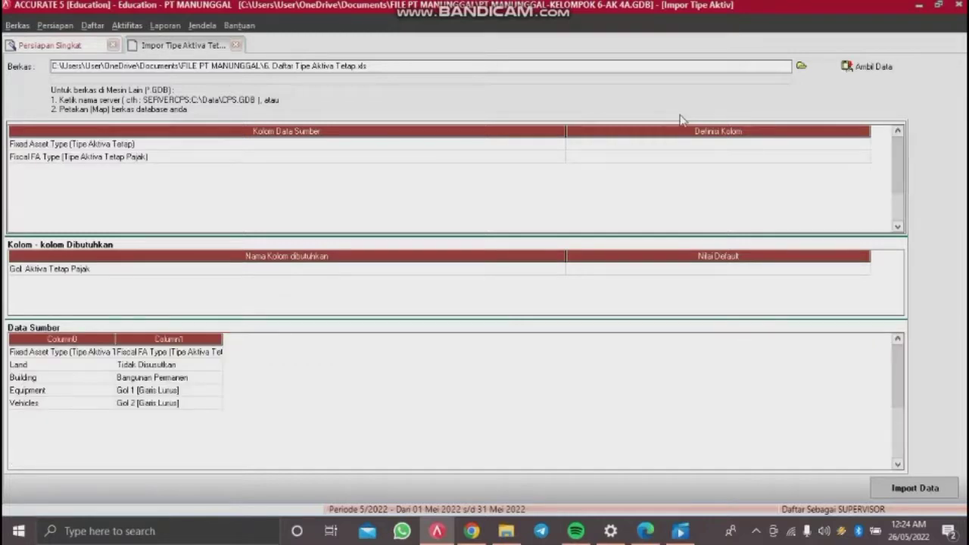
# Step: Delete the header row from the source data and narrow the source column list
pyautogui.click(106, 356)
pyautogui.rightClick(106, 356)
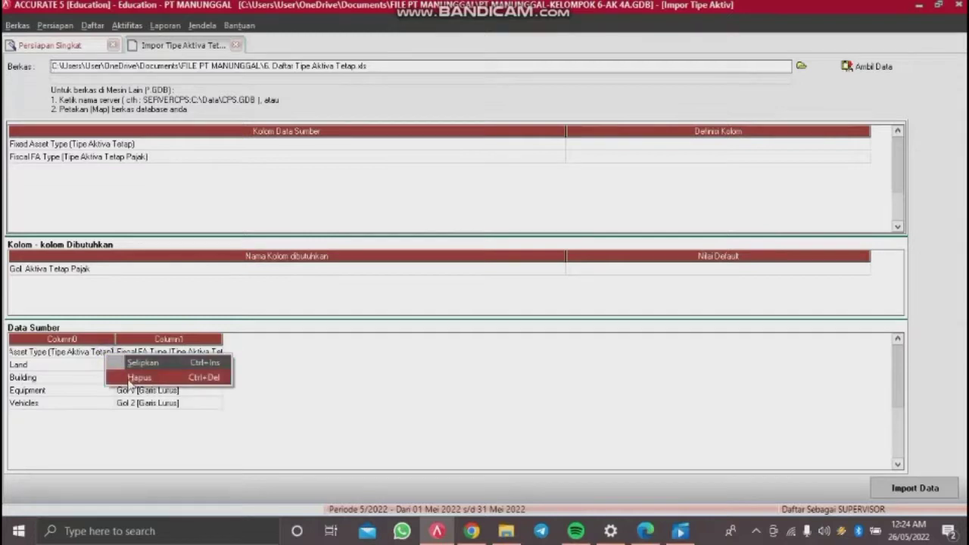
pyautogui.click(130, 377)
pyautogui.click(456, 299)
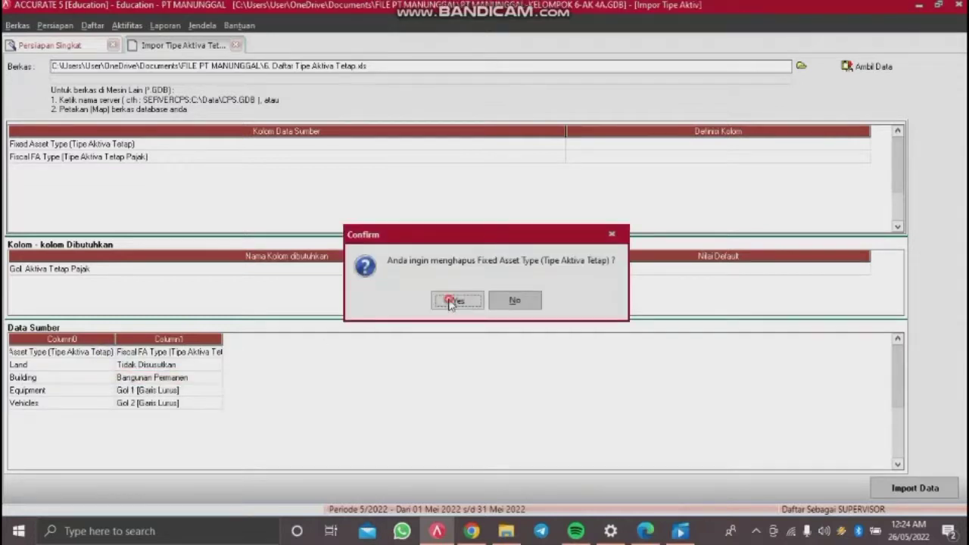
pyautogui.moveTo(567, 144); pyautogui.dragTo(301, 149)
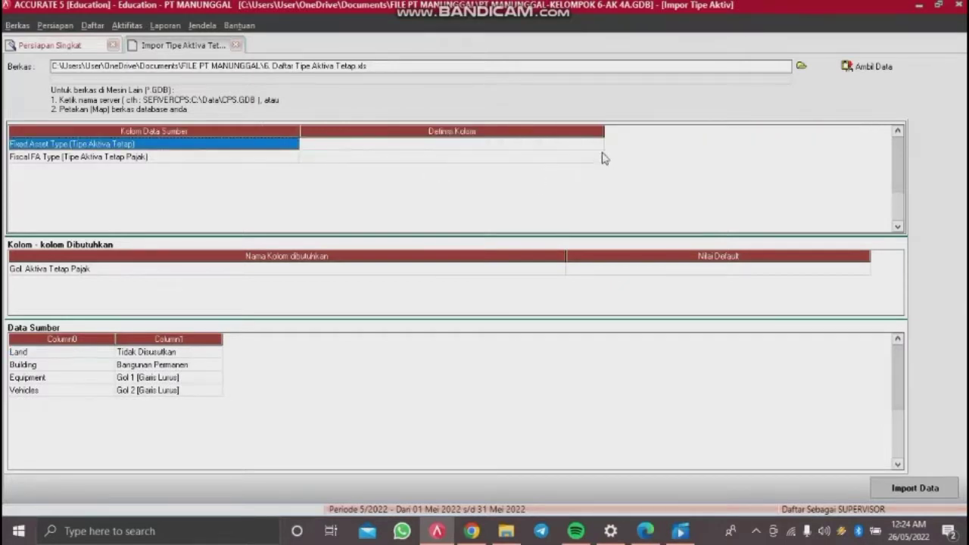
# Step: Map the Fixed Asset Type column to Tipe Aktiva Tetap, correcting a mistaken Gol. Aktiva Tetap Pajak choice
pyautogui.click(596, 145)
pyautogui.click(594, 150)
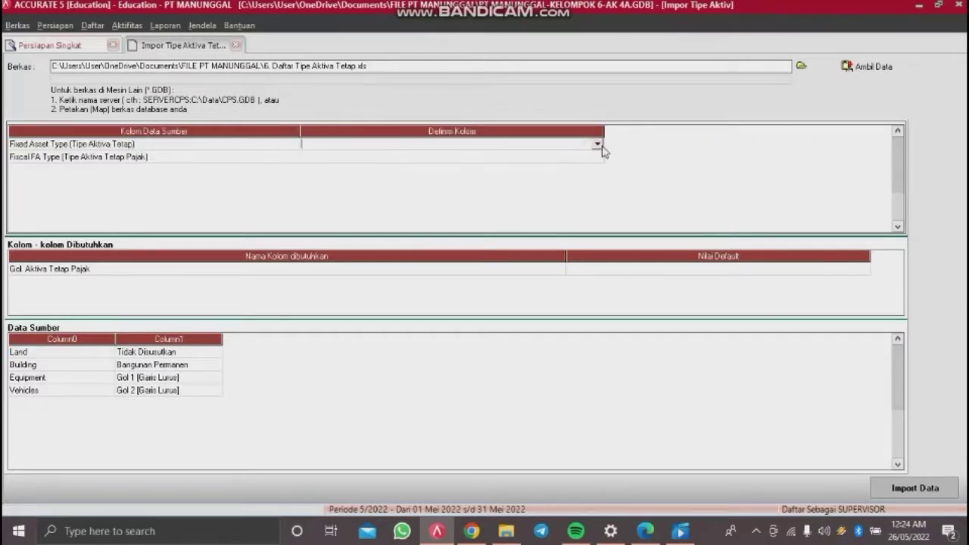
pyautogui.click(598, 144)
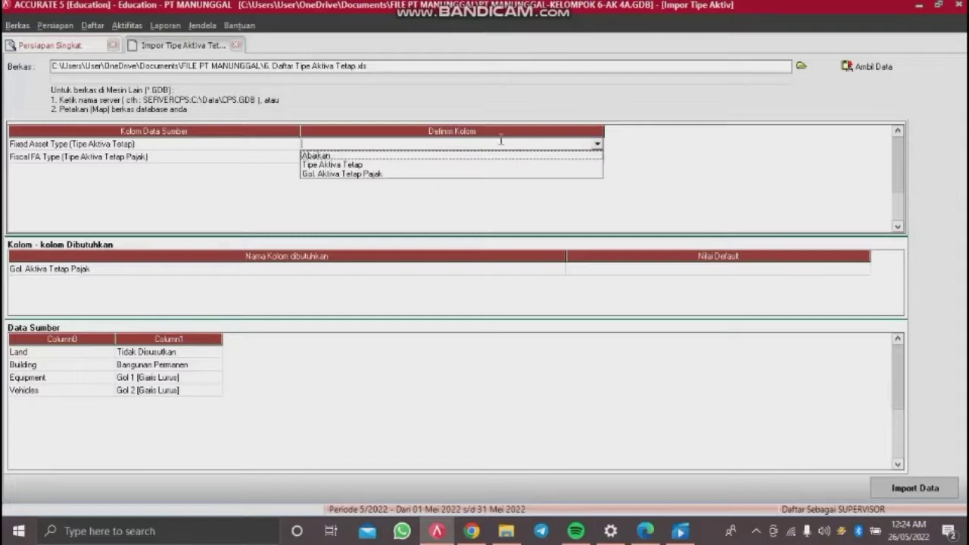
pyautogui.click(371, 172)
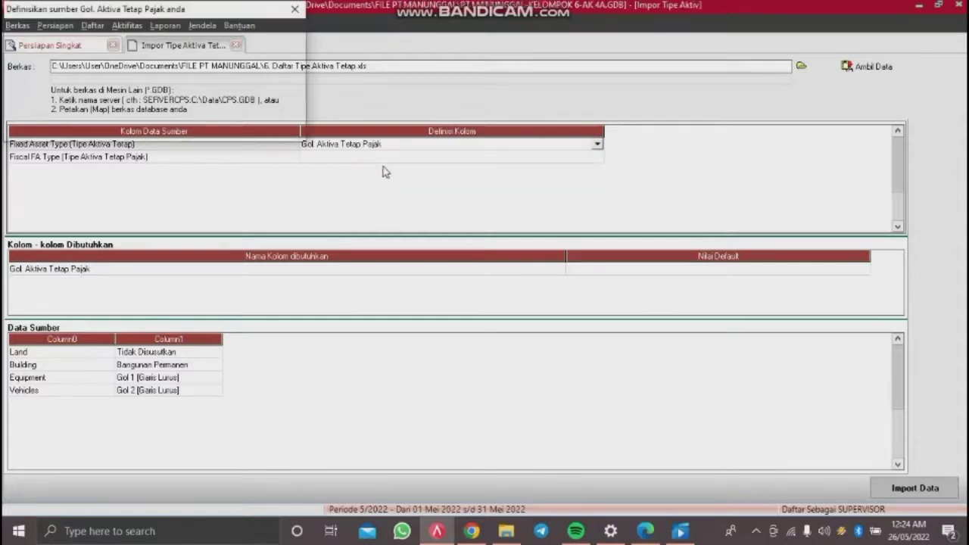
pyautogui.click(295, 9)
pyautogui.click(598, 146)
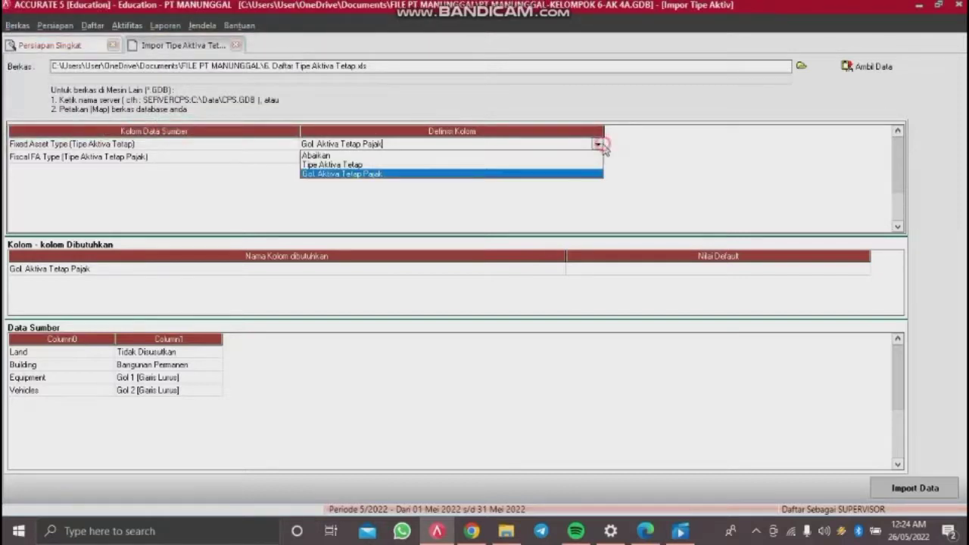
pyautogui.click(357, 165)
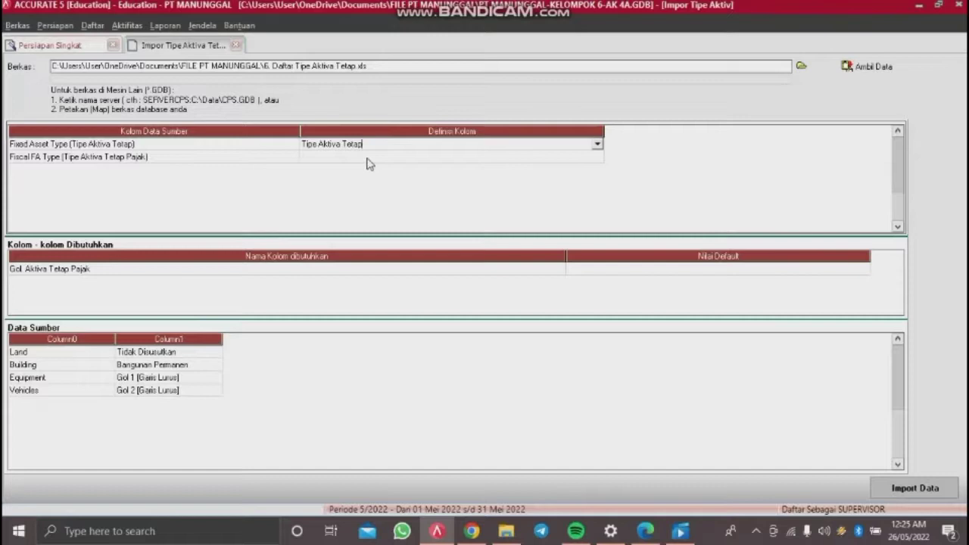
pyautogui.click(560, 157)
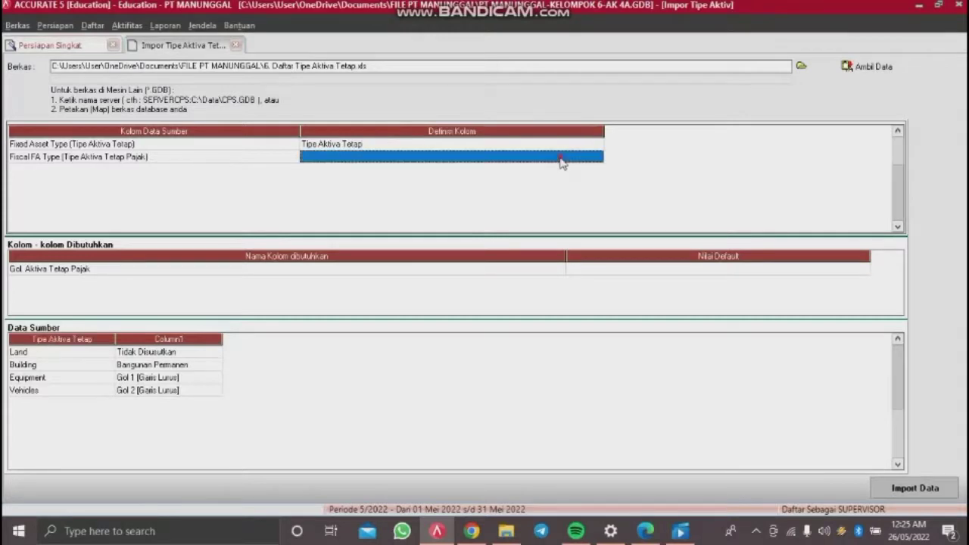
pyautogui.click(560, 159)
pyautogui.click(597, 157)
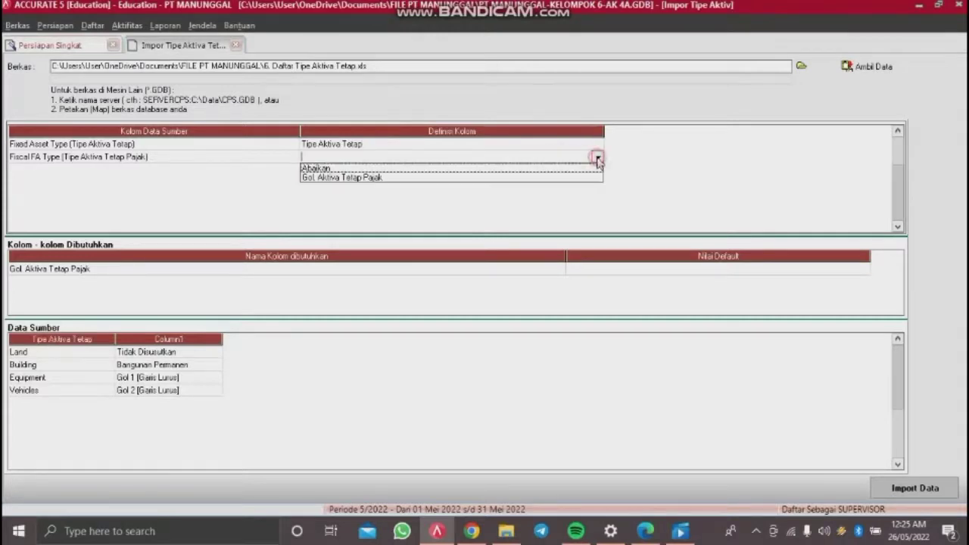
# Step: Map Fiscal FA Type to Gol. Aktiva Tetap Pajak and match its first row to Tidak Disusutkan
pyautogui.click(392, 178)
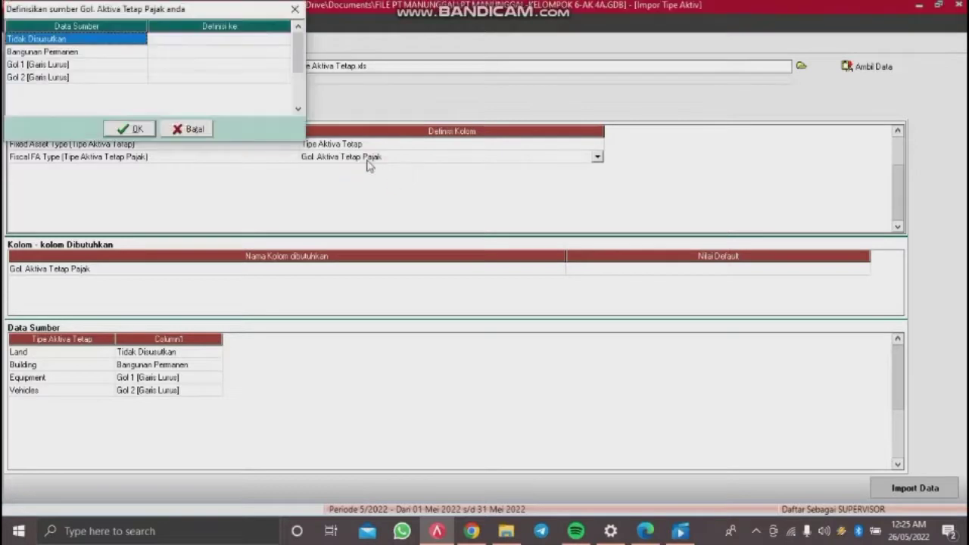
pyautogui.click(233, 39)
pyautogui.click(234, 40)
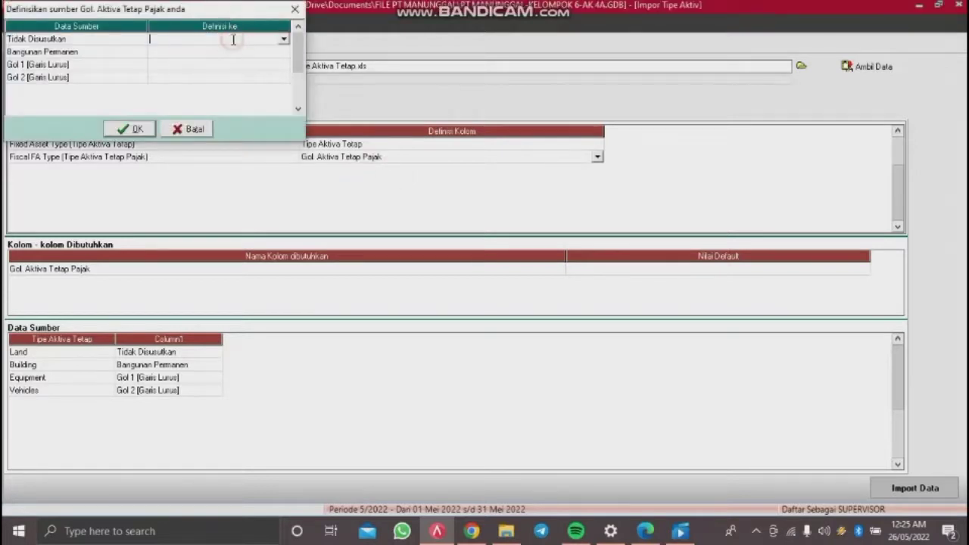
pyautogui.click(282, 39)
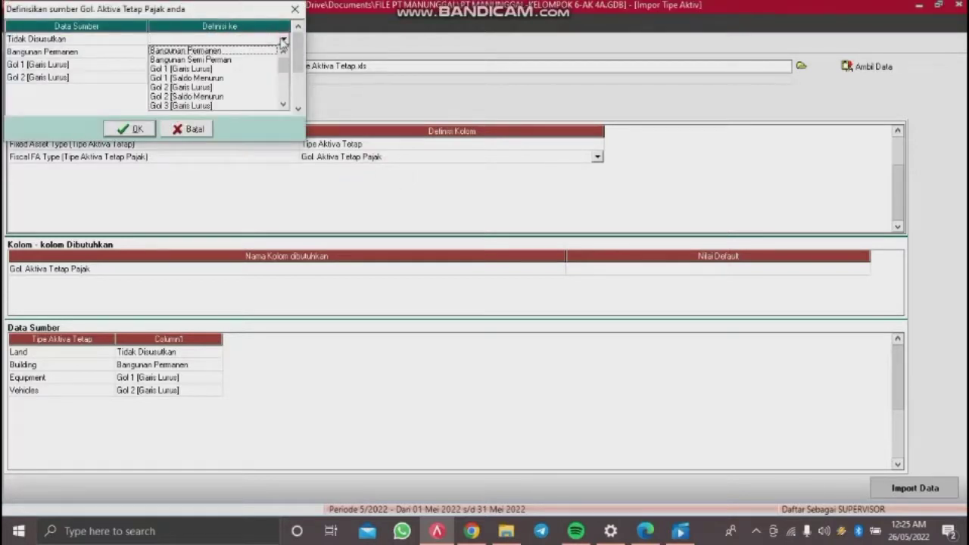
pyautogui.click(258, 50)
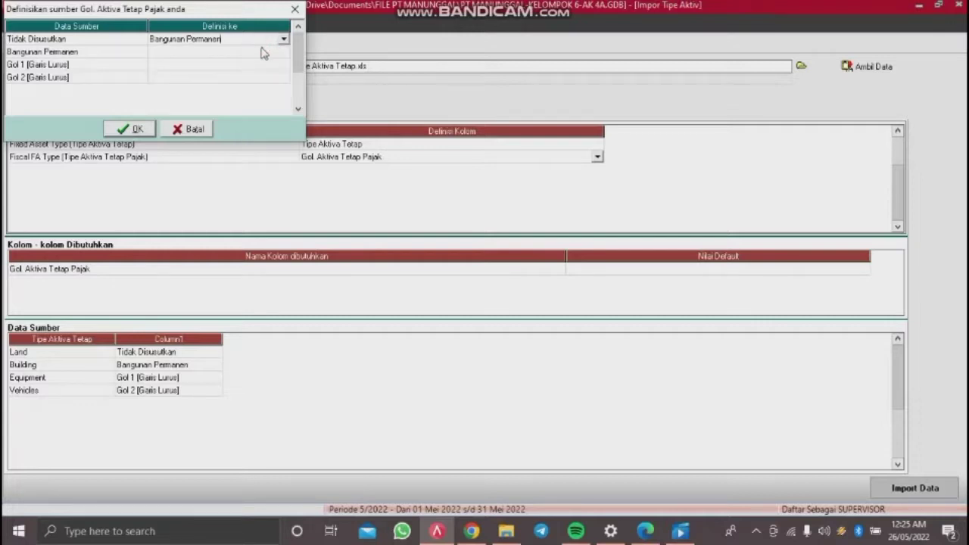
pyautogui.click(283, 40)
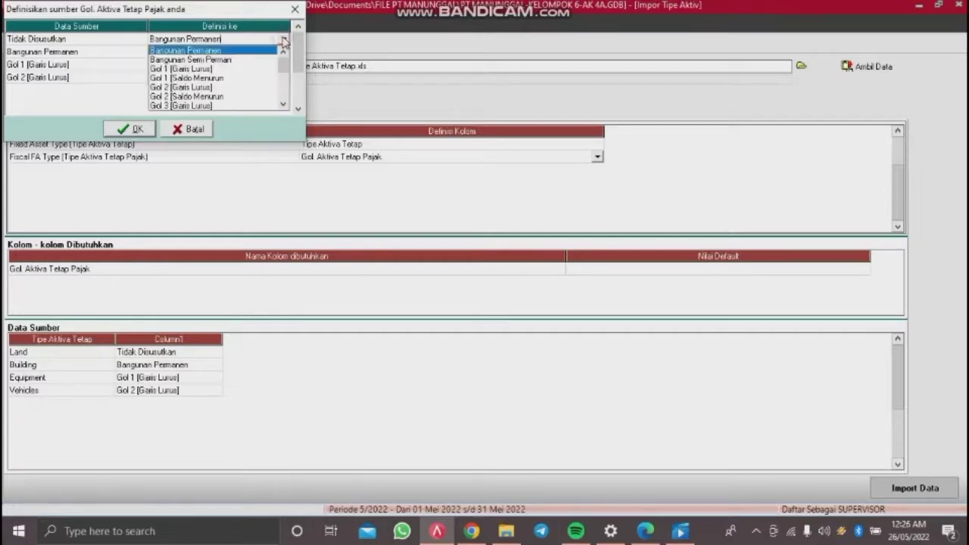
pyautogui.click(284, 104)
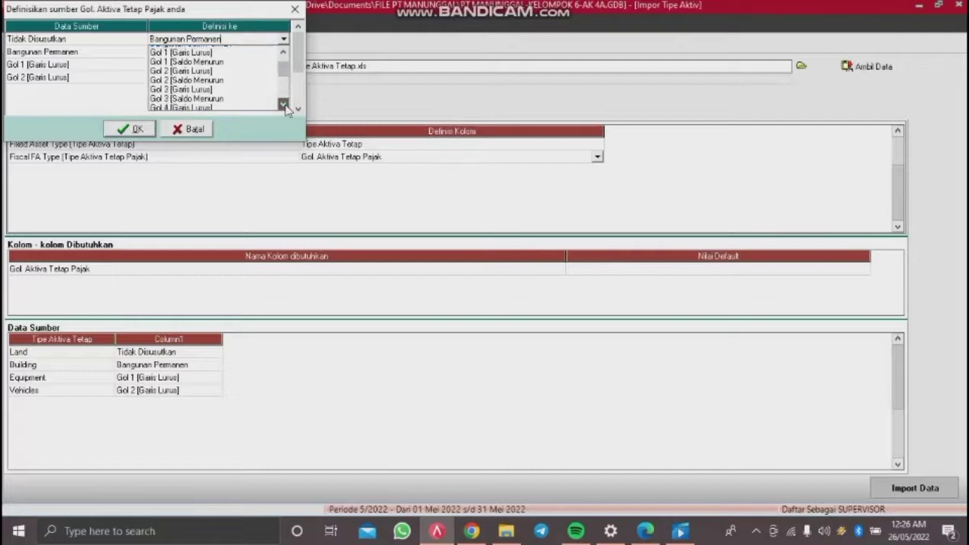
pyautogui.click(284, 104)
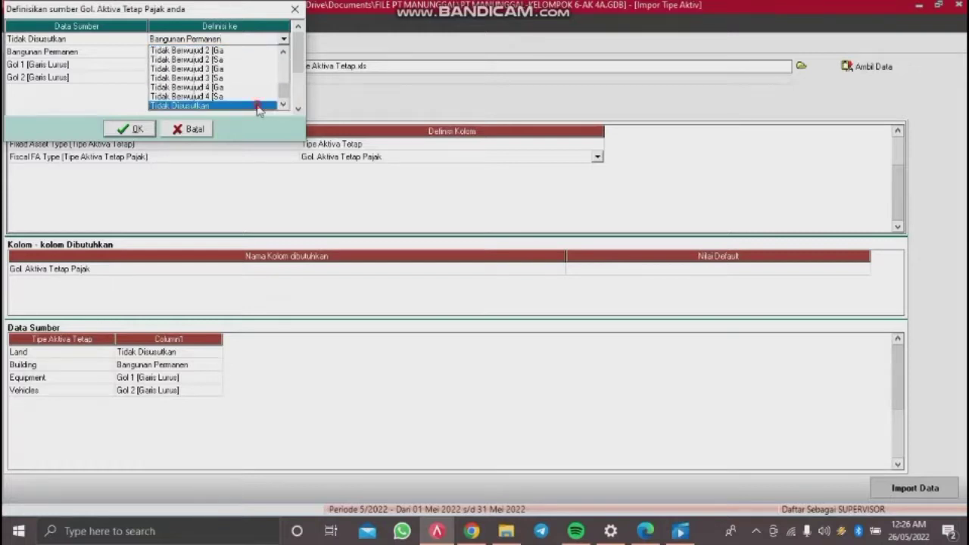
pyautogui.click(257, 105)
# Step: Match the remaining rows to Bangunan Permanen, Gol 1 [Garis Lurus] and Gol 2 [Garis Lurus]
pyautogui.click(270, 54)
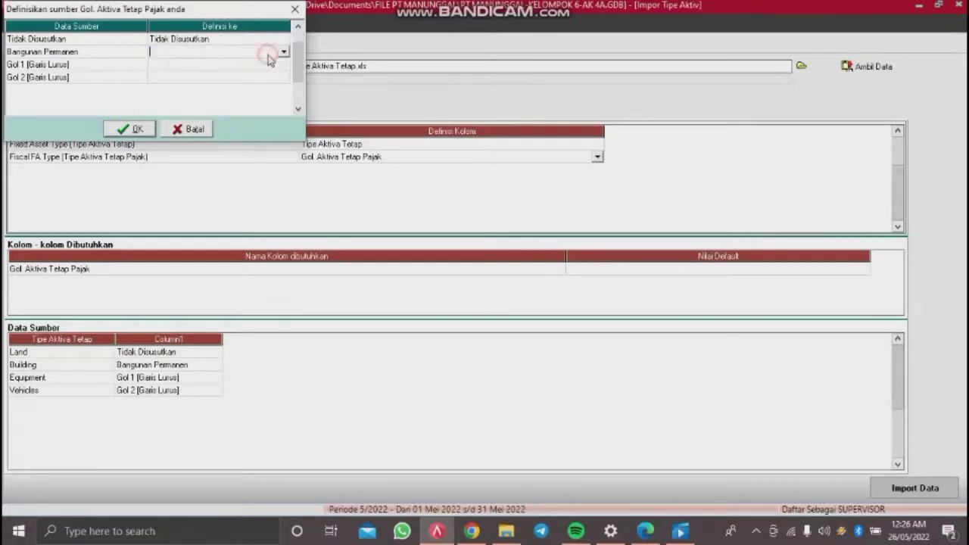
pyautogui.click(282, 53)
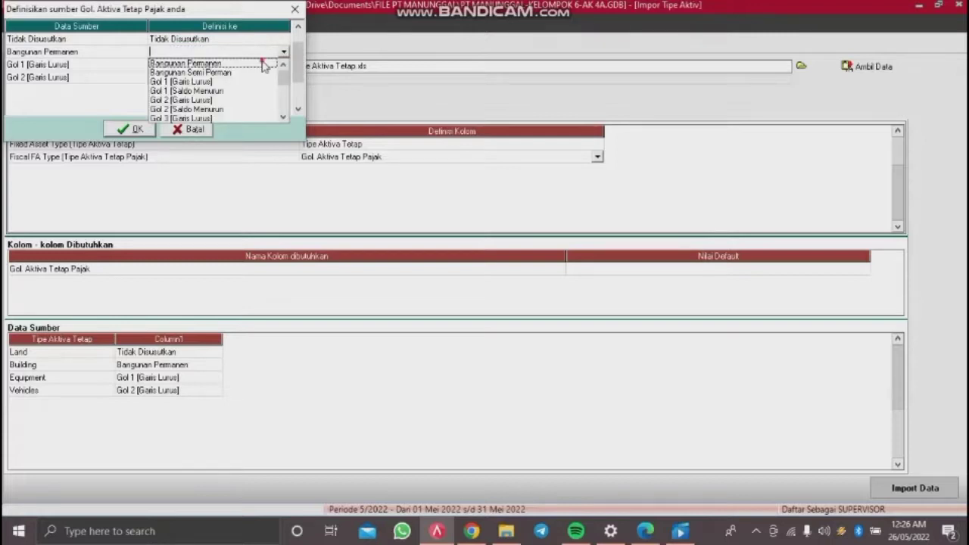
pyautogui.click(263, 64)
pyautogui.click(263, 65)
pyautogui.click(263, 67)
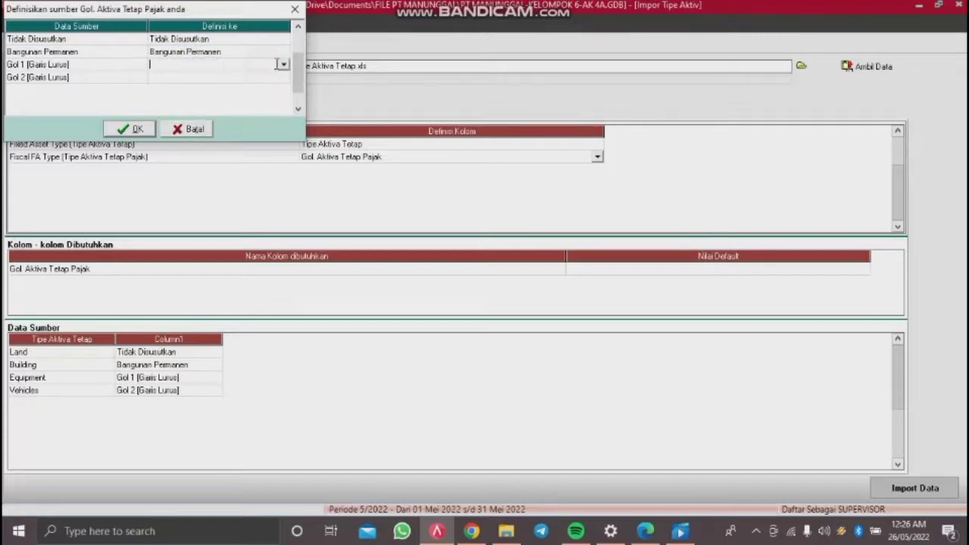
pyautogui.click(282, 67)
pyautogui.click(224, 87)
pyautogui.click(252, 78)
pyautogui.click(253, 78)
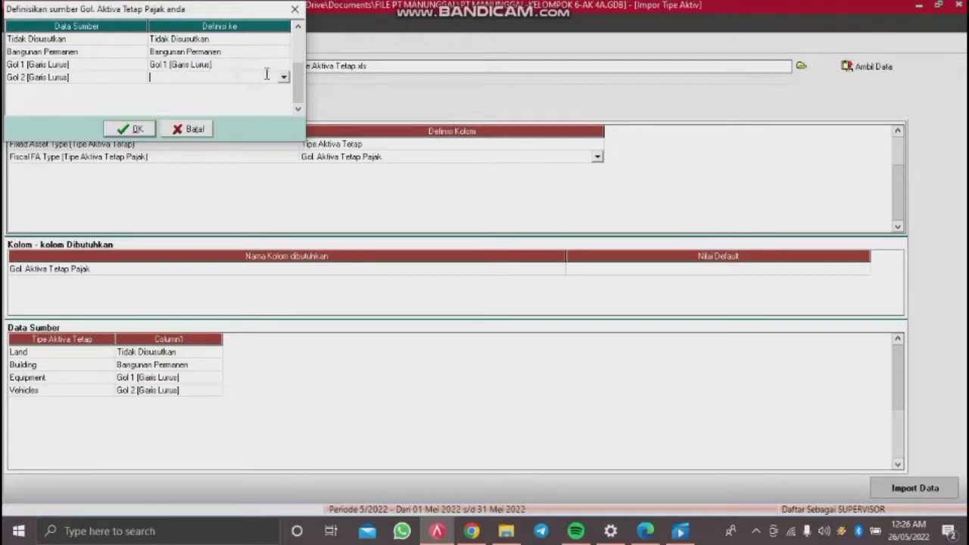
pyautogui.click(283, 77)
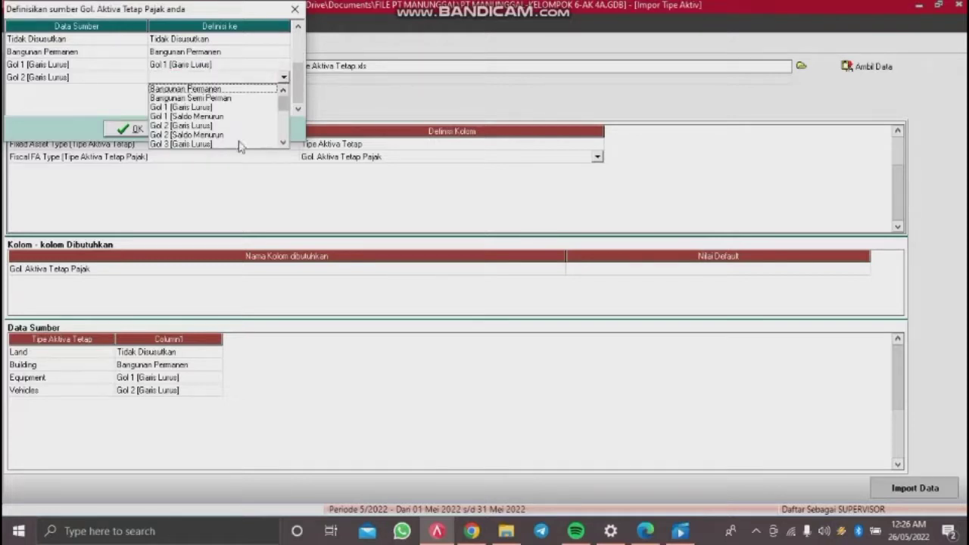
pyautogui.click(212, 125)
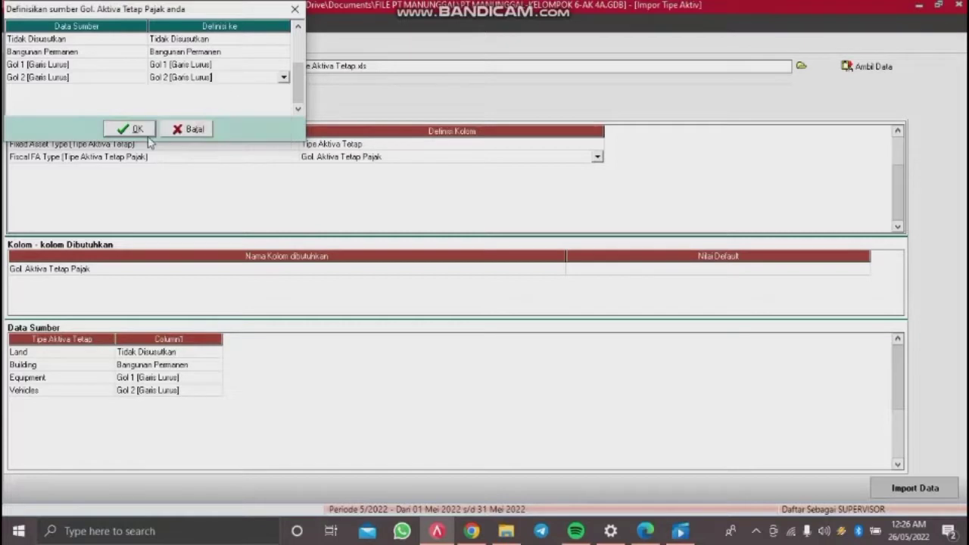
# Step: Confirm the tax group mapping and import the data, giving '4 data terimpor'
pyautogui.click(127, 129)
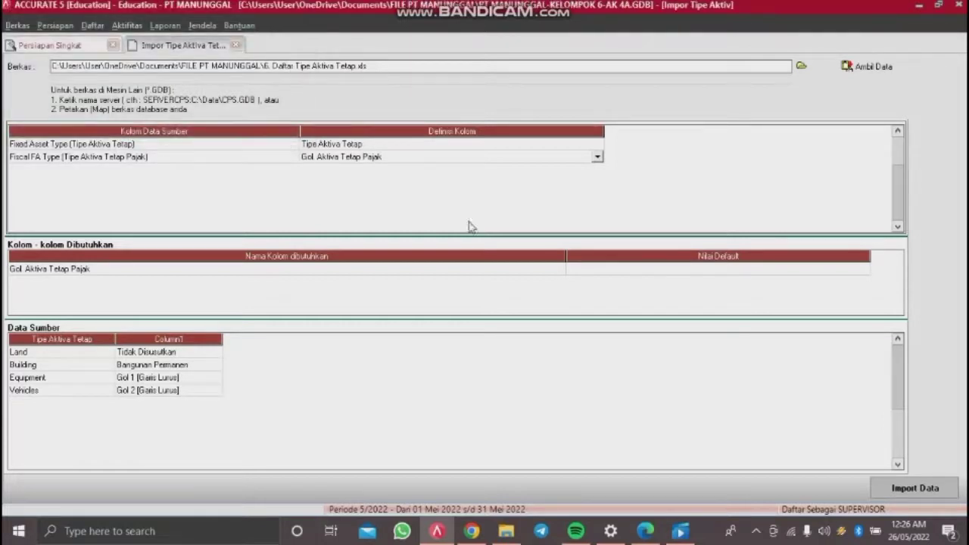
pyautogui.click(474, 343)
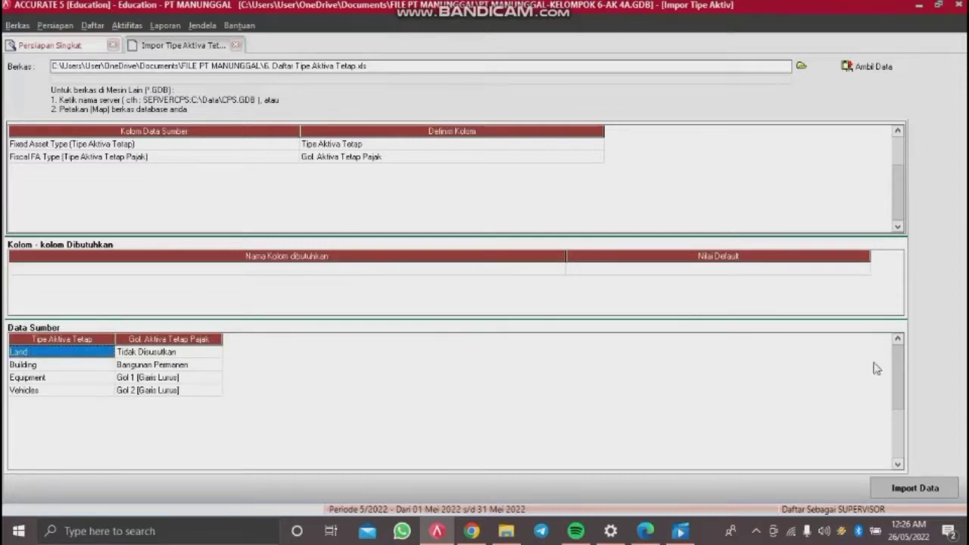
pyautogui.click(907, 487)
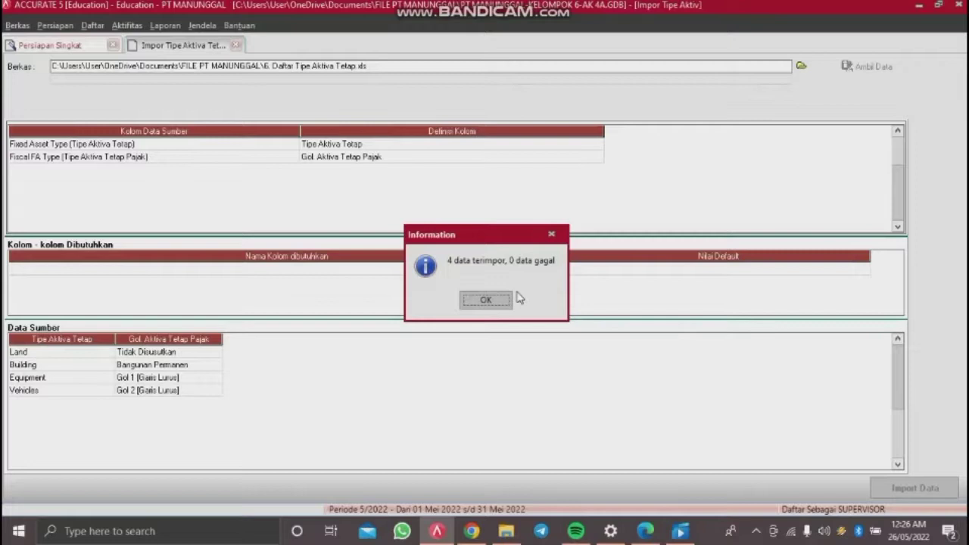
pyautogui.click(485, 301)
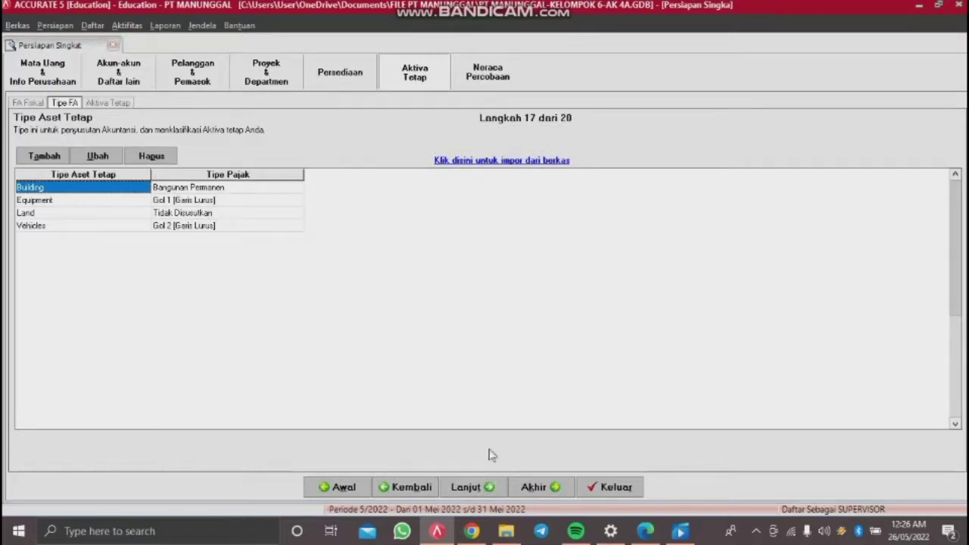
# Step: Advance to step 18, Daftar Aktiva Tetap, and open its blank Impor Aktiva Tetap screen
pyautogui.click(467, 487)
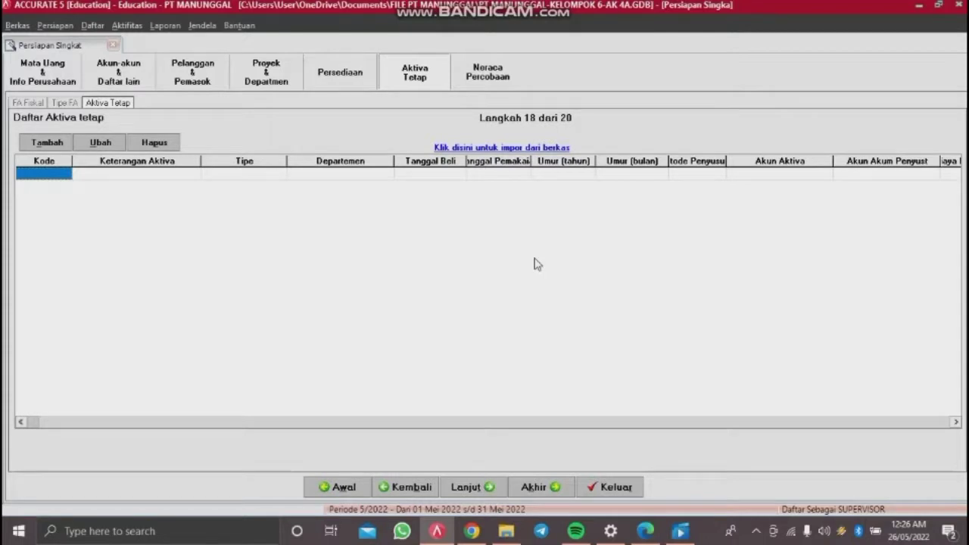
pyautogui.click(542, 149)
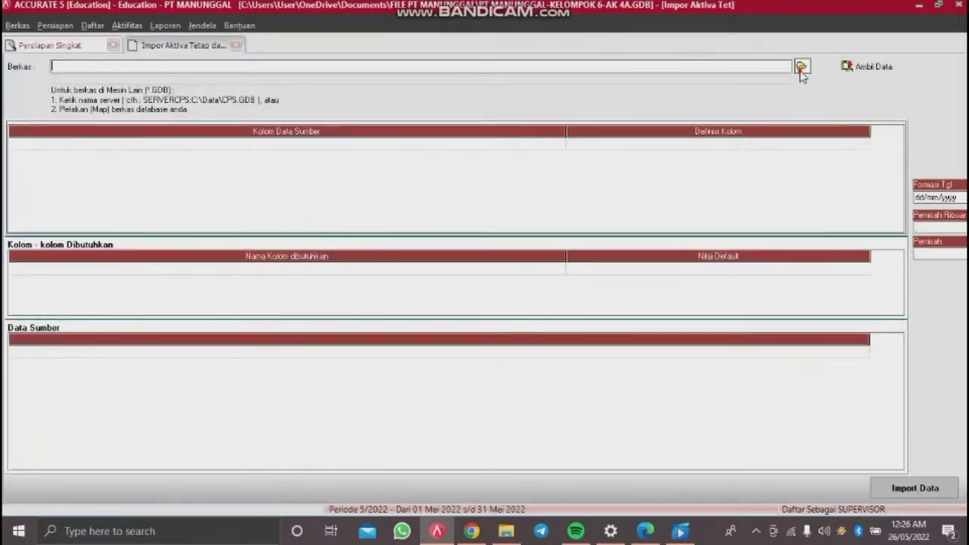
# Step: Load the Excel file 7. Daftar Aktiva Tetap.xls into the fixed-asset import with Ambil Data
pyautogui.click(801, 68)
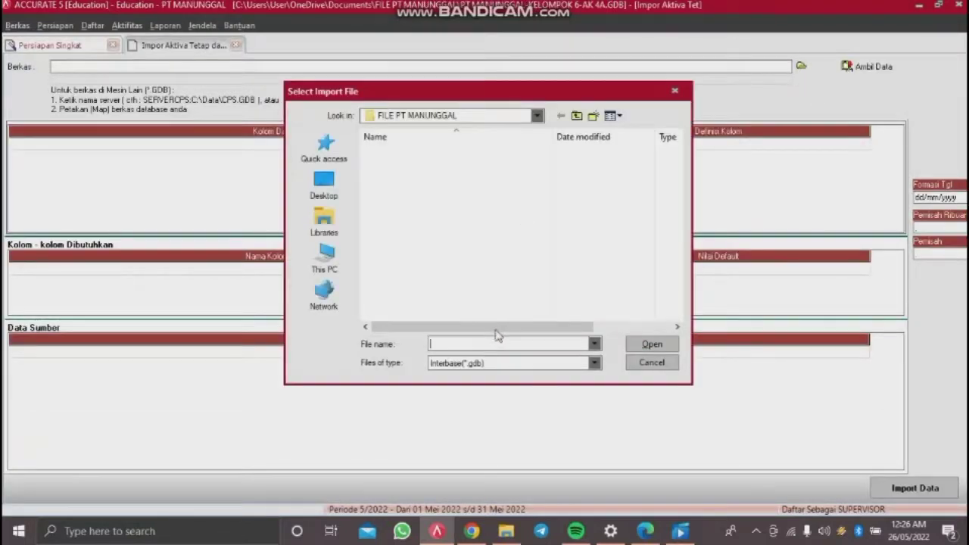
pyautogui.click(487, 365)
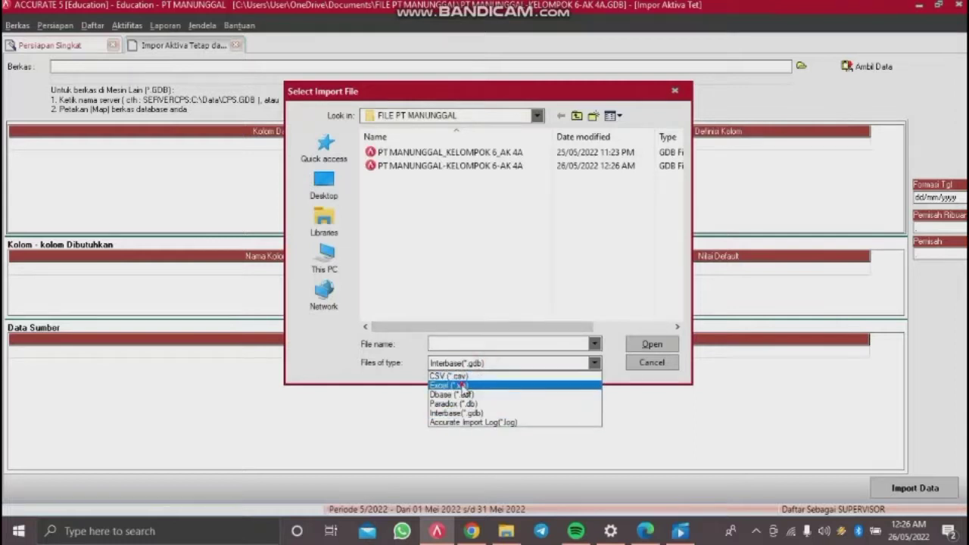
pyautogui.click(463, 385)
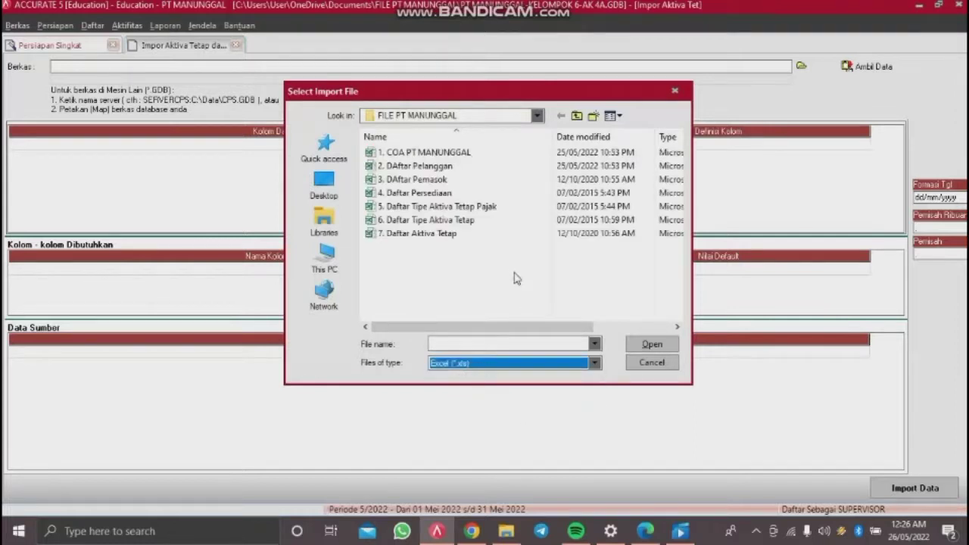
pyautogui.doubleClick(469, 234)
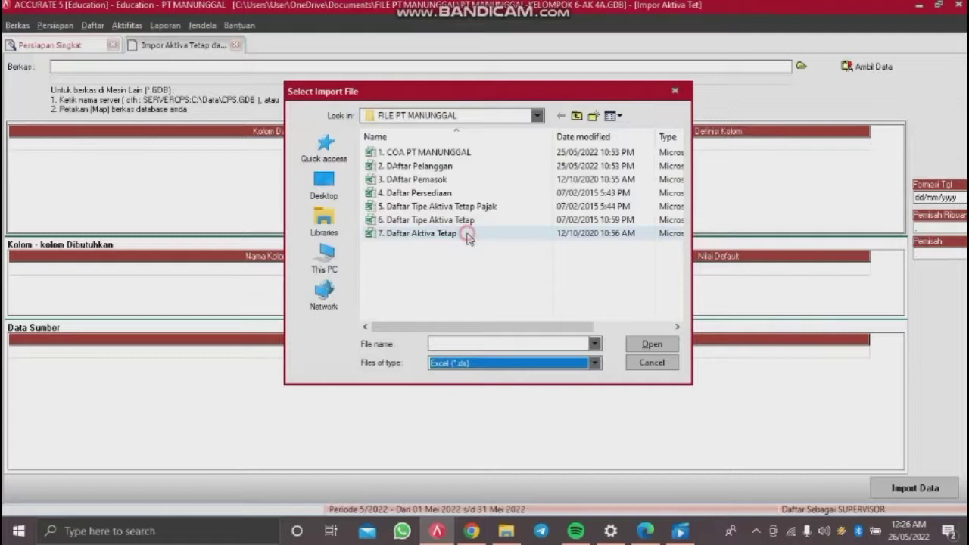
pyautogui.click(868, 71)
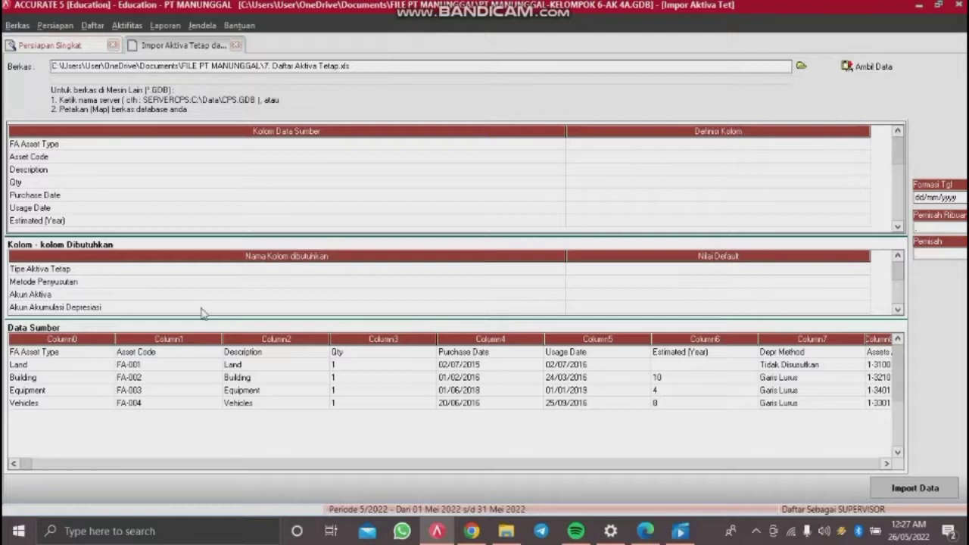
# Step: Delete the FA Asset Type title row from the source data
pyautogui.rightClick(87, 351)
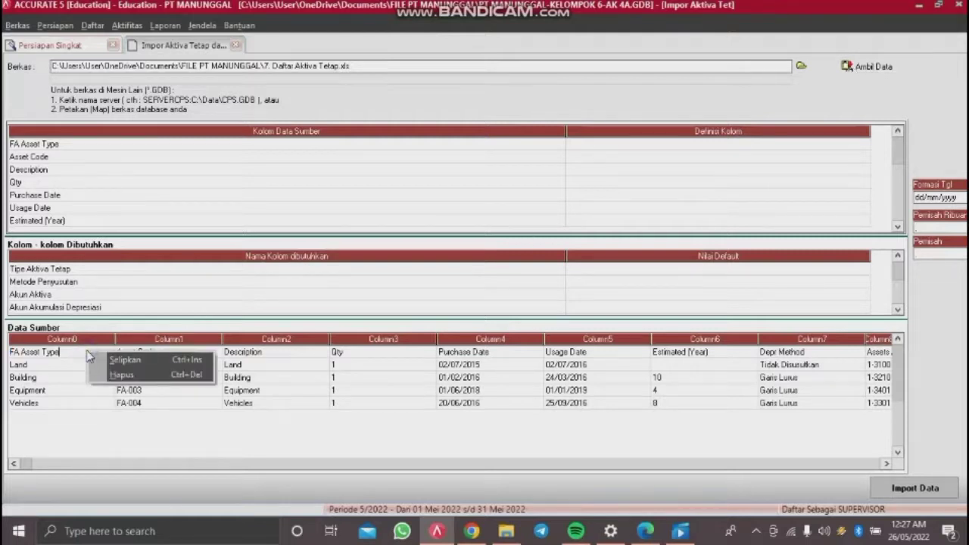
pyautogui.click(129, 376)
pyautogui.click(458, 301)
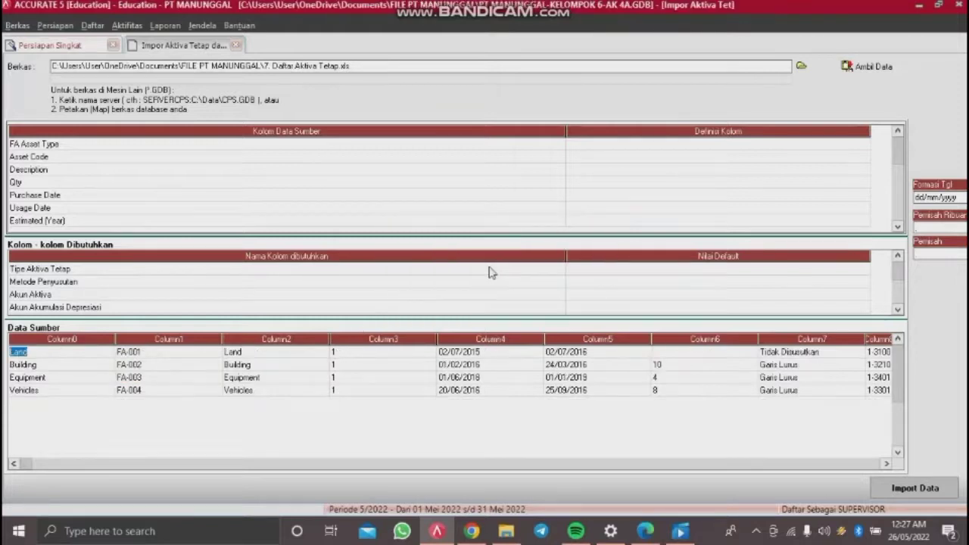
# Step: Narrow the source column-name column and open the Definisi Kolom list for FA Asset Type
pyautogui.moveTo(565, 132); pyautogui.dragTo(379, 134)
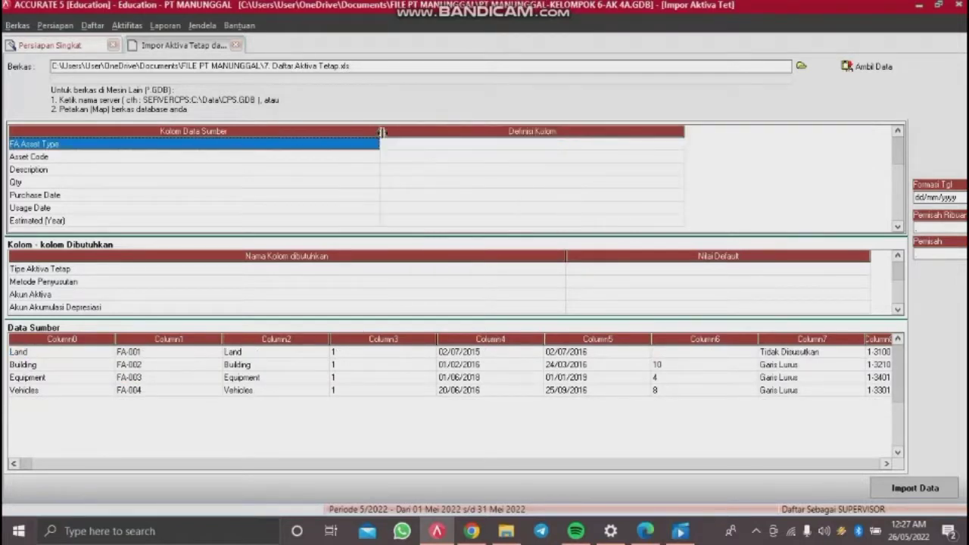
pyautogui.click(598, 146)
pyautogui.click(598, 146)
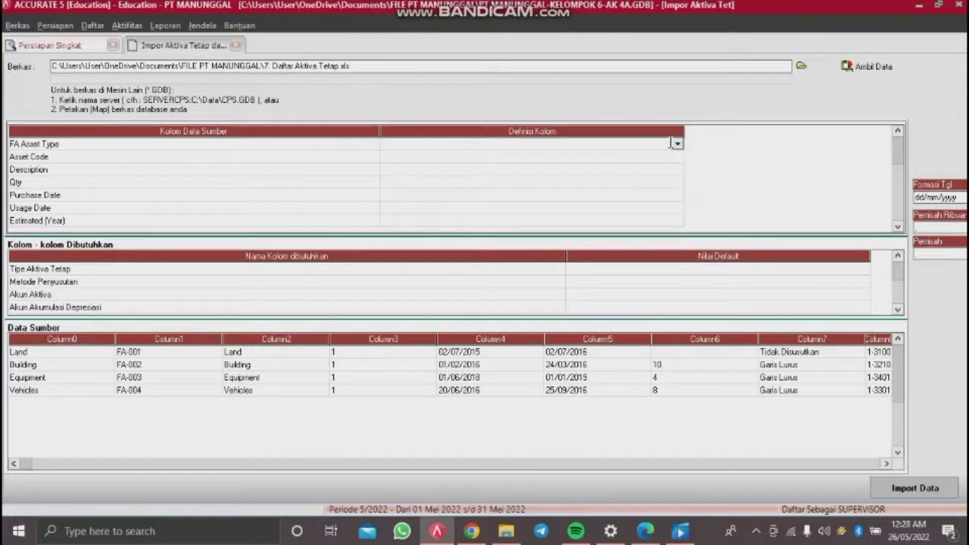
pyautogui.click(677, 145)
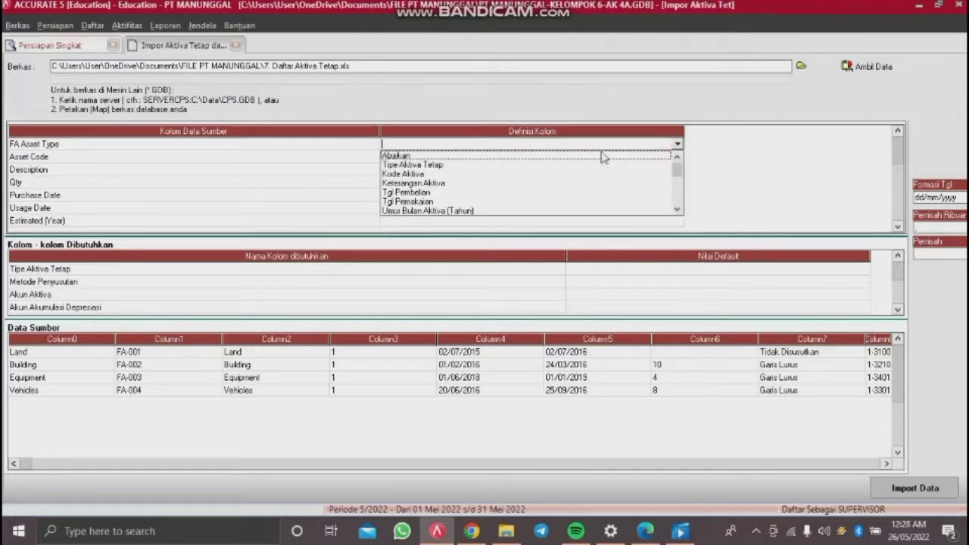
# Step: Define FA Asset Type as Tipe Aktiva Tetap, mapping Land and Building to same-named types
pyautogui.click(443, 165)
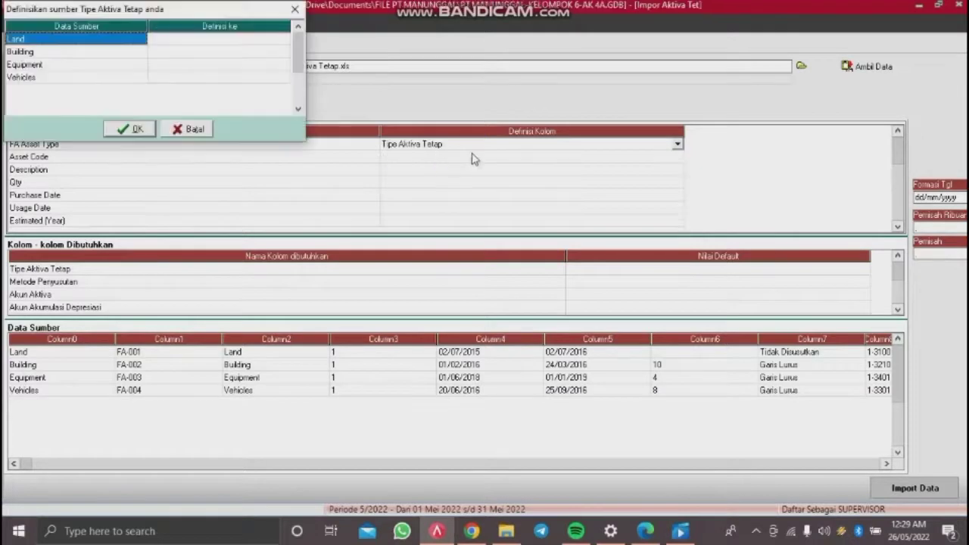
pyautogui.click(240, 40)
pyautogui.click(240, 39)
pyautogui.click(284, 39)
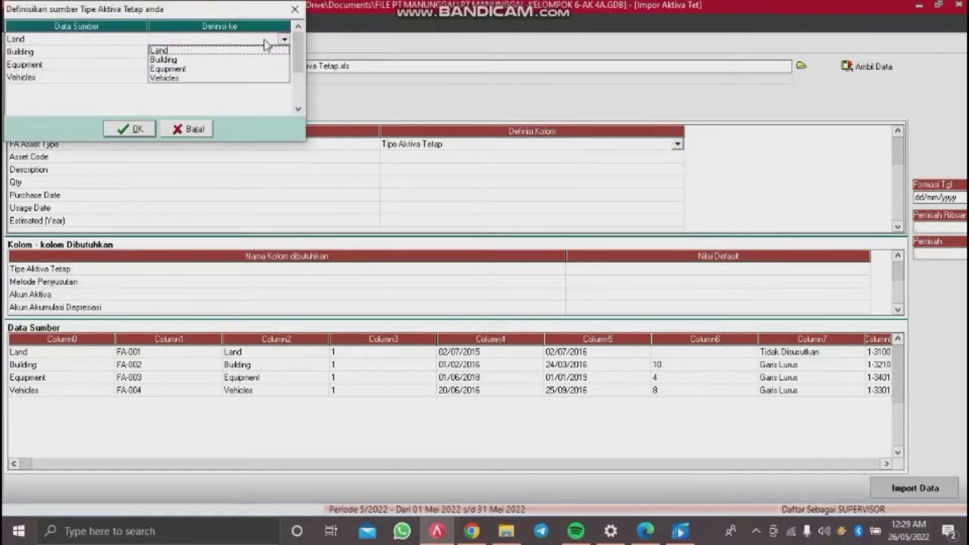
pyautogui.click(248, 50)
pyautogui.click(248, 52)
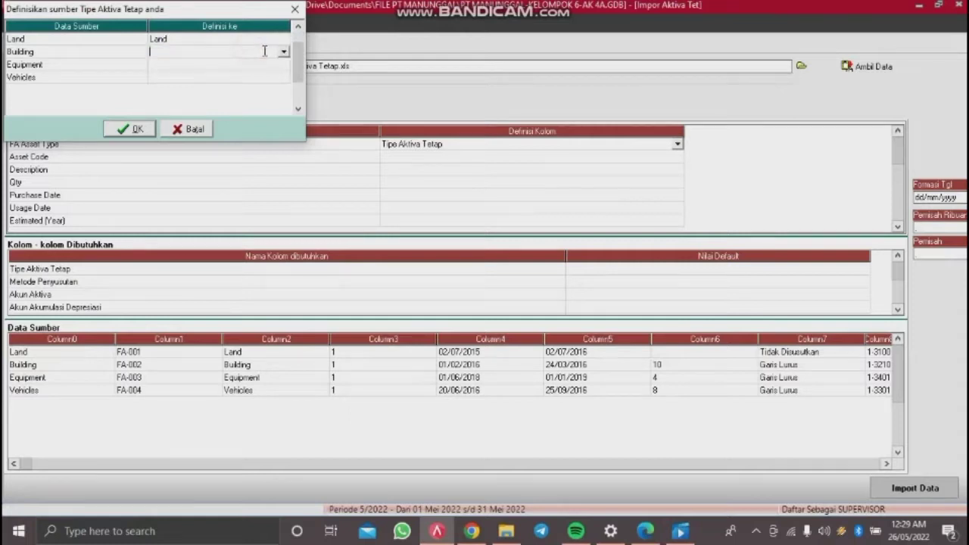
pyautogui.click(283, 52)
pyautogui.click(220, 73)
# Step: Map Equipment and Vehicles to their same-named asset types and confirm the mappings
pyautogui.click(224, 69)
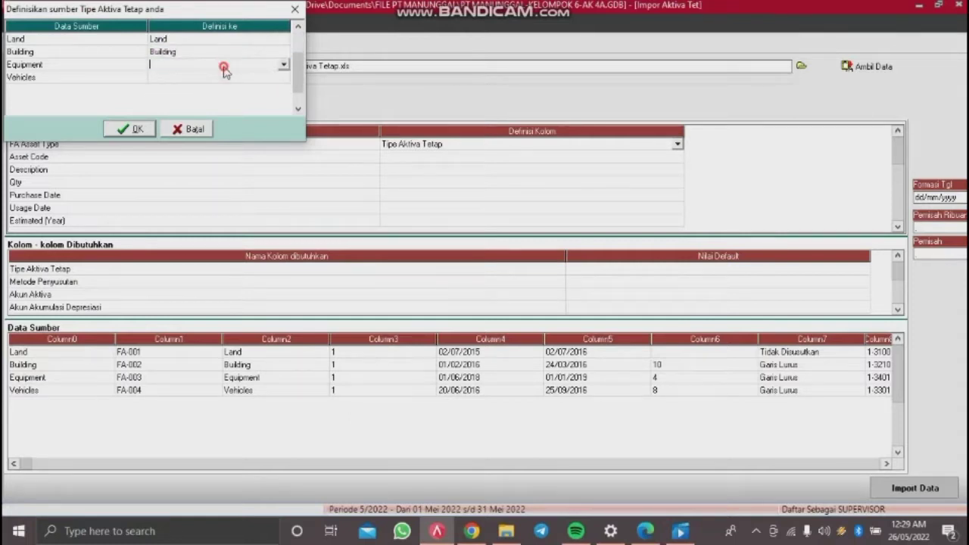
pyautogui.click(283, 69)
pyautogui.click(225, 93)
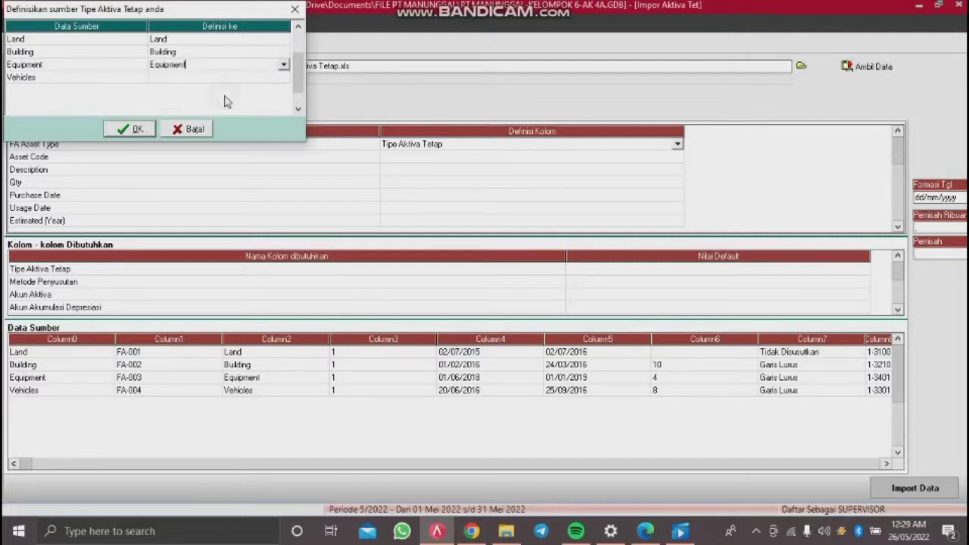
pyautogui.click(234, 78)
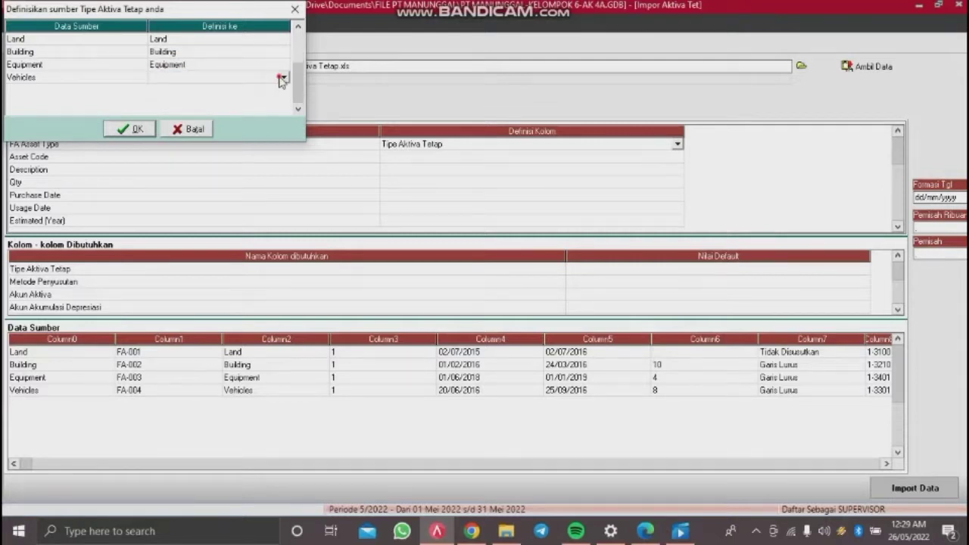
pyautogui.click(283, 78)
pyautogui.click(185, 115)
pyautogui.click(139, 130)
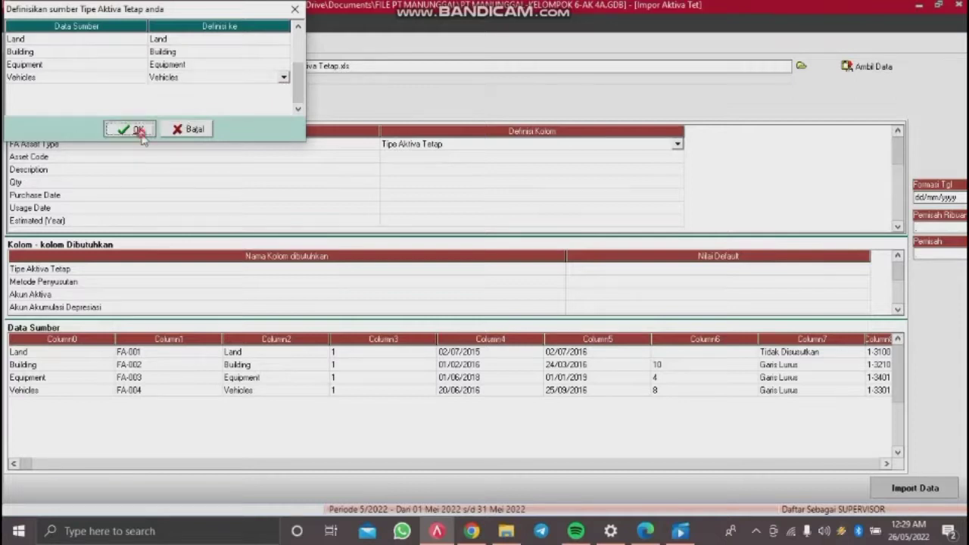
pyautogui.click(556, 157)
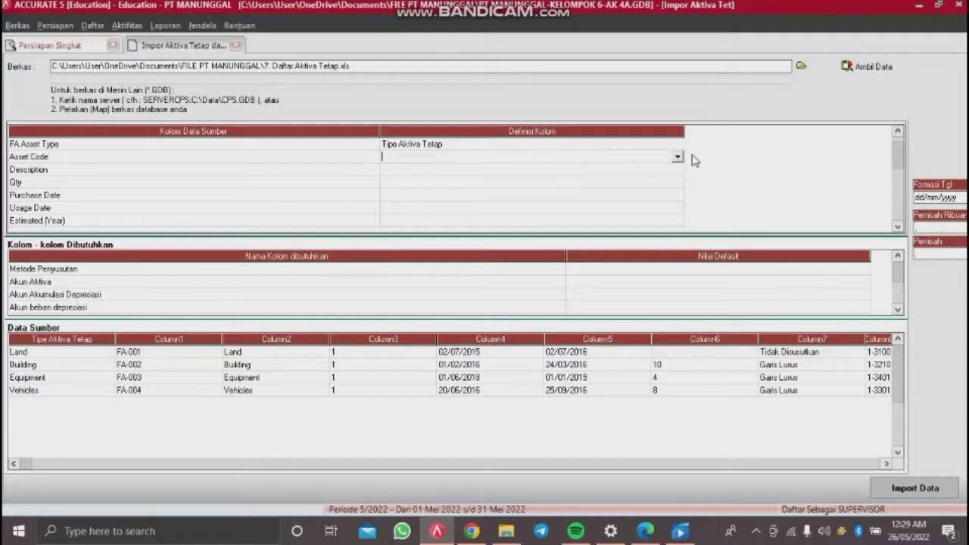
# Step: Map Asset Code to Kode Aktiva, Description to Keterangan Aktiva and Qty to Kuantitas
pyautogui.click(678, 159)
pyautogui.click(470, 177)
pyautogui.click(481, 171)
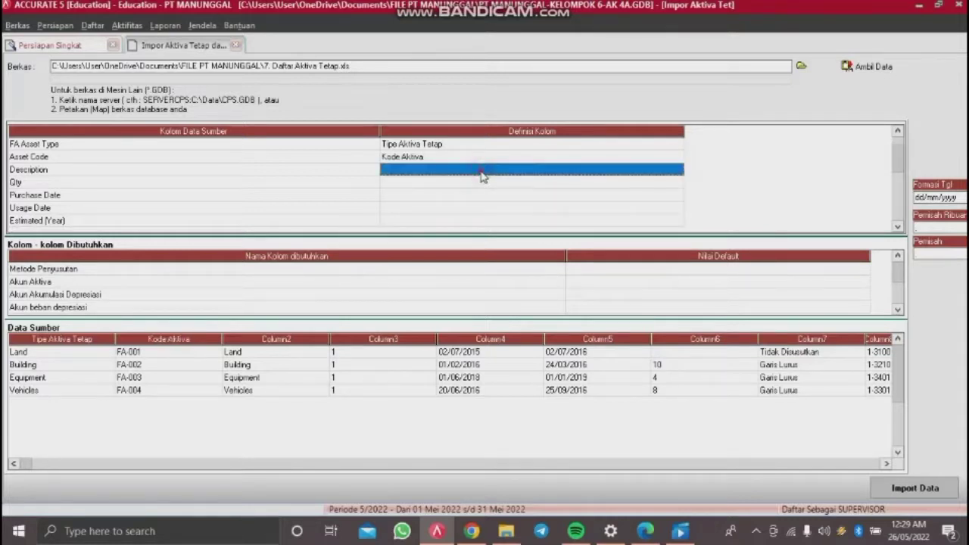
pyautogui.click(679, 169)
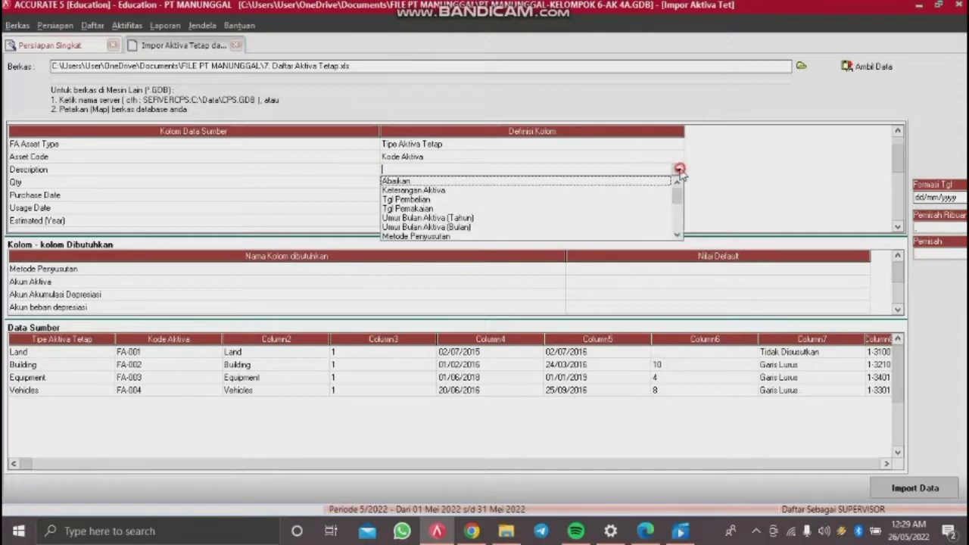
pyautogui.click(463, 191)
pyautogui.click(476, 187)
pyautogui.click(476, 186)
pyautogui.click(678, 184)
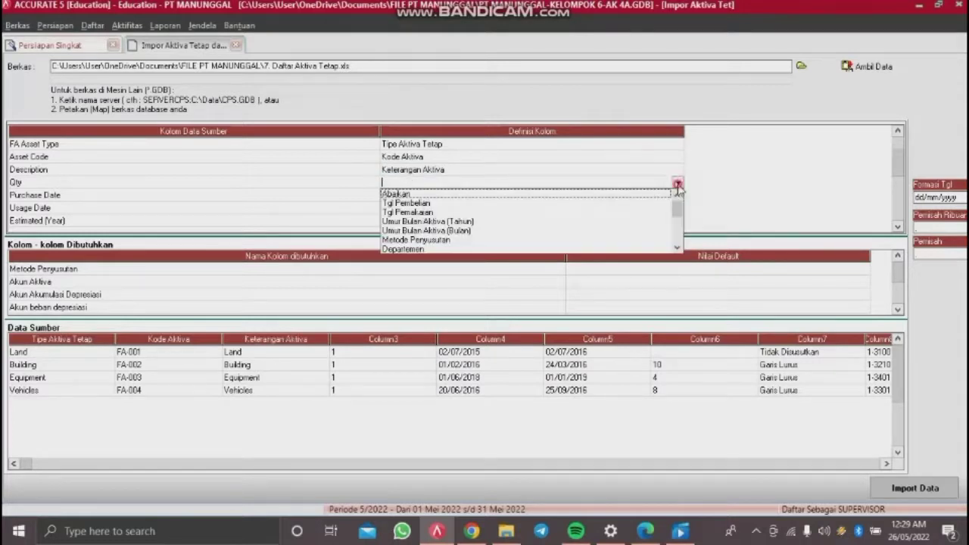
pyautogui.click(676, 247)
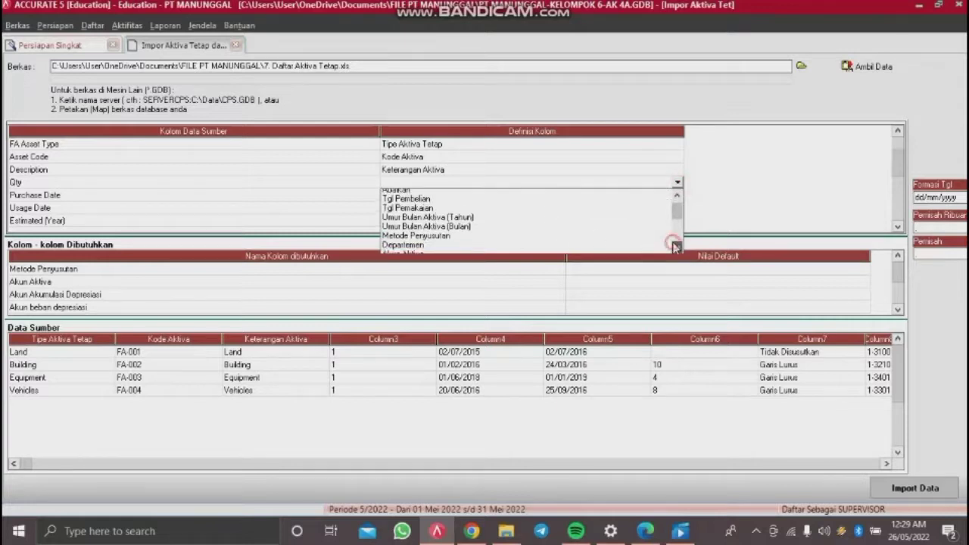
pyautogui.click(676, 247)
pyautogui.click(677, 246)
pyautogui.click(642, 249)
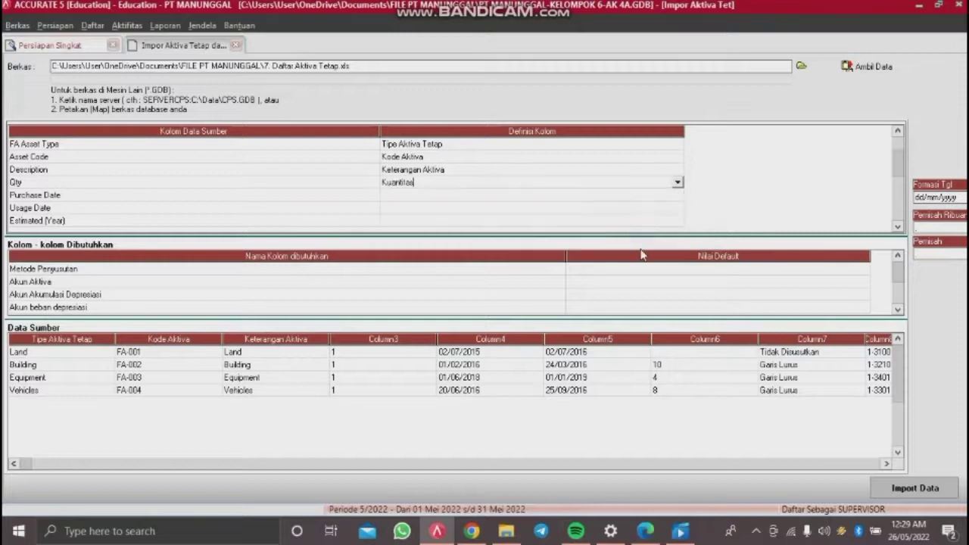
# Step: Map Purchase Date to Tgl Pembelian and Usage Date to Tgl Pemakaian
pyautogui.click(661, 207)
pyautogui.click(663, 196)
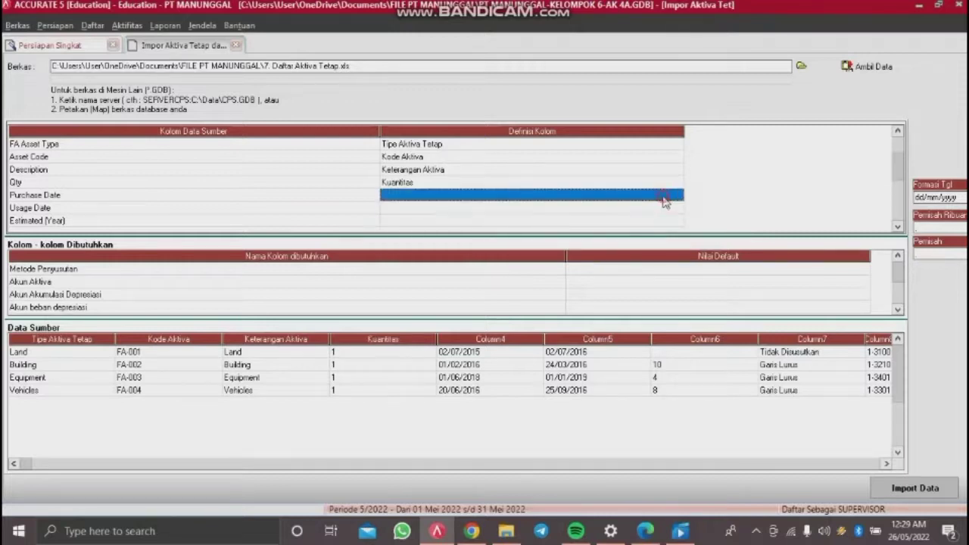
pyautogui.click(664, 198)
pyautogui.click(677, 194)
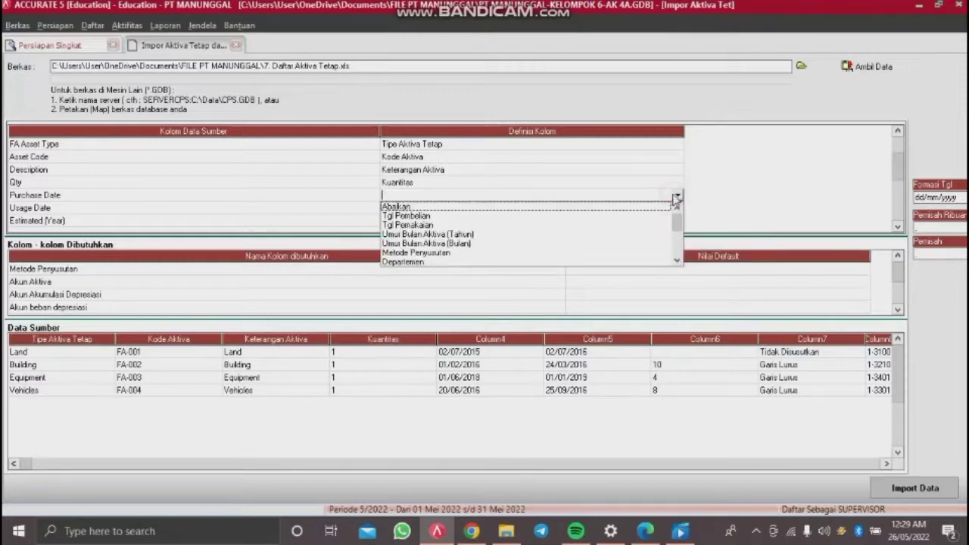
pyautogui.click(678, 260)
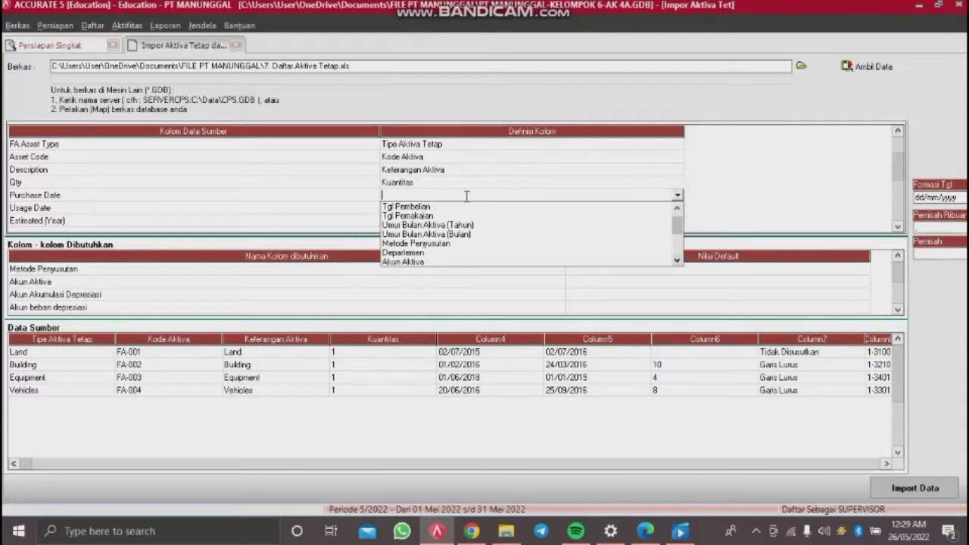
pyautogui.click(443, 206)
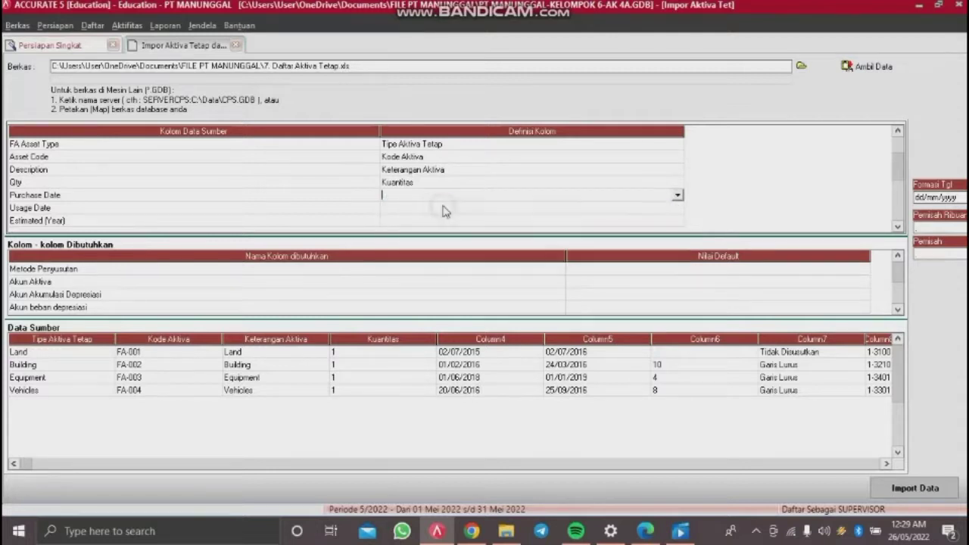
pyautogui.click(444, 209)
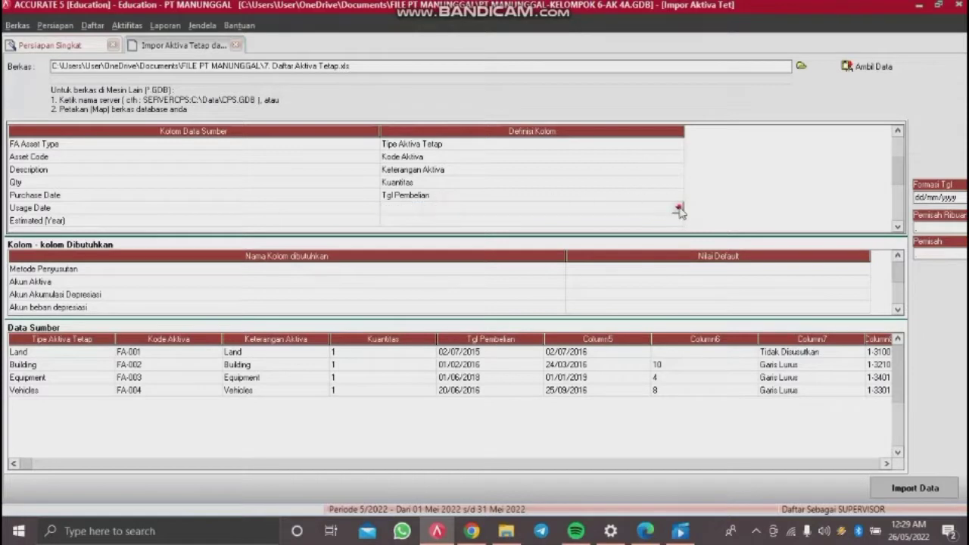
pyautogui.click(678, 209)
pyautogui.click(476, 229)
# Step: Map Estimated (Year) to Umur Bulan Aktiva (Tahun) and Depr Method to Metode Penyusutan
pyautogui.click(676, 220)
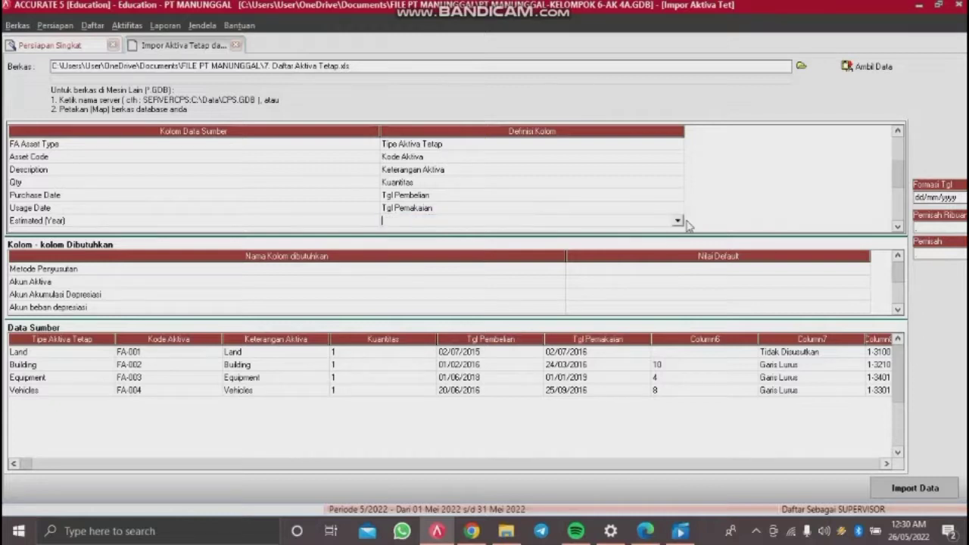
pyautogui.click(678, 222)
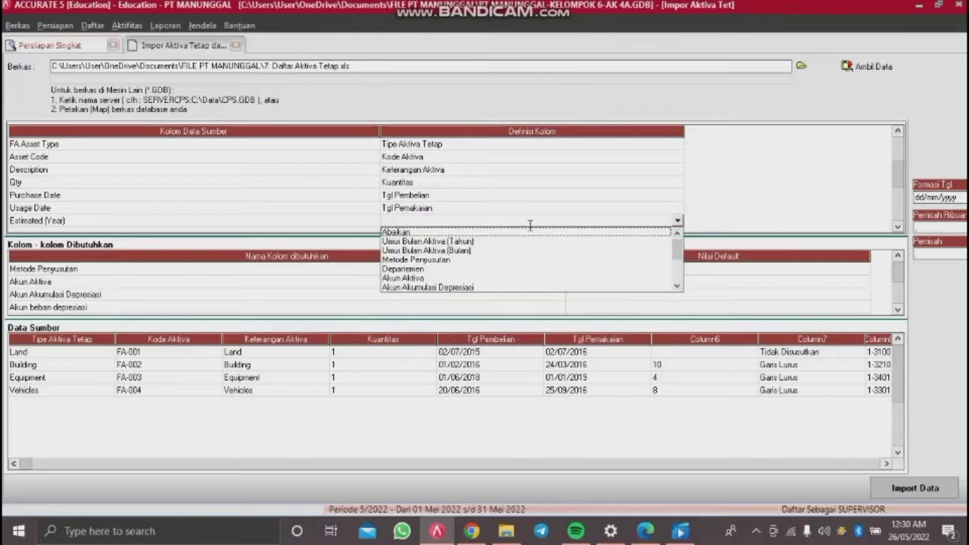
pyautogui.click(463, 243)
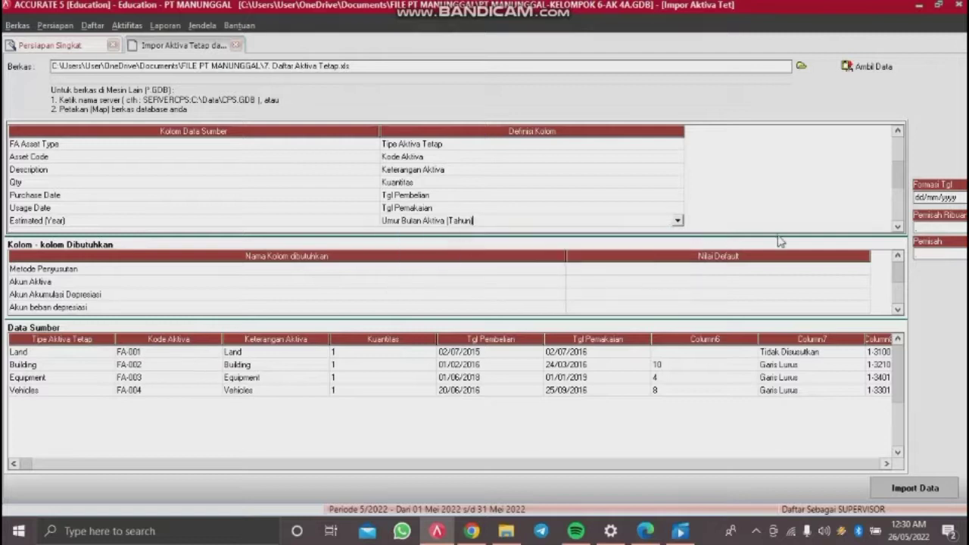
pyautogui.click(899, 228)
pyautogui.click(899, 227)
pyautogui.click(899, 227)
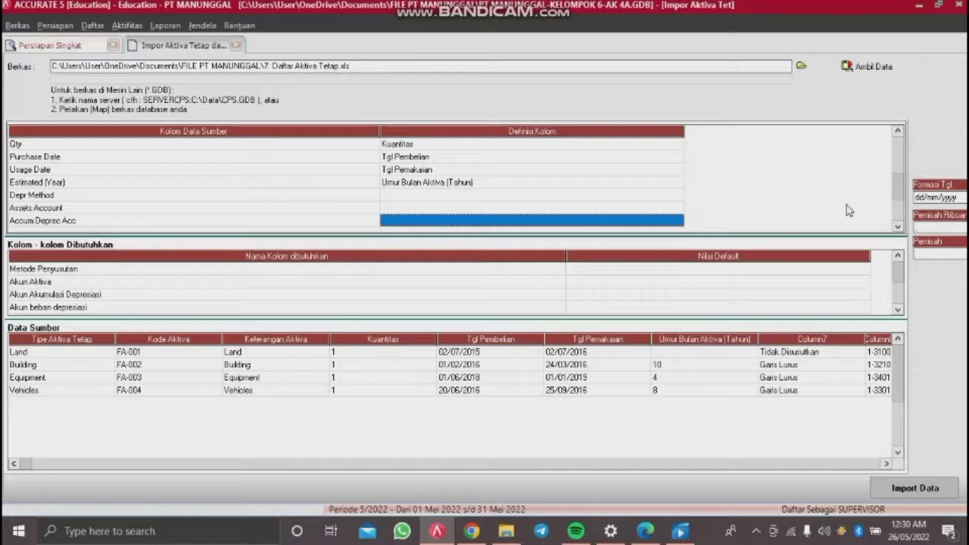
pyautogui.click(643, 195)
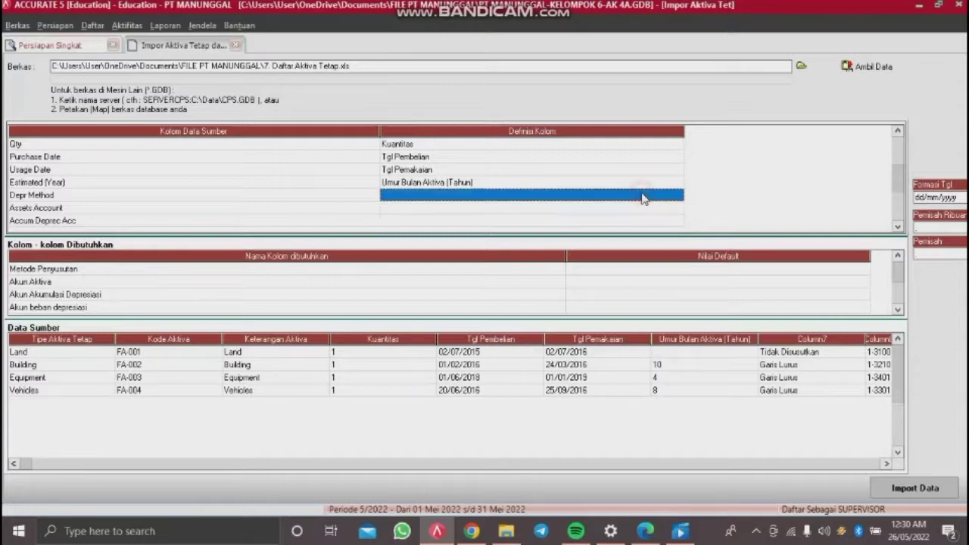
pyautogui.click(642, 196)
pyautogui.click(677, 196)
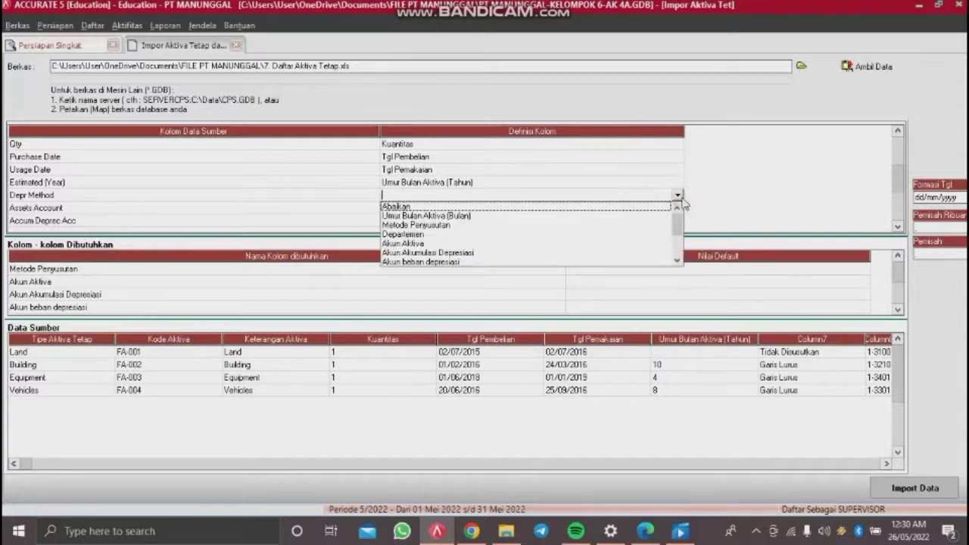
pyautogui.click(462, 233)
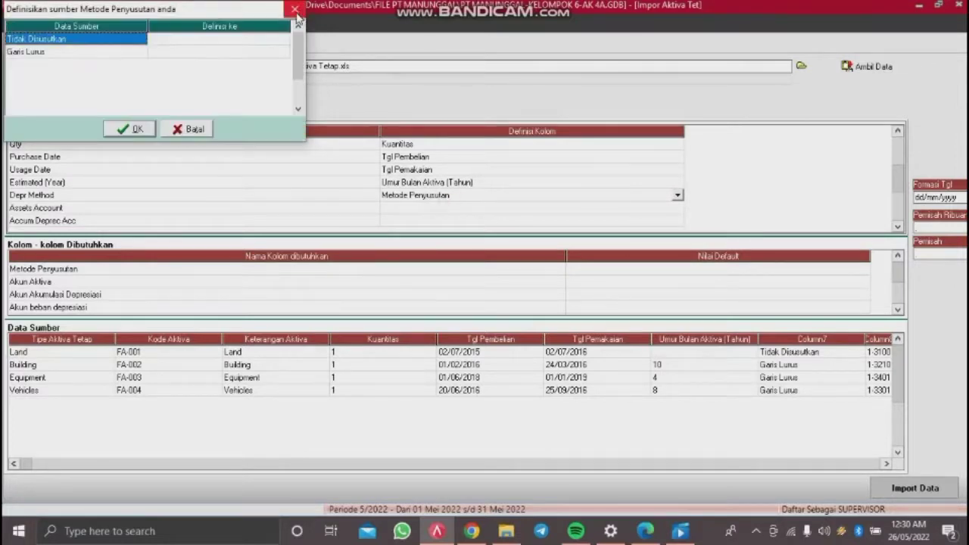
# Step: Match Tidak Disusutkan to Tidak terdepresiasi and Garis Lurus to Metode Garis Lurus, then confirm
pyautogui.click(276, 39)
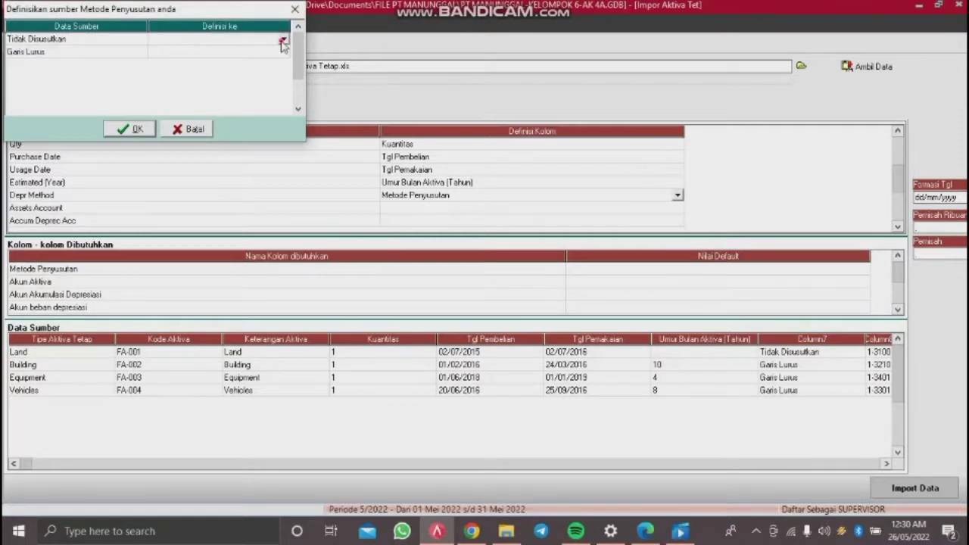
pyautogui.click(283, 40)
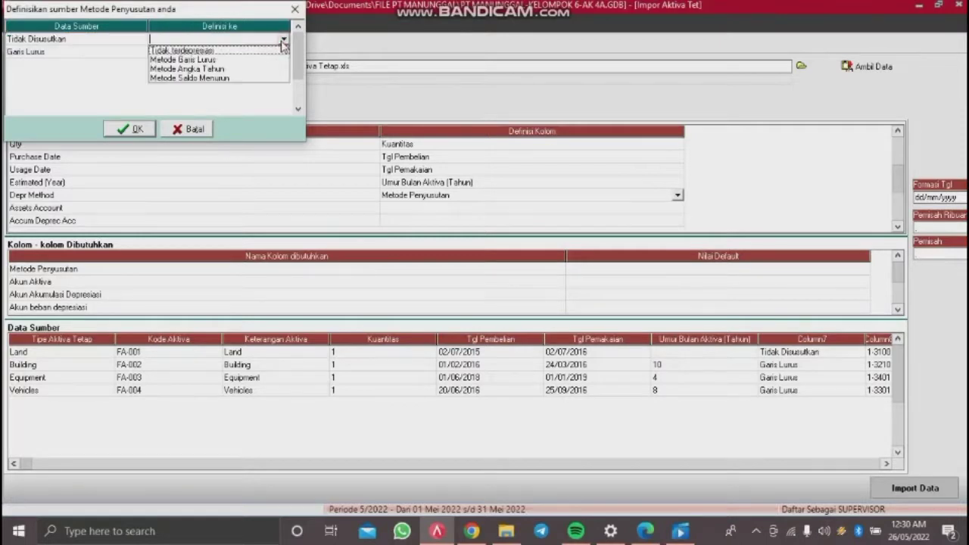
pyautogui.click(223, 50)
pyautogui.click(227, 51)
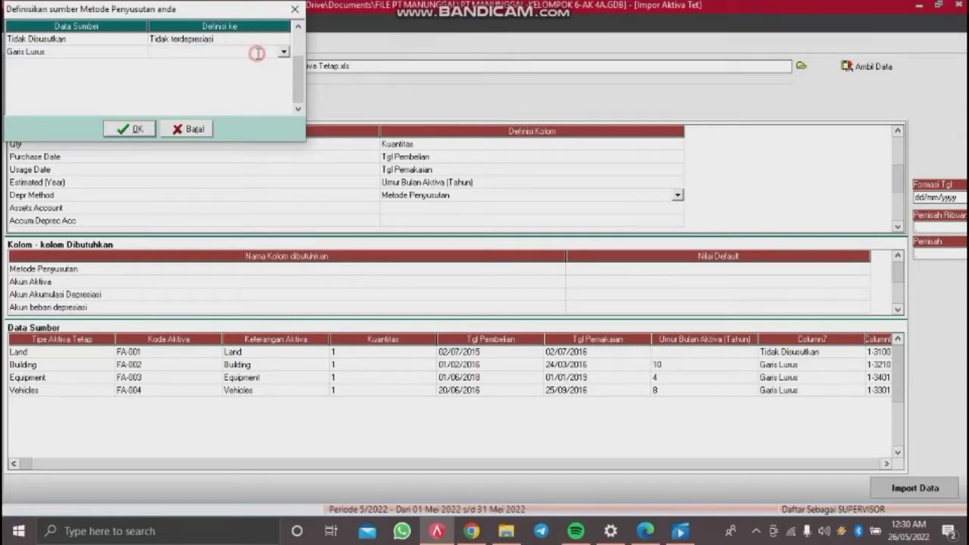
pyautogui.click(283, 51)
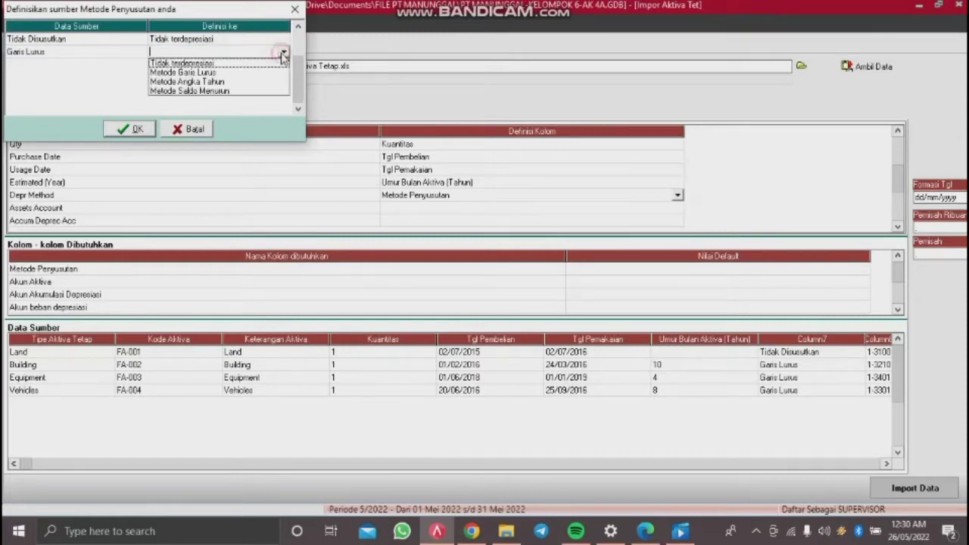
pyautogui.click(213, 73)
pyautogui.click(140, 130)
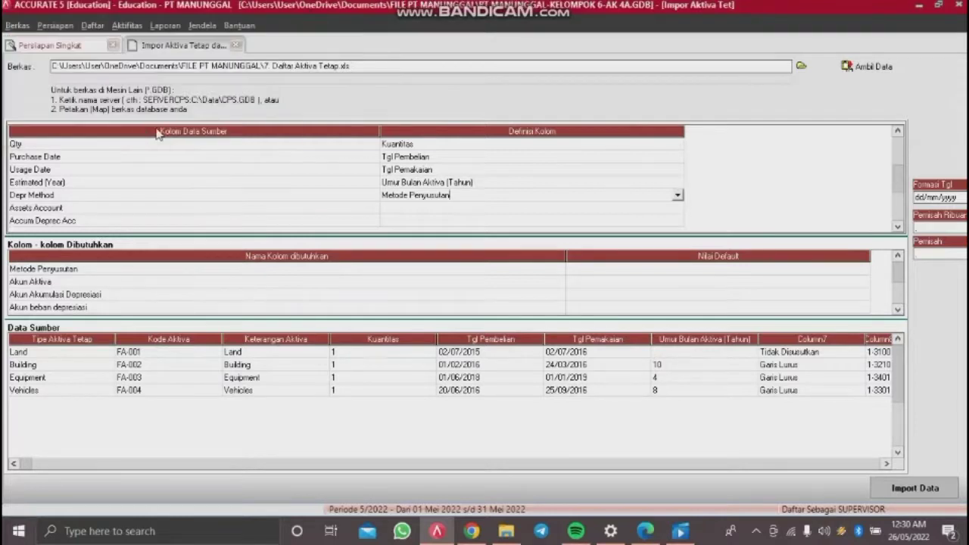
# Step: Define Assets Account as Akun Aktiva and link the Land source account to 13100 Land
pyautogui.click(518, 207)
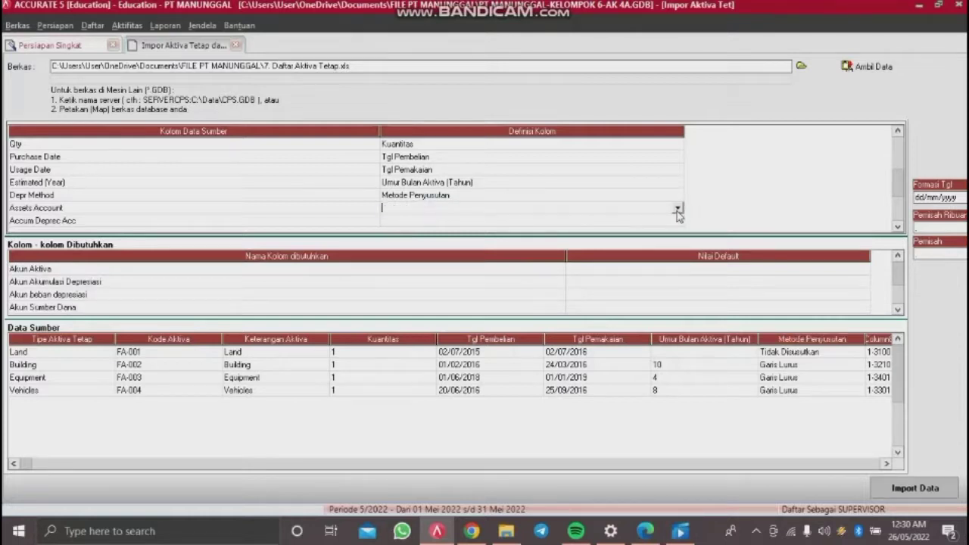
pyautogui.click(677, 208)
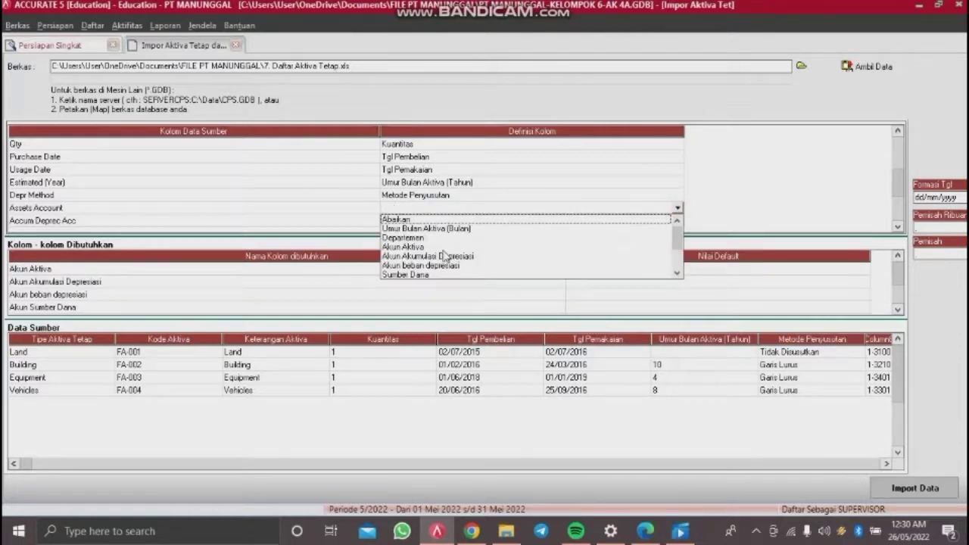
pyautogui.click(444, 247)
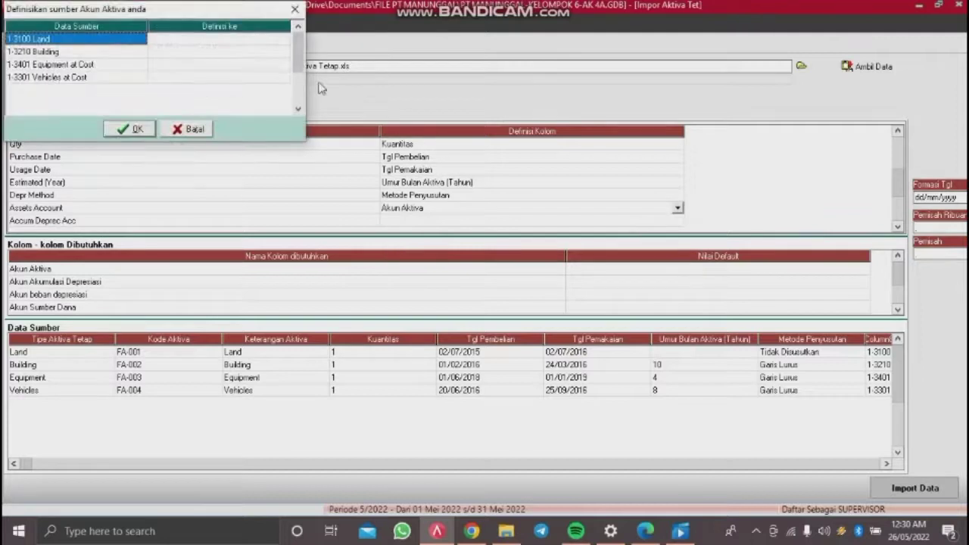
pyautogui.click(277, 40)
pyautogui.click(276, 42)
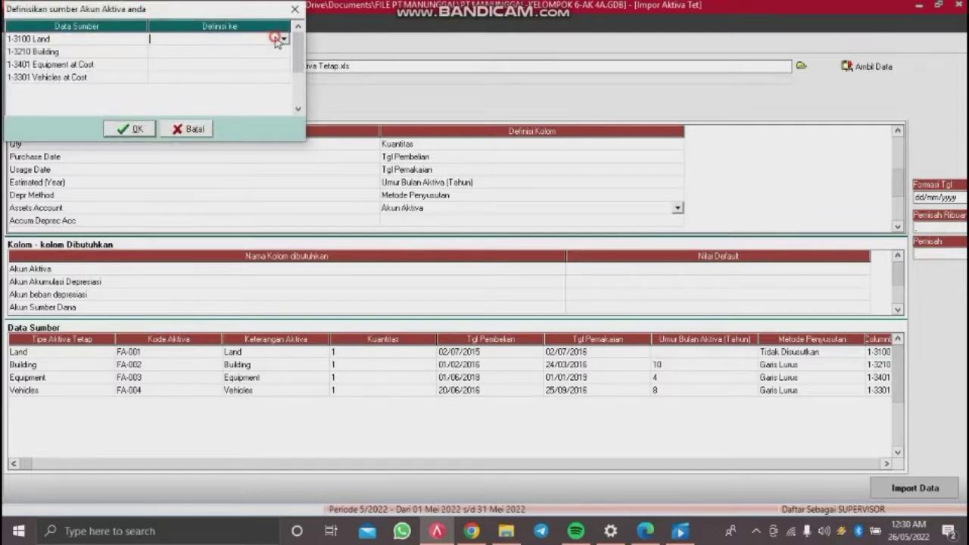
pyautogui.click(283, 39)
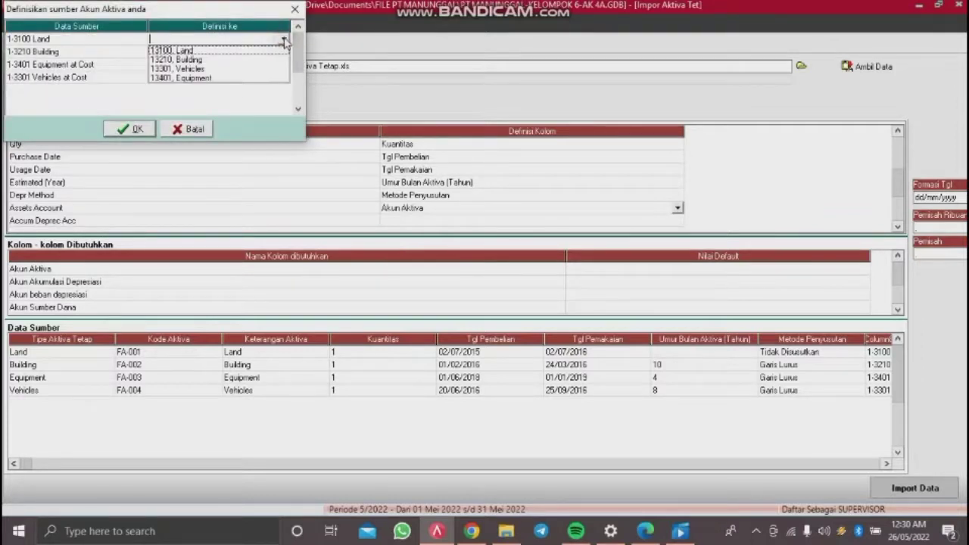
pyautogui.click(220, 51)
# Step: Link Building to account 13210 and Equipment to account 13401
pyautogui.click(238, 52)
pyautogui.click(239, 52)
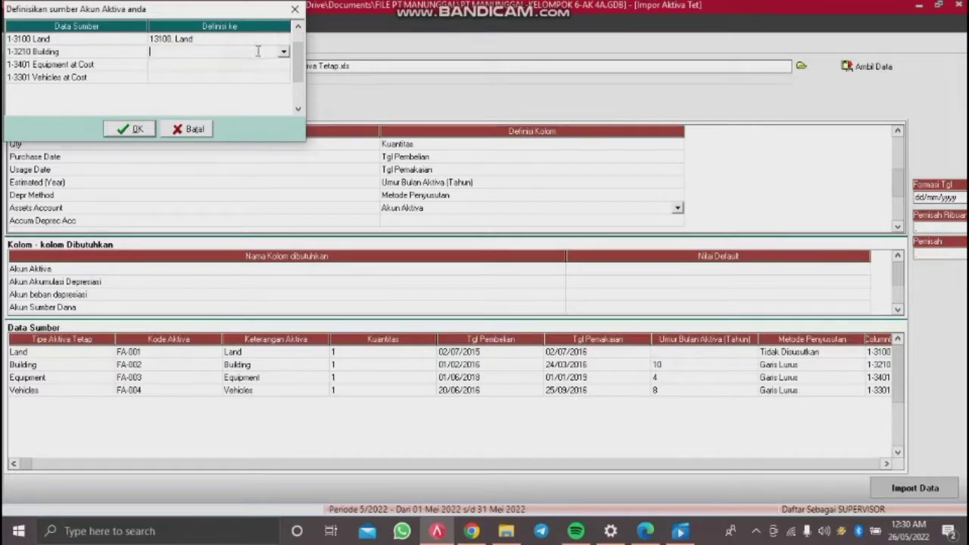
pyautogui.click(283, 51)
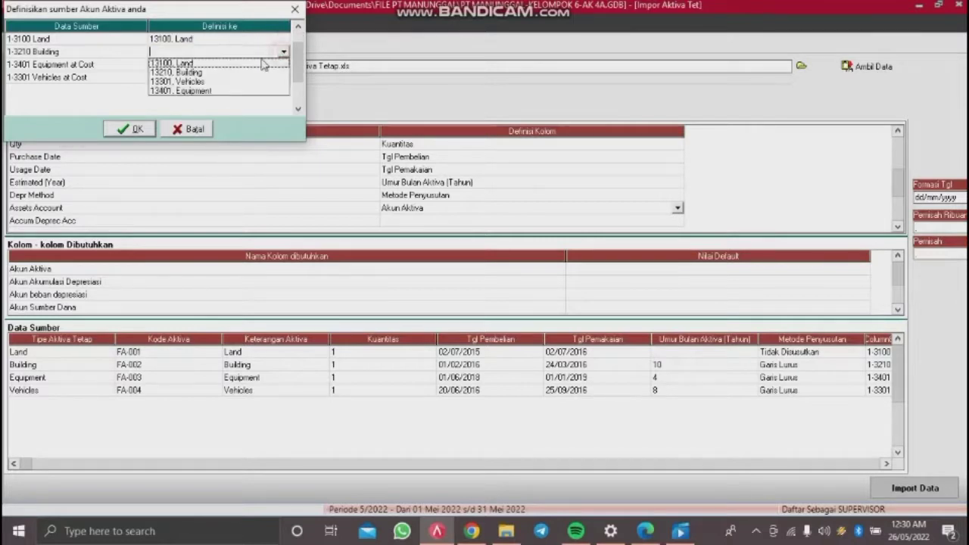
pyautogui.click(203, 72)
pyautogui.click(219, 66)
pyautogui.click(217, 66)
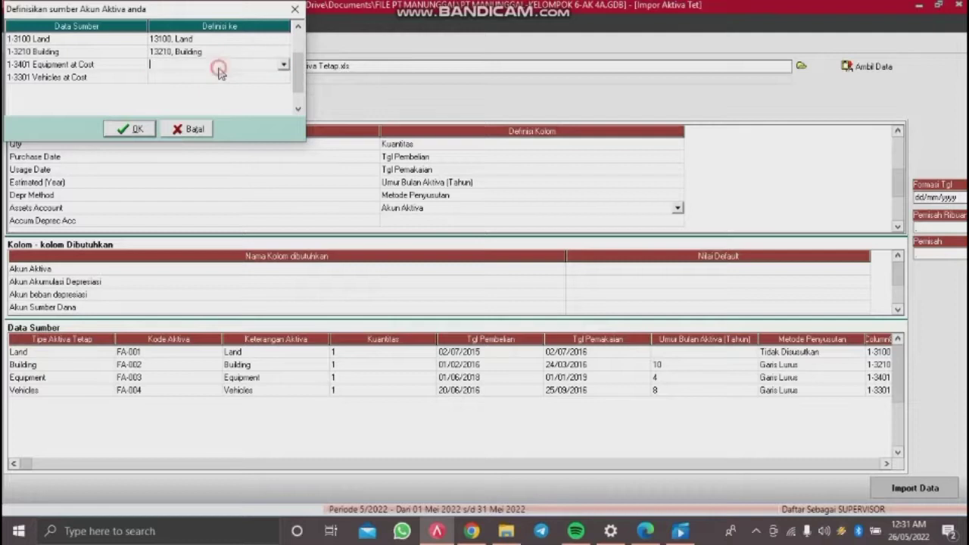
pyautogui.click(284, 66)
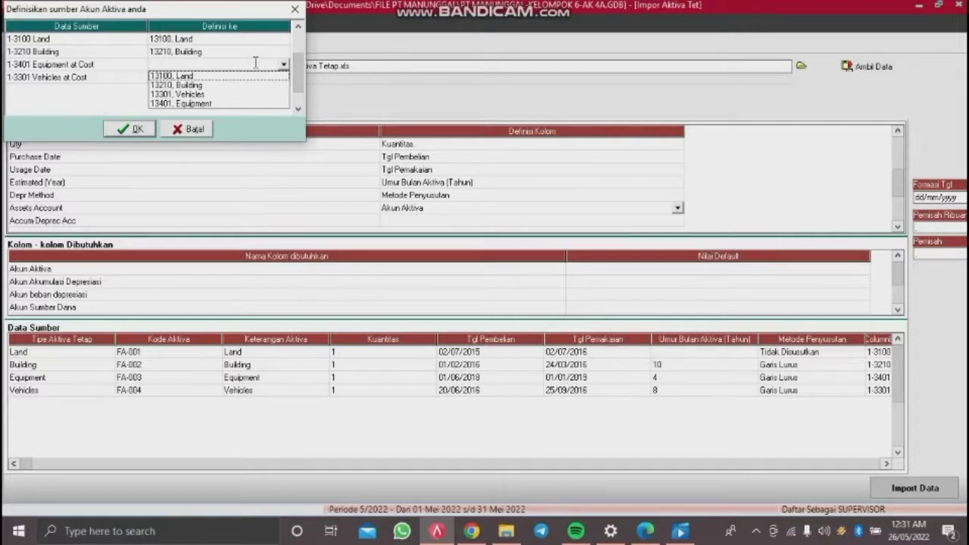
pyautogui.click(255, 63)
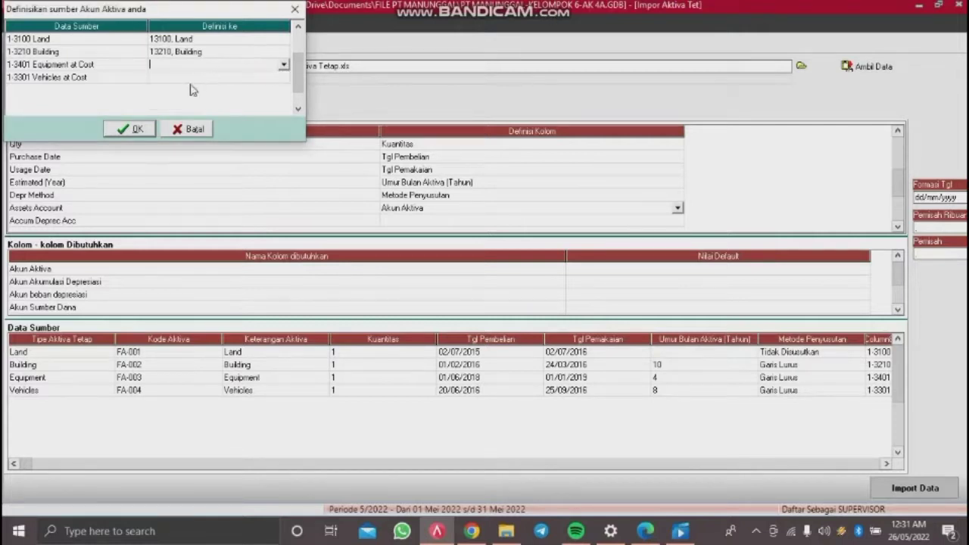
pyautogui.click(283, 66)
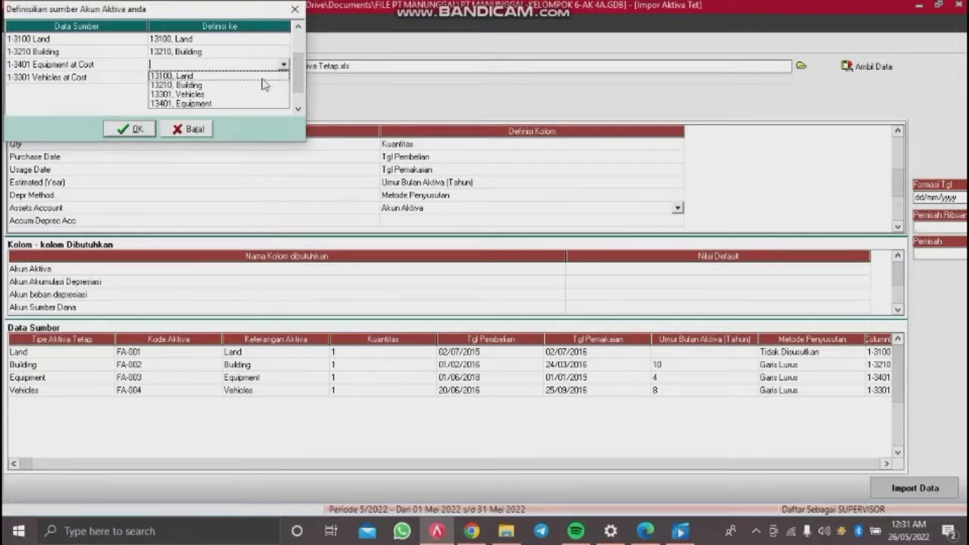
pyautogui.click(225, 106)
# Step: Link Vehicles to account 13301 and confirm the asset account mappings
pyautogui.click(257, 79)
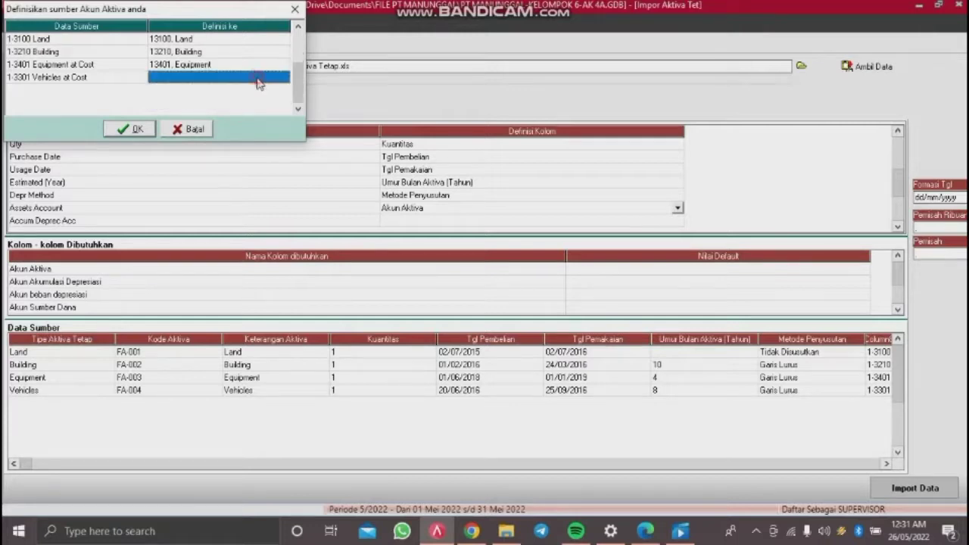
pyautogui.click(258, 81)
pyautogui.click(285, 79)
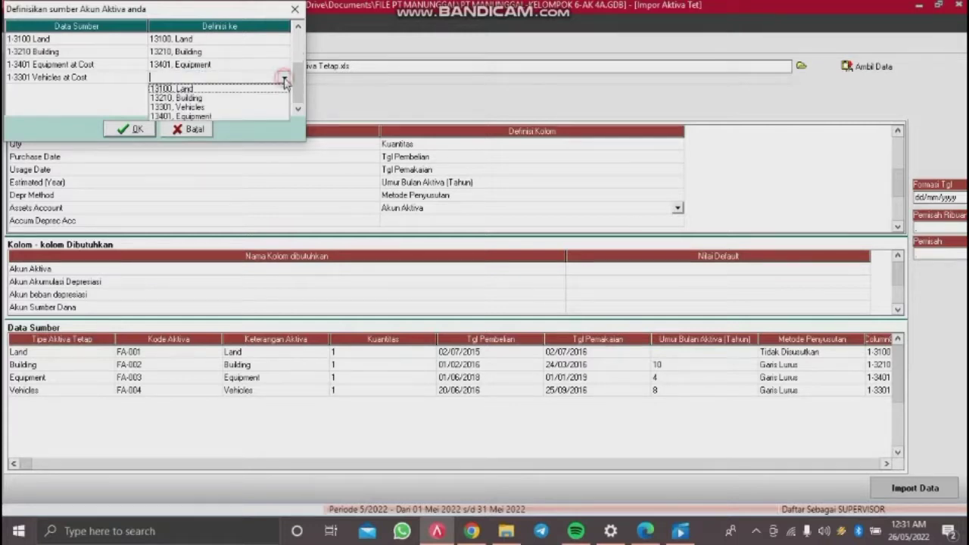
pyautogui.click(215, 109)
pyautogui.click(131, 129)
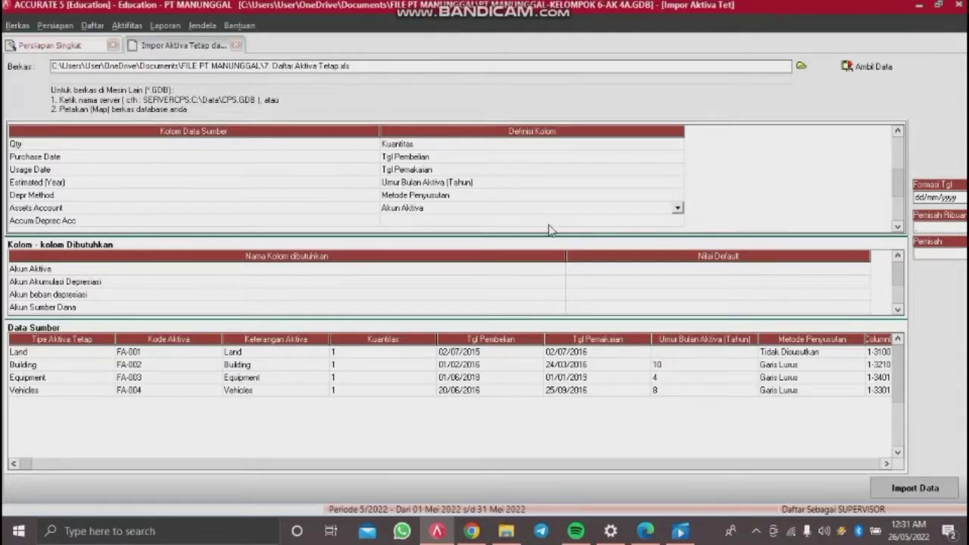
pyautogui.click(554, 221)
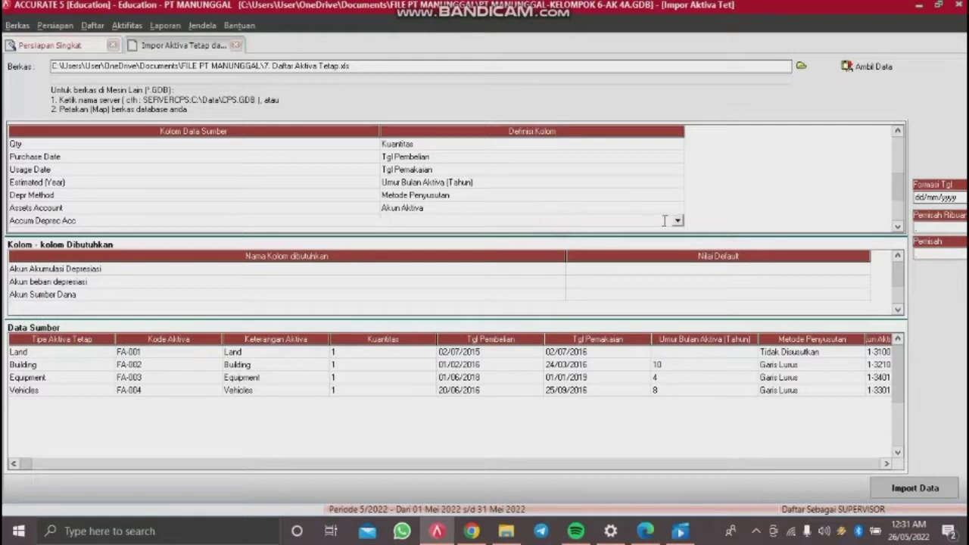
# Step: Define Accum Deprec Acc as Akun Akumulasi Depresiasi and link building depreciation to 13220
pyautogui.click(678, 221)
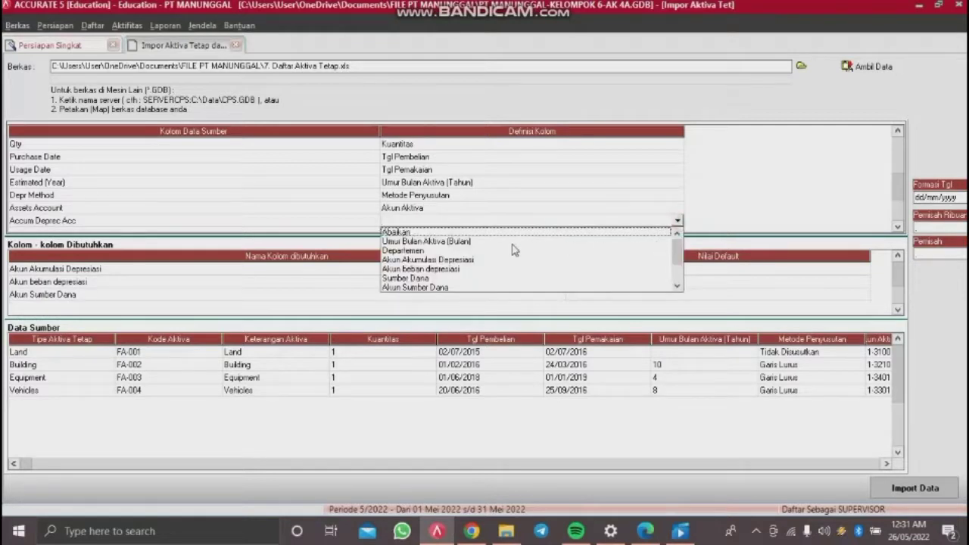
pyautogui.click(468, 260)
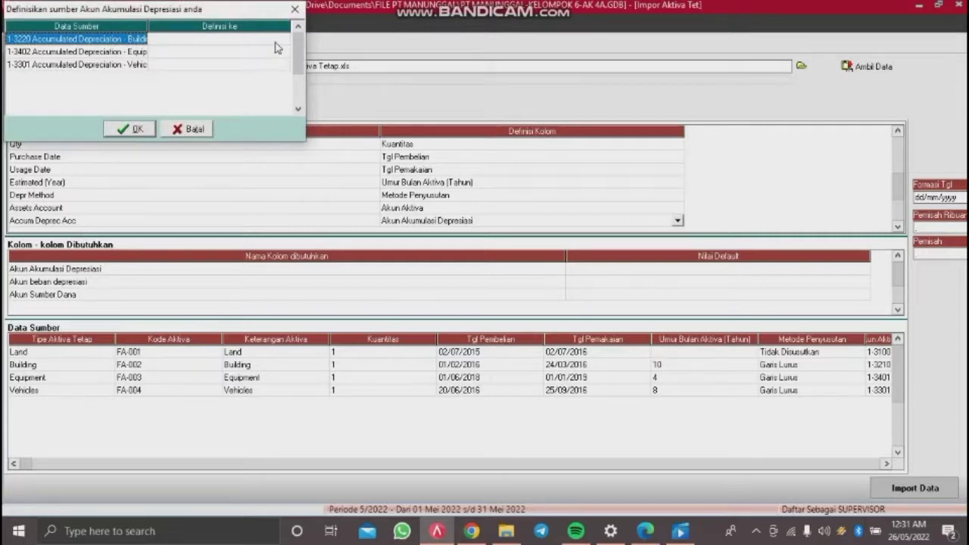
pyautogui.click(276, 43)
pyautogui.click(278, 42)
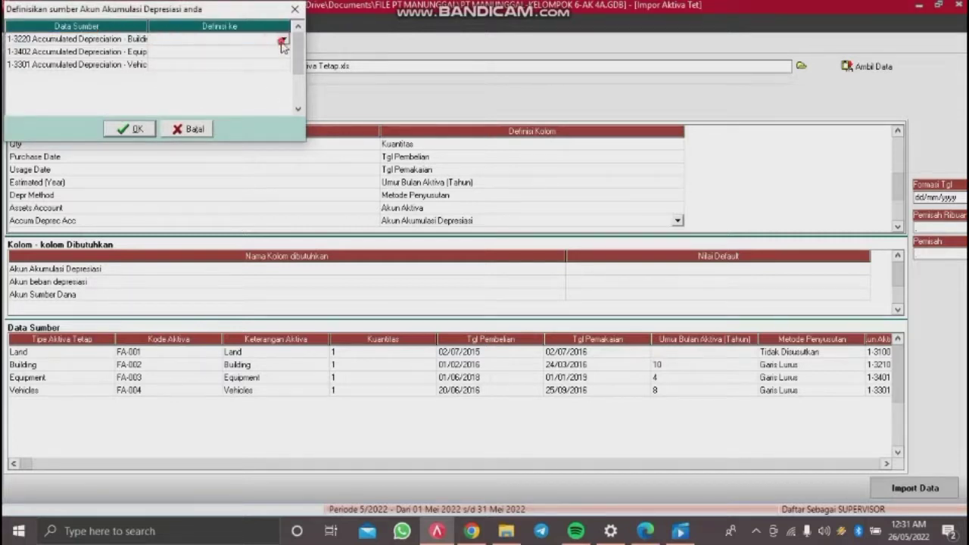
pyautogui.click(284, 41)
pyautogui.click(285, 52)
# Step: Link the equipment depreciation row to account 13402
pyautogui.click(283, 53)
pyautogui.click(282, 53)
pyautogui.click(284, 54)
pyautogui.click(281, 70)
pyautogui.click(279, 72)
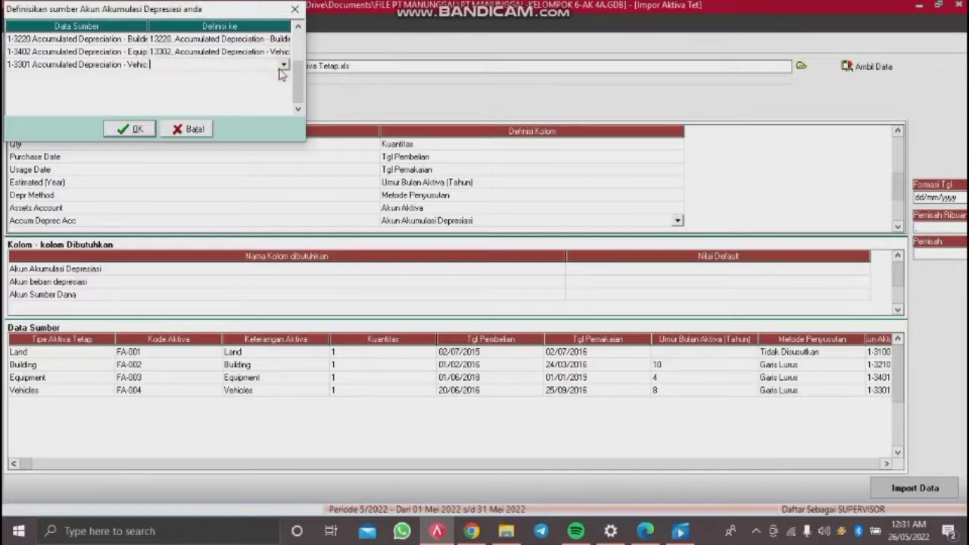
pyautogui.click(284, 56)
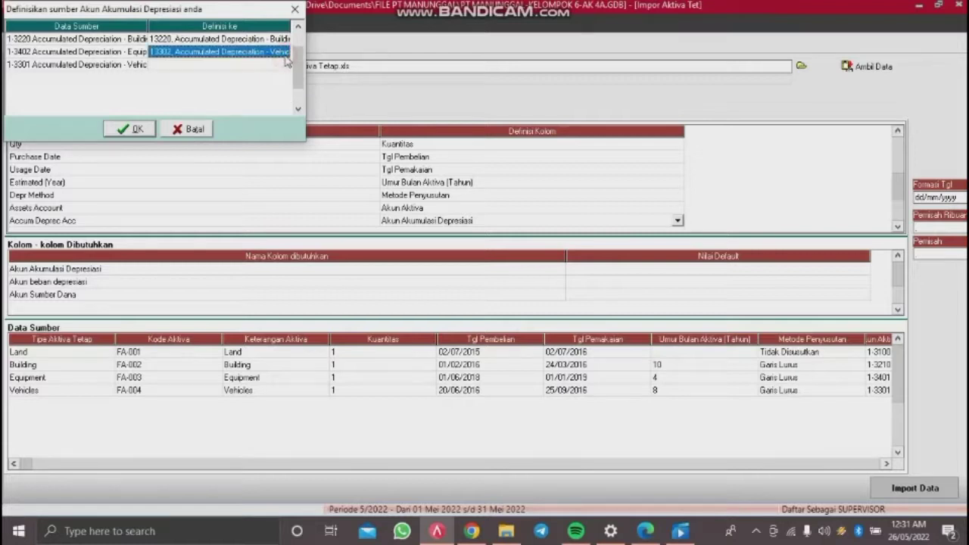
pyautogui.click(286, 55)
pyautogui.click(283, 53)
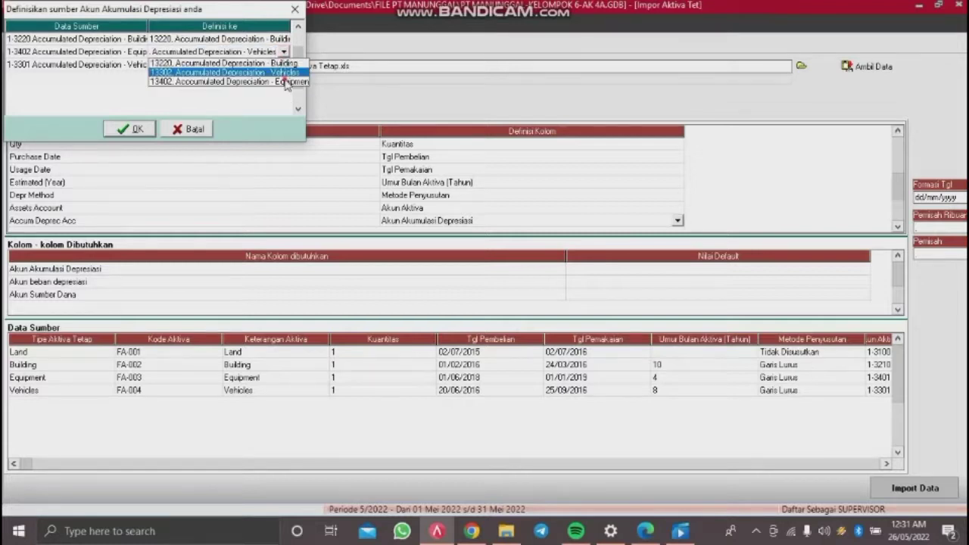
pyautogui.click(286, 81)
# Step: Link the vehicles depreciation row to account 13302 and confirm
pyautogui.click(286, 67)
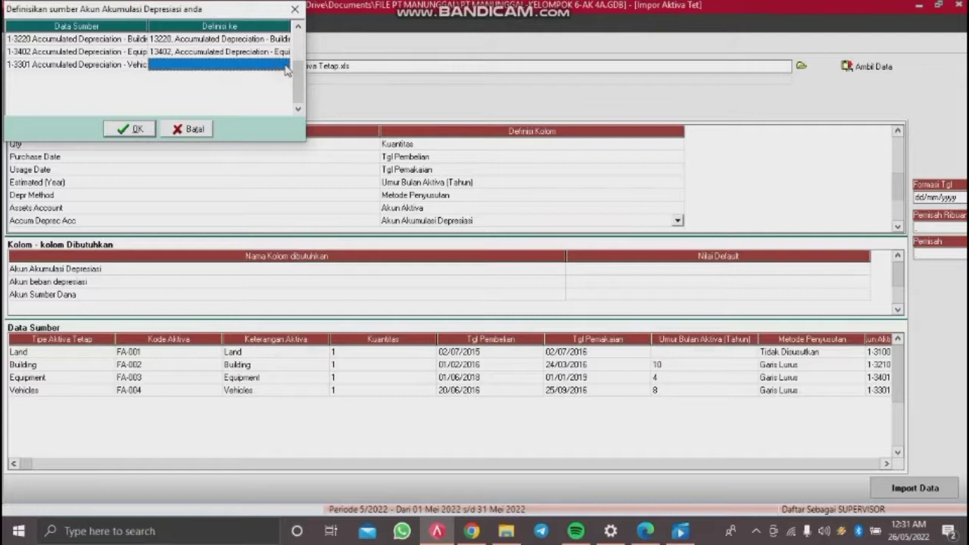
pyautogui.click(286, 68)
pyautogui.click(286, 66)
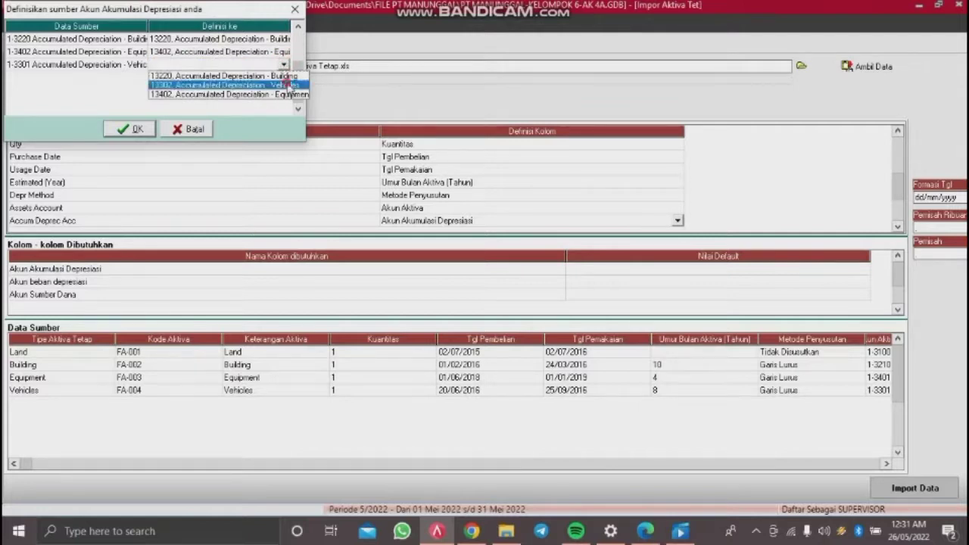
pyautogui.click(292, 85)
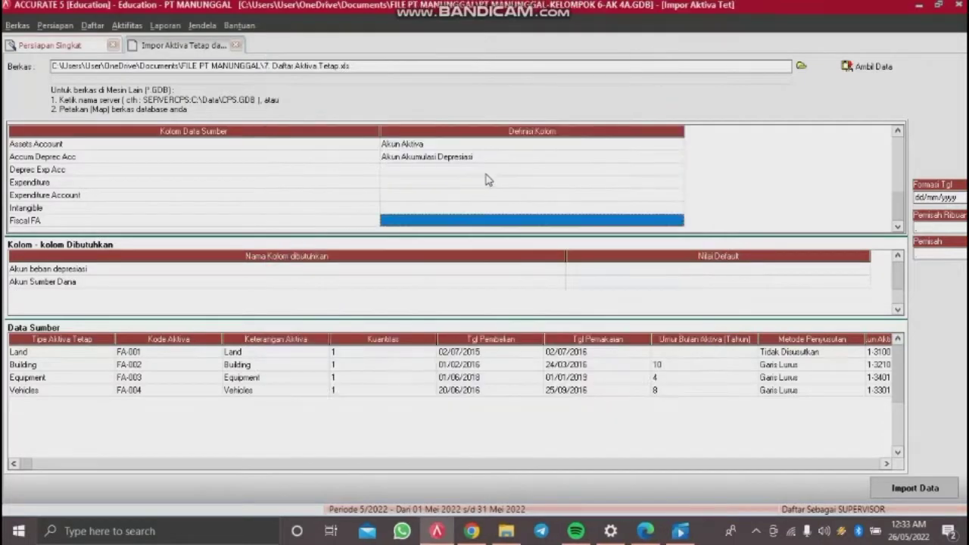
# Step: Choose Sumber Dana from the Definisi Kolom list for the Deprec Exp Acc column
pyautogui.click(498, 169)
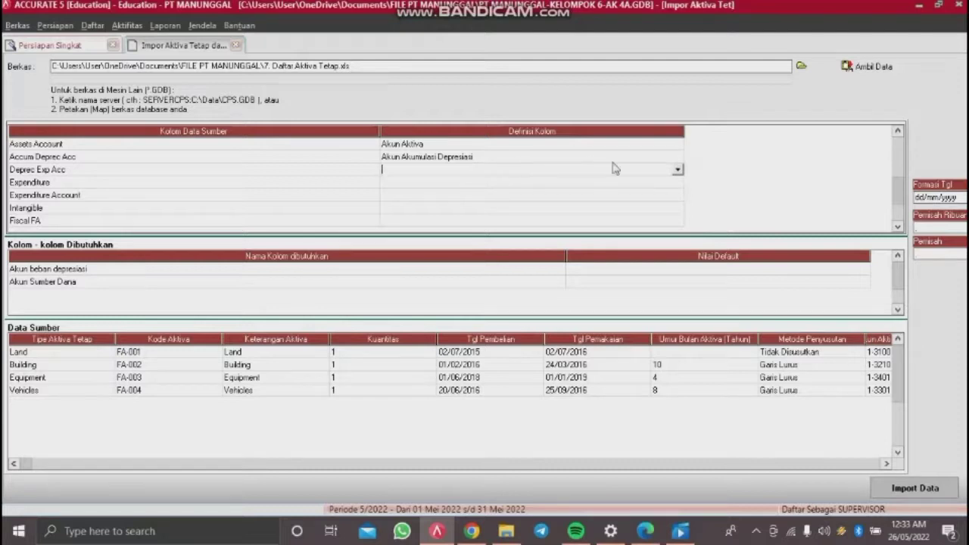
pyautogui.click(677, 170)
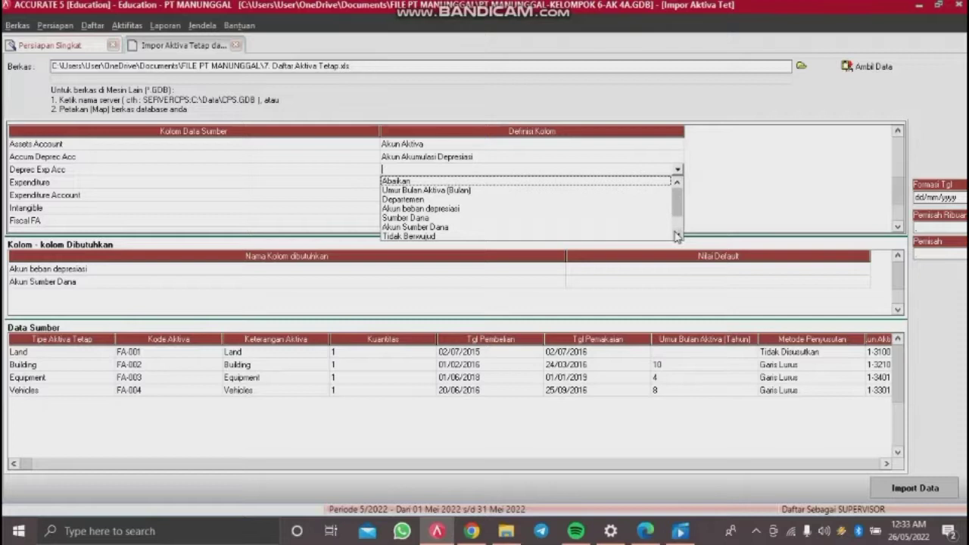
pyautogui.click(664, 143)
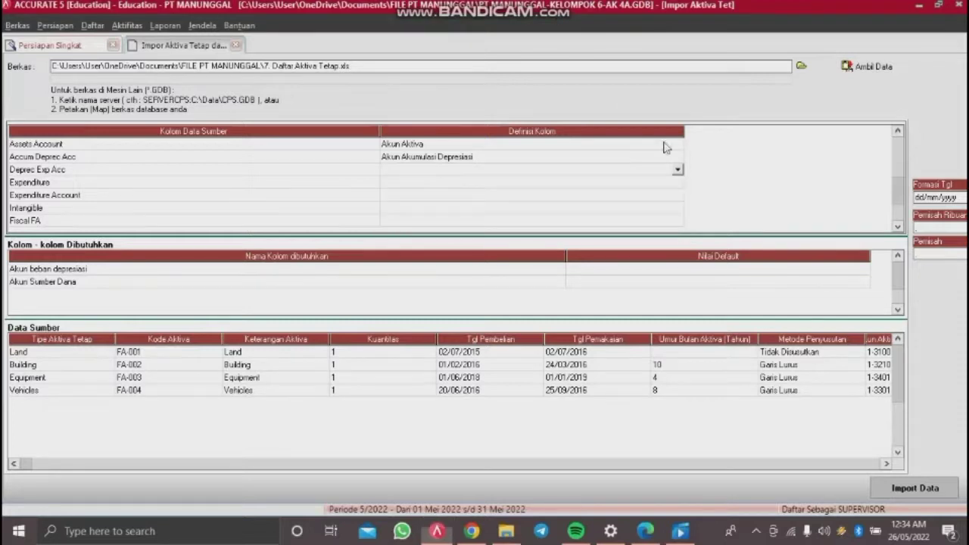
pyautogui.click(680, 170)
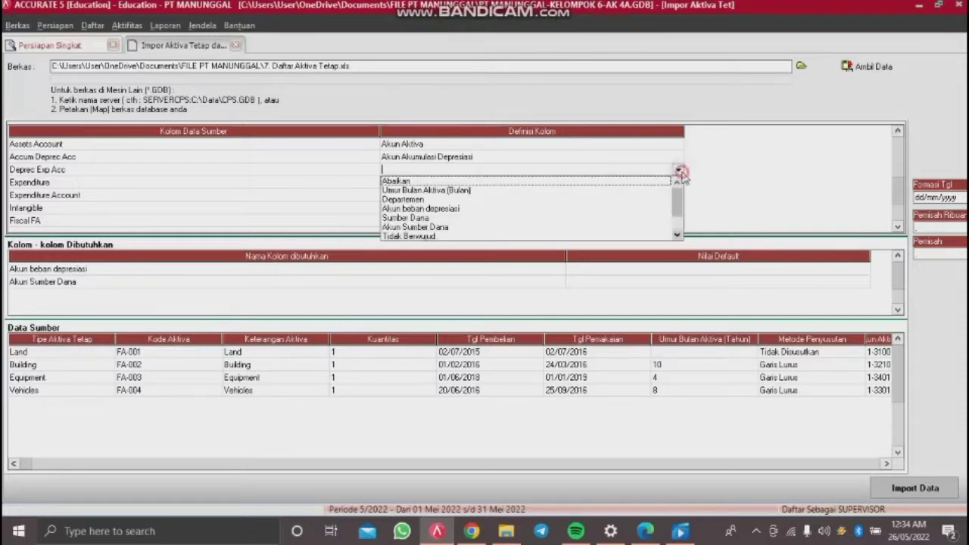
pyautogui.click(430, 219)
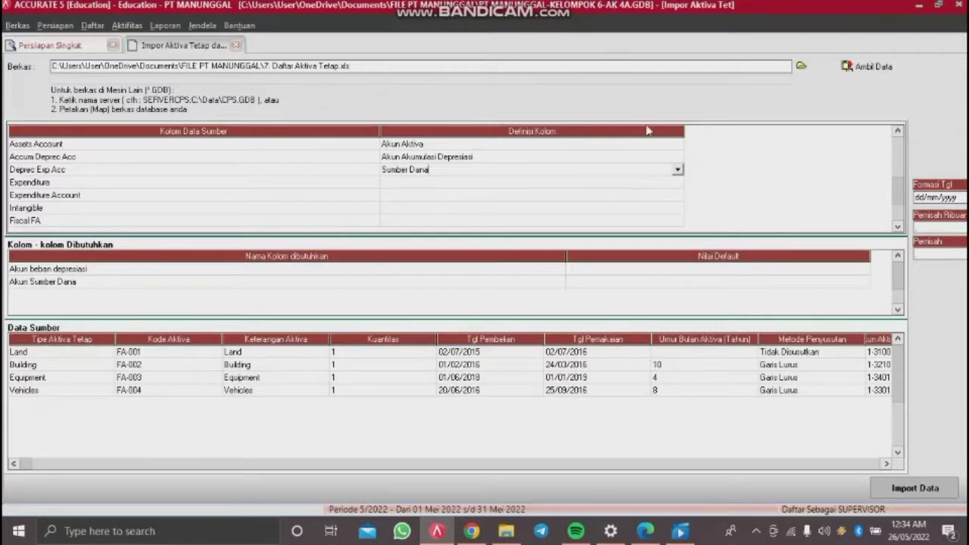
# Step: Define the Deprec Exp Acc import column as Akun beban depresiasi
pyautogui.click(677, 172)
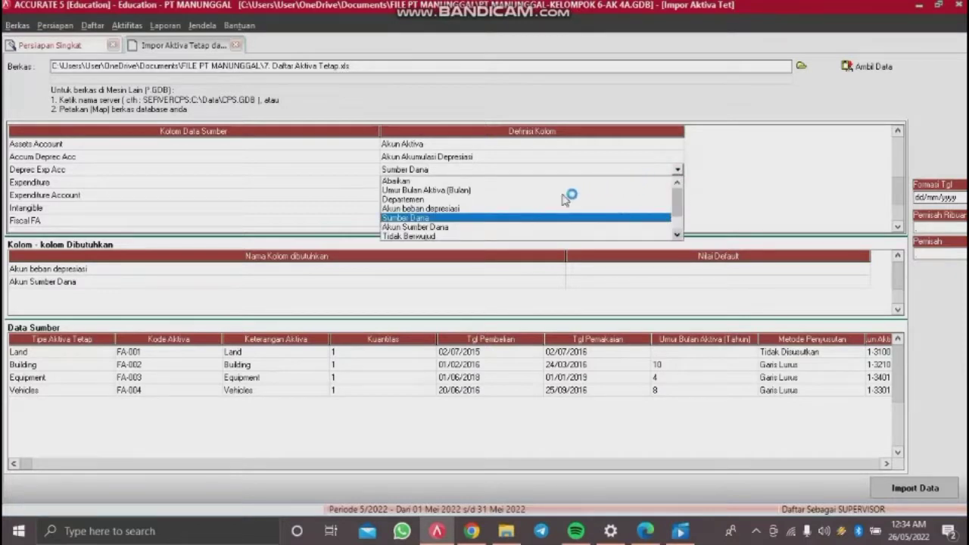
pyautogui.click(452, 209)
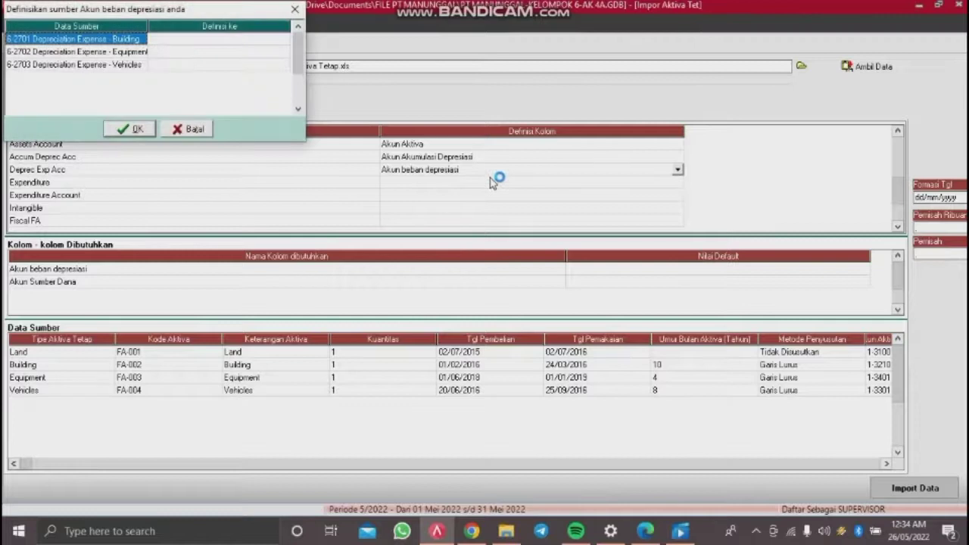
# Step: Map the Building depreciation source to account 62500 Depreciation Expense - Building
pyautogui.click(254, 39)
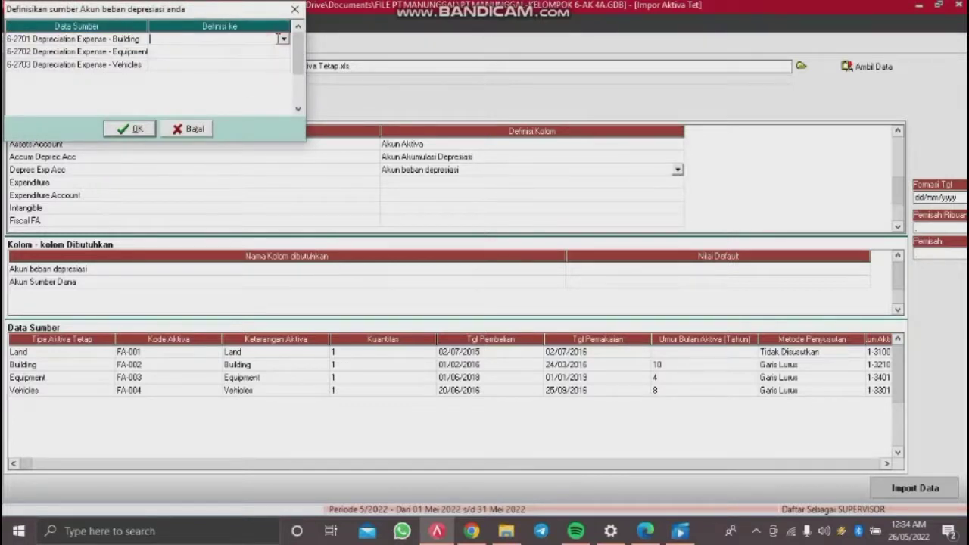
pyautogui.click(282, 39)
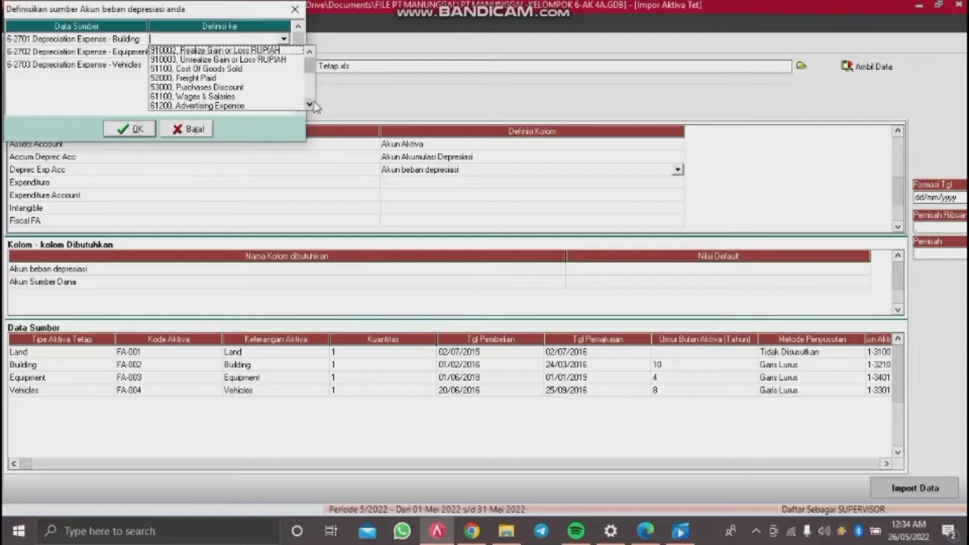
pyautogui.click(282, 38)
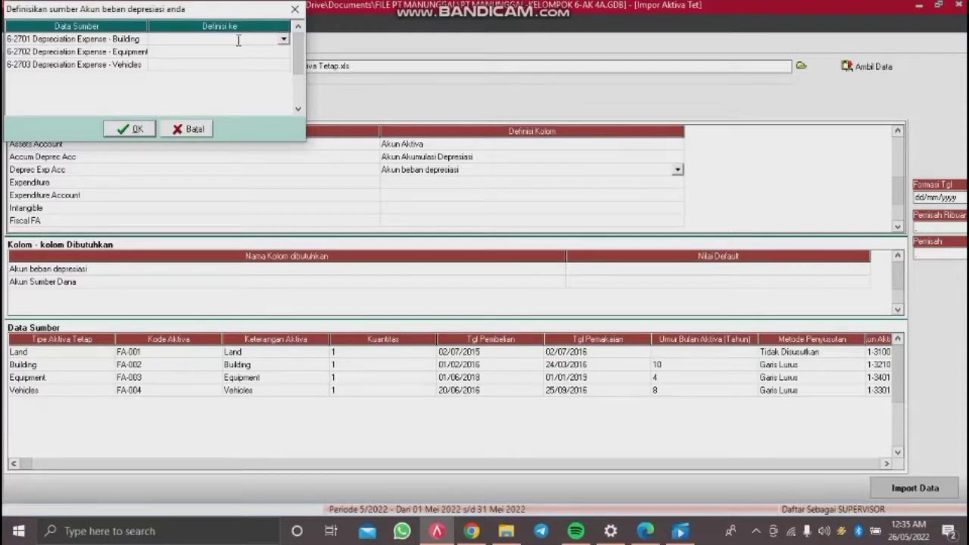
pyautogui.click(284, 40)
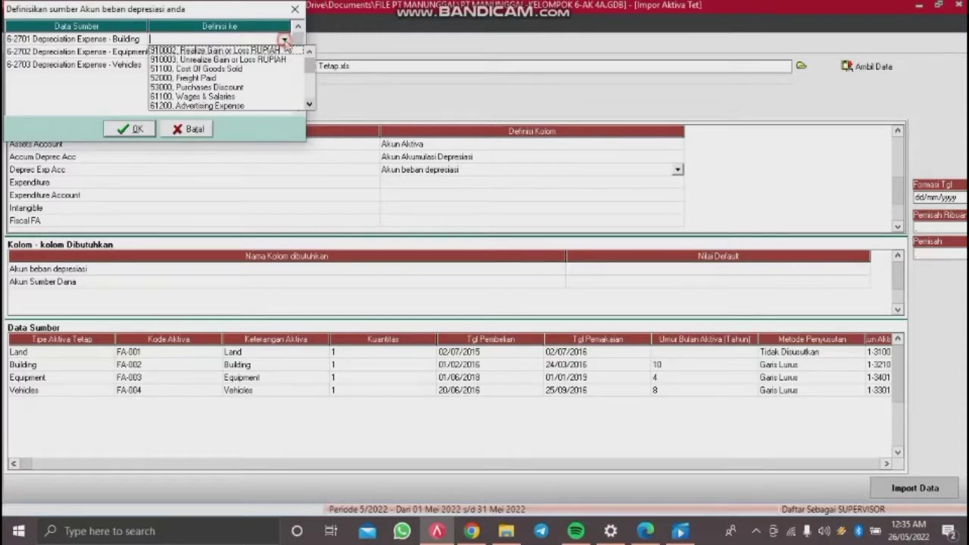
pyautogui.press('6')
pyautogui.scroll(-1, 269, 41)
pyautogui.press('Down')
pyautogui.press('Down')
pyautogui.press('Down')
pyautogui.press('Down')
pyautogui.press('Down')
pyautogui.press('Down')
pyautogui.press('Down')
pyautogui.press('Down')
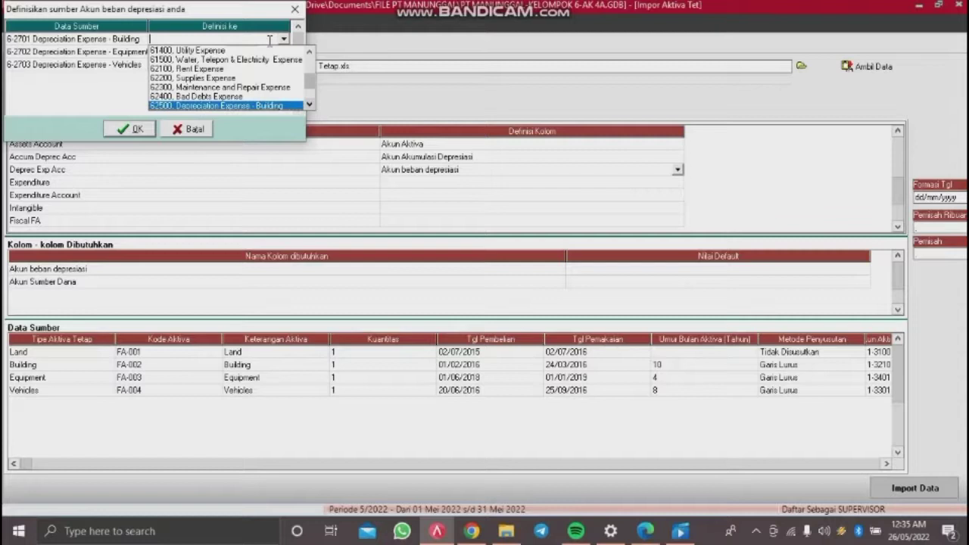
pyautogui.press('Return')
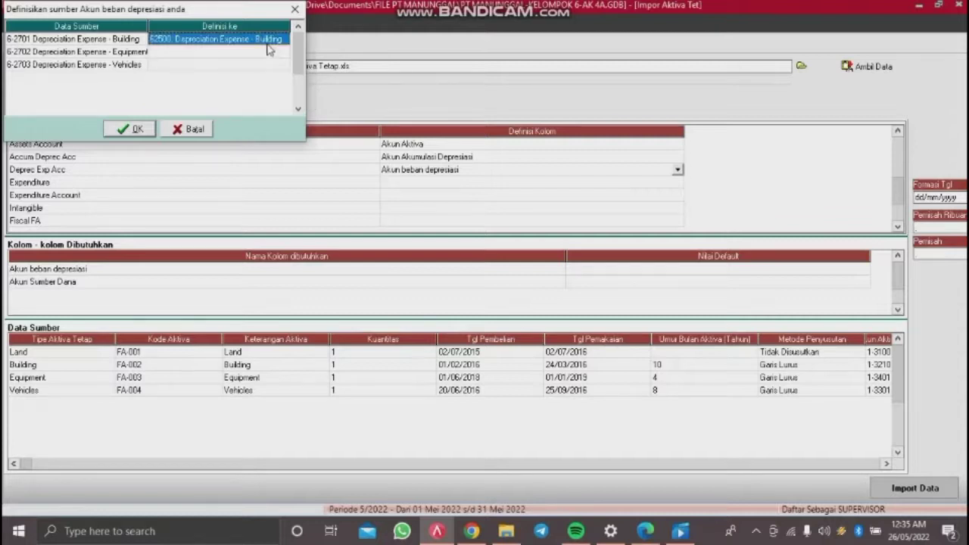
# Step: Map the Equipment depreciation source to account 62700 Depreciation Expense - Equipment
pyautogui.click(259, 56)
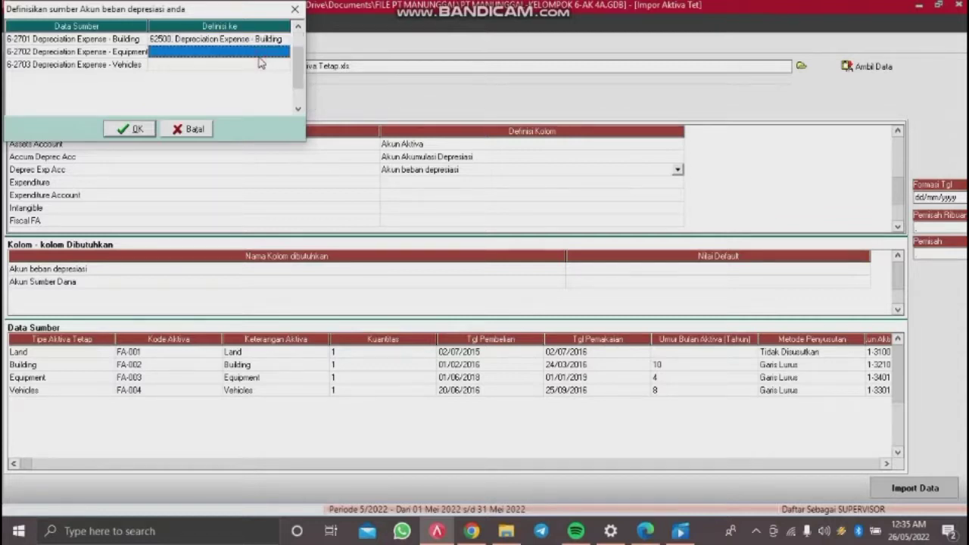
pyautogui.click(250, 53)
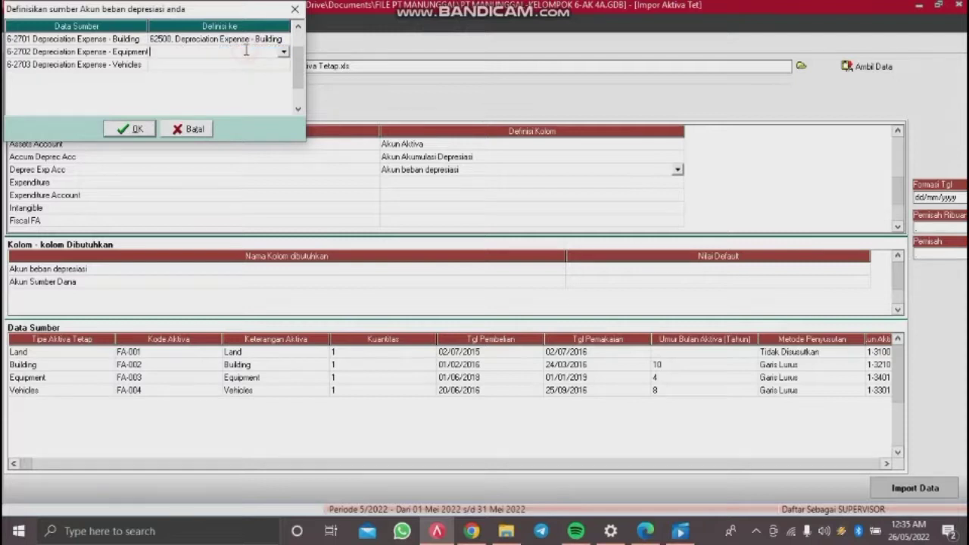
pyautogui.click(286, 53)
pyautogui.write('627')
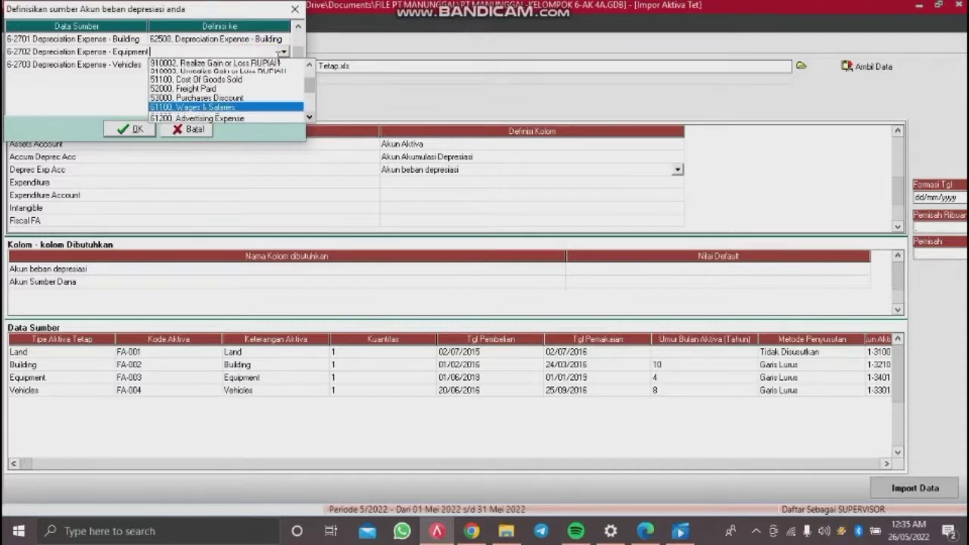
pyautogui.press('Return')
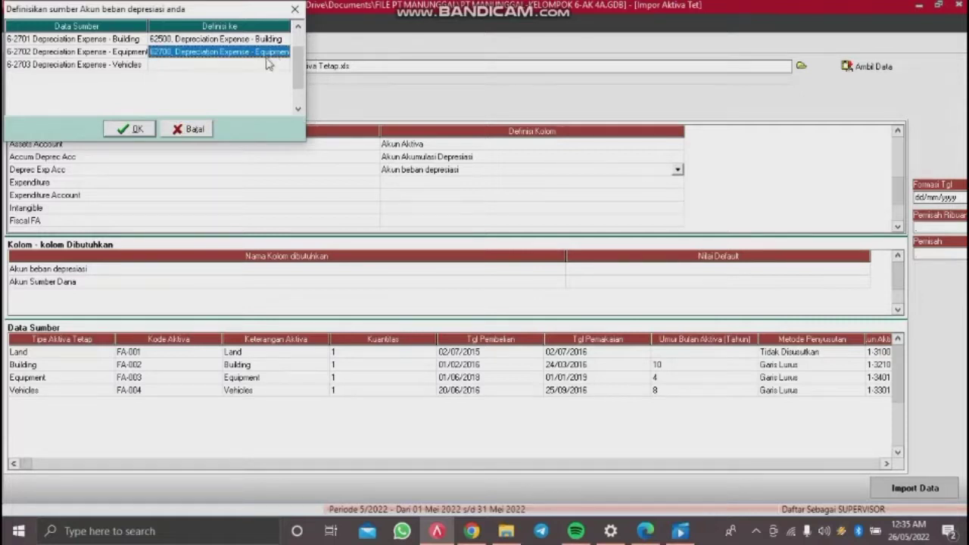
# Step: Map the Vehicles depreciation source to account 62600 and confirm the mappings
pyautogui.click(265, 65)
pyautogui.click(263, 64)
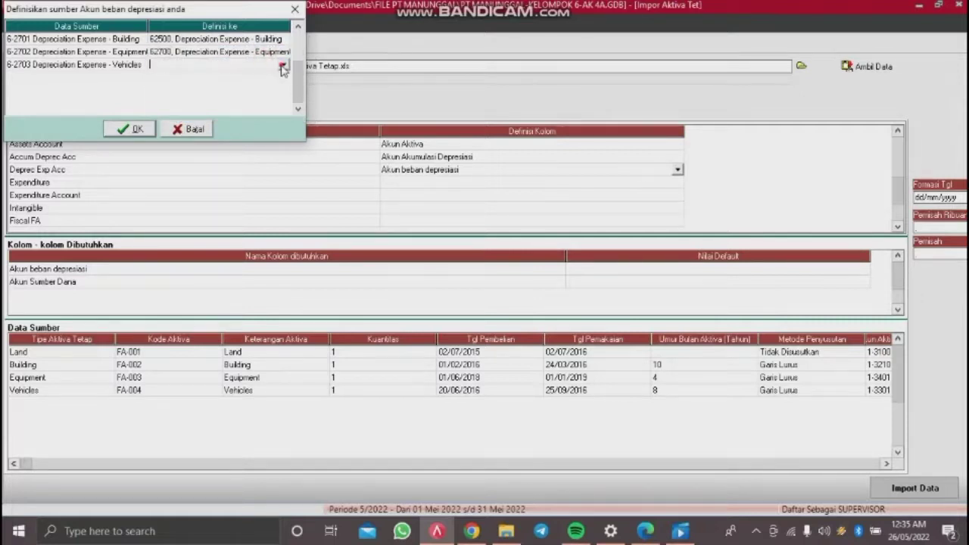
pyautogui.click(284, 65)
pyautogui.press('Down')
pyautogui.press('Down')
pyautogui.press('Down')
pyautogui.press('Down')
pyautogui.press('Down')
pyautogui.press('Down')
pyautogui.press('Down')
pyautogui.press('Down')
pyautogui.press('Down')
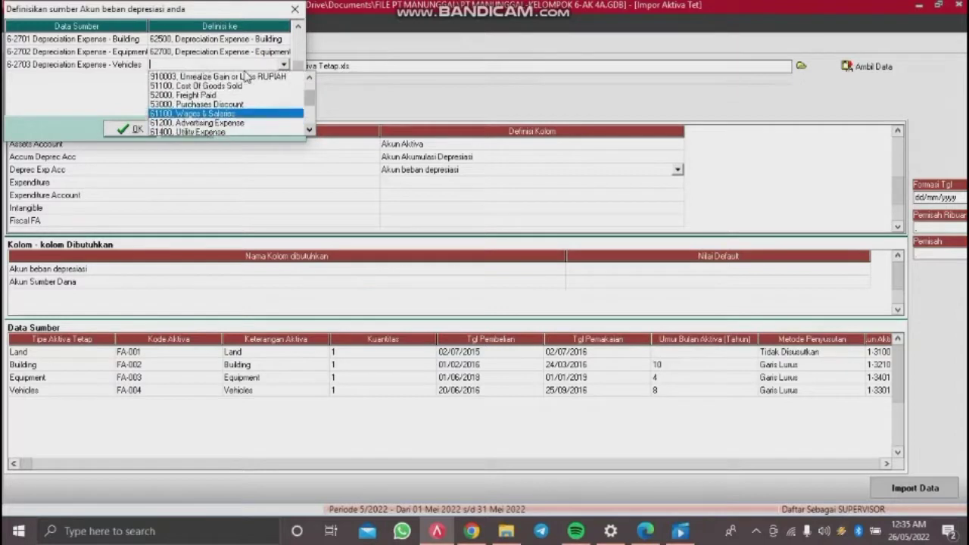
pyautogui.press('Return')
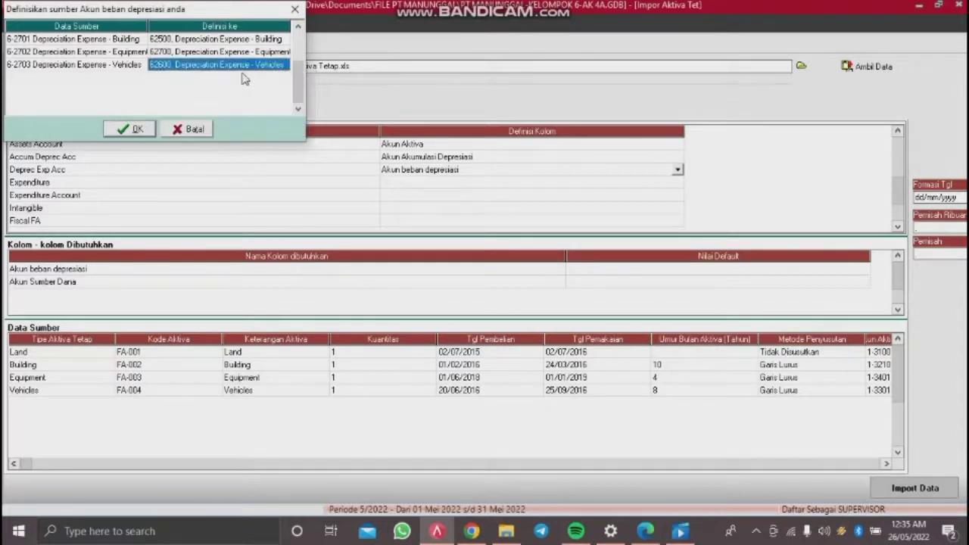
pyautogui.click(129, 129)
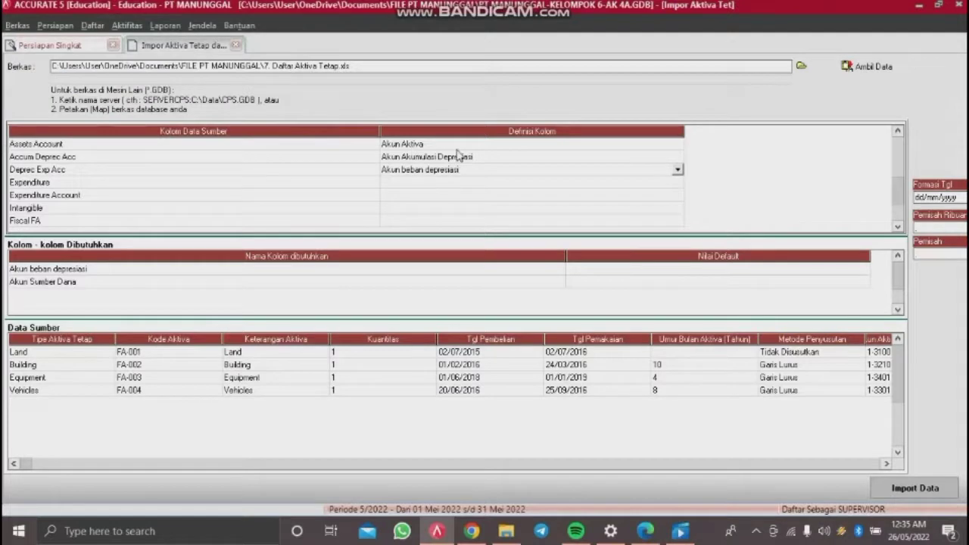
# Step: Define the Expenditure column as Sumber Dana
pyautogui.click(565, 184)
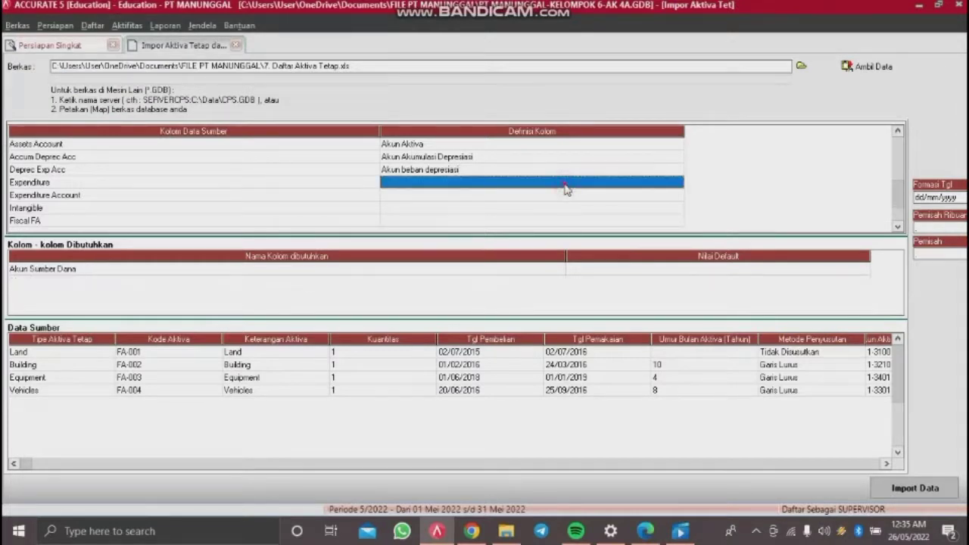
pyautogui.click(565, 189)
pyautogui.click(678, 184)
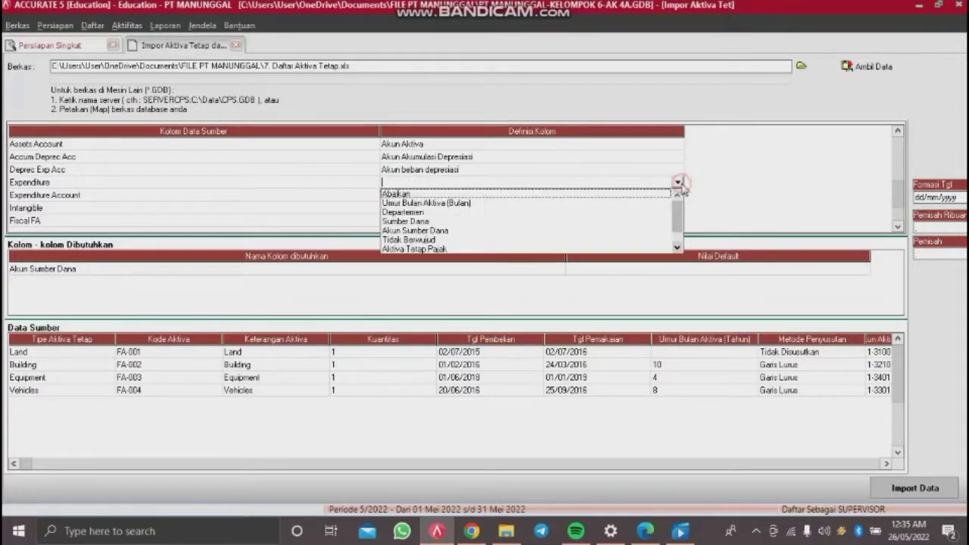
pyautogui.click(456, 224)
# Step: Define Expenditure Account as Akun Sumber Dana, mapping Opening Balance Equity to account 310001
pyautogui.click(503, 194)
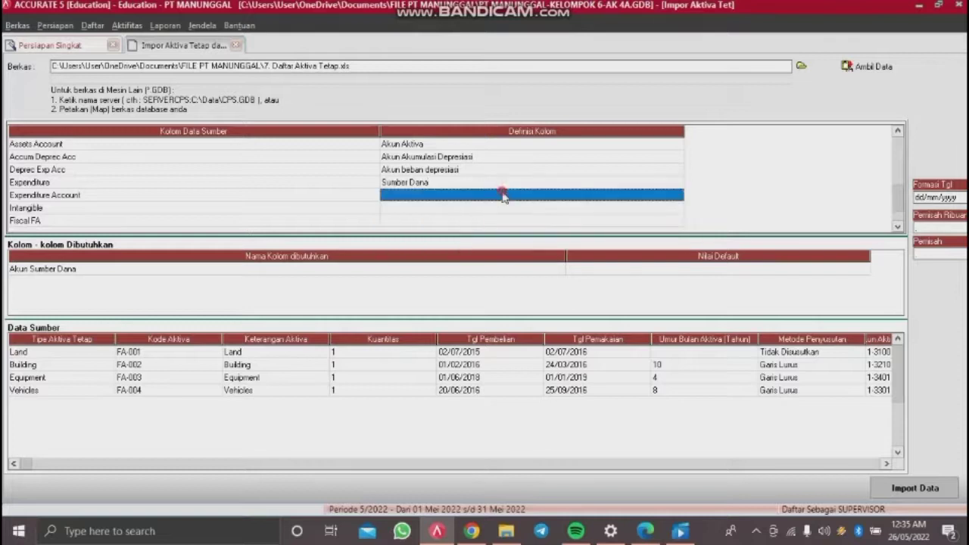
pyautogui.click(503, 196)
pyautogui.click(677, 195)
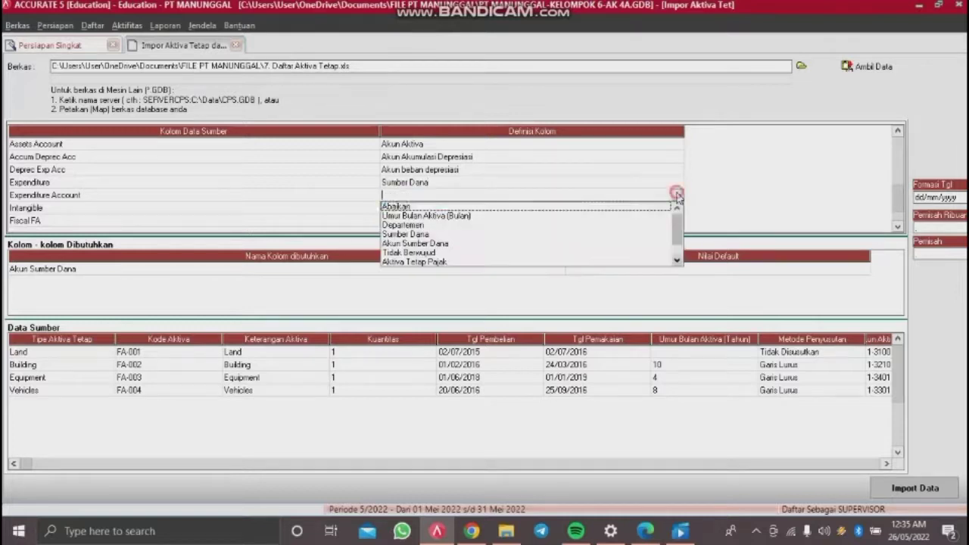
pyautogui.click(485, 243)
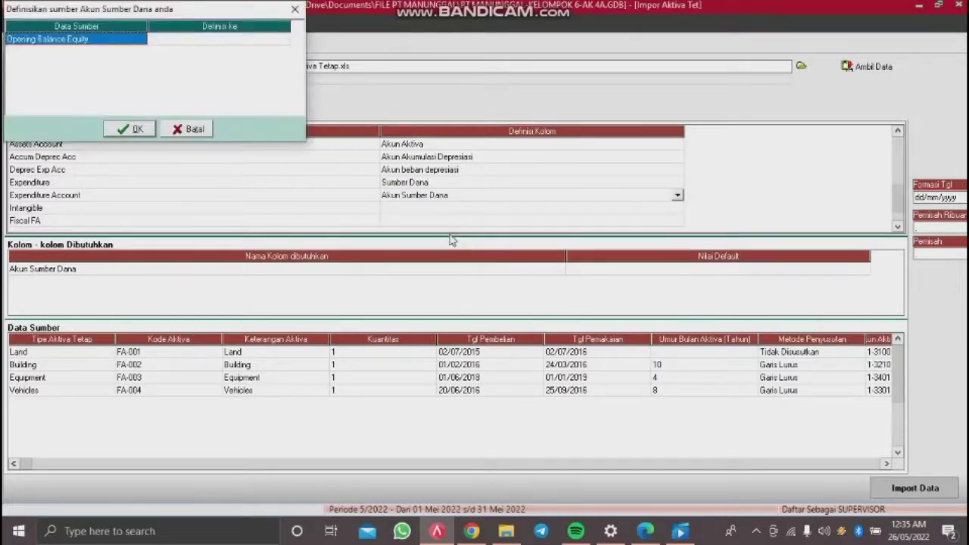
pyautogui.click(274, 39)
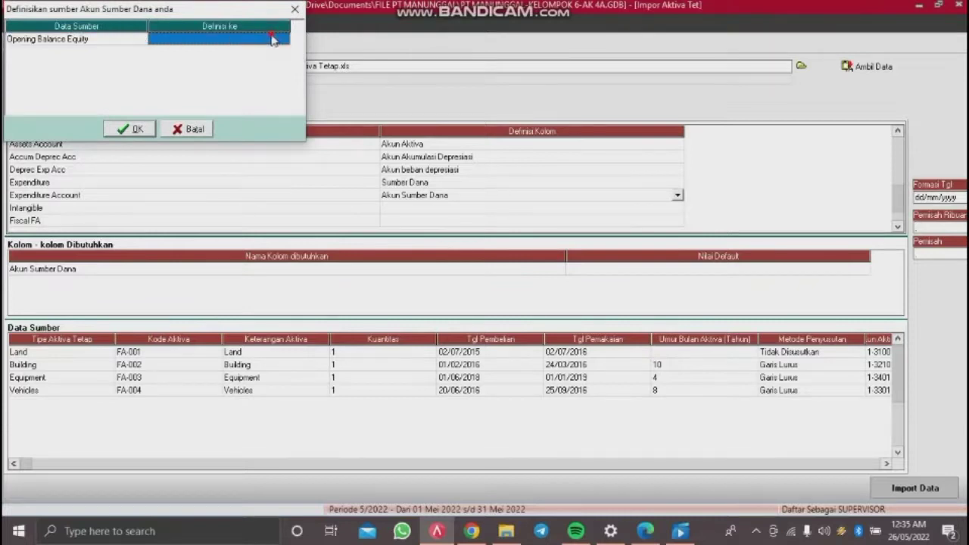
pyautogui.click(274, 39)
pyautogui.click(282, 38)
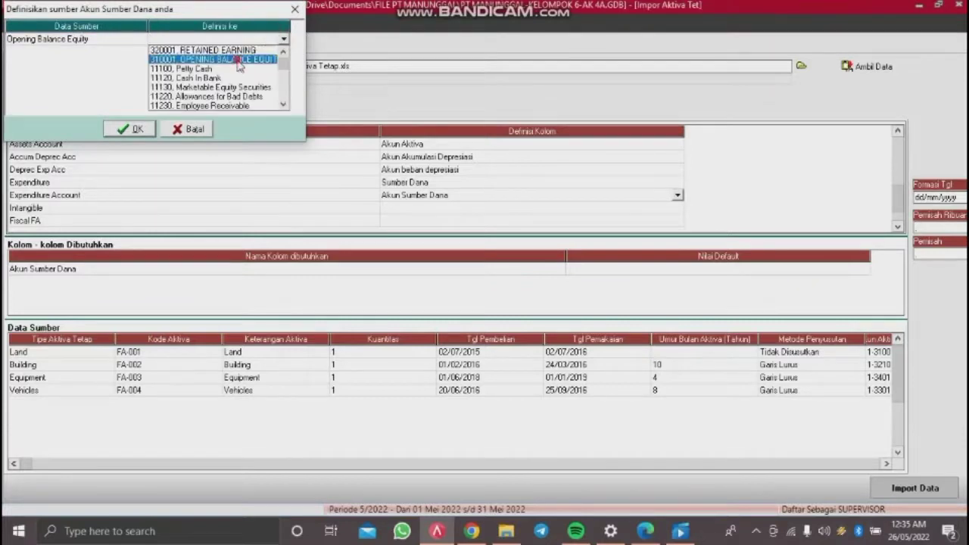
pyautogui.click(237, 61)
pyautogui.click(135, 129)
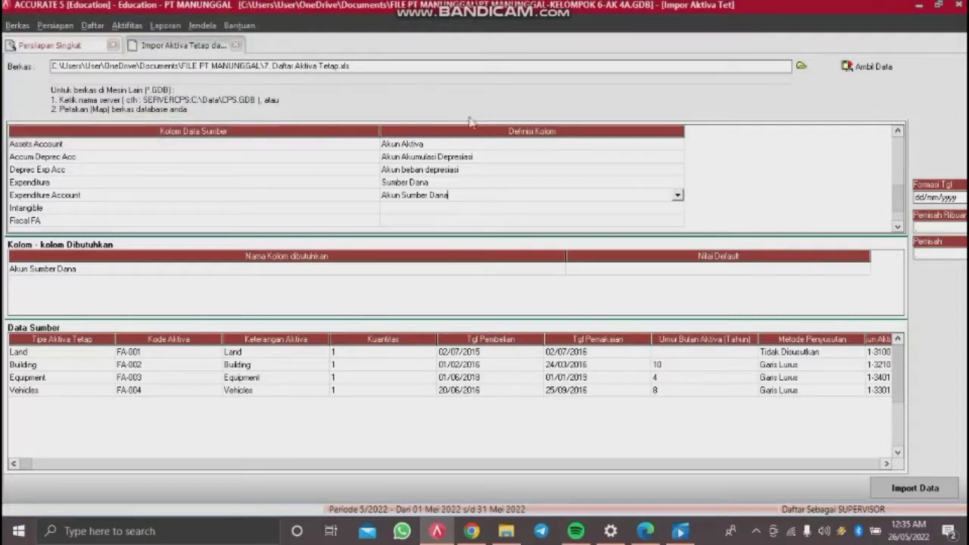
pyautogui.click(602, 207)
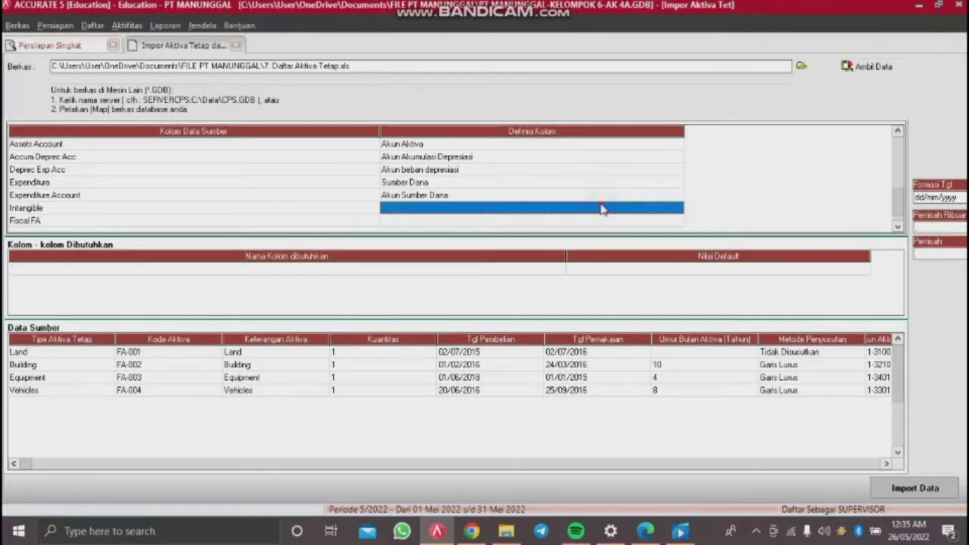
pyautogui.click(678, 210)
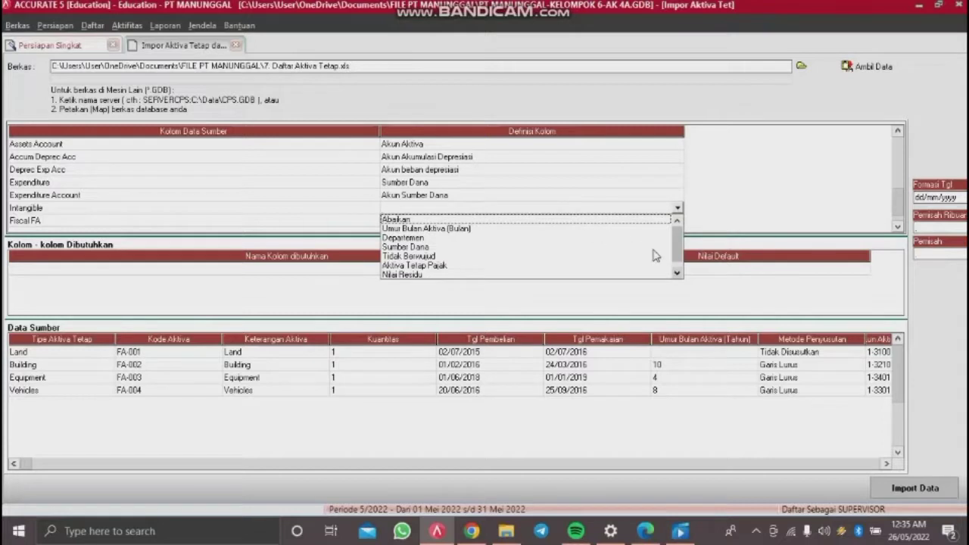
# Step: Define the Intangible column as Tidak Berwujud, mapping False to Salah
pyautogui.click(433, 257)
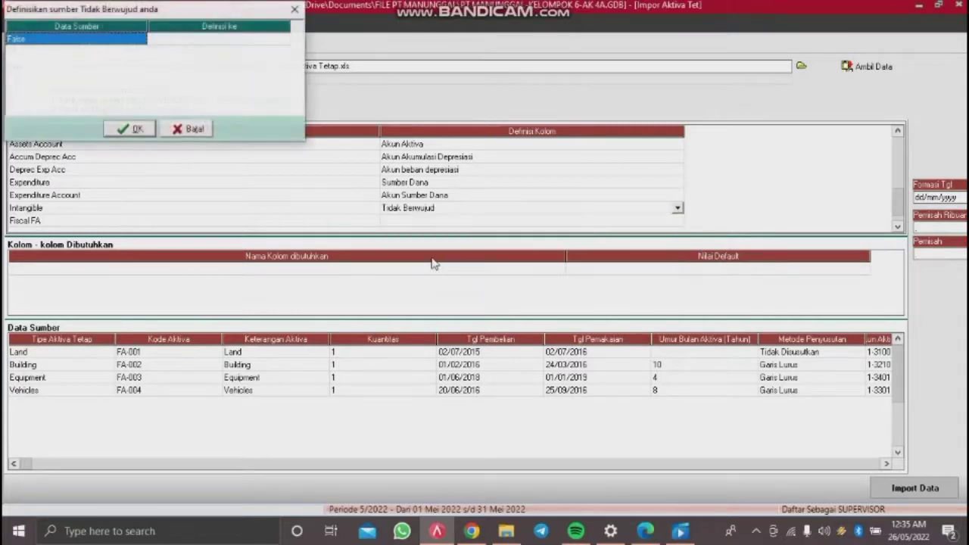
pyautogui.click(262, 44)
pyautogui.click(285, 44)
pyautogui.click(235, 48)
pyautogui.click(135, 130)
# Step: Define the Fiscal FA column as Aktiva Tetap Pajak, mapping True to Benar
pyautogui.click(654, 227)
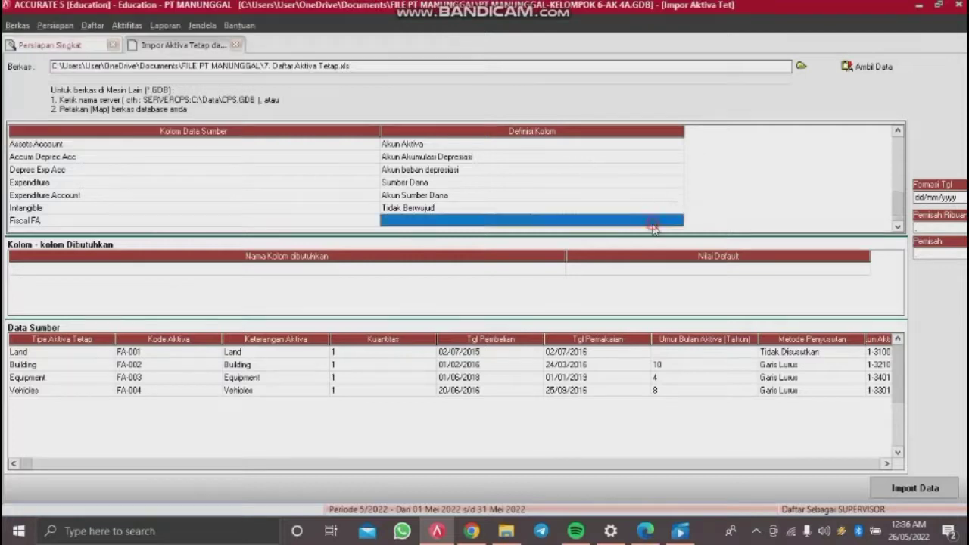
pyautogui.click(655, 225)
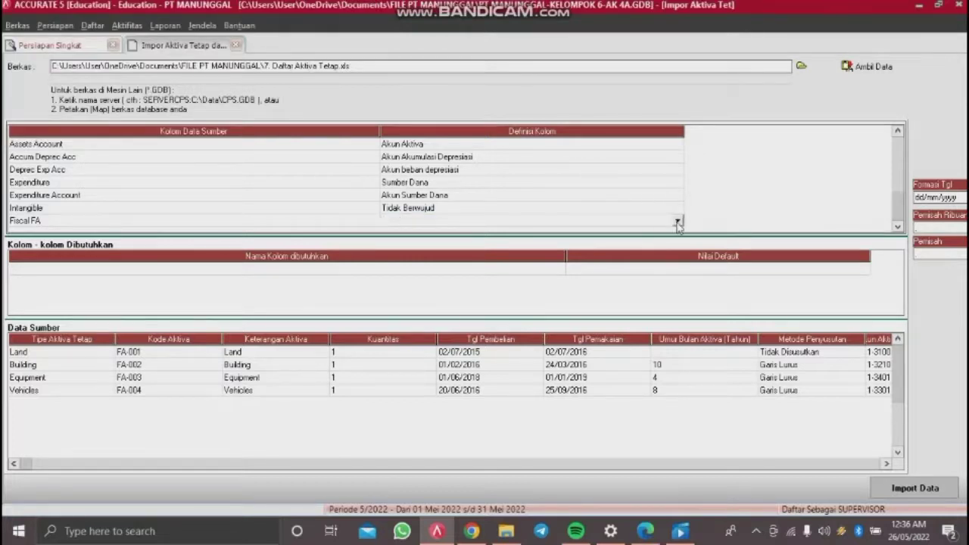
pyautogui.click(678, 222)
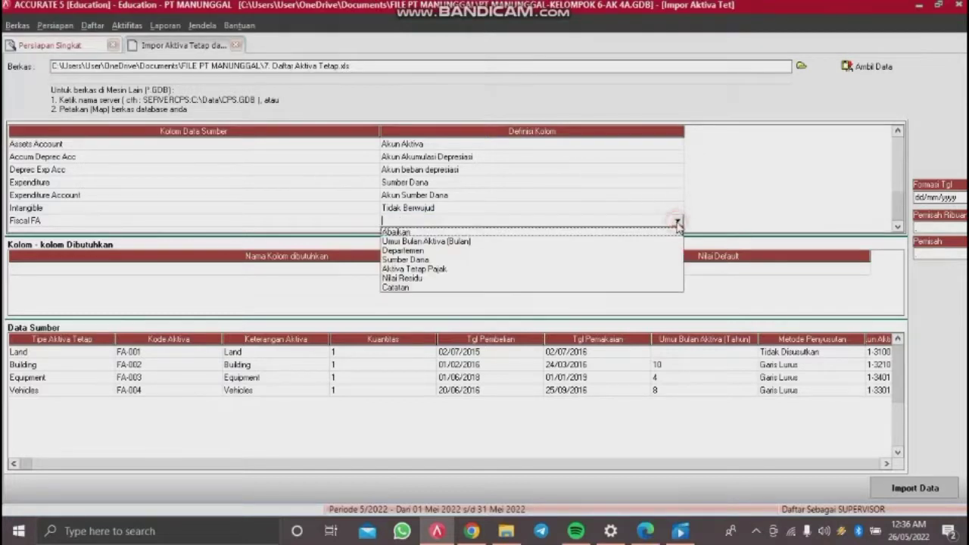
pyautogui.click(432, 271)
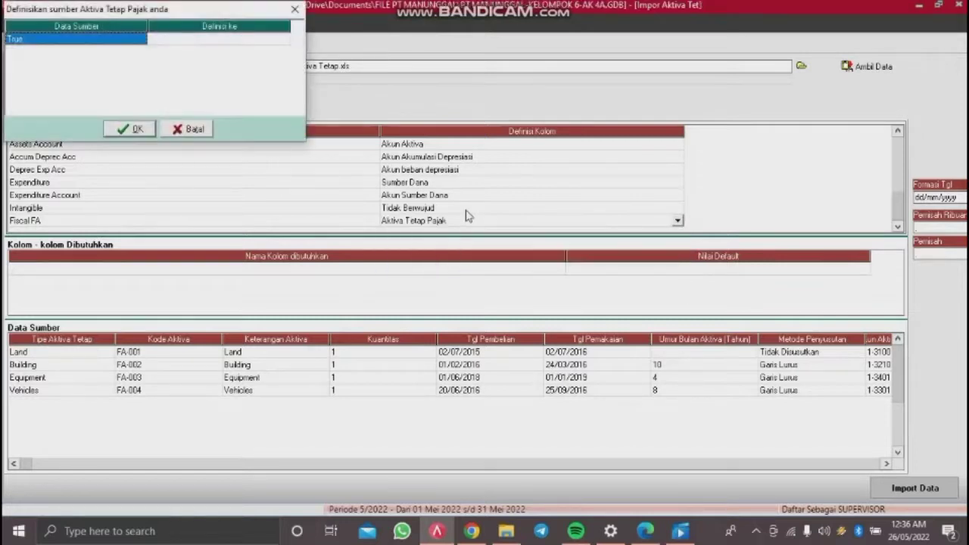
pyautogui.click(263, 40)
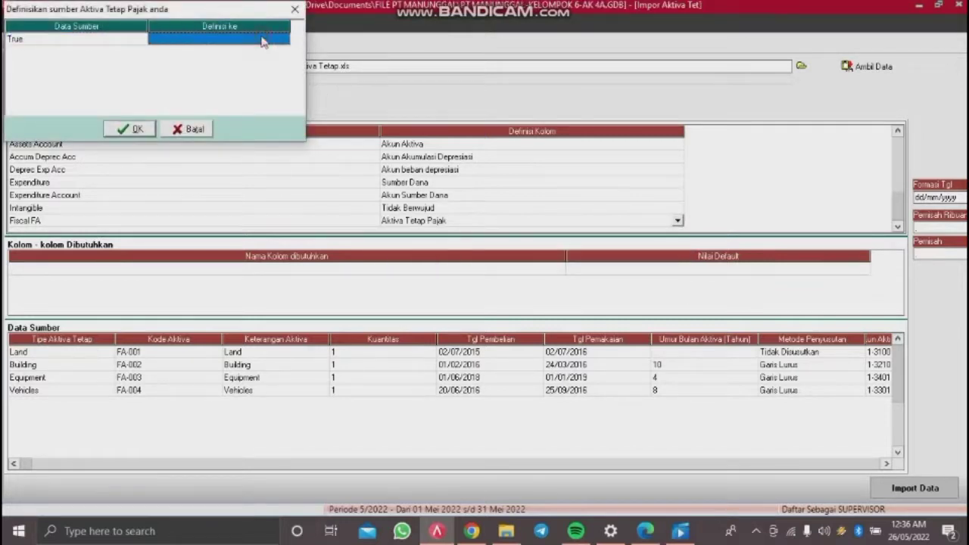
pyautogui.click(267, 40)
pyautogui.click(285, 39)
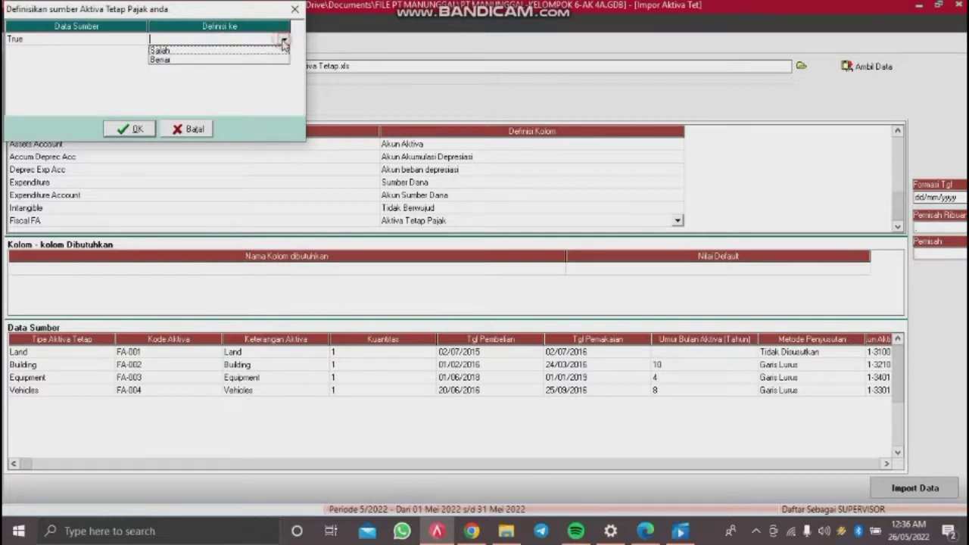
pyautogui.click(241, 60)
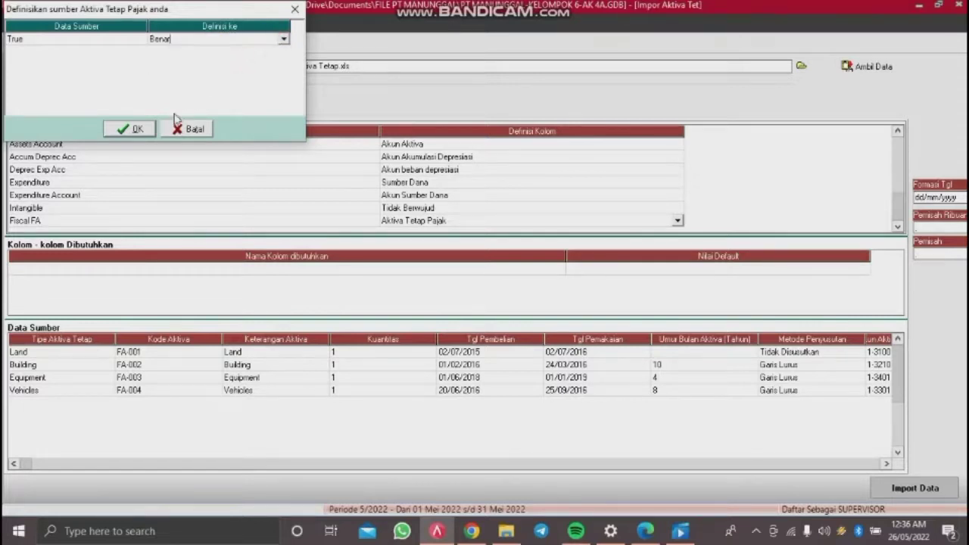
pyautogui.click(130, 129)
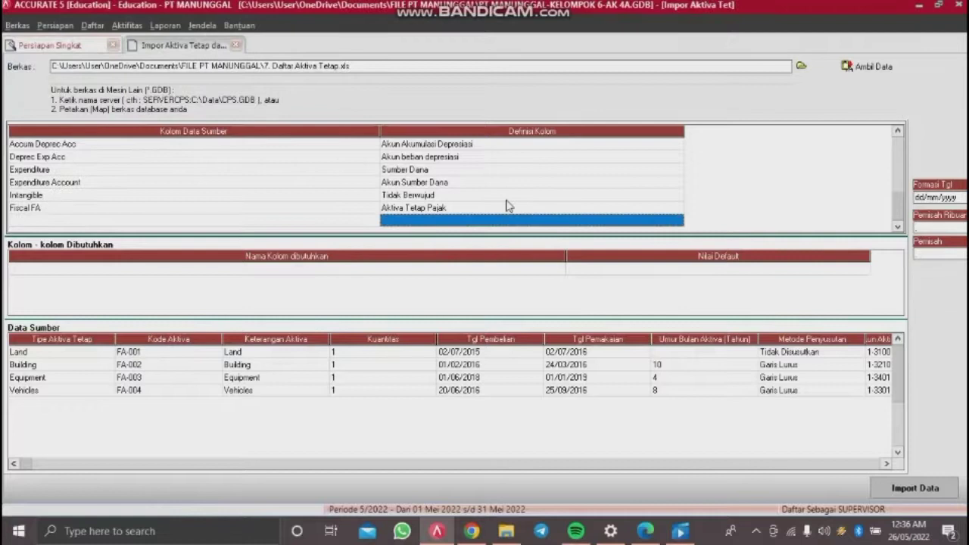
# Step: Review the column mappings and import the four fixed assets
pyautogui.scroll(1, 509, 206)
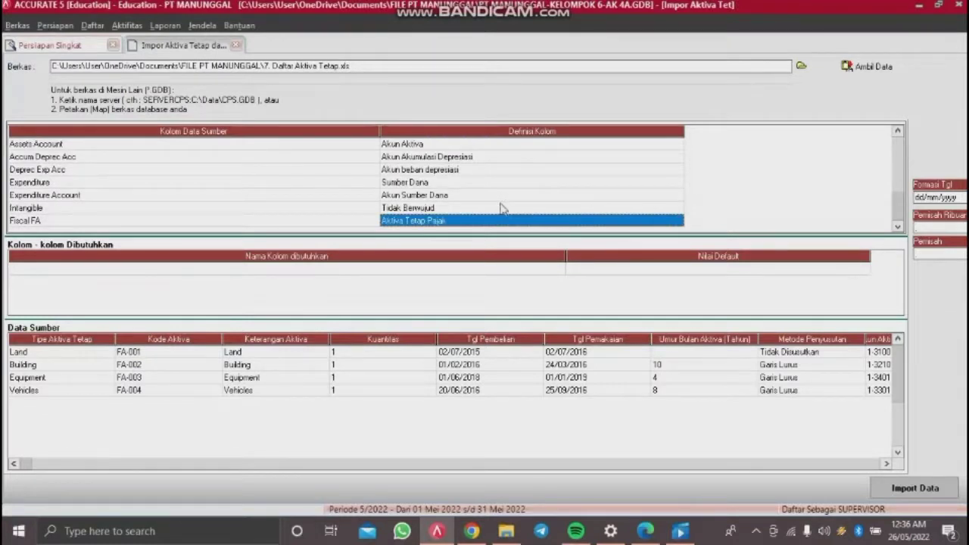
pyautogui.press('Left')
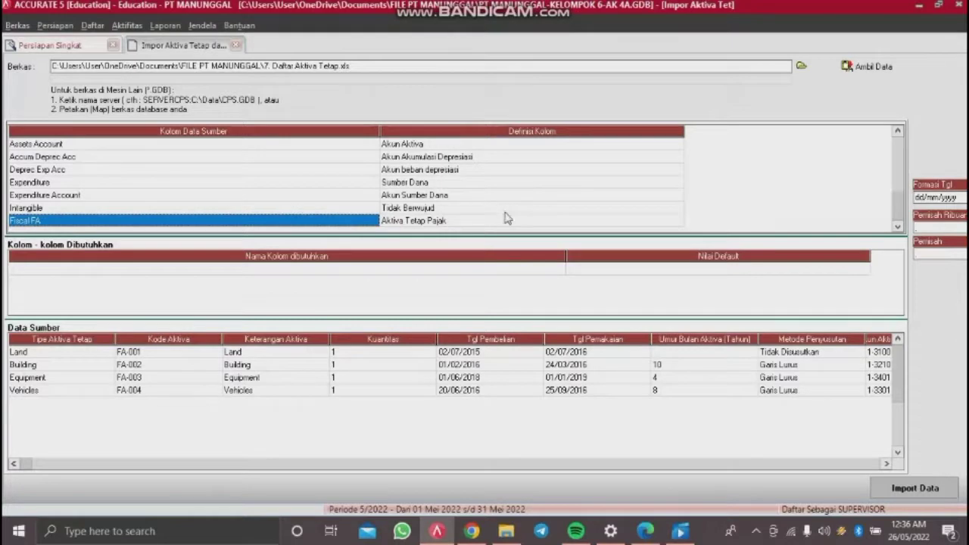
pyautogui.click(726, 308)
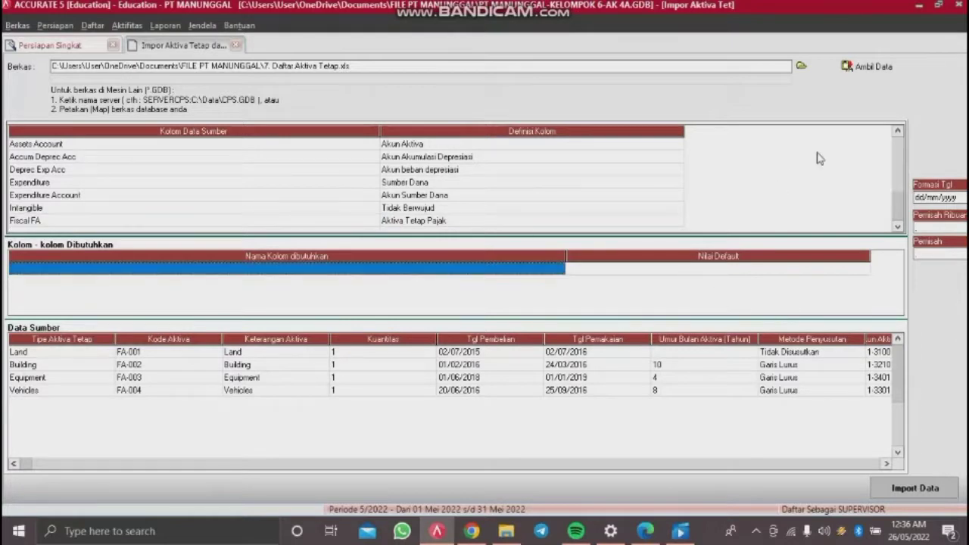
pyautogui.click(897, 201)
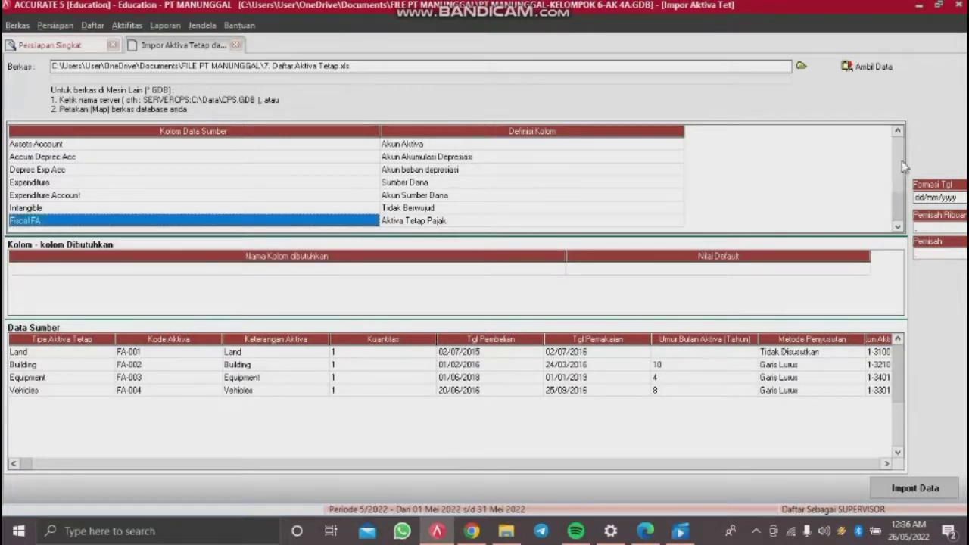
pyautogui.click(896, 168)
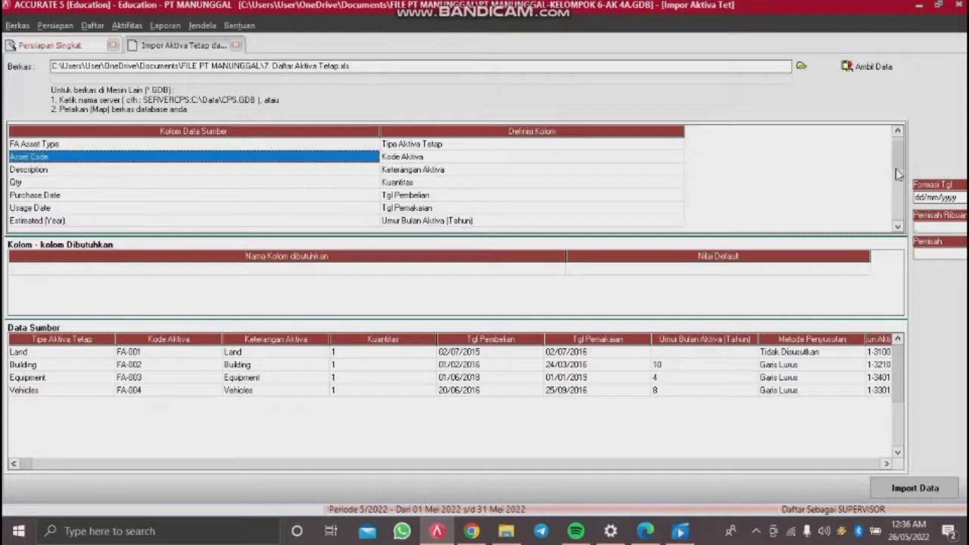
pyautogui.click(917, 489)
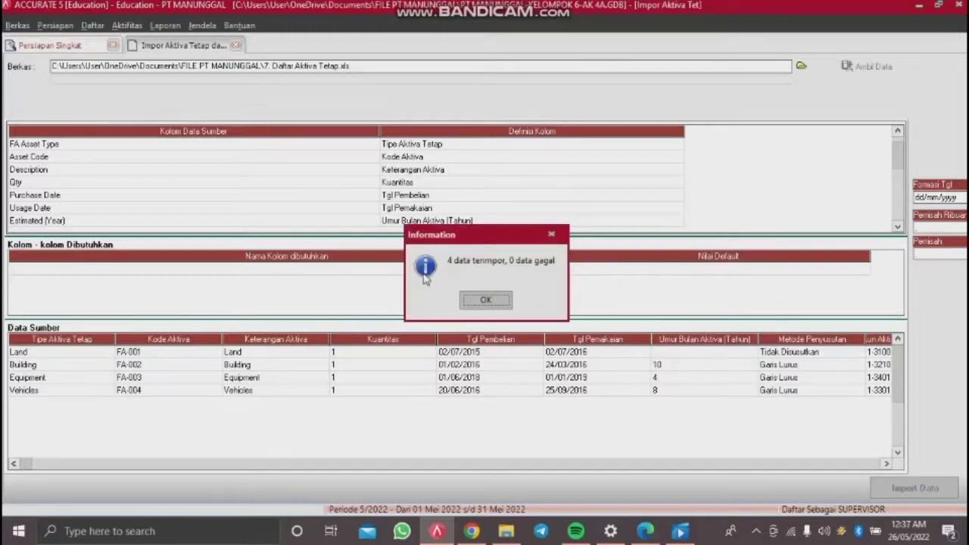
# Step: Acknowledge the 4 imported assets, then advance through trial balance and preferences to finish setup
pyautogui.click(499, 300)
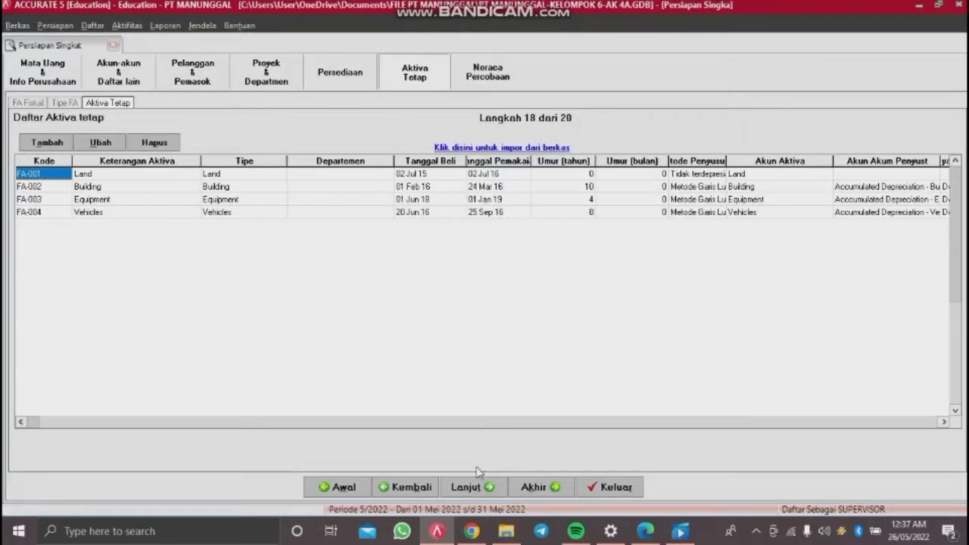
pyautogui.click(479, 489)
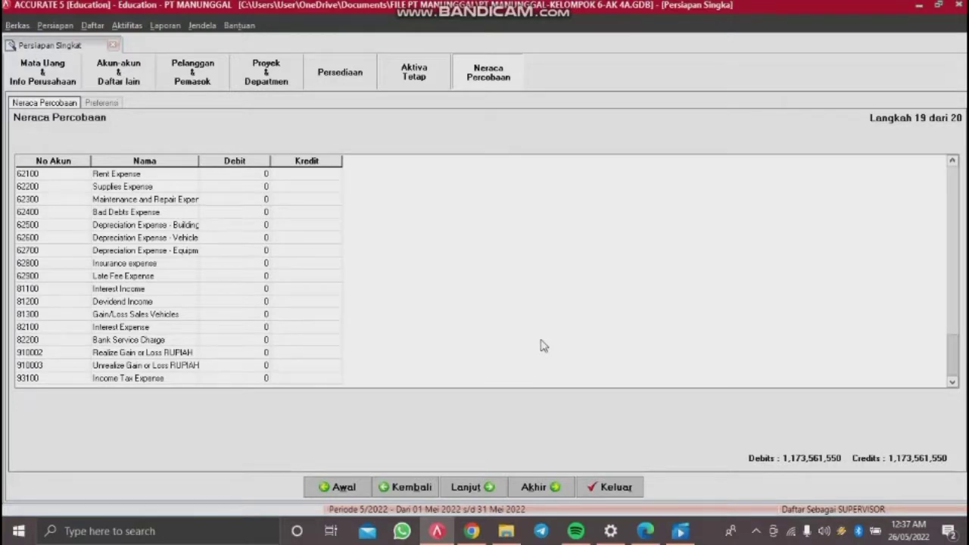
pyautogui.click(475, 489)
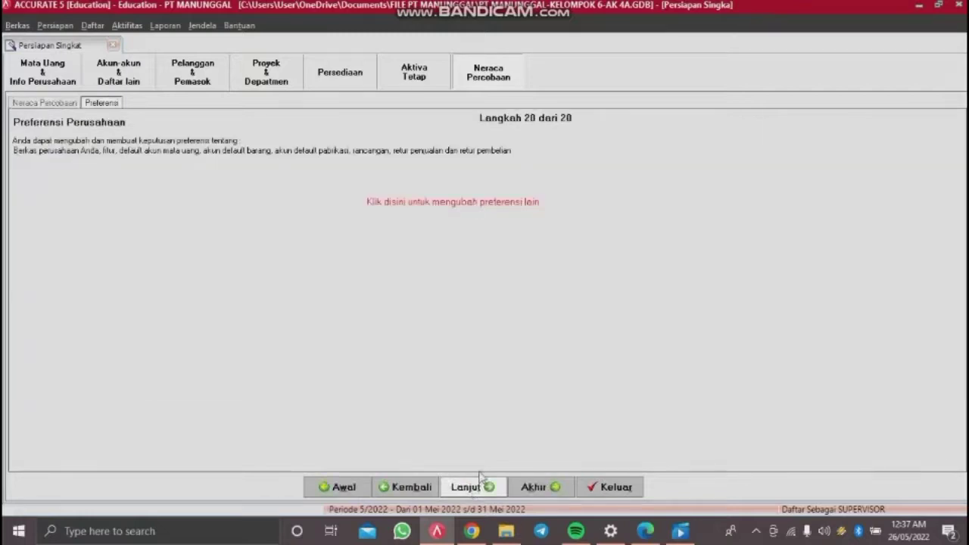
pyautogui.click(476, 490)
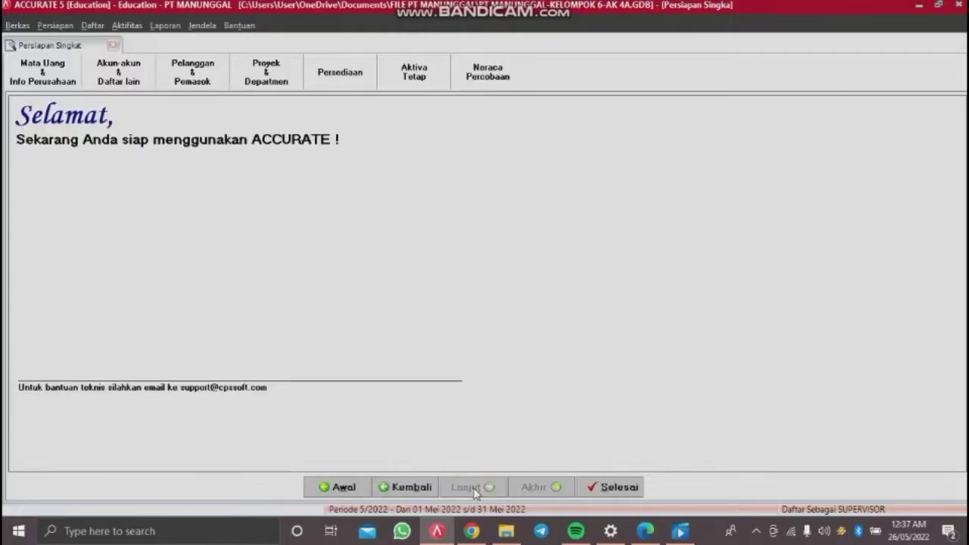
pyautogui.click(623, 487)
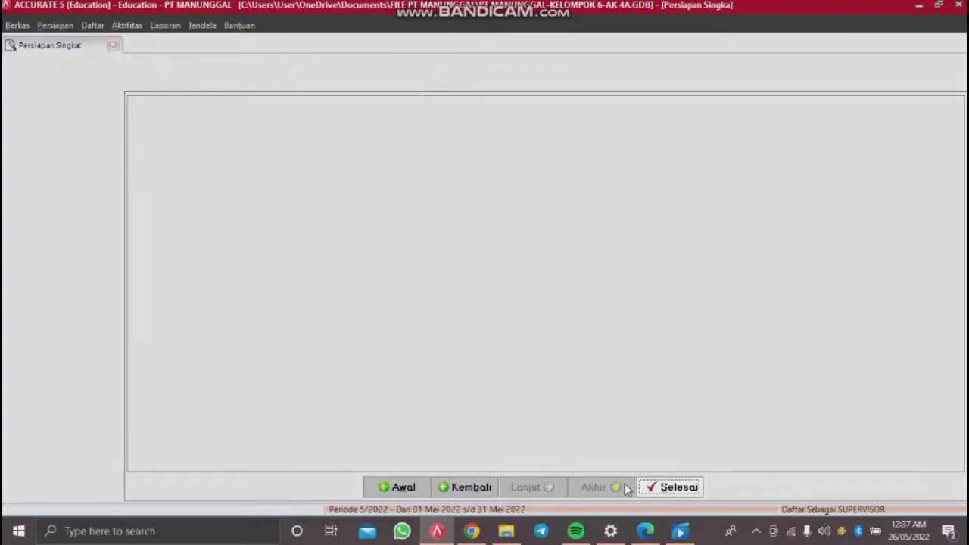
# Step: Close the setup wizard and run month-end closing for Desember 2014 with RUPIAH rate 1
pyautogui.click(664, 489)
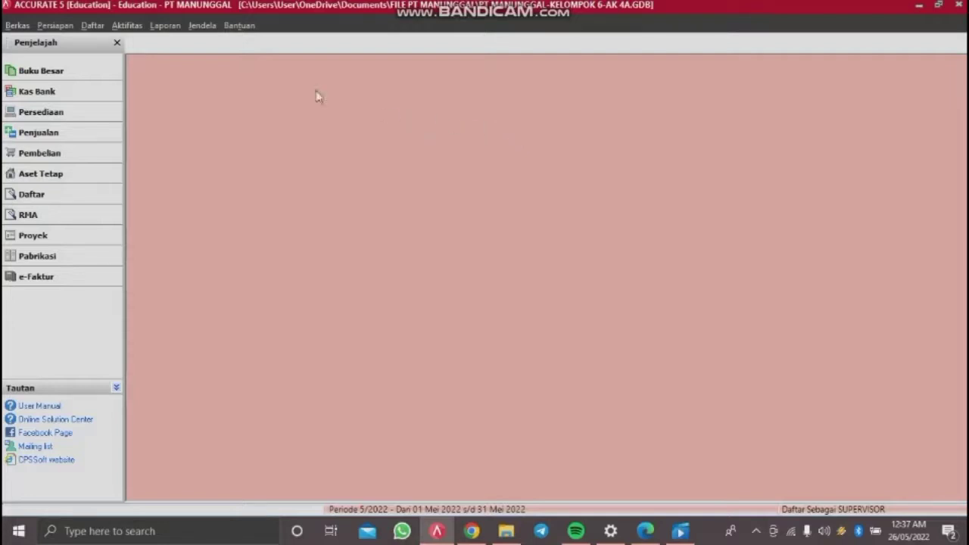
pyautogui.click(142, 29)
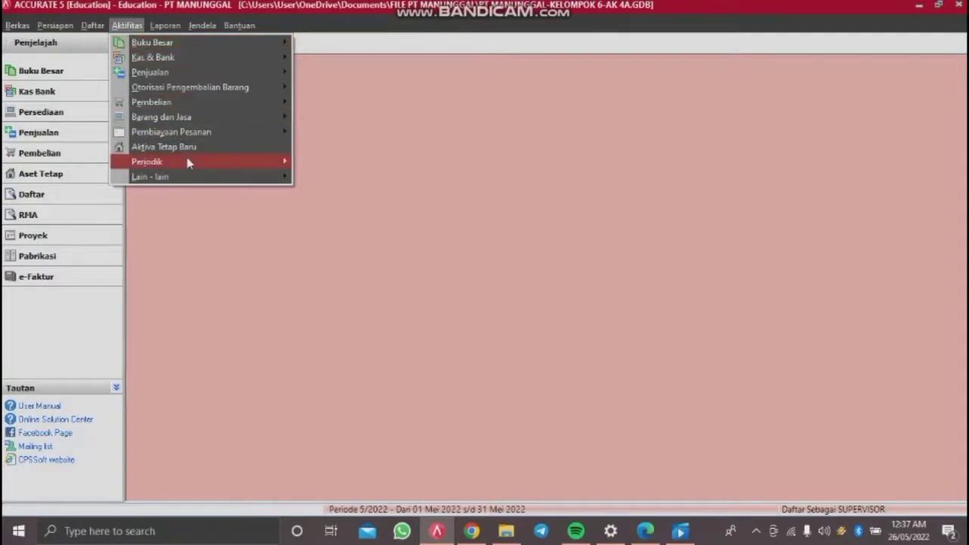
pyautogui.moveTo(190, 161)
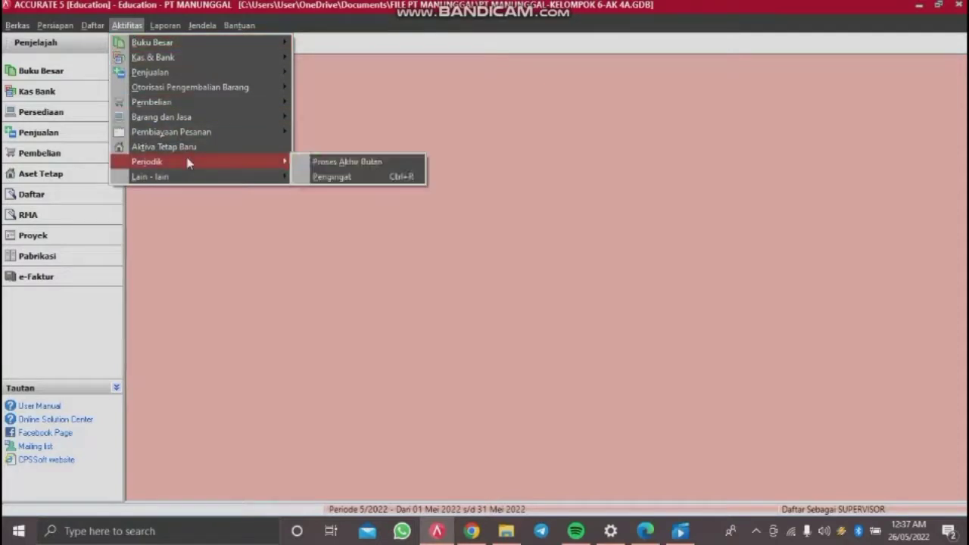
pyautogui.click(317, 164)
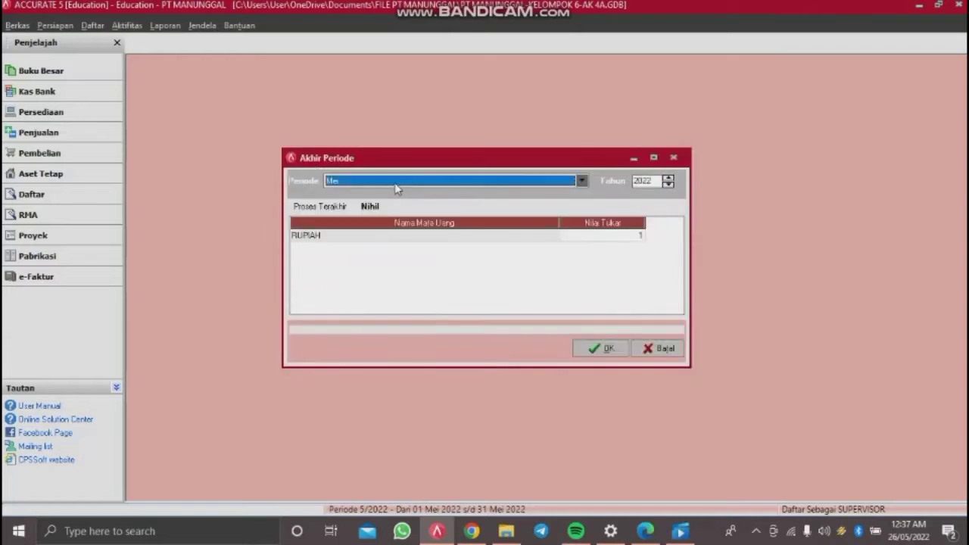
pyautogui.click(580, 181)
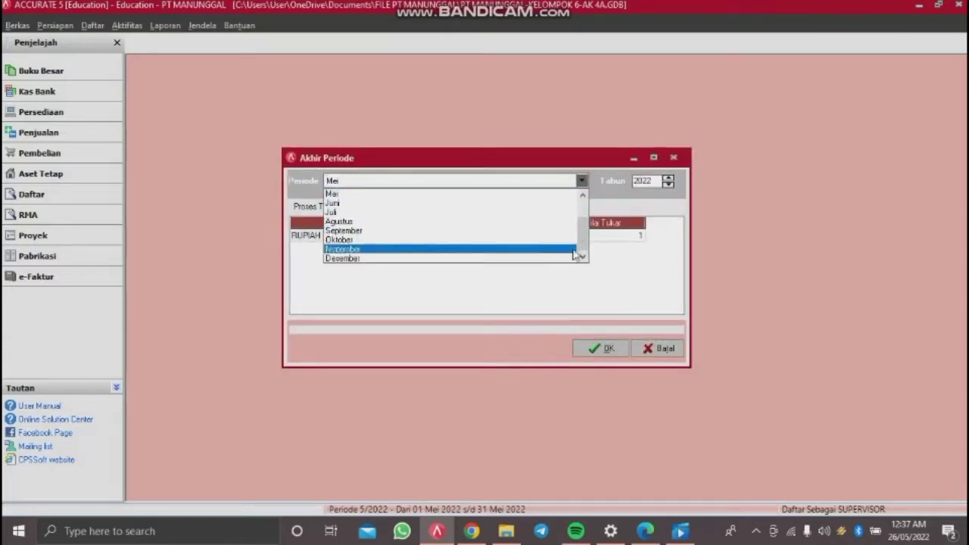
pyautogui.click(571, 258)
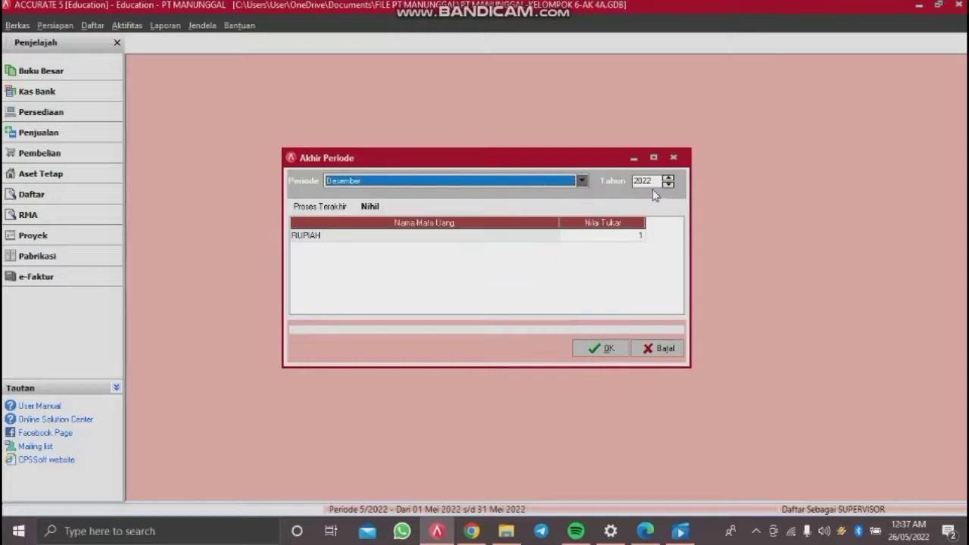
pyautogui.click(654, 182)
pyautogui.write('2014')
pyautogui.click(564, 236)
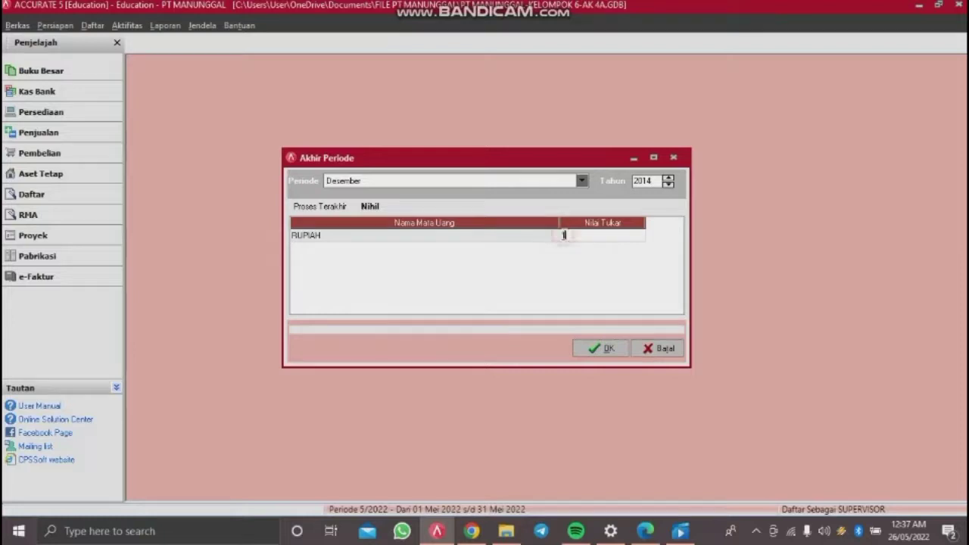
pyautogui.click(601, 352)
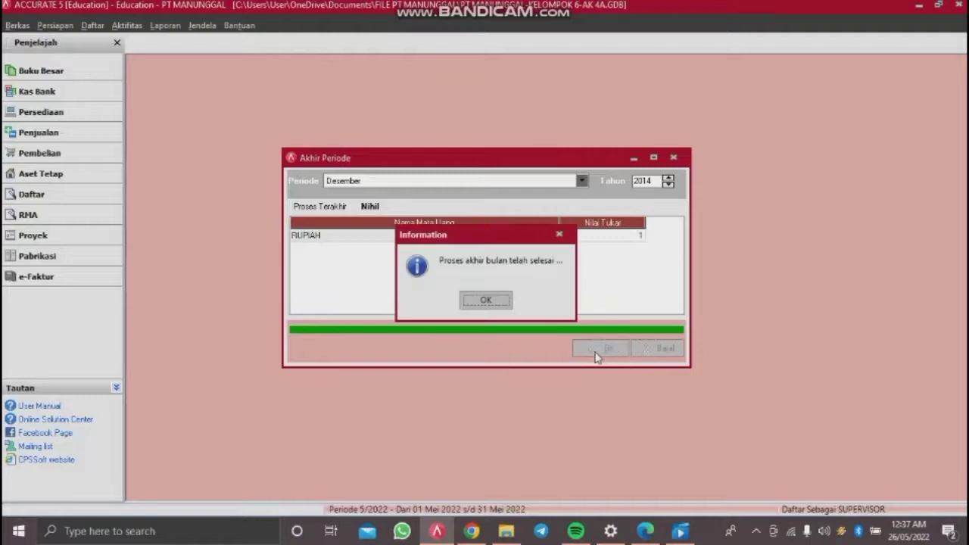
pyautogui.click(493, 302)
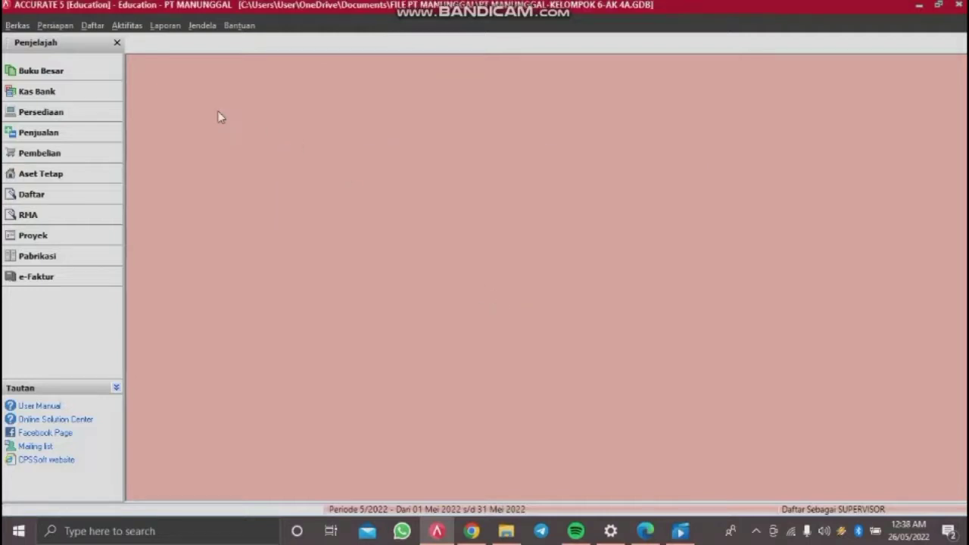
# Step: Open the report list and select Neraca Saldo (Klasik) under the Buku Besar category
pyautogui.click(100, 26)
pyautogui.moveTo(127, 28)
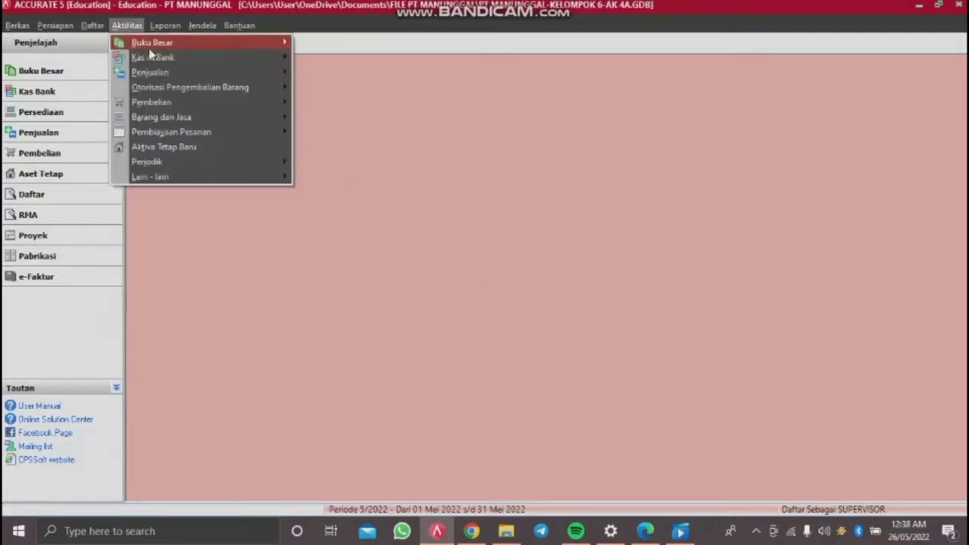
pyautogui.click(93, 28)
pyautogui.click(94, 28)
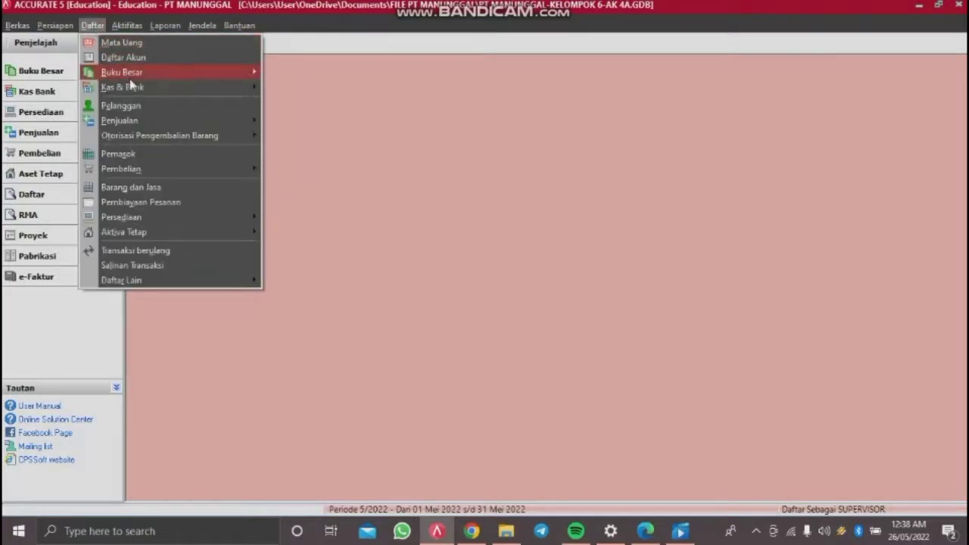
pyautogui.moveTo(130, 76)
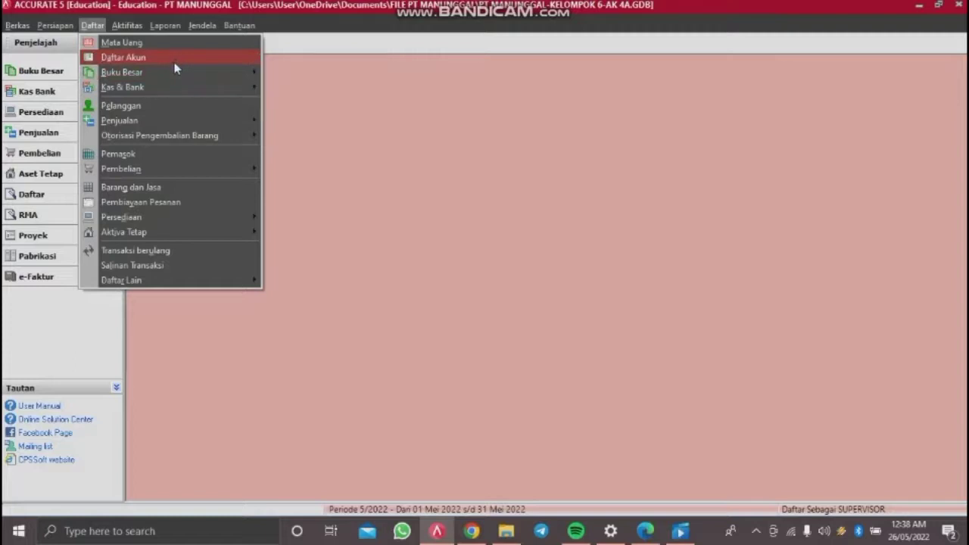
pyautogui.moveTo(168, 79)
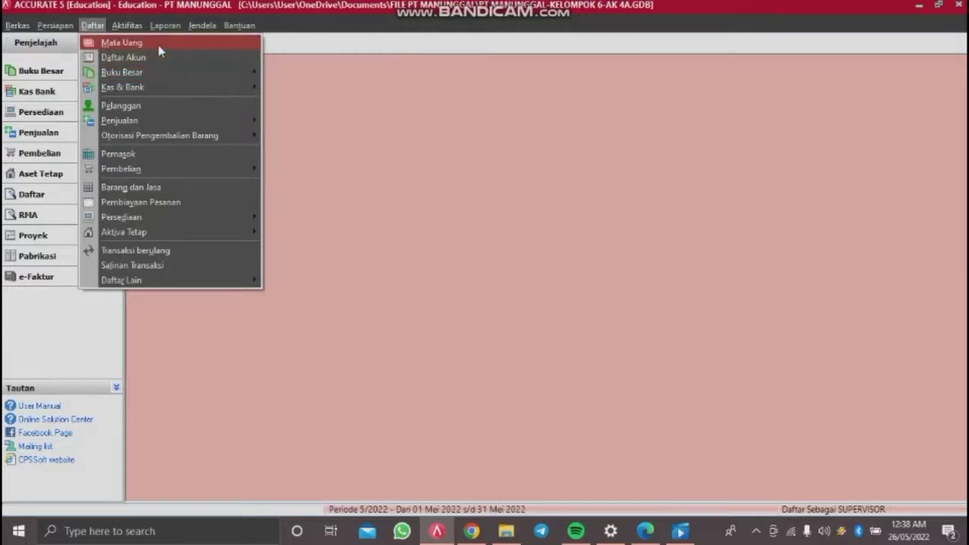
pyautogui.press('Escape')
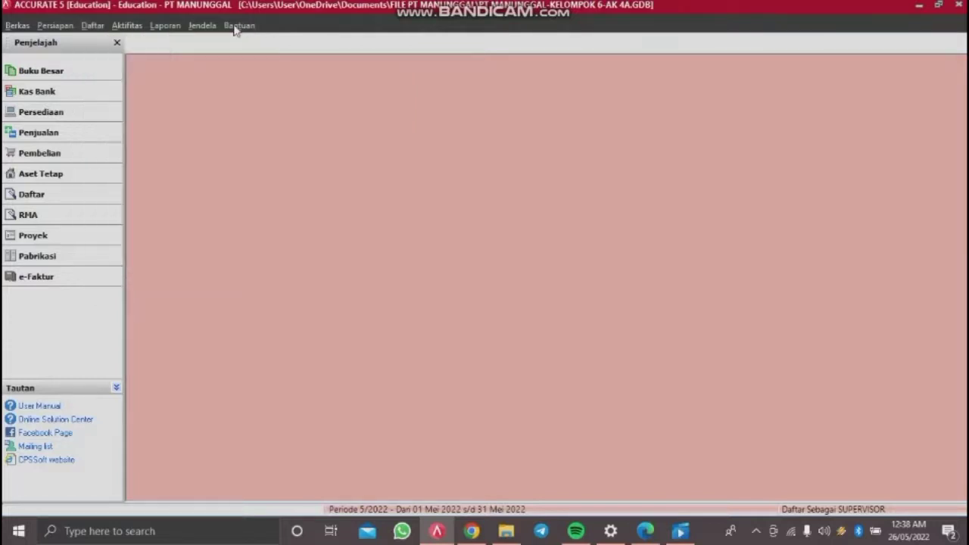
pyautogui.click(167, 26)
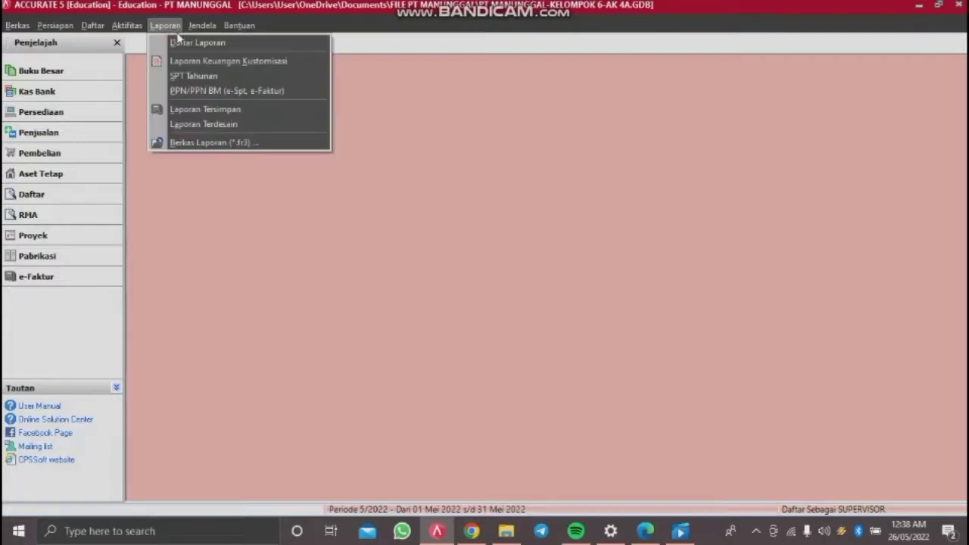
pyautogui.click(217, 43)
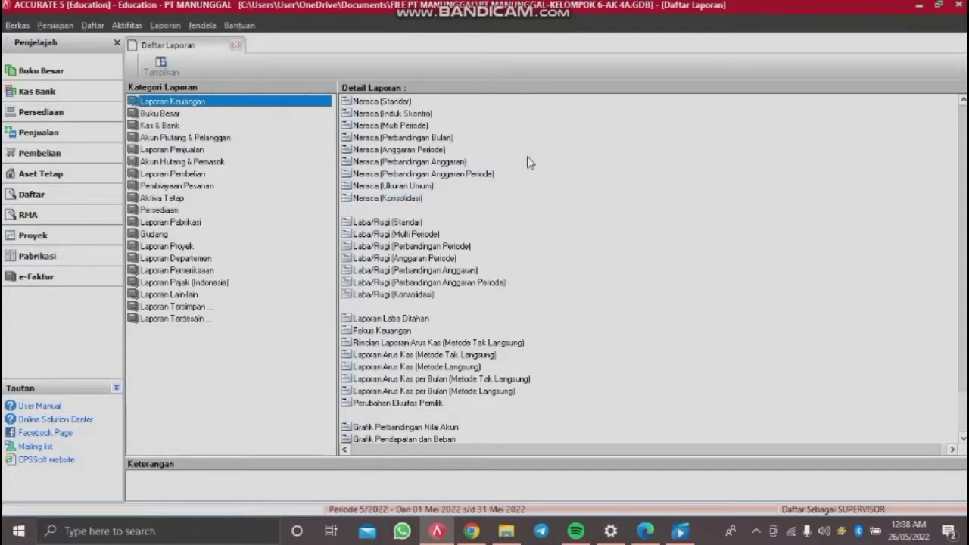
pyautogui.click(160, 115)
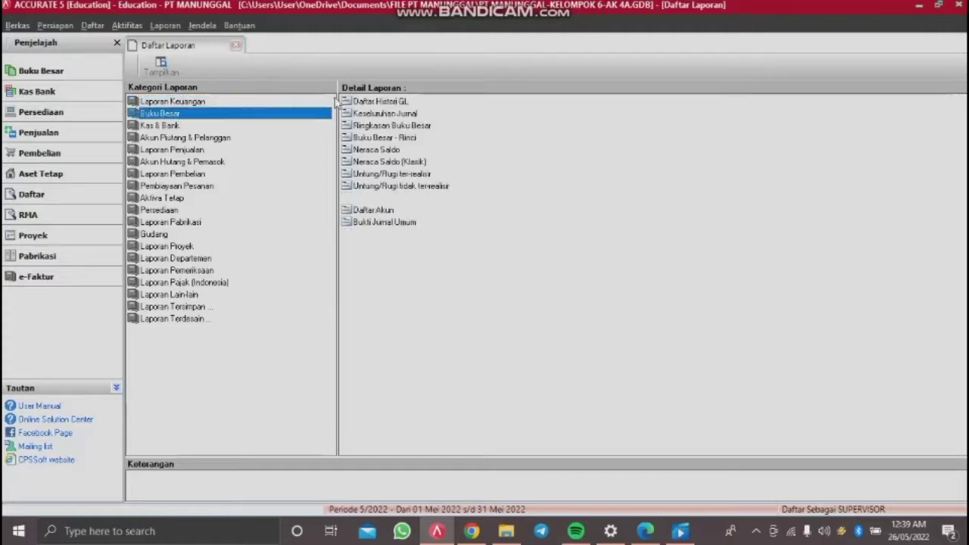
pyautogui.click(393, 162)
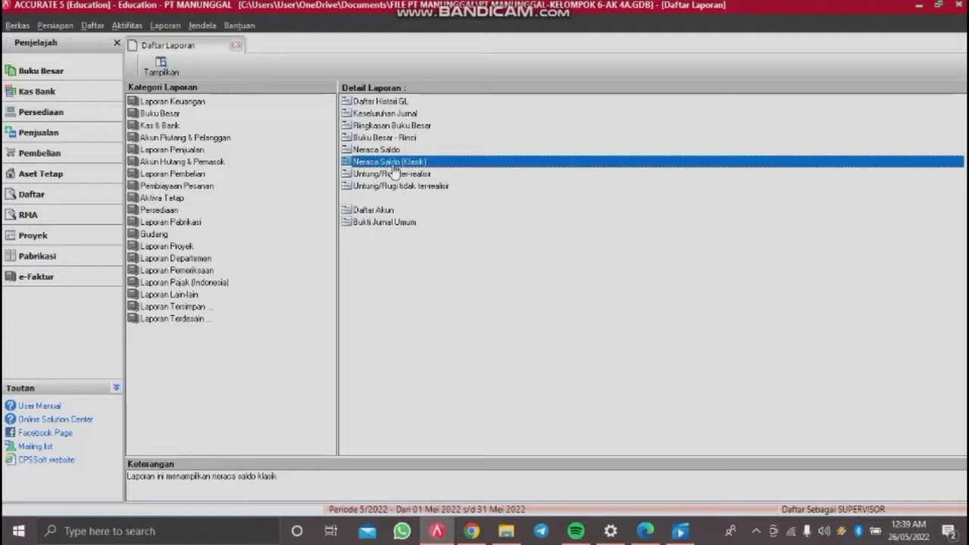
# Step: Generate the classic trial balance as of 30/11/2014 and scroll through the results
pyautogui.doubleClick(394, 170)
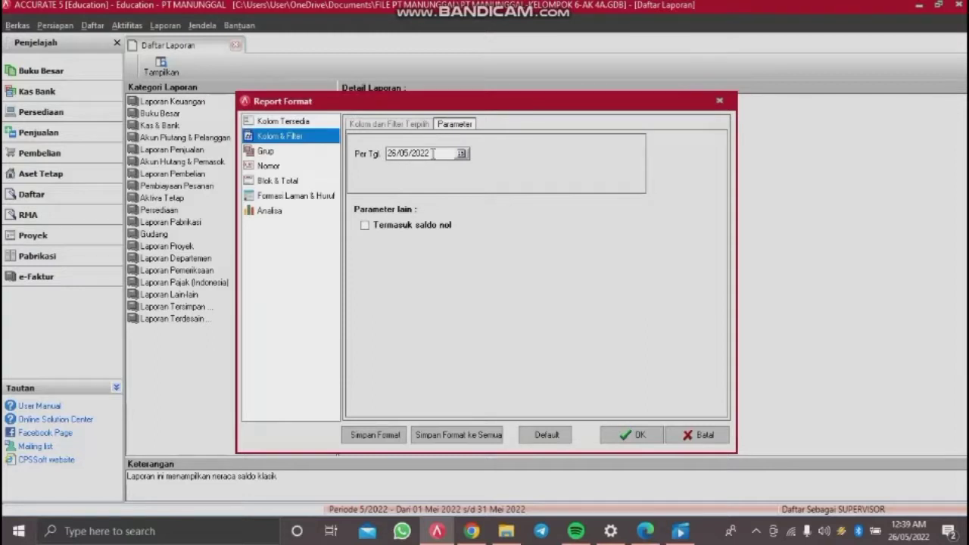
pyautogui.moveTo(436, 153); pyautogui.dragTo(365, 156)
pyautogui.write('30/11/')
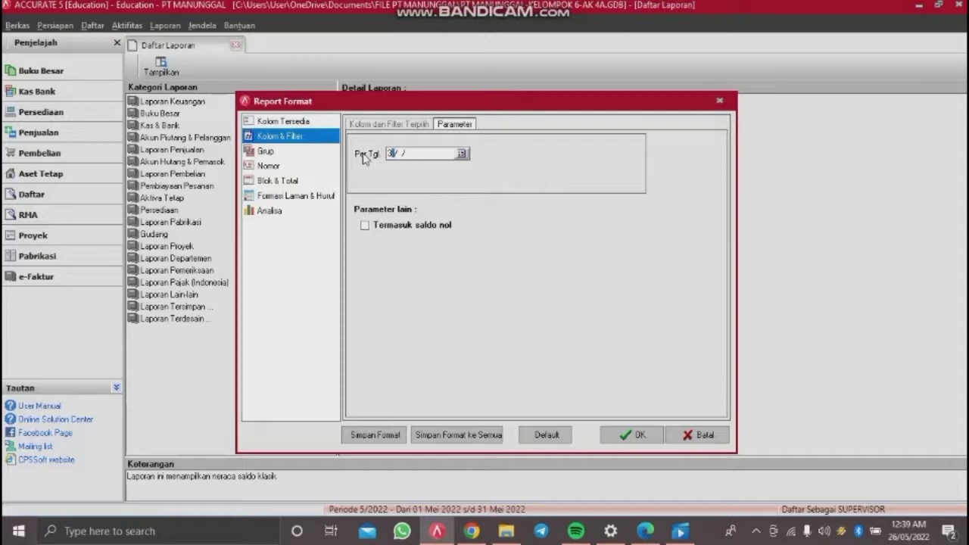
pyautogui.write('2014')
pyautogui.click(637, 437)
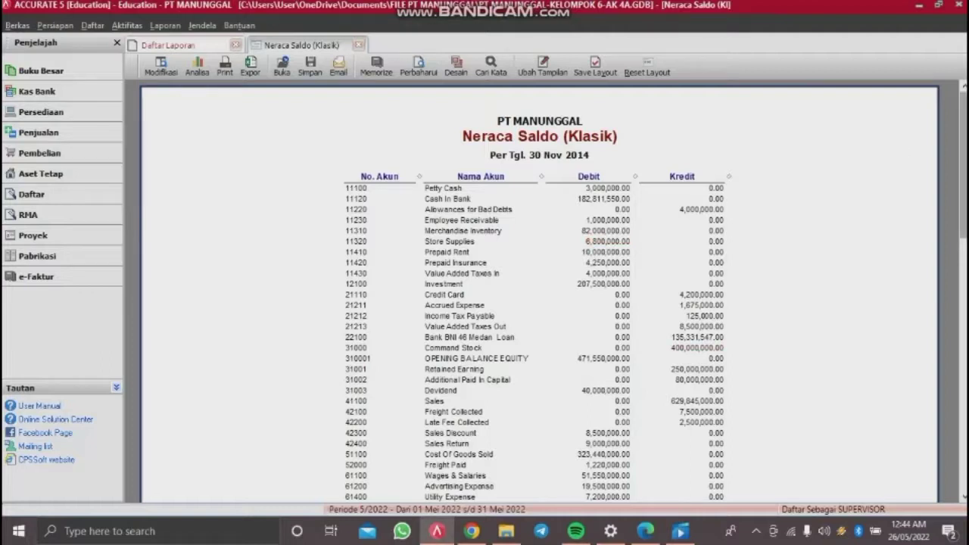
pyautogui.scroll(-5, 540, 295)
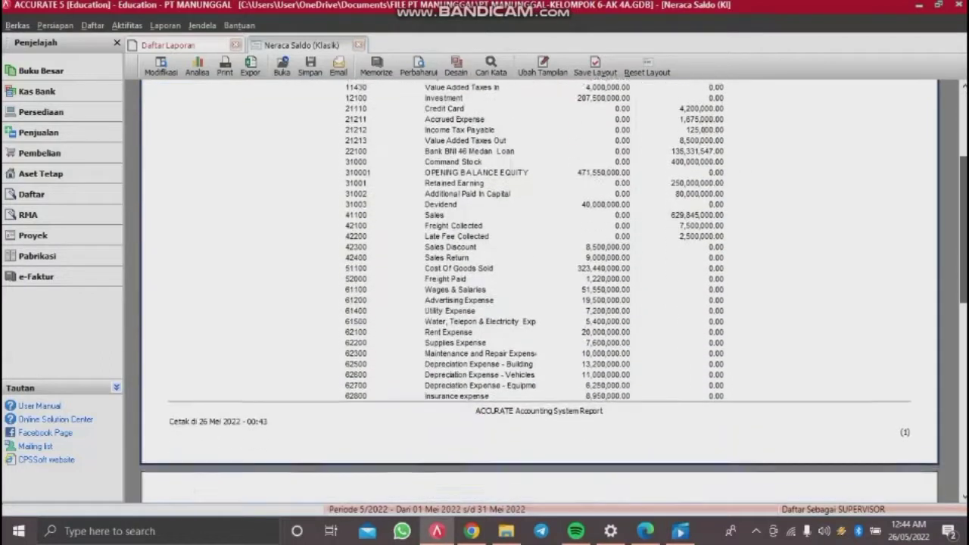
pyautogui.moveTo(963, 222)
pyautogui.mouseDown()
pyautogui.moveTo(963, 261)
pyautogui.moveTo(955, 224)
pyautogui.mouseUp()
pyautogui.scroll(5, 956, 224)
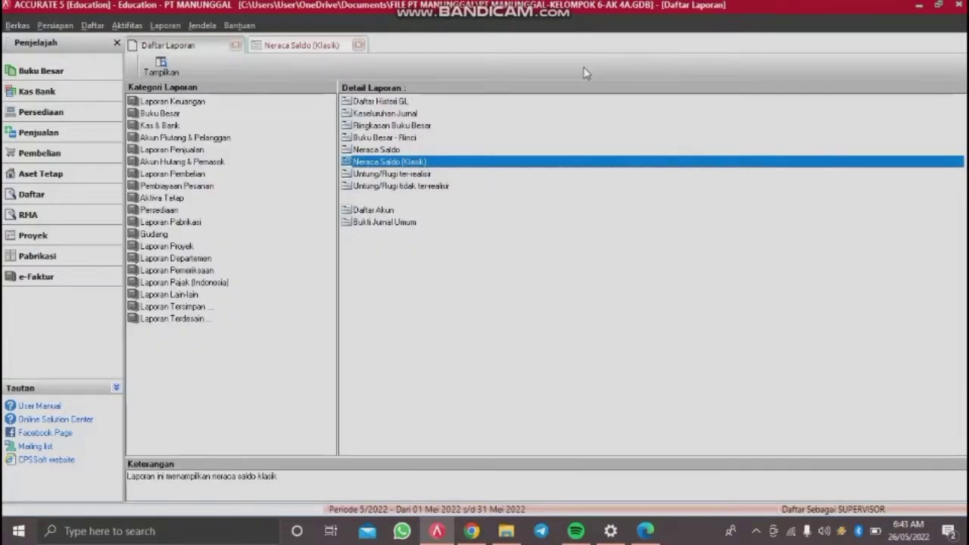
# Step: Start a new cash payment paid from the Petty Cash account
pyautogui.click(136, 28)
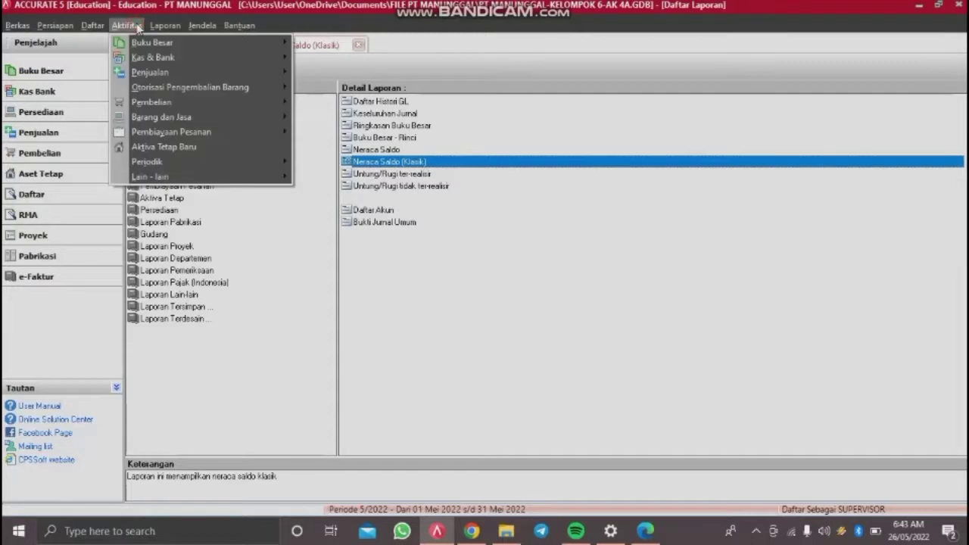
pyautogui.moveTo(164, 58)
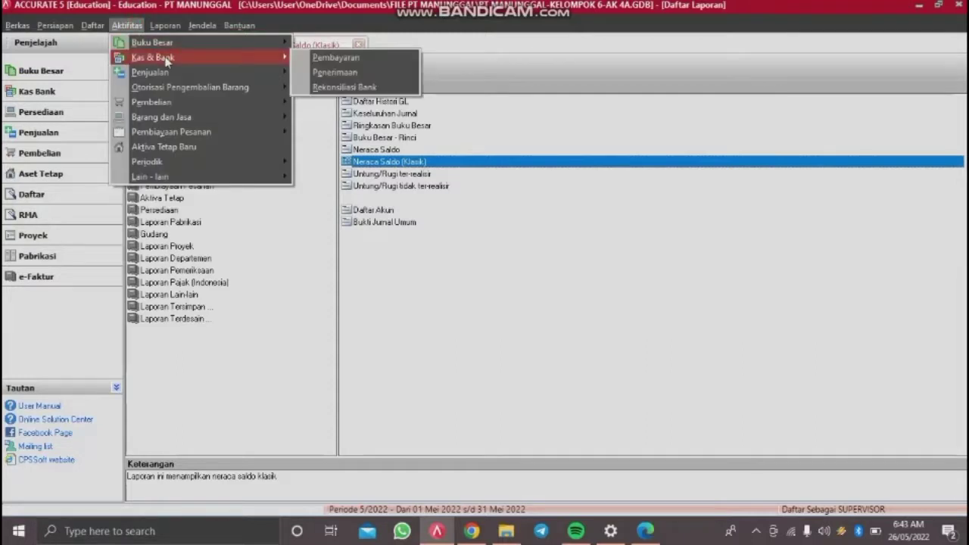
pyautogui.click(312, 60)
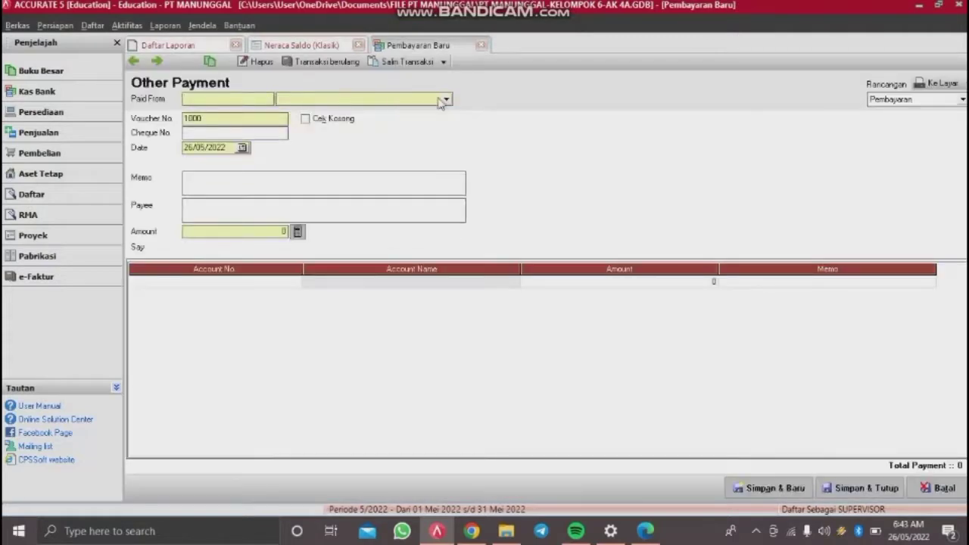
pyautogui.click(446, 100)
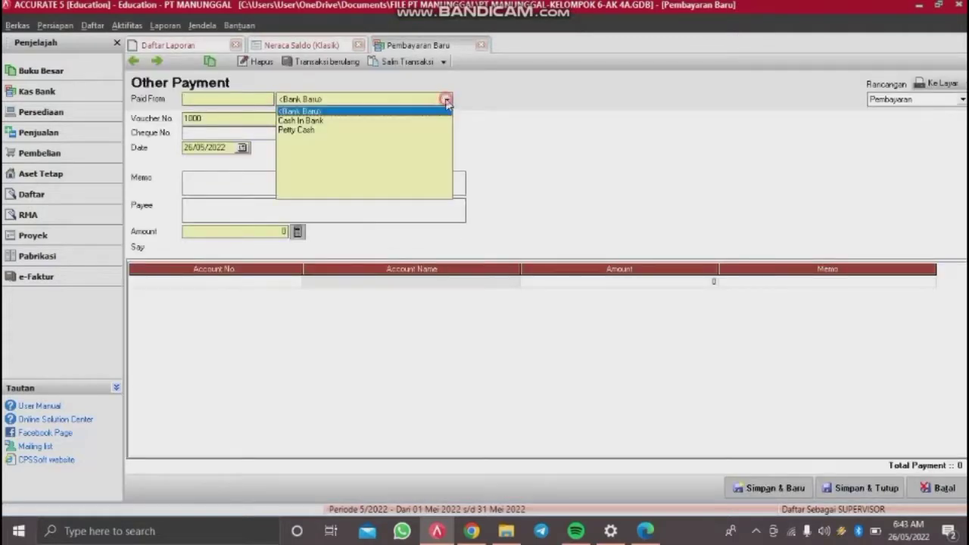
pyautogui.click(331, 129)
# Step: Set the voucher number to VKK12-1 and the payment date to 02/12/2014
pyautogui.moveTo(246, 121); pyautogui.dragTo(147, 135)
pyautogui.press('BackSpace')
pyautogui.write('VKK')
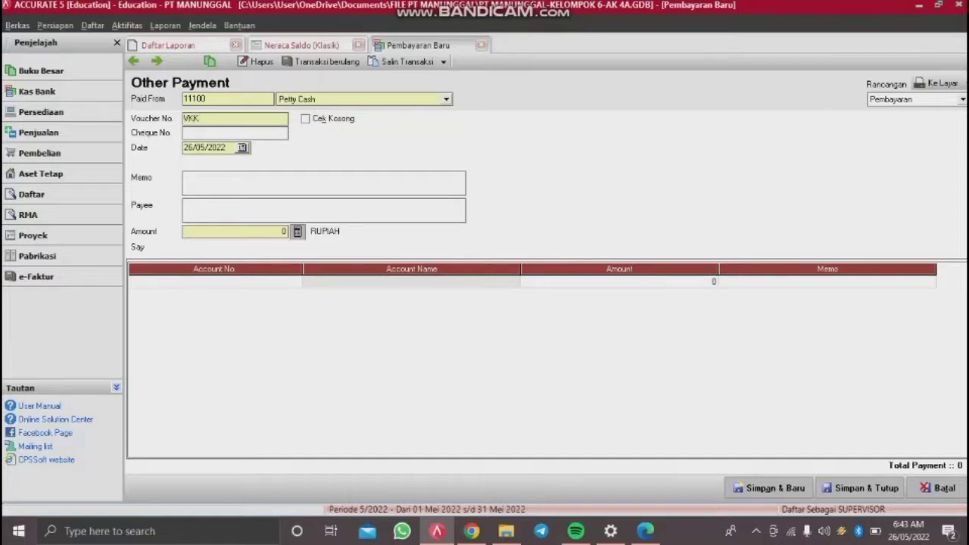
pyautogui.write('-12-1')
pyautogui.click(202, 120)
pyautogui.press('BackSpace')
pyautogui.moveTo(229, 147); pyautogui.dragTo(122, 152)
pyautogui.write('02/12/')
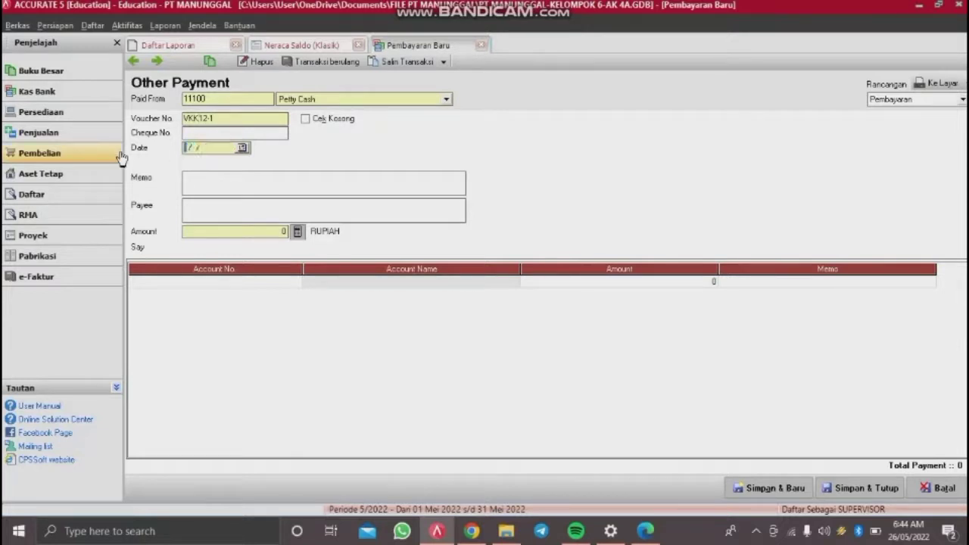
pyautogui.write('2014')
# Step: Enter memo 'pembelian perlengkapan toko' and payee Toko Neo Grafika
pyautogui.click(218, 178)
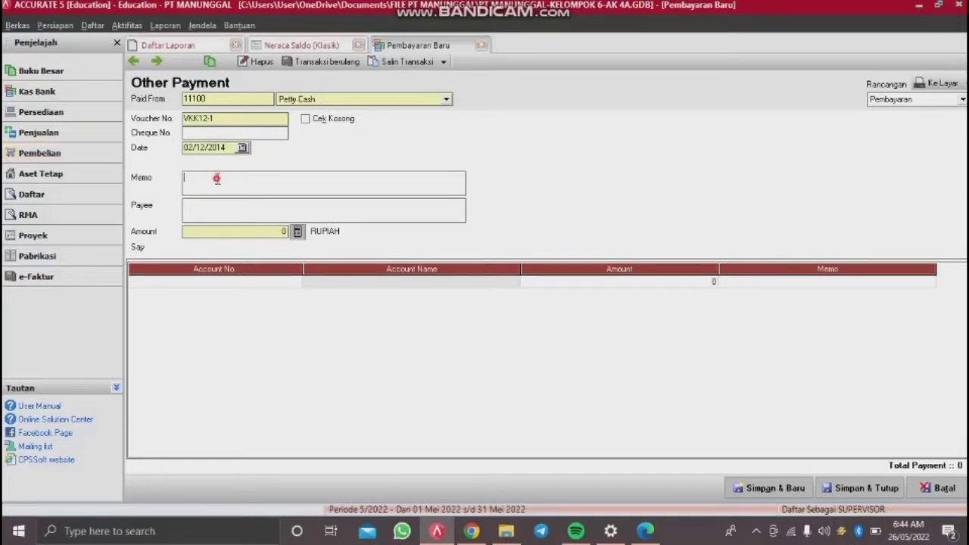
pyautogui.write('pembelian perlengkapan toko')
pyautogui.click(318, 211)
pyautogui.write('Toko Neo Grafika')
# Step: Add an 800,000 line to account 11320 Store Supplies, fill the amount, and save
pyautogui.click(279, 285)
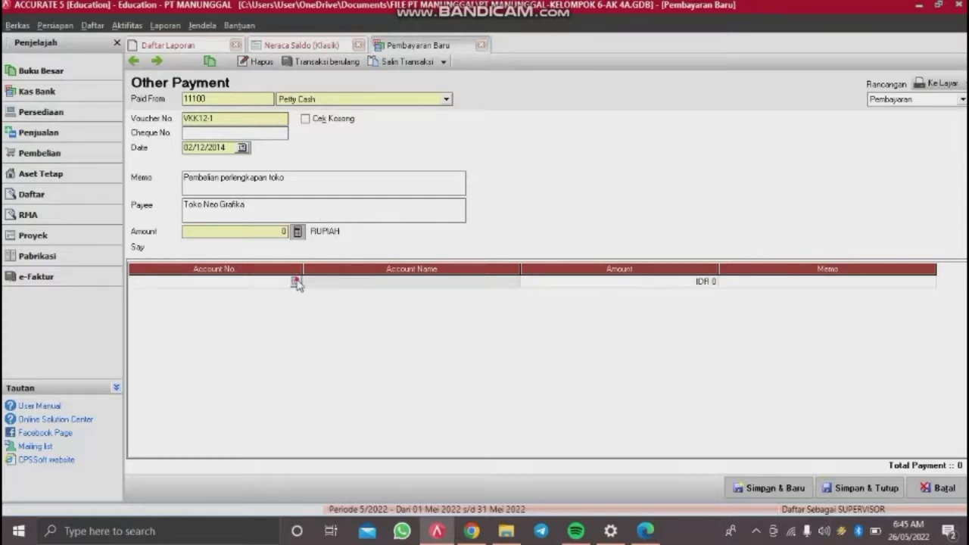
pyautogui.click(295, 282)
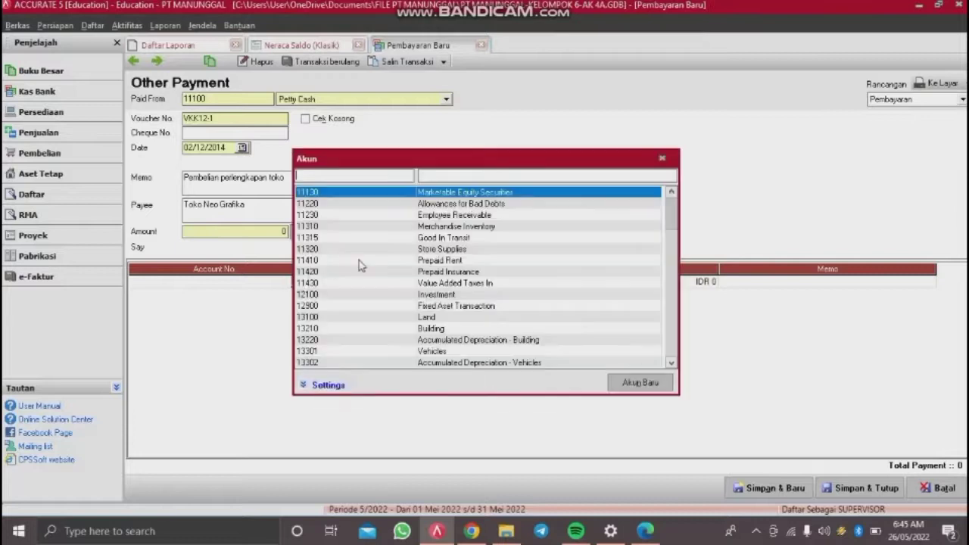
pyautogui.doubleClick(450, 250)
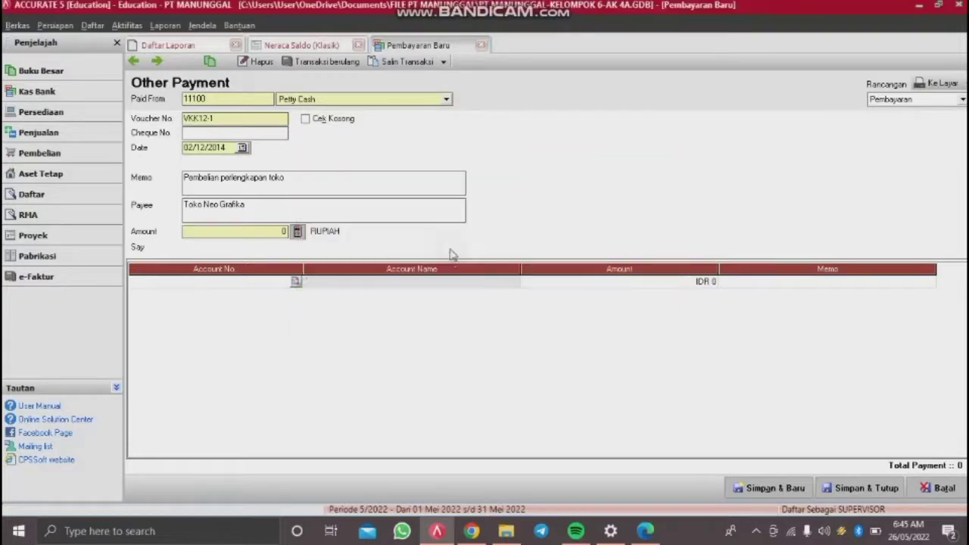
pyautogui.click(543, 285)
pyautogui.write('8000000')
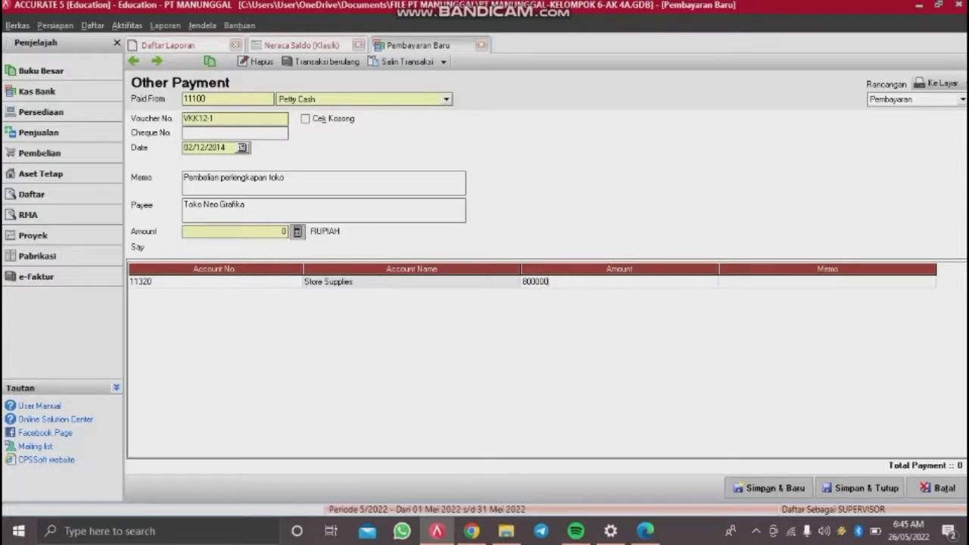
pyautogui.press('Tab')
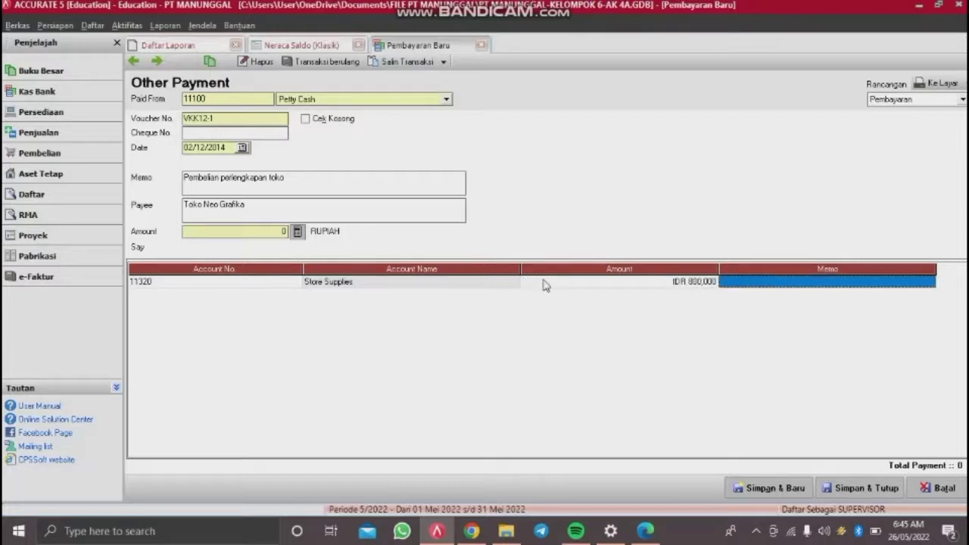
pyautogui.press('Tab')
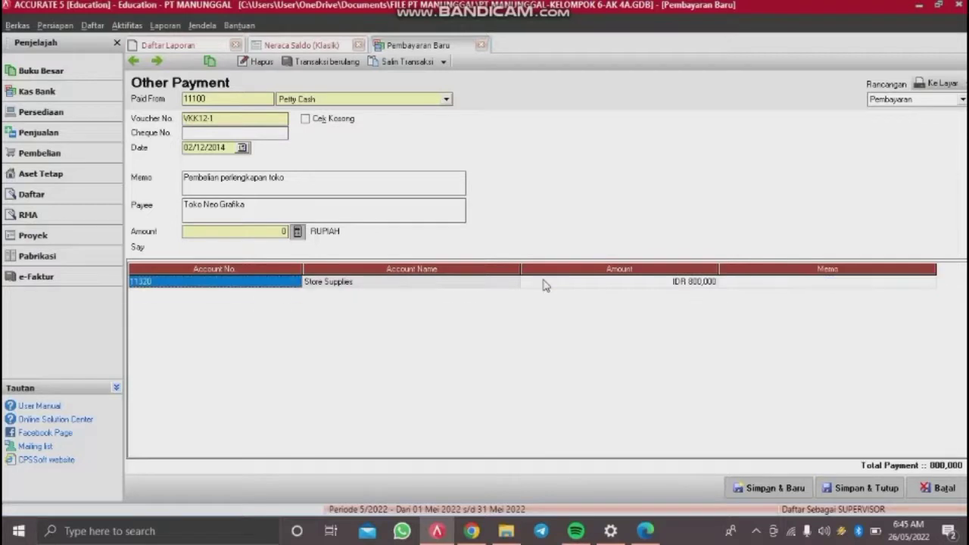
pyautogui.click(300, 233)
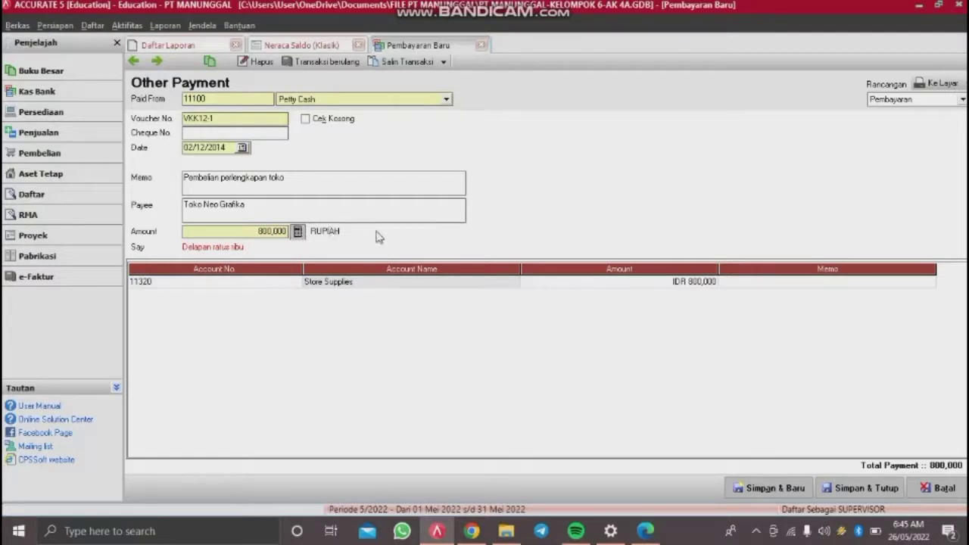
pyautogui.click(864, 488)
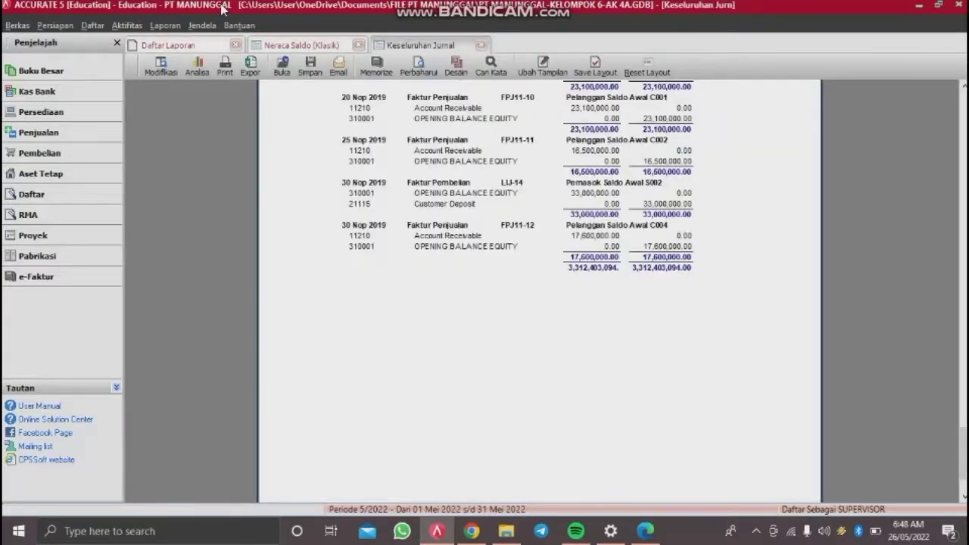
# Step: Open a blank Faktur Penjualan form from the Aktifitas menu, defaulting to invoice number 1000
pyautogui.click(125, 27)
pyautogui.click(135, 27)
pyautogui.click(135, 27)
pyautogui.click(132, 27)
pyautogui.click(130, 26)
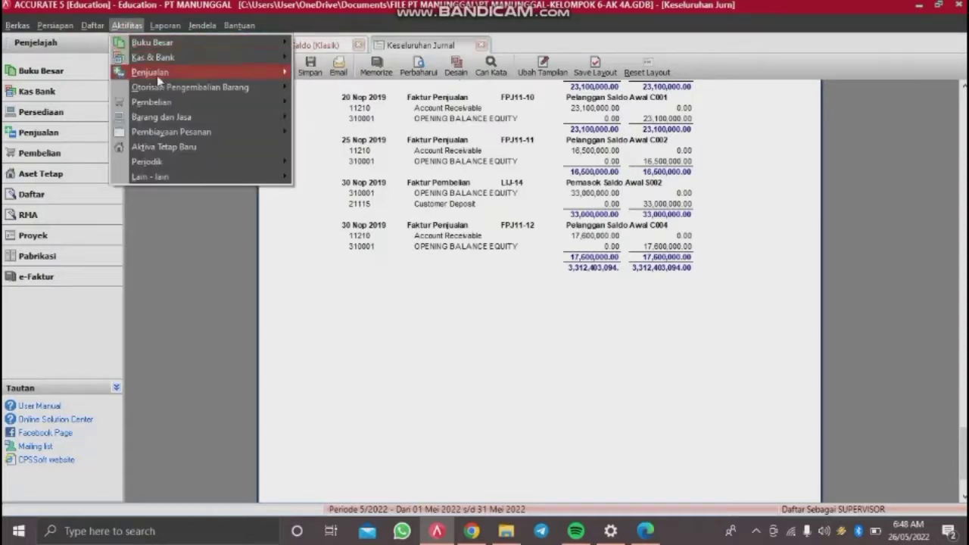
pyautogui.moveTo(157, 76)
pyautogui.click(324, 117)
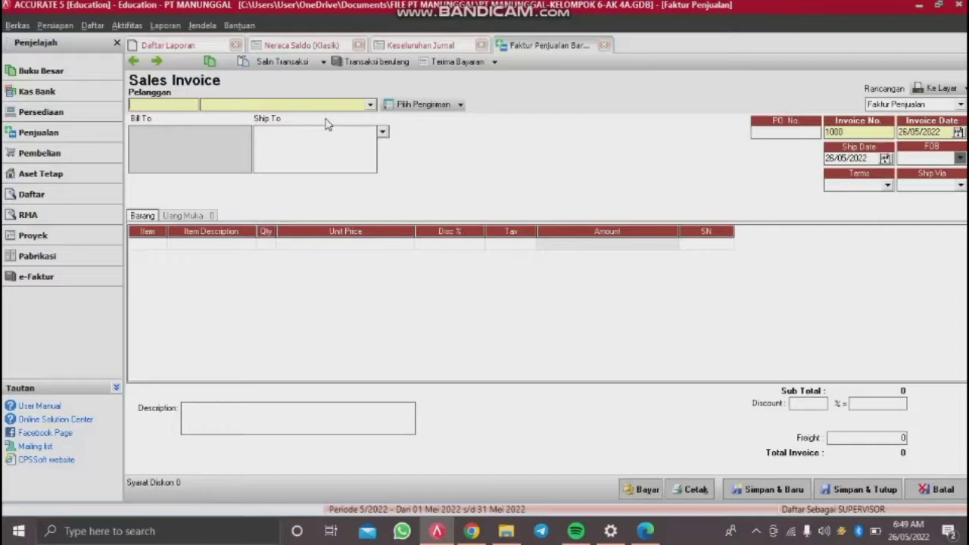
# Step: Bill the sales invoice to Toko Benua Jaya with PO number PO-8J-12
pyautogui.click(285, 105)
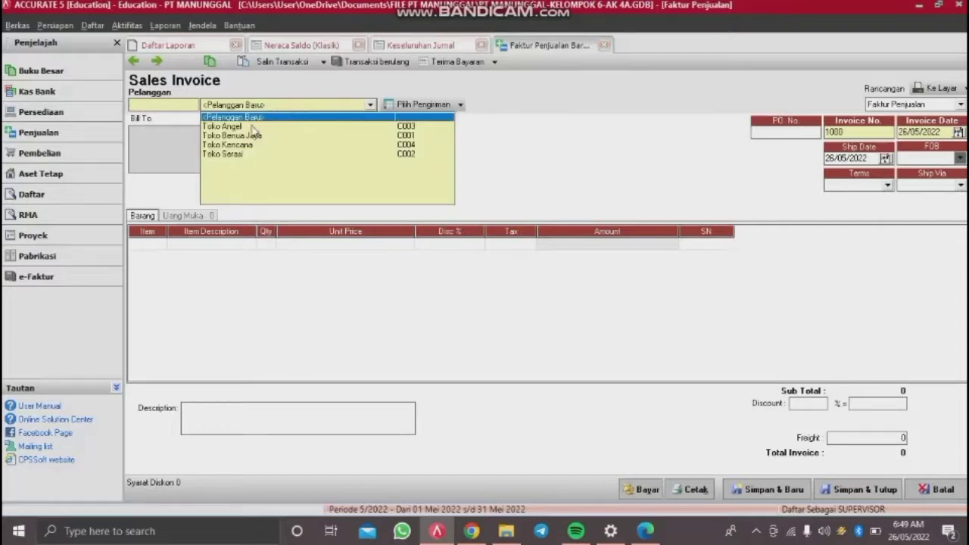
pyautogui.click(247, 135)
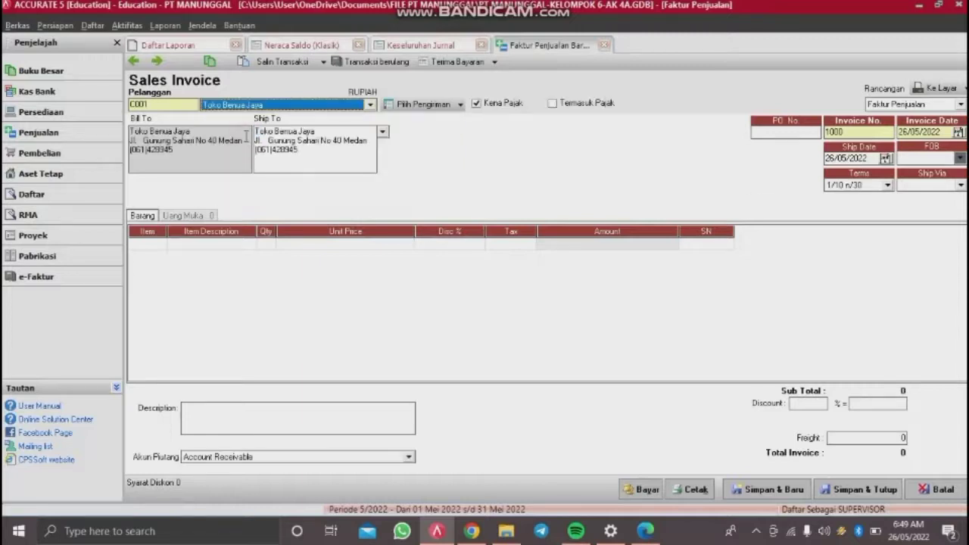
pyautogui.click(789, 133)
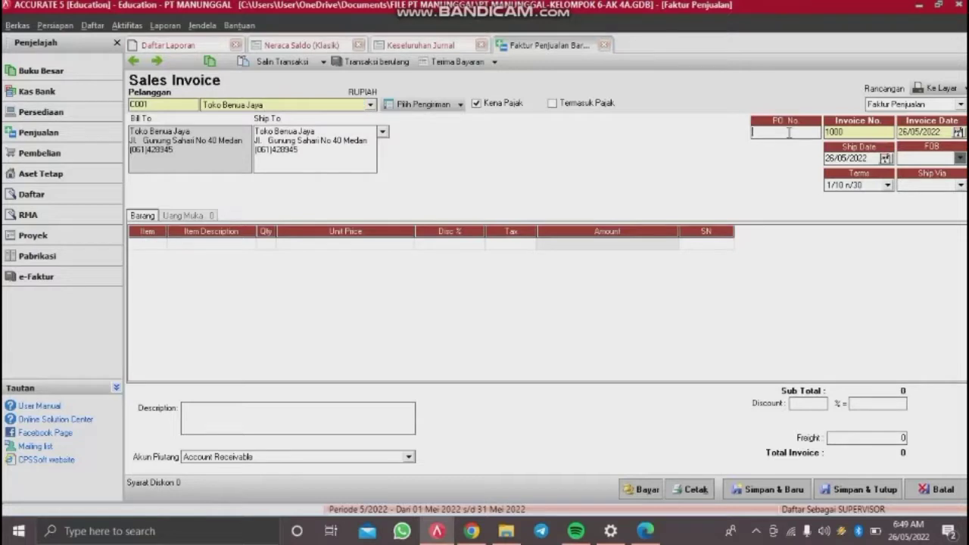
pyautogui.write('PO-8J-12-1')
pyautogui.press('Tab')
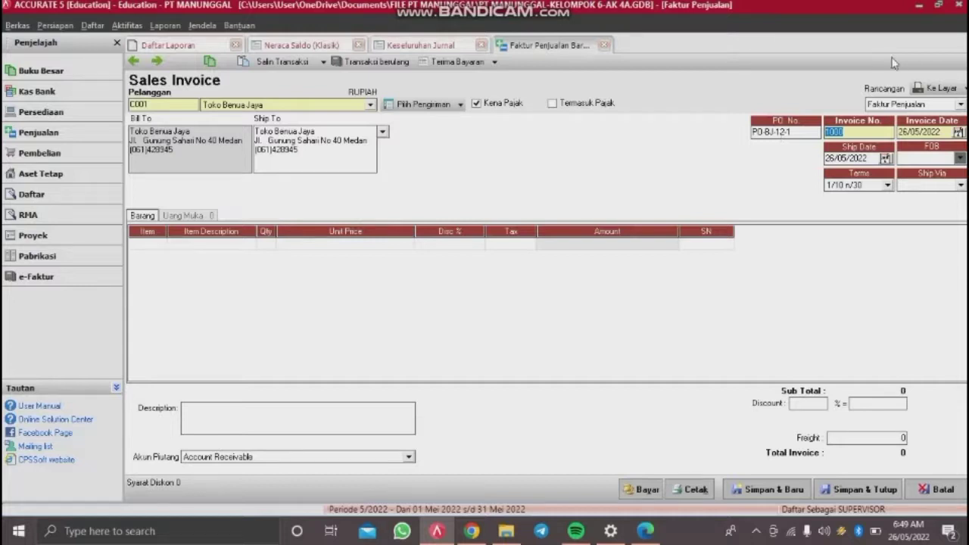
# Step: Make the invoice number FPJ12-1 and set the ship date to 02/12/2014
pyautogui.write('FPJ12-1')
pyautogui.moveTo(872, 158); pyautogui.dragTo(807, 167)
pyautogui.press('BackSpace')
pyautogui.write('02/12/2014')
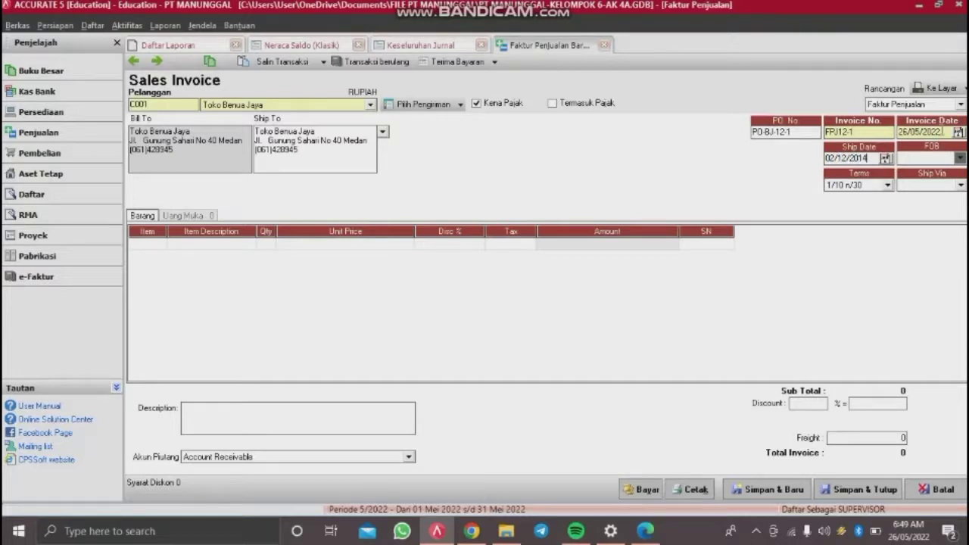
# Step: Date the invoice 04/12/2014 and set FOB to Shipping Point
pyautogui.moveTo(942, 131); pyautogui.dragTo(883, 150)
pyautogui.write('04/12/2014')
pyautogui.click(959, 157)
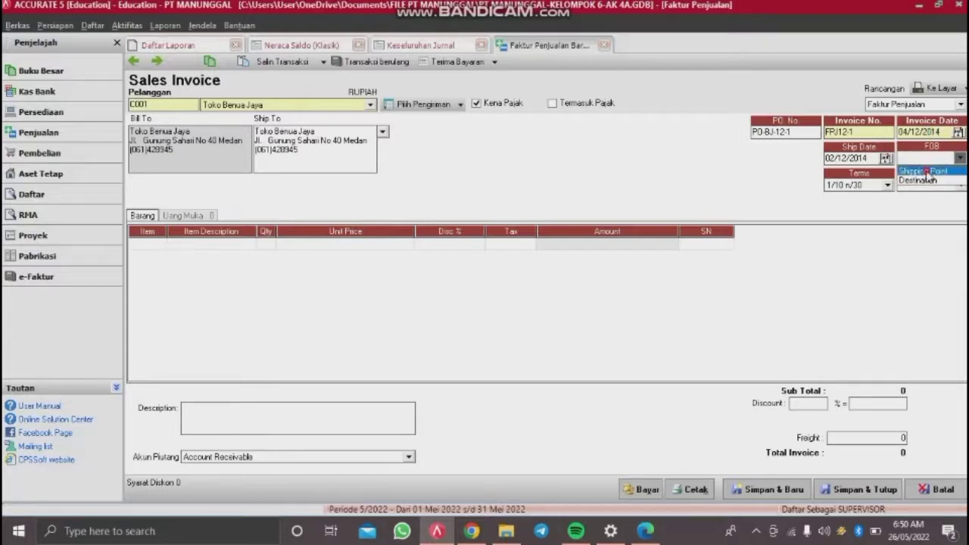
pyautogui.click(926, 171)
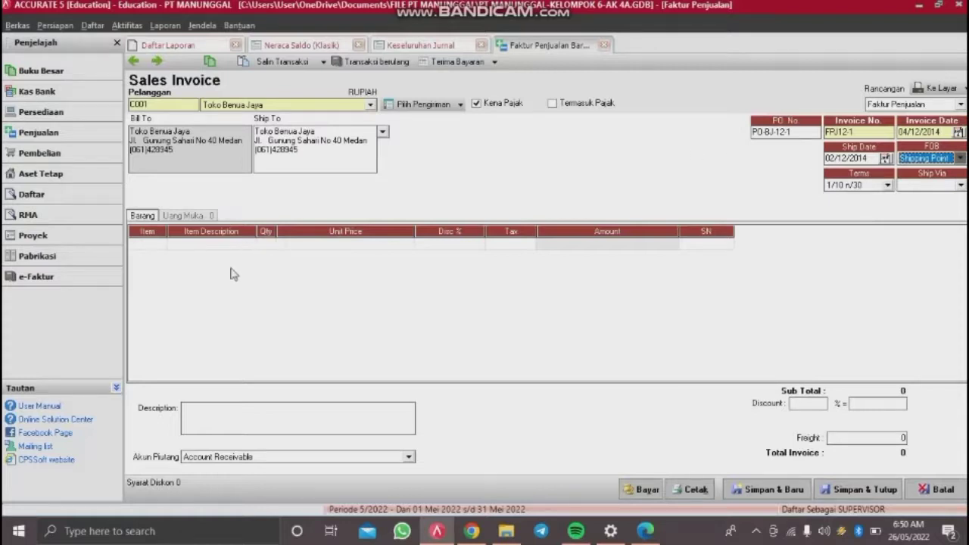
# Step: Put Samsung Galaxy Fame on the first invoice line
pyautogui.click(157, 246)
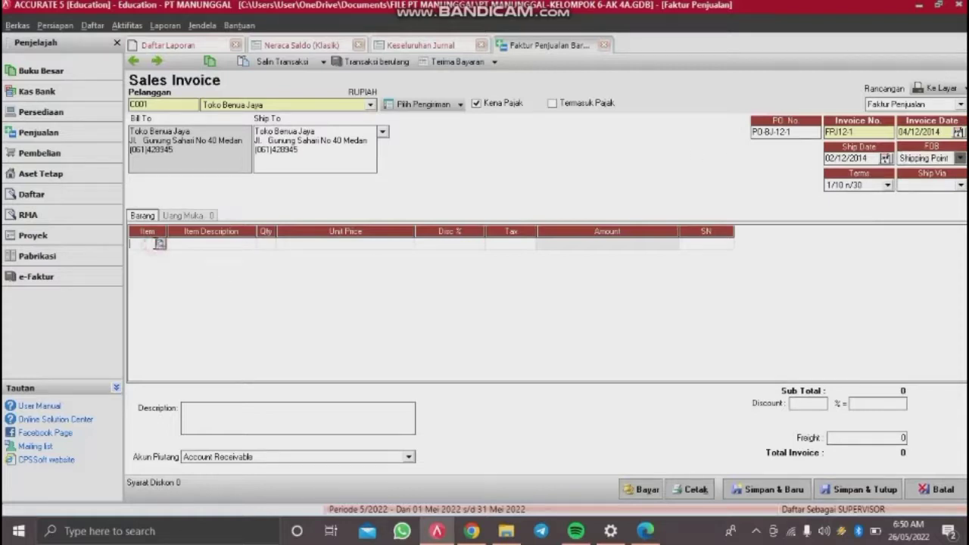
pyautogui.click(160, 244)
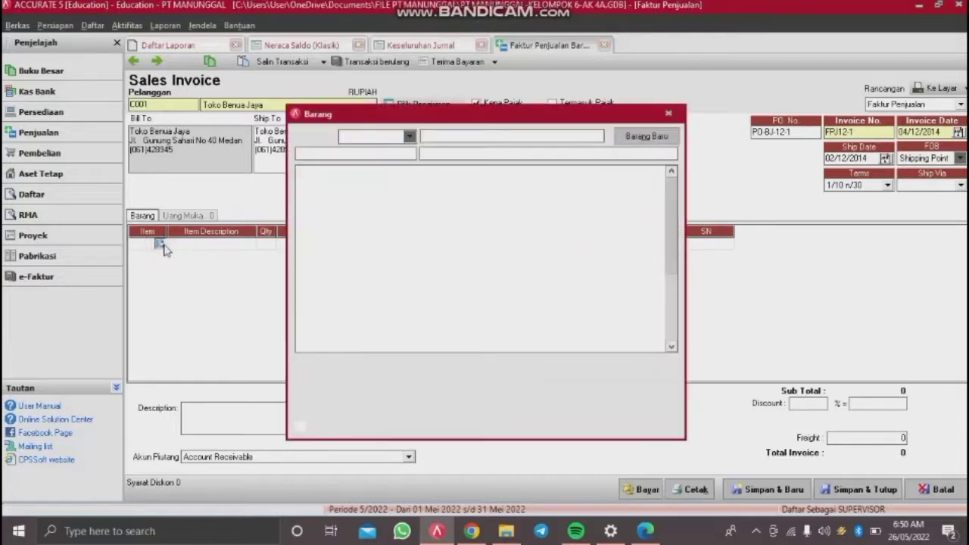
pyautogui.click(471, 184)
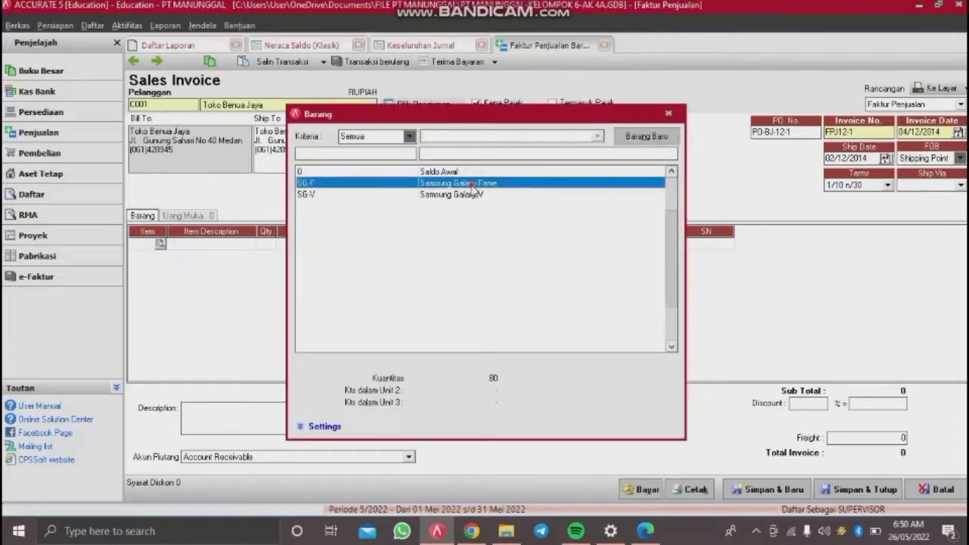
pyautogui.doubleClick(472, 185)
pyautogui.click(233, 245)
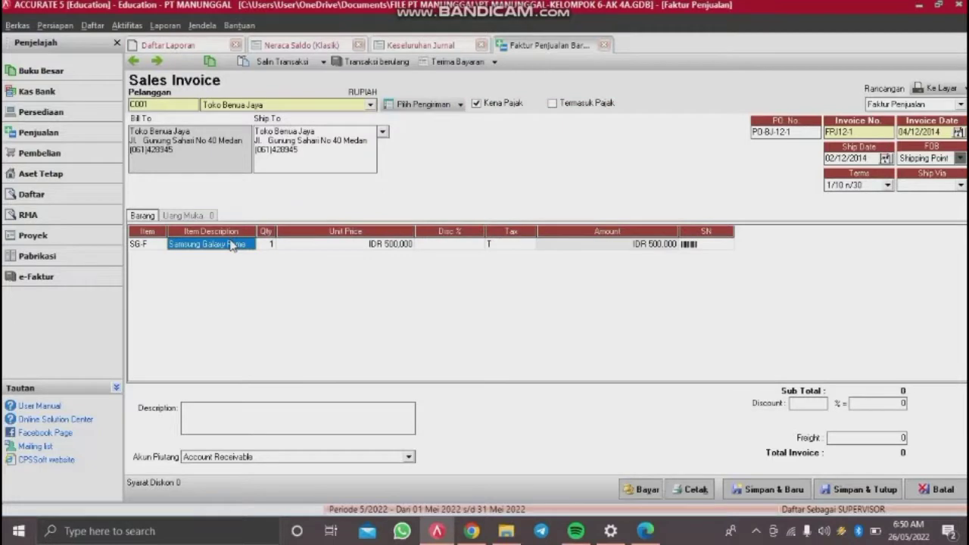
pyautogui.click(324, 249)
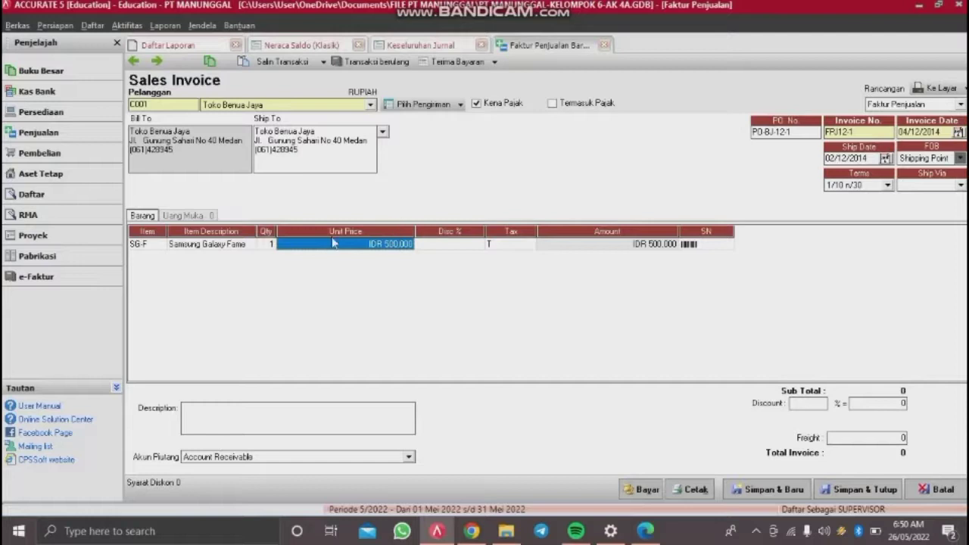
pyautogui.click(270, 244)
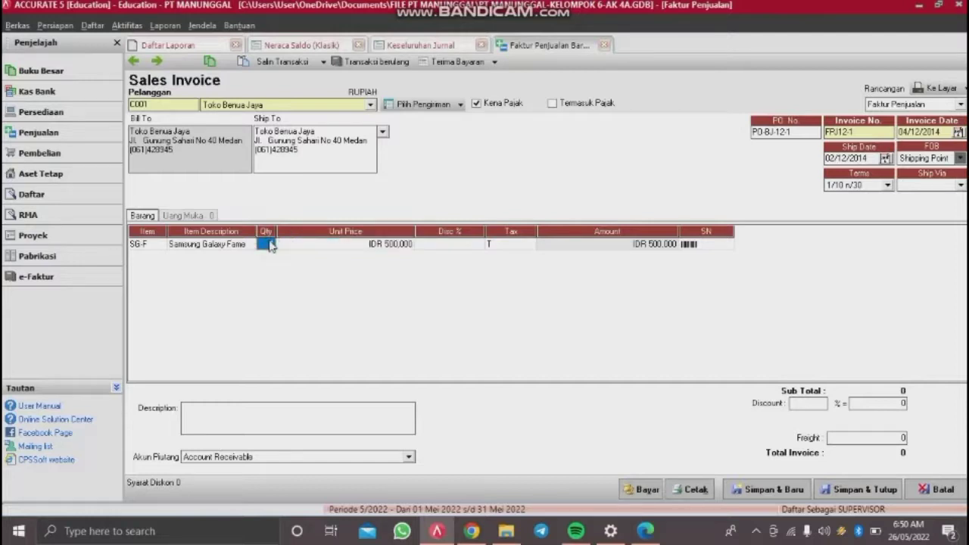
# Step: Give Galaxy Fame quantity 20 at 800,000 and set the Galaxy V line to quantity 15
pyautogui.write('20')
pyautogui.press('Tab')
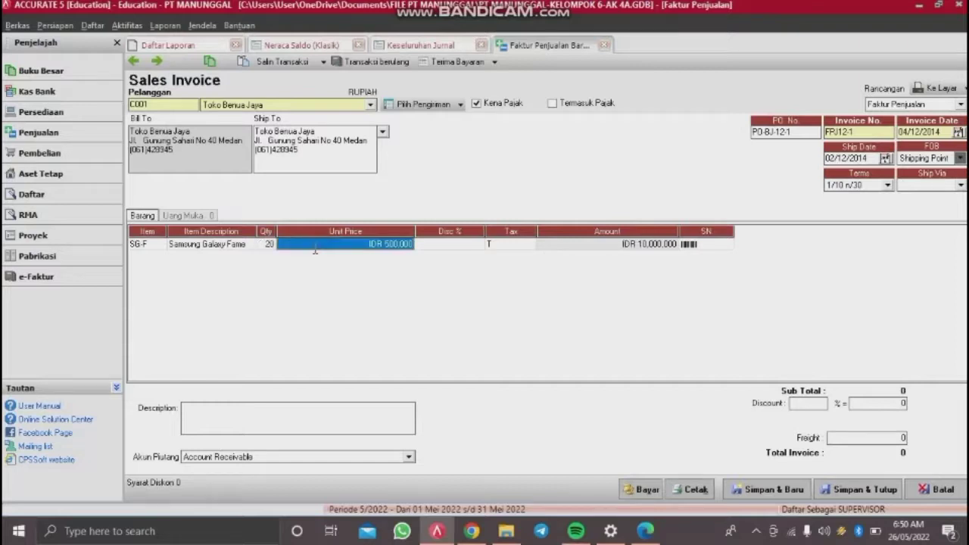
pyautogui.write('800000')
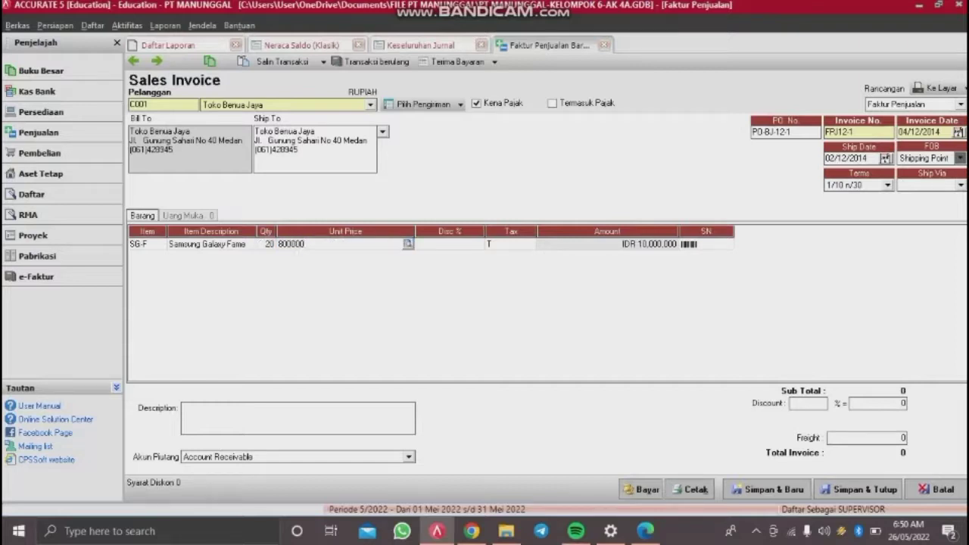
pyautogui.press('Tab')
pyautogui.press('Tab')
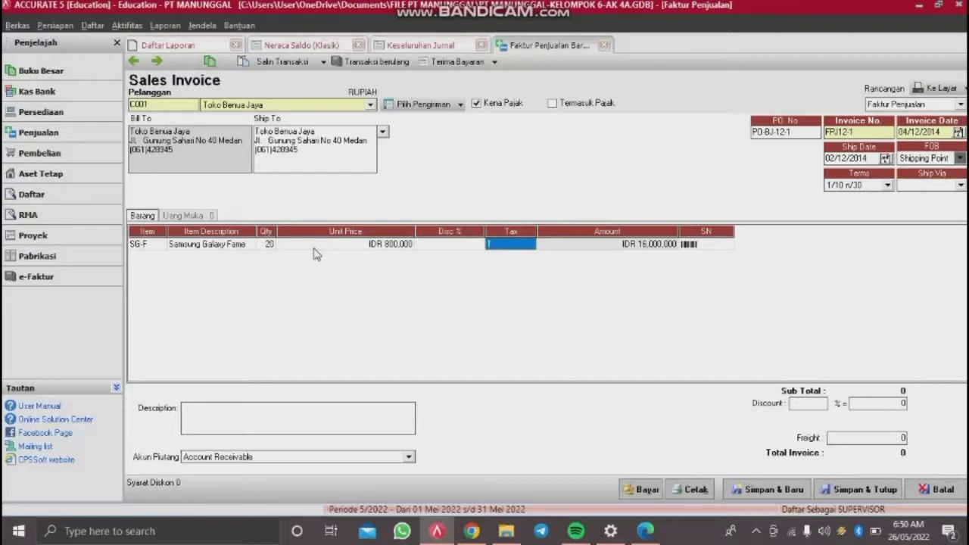
pyautogui.press('Tab')
pyautogui.press('Tab')
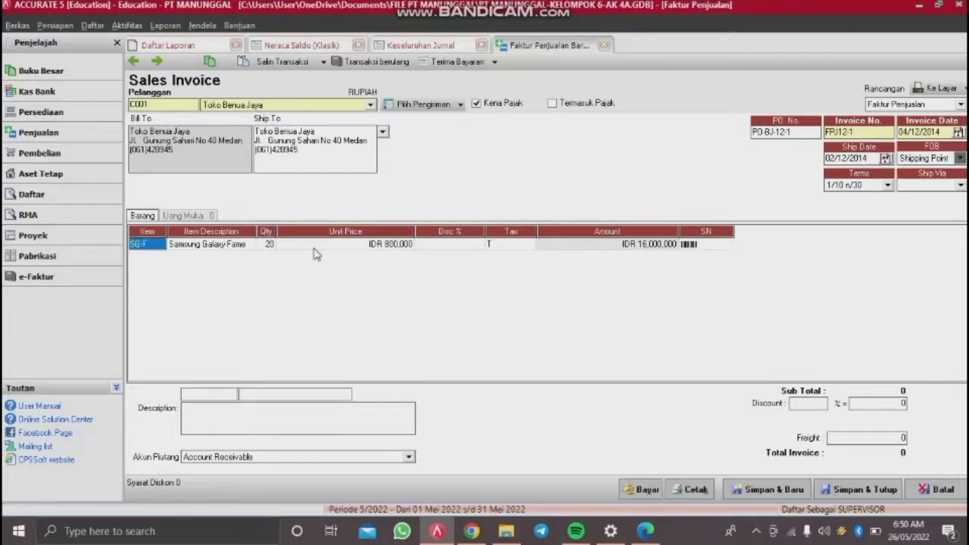
pyautogui.press('Up')
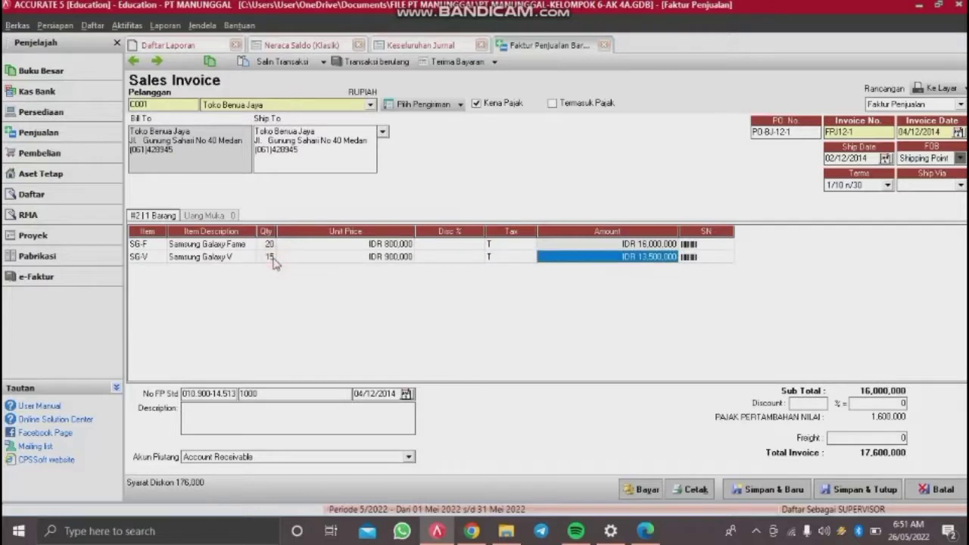
pyautogui.click(273, 257)
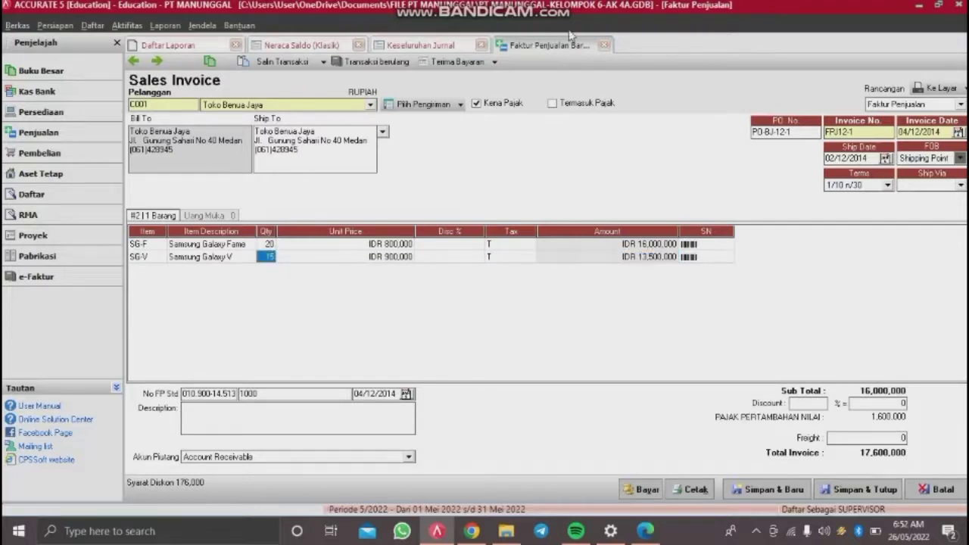
# Step: Enter a 35.000 freight charge on the sales invoice
pyautogui.click(409, 458)
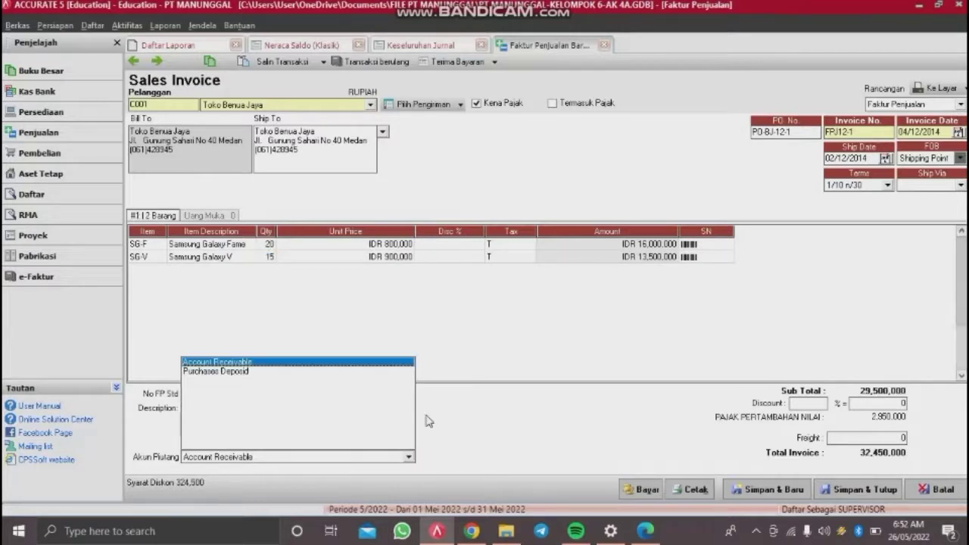
pyautogui.click(532, 260)
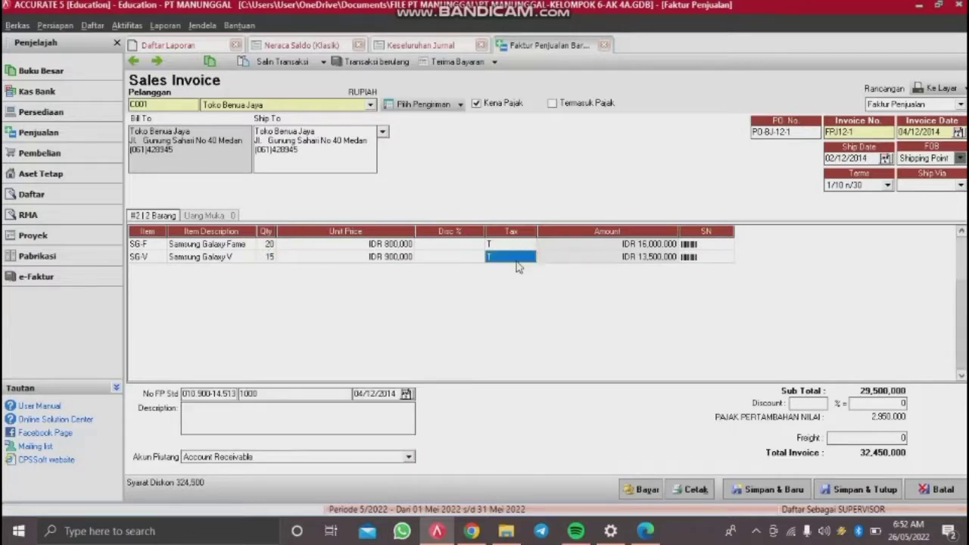
pyautogui.click(831, 438)
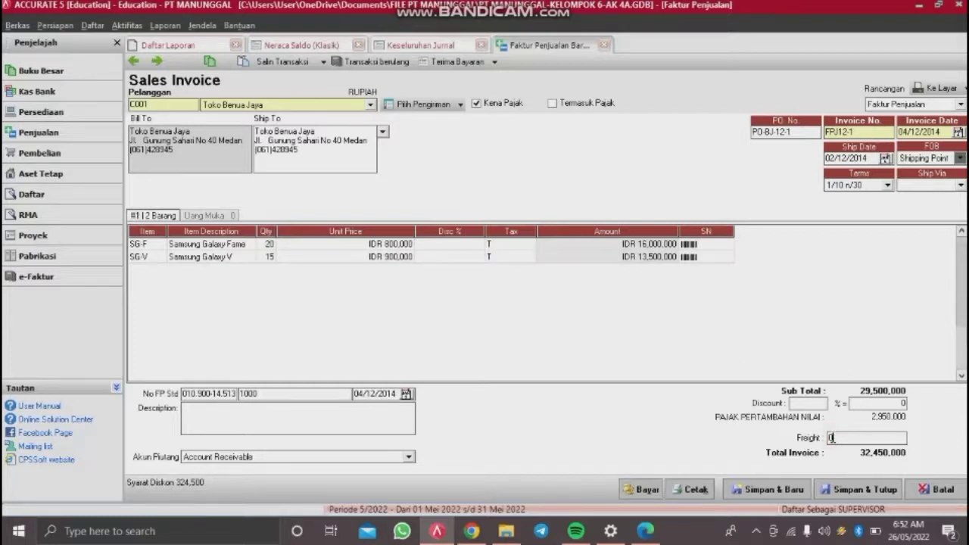
pyautogui.write('35000')
pyautogui.press('BackSpace')
pyautogui.press('BackSpace')
pyautogui.press('BackSpace')
pyautogui.press('BackSpace')
pyautogui.write('35.000')
pyautogui.press('Tab')
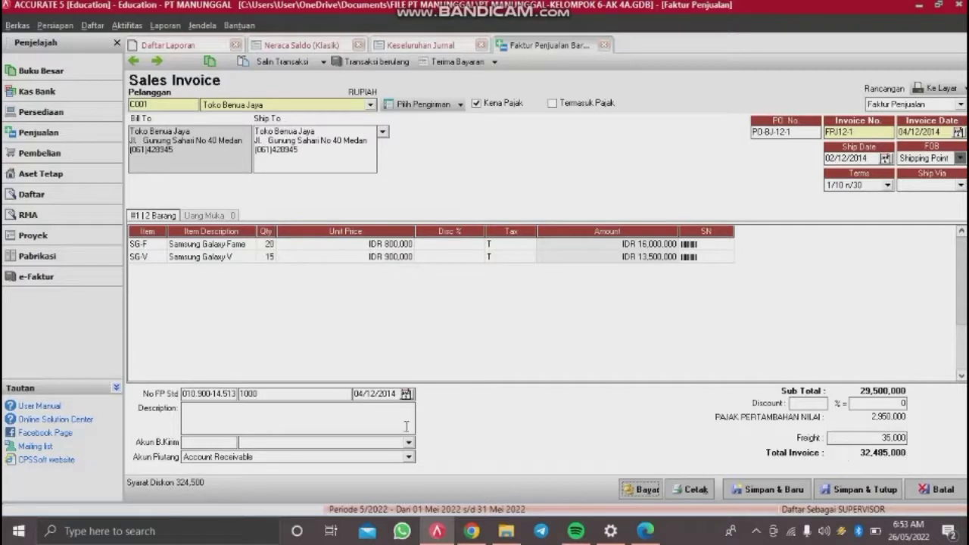
# Step: Book the freight to Freight Collected and save and close the invoice
pyautogui.click(388, 446)
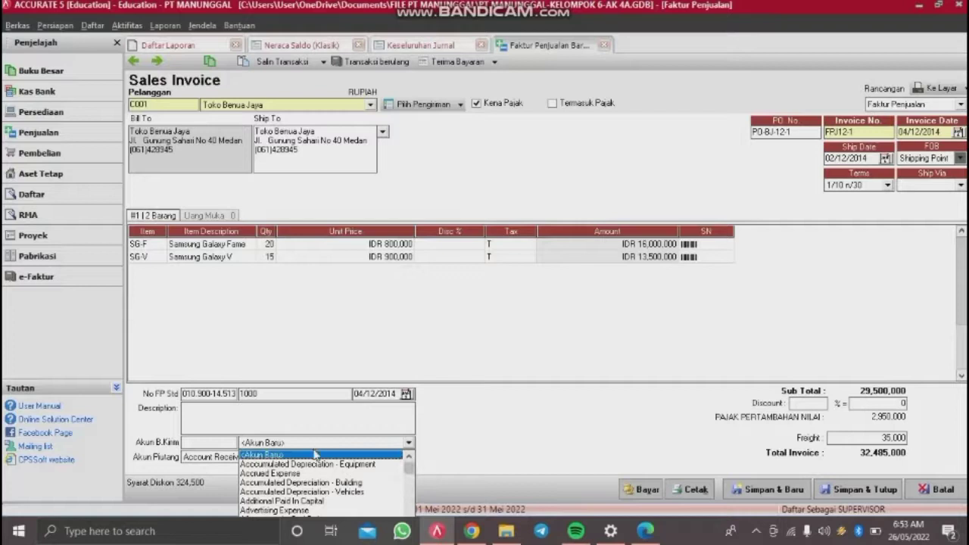
pyautogui.write('Freig')
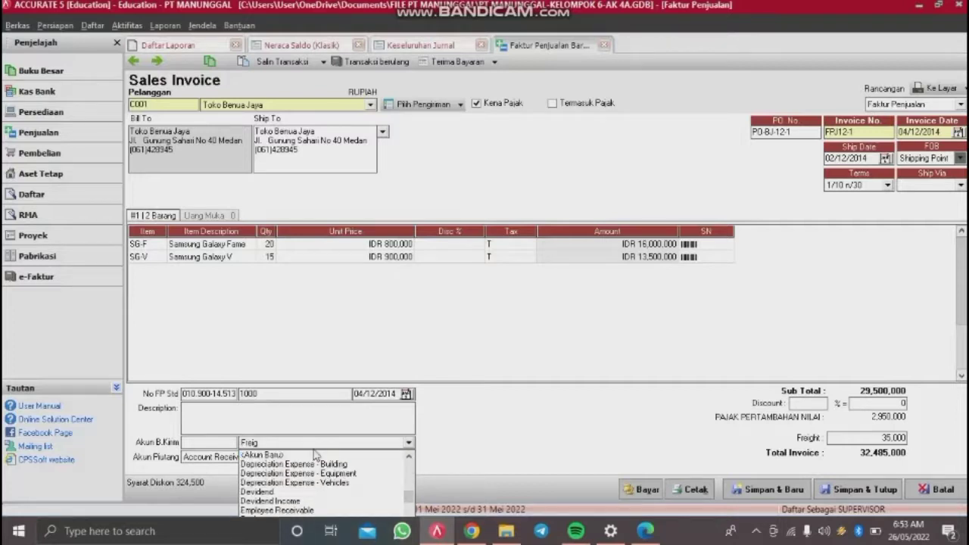
pyautogui.write('h')
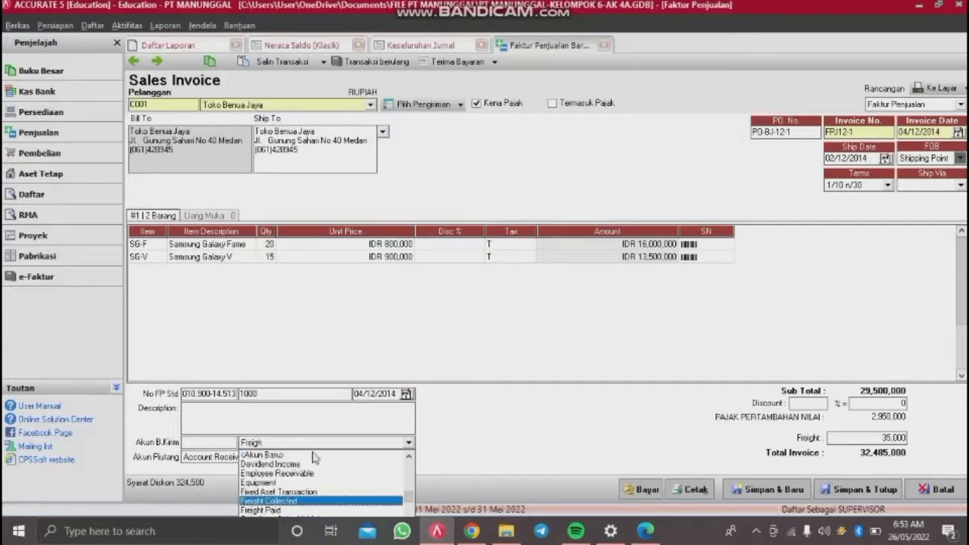
pyautogui.click(302, 502)
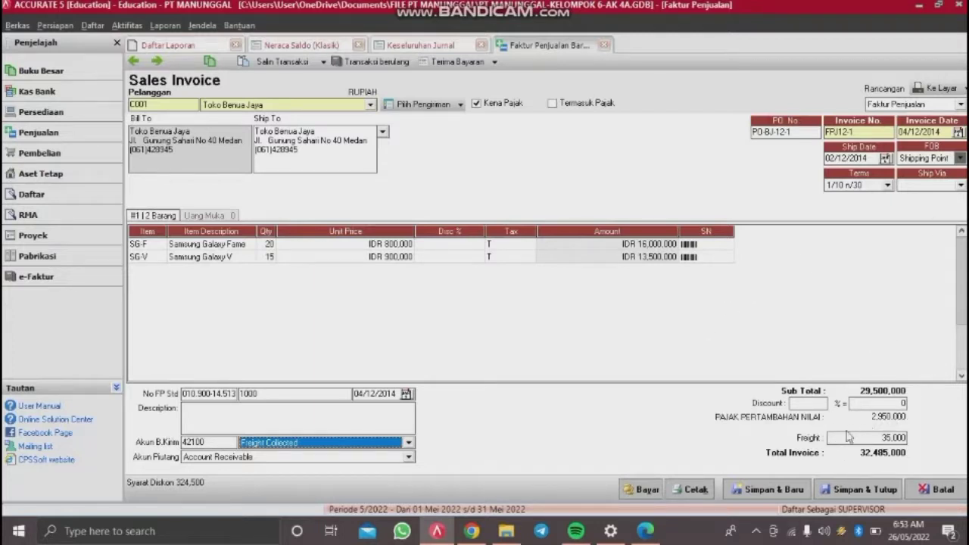
pyautogui.click(855, 489)
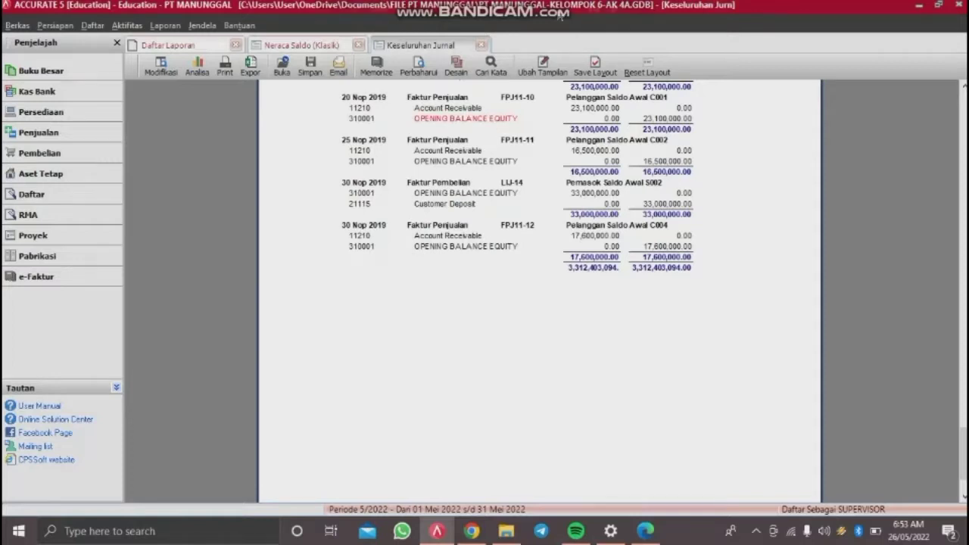
# Step: Start a new Other Payment paid from the Petty Cash account
pyautogui.click(131, 27)
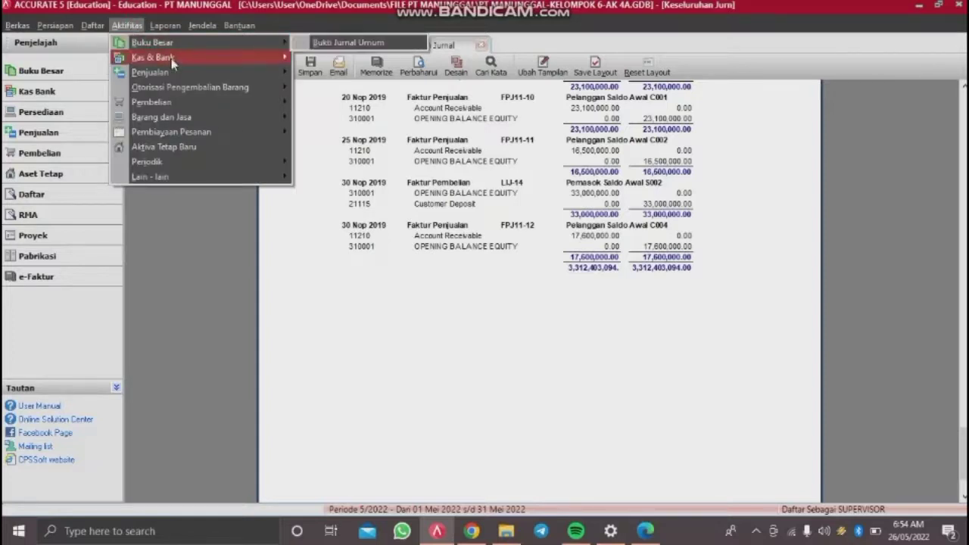
pyautogui.moveTo(171, 58)
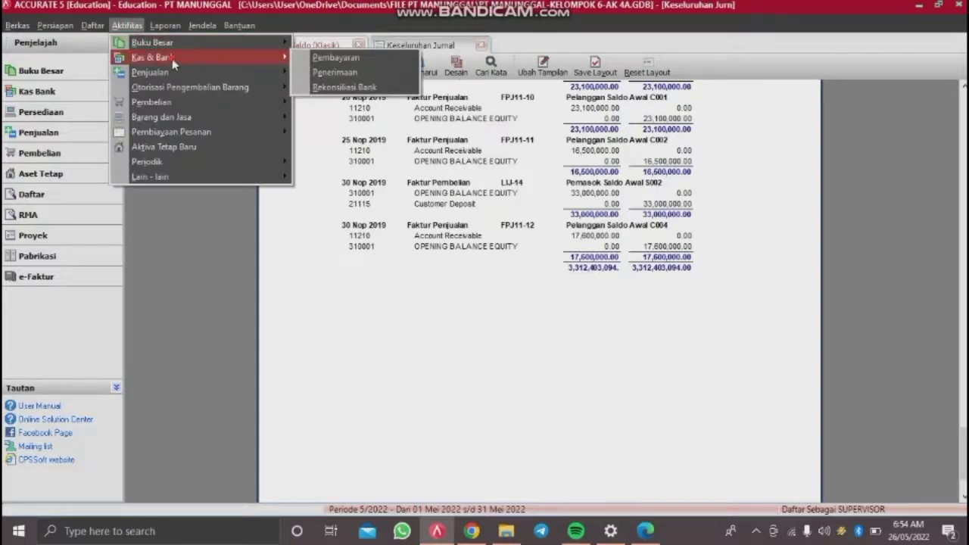
pyautogui.click(309, 59)
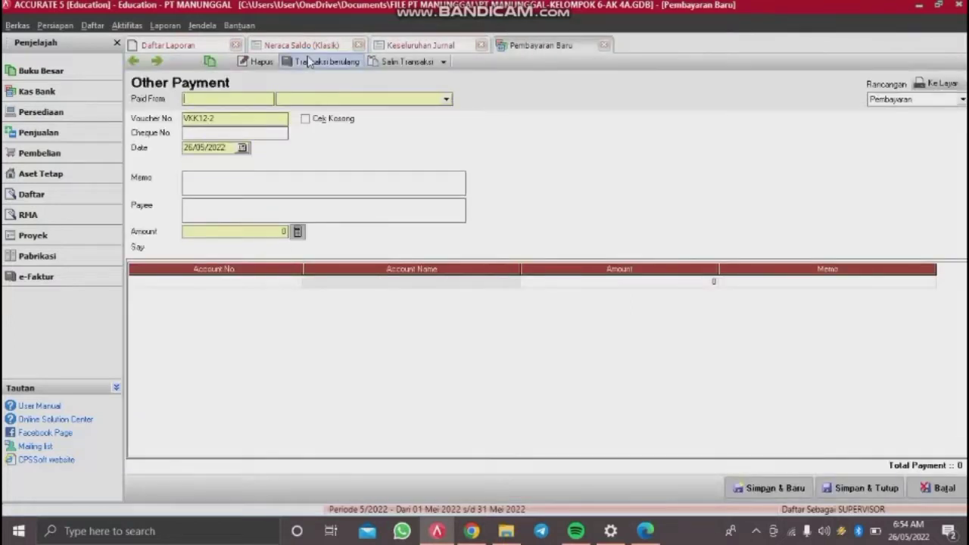
pyautogui.click(446, 99)
pyautogui.click(294, 131)
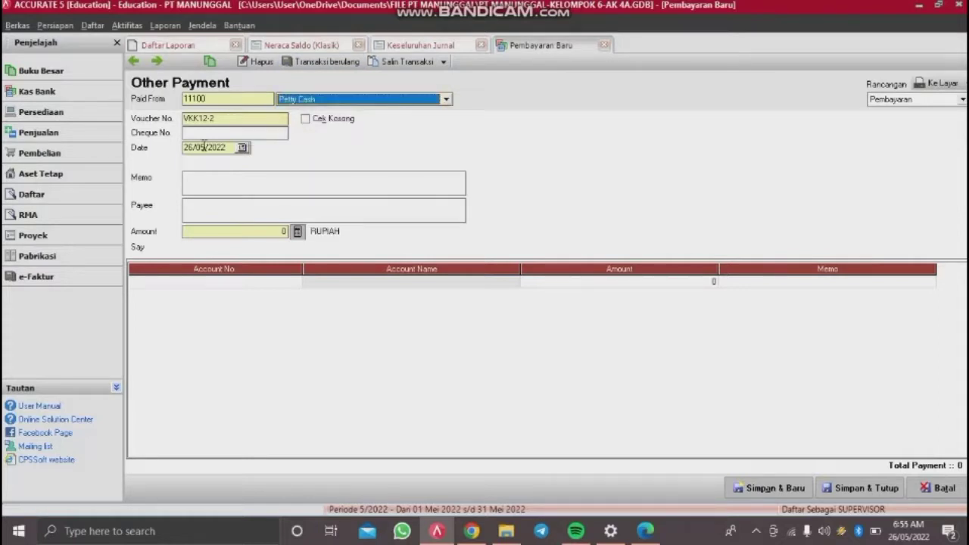
# Step: Date the payment 05/12/2014, memo it as the November phone bill, payee PT Telkom
pyautogui.click(230, 147)
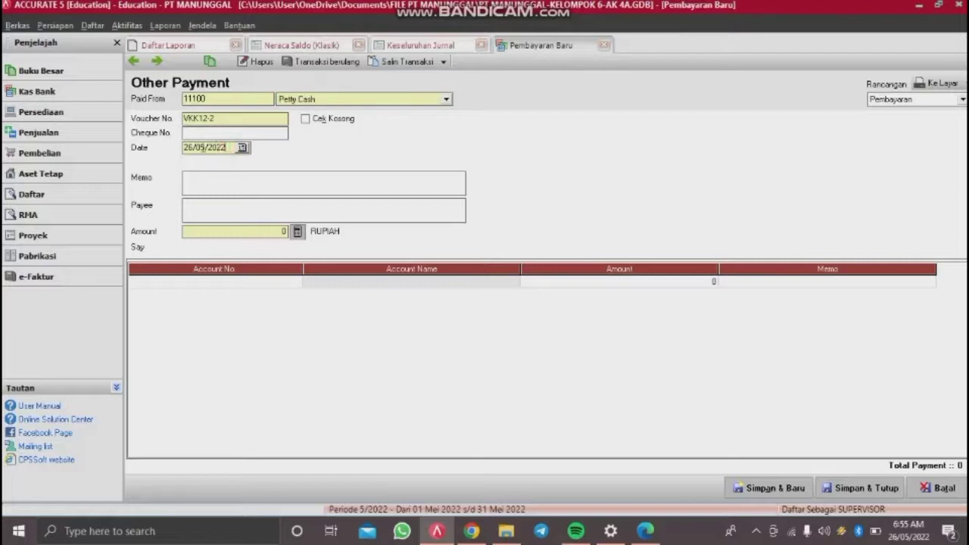
pyautogui.hotkey('shift', 'Home')
pyautogui.press('BackSpace')
pyautogui.write('05/12/20')
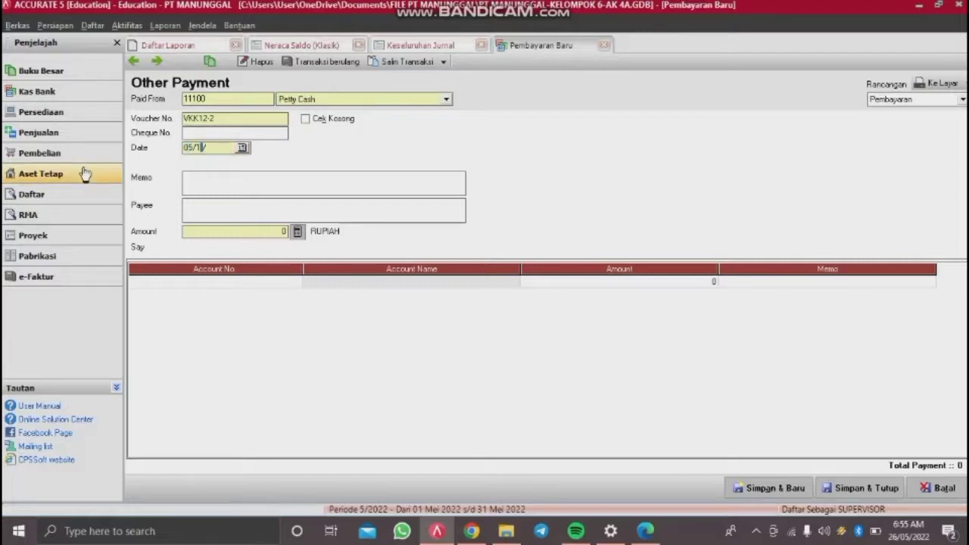
pyautogui.write('14')
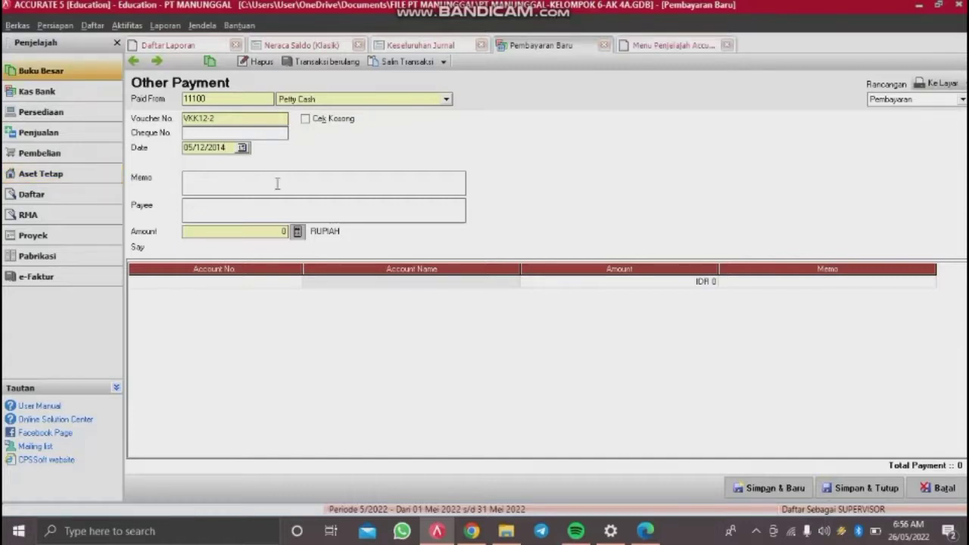
pyautogui.click(277, 184)
pyautogui.write('r')
pyautogui.write('Tagihan')
pyautogui.write(' reka')
pyautogui.write('ning teleponb')
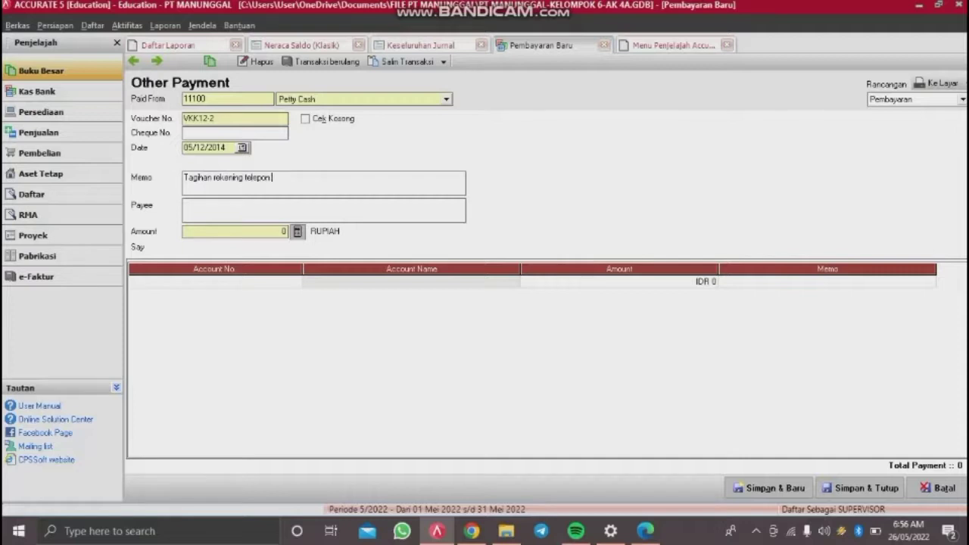
pyautogui.write('ulan november 2014')
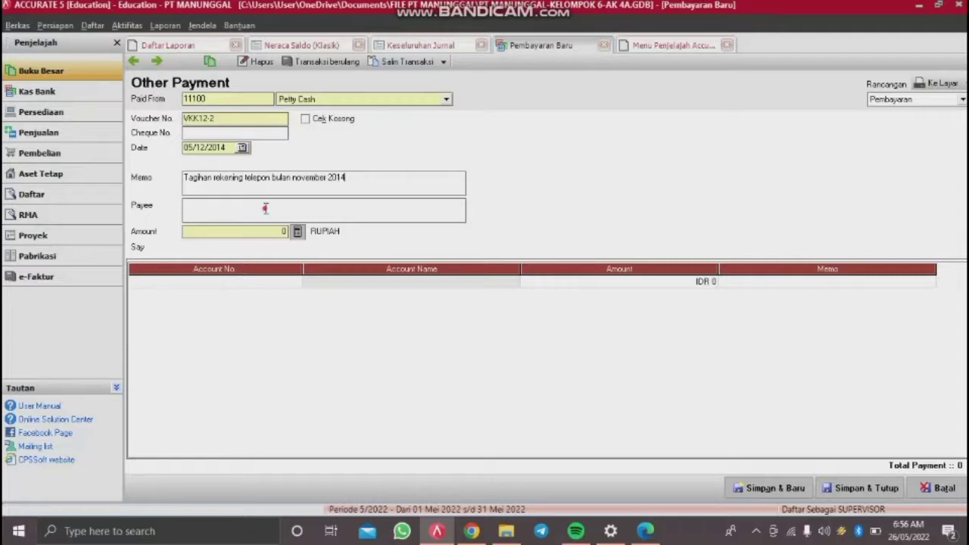
pyautogui.click(266, 209)
pyautogui.write('PT Telkom')
# Step: Add one payment line charging 450,000 to 21211 Accrued Expense
pyautogui.click(253, 282)
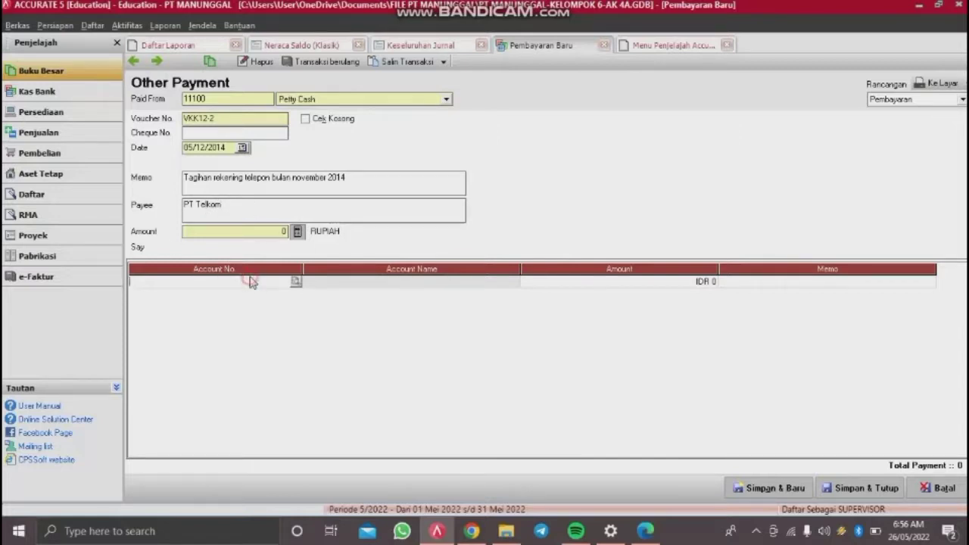
pyautogui.click(295, 282)
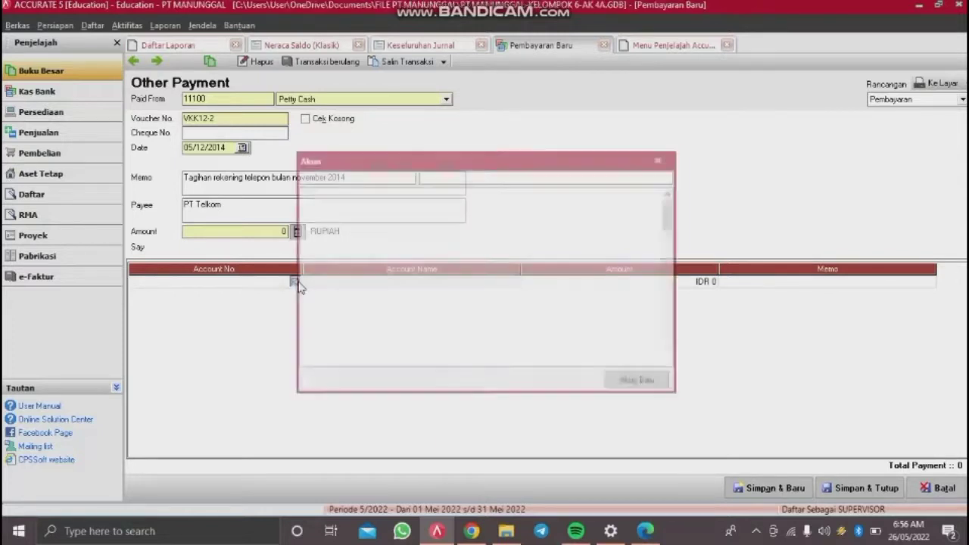
pyautogui.click(498, 175)
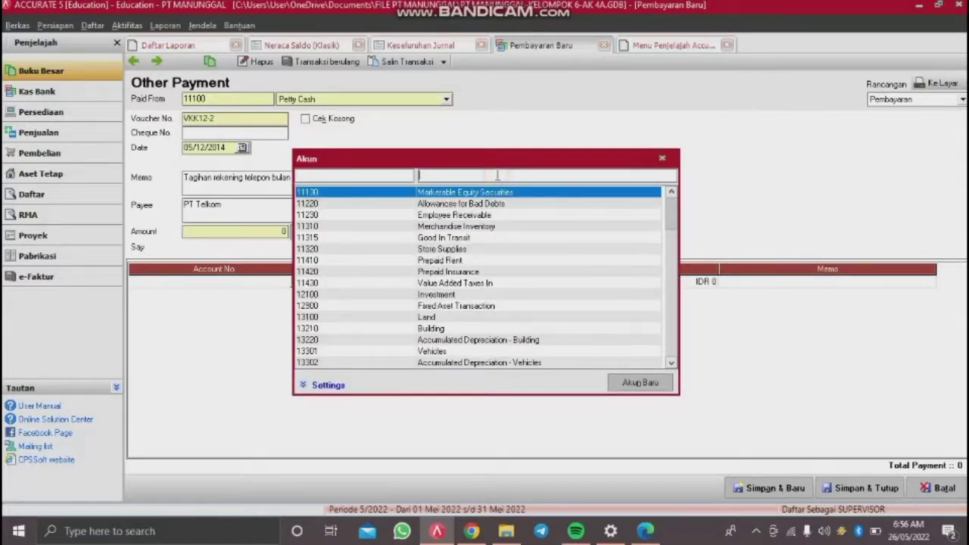
pyautogui.write('accr')
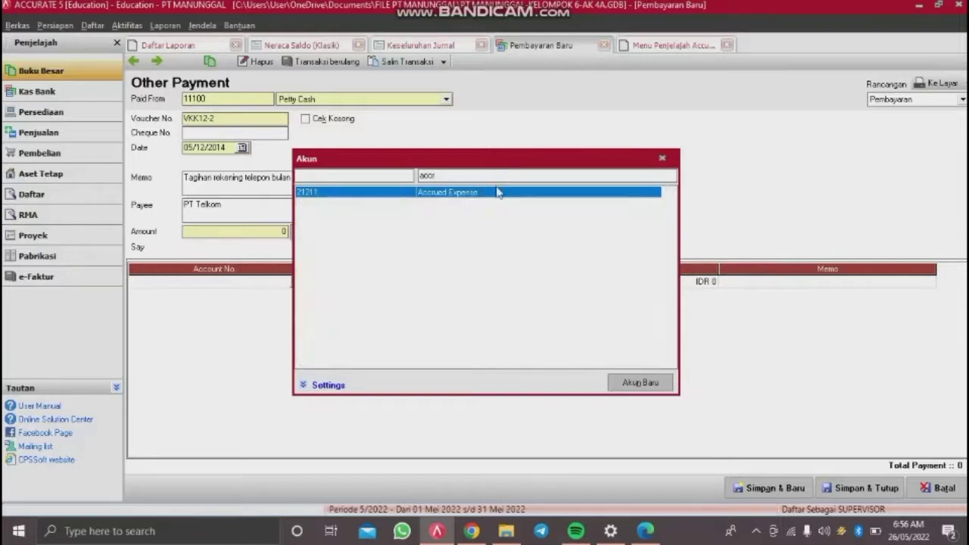
pyautogui.doubleClick(497, 198)
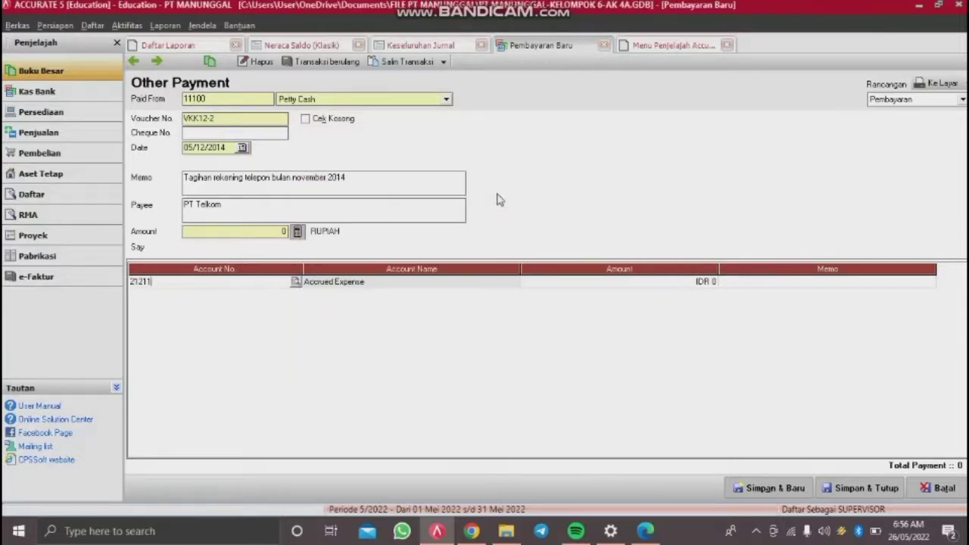
pyautogui.click(533, 282)
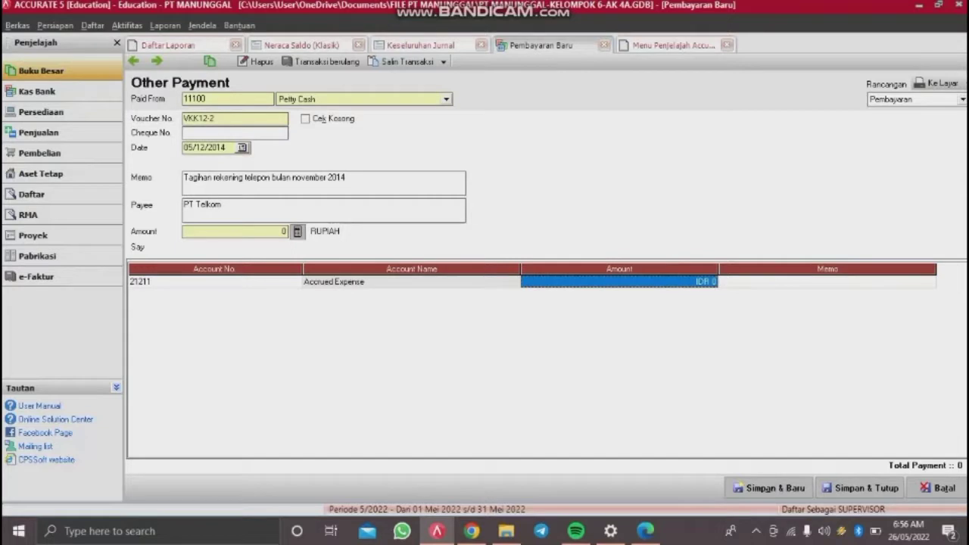
pyautogui.write('450000')
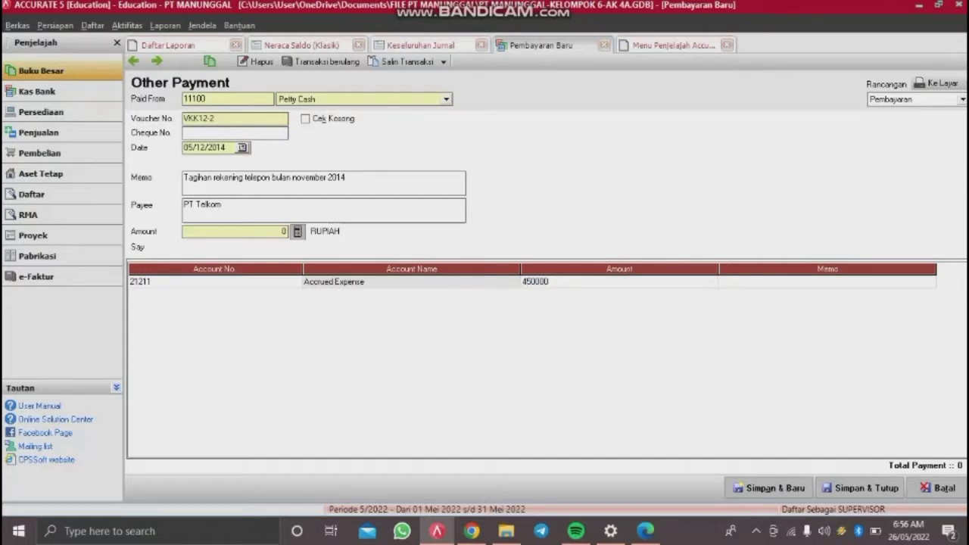
pyautogui.press('Tab')
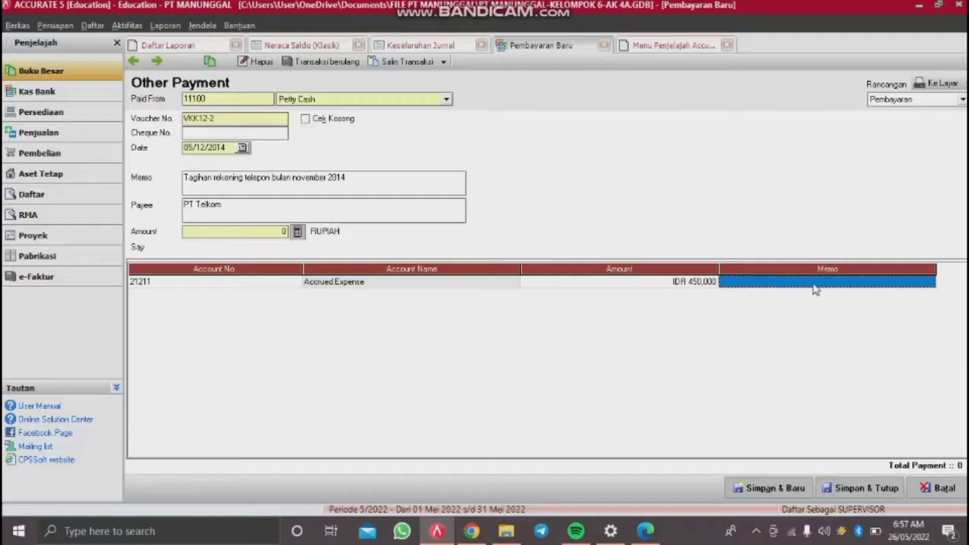
pyautogui.press('Return')
pyautogui.press('Up')
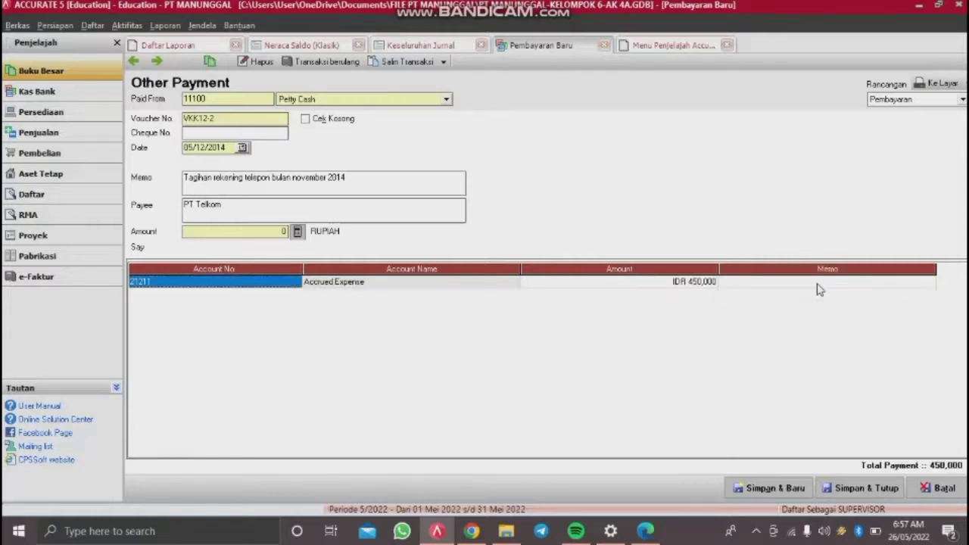
# Step: Match the payment total to 450,000 and save the voucher
pyautogui.click(867, 488)
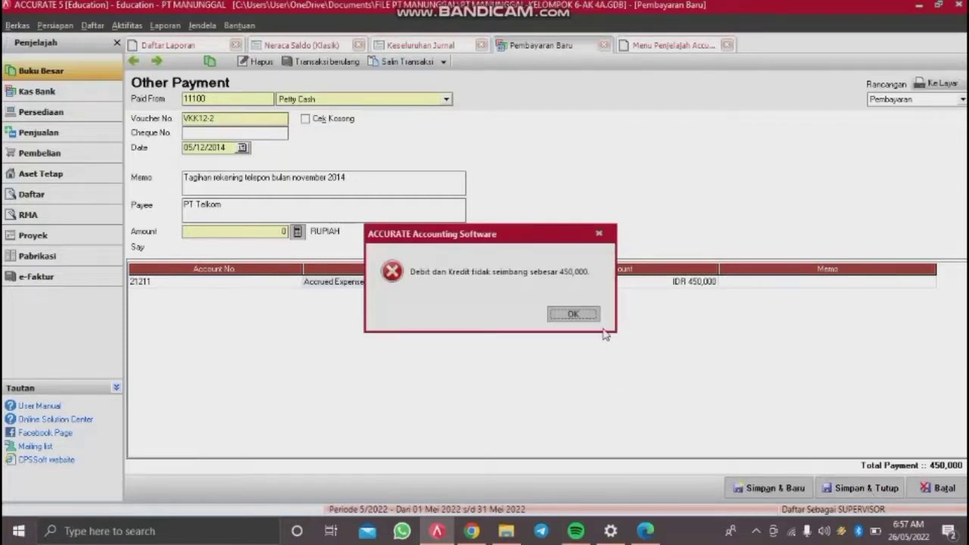
pyautogui.click(599, 322)
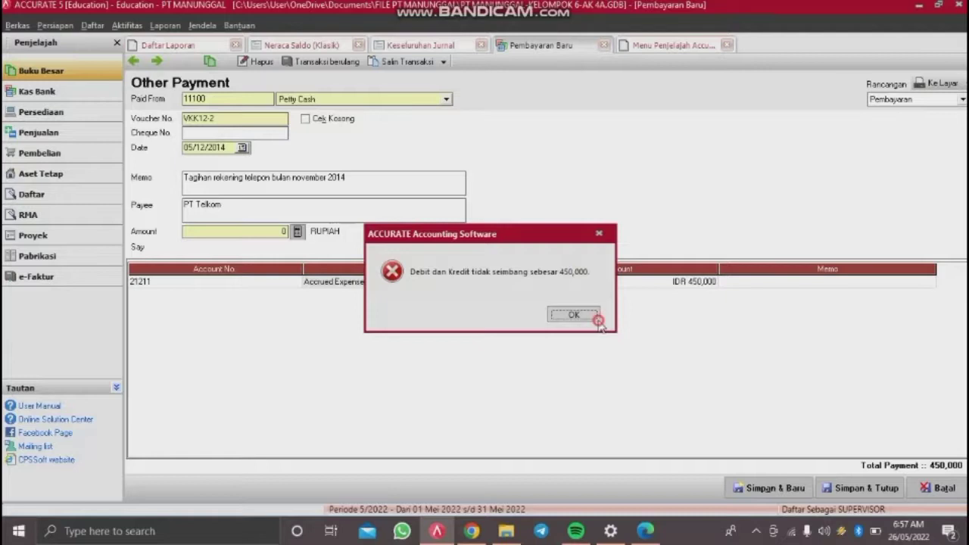
pyautogui.click(298, 232)
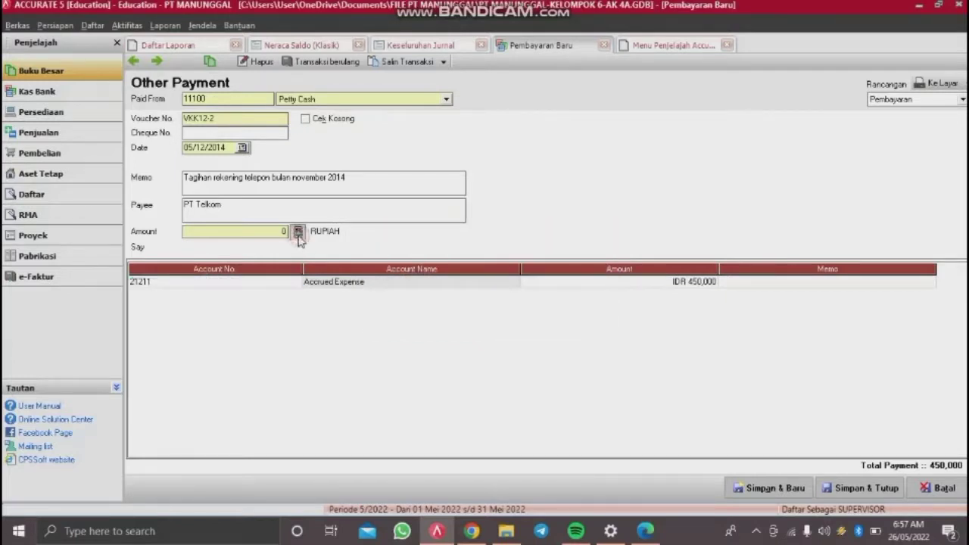
pyautogui.click(856, 490)
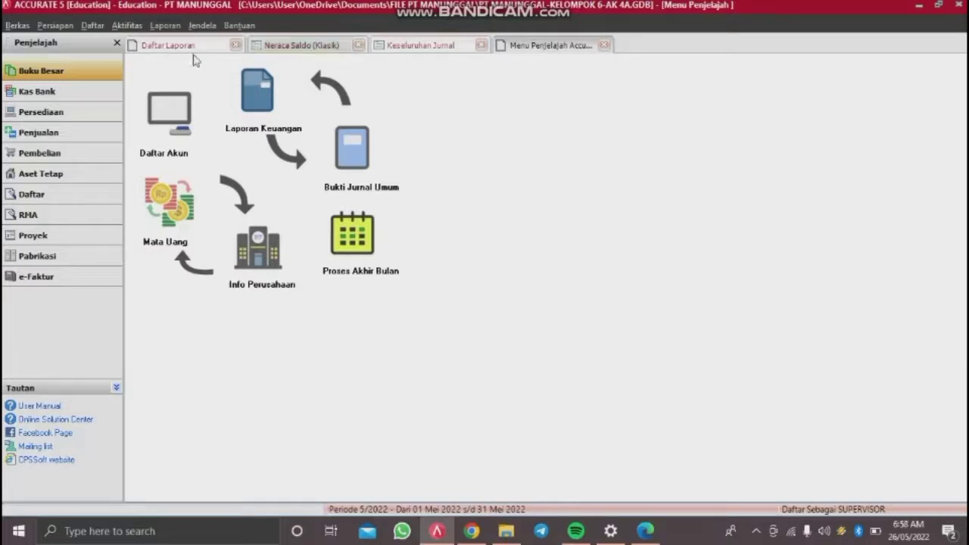
# Step: Start a new customer receipt (Penerimaan Penjualan) from Toko Kencana
pyautogui.click(138, 28)
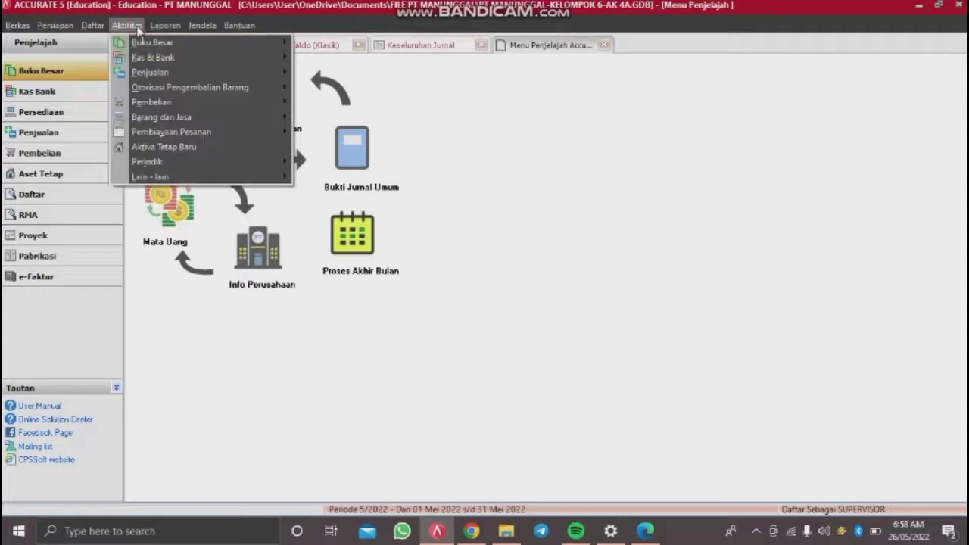
pyautogui.moveTo(188, 79)
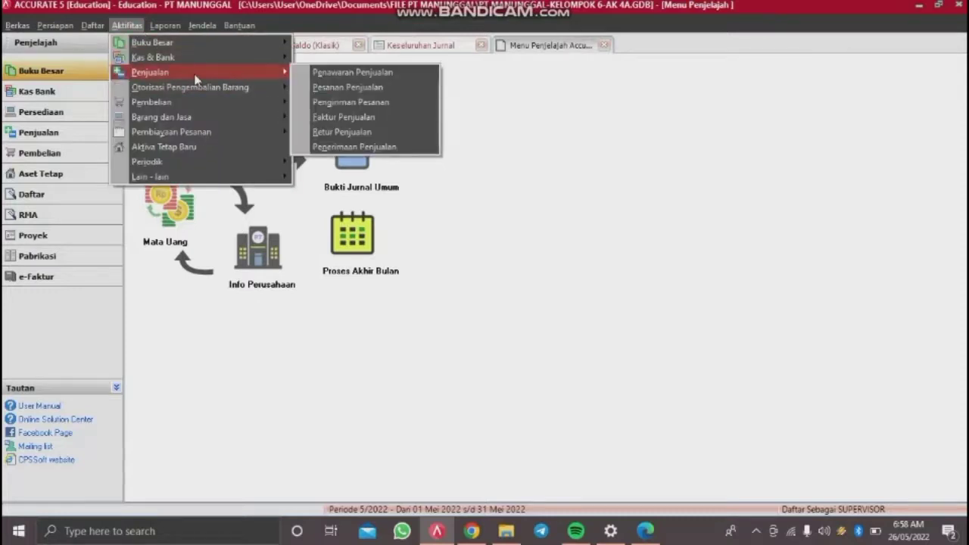
pyautogui.click(342, 148)
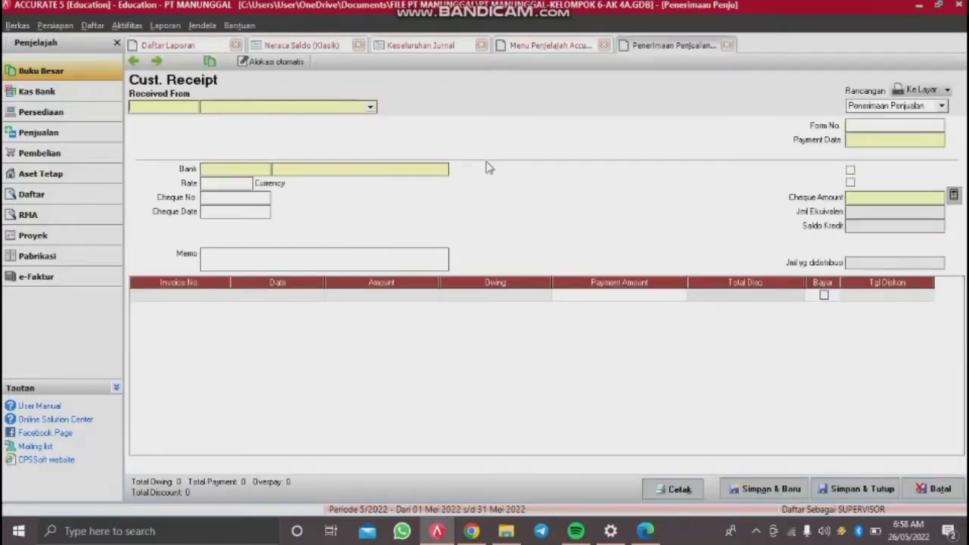
pyautogui.click(367, 109)
pyautogui.click(246, 140)
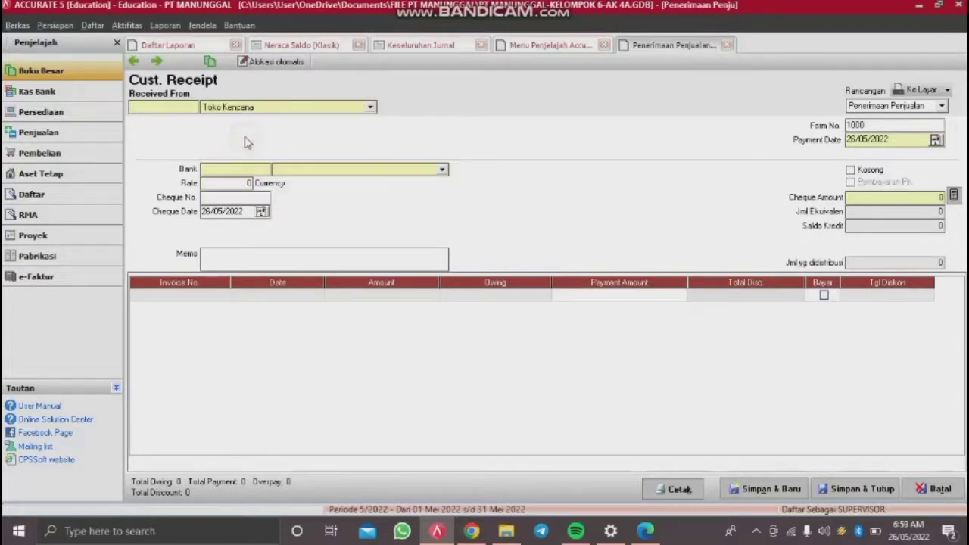
# Step: Enter cheque B13 dated 05/12/2014, form number BKM12-1 and payment date 05/12/2014
pyautogui.click(245, 200)
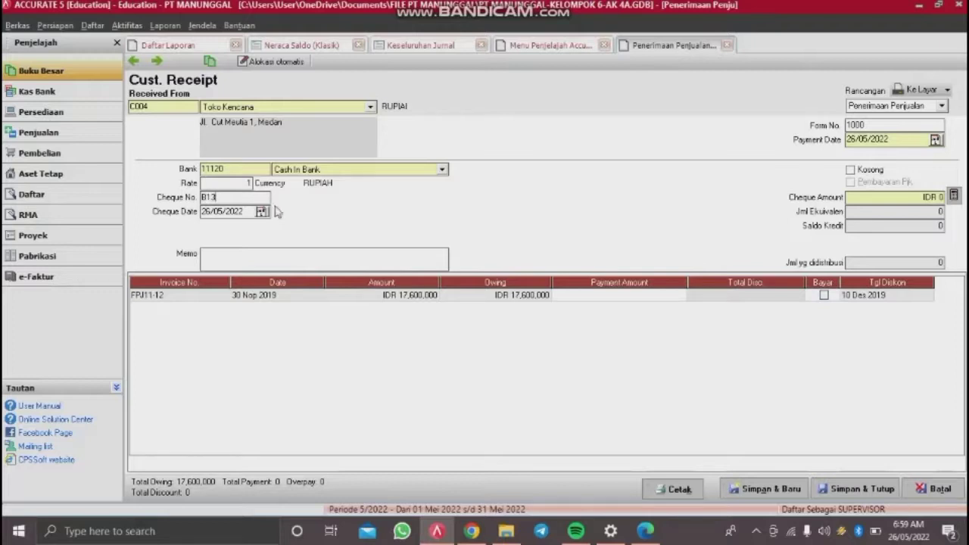
pyautogui.click(248, 213)
pyautogui.moveTo(249, 213); pyautogui.dragTo(166, 215)
pyautogui.write('05/12/2014')
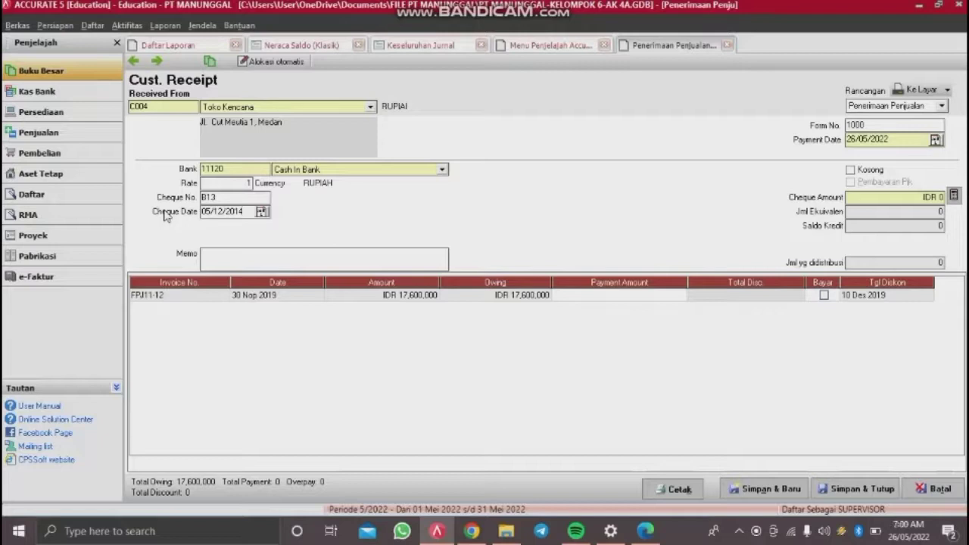
pyautogui.moveTo(884, 127); pyautogui.dragTo(809, 138)
pyautogui.write('BKM12')
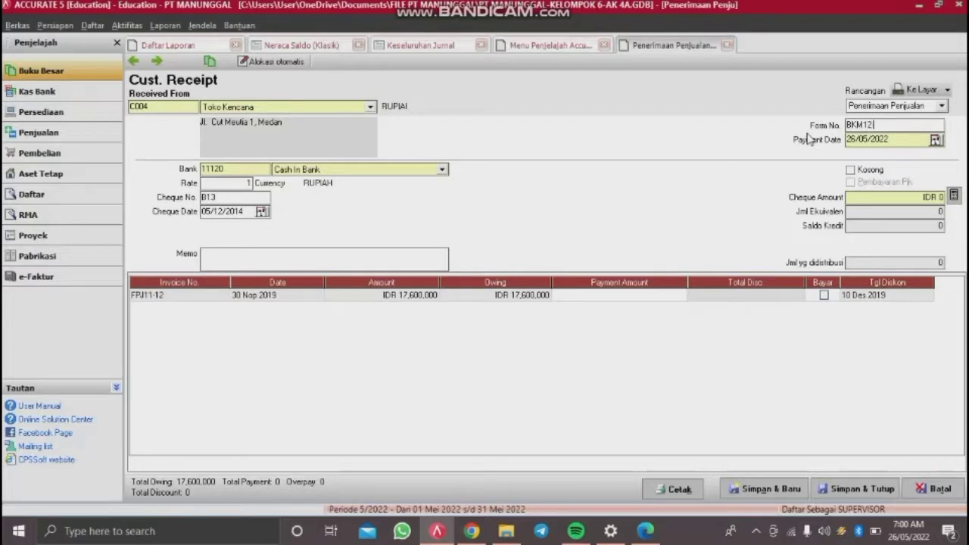
pyautogui.write('-1')
pyautogui.moveTo(907, 141); pyautogui.dragTo(785, 145)
pyautogui.press('BackSpace')
pyautogui.write('051220')
# Step: Mark invoice FPJ11-12 as paid in full
pyautogui.click(431, 302)
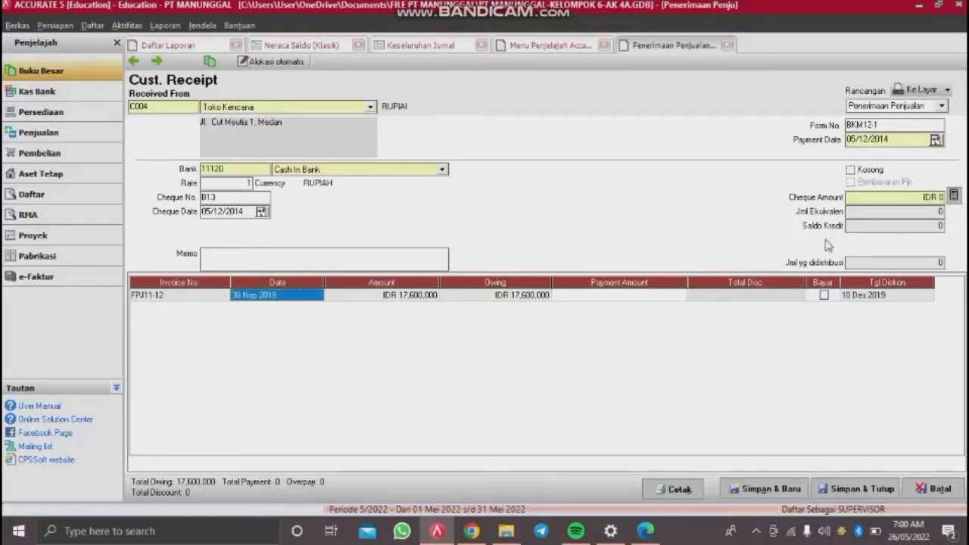
pyautogui.click(824, 296)
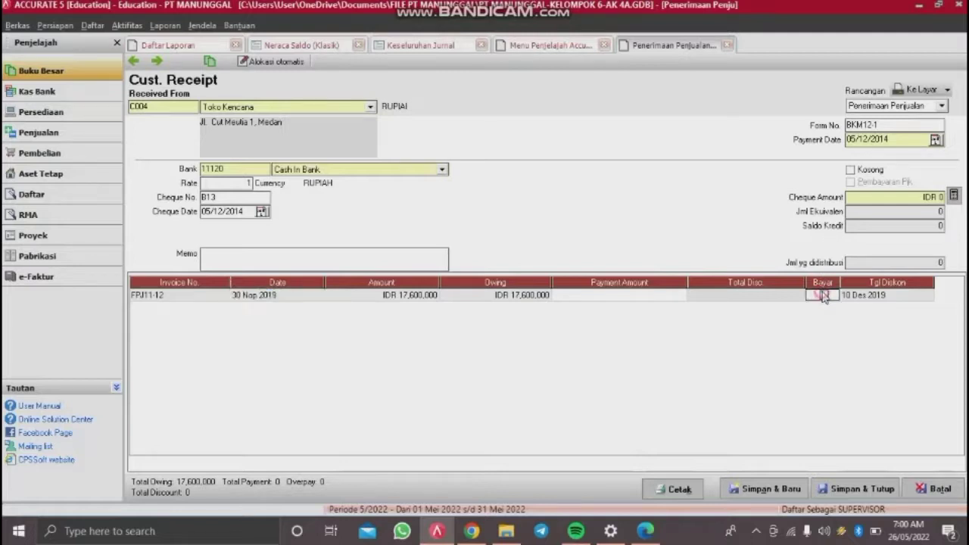
pyautogui.click(792, 296)
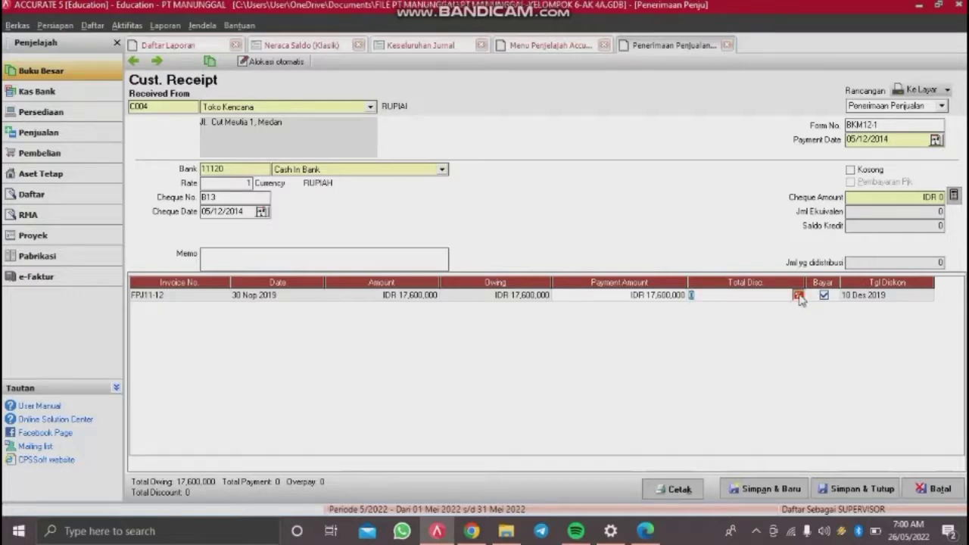
# Step: Apply a 160,000 discount to invoice FPJ11-12 booked to Sales Discount
pyautogui.click(799, 296)
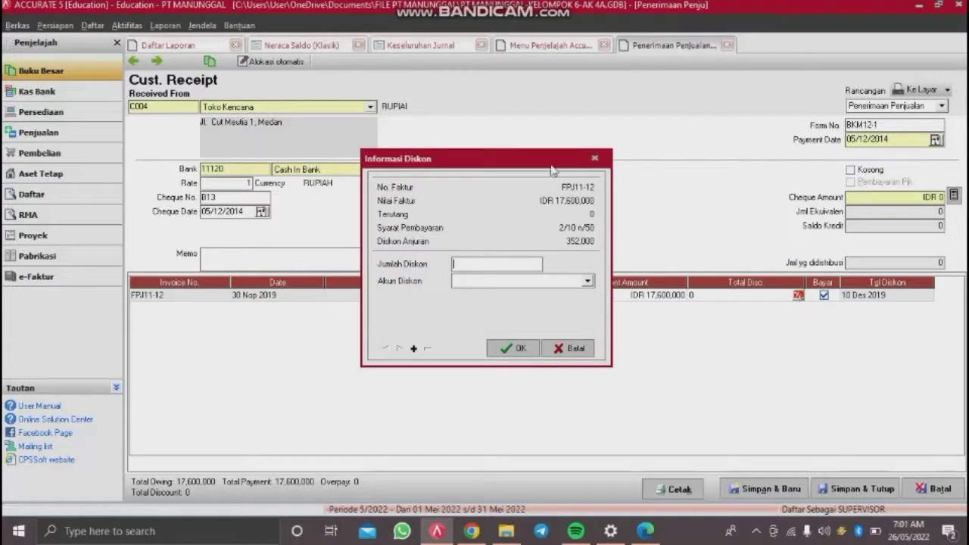
pyautogui.write('160000')
pyautogui.click(523, 282)
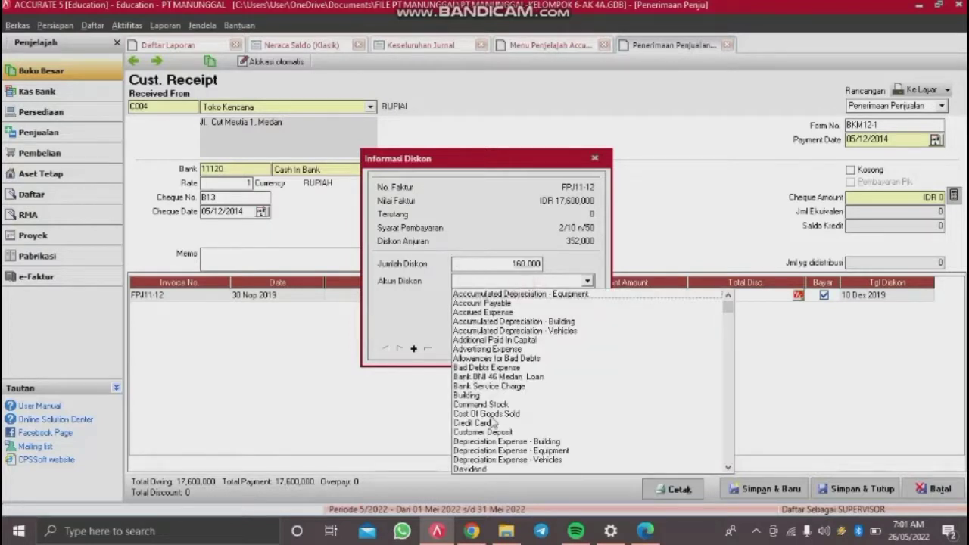
pyautogui.write('Sales Dis')
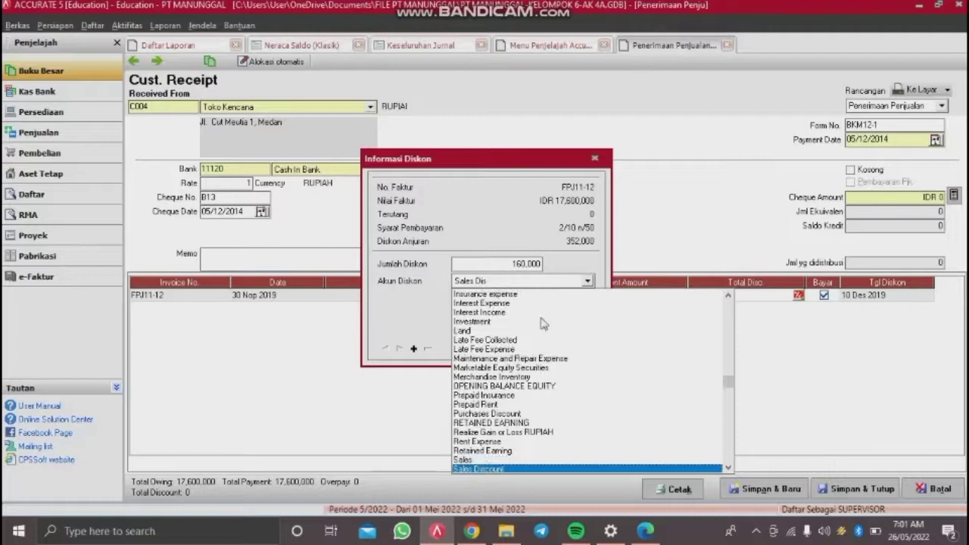
pyautogui.click(499, 469)
pyautogui.click(518, 348)
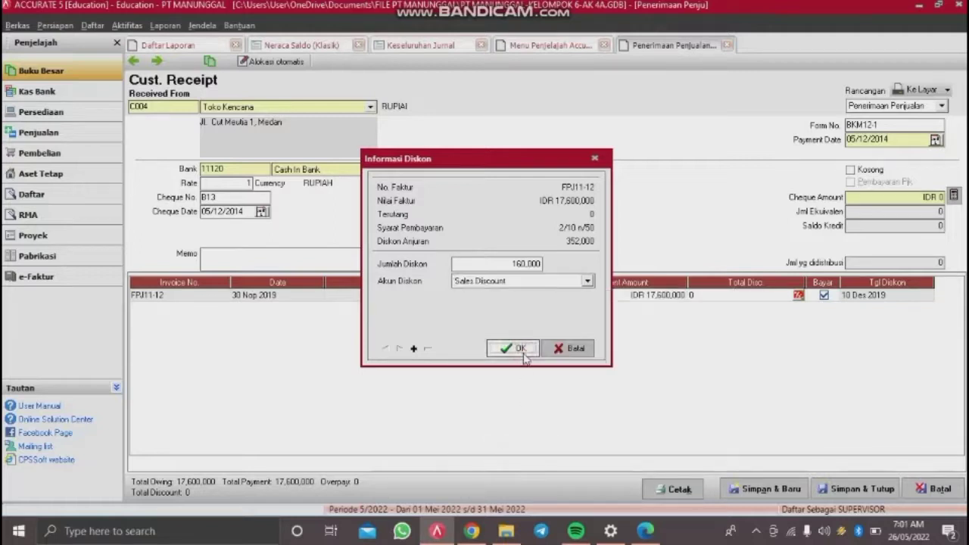
# Step: Fill the cheque amount with the 17,440,000 payment and save the receipt
pyautogui.click(881, 297)
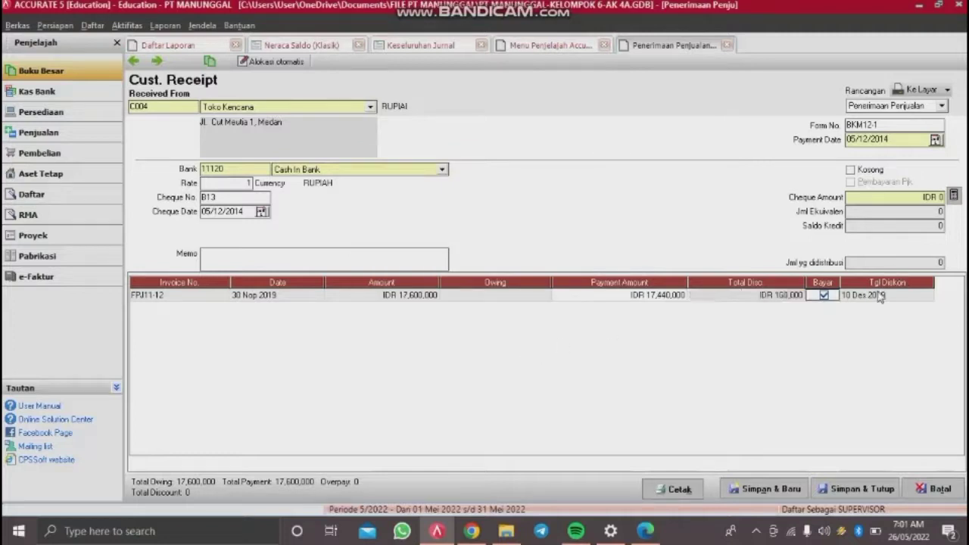
pyautogui.click(881, 297)
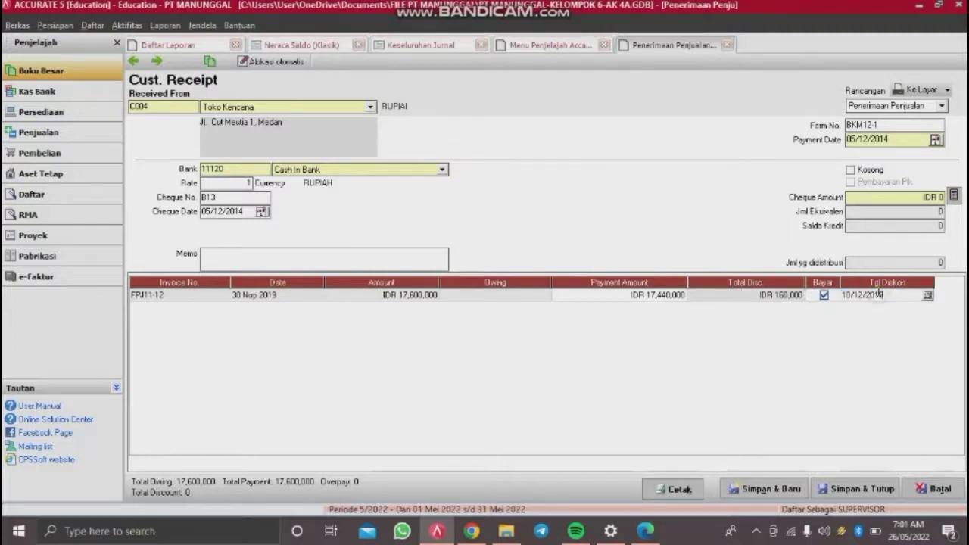
pyautogui.press('Tab')
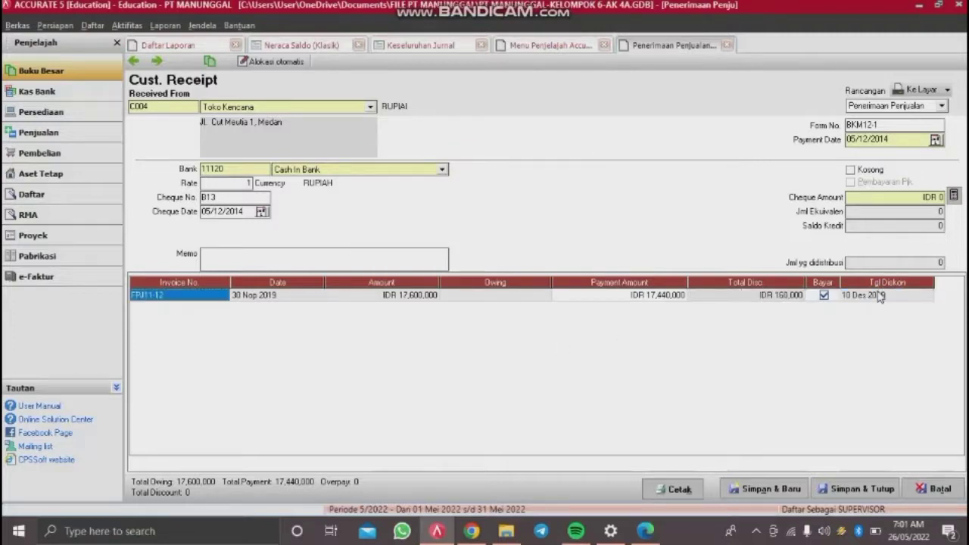
pyautogui.click(954, 196)
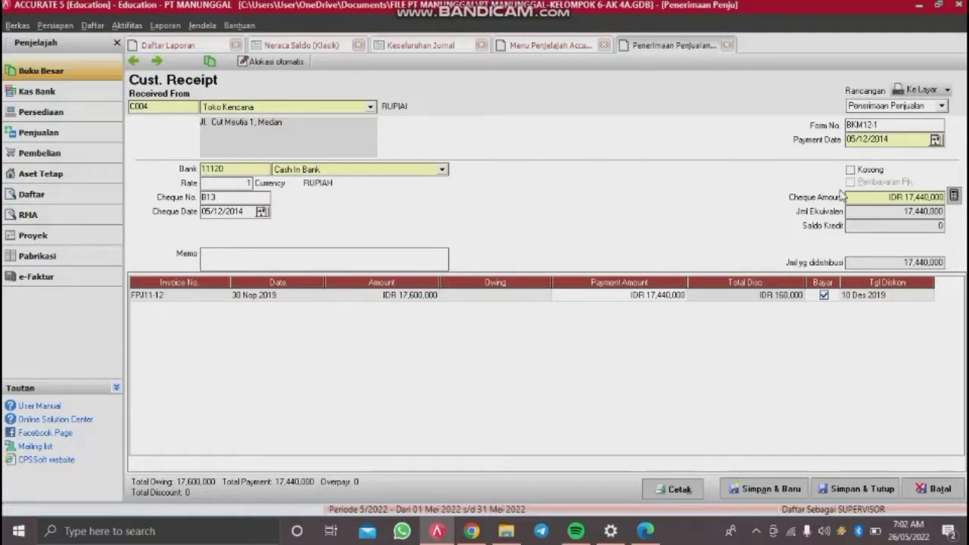
pyautogui.click(870, 488)
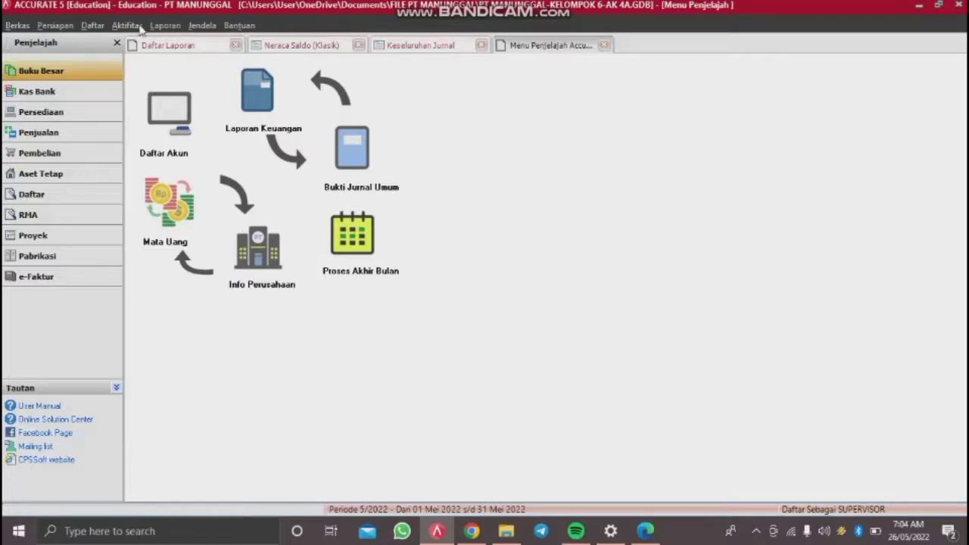
# Step: Start a new purchase invoice from vendor PT Nusa Indah
pyautogui.click(127, 26)
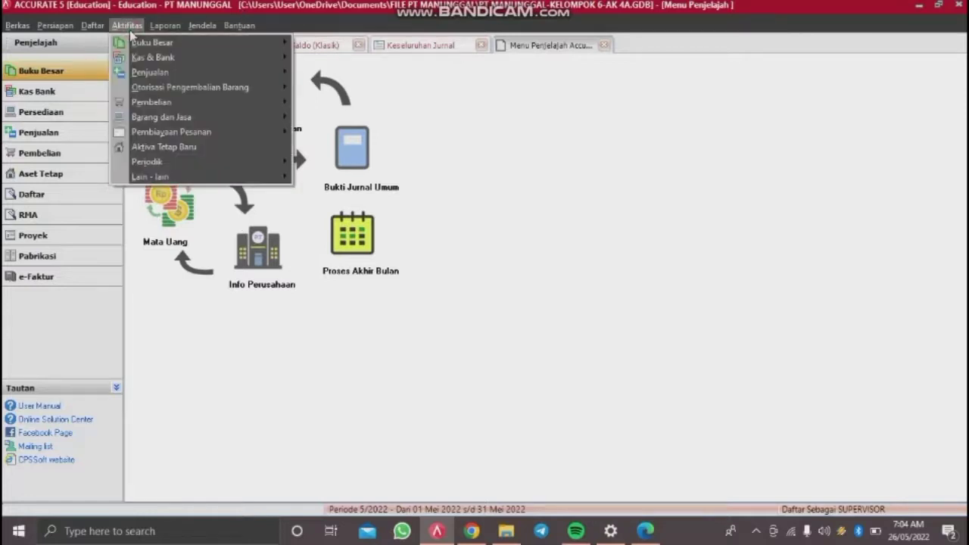
pyautogui.moveTo(170, 107)
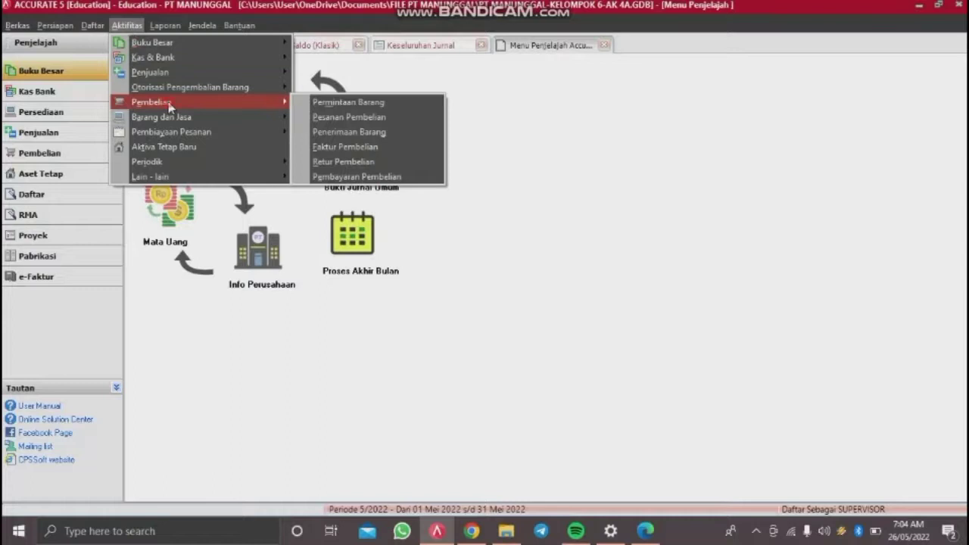
pyautogui.click(337, 148)
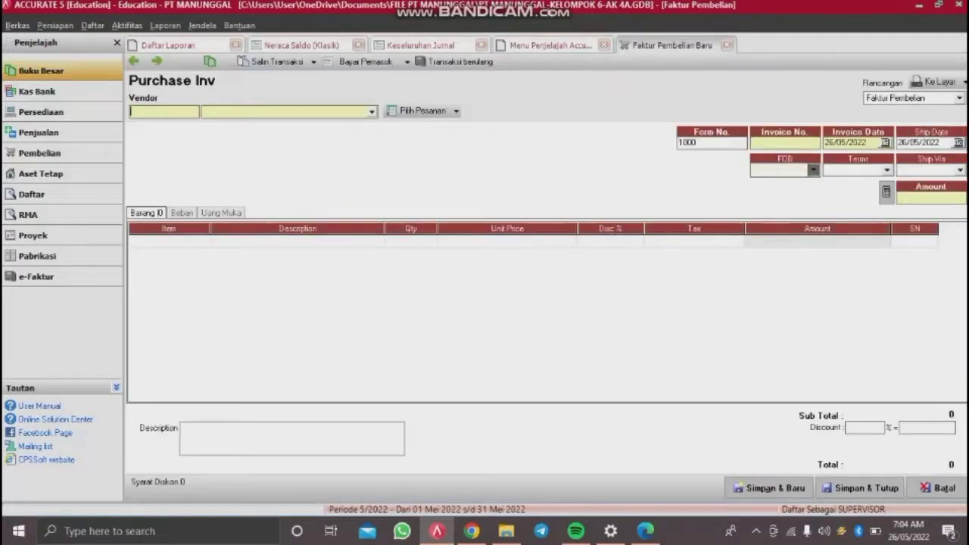
pyautogui.click(370, 112)
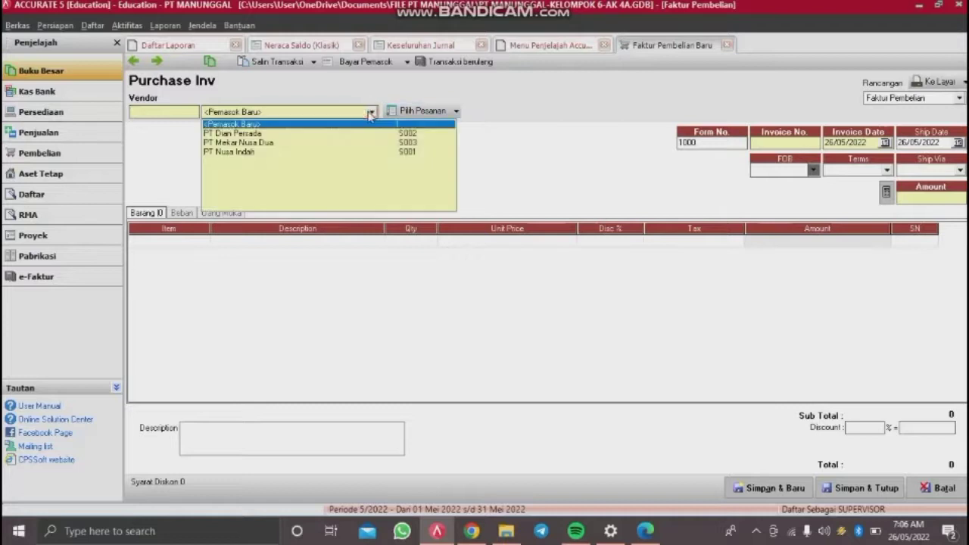
pyautogui.click(224, 151)
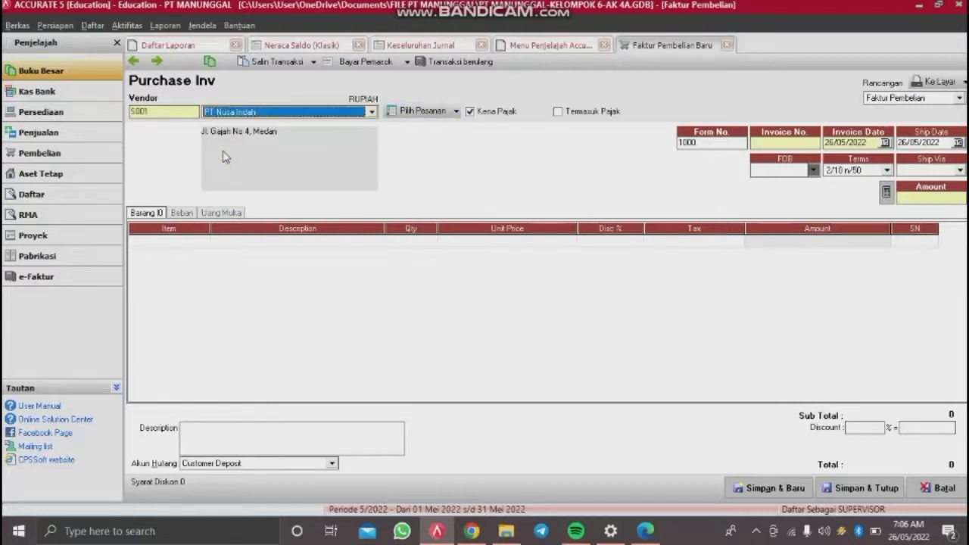
# Step: Replace the default form number 1000 and enter invoice number NP2-12
pyautogui.doubleClick(709, 148)
pyautogui.press('BackSpace')
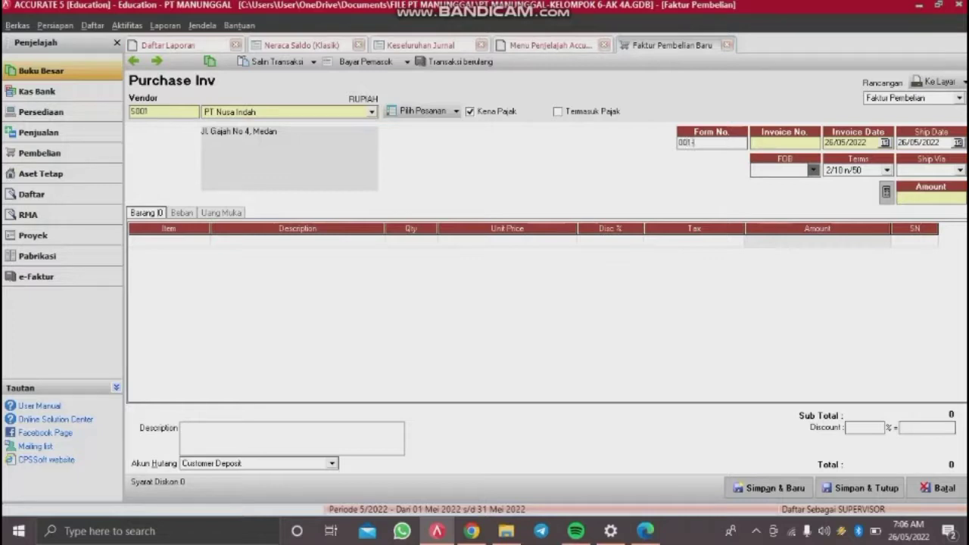
pyautogui.click(769, 144)
pyautogui.write('NP2-12')
# Step: Set invoice and ship dates to 05/12/2014 and FOB to Shipping Point
pyautogui.moveTo(870, 142); pyautogui.dragTo(786, 168)
pyautogui.press('BackSpace')
pyautogui.write('05/12/2014')
pyautogui.click(943, 142)
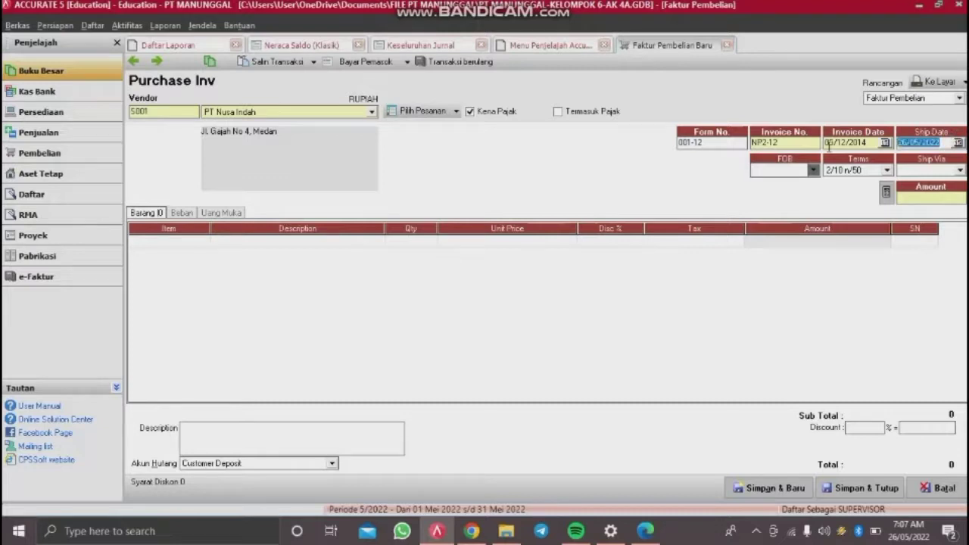
pyautogui.write('05/12/2014')
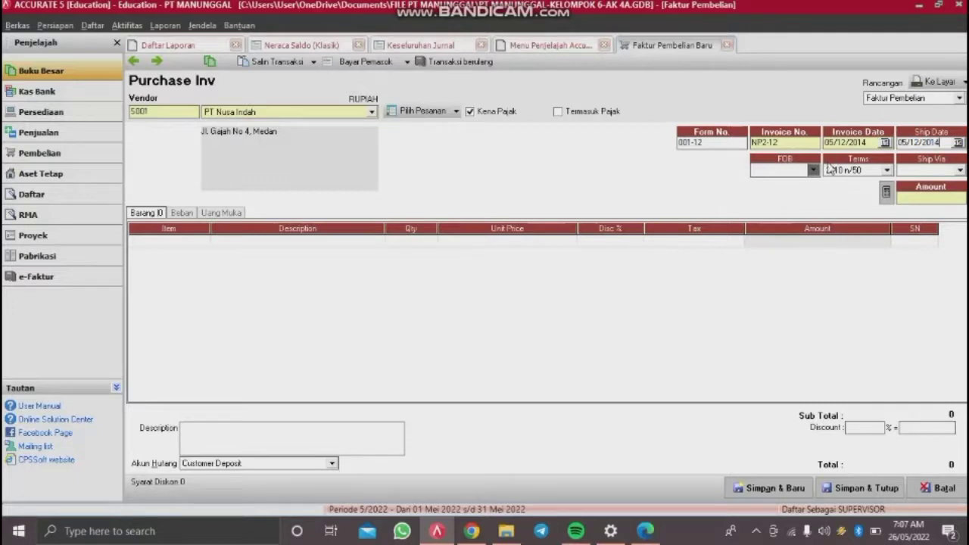
pyautogui.click(813, 171)
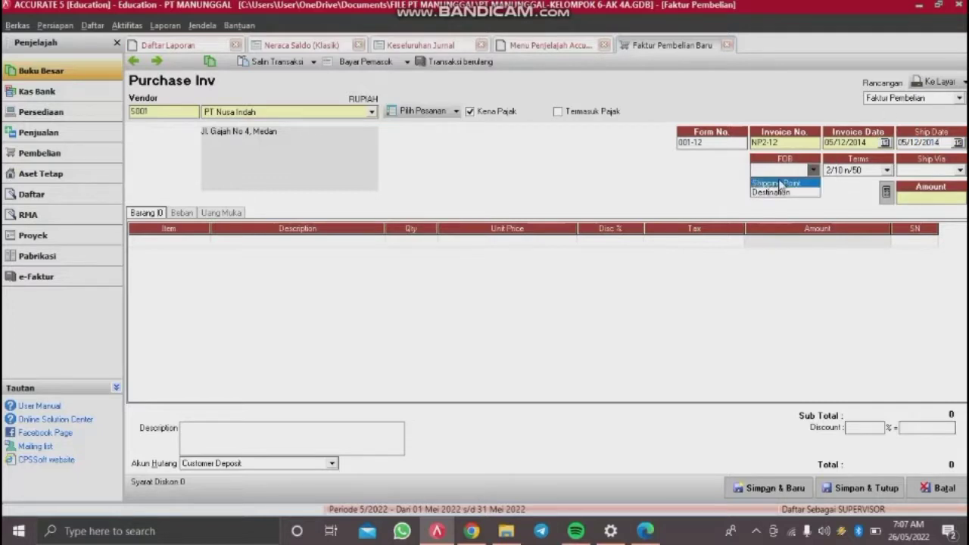
pyautogui.click(780, 184)
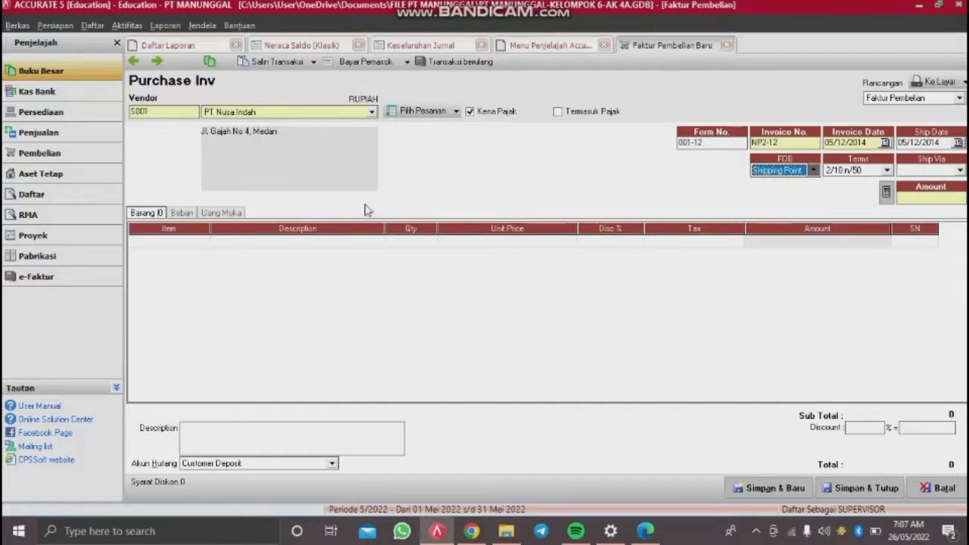
# Step: Add 18 Samsung Galaxy Fame at 500,000 on the first line
pyautogui.doubleClick(195, 245)
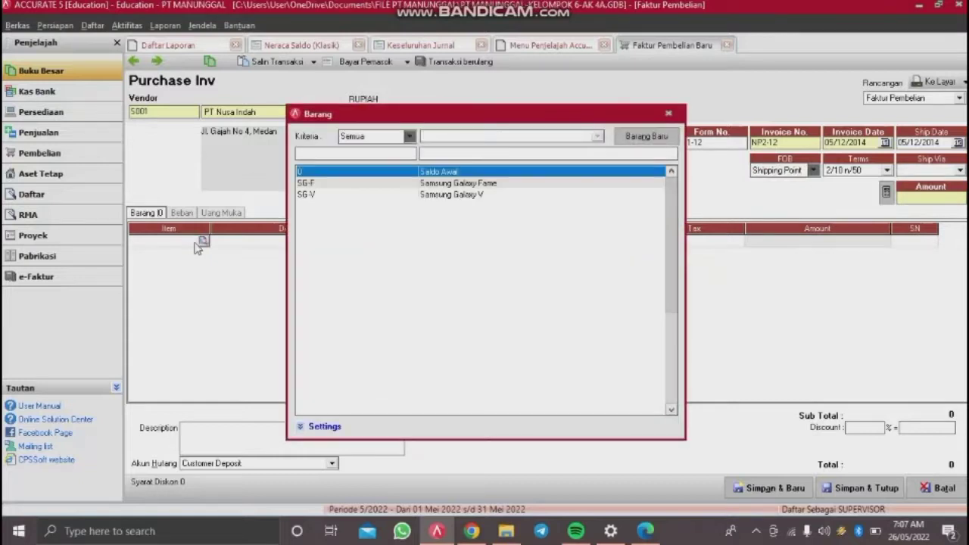
pyautogui.doubleClick(426, 190)
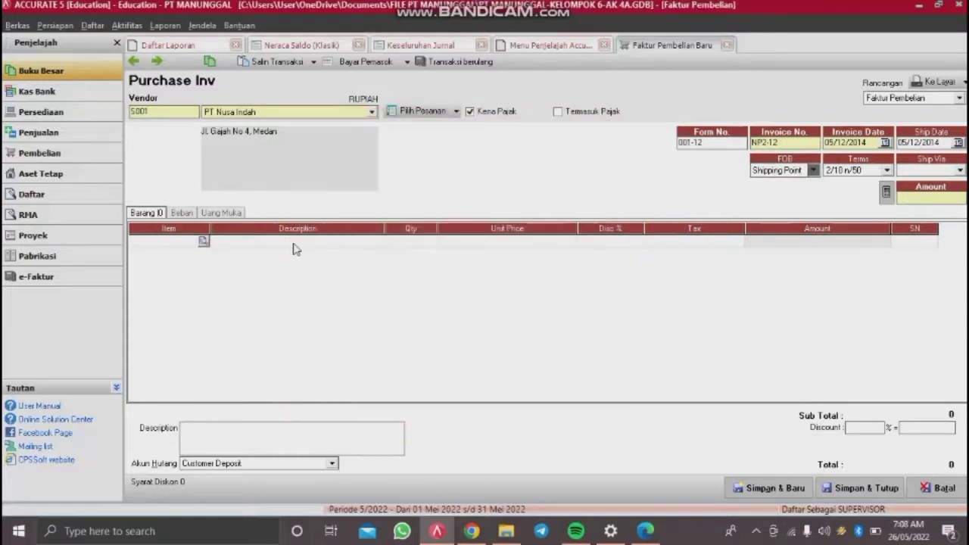
pyautogui.click(424, 242)
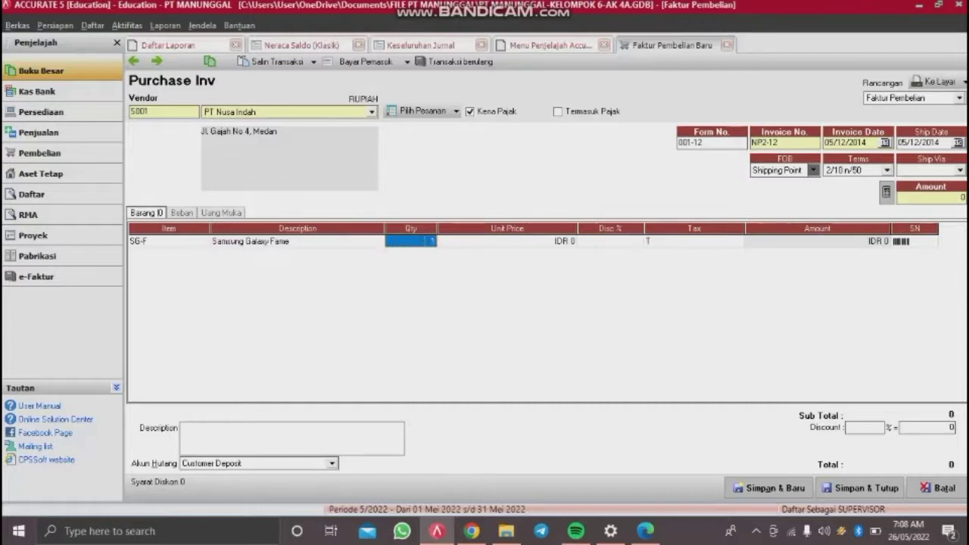
pyautogui.write('18')
pyautogui.press('Tab')
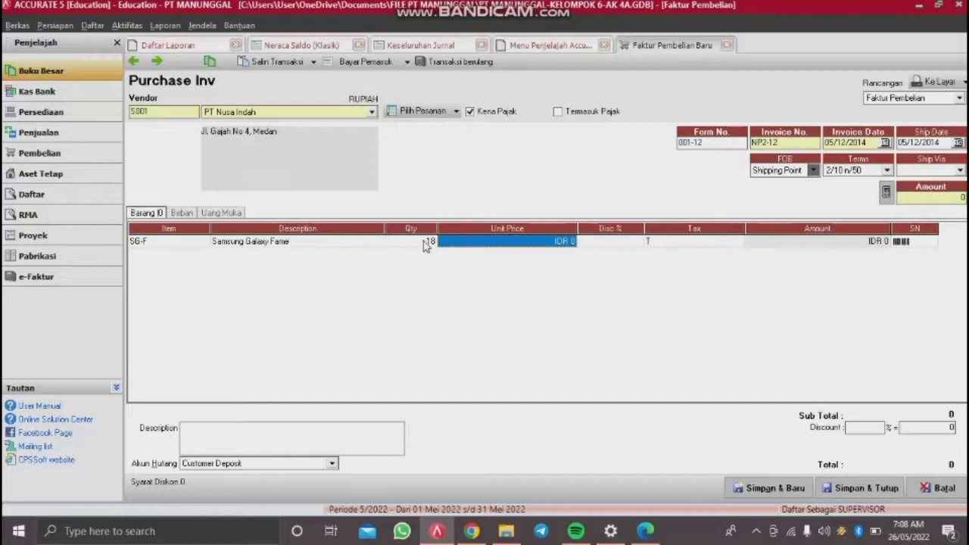
pyautogui.write('500')
pyautogui.write('000')
pyautogui.press('Tab')
pyautogui.press('Tab')
pyautogui.press('Tab')
pyautogui.press('Tab')
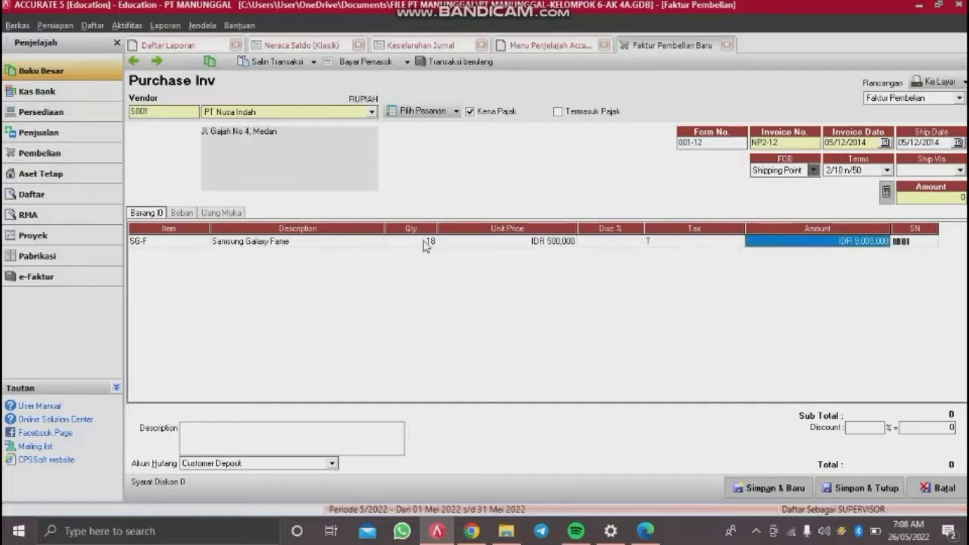
pyautogui.press('Tab')
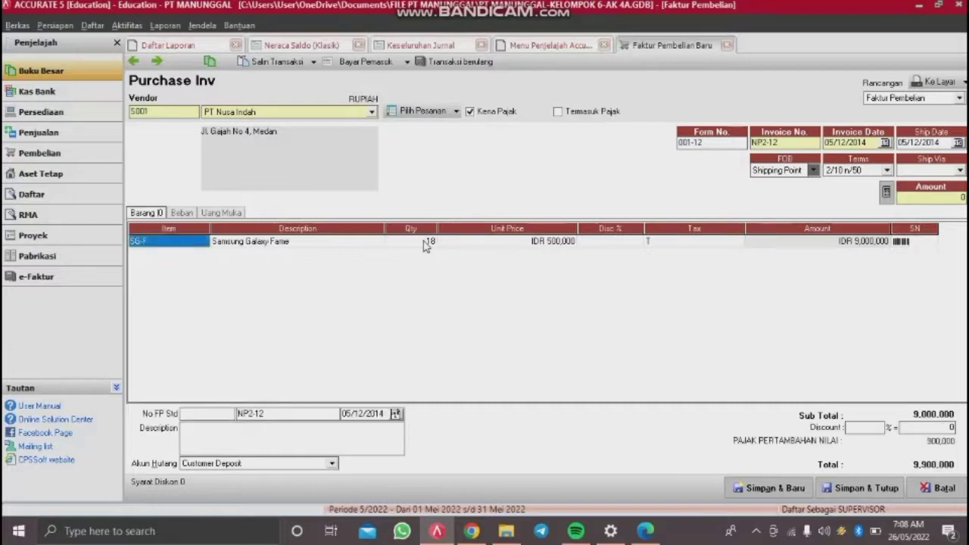
# Step: Add 10 Samsung Galaxy V at 600,000 on the second line
pyautogui.click(199, 254)
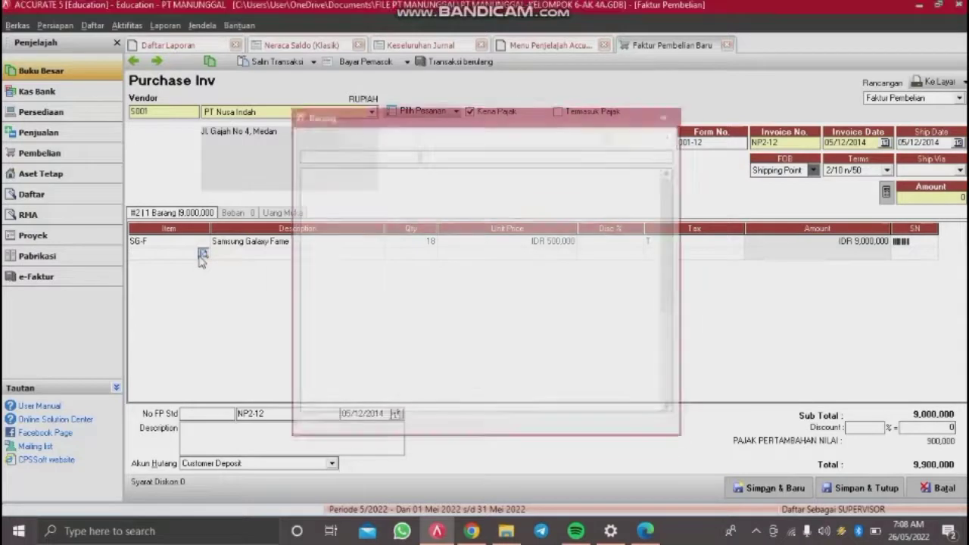
pyautogui.doubleClick(451, 196)
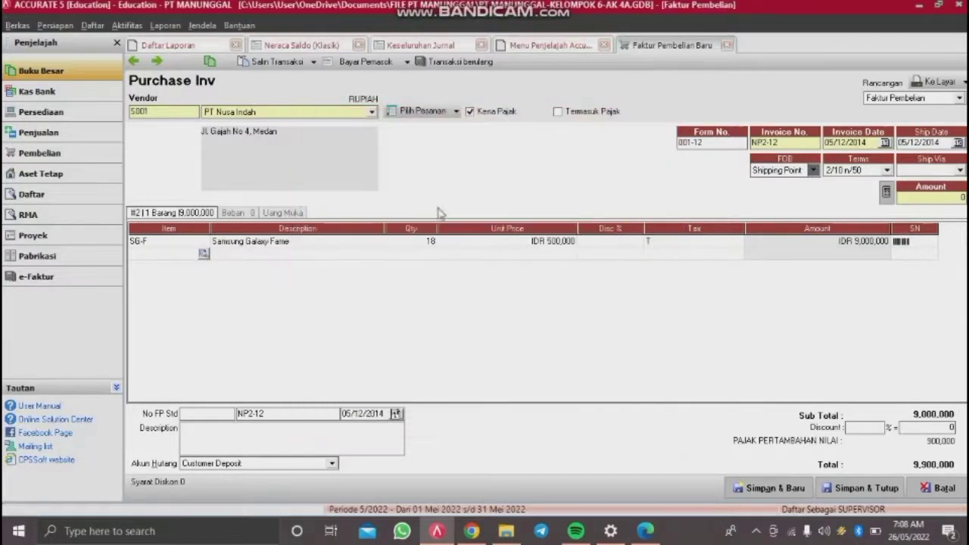
pyautogui.press('Tab')
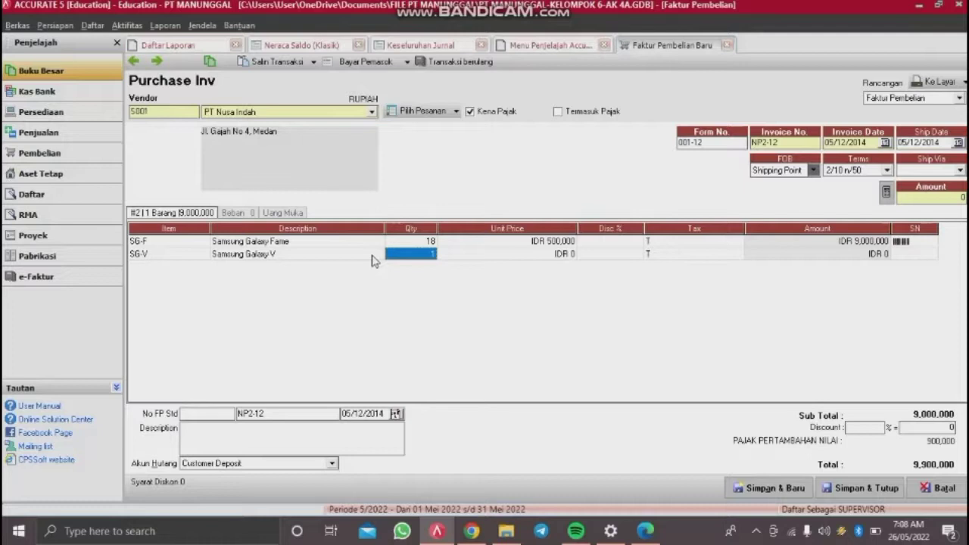
pyautogui.write('10')
pyautogui.press('Tab')
pyautogui.write('6')
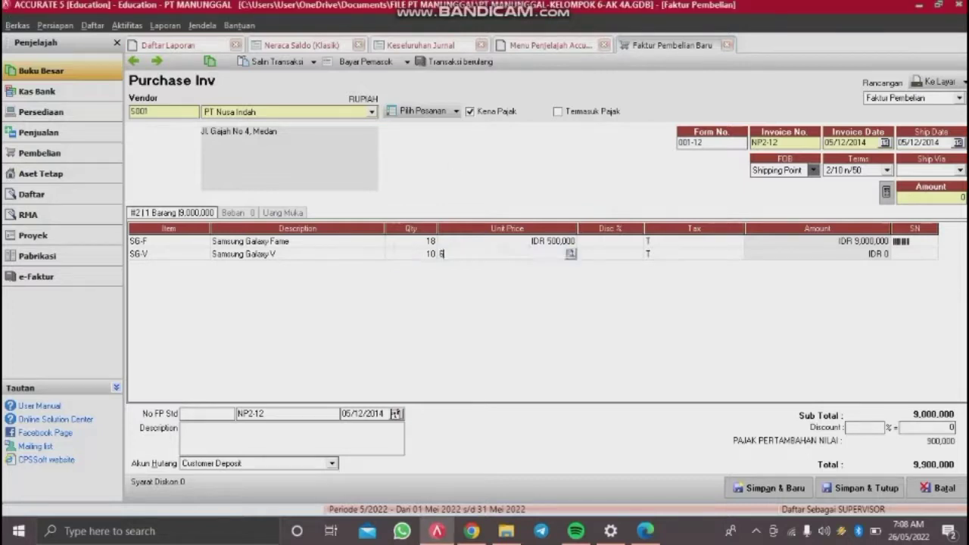
pyautogui.write('00000')
pyautogui.press('Tab')
pyautogui.press('Tab')
pyautogui.press('Tab')
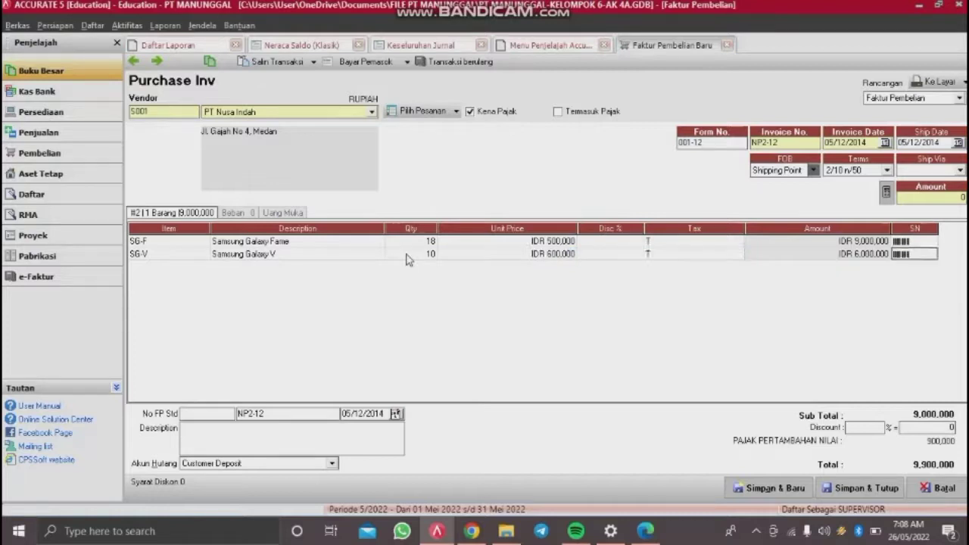
pyautogui.press('Tab')
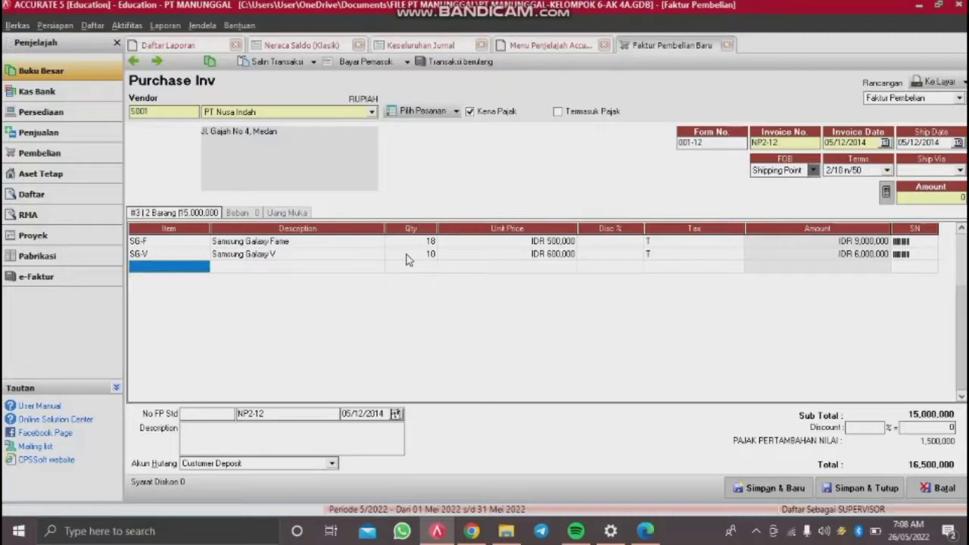
pyautogui.press('Up')
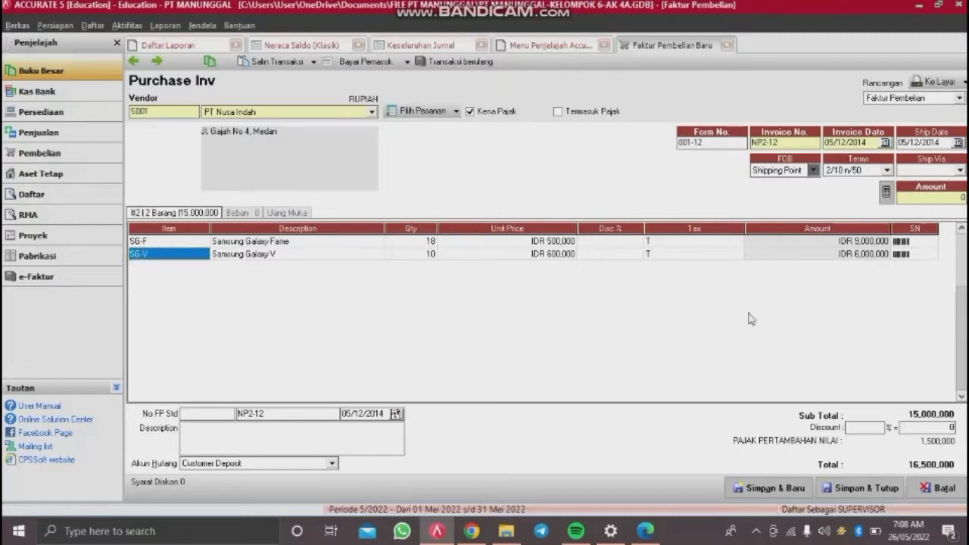
pyautogui.press('F2')
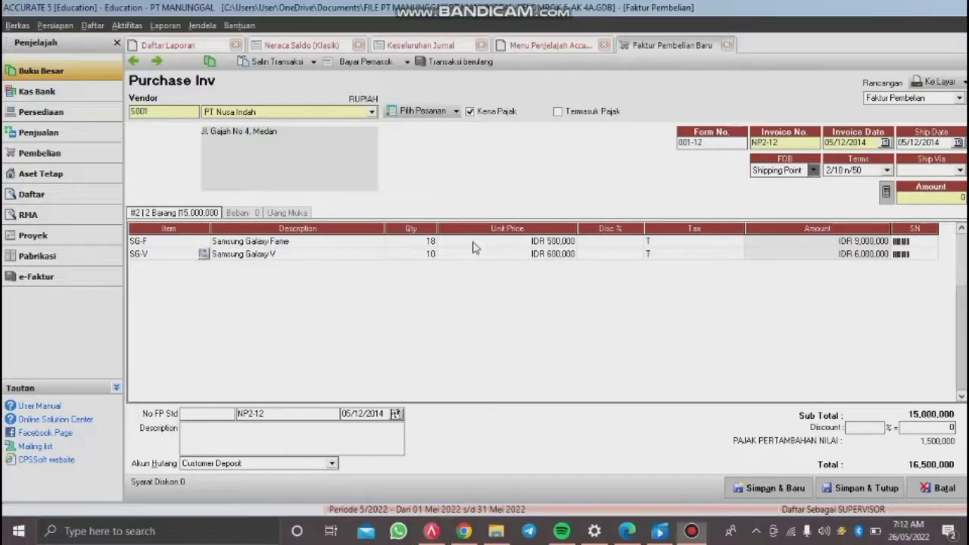
# Step: Enter the tax invoice number on the purchase invoice
pyautogui.click(197, 413)
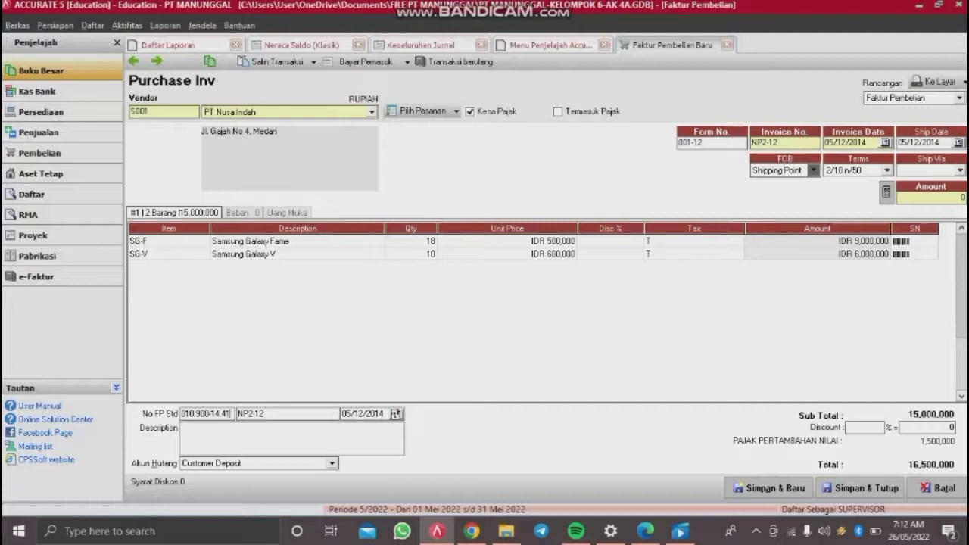
# Step: Set the payable account to Account Payable, fill in the 16,500,000 amount, then save and close NP2-12
pyautogui.click(324, 466)
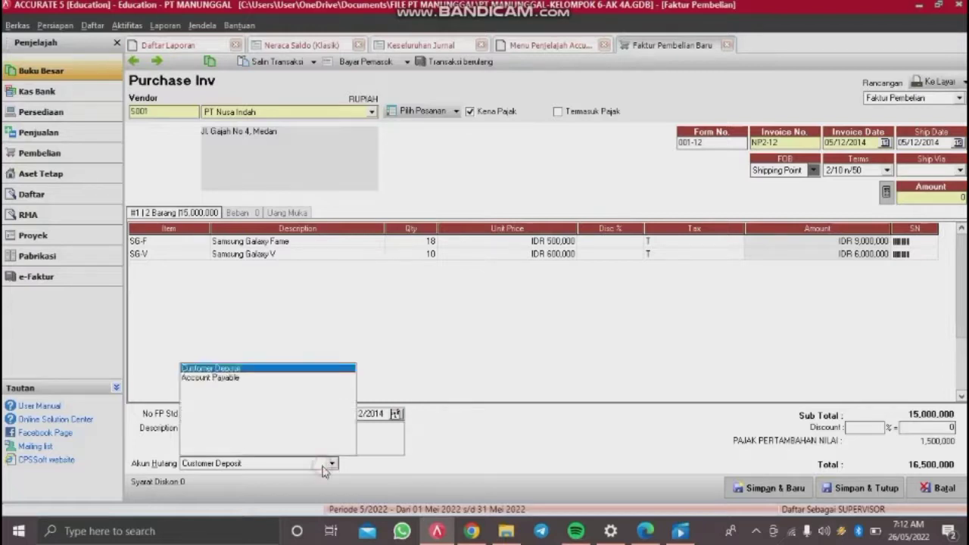
pyautogui.click(267, 385)
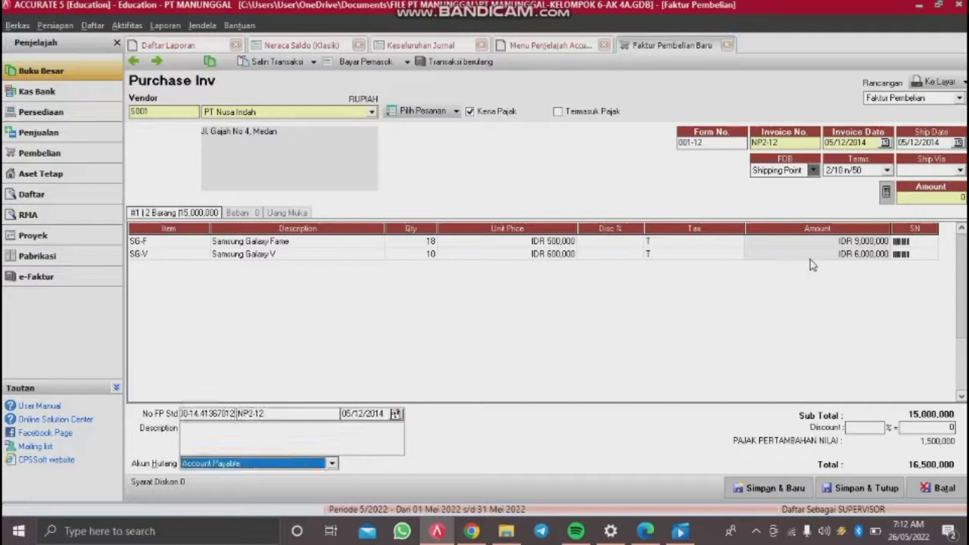
pyautogui.click(887, 192)
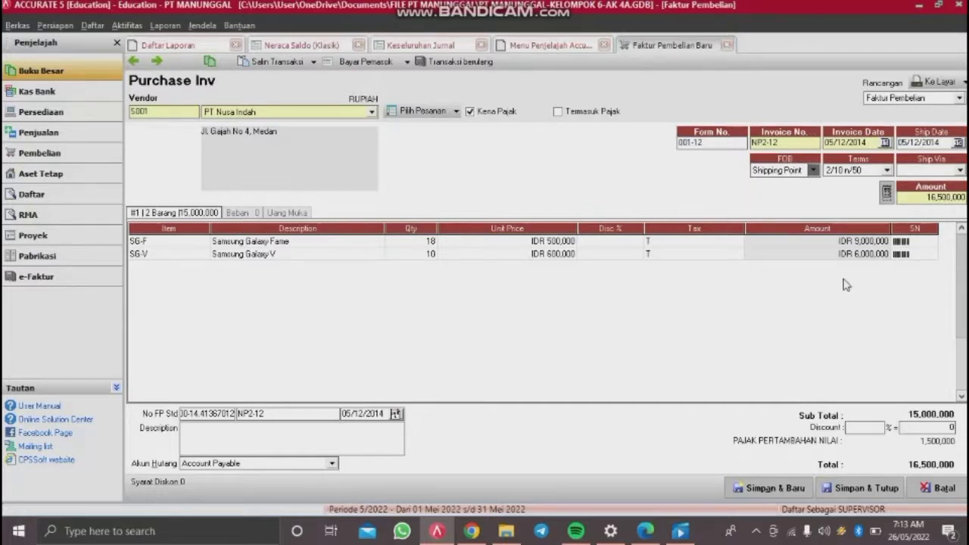
pyautogui.click(847, 490)
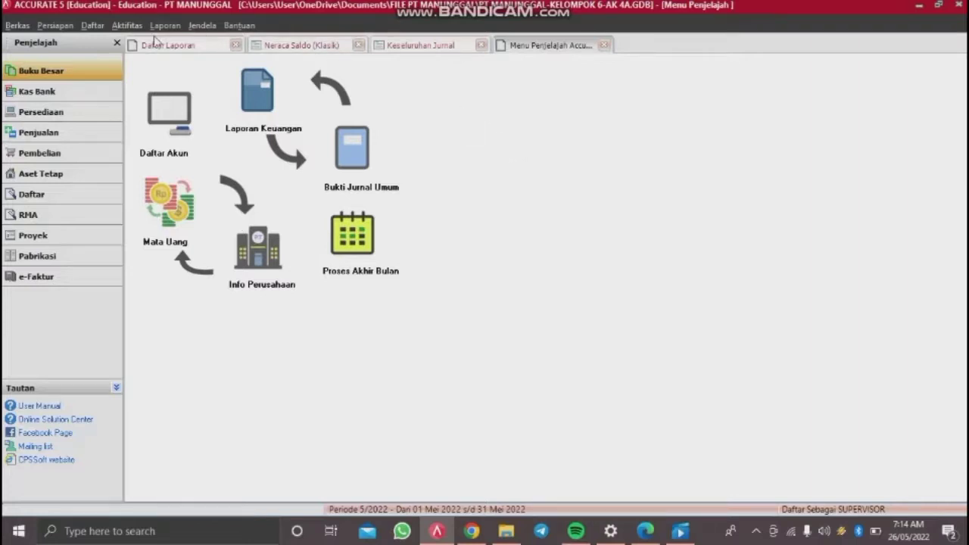
# Step: Start a new purchase return with PT Nusa Indah as the vendor
pyautogui.click(132, 30)
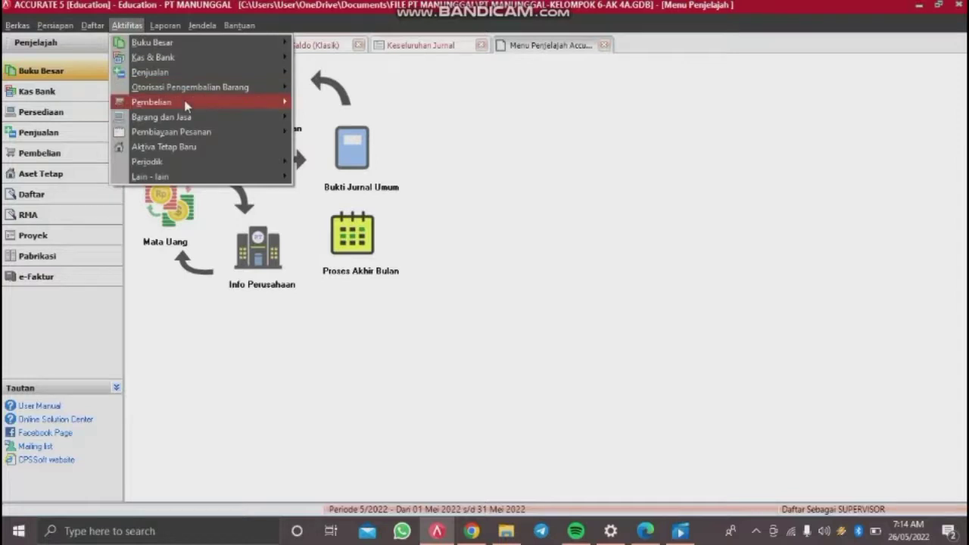
pyautogui.moveTo(184, 101)
pyautogui.click(369, 163)
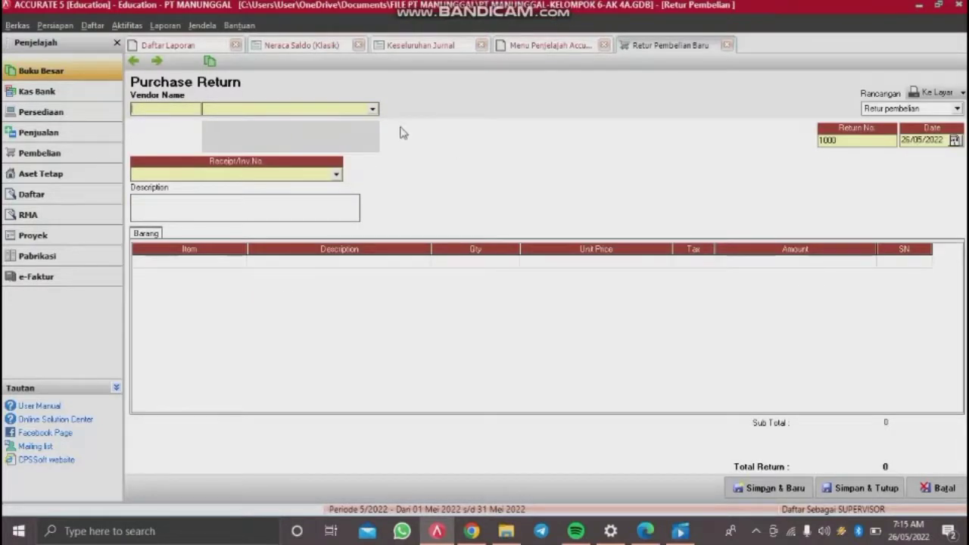
pyautogui.click(361, 108)
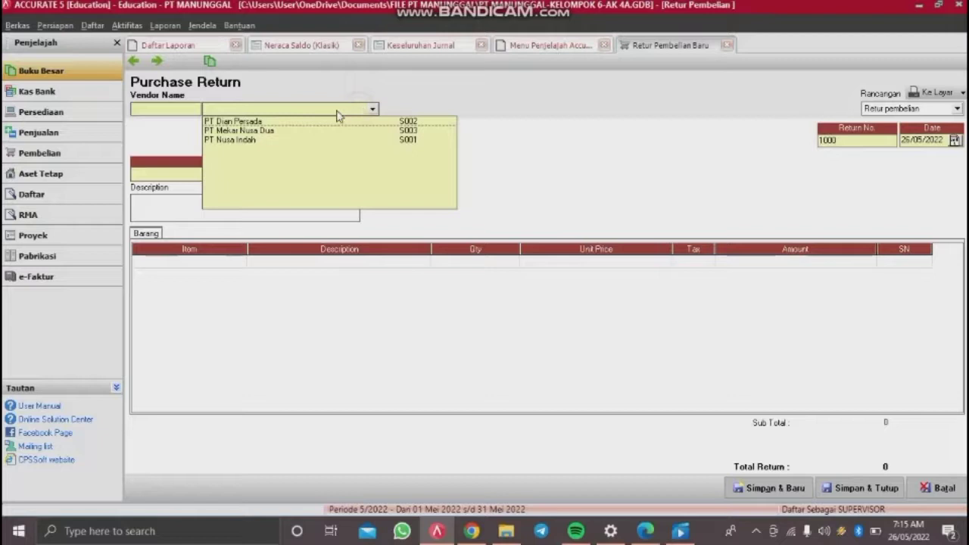
pyautogui.click(262, 142)
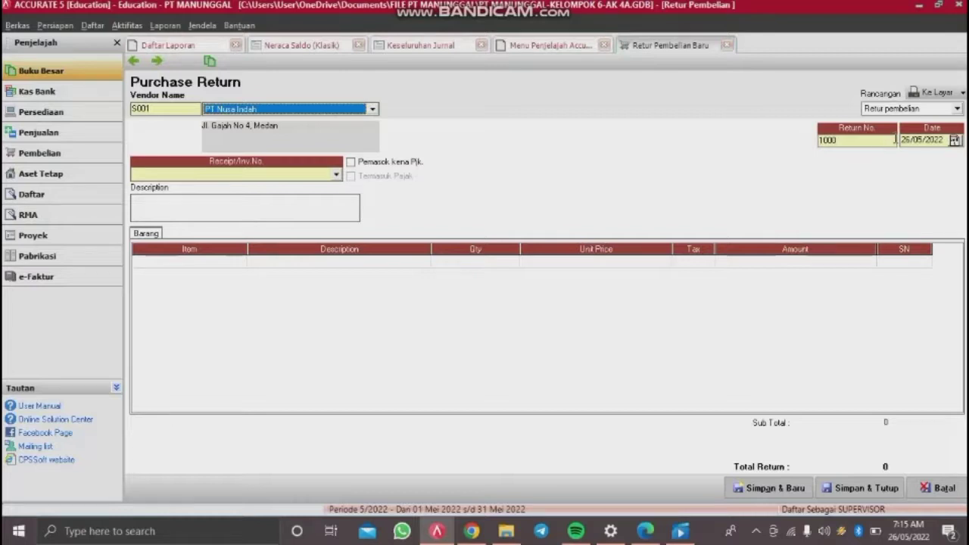
# Step: Set return number BM12-1 and date 05/12/2019, and link it to invoice NP2-12
pyautogui.click(865, 142)
pyautogui.write('8')
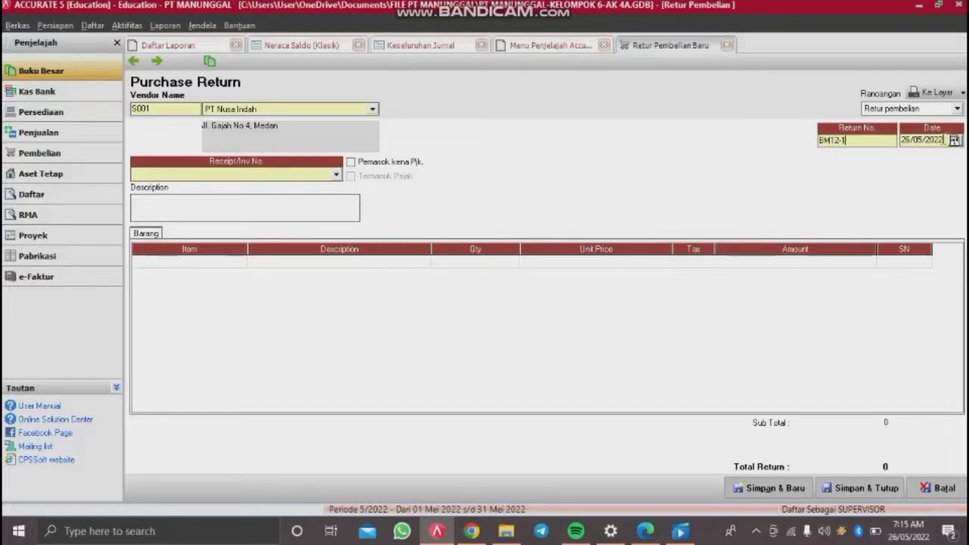
pyautogui.moveTo(941, 140); pyautogui.dragTo(823, 175)
pyautogui.press('BackSpace')
pyautogui.write('05/12/2019')
pyautogui.click(328, 176)
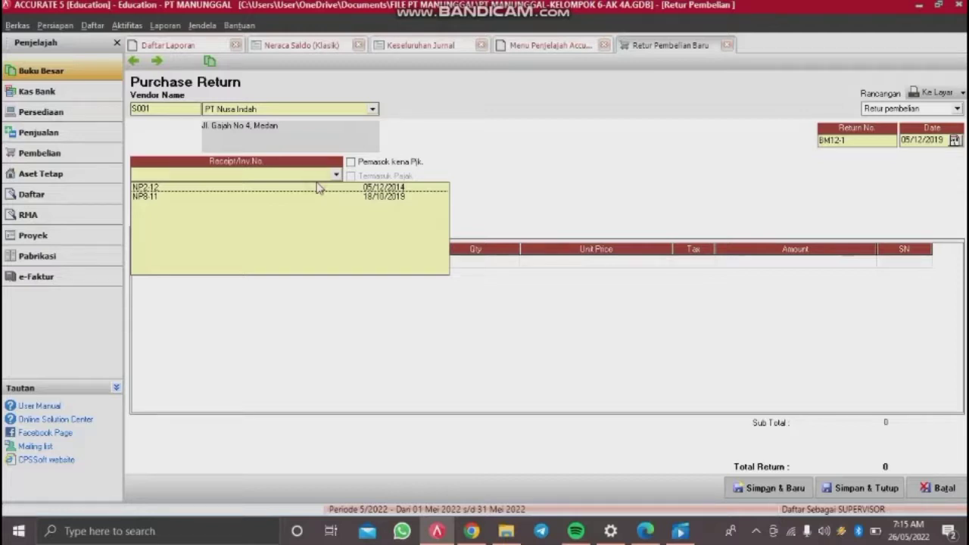
pyautogui.click(317, 189)
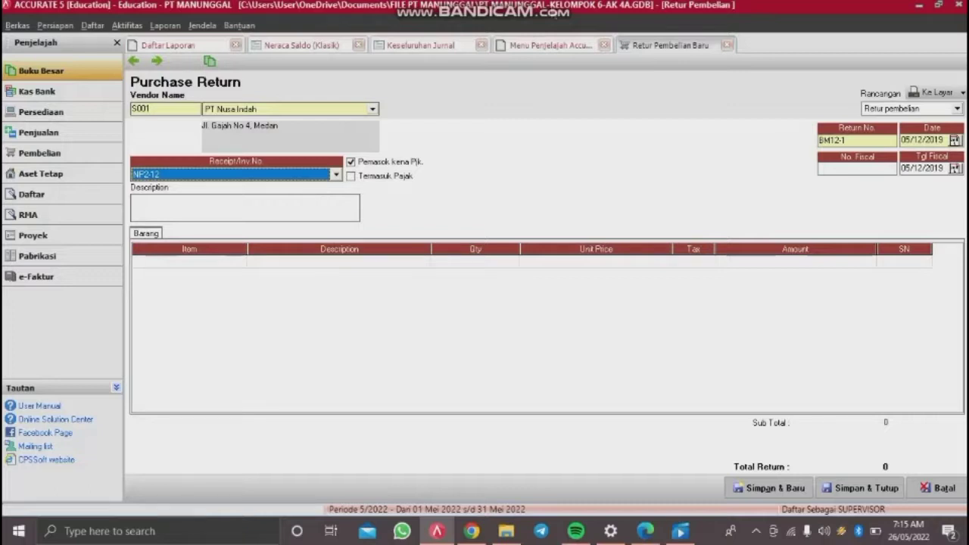
# Step: Add Samsung Galaxy Fame to the first return line with quantity 2
pyautogui.click(271, 261)
pyautogui.click(275, 262)
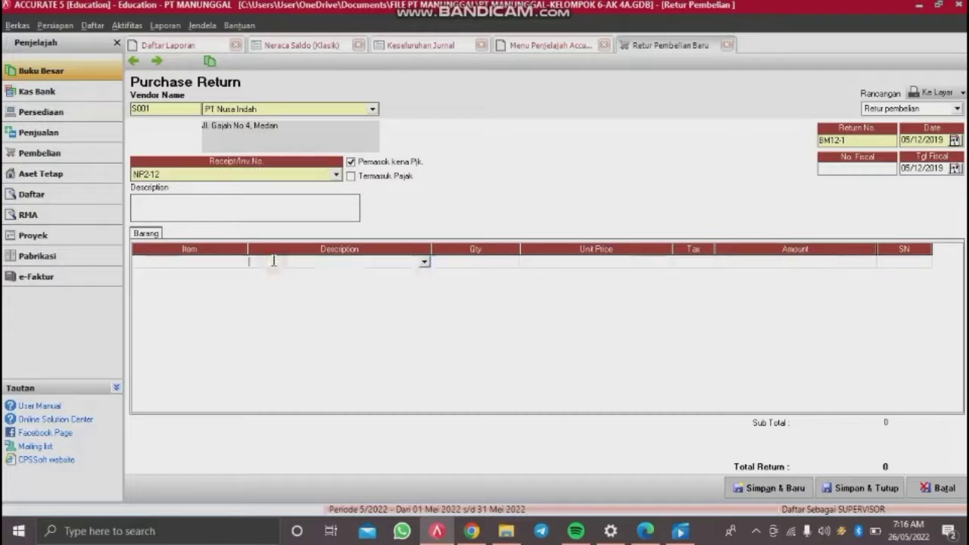
pyautogui.click(424, 262)
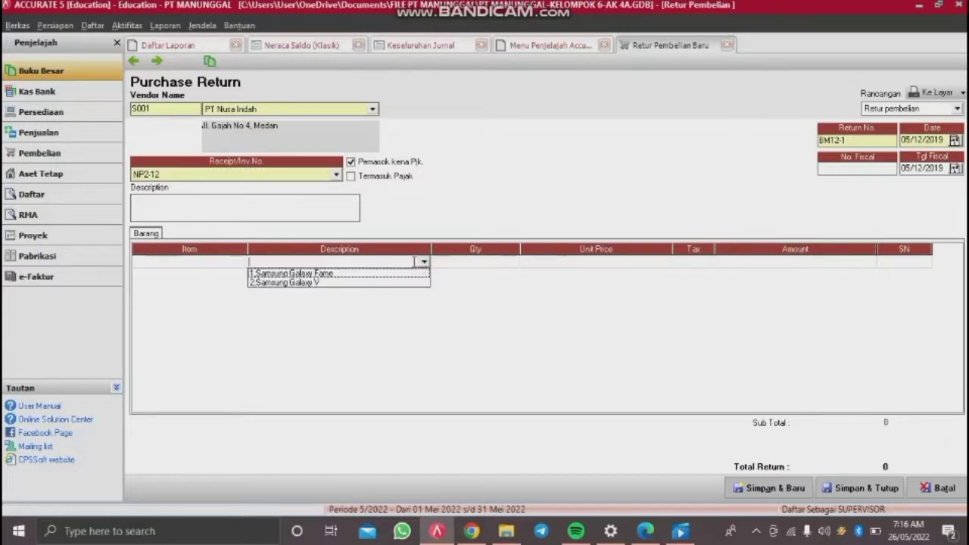
pyautogui.click(318, 273)
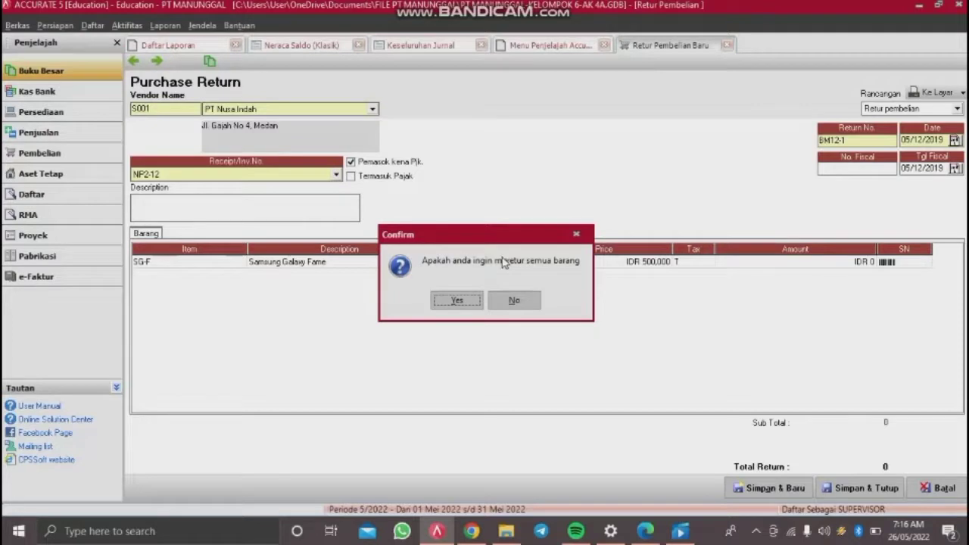
pyautogui.click(512, 299)
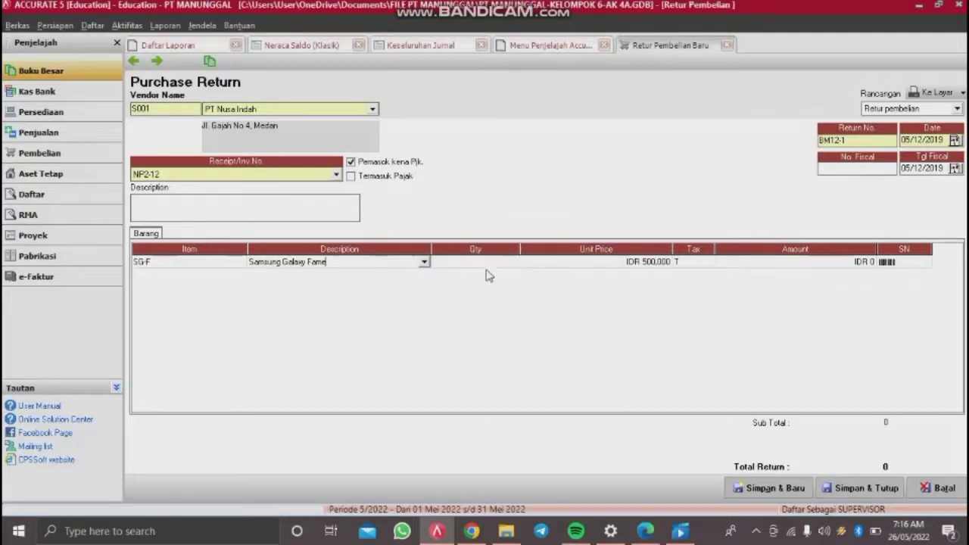
pyautogui.click(487, 264)
pyautogui.write('2')
pyautogui.press('Return')
pyautogui.press('Return')
pyautogui.press('Return')
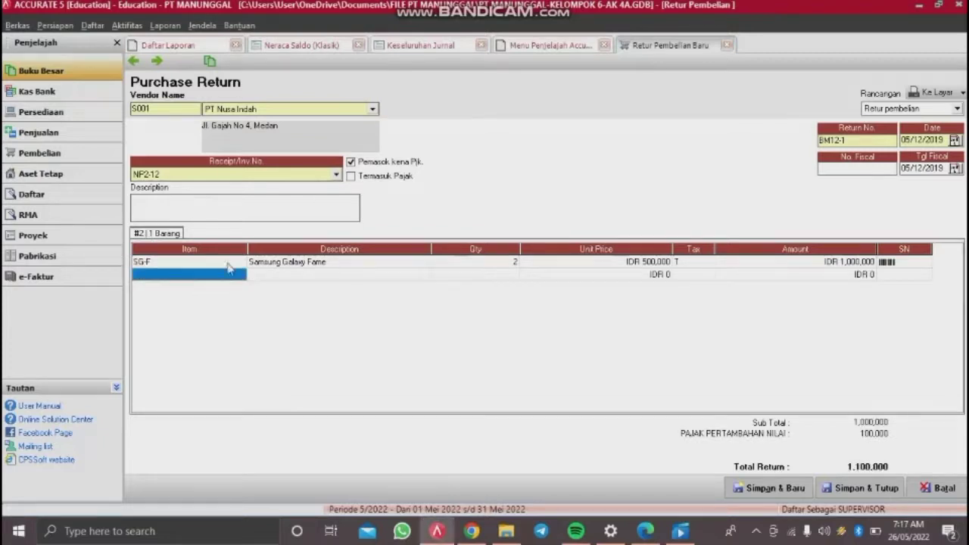
# Step: Add Samsung Galaxy V with quantity 2 on the second line and remove the empty third line
pyautogui.click(355, 277)
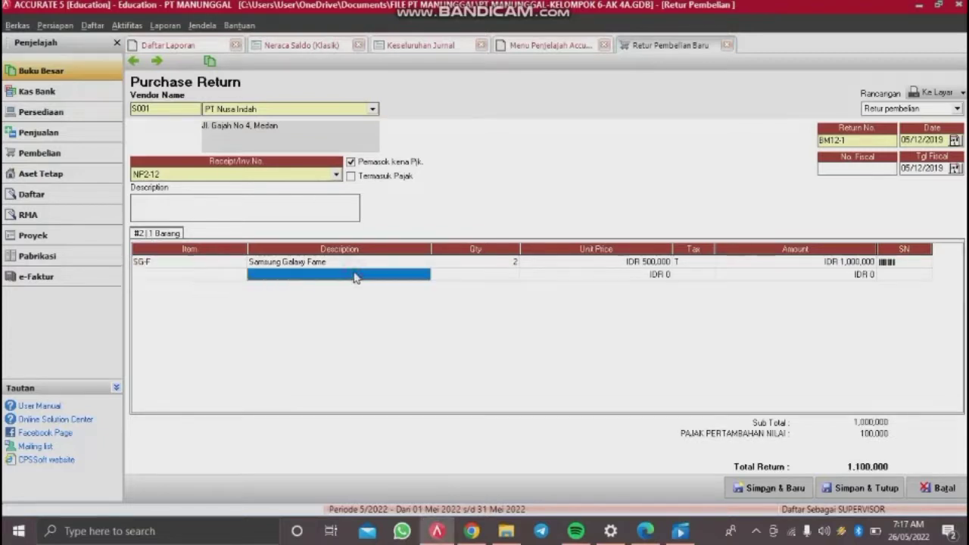
pyautogui.click(424, 275)
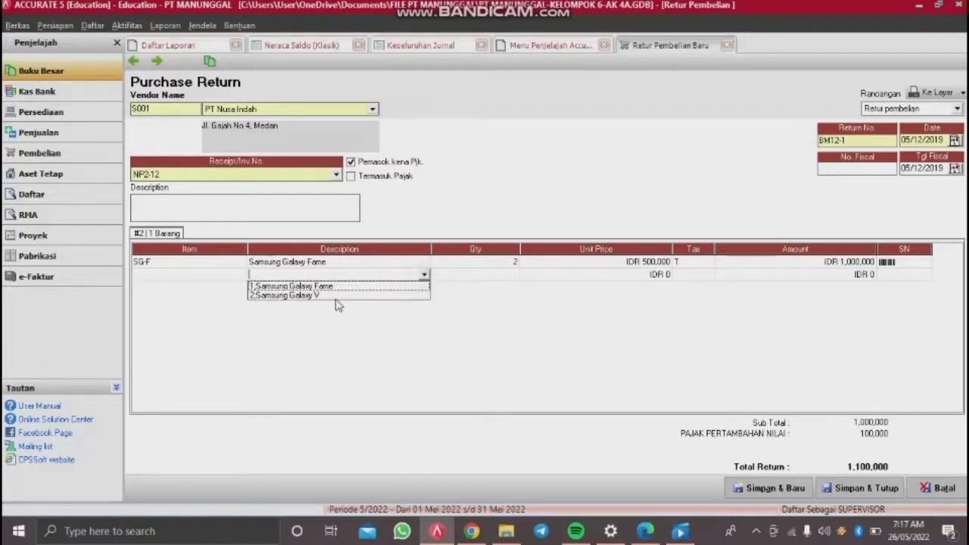
pyautogui.click(336, 296)
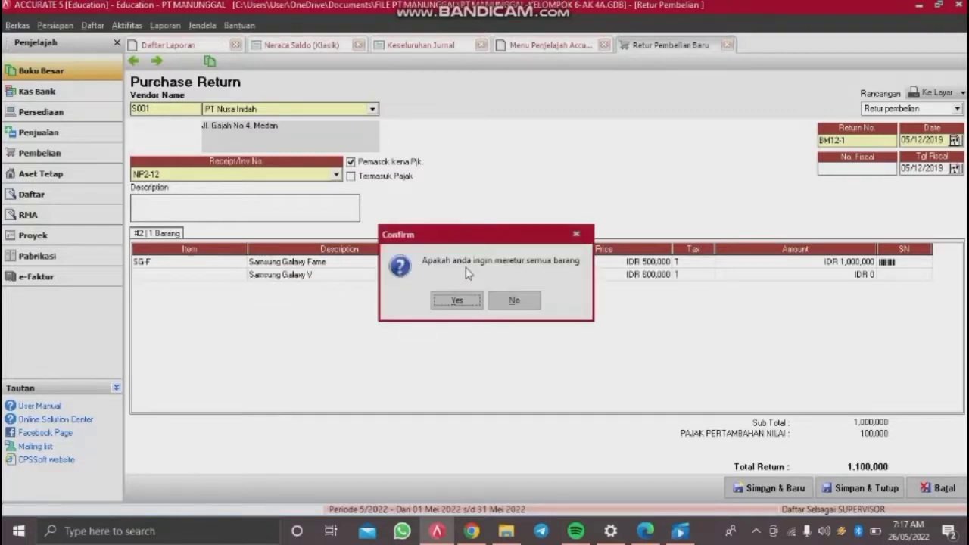
pyautogui.click(522, 303)
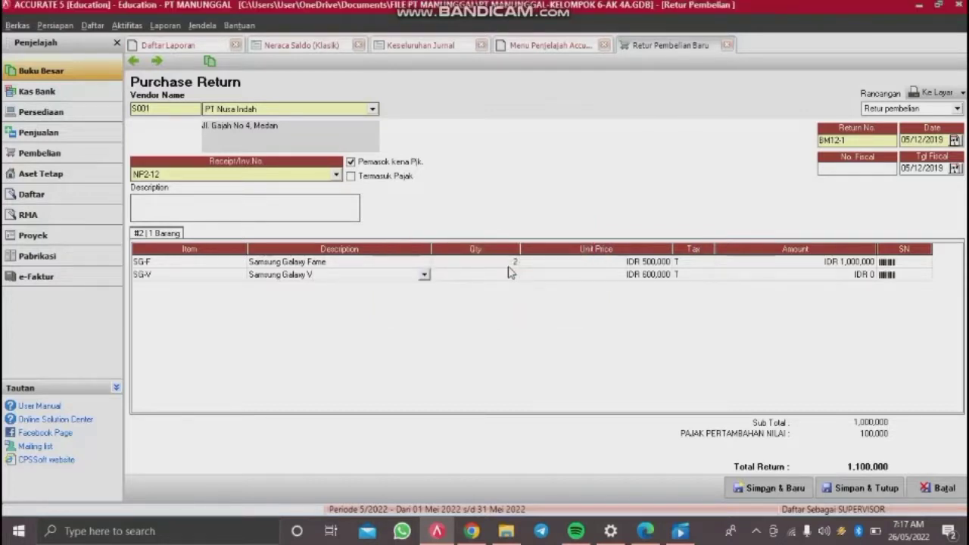
pyautogui.click(507, 274)
pyautogui.write('2')
pyautogui.press('Return')
pyautogui.press('Return')
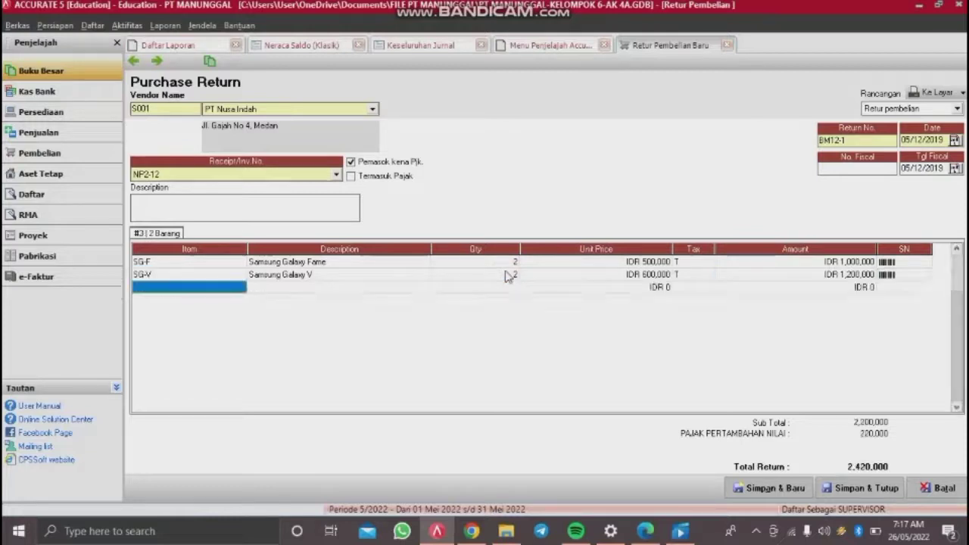
pyautogui.press('Up')
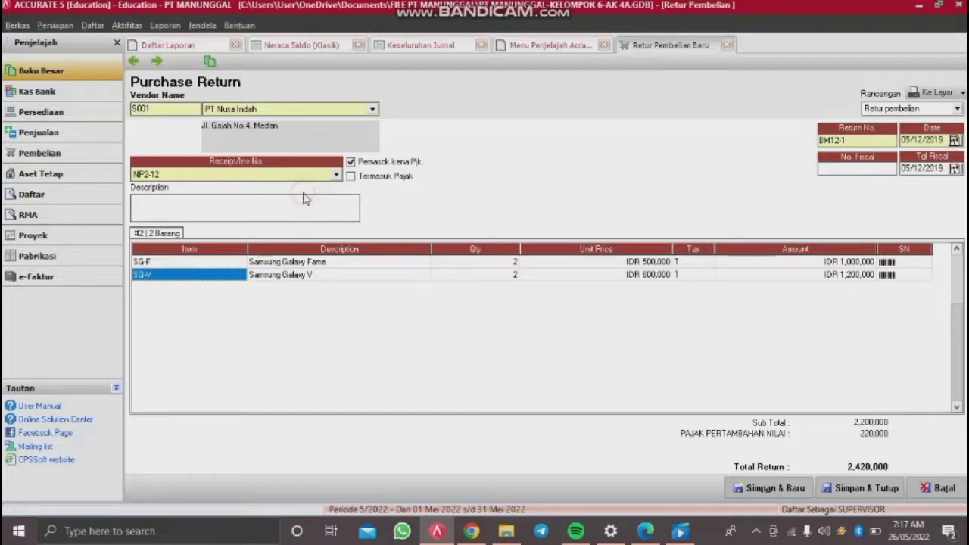
# Step: Enter the description 'Berdasarkan nota retur RNP3-12', then save and close the purchase return
pyautogui.click(287, 211)
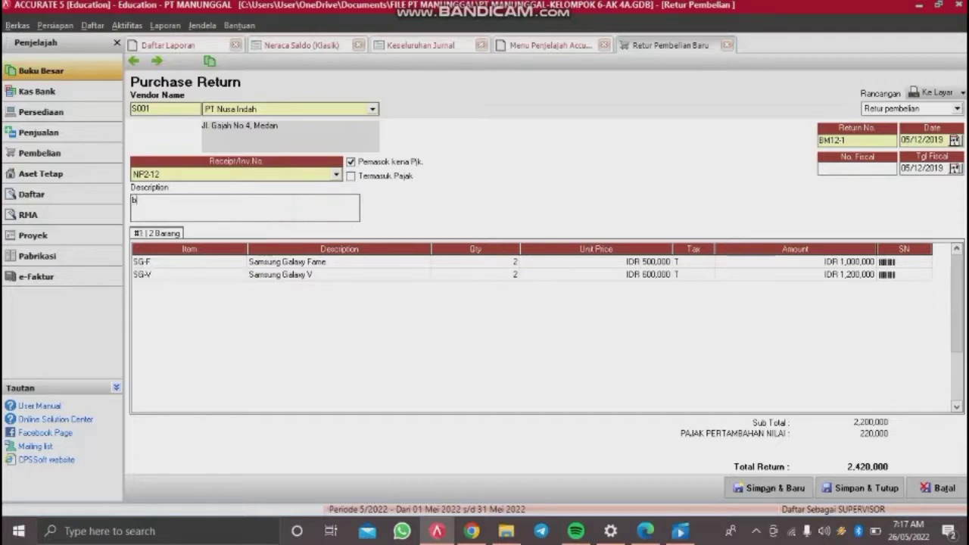
pyautogui.write('Berdasarkan nota retur')
pyautogui.write('RNP3-12')
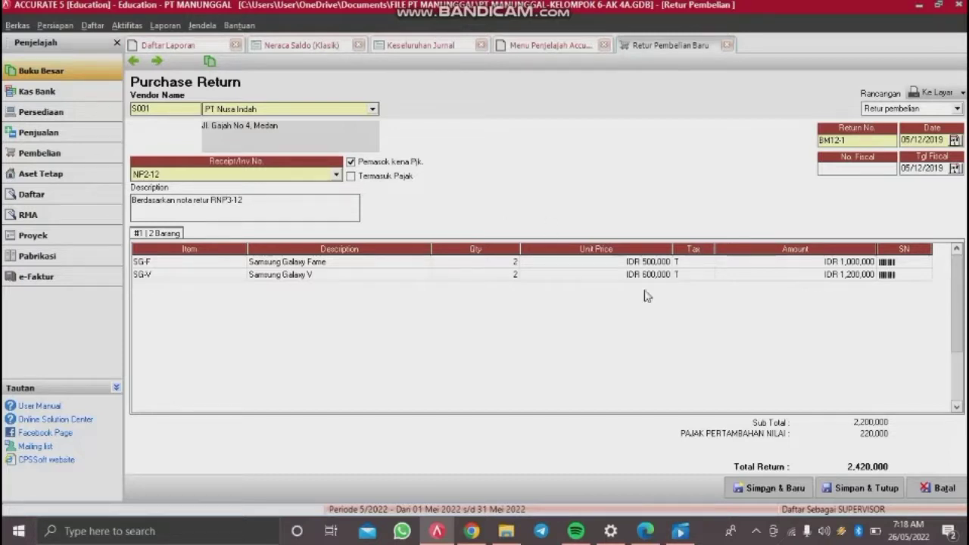
pyautogui.press('Tab')
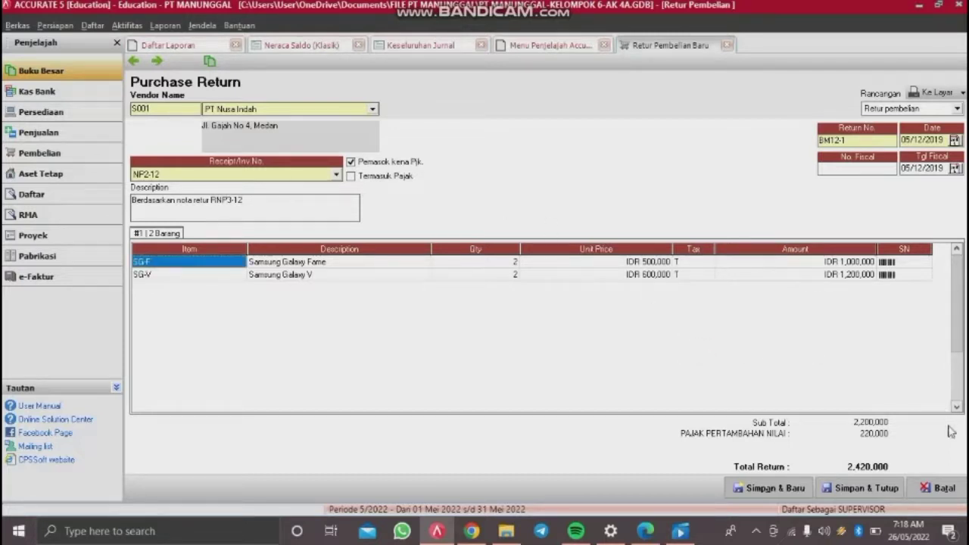
pyautogui.click(855, 489)
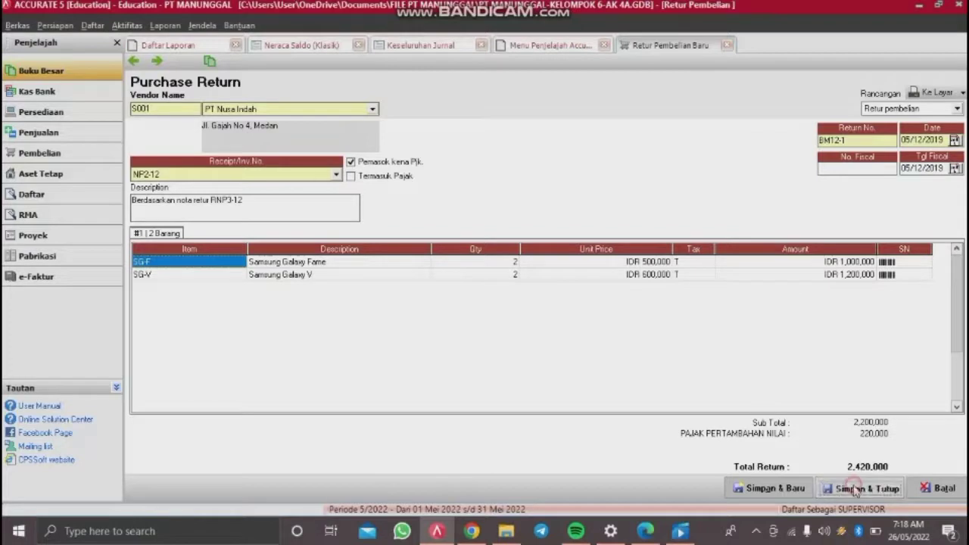
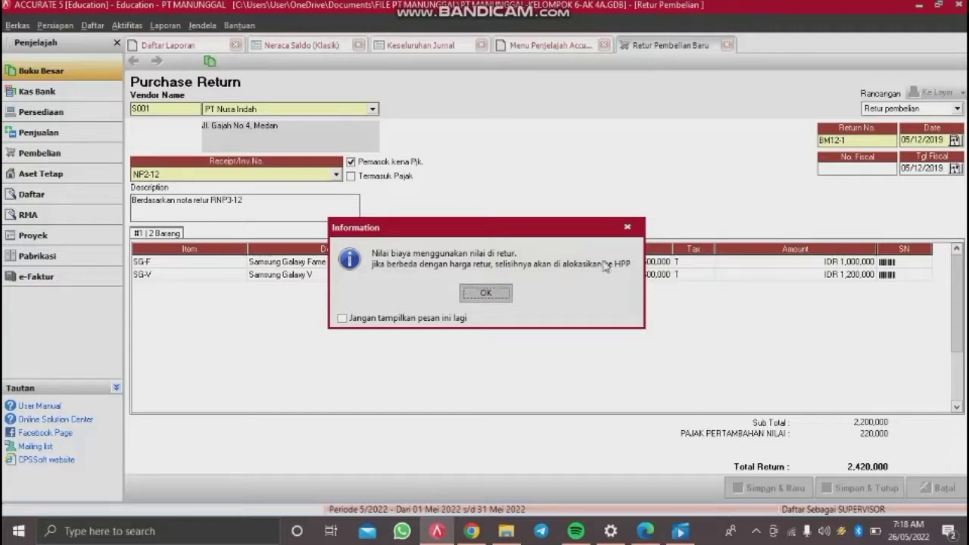
# Step: Acknowledge the return cost allocation notice for purchase return BM12-1
pyautogui.click(487, 292)
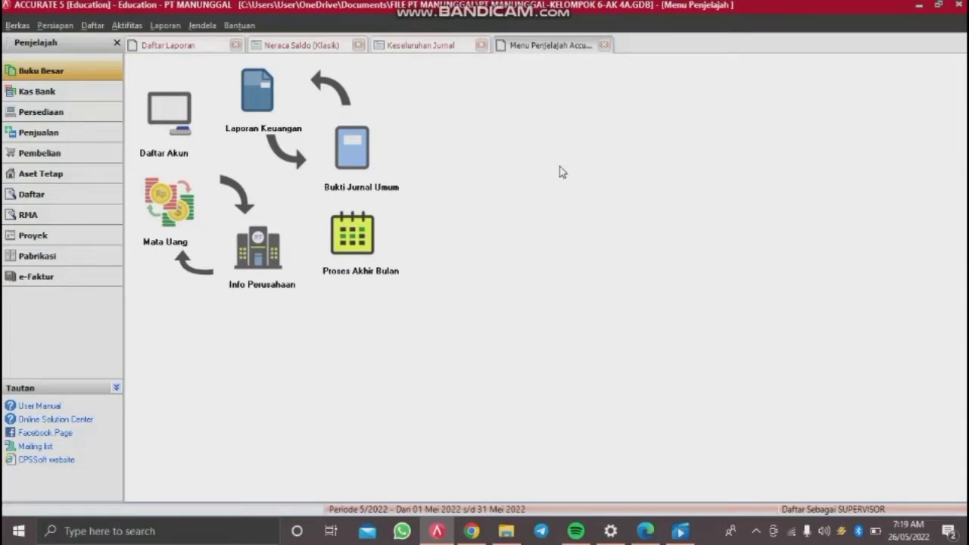
# Step: Open a new Other Payment form (voucher VKK12-3) from Aktifitas > Kas & Bank > Pembayaran
pyautogui.click(140, 29)
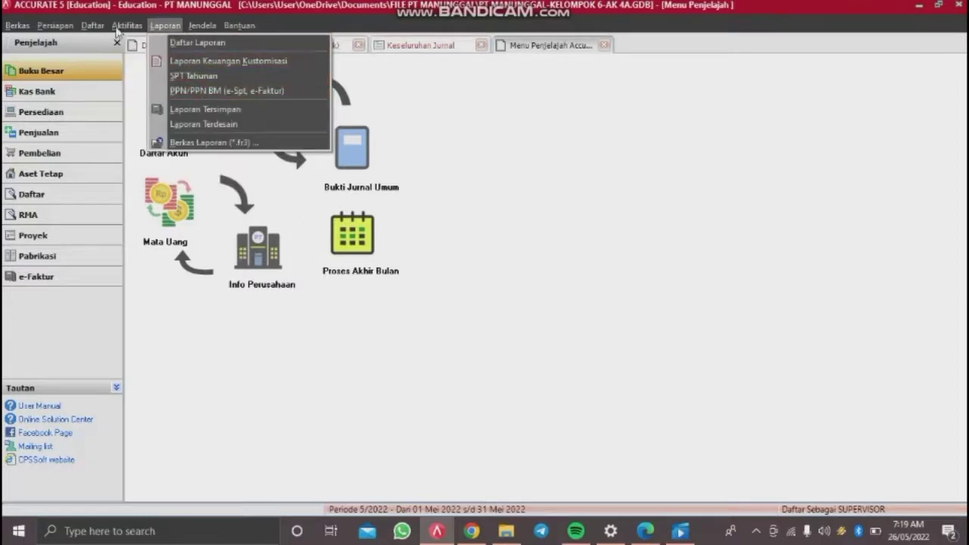
pyautogui.click(119, 27)
pyautogui.click(120, 28)
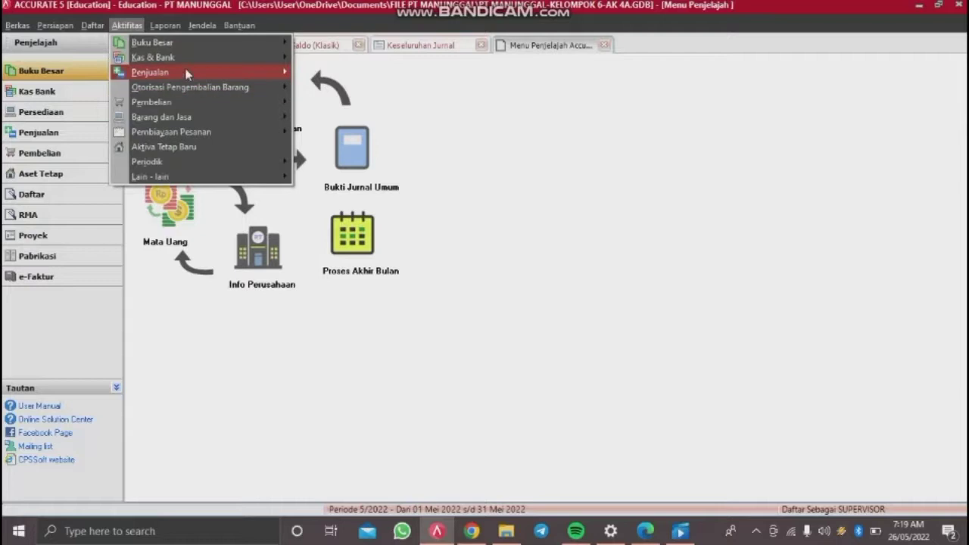
pyautogui.moveTo(195, 74)
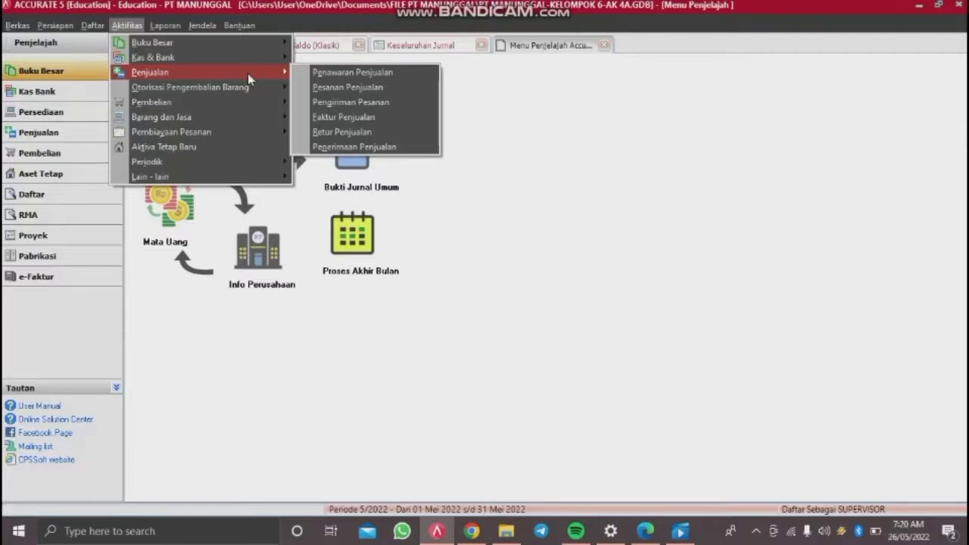
pyautogui.click(547, 15)
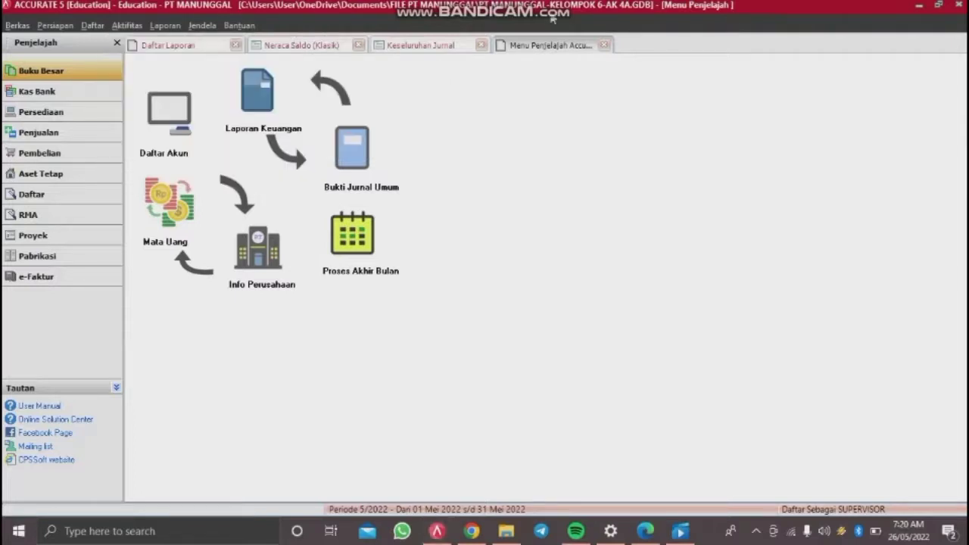
pyautogui.click(139, 27)
pyautogui.click(130, 29)
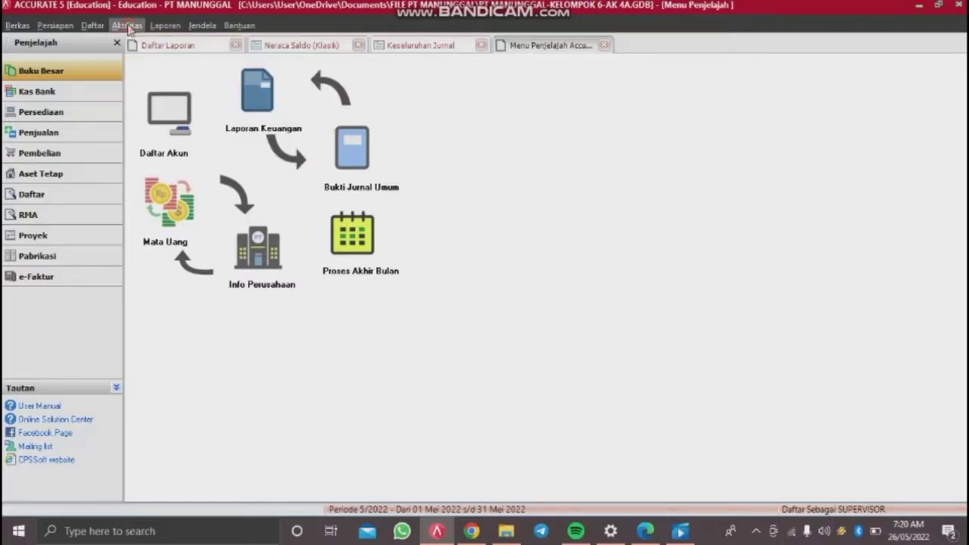
pyautogui.click(128, 29)
pyautogui.moveTo(154, 57)
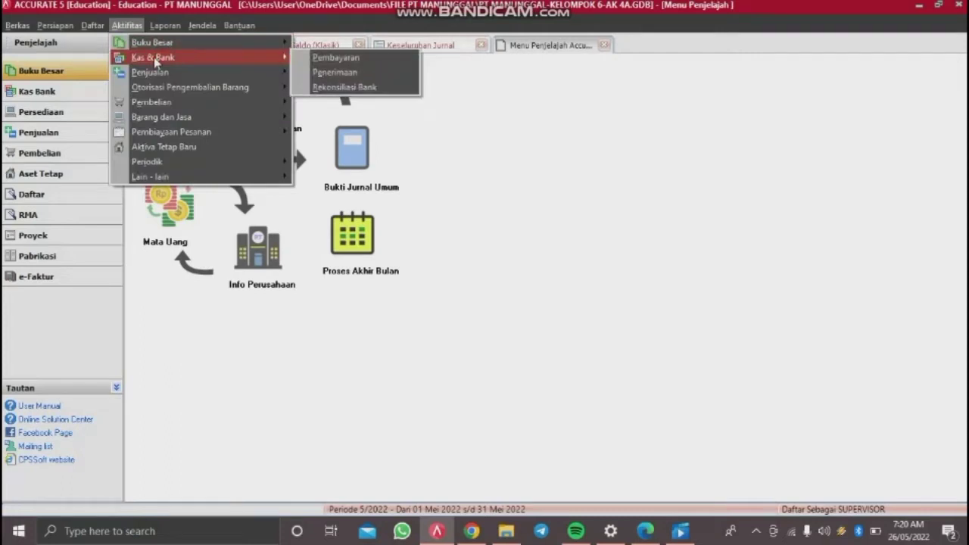
pyautogui.click(315, 60)
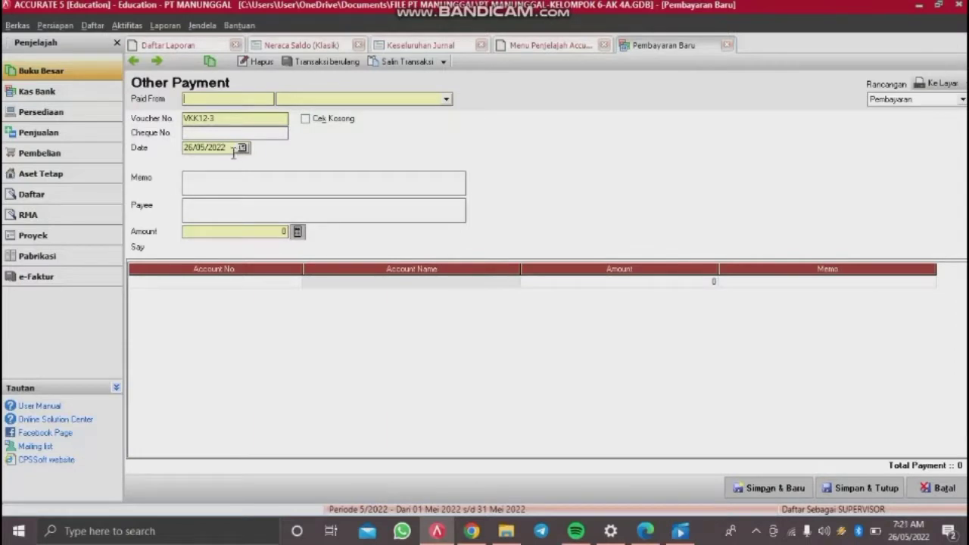
# Step: Pay from the Petty Cash account with payment date 07/12/2014
pyautogui.click(432, 100)
pyautogui.click(302, 134)
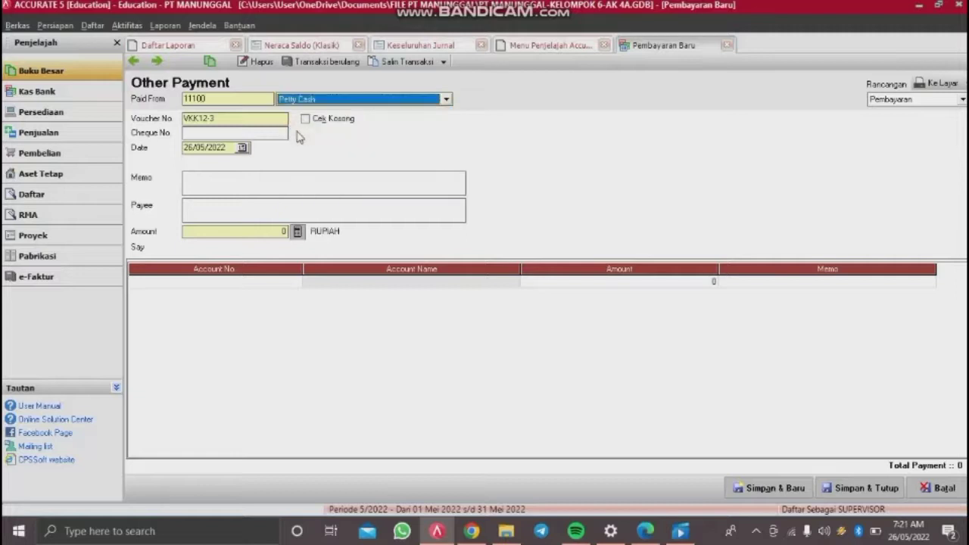
pyautogui.doubleClick(222, 147)
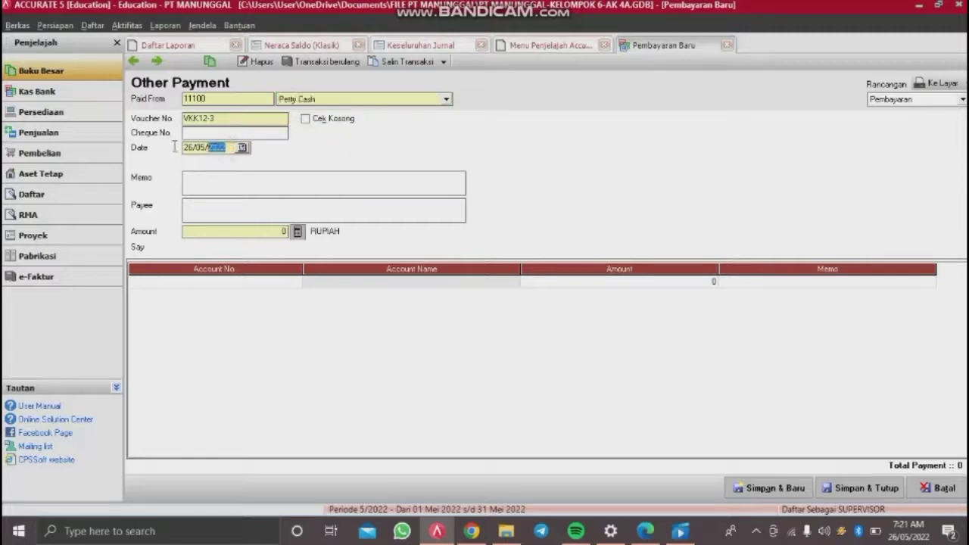
pyautogui.moveTo(174, 146); pyautogui.dragTo(97, 159)
pyautogui.press('BackSpace')
pyautogui.write('07/12/201')
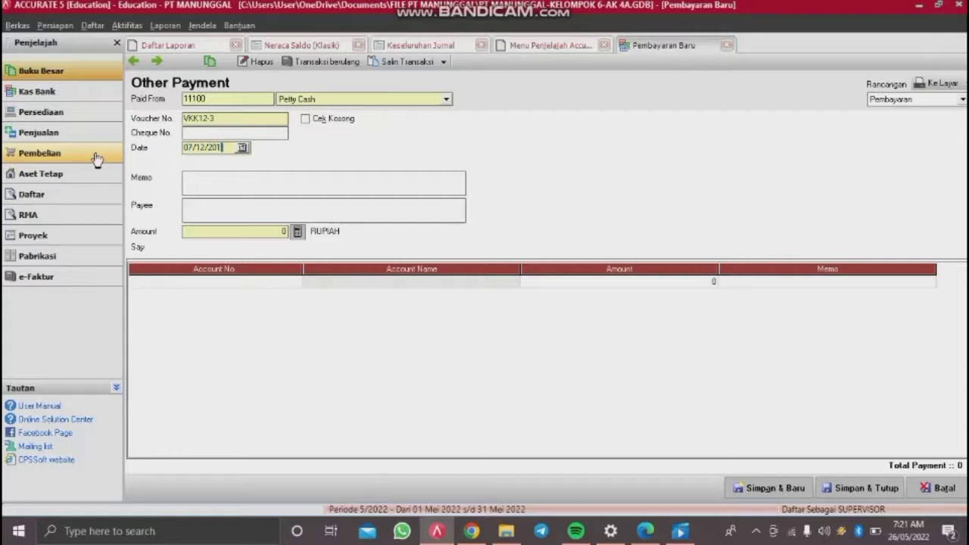
pyautogui.write('4')
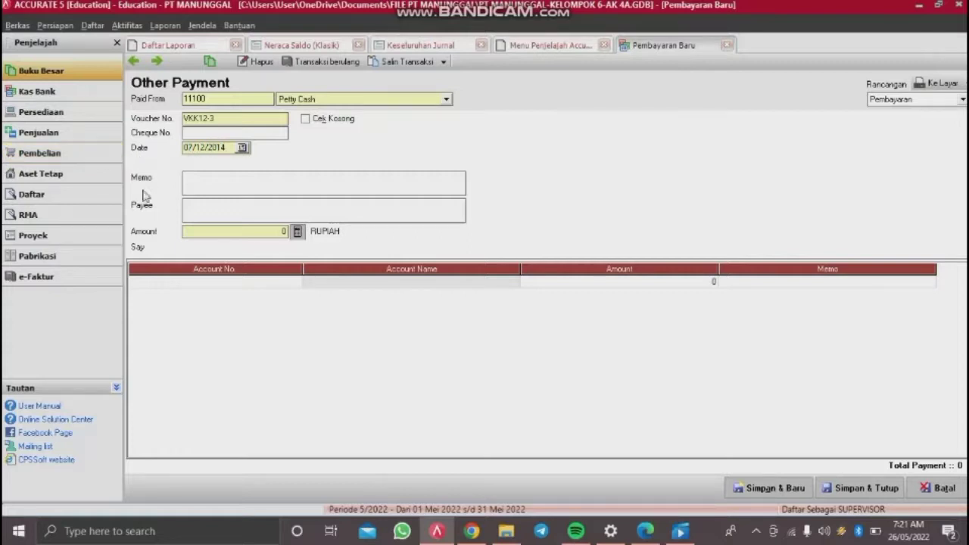
# Step: Enter memo 'Tagihan rekening listrik bulan november 2014' and payee PLN
pyautogui.click(204, 177)
pyautogui.write('tA')
pyautogui.write('agihan')
pyautogui.write(' rekening')
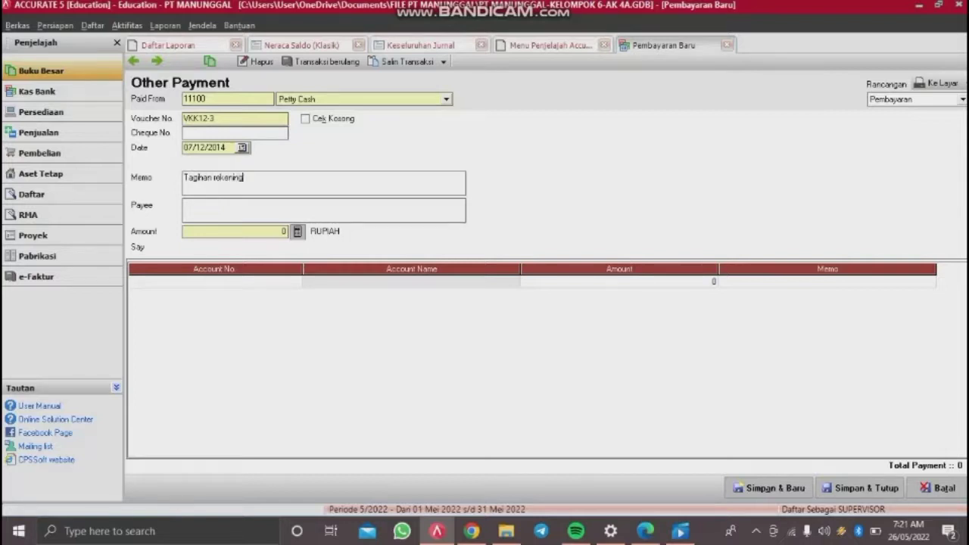
pyautogui.write(' listrik bulan november 2014')
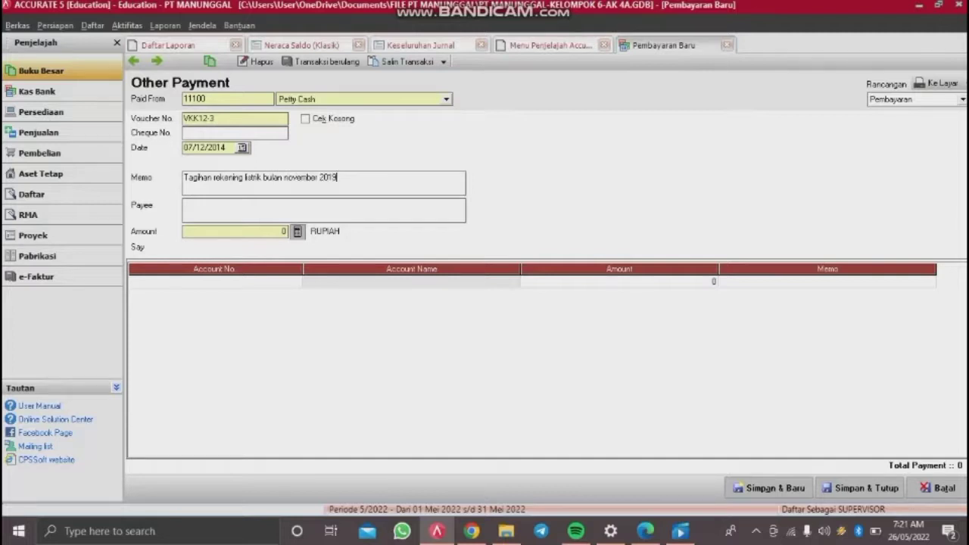
pyautogui.click(215, 203)
pyautogui.write('PLN')
pyautogui.click(321, 281)
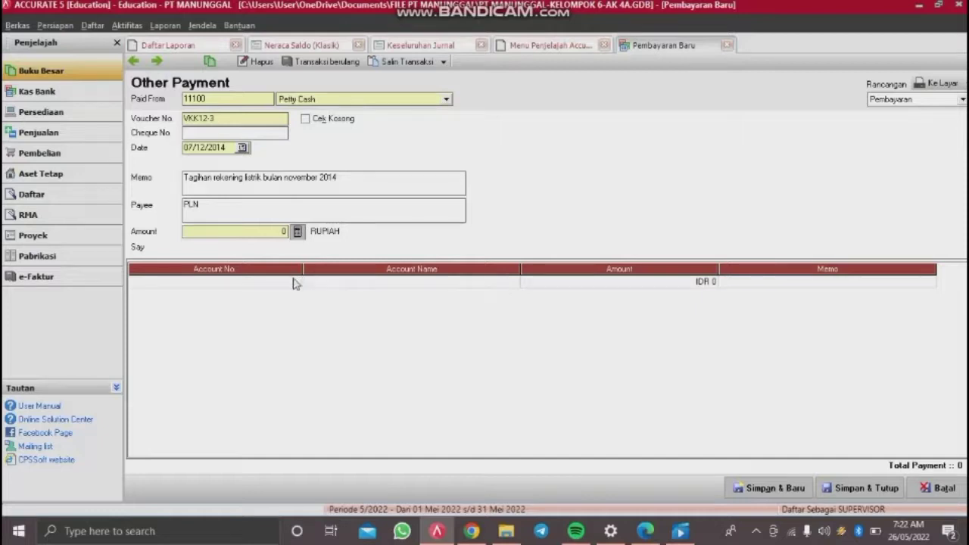
# Step: Charge the first payment line to account 21211 Accrued Expense
pyautogui.click(295, 283)
pyautogui.click(297, 282)
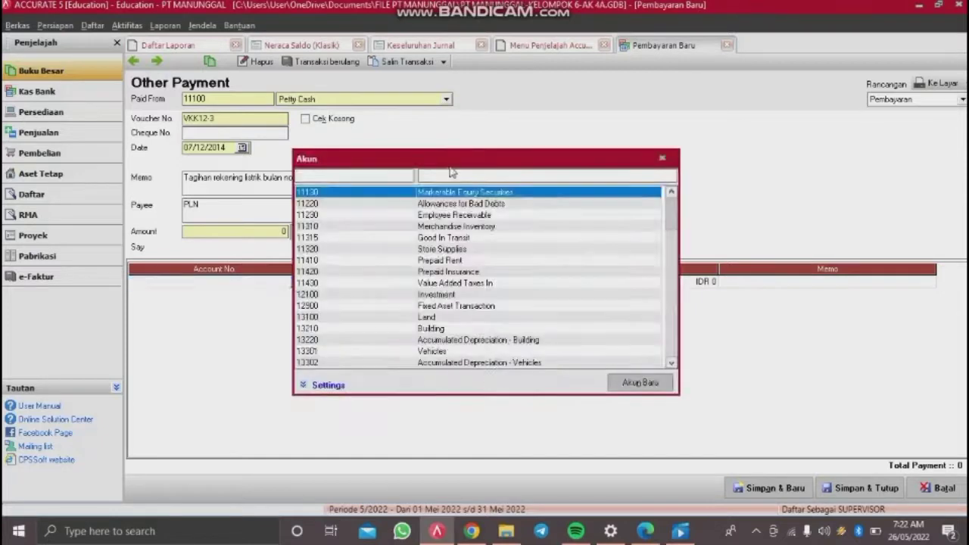
pyautogui.write('acor')
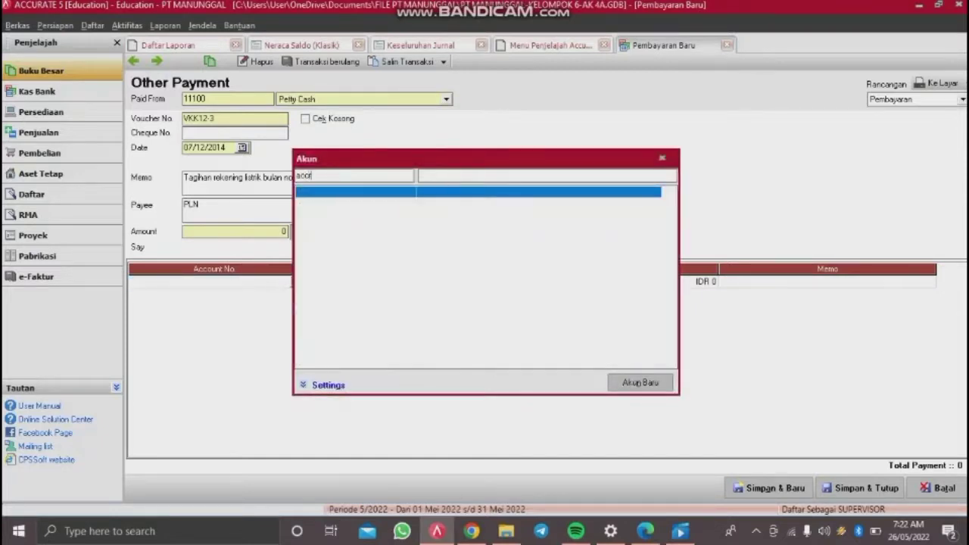
pyautogui.press('BackSpace')
pyautogui.press('BackSpace')
pyautogui.press('BackSpace')
pyautogui.press('BackSpace')
pyautogui.click(444, 178)
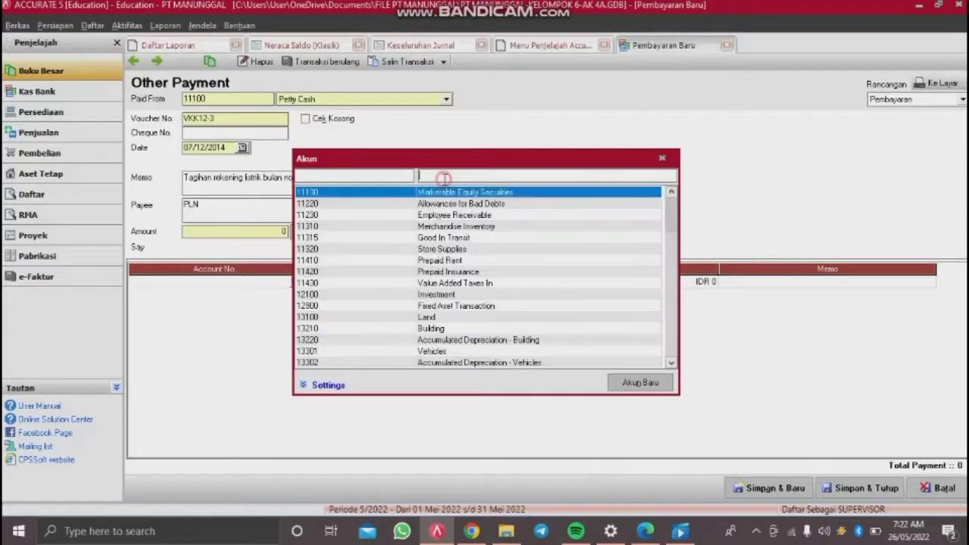
pyautogui.write('accru')
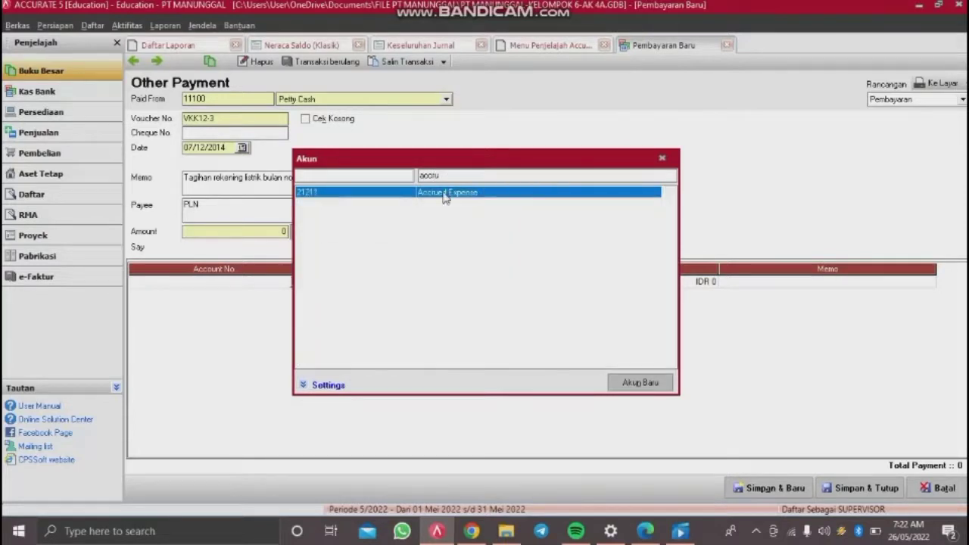
pyautogui.doubleClick(446, 194)
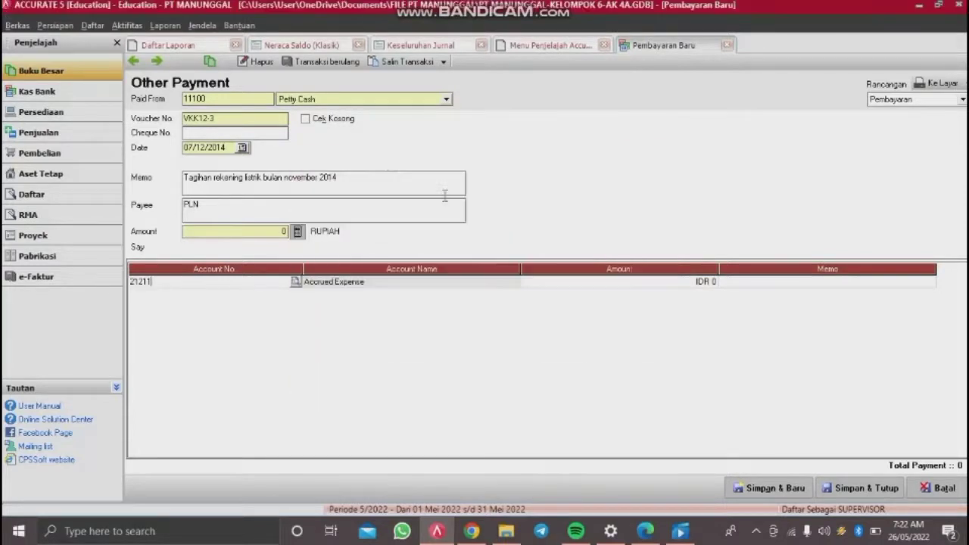
# Step: Enter 750,000 as the line amount, fill the payment amount, and save the payment
pyautogui.click(550, 285)
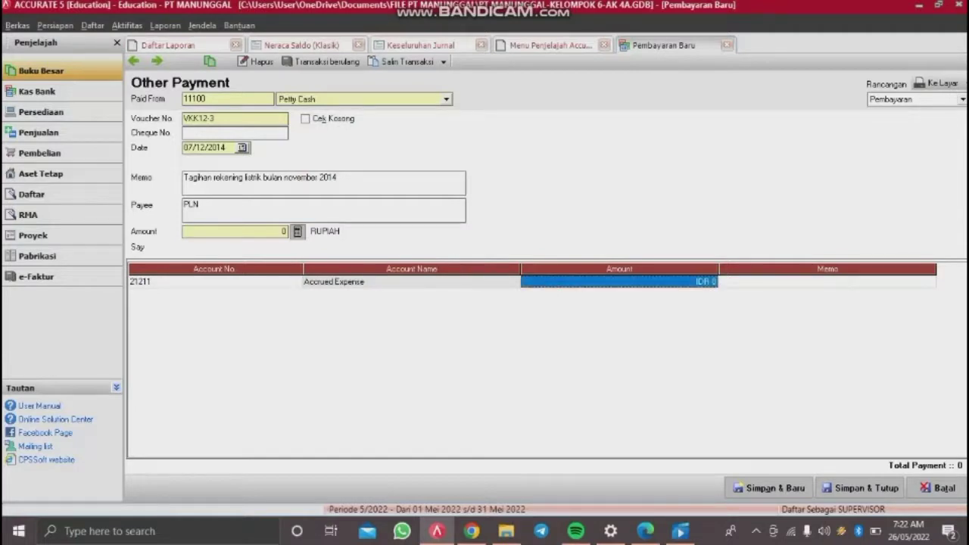
pyautogui.write('750000')
pyautogui.press('Tab')
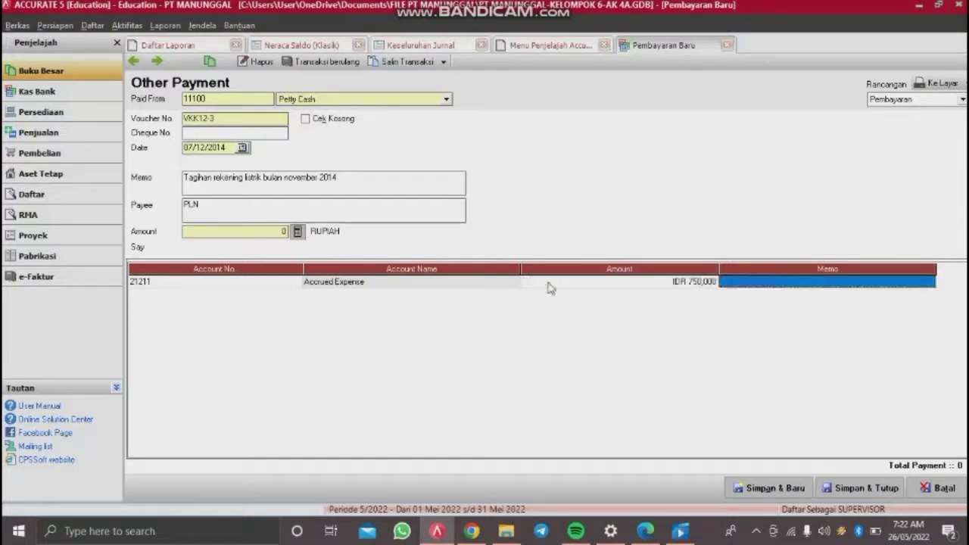
pyautogui.press('Tab')
pyautogui.press('Up')
pyautogui.press('Return')
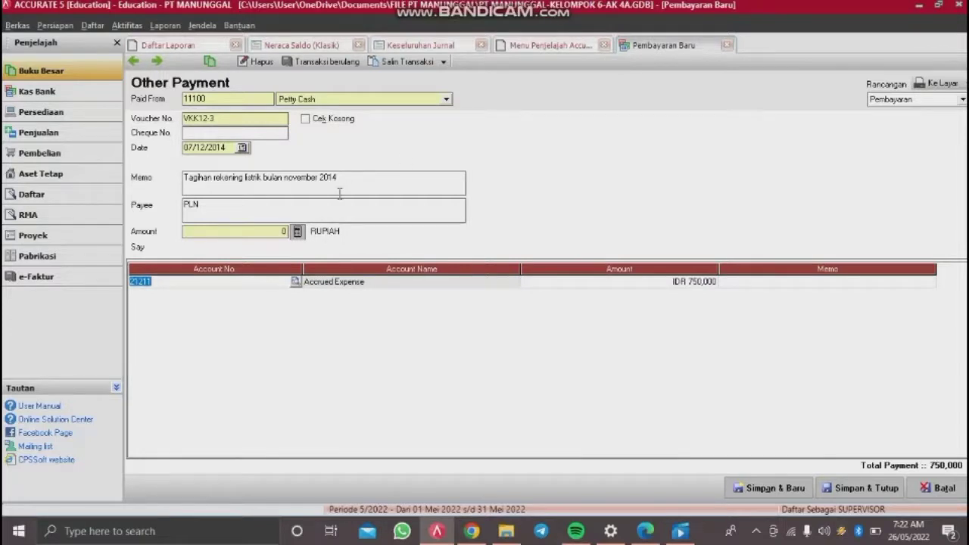
pyautogui.click(298, 231)
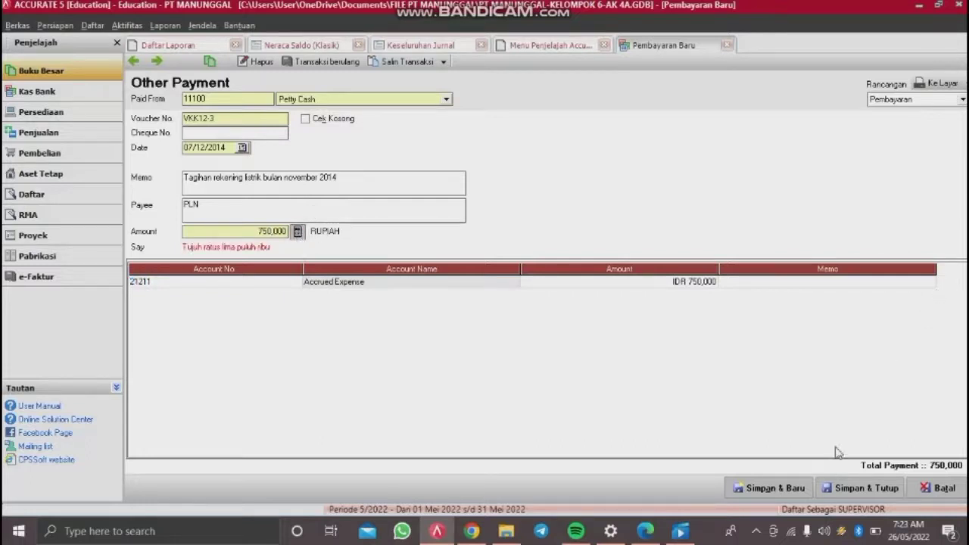
pyautogui.click(852, 488)
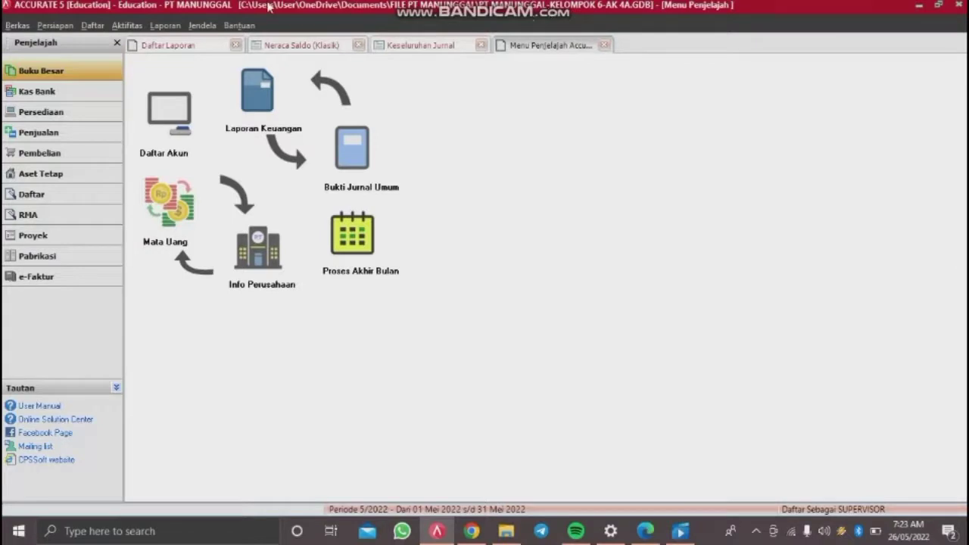
# Step: Start a new Petty Cash payment dated 08/12/2014
pyautogui.click(129, 26)
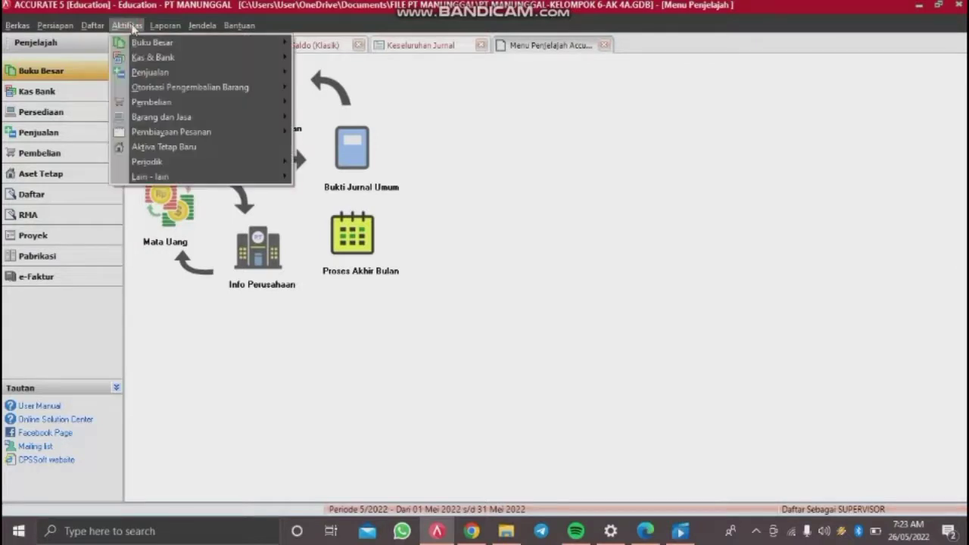
pyautogui.moveTo(254, 57)
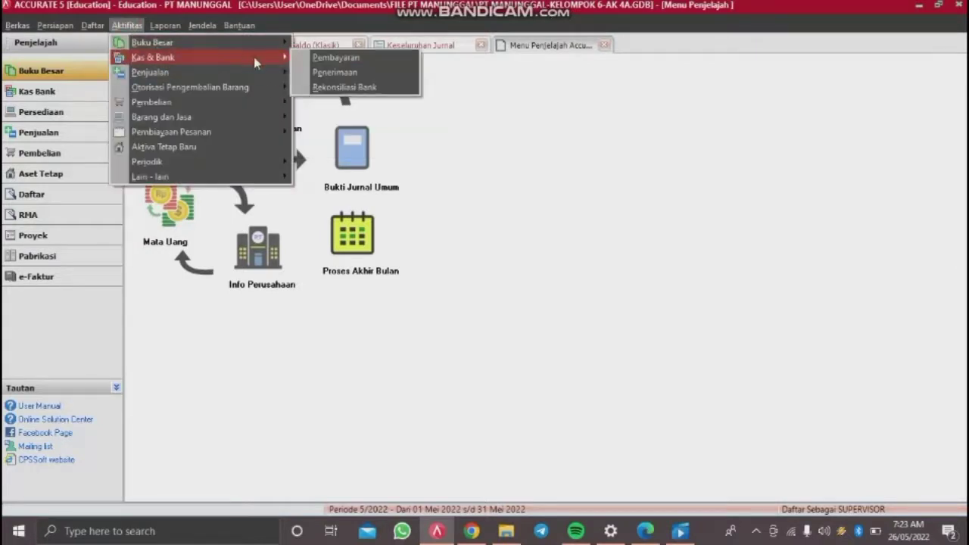
pyautogui.click(324, 59)
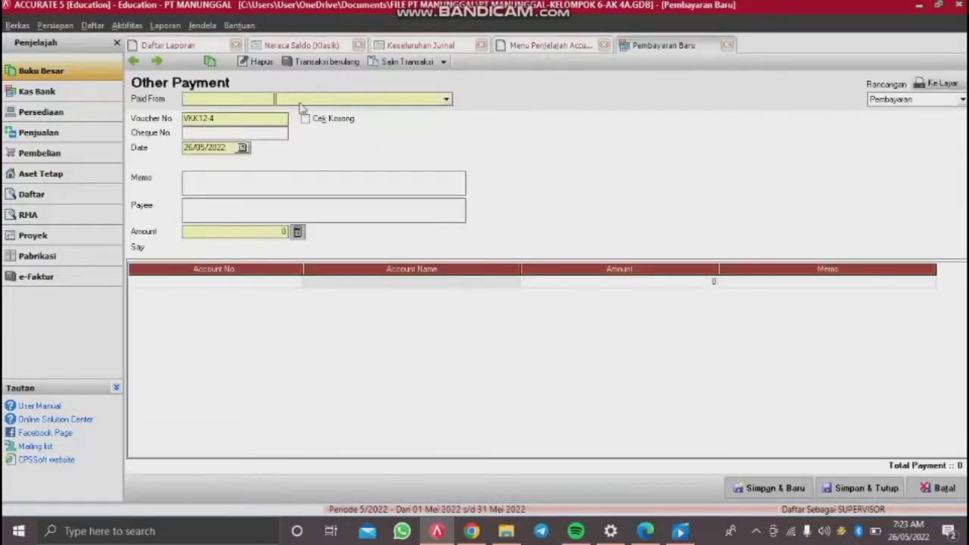
pyautogui.click(339, 98)
pyautogui.click(300, 134)
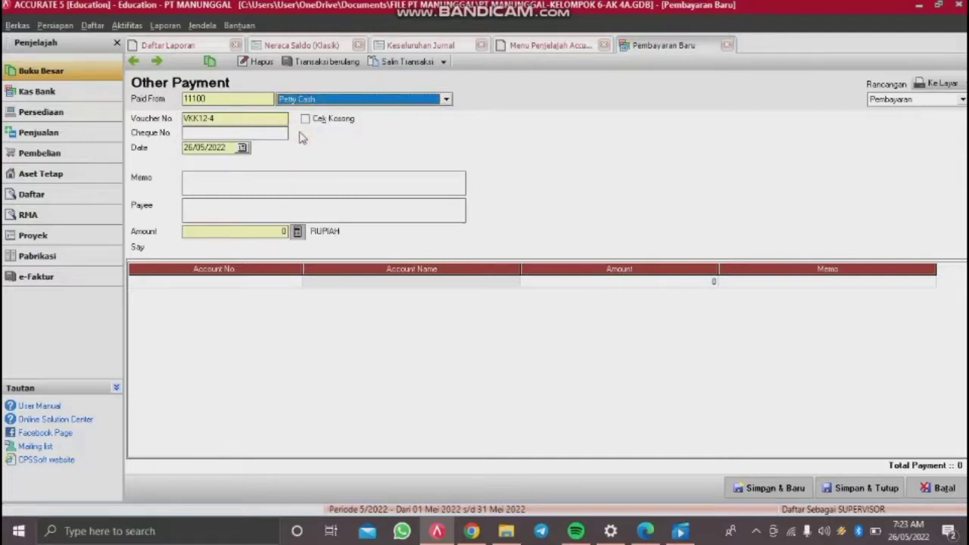
pyautogui.click(216, 148)
pyautogui.press('Delete')
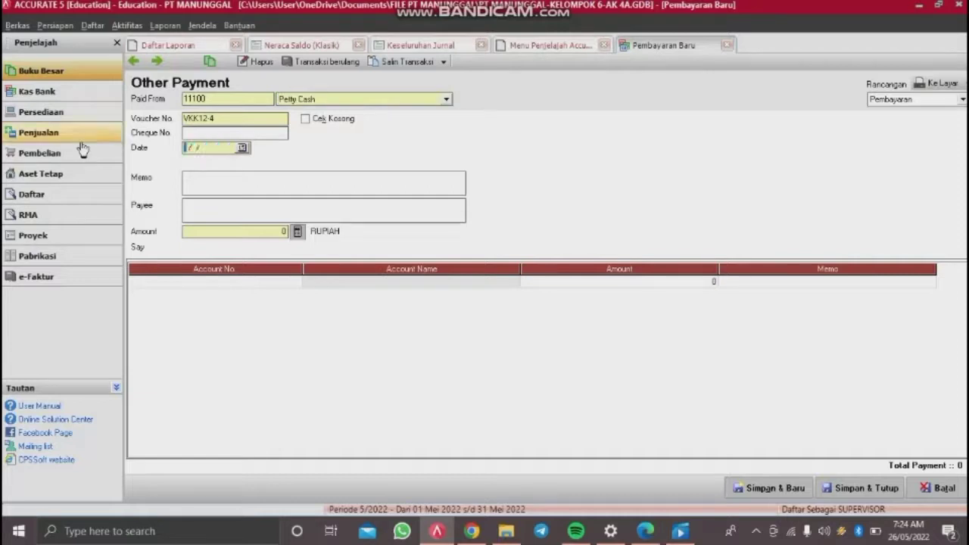
pyautogui.write('08/12/2014')
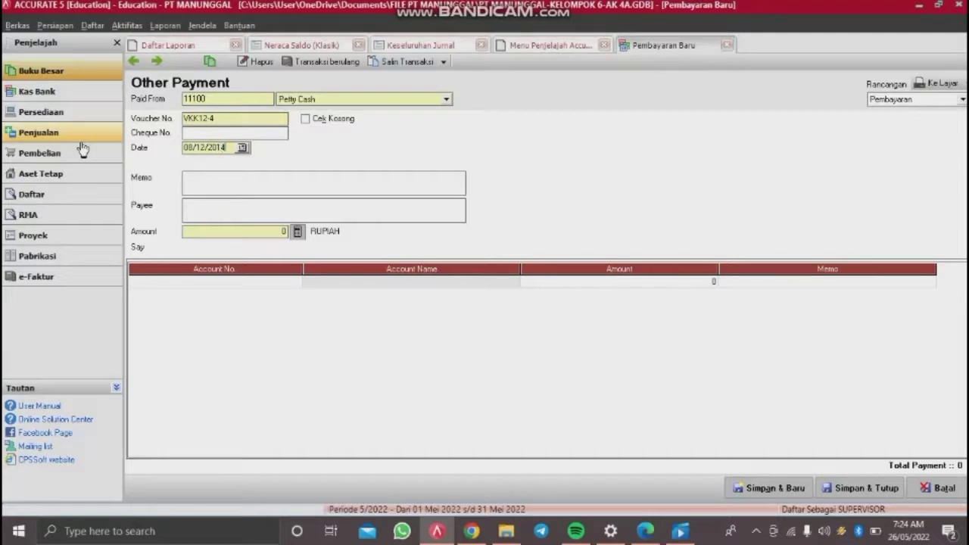
# Step: Enter memo 'Tagihan rekening PAM bulan november 2014' and payee 'PDAM Jl Bakaran Batu 4 Medan'
pyautogui.click(227, 187)
pyautogui.write('Tagihan rekening')
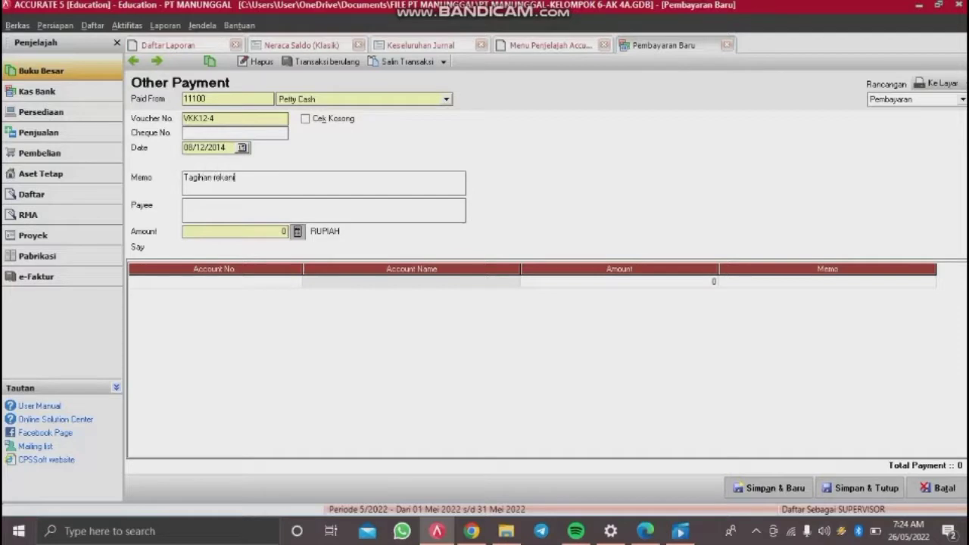
pyautogui.write(' PAM bulan n')
pyautogui.write('omvember 2014')
pyautogui.click(219, 210)
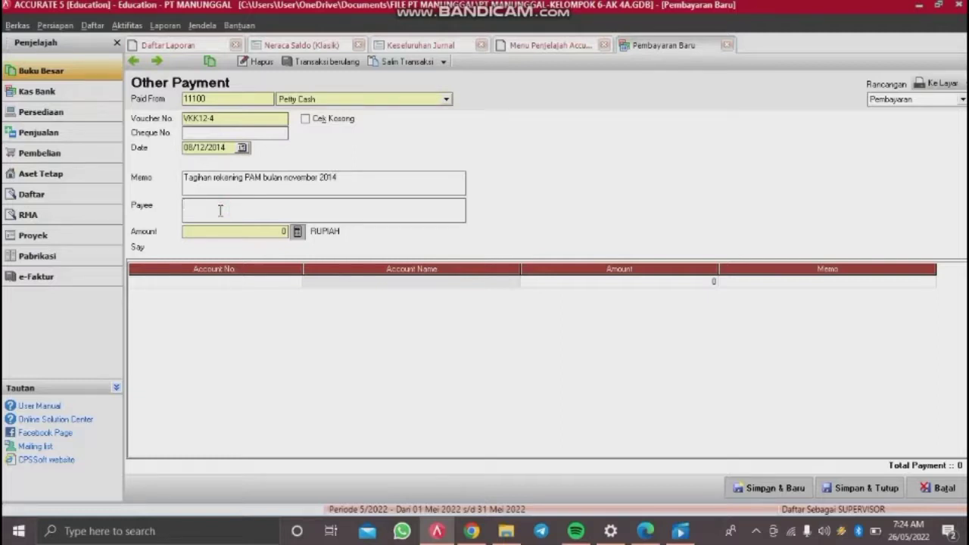
pyautogui.write('PDAM Jl Bakaran Batu 4 Medan')
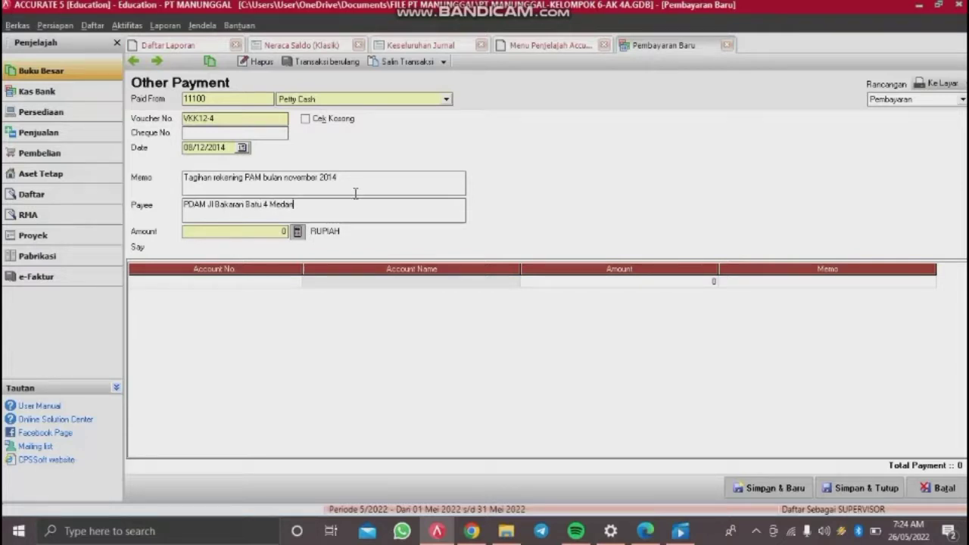
pyautogui.click(278, 283)
# Step: Choose 21211 Accrued Expense as the payment line's account
pyautogui.doubleClick(280, 281)
pyautogui.click(476, 178)
pyautogui.write('accru')
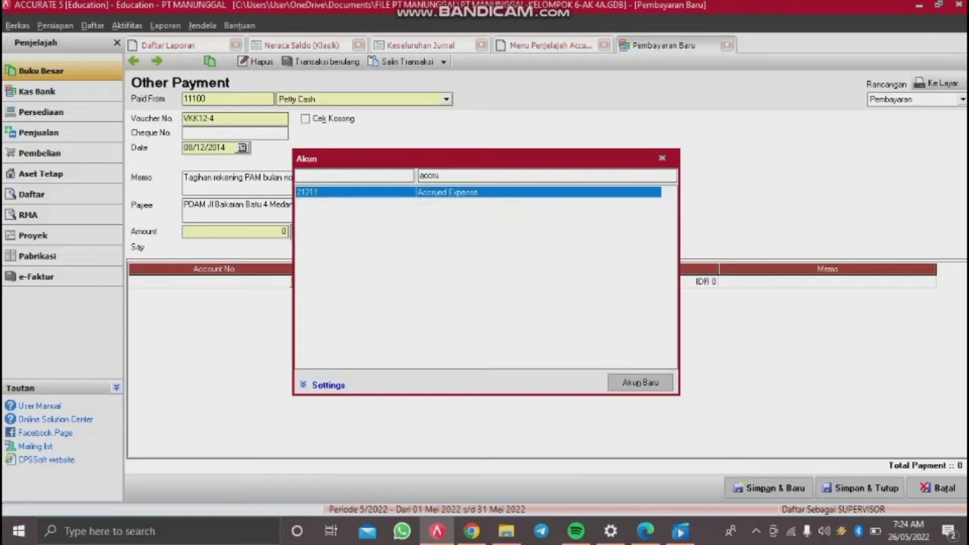
pyautogui.doubleClick(471, 194)
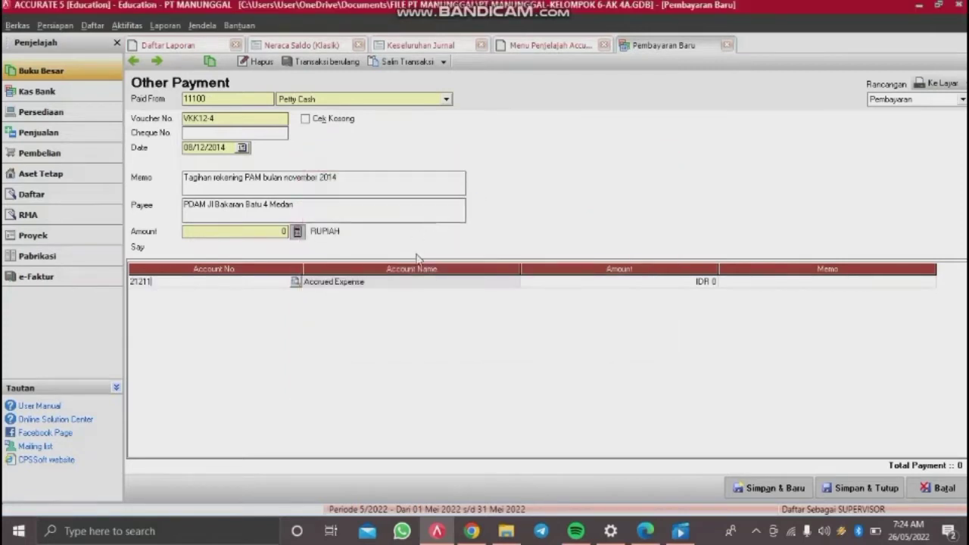
# Step: Set the line amount to 475,000 and save the payment
pyautogui.click(552, 284)
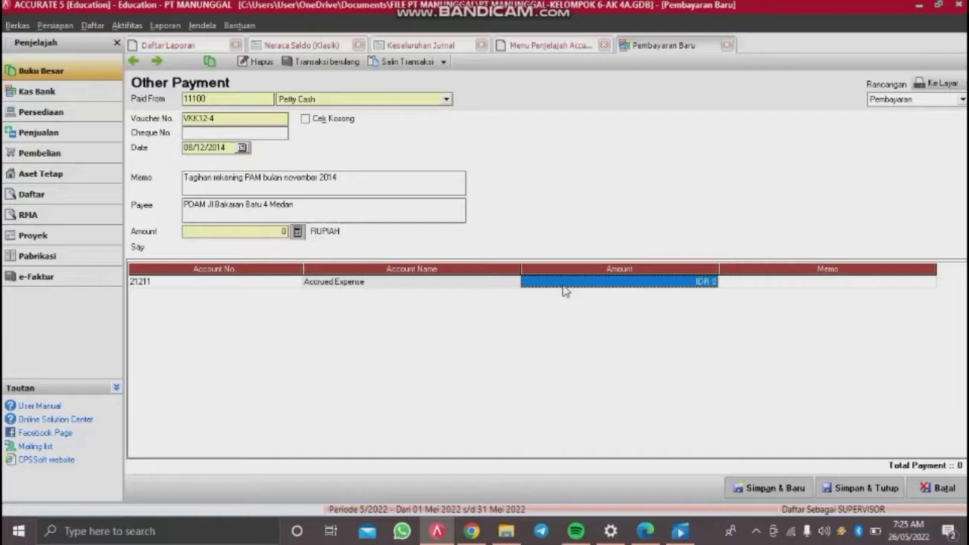
pyautogui.click(564, 286)
pyautogui.write('0475')
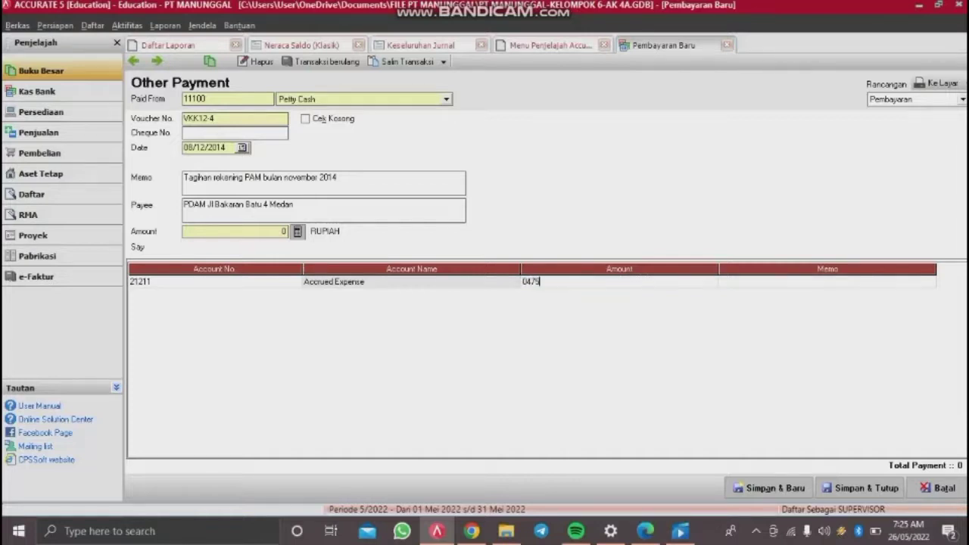
pyautogui.press('BackSpace')
pyautogui.press('BackSpace')
pyautogui.press('BackSpace')
pyautogui.press('BackSpace')
pyautogui.write('475000')
pyautogui.press('Return')
pyautogui.press('Return')
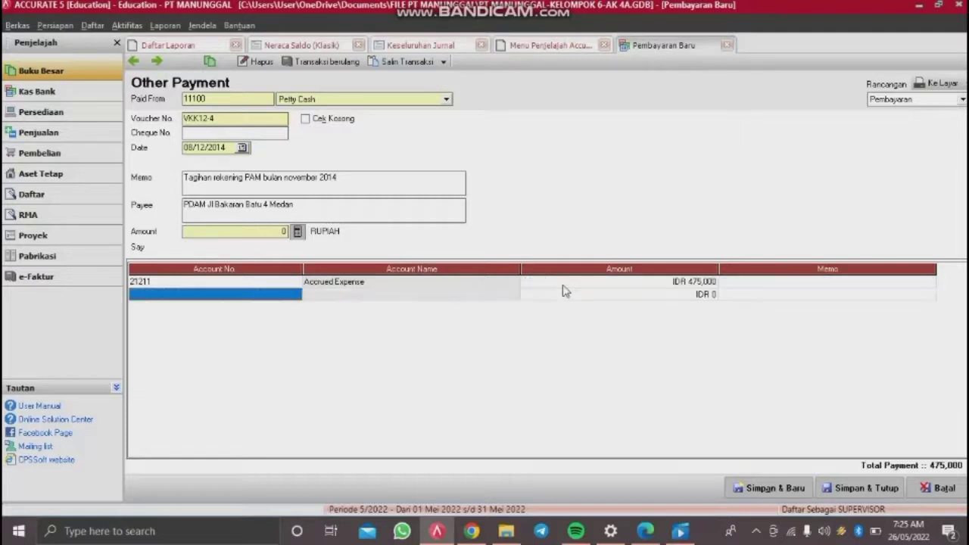
pyautogui.press('Up')
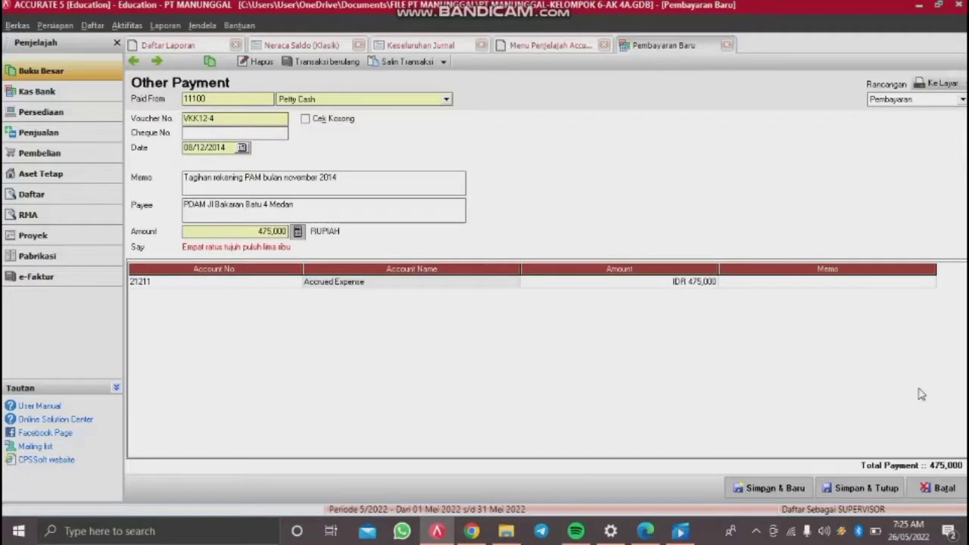
pyautogui.click(881, 489)
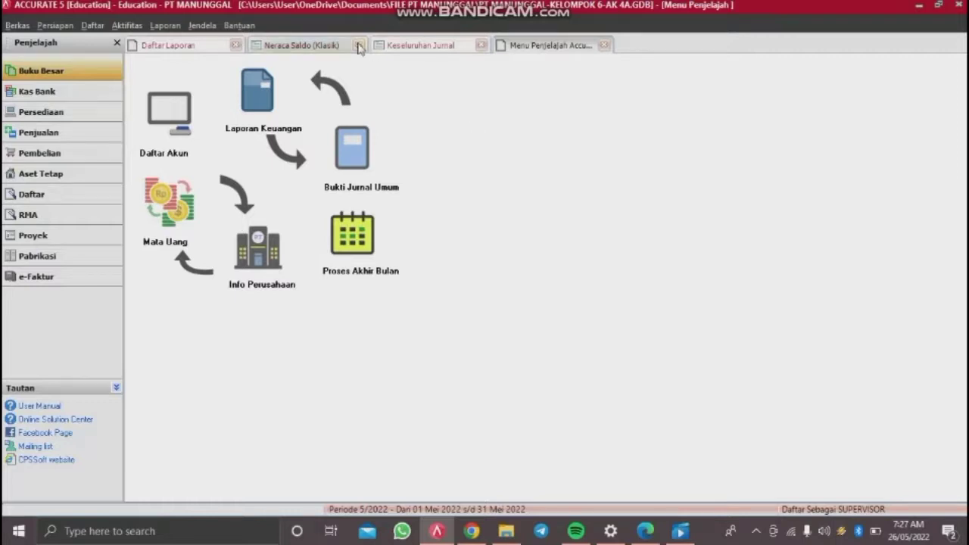
# Step: Start a new sales invoice for customer Toko Serasi with PO No. 010
pyautogui.click(141, 28)
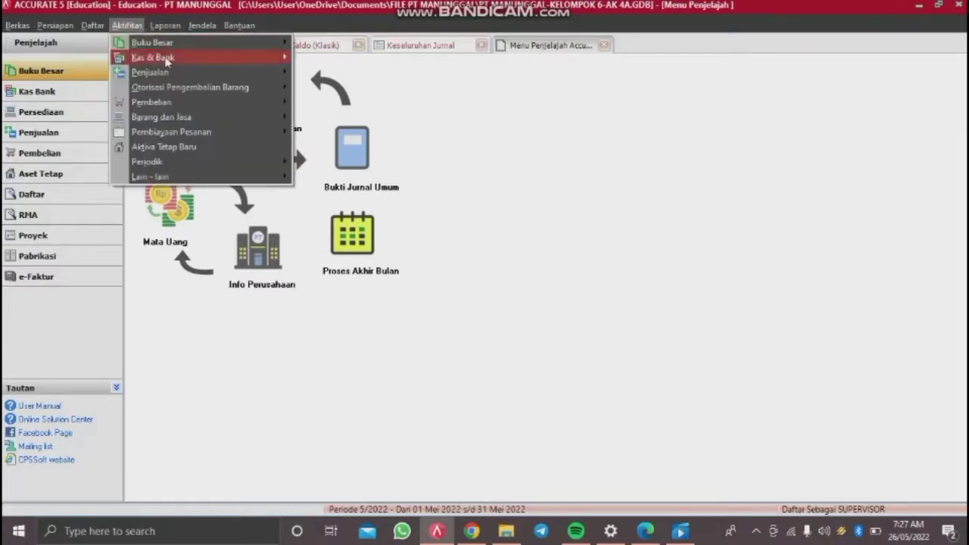
pyautogui.moveTo(173, 74)
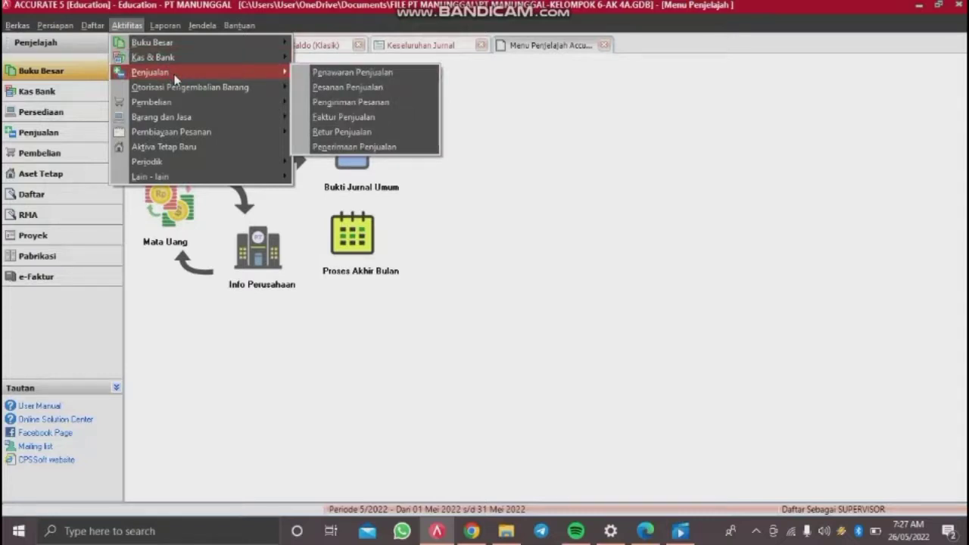
pyautogui.click(344, 119)
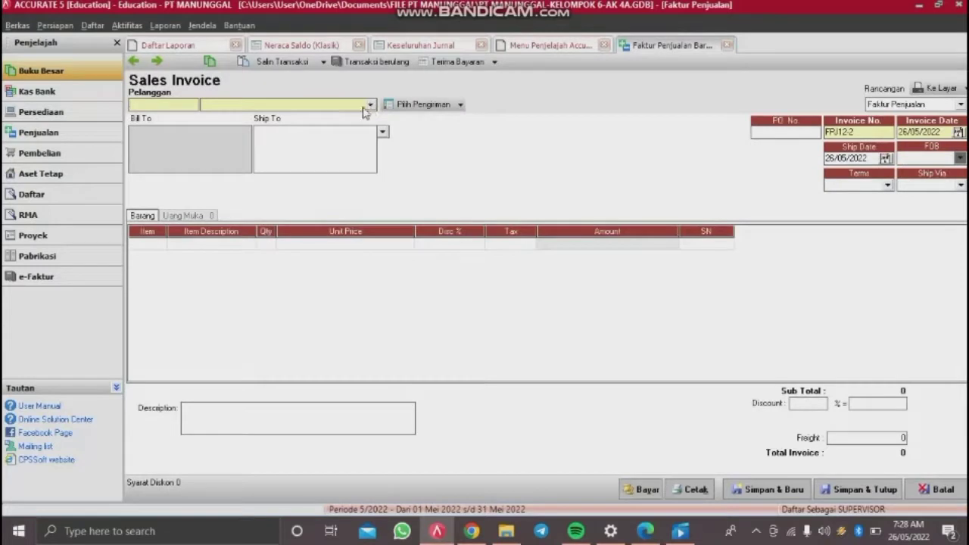
pyautogui.click(369, 106)
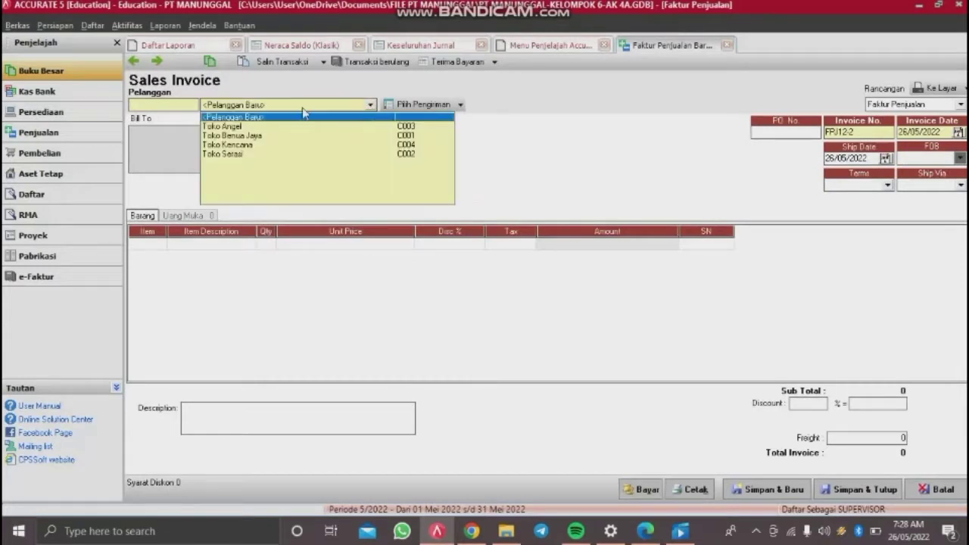
pyautogui.click(232, 156)
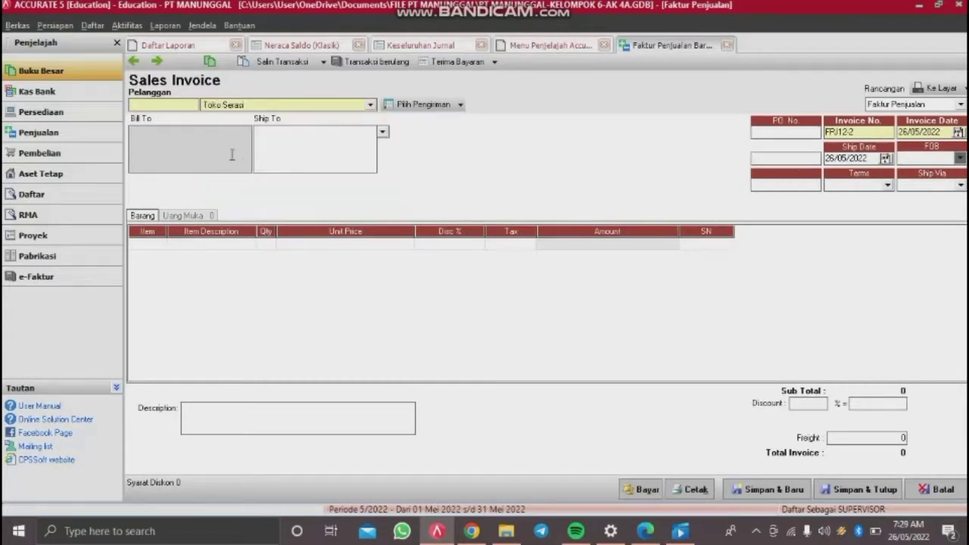
pyautogui.click(800, 132)
pyautogui.write('010')
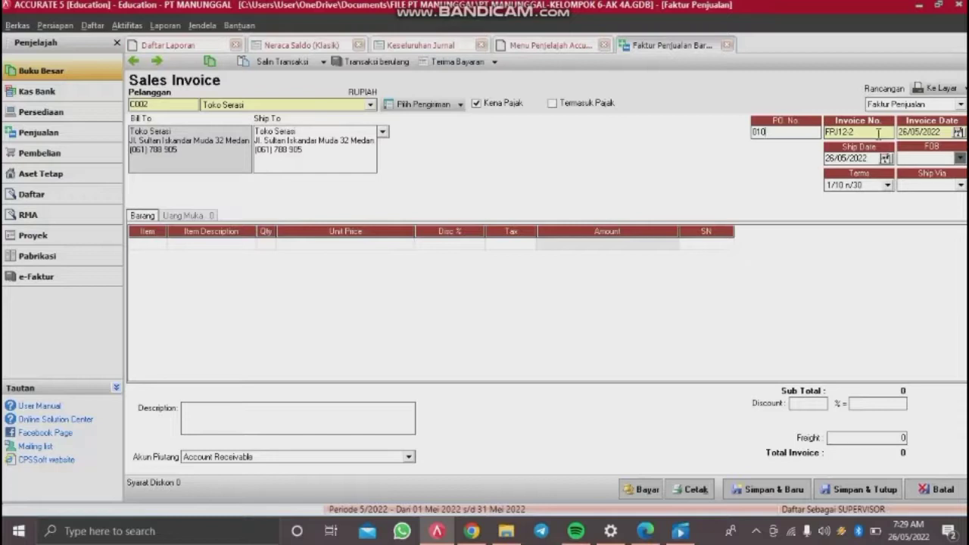
# Step: Set invoice date 09/12/2014, ship date 08/12/2014, and FOB Shipping Point
pyautogui.click(933, 133)
pyautogui.write('09/12/2014')
pyautogui.moveTo(877, 159); pyautogui.dragTo(787, 166)
pyautogui.write('08/')
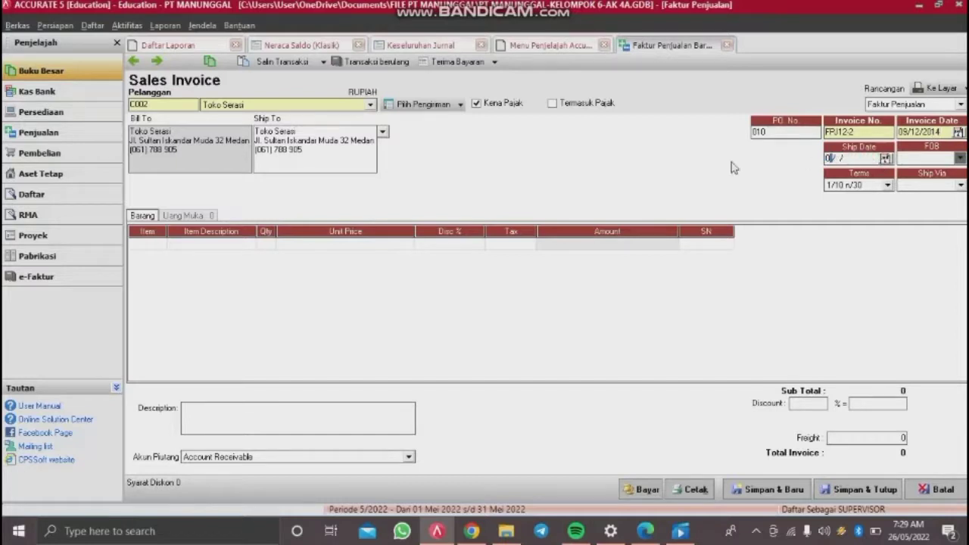
pyautogui.write('12/2014')
pyautogui.click(928, 159)
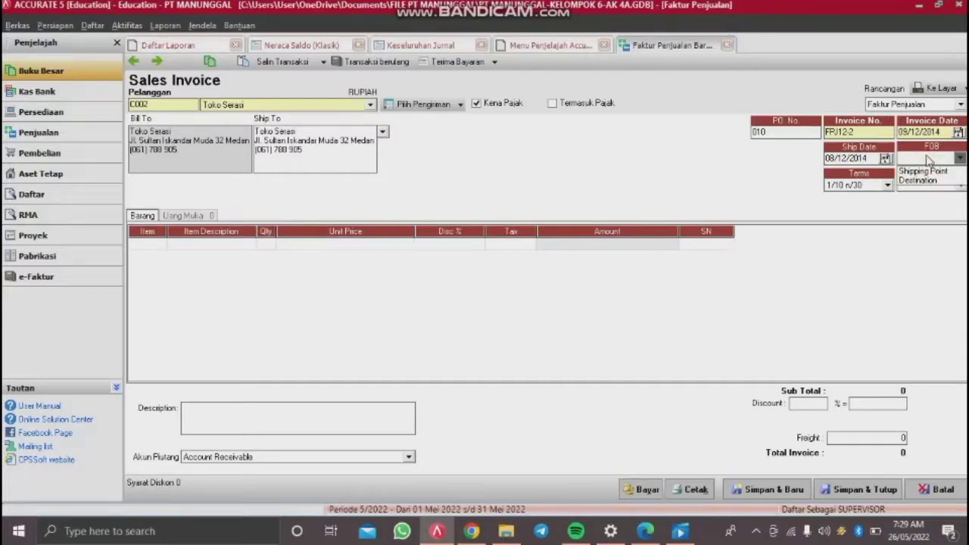
pyautogui.click(912, 174)
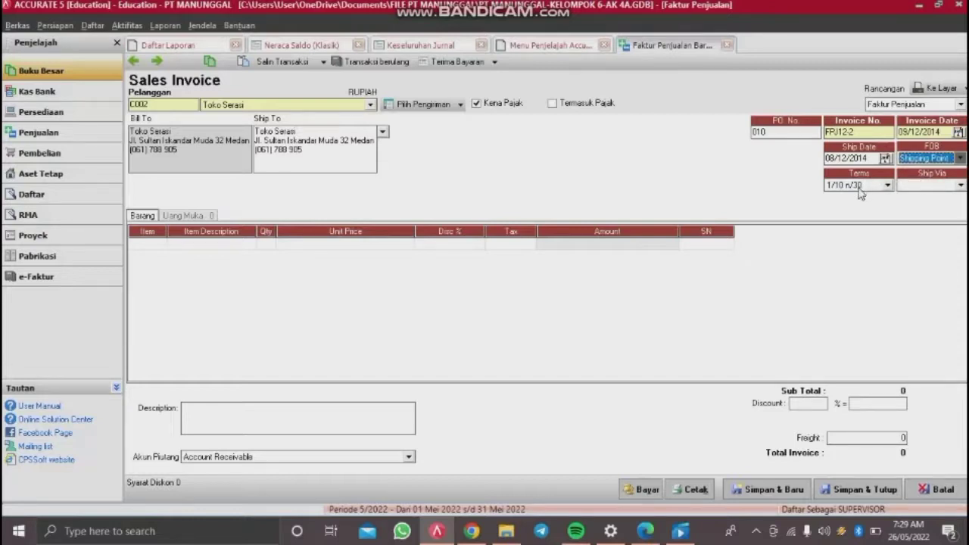
# Step: Bring up the item list for the invoice's first line
pyautogui.click(335, 249)
pyautogui.click(254, 246)
pyautogui.click(254, 246)
pyautogui.click(139, 249)
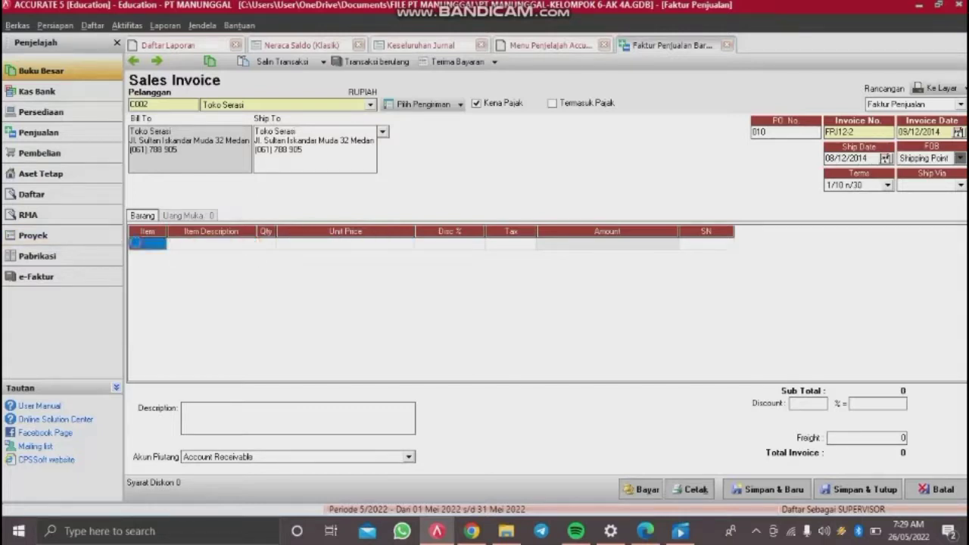
pyautogui.click(160, 244)
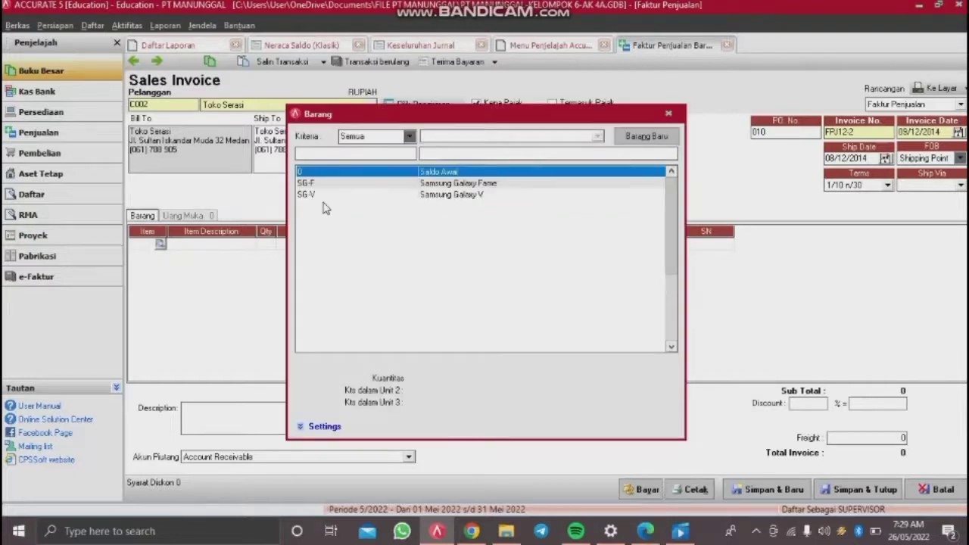
# Step: Add 8 Samsung Galaxy Fame at 800,000 each as the first line
pyautogui.doubleClick(438, 183)
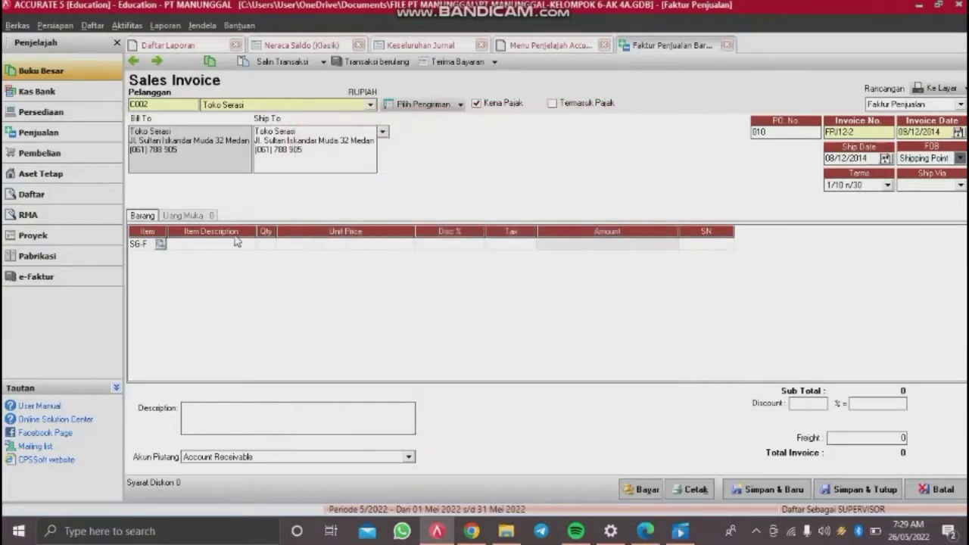
pyautogui.click(270, 245)
pyautogui.write('8')
pyautogui.press('Tab')
pyautogui.write('800')
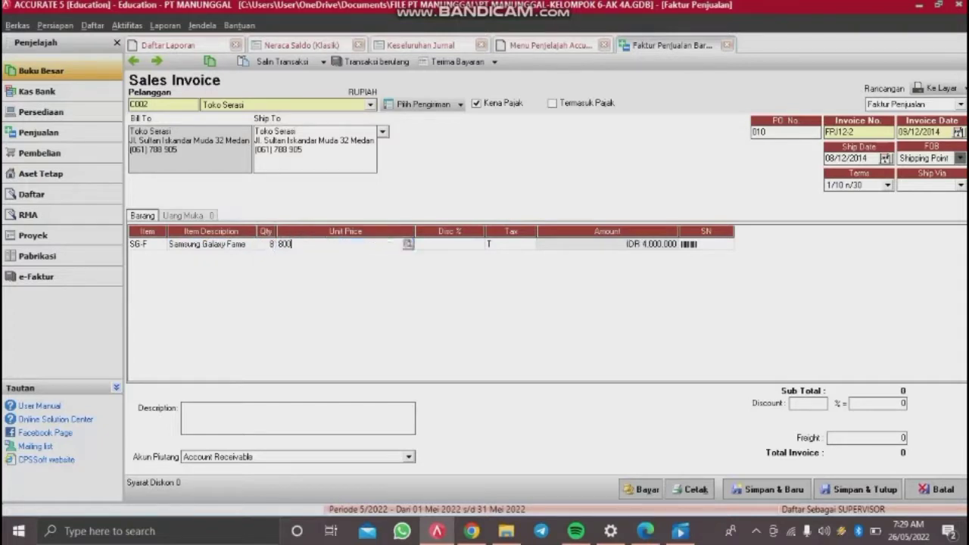
pyautogui.write('000')
pyautogui.press('Tab')
pyautogui.press('Tab')
pyautogui.press('Tab')
pyautogui.press('Tab')
pyautogui.press('Tab')
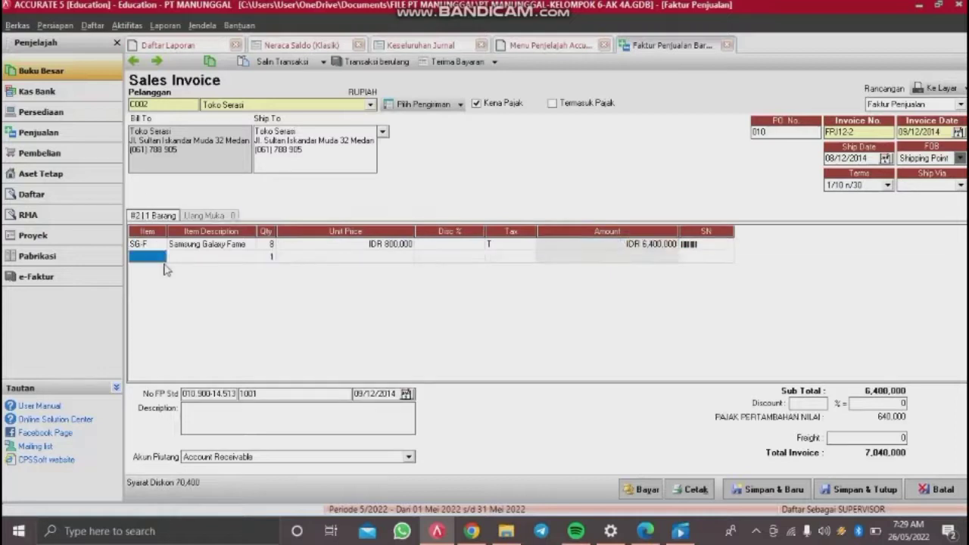
# Step: Add 8 Samsung Galaxy V on the second line and drop the empty third line
pyautogui.click(164, 257)
pyautogui.click(162, 258)
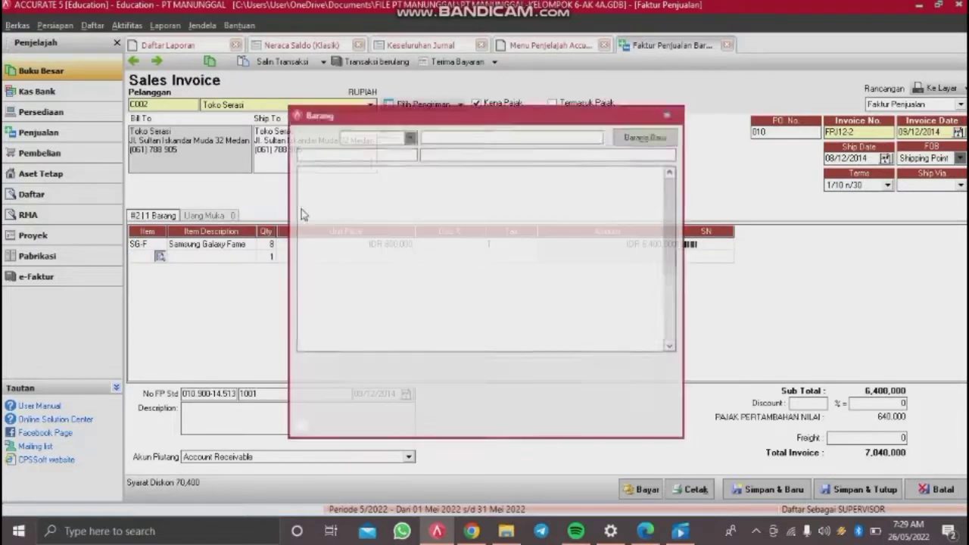
pyautogui.click(465, 194)
pyautogui.doubleClick(466, 194)
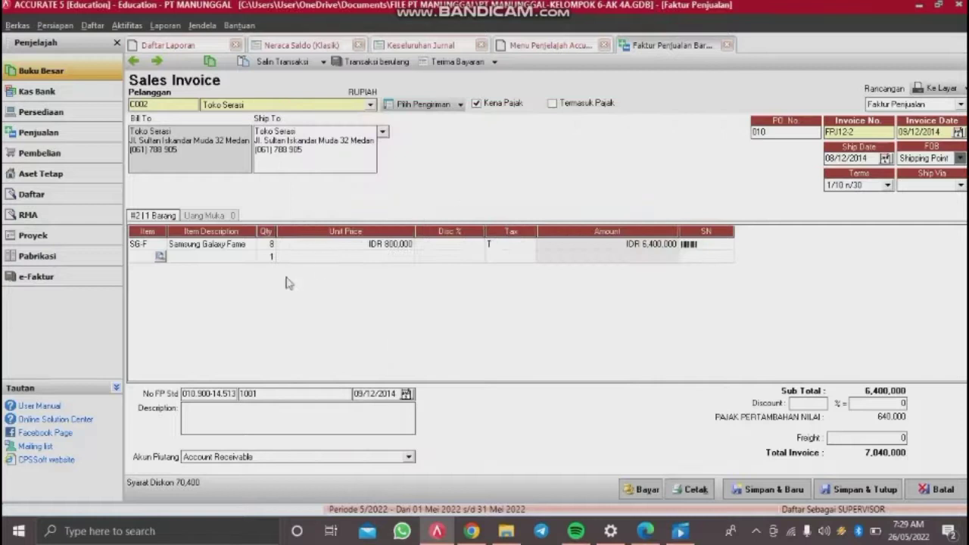
pyautogui.click(270, 257)
pyautogui.write('8')
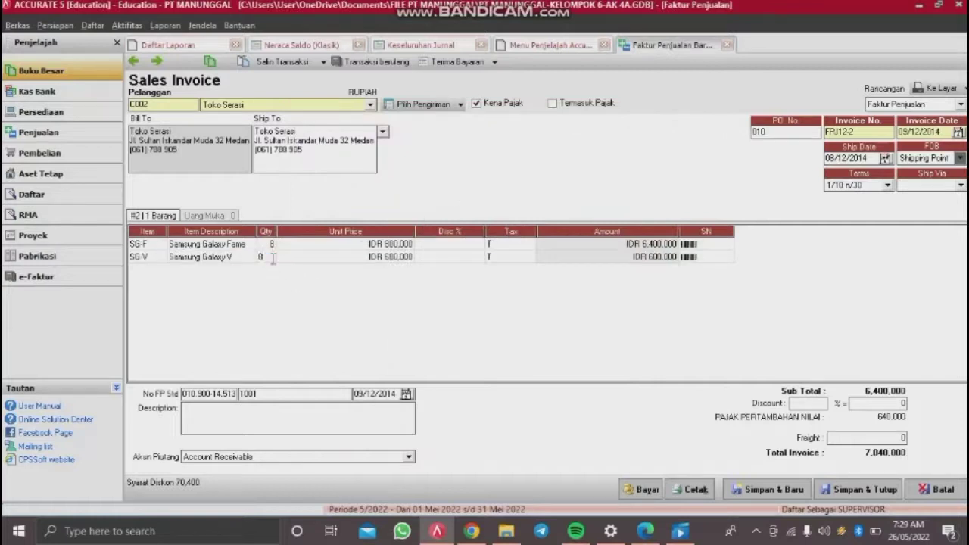
pyautogui.press('Tab')
pyautogui.press('Tab')
pyautogui.press('Tab')
pyautogui.press('Tab')
pyautogui.press('Tab')
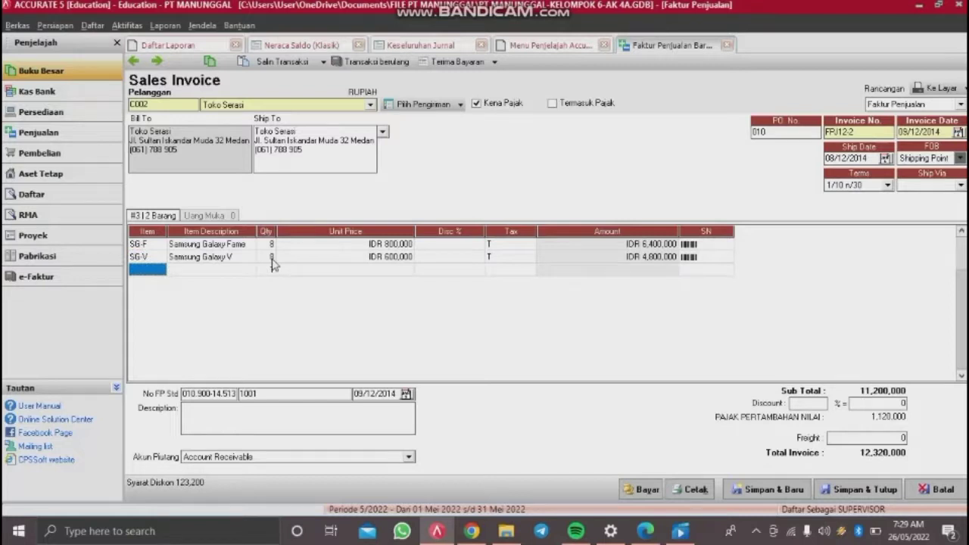
pyautogui.press('Up')
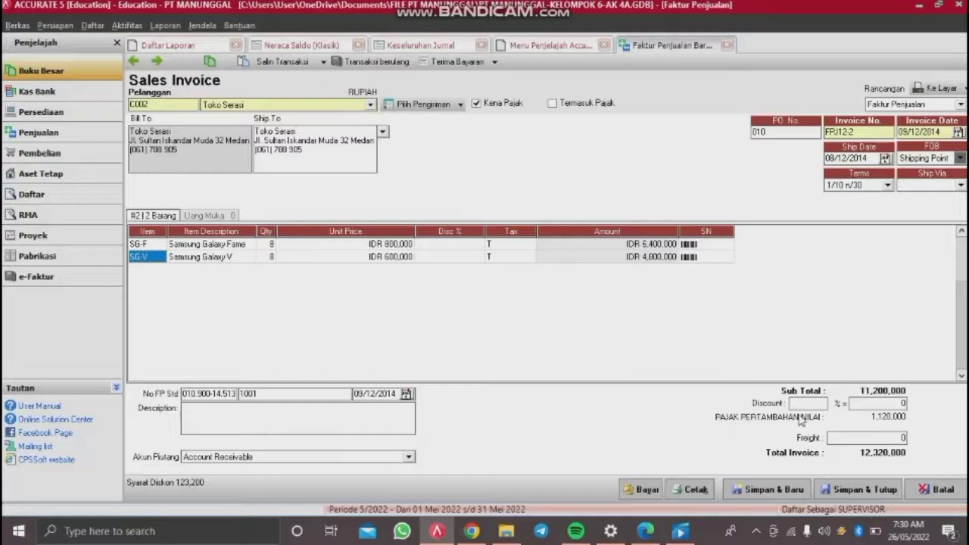
# Step: Set the freight charge to 150,000
pyautogui.click(873, 438)
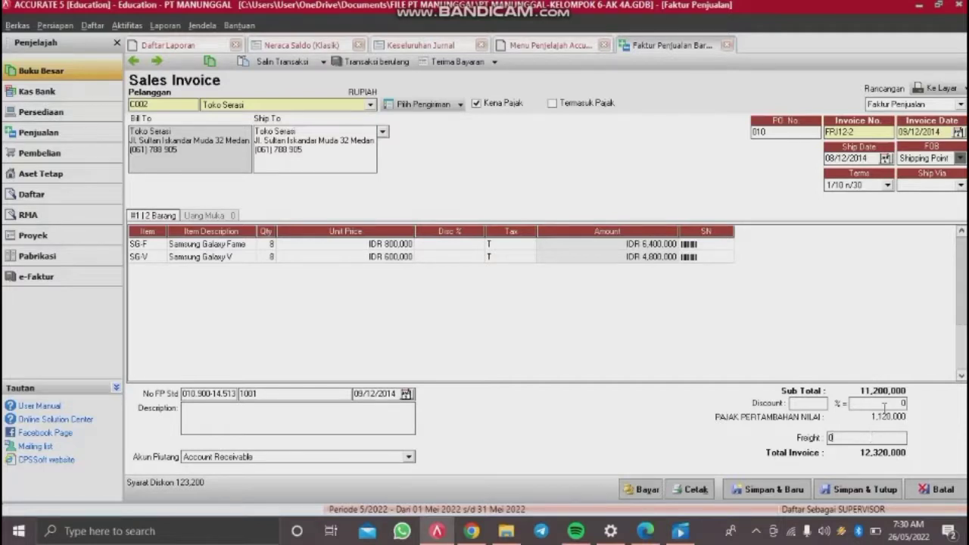
pyautogui.press('BackSpace')
pyautogui.press('Tab')
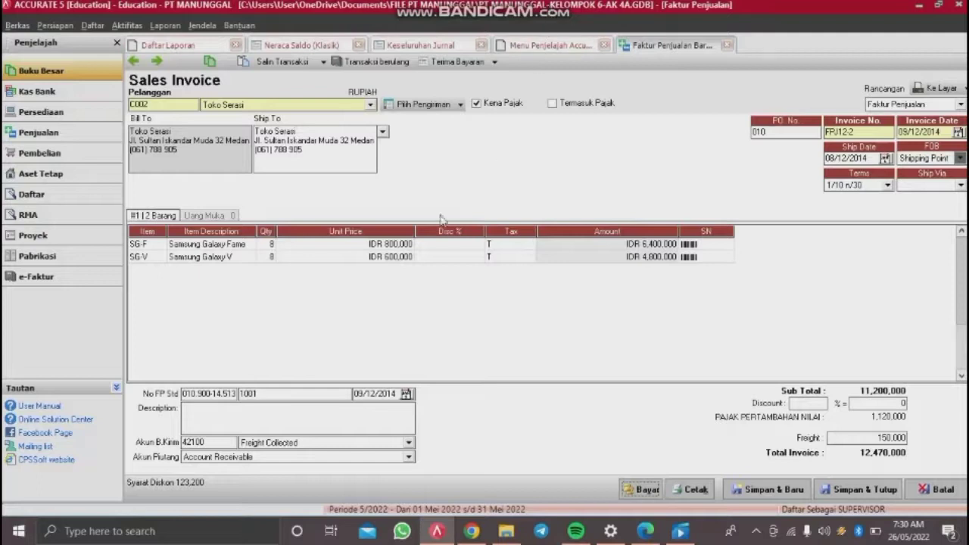
# Step: Change the Samsung Galaxy V unit price to 900,000 and remove the extra blank row
pyautogui.click(394, 258)
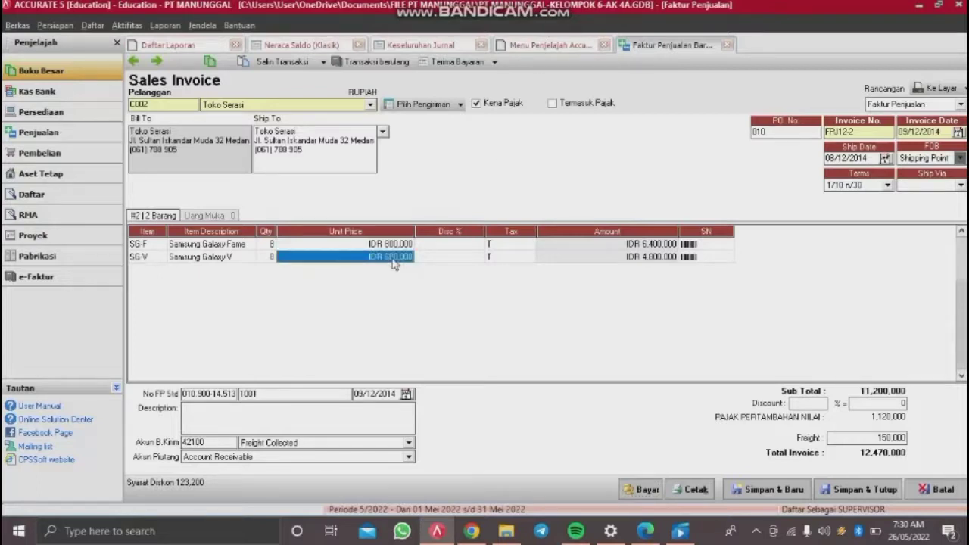
pyautogui.click(393, 258)
pyautogui.write('90')
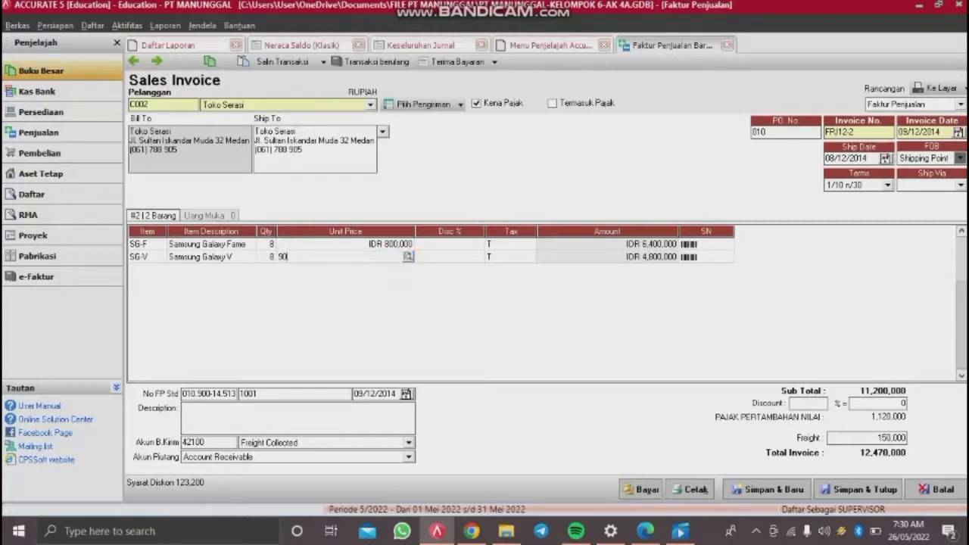
pyautogui.write('0.000')
pyautogui.press('Return')
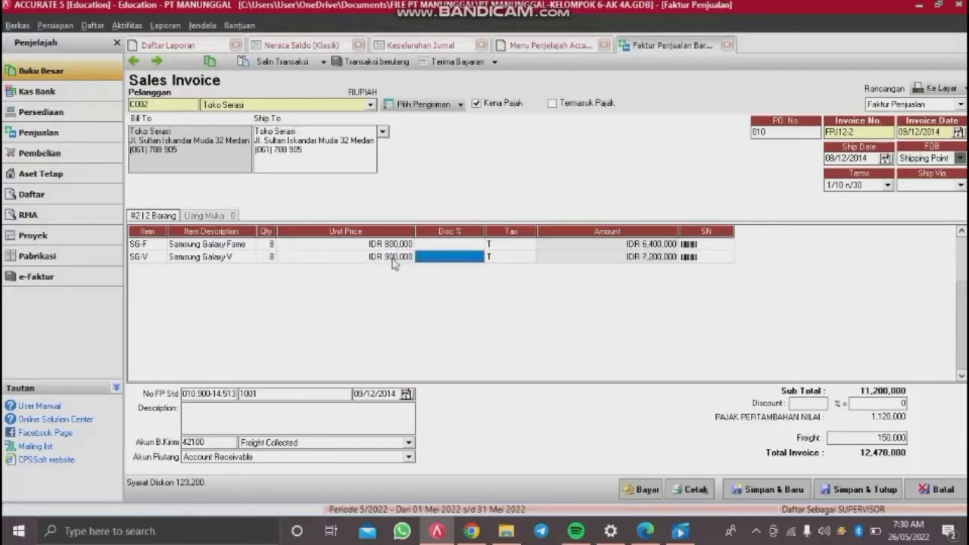
pyautogui.press('Return')
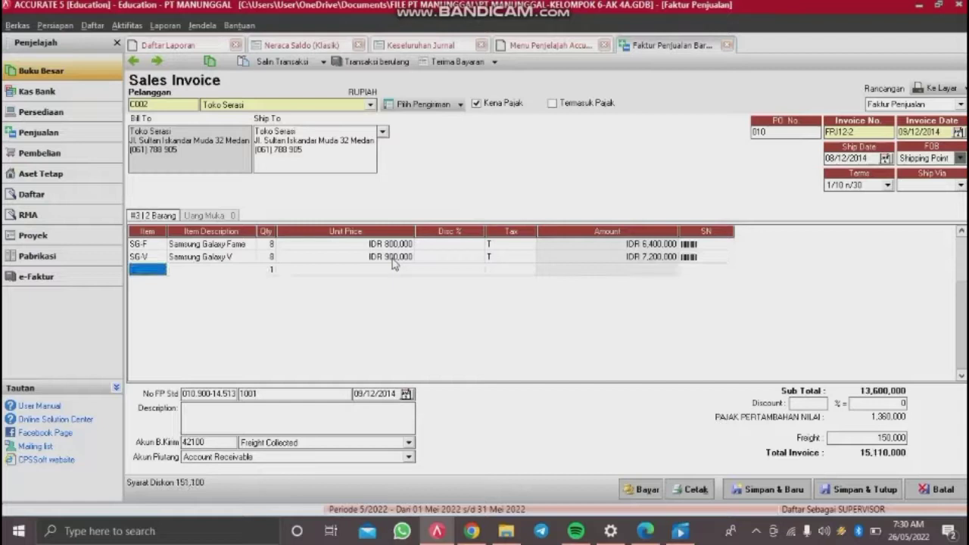
pyautogui.press('Up')
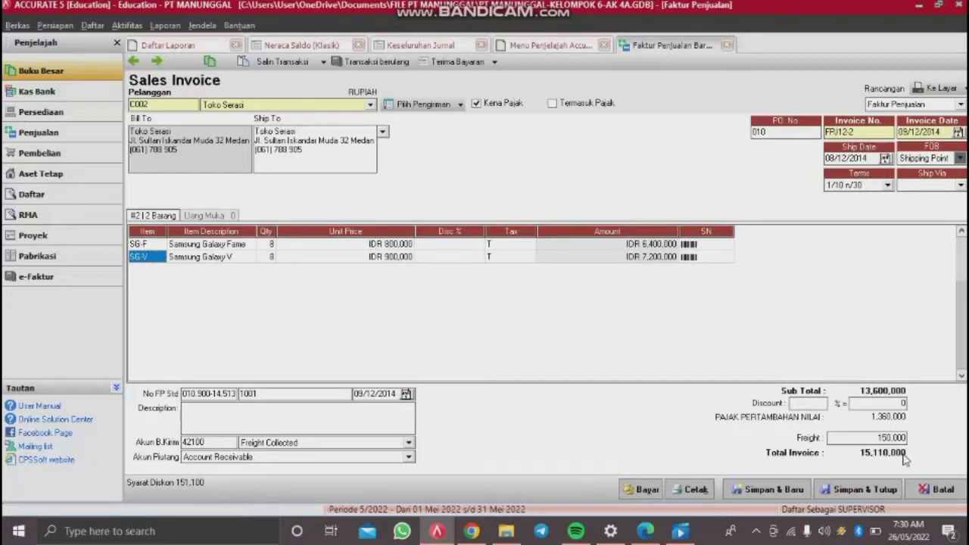
# Step: Save and close the Toko Serasi sales invoice, discarding a stray Other Payment form
pyautogui.click(837, 491)
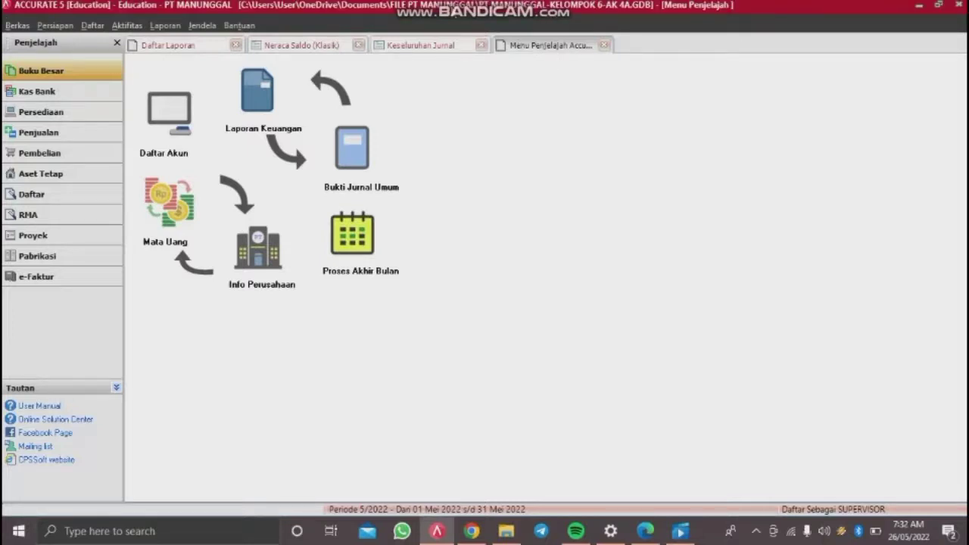
pyautogui.click(129, 28)
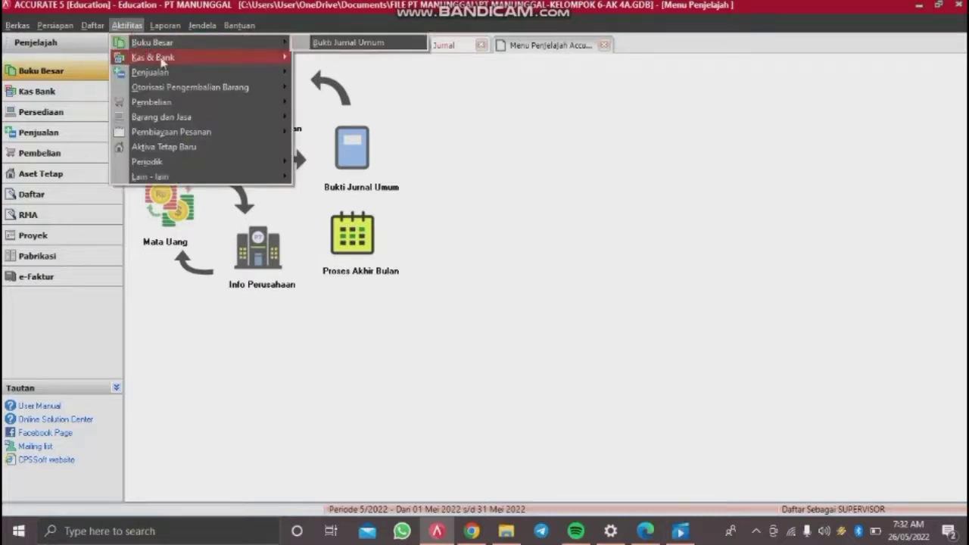
pyautogui.moveTo(205, 72)
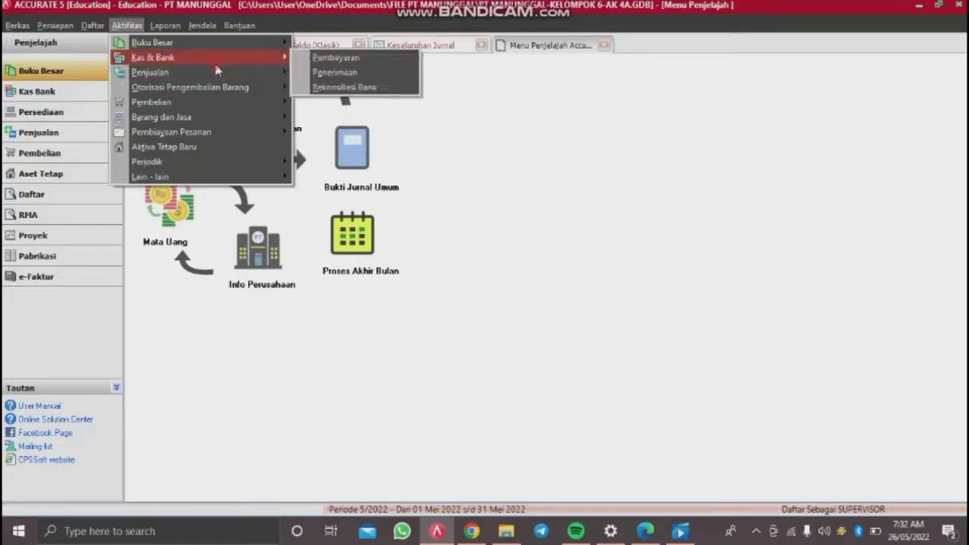
pyautogui.click(328, 58)
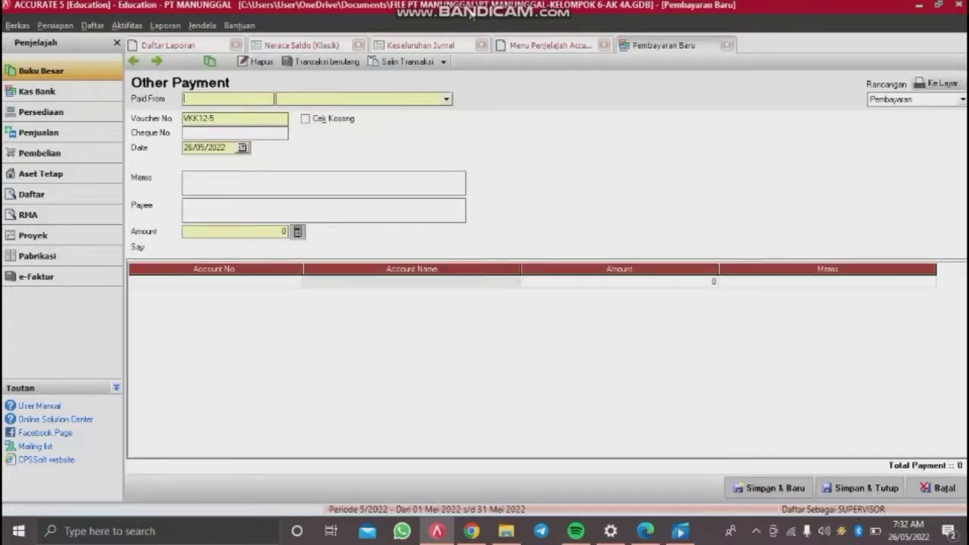
pyautogui.click(727, 44)
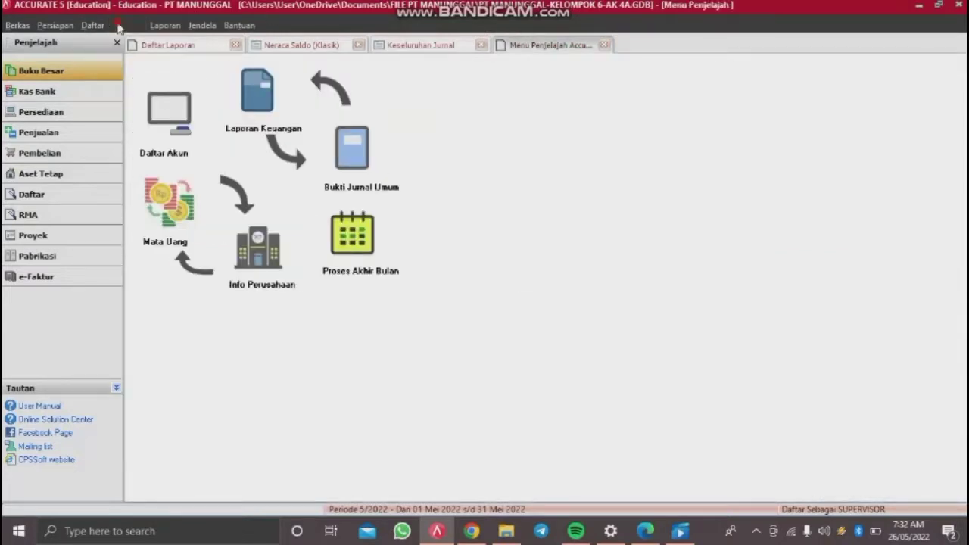
# Step: Start a new purchase payment via Aktifitas > Pembelian > Pembayaran Pembelian
pyautogui.click(119, 26)
pyautogui.moveTo(198, 103)
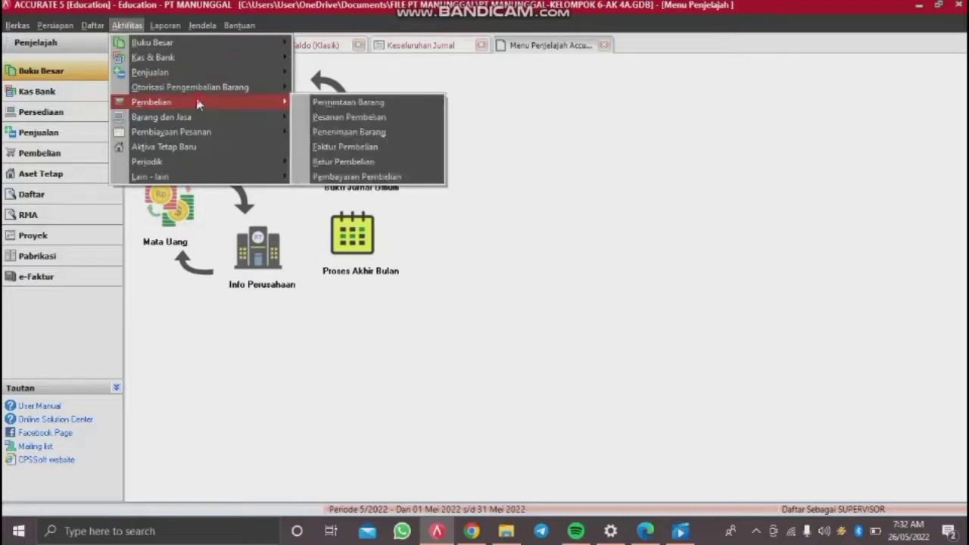
pyautogui.click(327, 178)
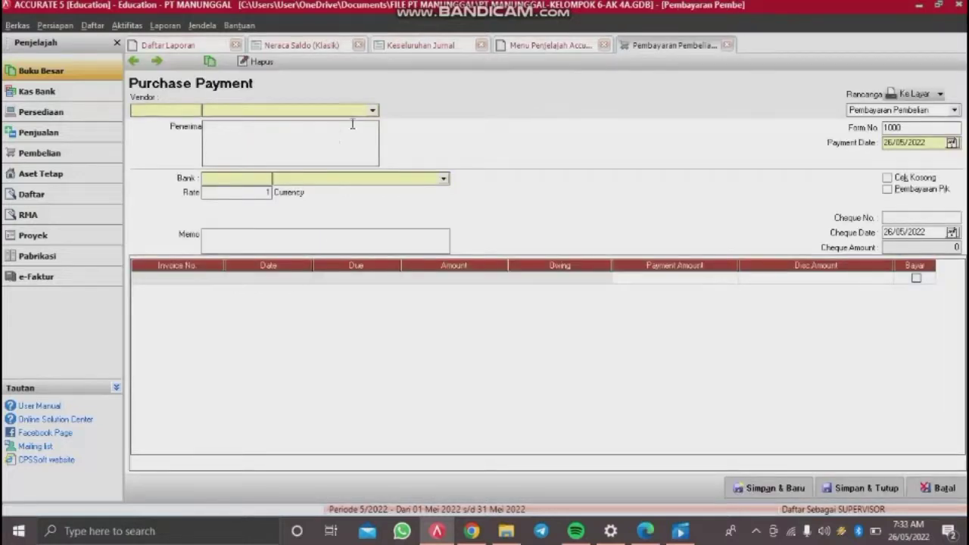
# Step: Pay vendor PT Dian Persada with form number BKK12-1 dated 09/12/2014
pyautogui.click(372, 111)
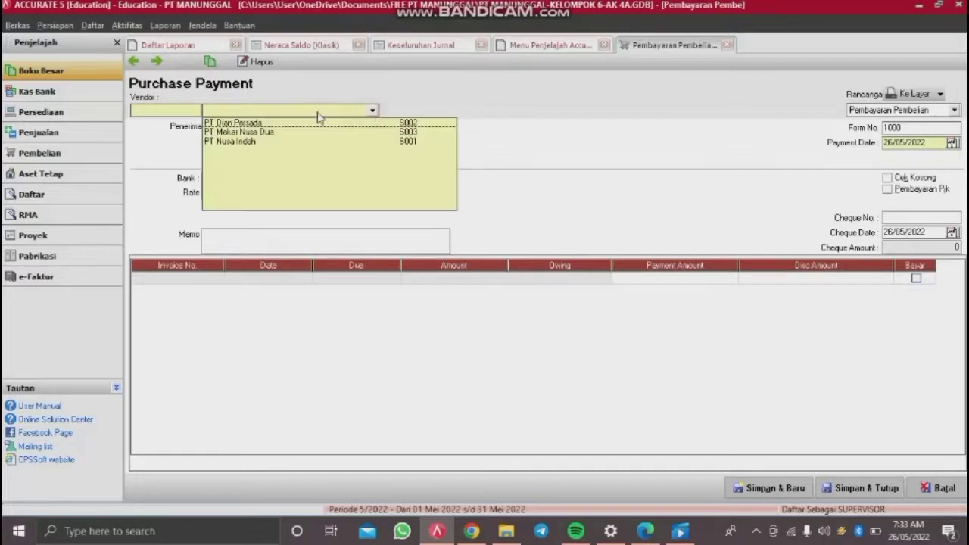
pyautogui.click(247, 124)
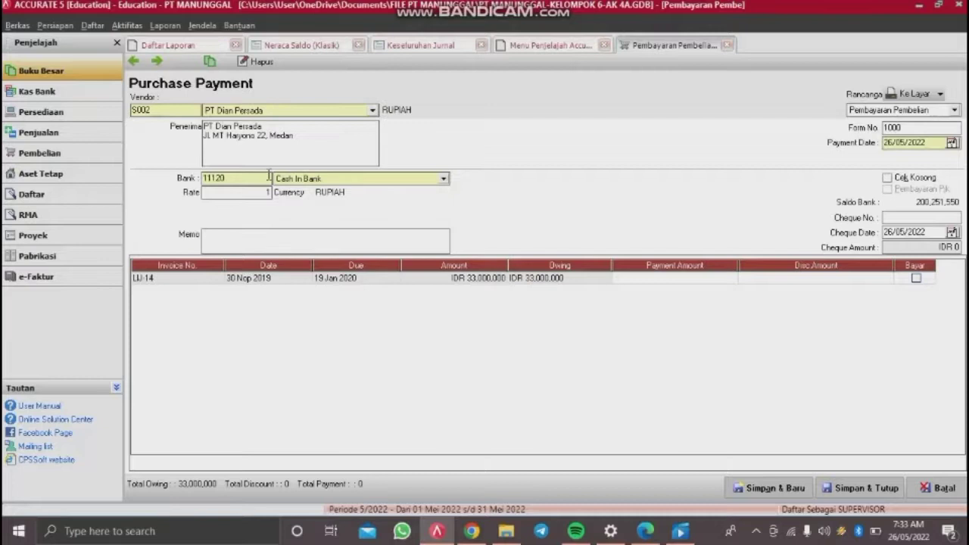
pyautogui.doubleClick(917, 129)
pyautogui.press('BackSpace')
pyautogui.write('bkk12-1')
pyautogui.press('BackSpace')
pyautogui.press('BackSpace')
pyautogui.press('BackSpace')
pyautogui.press('BackSpace')
pyautogui.press('BackSpace')
pyautogui.press('BackSpace')
pyautogui.press('BackSpace')
pyautogui.press('Tab')
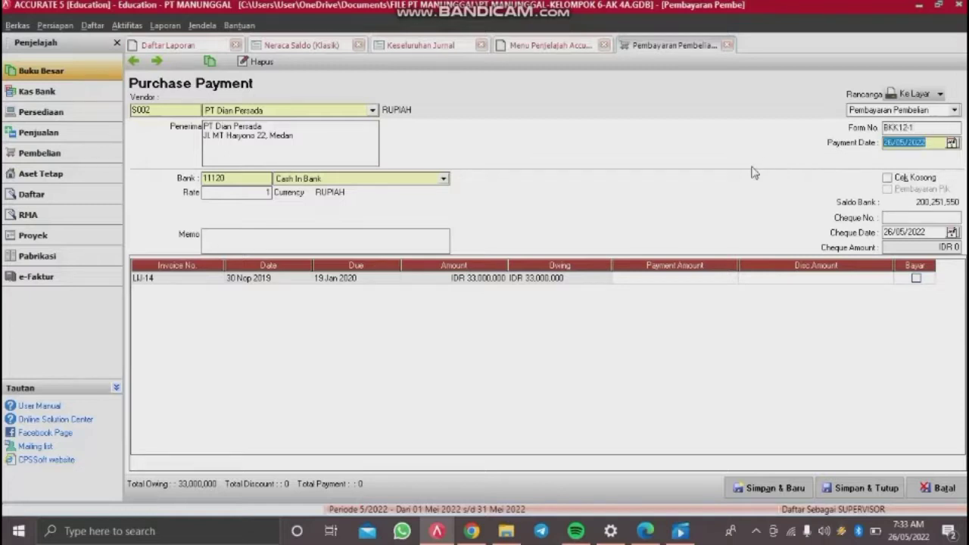
pyautogui.write('09/12/2014')
# Step: Add cheque C12-1 dated 10/12/2014 and memo 'Pelunasan faktur LU14 tertanggal 30 november 2014'
pyautogui.click(892, 219)
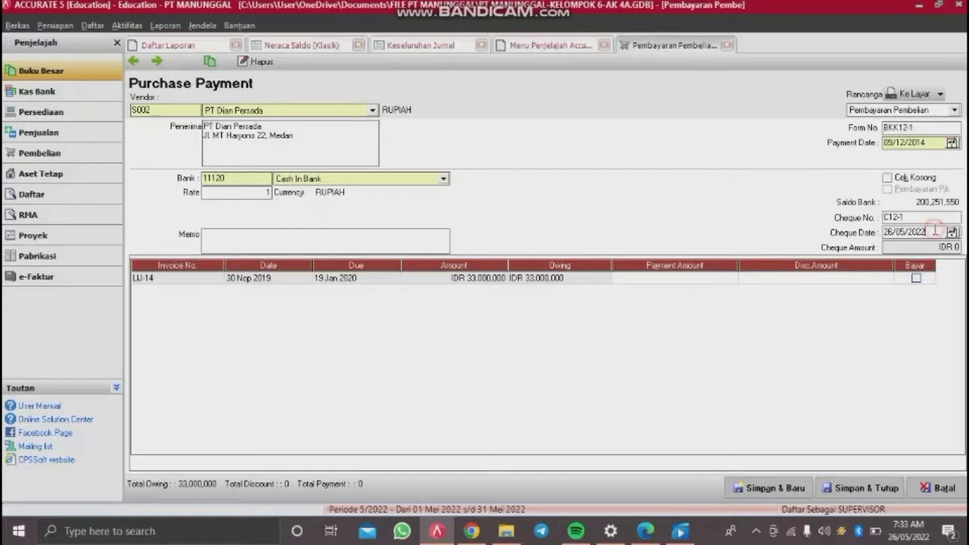
pyautogui.press('Tab')
pyautogui.write('10/12/')
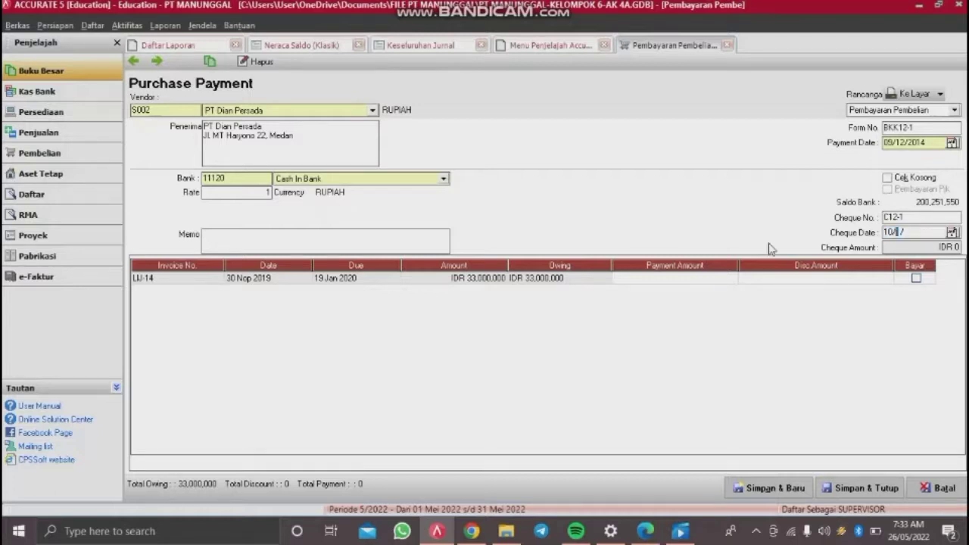
pyautogui.write('201')
pyautogui.write('p')
pyautogui.write('elunasan faktur LLI')
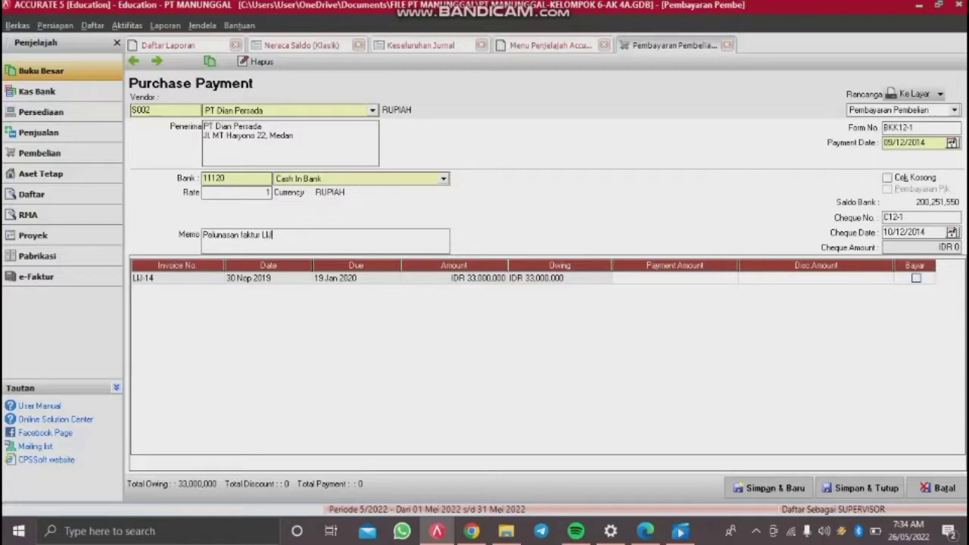
pyautogui.write('14 tertanggal 30 november 20')
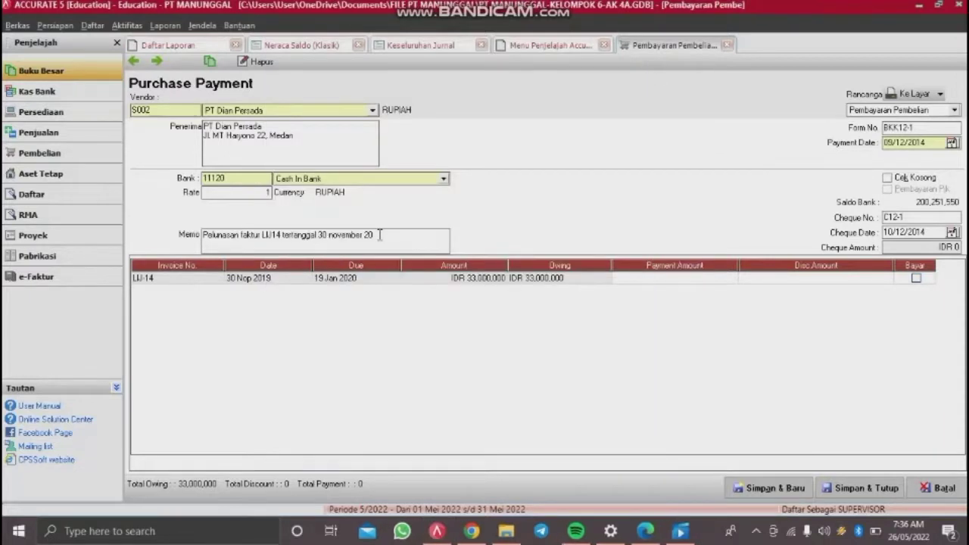
pyautogui.press('BackSpace')
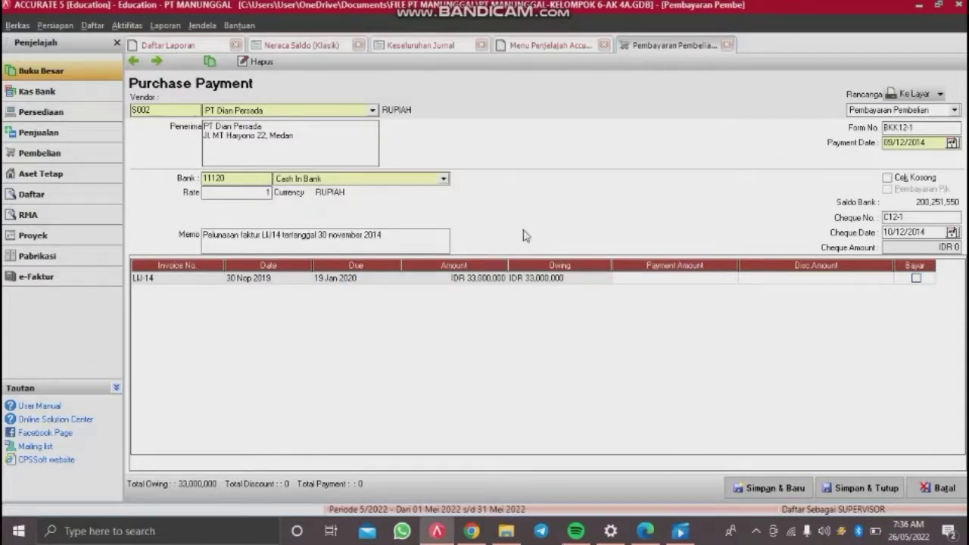
pyautogui.click(578, 279)
pyautogui.press('Tab')
pyautogui.press('Tab')
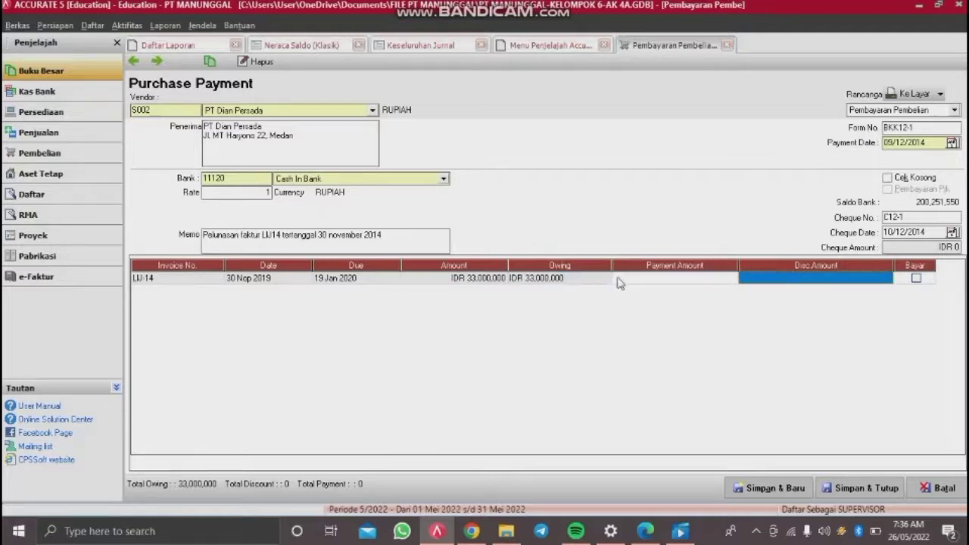
# Step: Mark invoice LIJ-14 as paid in full on payment BKK12-1
pyautogui.click(914, 279)
pyautogui.click(916, 278)
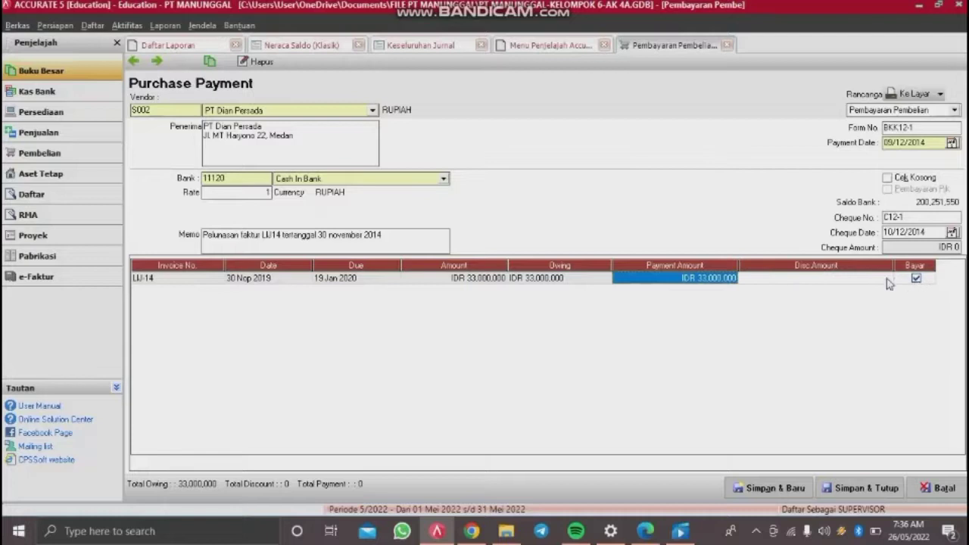
pyautogui.click(845, 282)
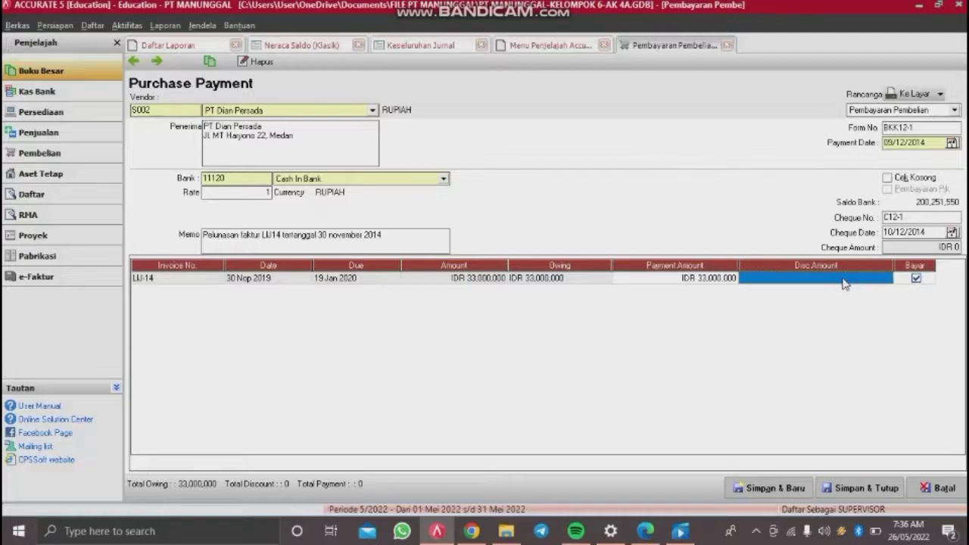
pyautogui.click(729, 278)
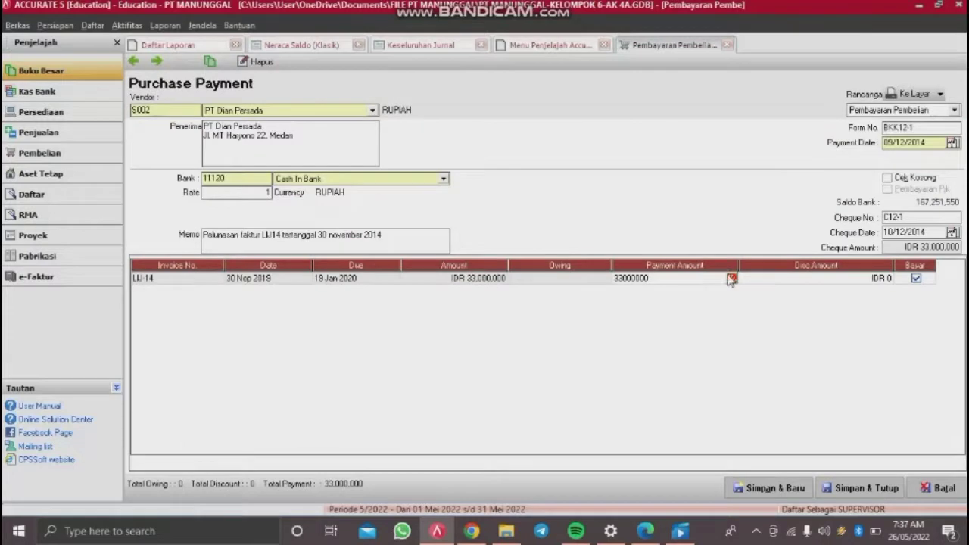
# Step: Enter a 660,000 discount for LIJ-14 charged to Purchases Discount, cutting payment to 32,340,000
pyautogui.click(731, 279)
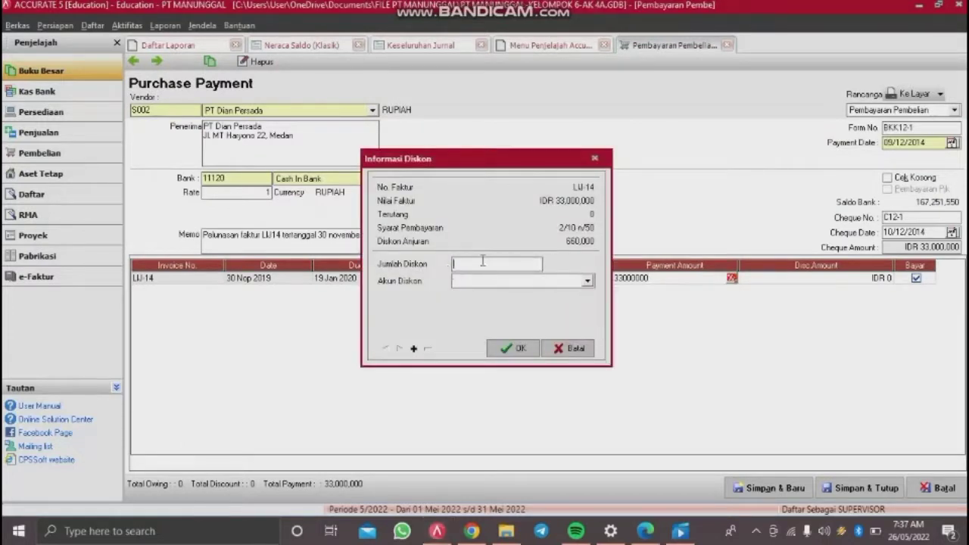
pyautogui.write('660000')
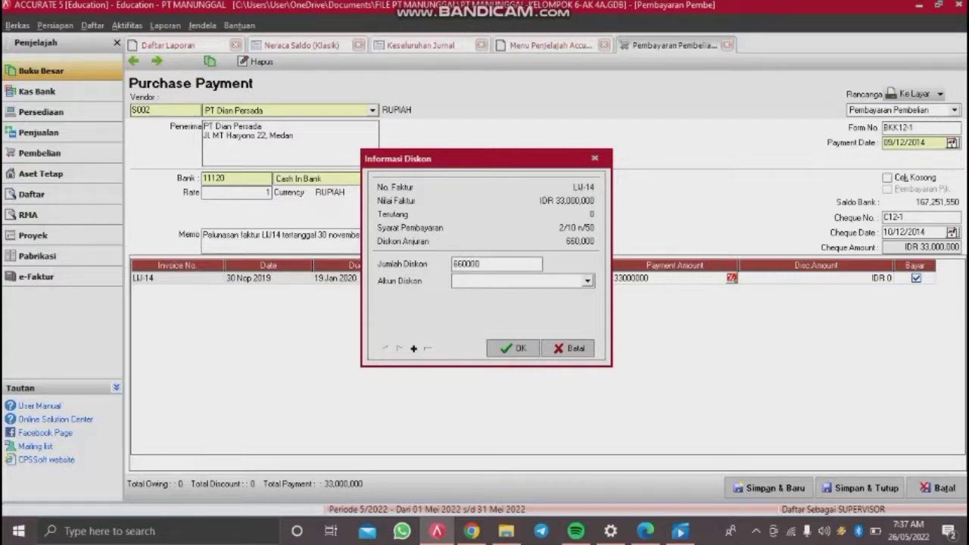
pyautogui.click(517, 282)
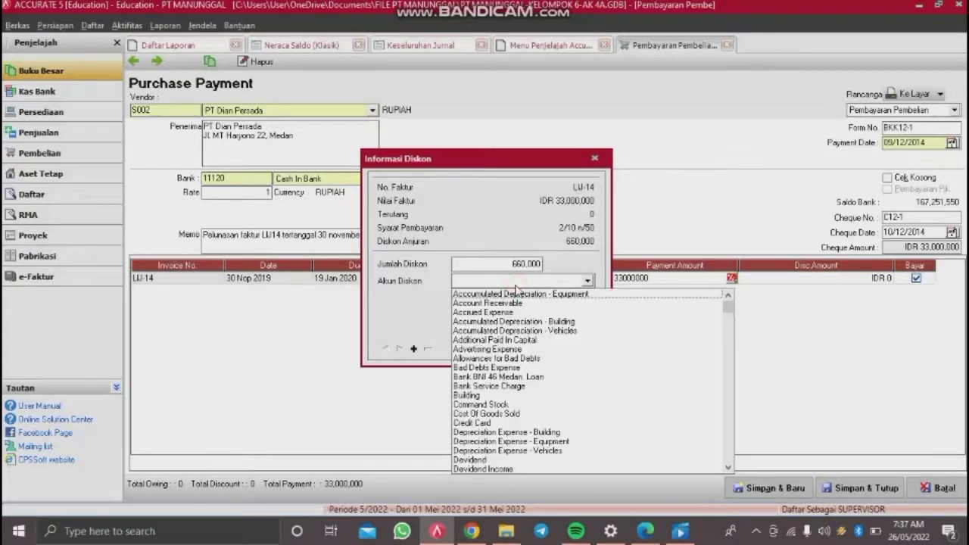
pyautogui.write('Purchas')
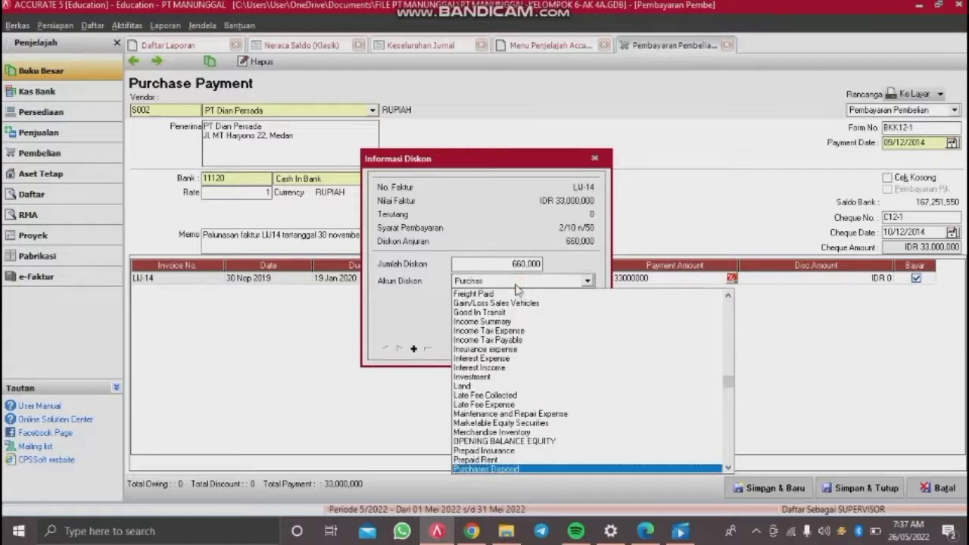
pyautogui.write('es Discount')
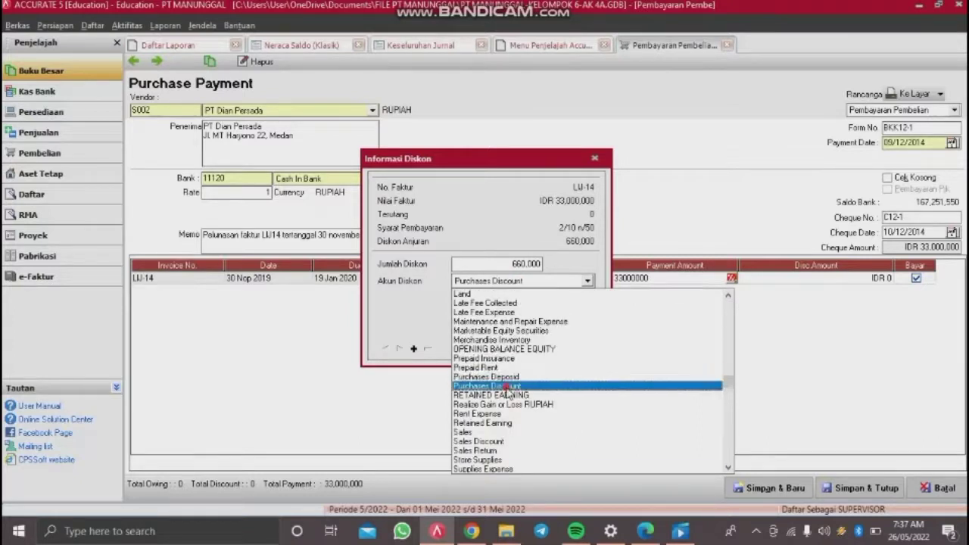
pyautogui.click(510, 387)
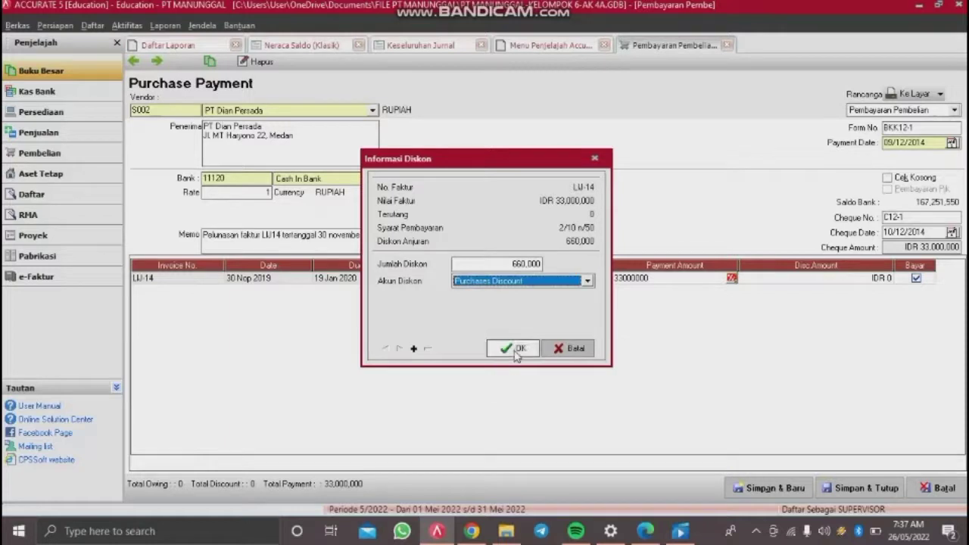
pyautogui.click(516, 353)
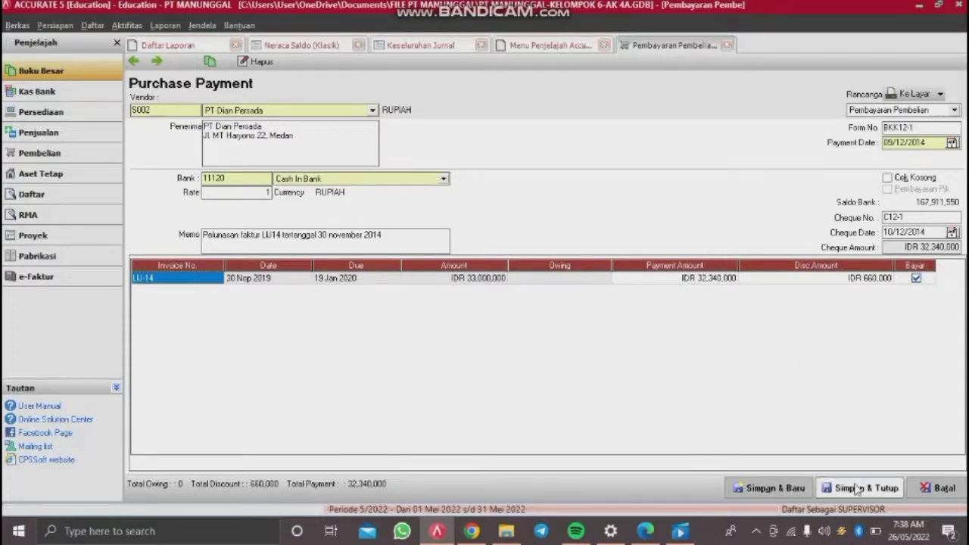
# Step: Save purchase payment BKK12-1 and start a new Faktur Penjualan sales invoice
pyautogui.click(858, 490)
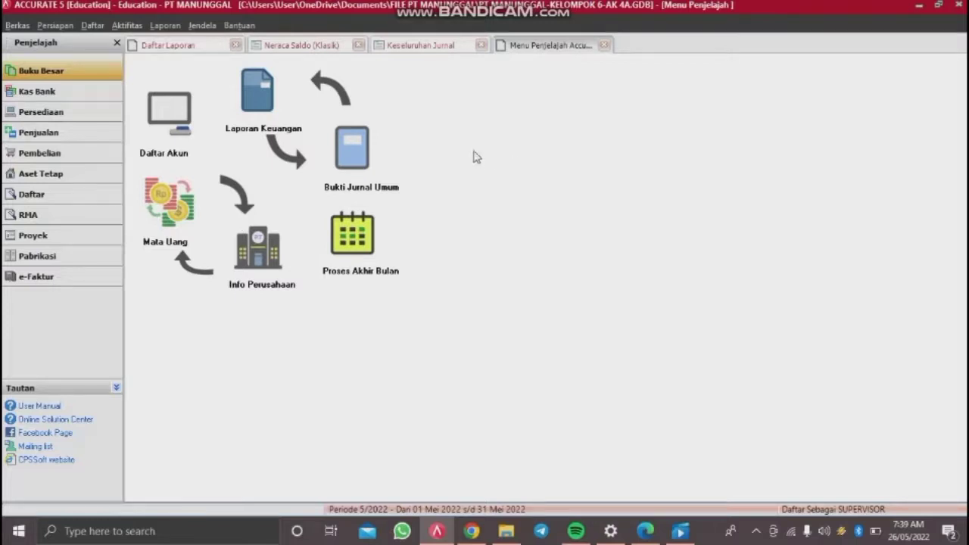
pyautogui.click(127, 25)
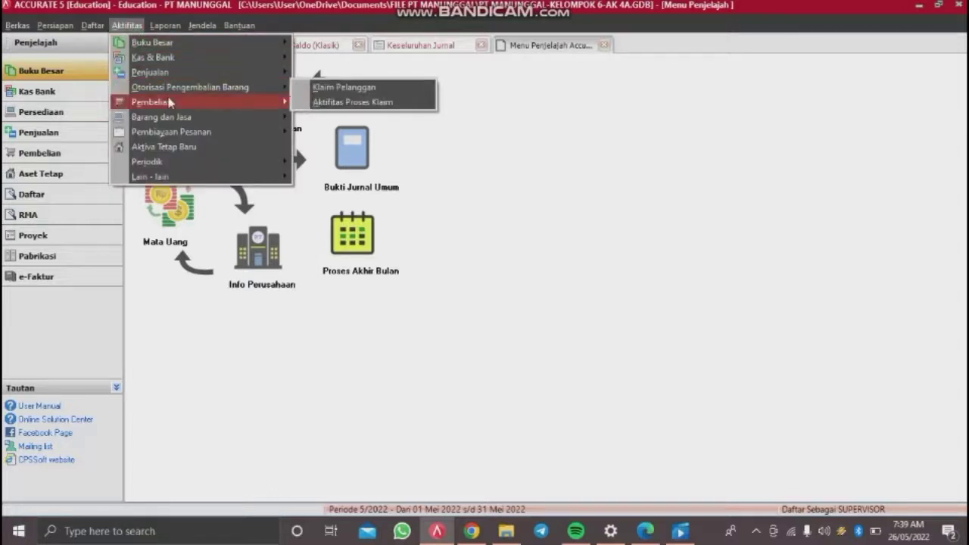
pyautogui.moveTo(188, 75)
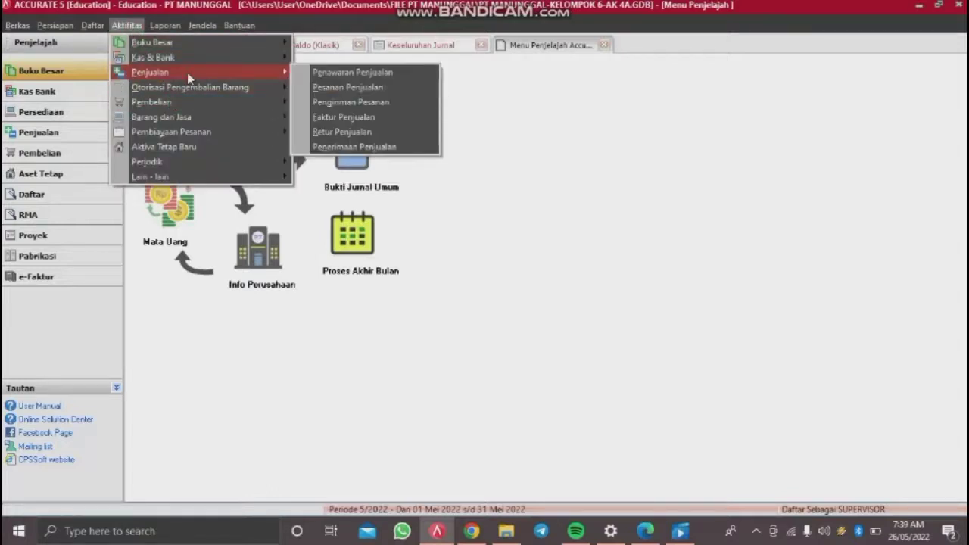
pyautogui.click(325, 117)
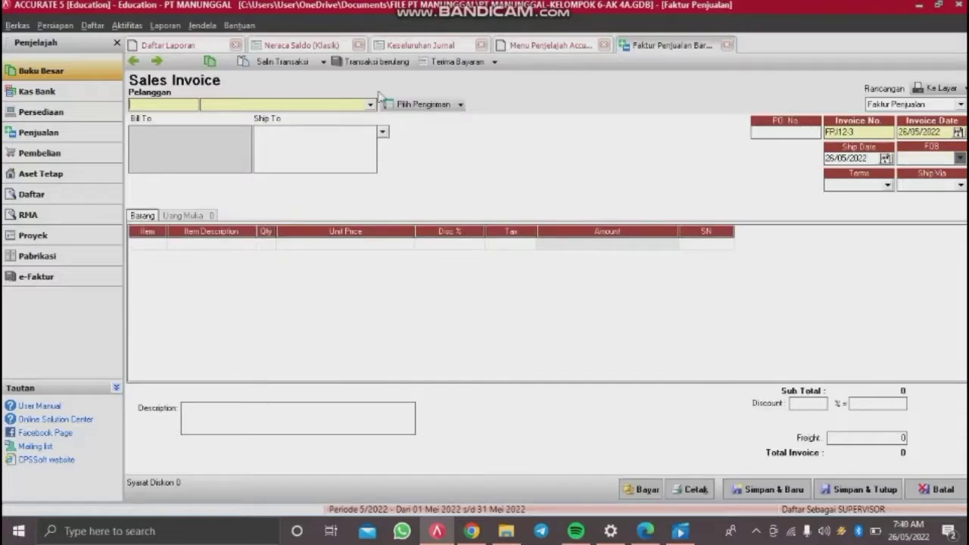
# Step: Create customer KONTAN with C.O.D terms and PAJAK PERTAMBAHAN NILAI as its default tax
pyautogui.click(371, 105)
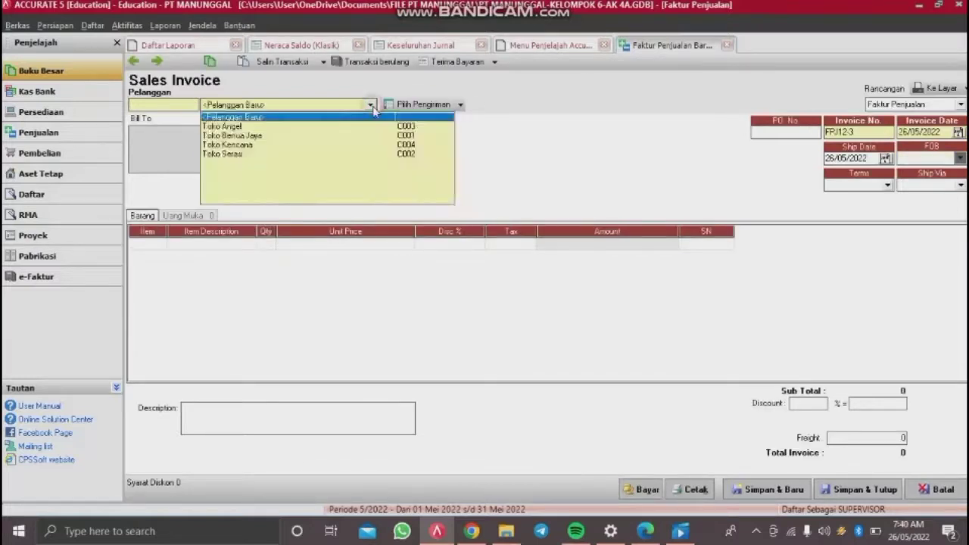
pyautogui.click(324, 114)
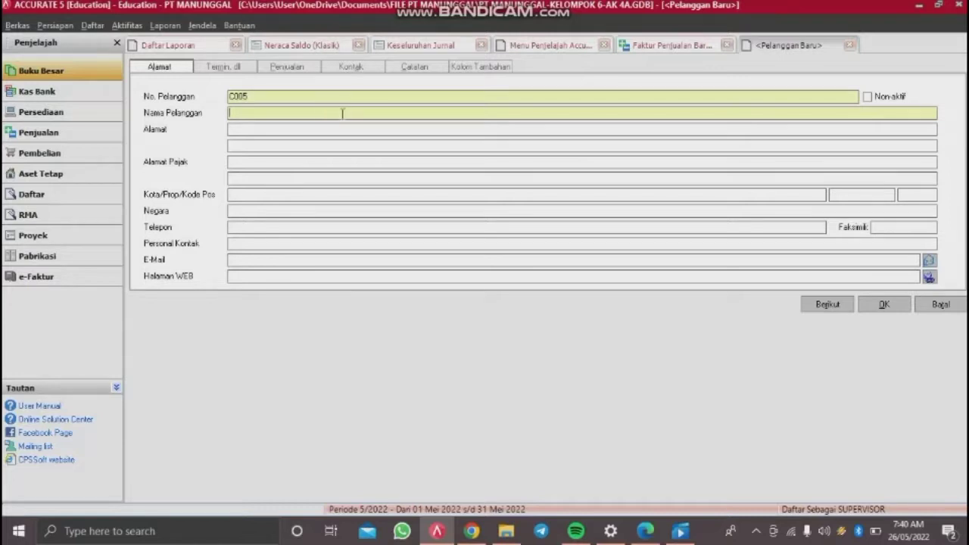
pyautogui.press('BackSpace')
pyautogui.press('BackSpace')
pyautogui.write('KONTAN')
pyautogui.click(237, 69)
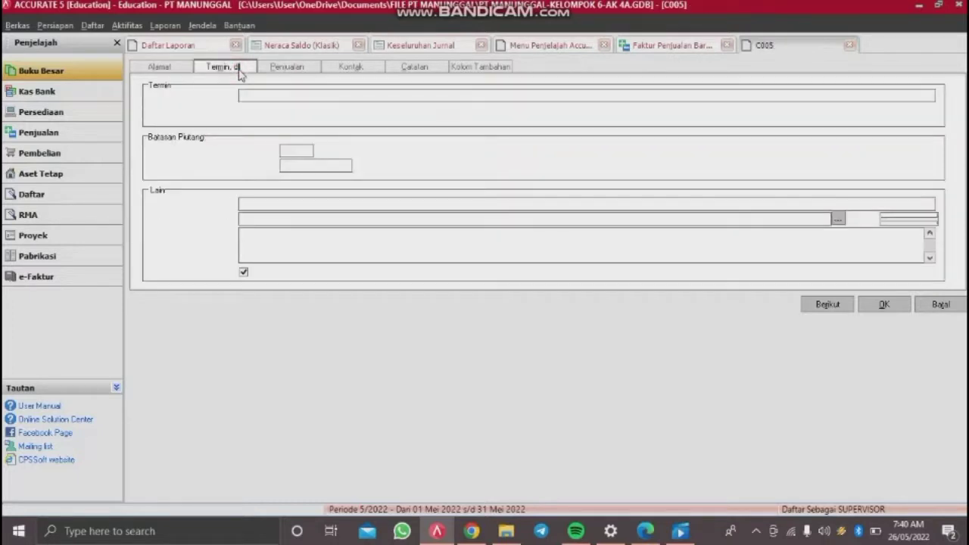
pyautogui.click(625, 102)
pyautogui.click(264, 135)
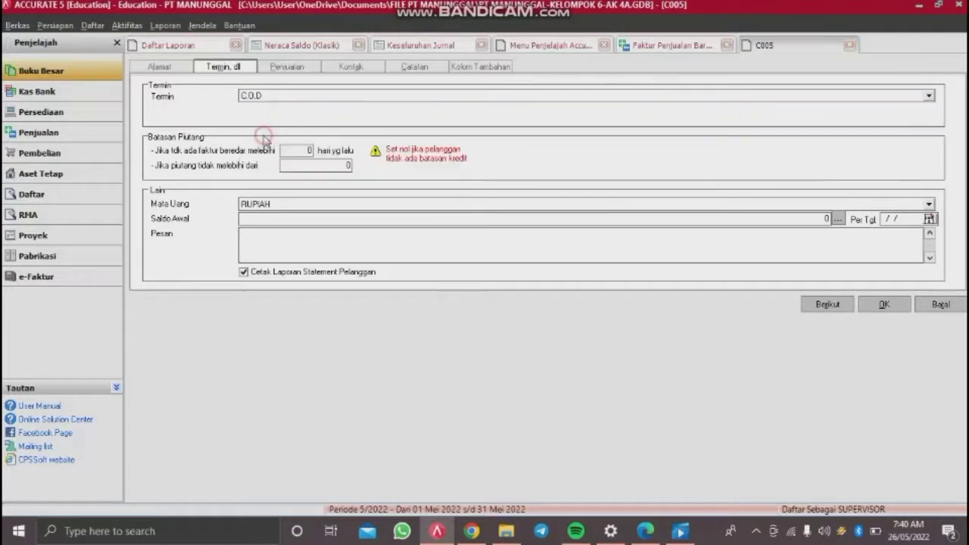
pyautogui.click(301, 70)
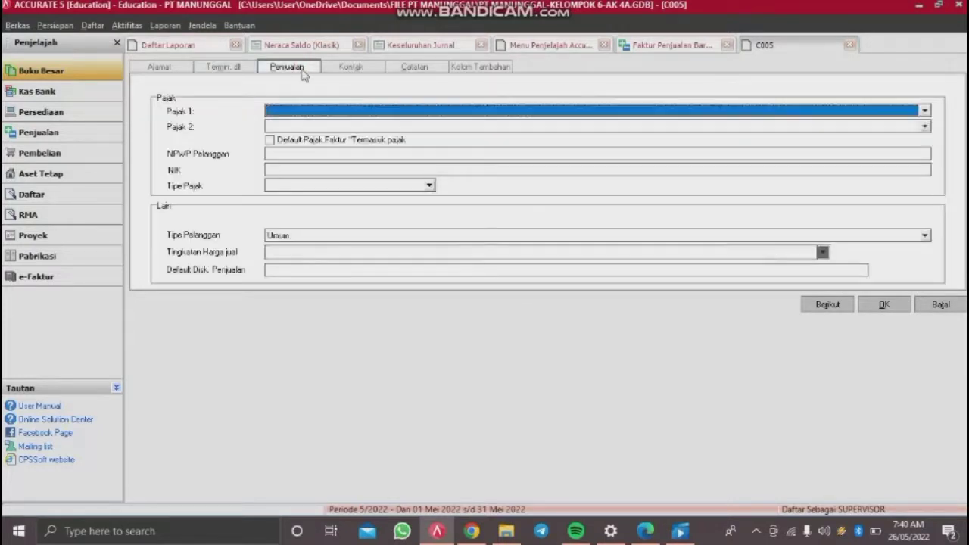
pyautogui.click(693, 112)
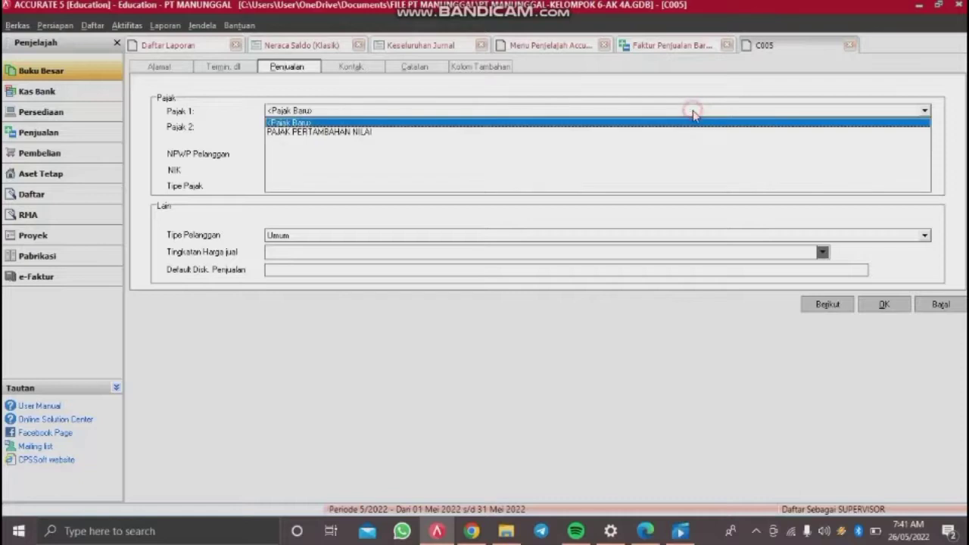
pyautogui.click(379, 134)
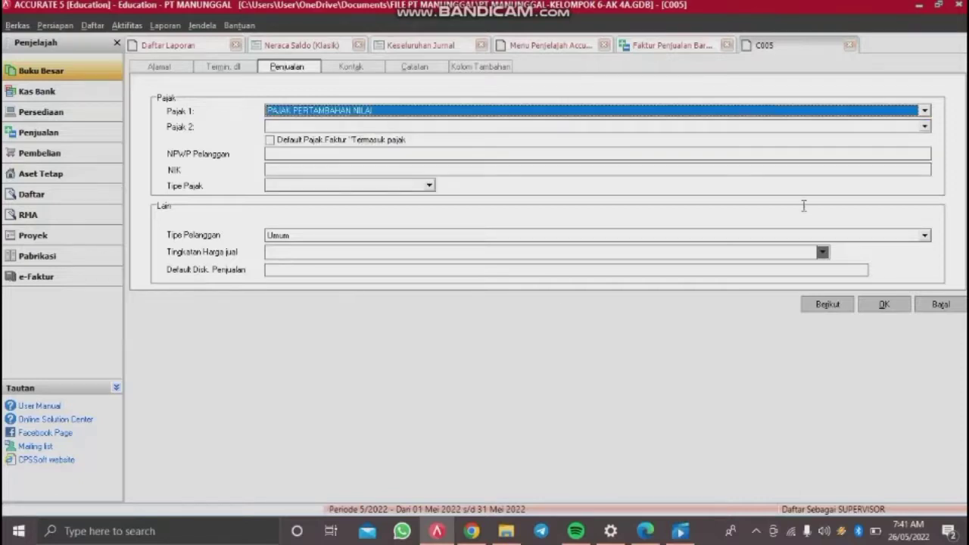
pyautogui.click(877, 308)
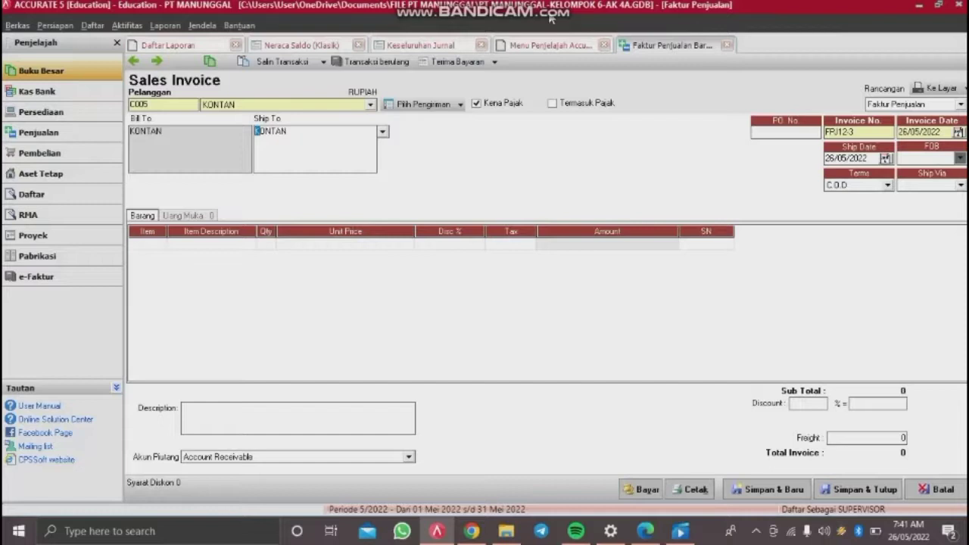
# Step: Number the KONTAN invoice NK12-1, invoice and ship date 09/12/2014, FOB Shipping Point
pyautogui.click(873, 131)
pyautogui.press('BackSpace')
pyautogui.press('BackSpace')
pyautogui.press('BackSpace')
pyautogui.press('BackSpace')
pyautogui.press('BackSpace')
pyautogui.press('BackSpace')
pyautogui.press('BackSpace')
pyautogui.moveTo(943, 132); pyautogui.dragTo(853, 154)
pyautogui.press('BackSpace')
pyautogui.write('09/1')
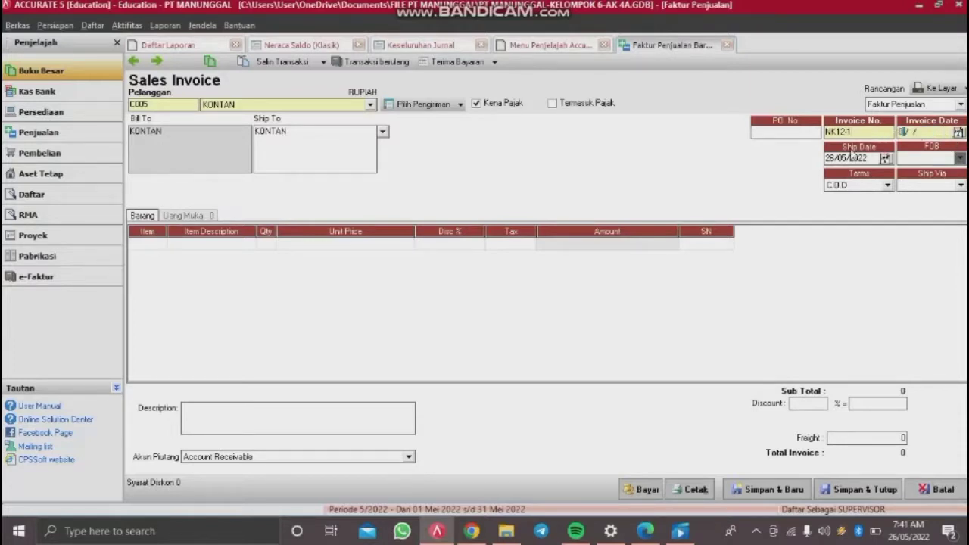
pyautogui.write('2/2014')
pyautogui.moveTo(870, 158); pyautogui.dragTo(718, 179)
pyautogui.press('BackSpace')
pyautogui.write('09/12/2014')
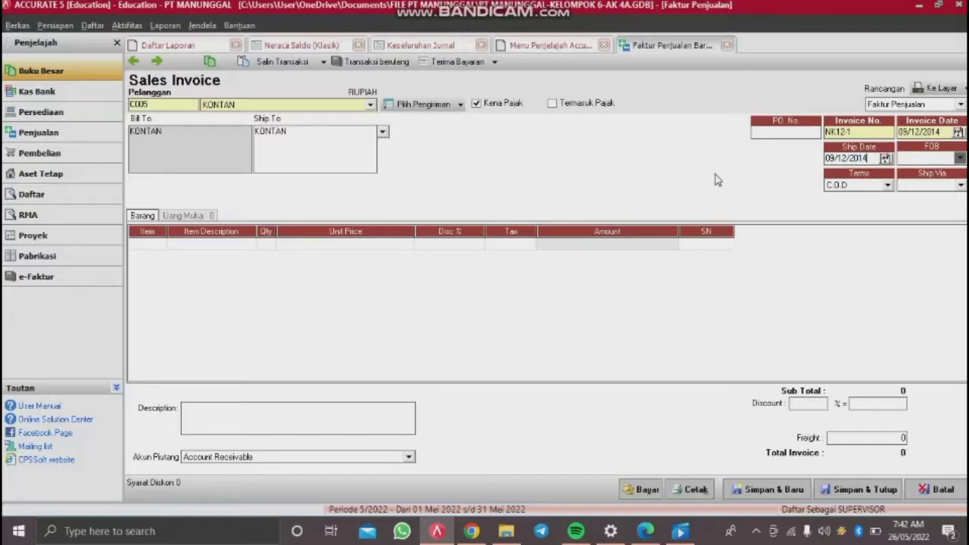
pyautogui.click(960, 158)
pyautogui.click(920, 176)
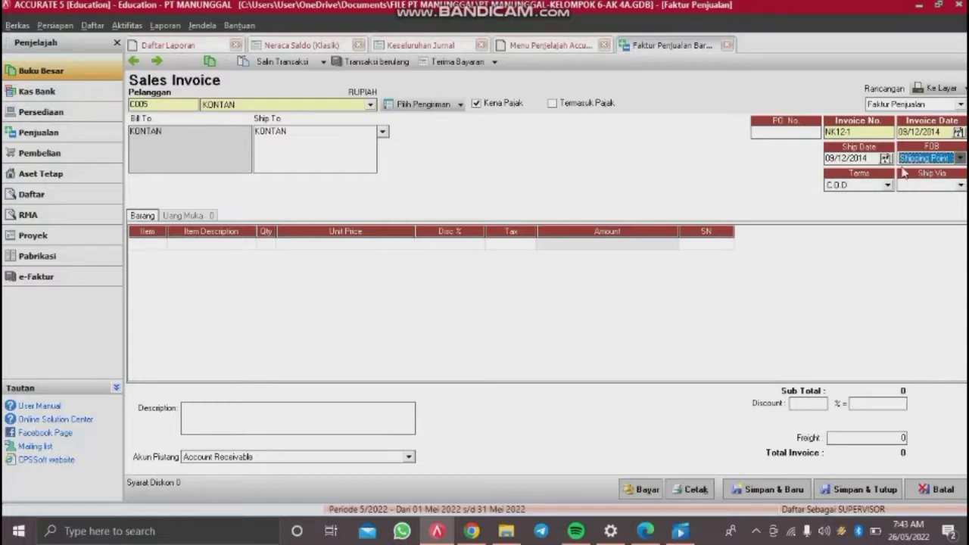
pyautogui.click(228, 244)
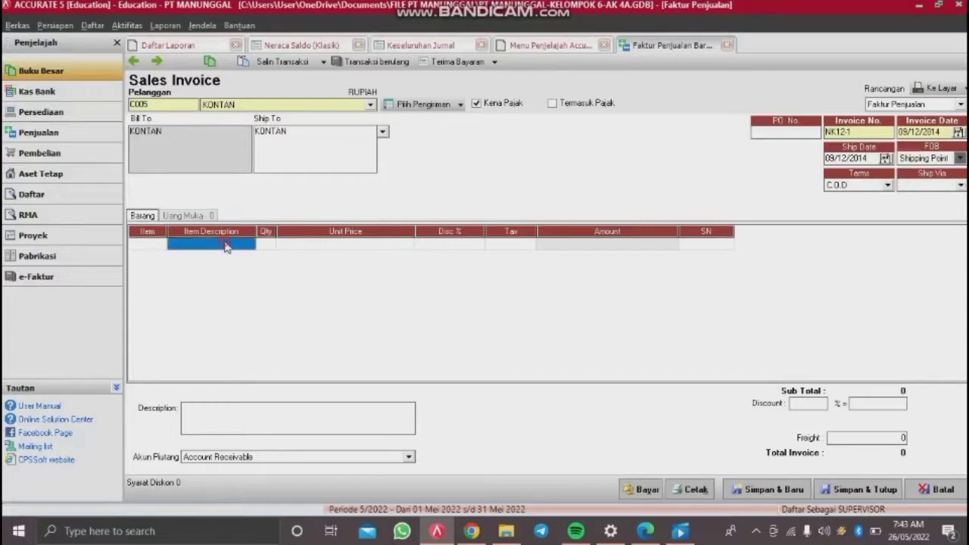
# Step: Add 6 Samsung Galaxy Fame (SG-F) at 800,000 each as the first line
pyautogui.doubleClick(168, 244)
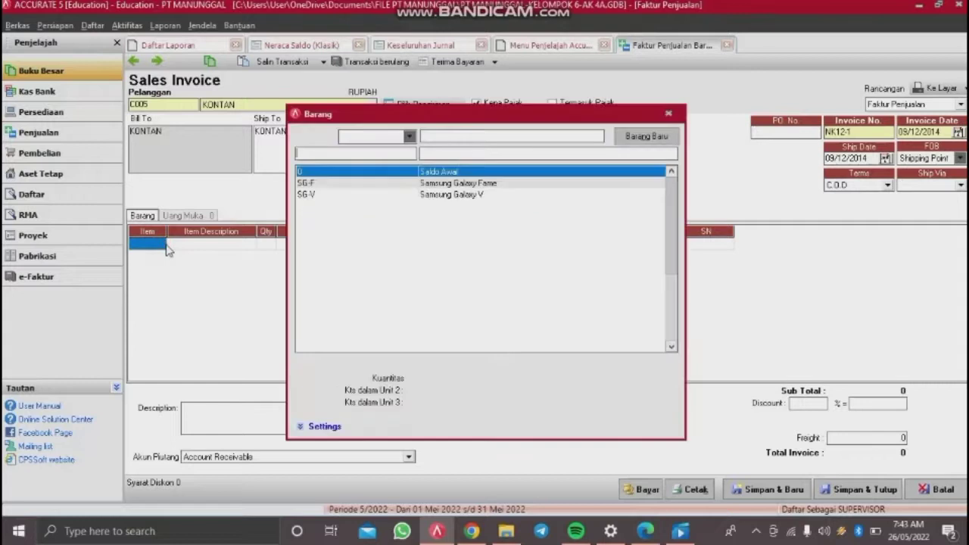
pyautogui.click(424, 183)
pyautogui.doubleClick(426, 184)
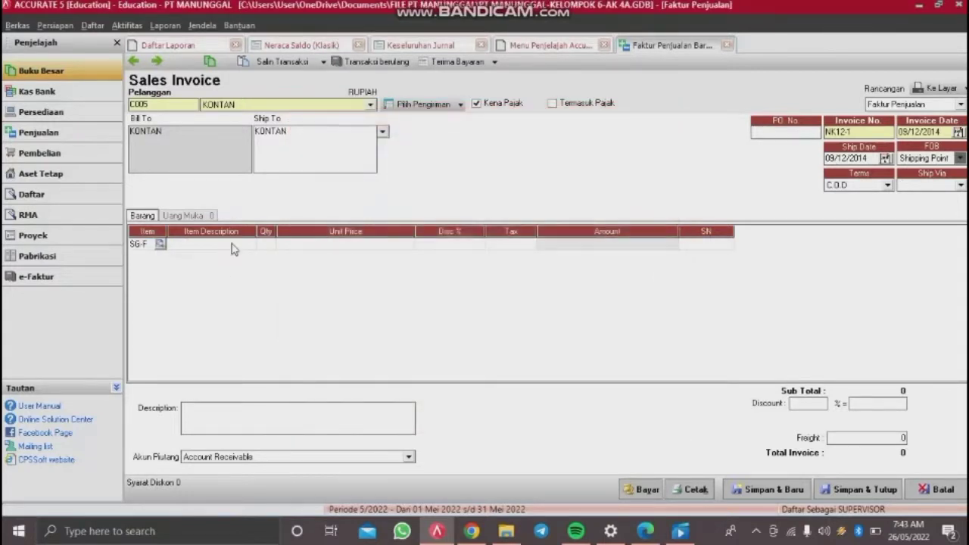
pyautogui.click(266, 244)
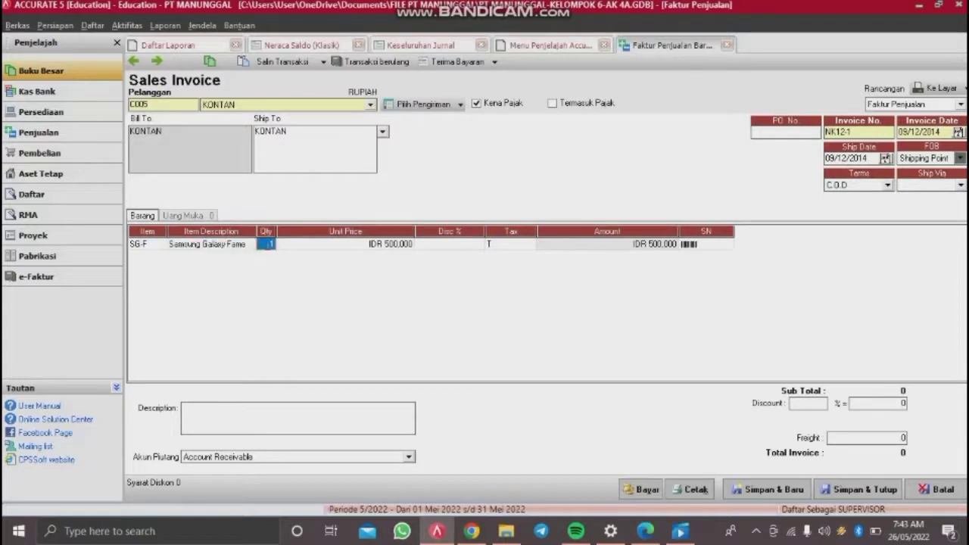
pyautogui.write('6')
pyautogui.press('Tab')
pyautogui.press('Tab')
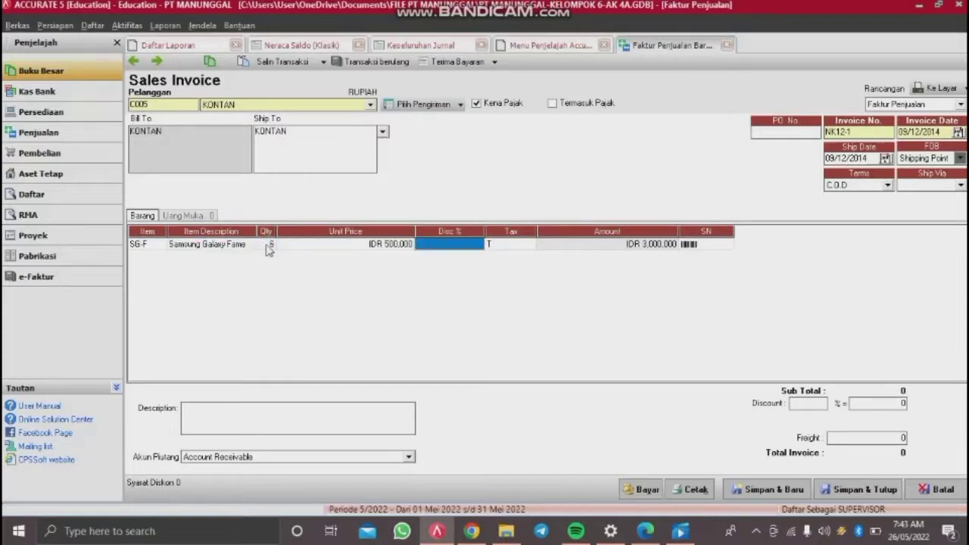
pyautogui.press('Tab')
pyautogui.press('Tab')
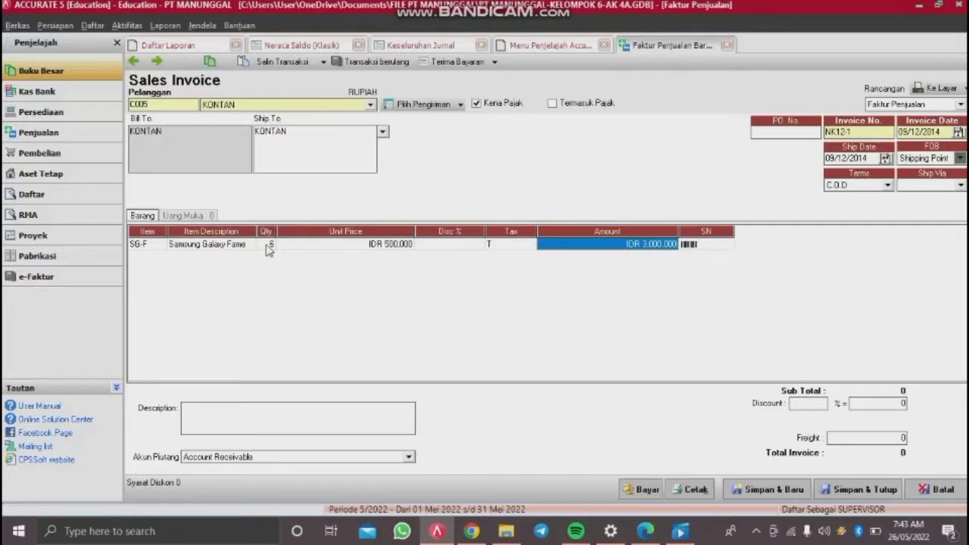
pyautogui.hotkey('shift', 'Tab')
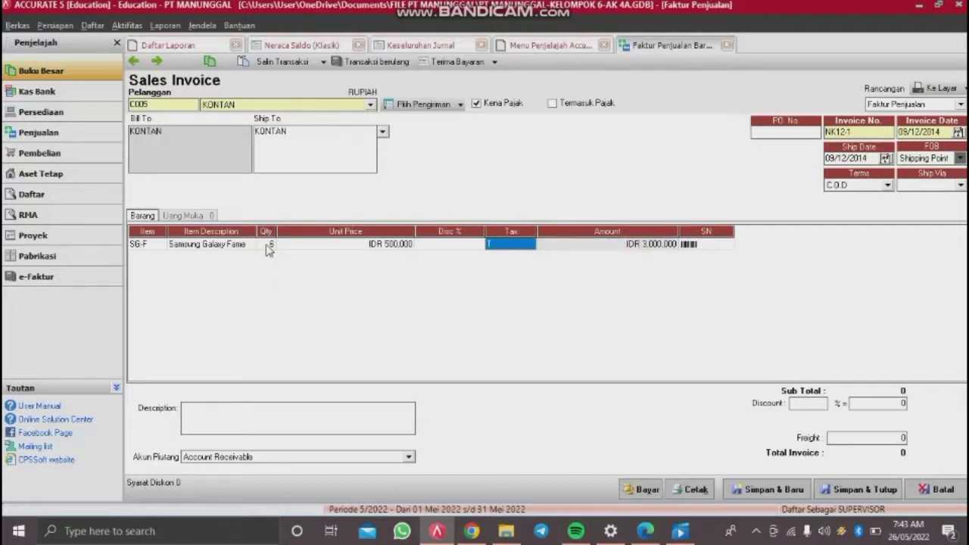
pyautogui.hotkey('shift', 'Tab')
pyautogui.hotkey('shift', 'Tab')
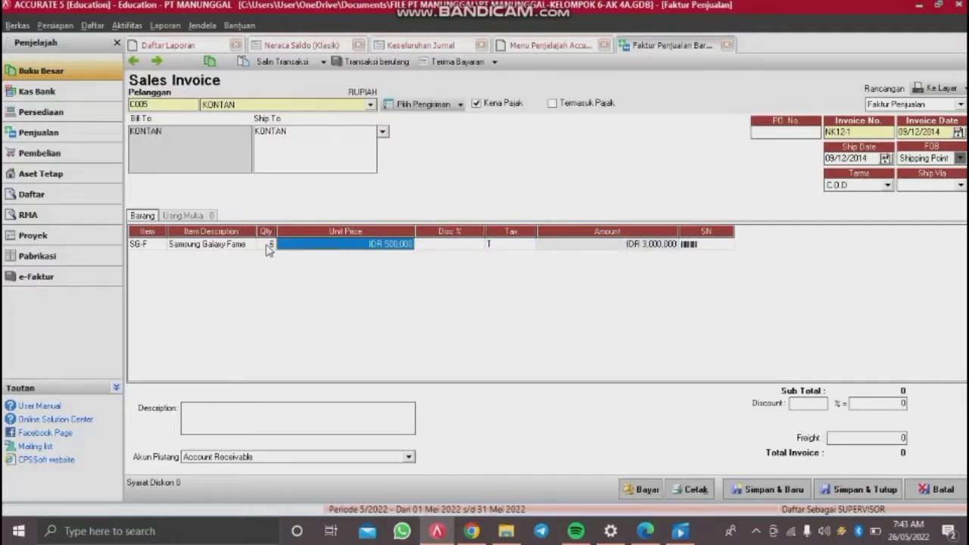
pyautogui.write('800000')
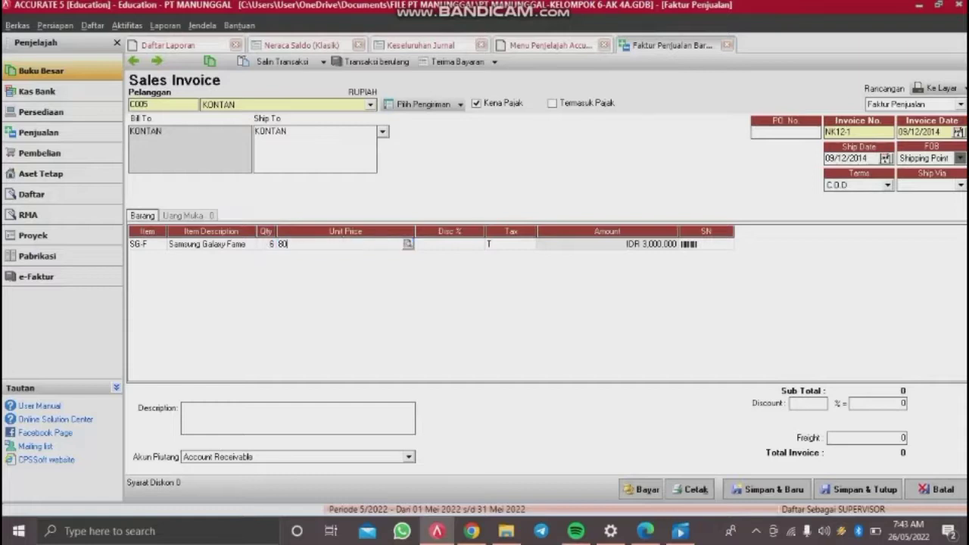
pyautogui.press('Tab')
pyautogui.press('Tab')
pyautogui.press('Tab')
pyautogui.press('Tab')
pyautogui.press('Tab')
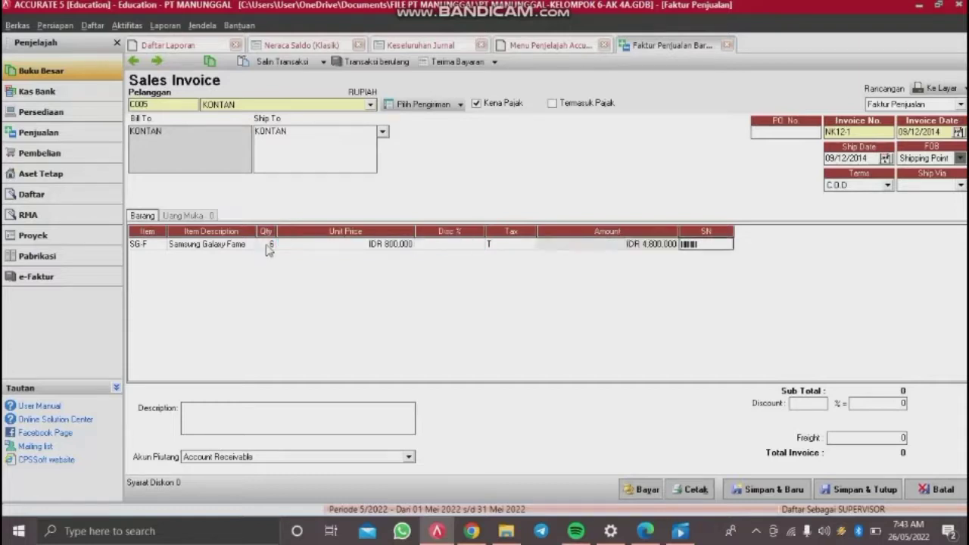
# Step: Add 10 Samsung Galaxy V (SG-V) at 900,000 each, removing the empty extra row
pyautogui.click(159, 260)
pyautogui.click(160, 258)
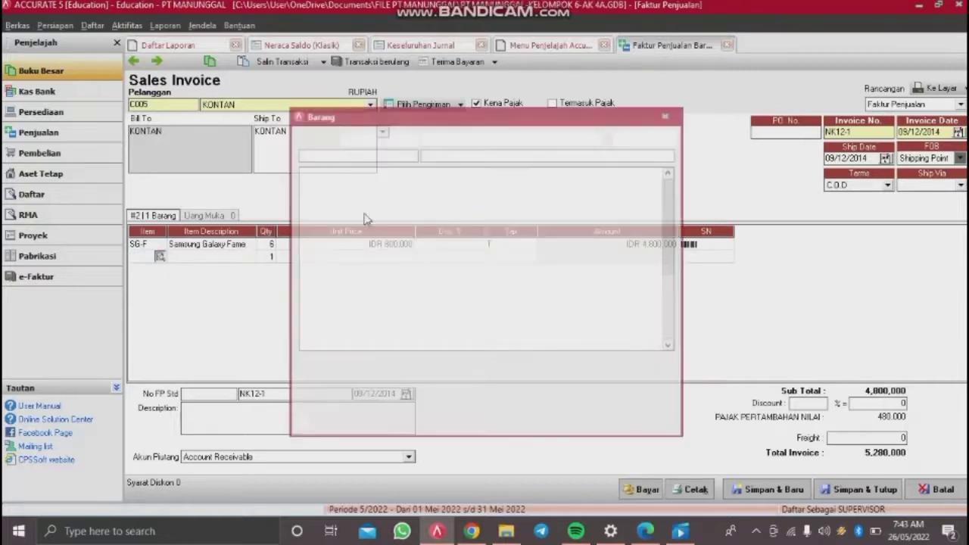
pyautogui.doubleClick(450, 195)
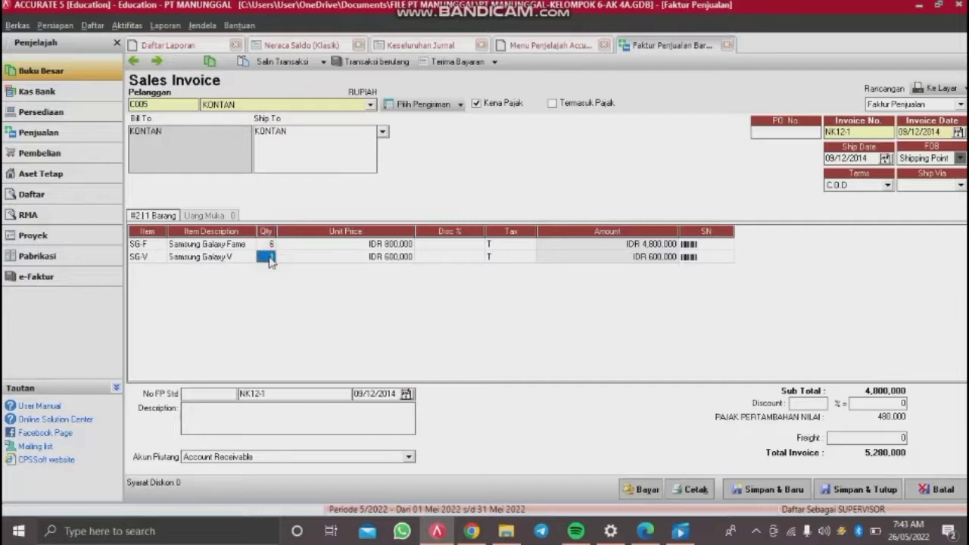
pyautogui.write('10')
pyautogui.press('Tab')
pyautogui.write('900,')
pyautogui.write('000')
pyautogui.press('Tab')
pyautogui.press('Tab')
pyautogui.press('Tab')
pyautogui.press('Tab')
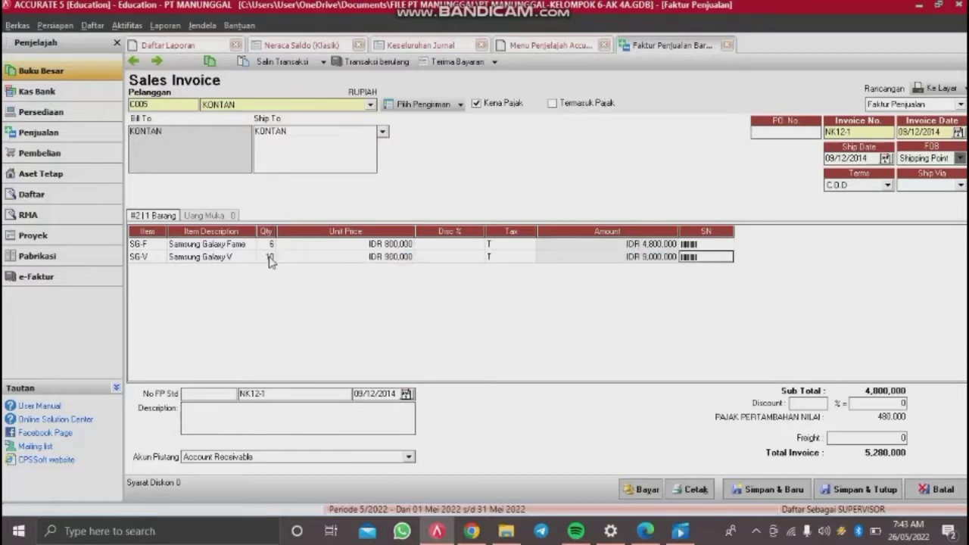
pyautogui.press('Tab')
pyautogui.press('Up')
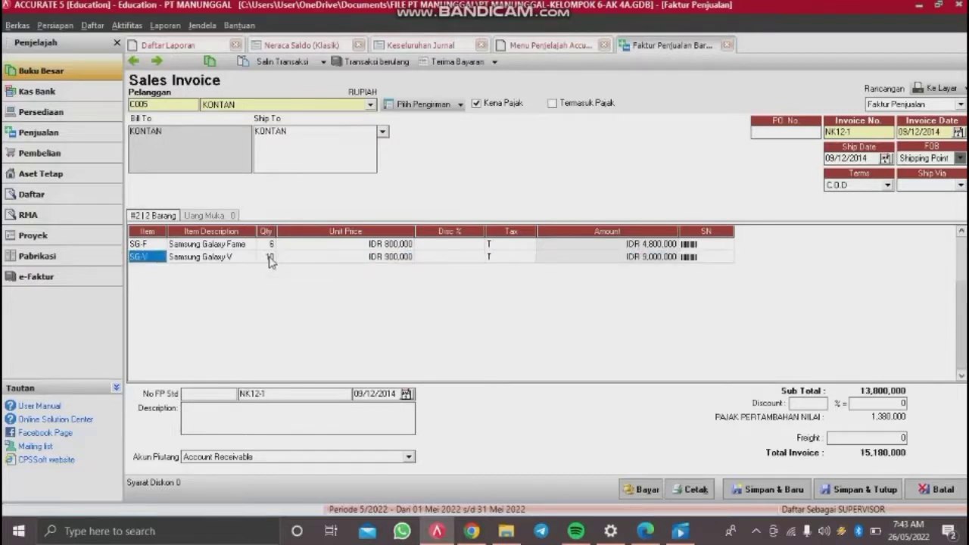
pyautogui.press('Return')
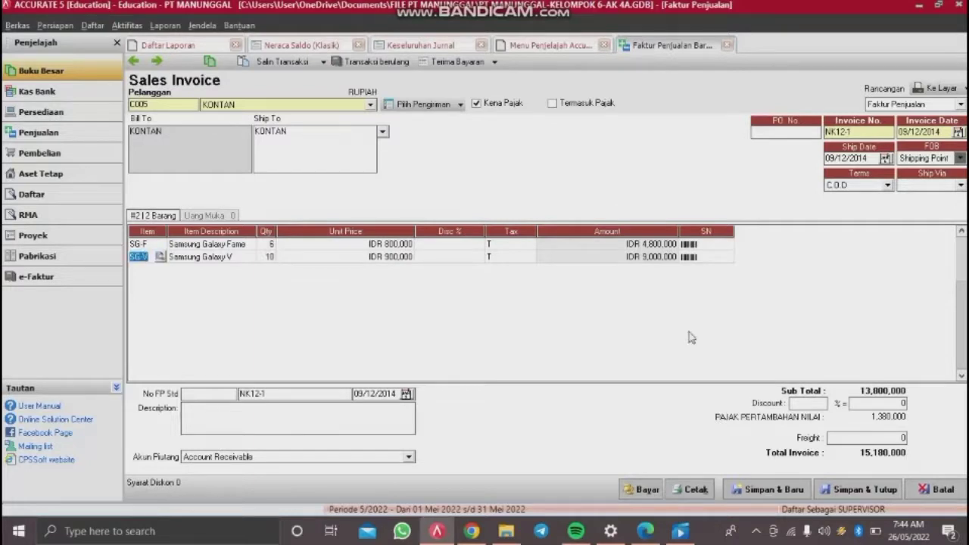
# Step: Apply a 2% invoice discount and 135,000 freight, bringing the total to 15,011,400
pyautogui.click(808, 403)
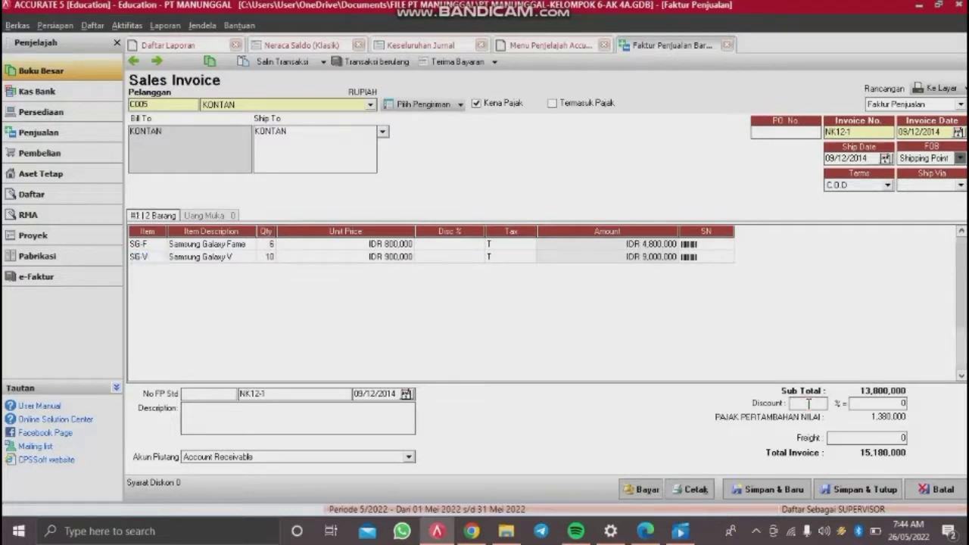
pyautogui.write('2')
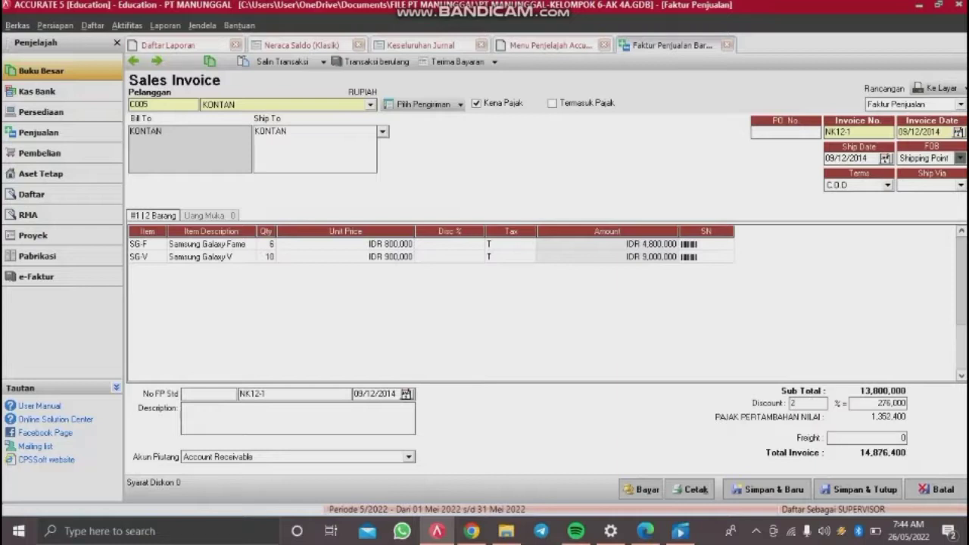
pyautogui.click(836, 438)
pyautogui.click(556, 14)
pyautogui.click(866, 388)
pyautogui.press('Tab')
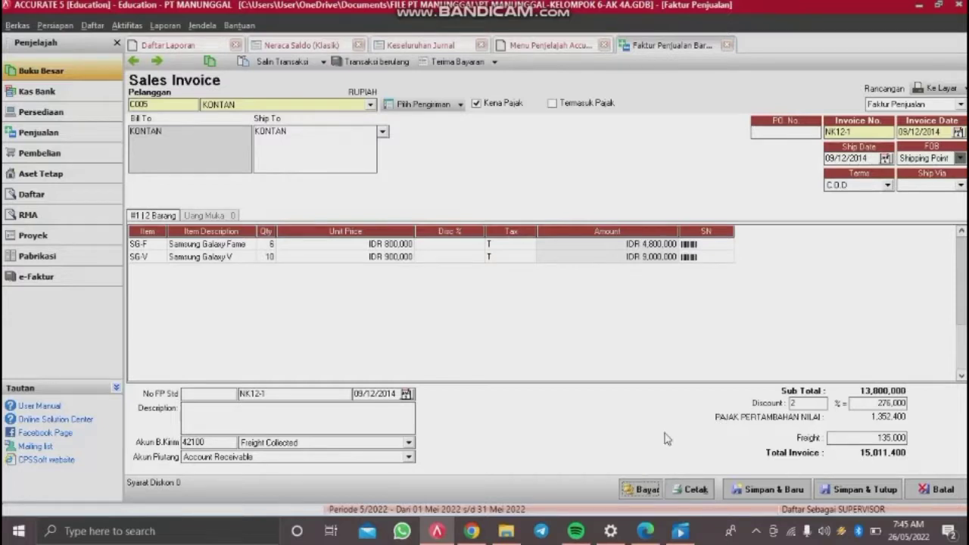
# Step: Record receipt NK12-1 of 15,011,400 with payment and cheque dates 09/12/2014, and save
pyautogui.click(646, 490)
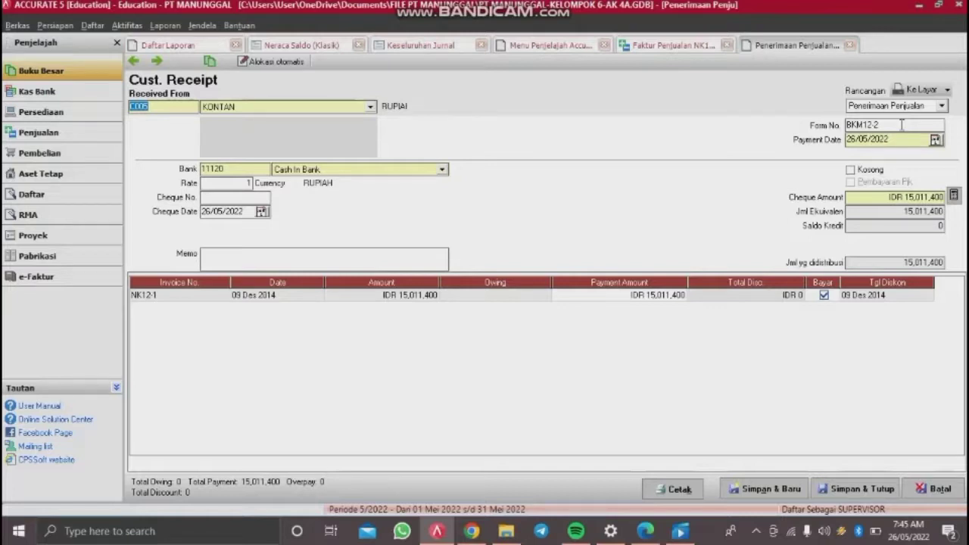
pyautogui.moveTo(900, 125); pyautogui.dragTo(650, 163)
pyautogui.press('BackSpace')
pyautogui.write('NK12-1')
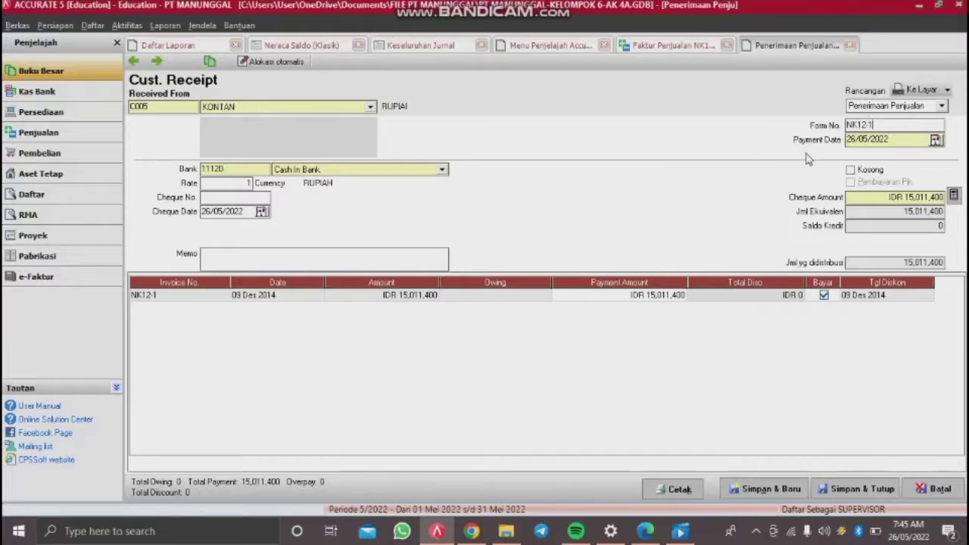
pyautogui.click(904, 137)
pyautogui.moveTo(904, 137); pyautogui.dragTo(729, 135)
pyautogui.write('09/12/2014')
pyautogui.click(247, 211)
pyautogui.write('09/12/2')
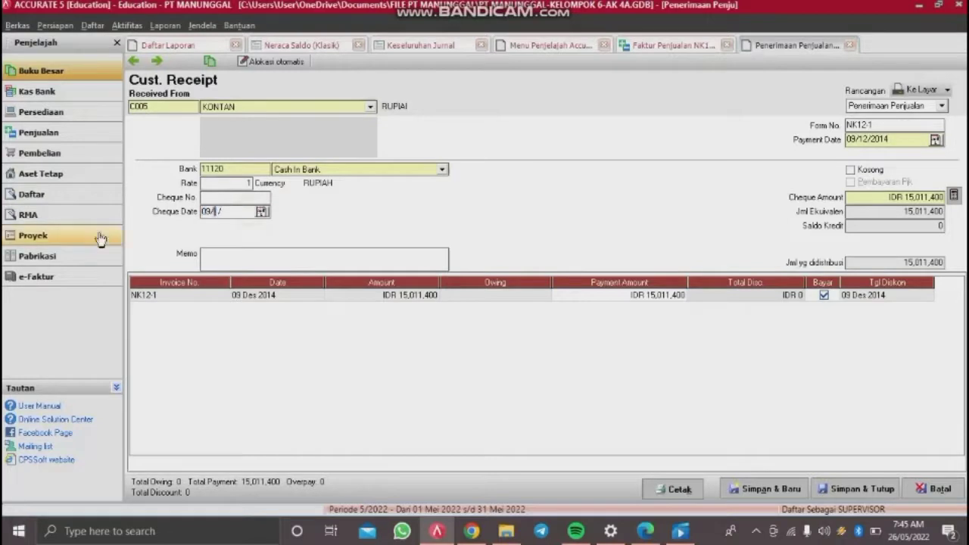
pyautogui.write('014')
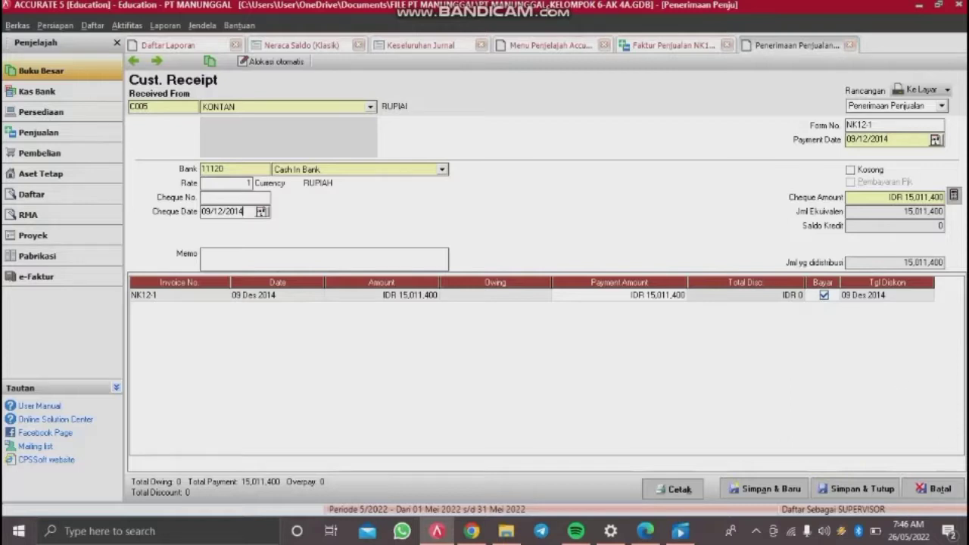
pyautogui.click(859, 488)
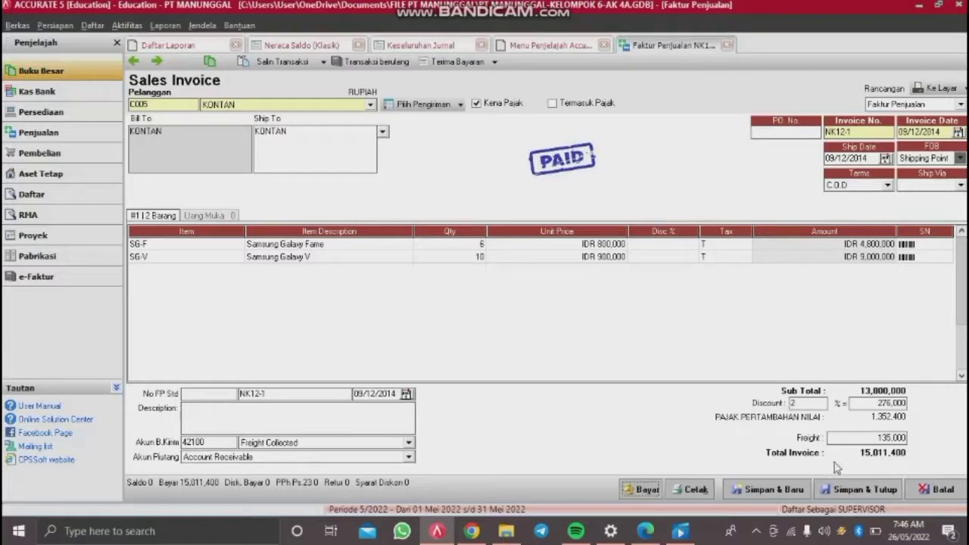
# Step: Save the paid invoice NK12-1 and start a new general journal voucher
pyautogui.click(848, 490)
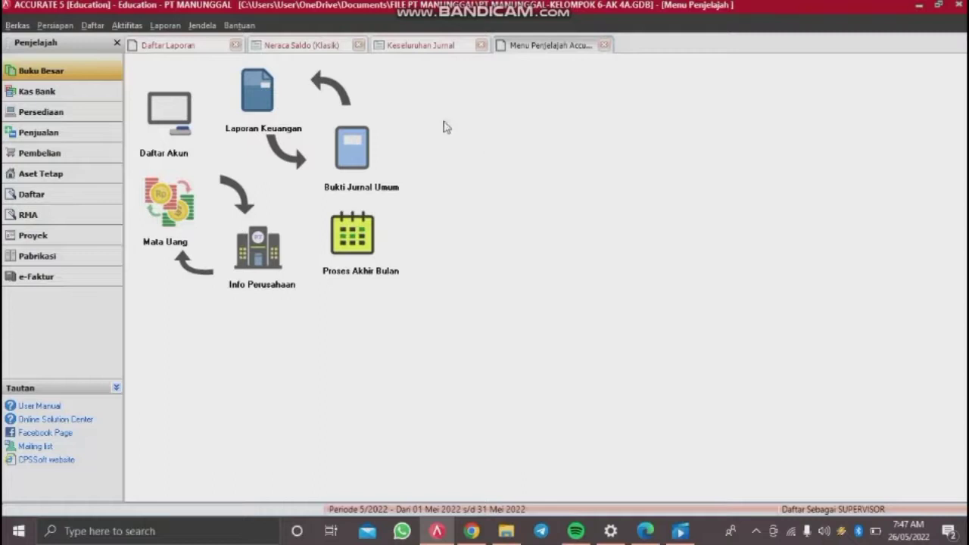
pyautogui.click(127, 25)
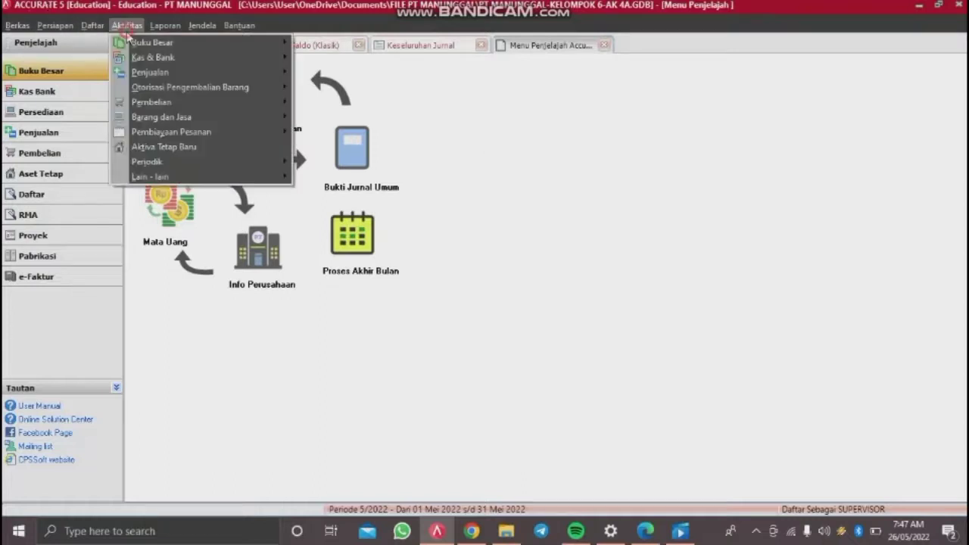
pyautogui.moveTo(146, 45)
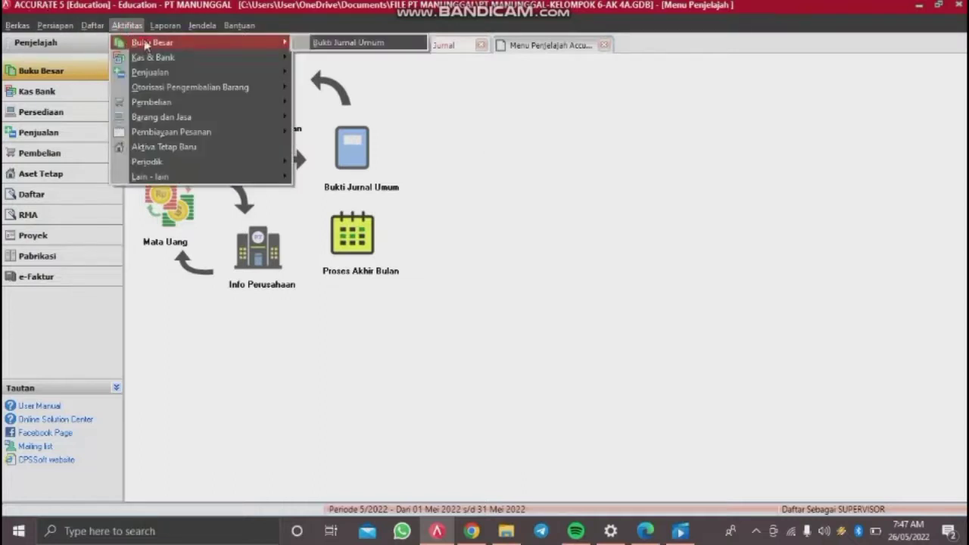
pyautogui.click(337, 44)
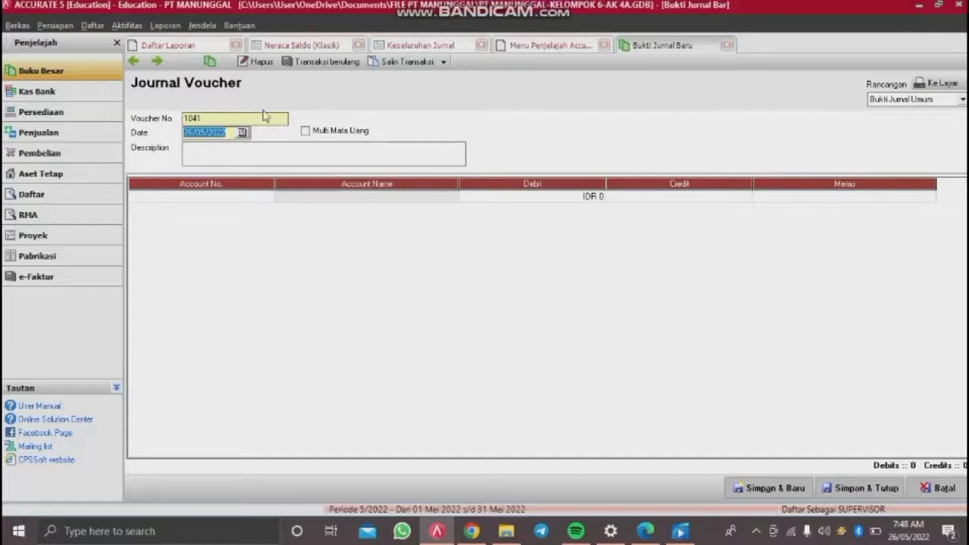
# Step: Set voucher BKK12-2, date 10/12/2014, description 'PENGISIAN KAS KECIL DENGAN CEK C12'
pyautogui.moveTo(239, 116); pyautogui.dragTo(87, 132)
pyautogui.press('BackSpace')
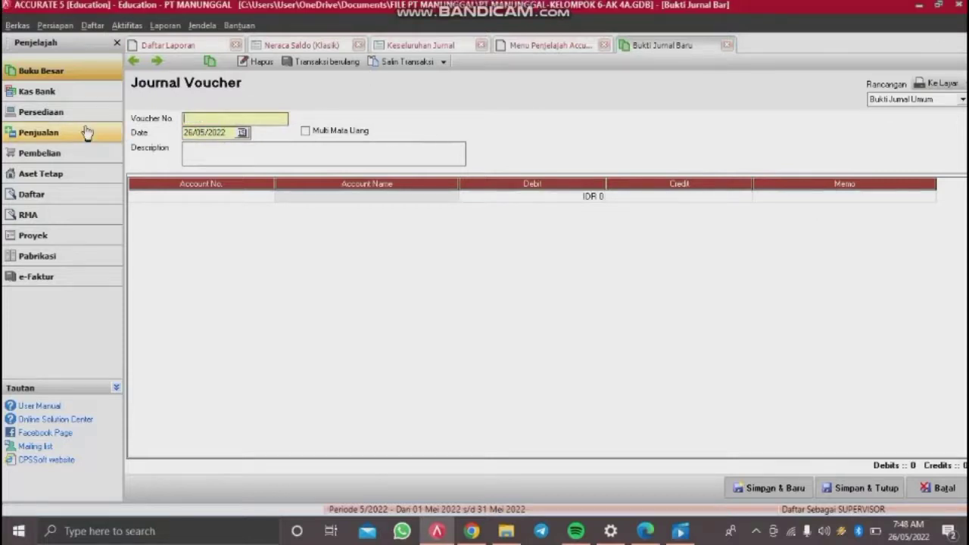
pyautogui.write('BKK12-2')
pyautogui.moveTo(230, 131); pyautogui.dragTo(68, 142)
pyautogui.press('BackSpace')
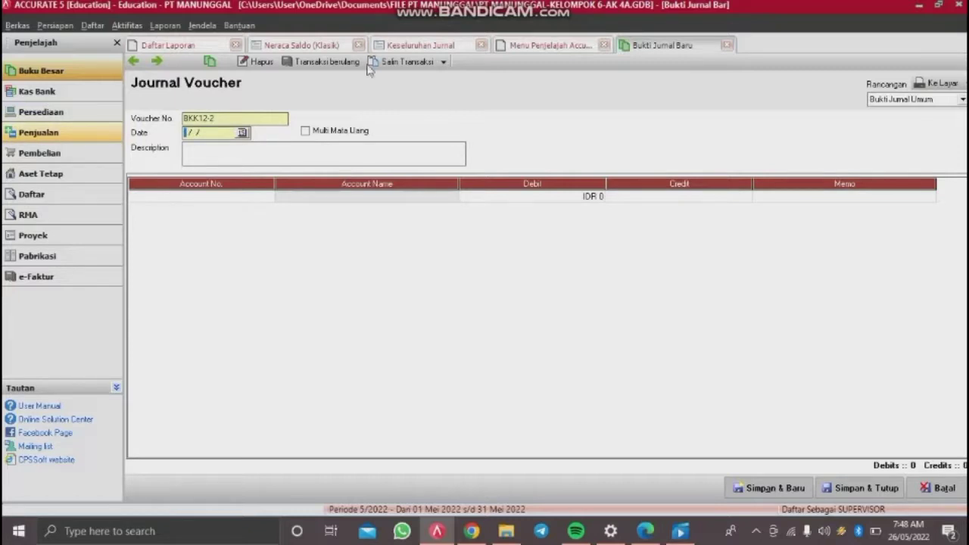
pyautogui.write('10/1')
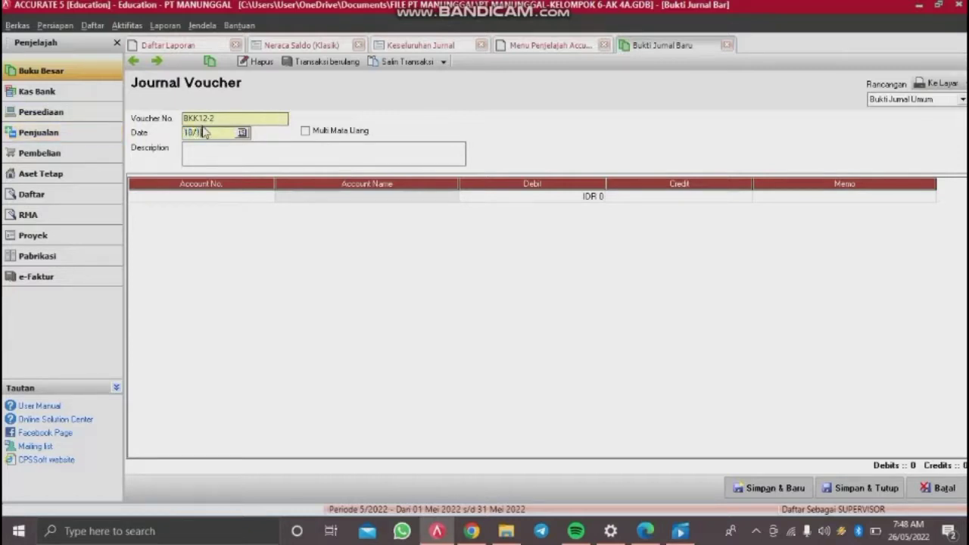
pyautogui.write('2/2014')
pyautogui.click(221, 159)
pyautogui.write('PENGIS')
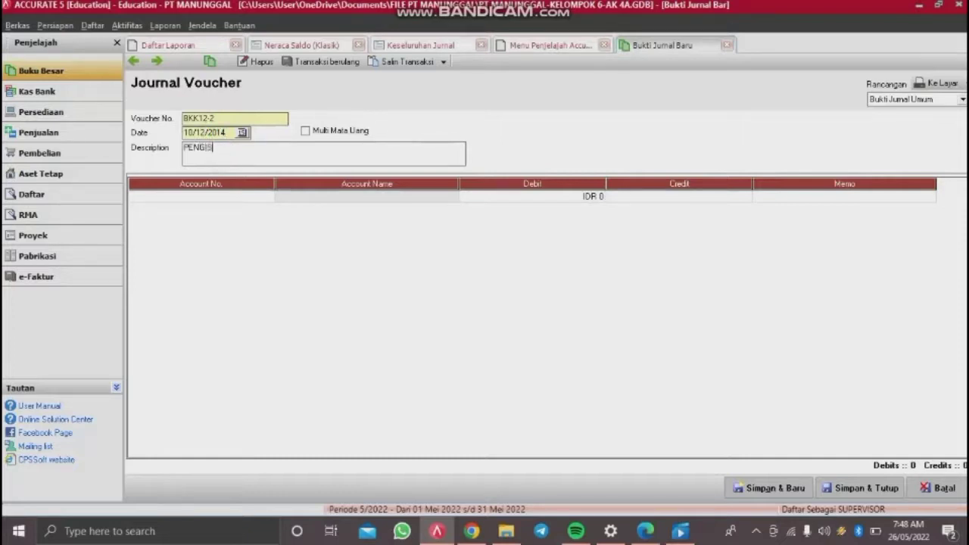
pyautogui.write('IAN KAS KECIL DENGAN CEK C12-2')
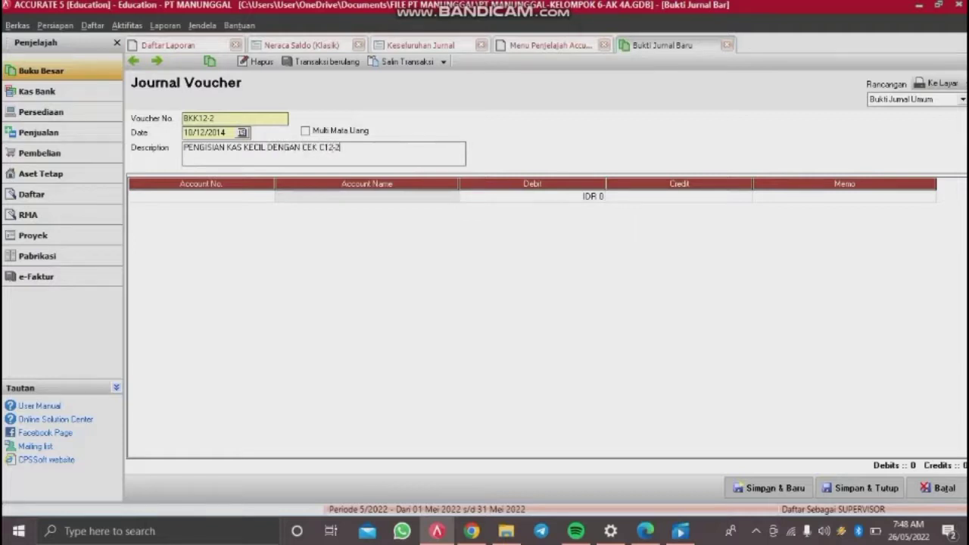
# Step: Debit Petty Cash 2,475,000 on the first journal line
pyautogui.click(206, 196)
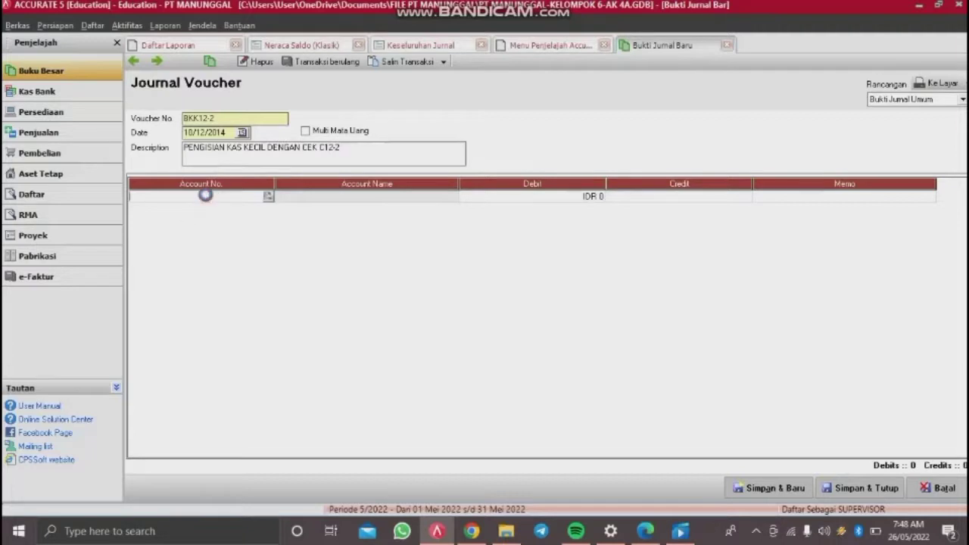
pyautogui.doubleClick(216, 196)
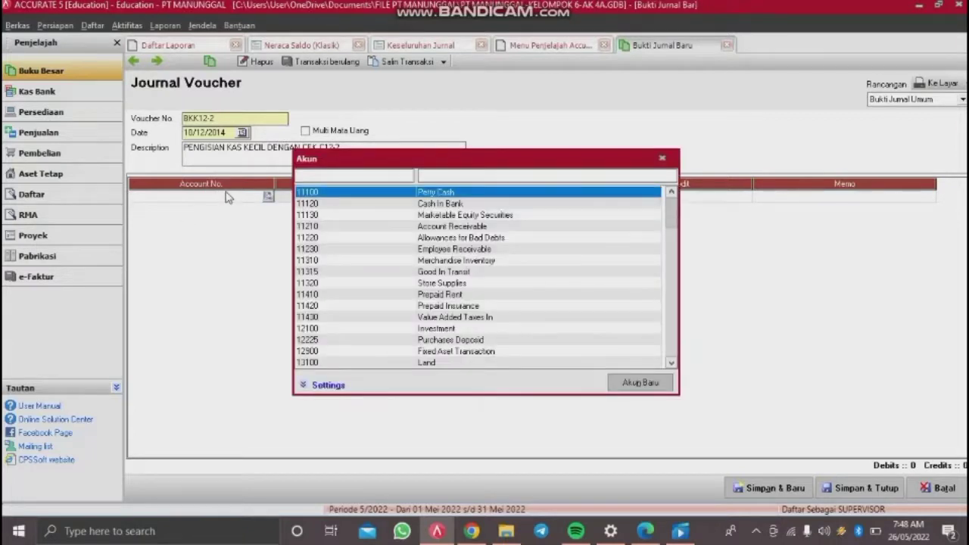
pyautogui.doubleClick(440, 195)
pyautogui.press('Tab')
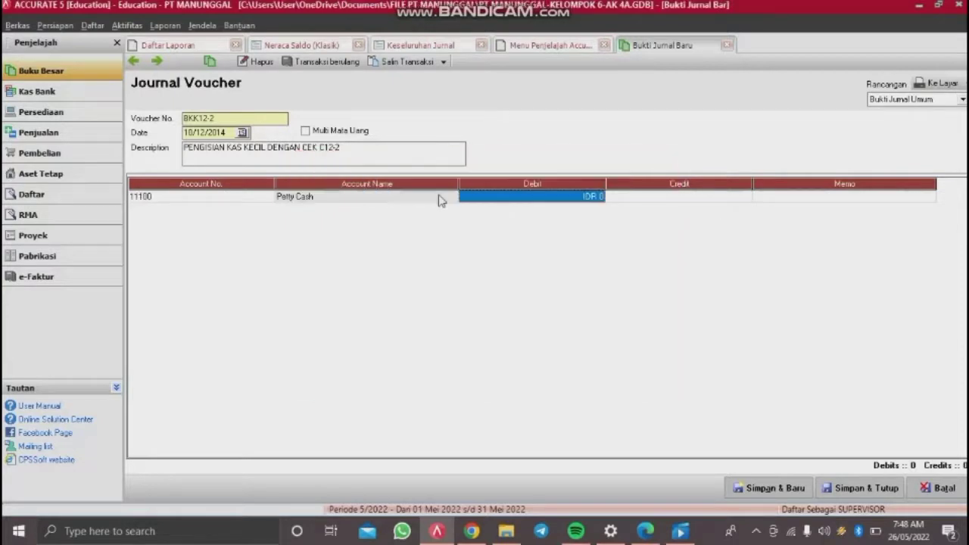
pyautogui.press('Return')
pyautogui.write('2475000')
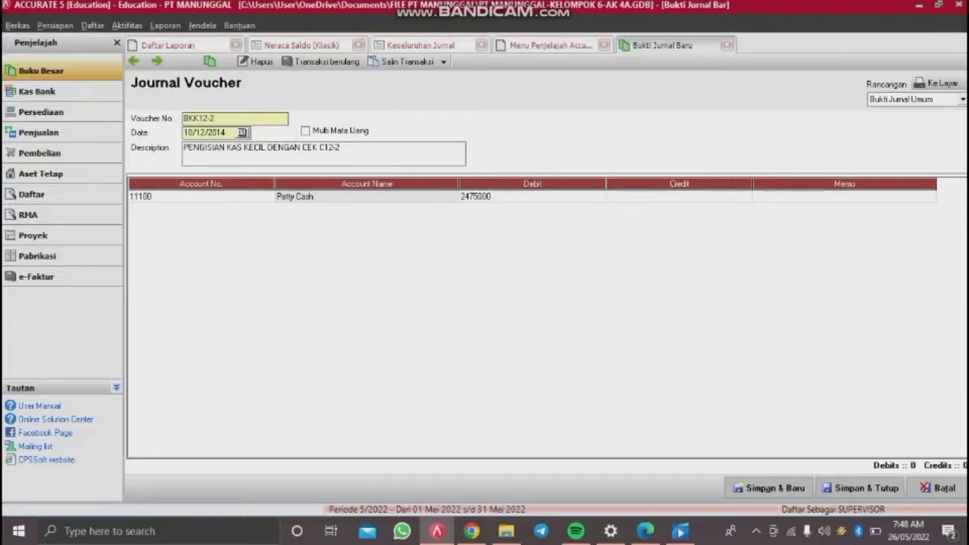
pyautogui.press('Tab')
pyautogui.press('Tab')
pyautogui.press('Tab')
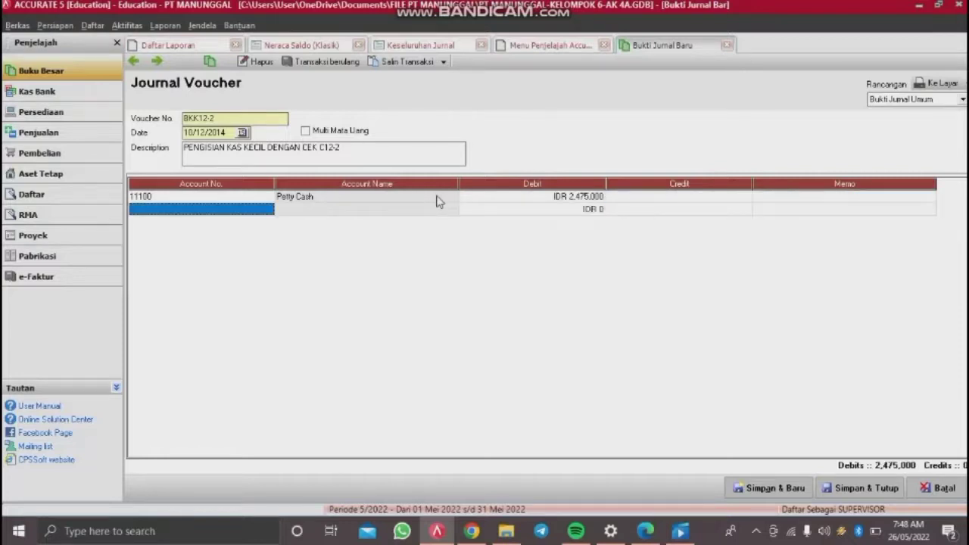
# Step: Credit Cash In Bank 2,475,000, drop the empty third line, and save the voucher
pyautogui.click(265, 211)
pyautogui.click(268, 209)
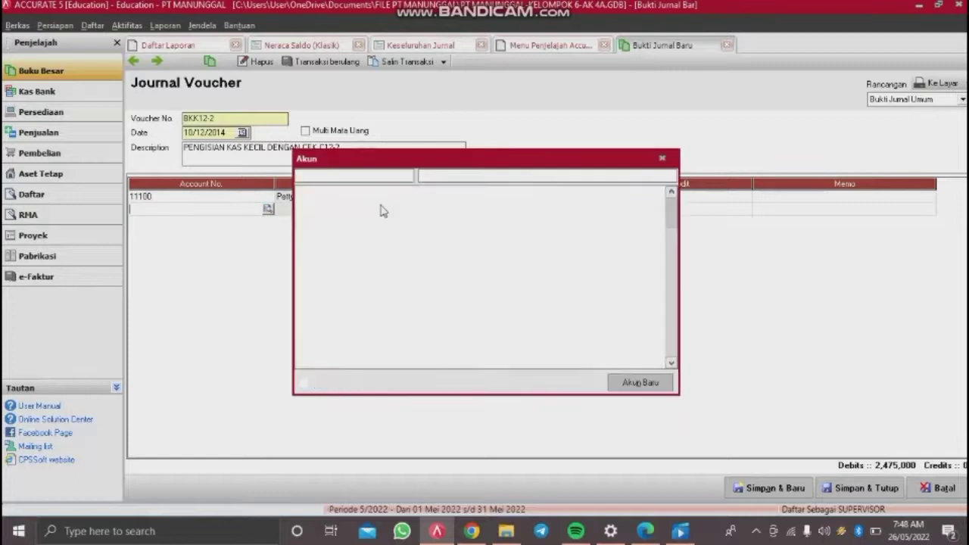
pyautogui.doubleClick(456, 201)
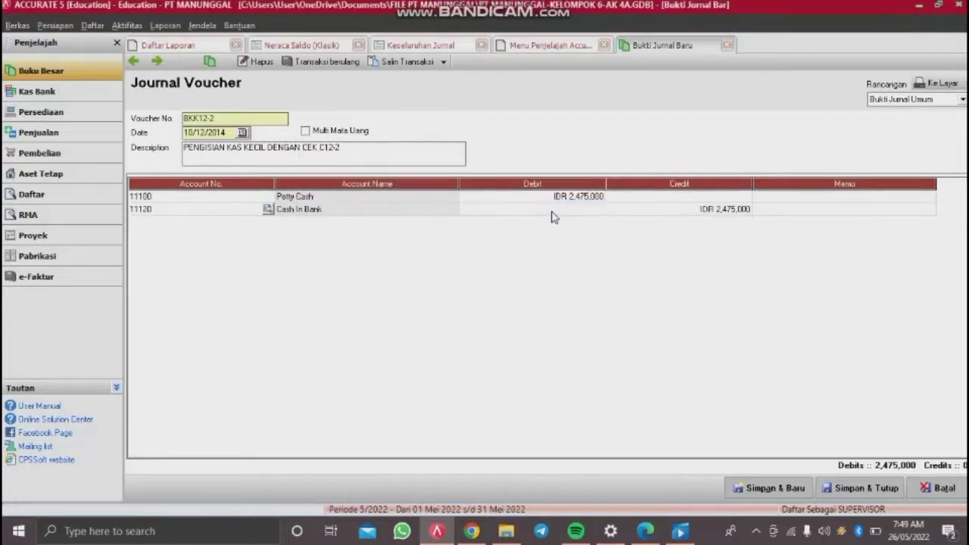
pyautogui.press('Tab')
pyautogui.press('Tab')
pyautogui.press('Tab')
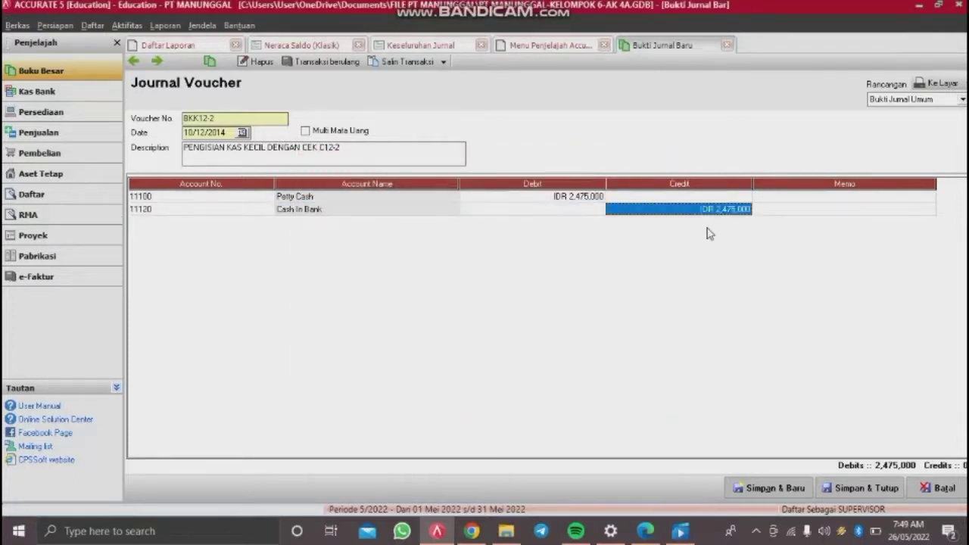
pyautogui.press('Tab')
pyautogui.press('Tab')
pyautogui.press('Up')
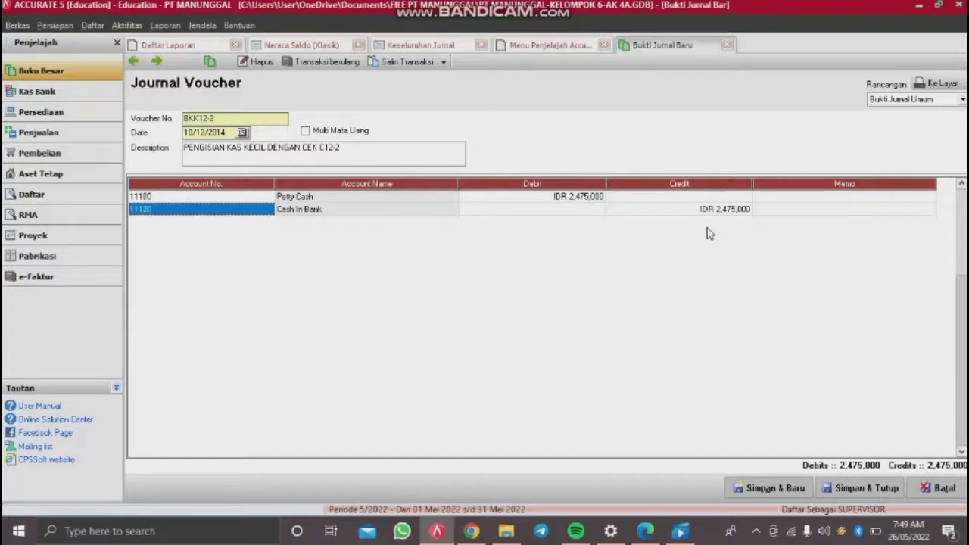
pyautogui.press('Return')
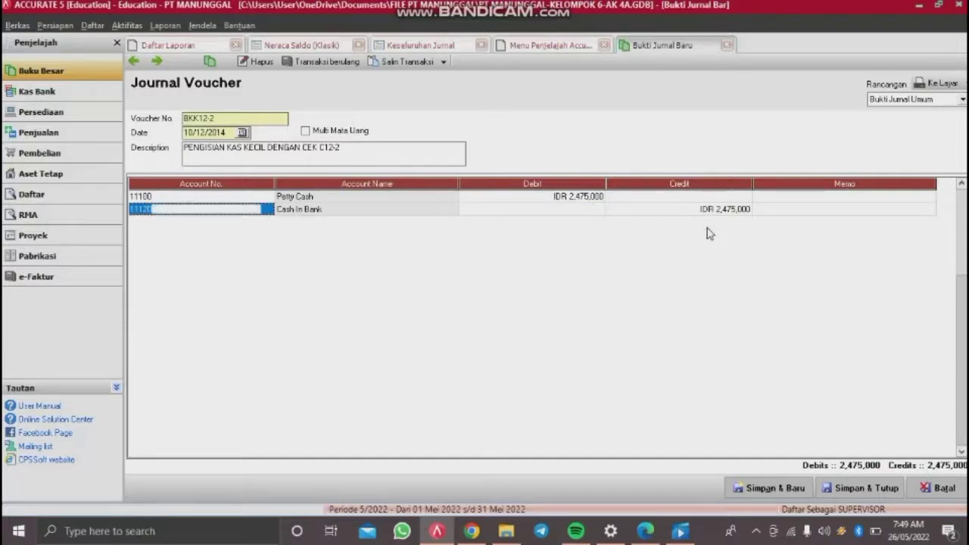
pyautogui.click(854, 490)
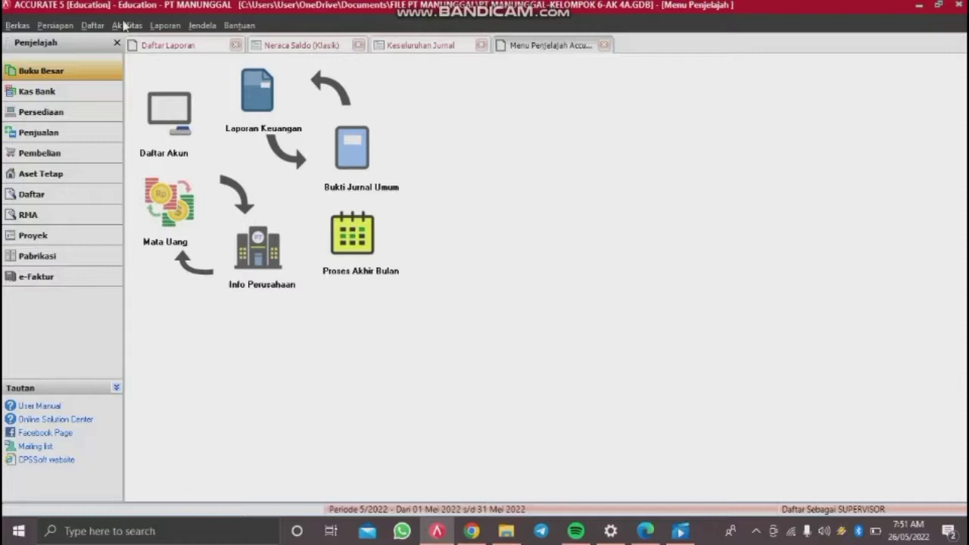
# Step: Open fixed asset FA-004 Vehicles from the fixed asset list and start its disposal
pyautogui.click(93, 27)
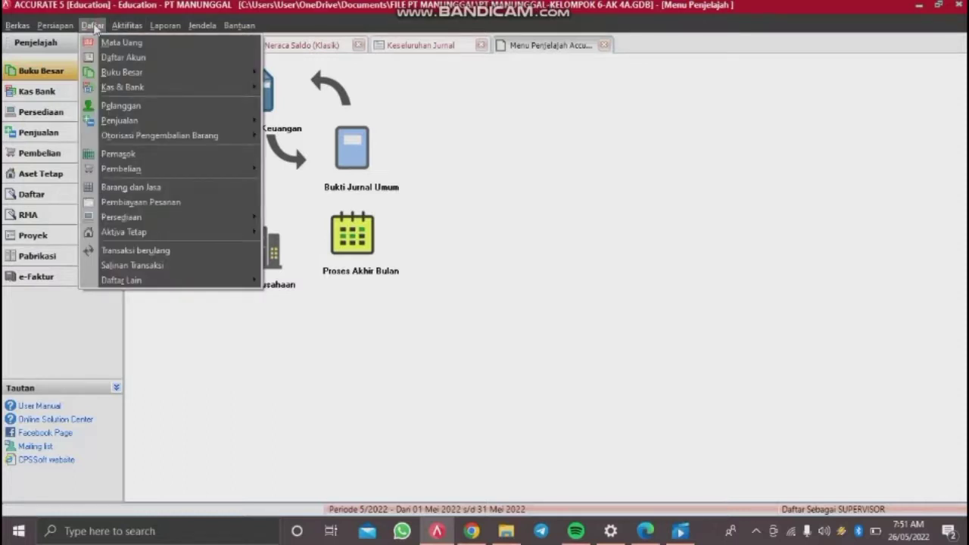
pyautogui.moveTo(163, 229)
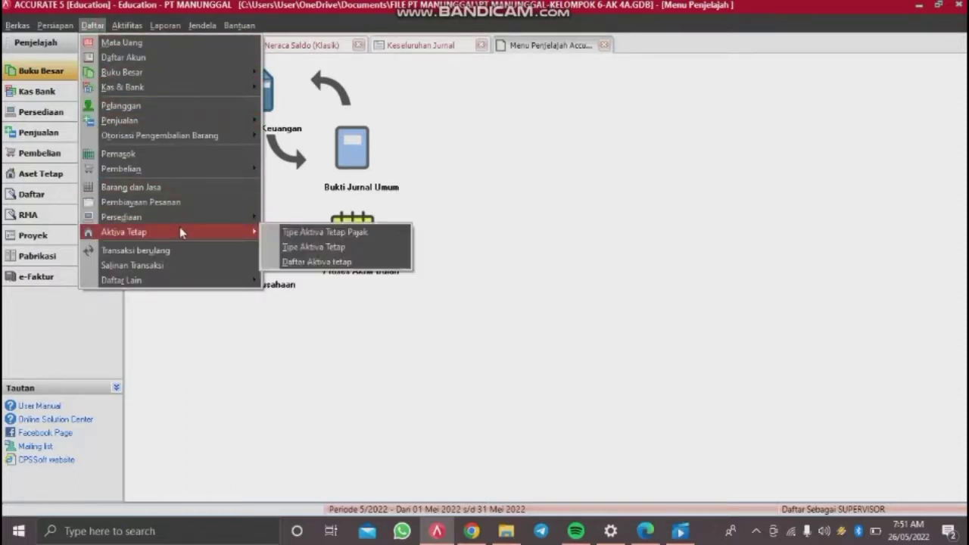
pyautogui.click(305, 262)
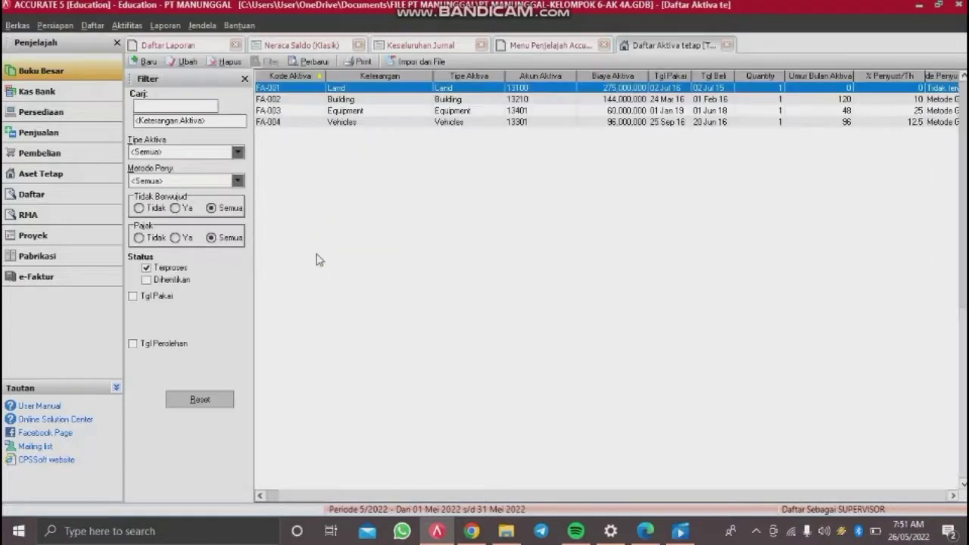
pyautogui.doubleClick(555, 123)
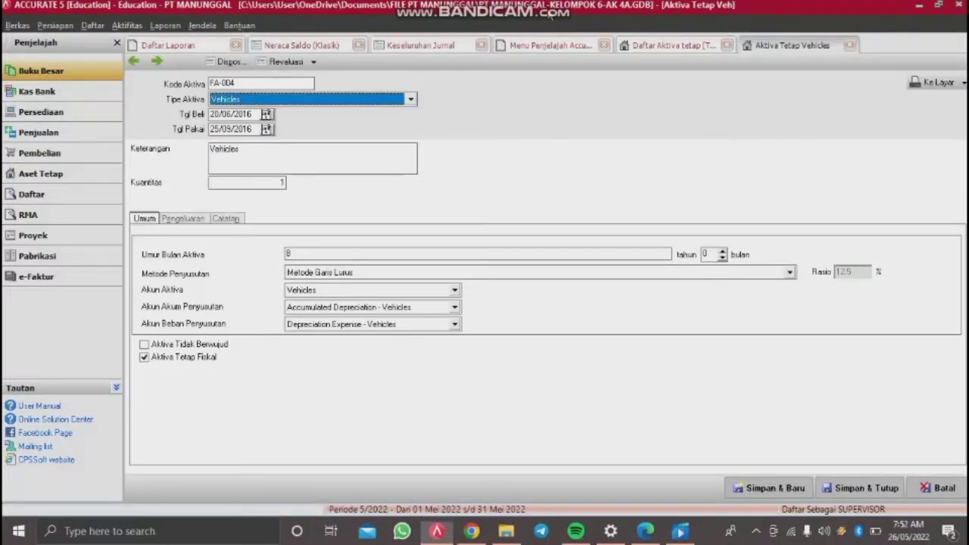
pyautogui.click(230, 61)
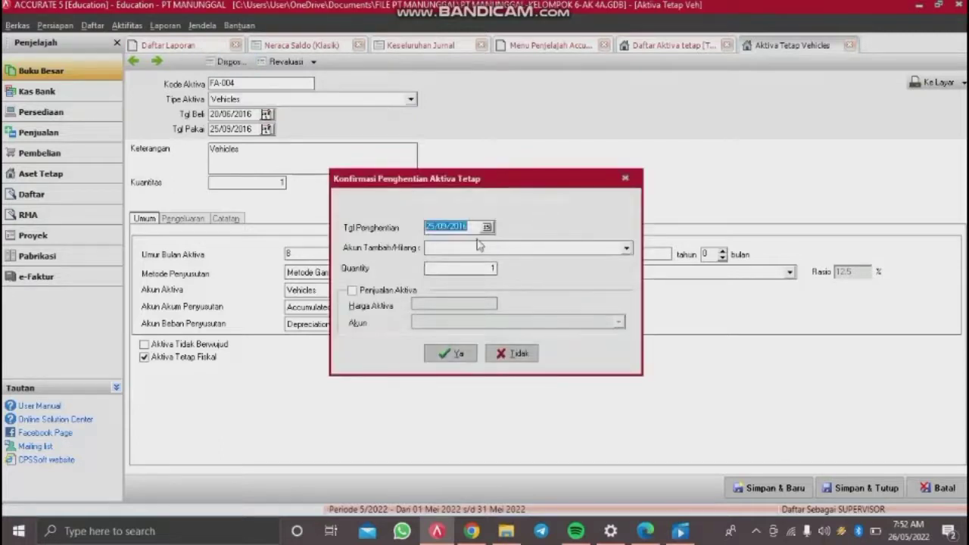
# Step: Set the disposal date to 11/12/2016, correcting an invalid earlier date
pyautogui.press('BackSpace')
pyautogui.write('1')
pyautogui.write('12')
pyautogui.click(480, 248)
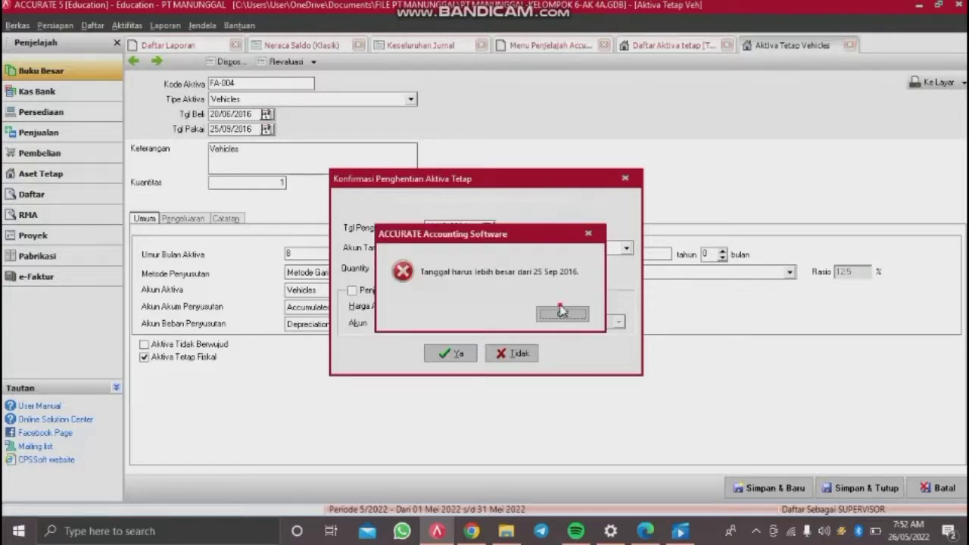
pyautogui.click(561, 312)
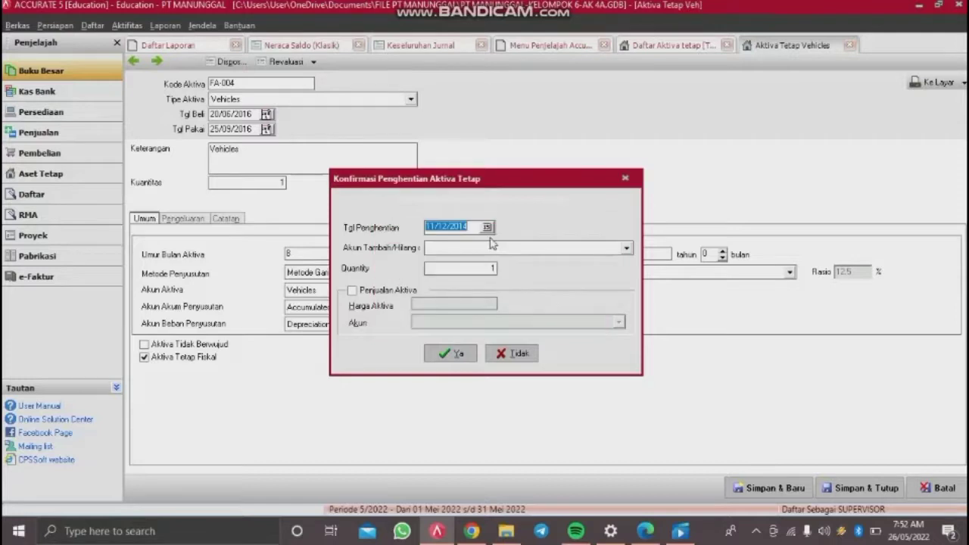
pyautogui.press('Delete')
pyautogui.click(485, 268)
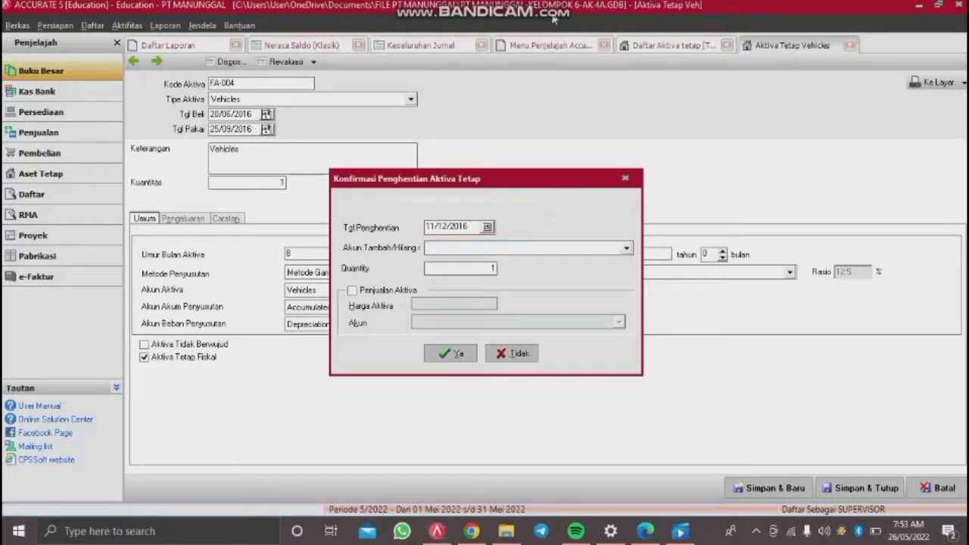
# Step: Use Gain/Loss Sales Vehicles, record the sale at 49,000,000 into Cash In Bank, and save
pyautogui.click(618, 253)
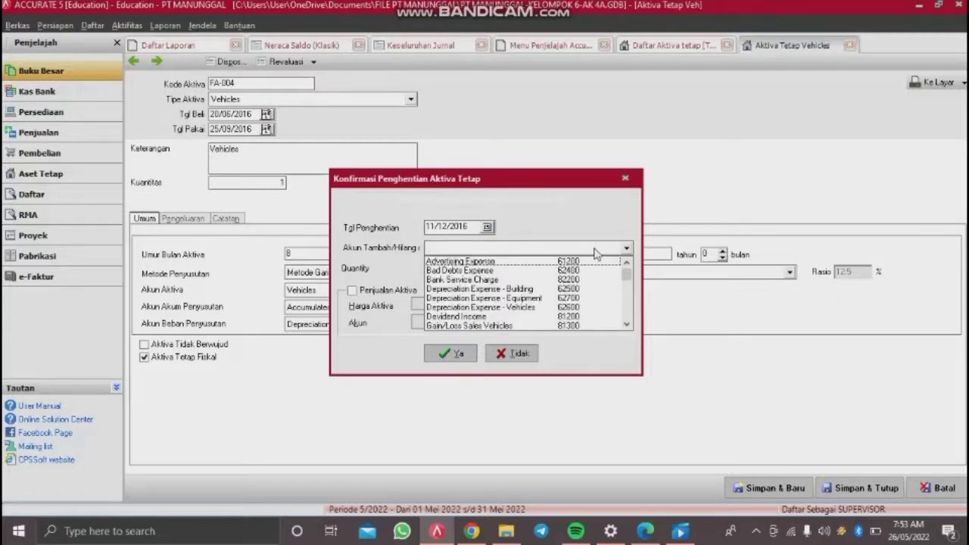
pyautogui.write('Gain')
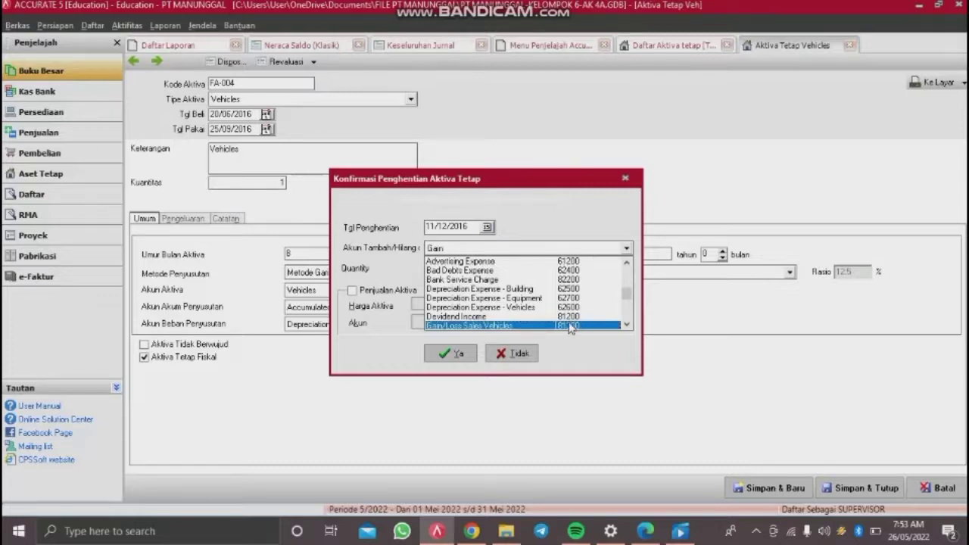
pyautogui.click(569, 325)
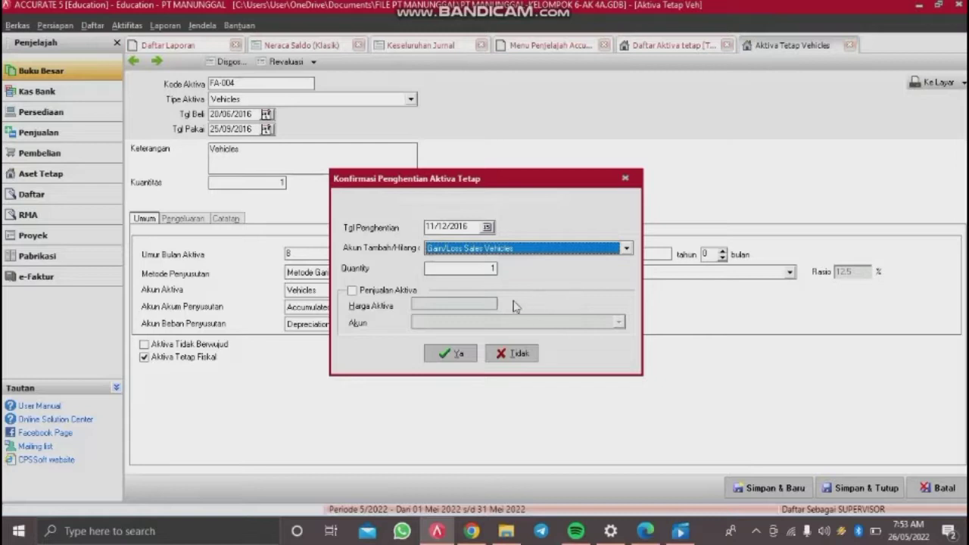
pyautogui.click(353, 291)
pyautogui.click(475, 303)
pyautogui.write('49,000,000')
pyautogui.press('Tab')
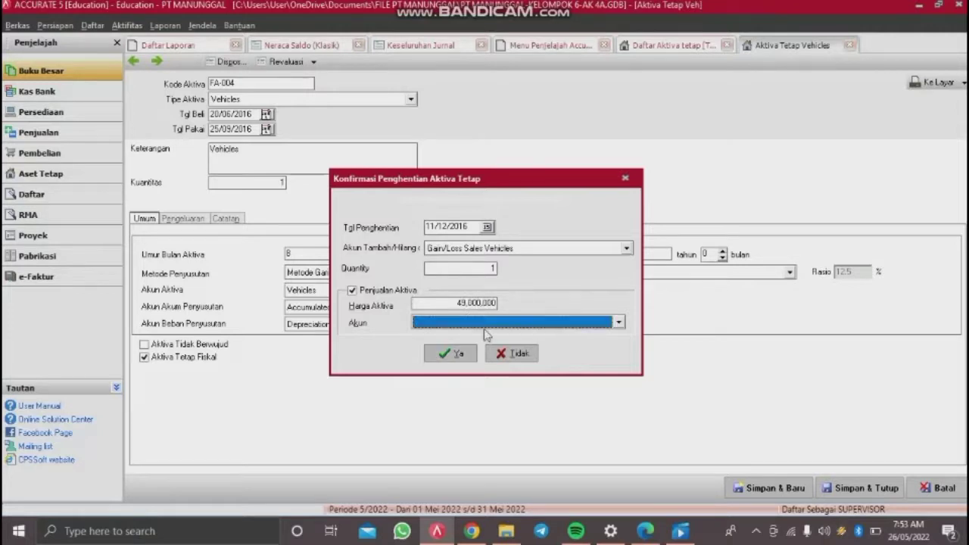
pyautogui.click(488, 324)
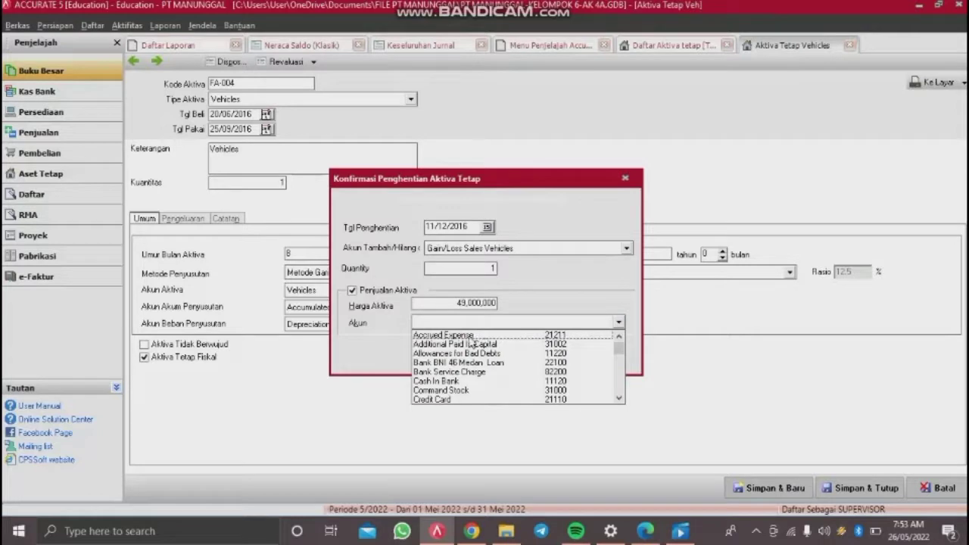
pyautogui.click(453, 381)
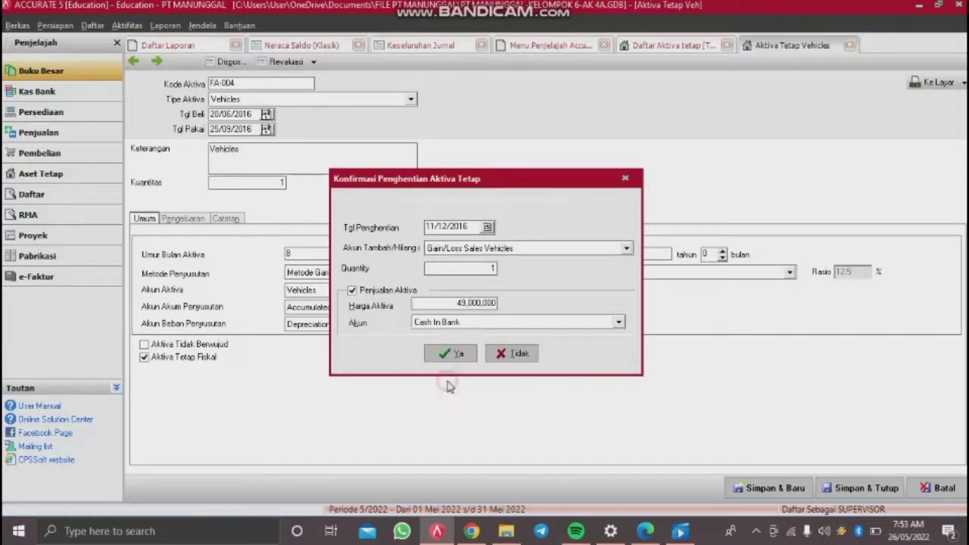
pyautogui.click(455, 354)
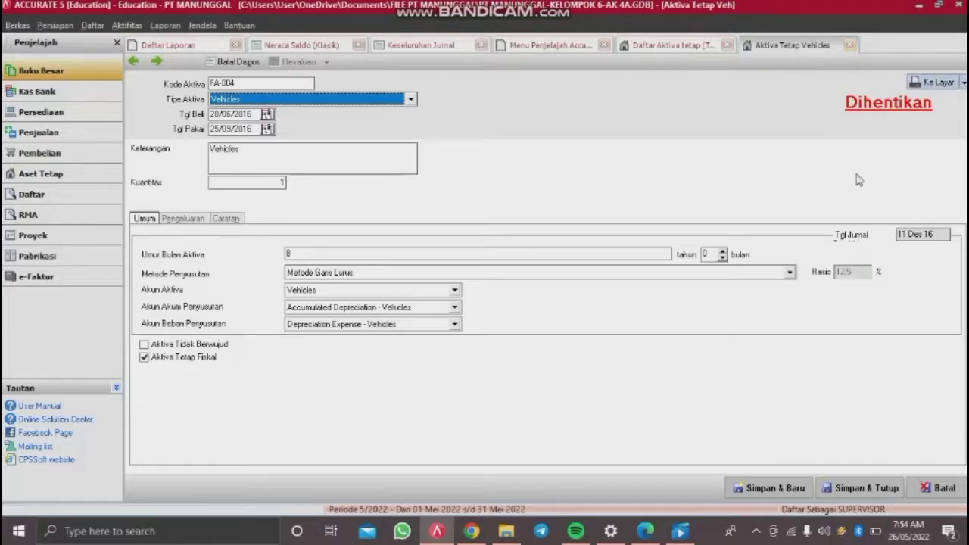
pyautogui.click(847, 489)
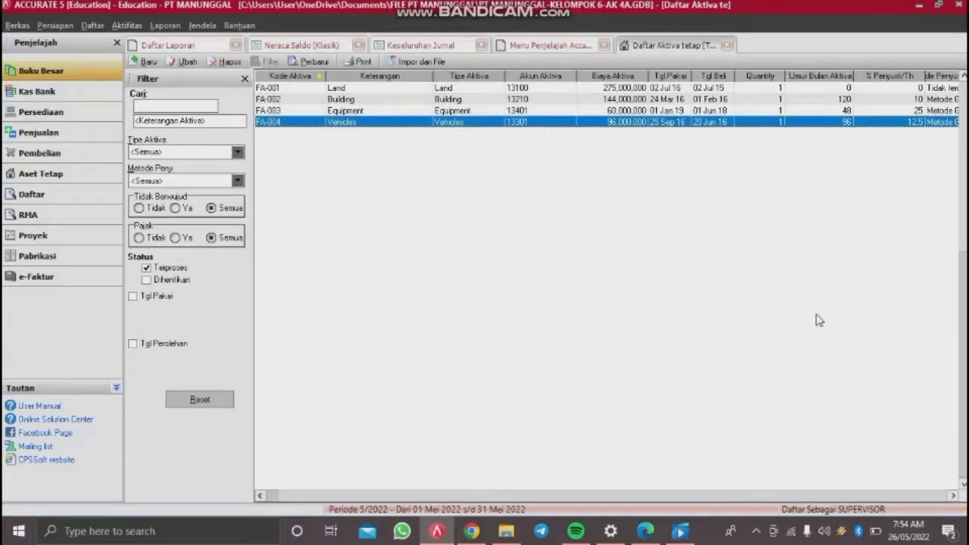
# Step: Close the fixed asset list and open a new Penerimaan Penjualan receipt form, NK12-2
pyautogui.click(727, 44)
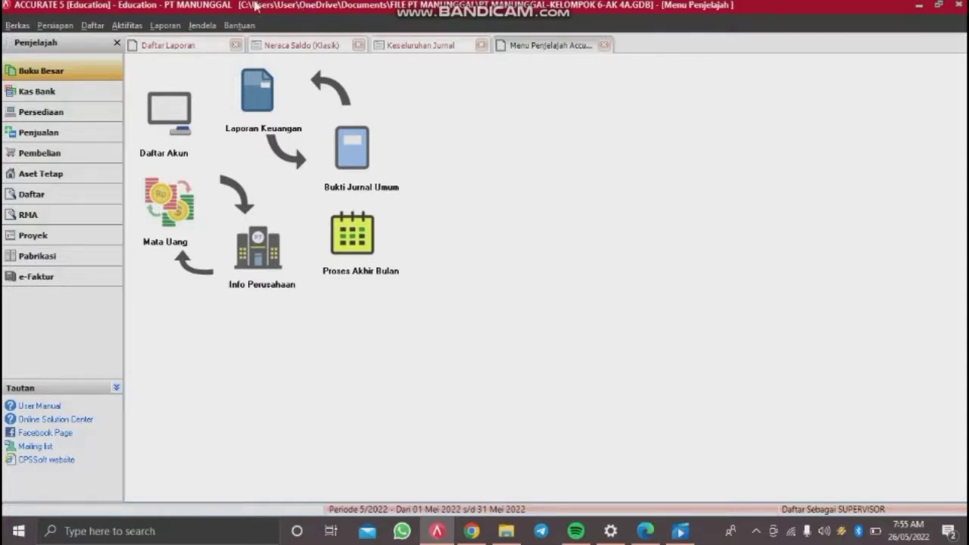
pyautogui.click(138, 28)
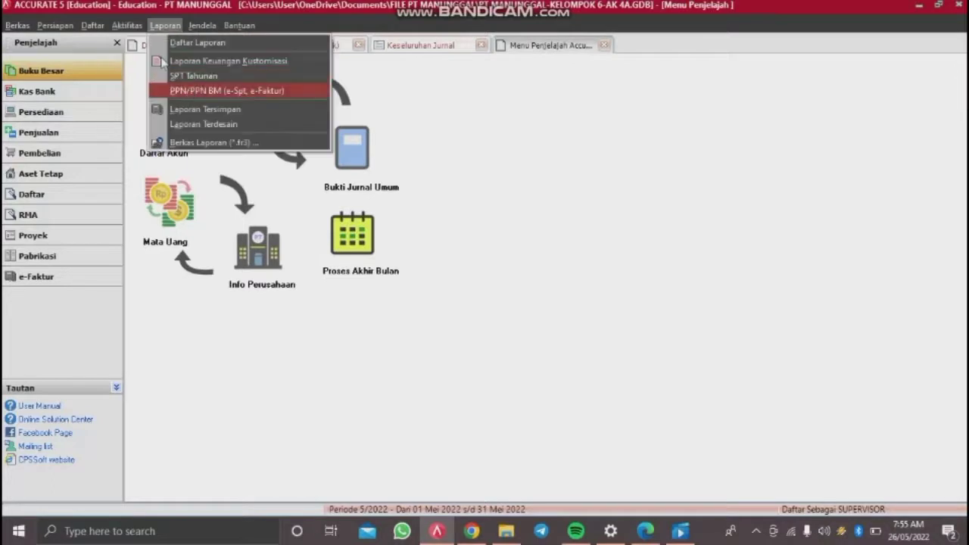
pyautogui.click(138, 28)
pyautogui.click(138, 28)
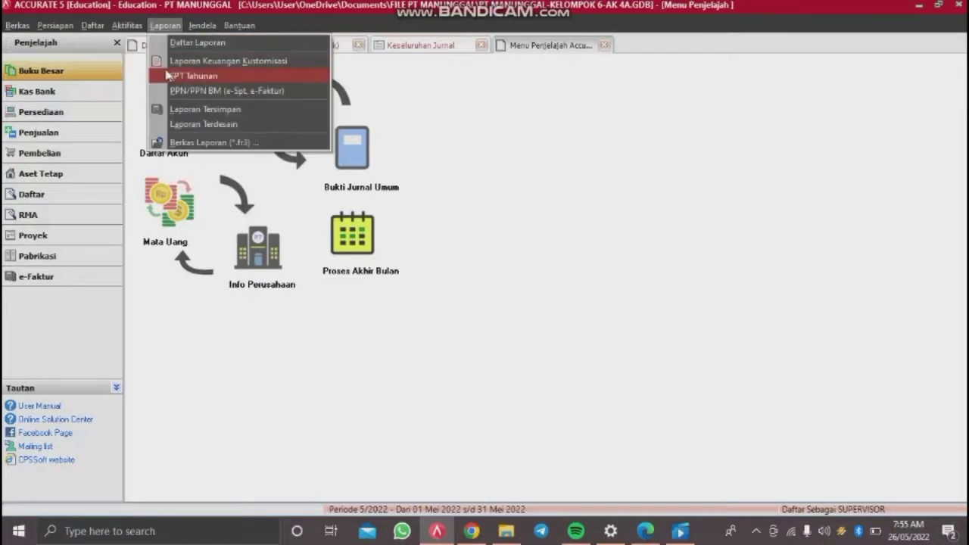
pyautogui.click(129, 28)
pyautogui.click(125, 28)
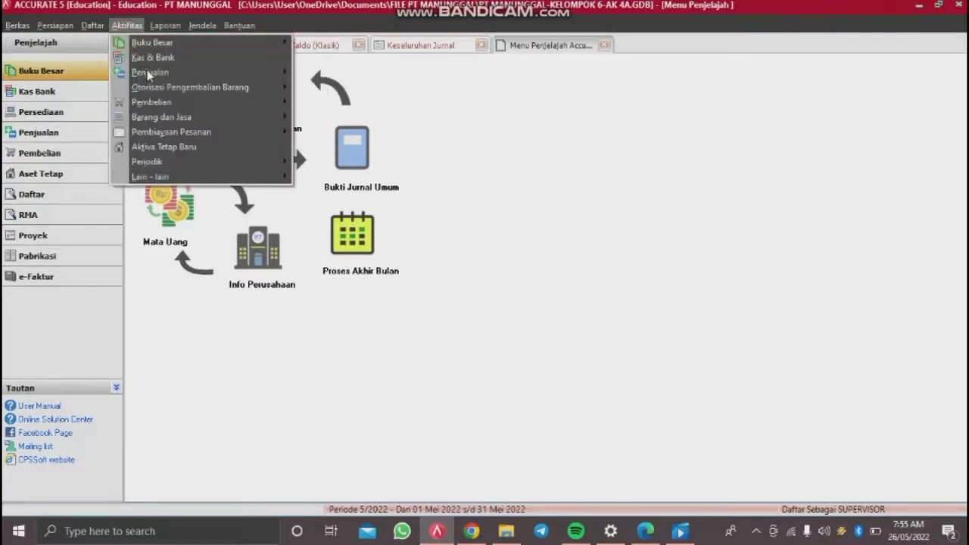
pyautogui.moveTo(150, 72)
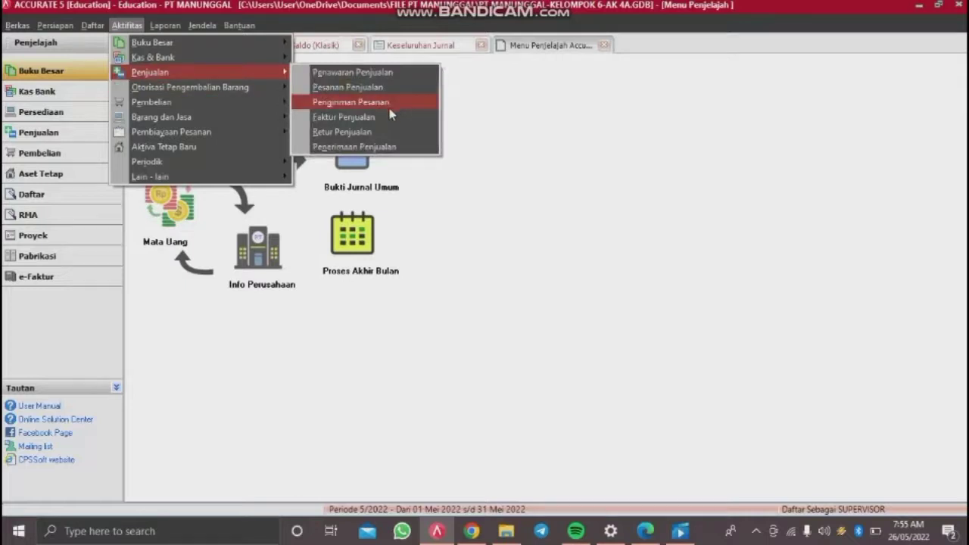
pyautogui.click(365, 147)
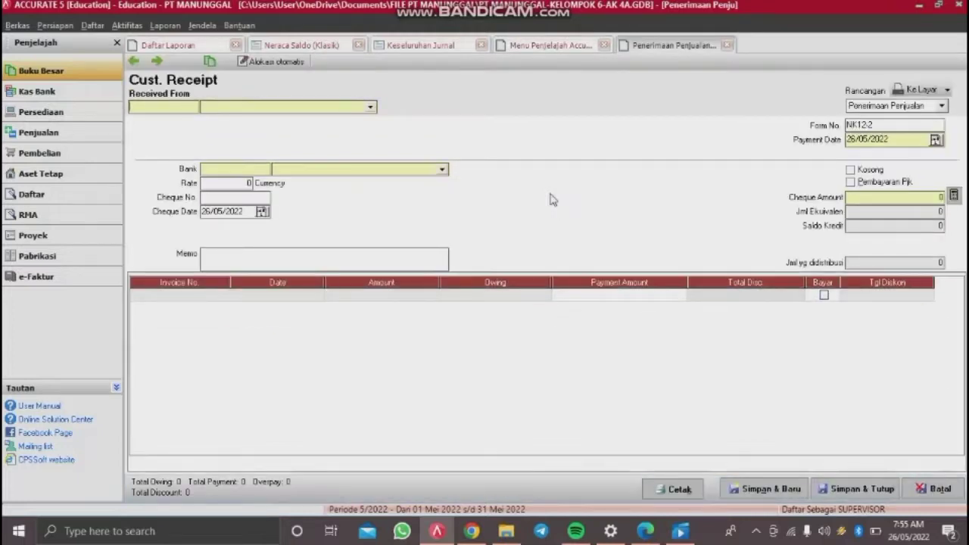
# Step: Choose Toko Serasi as the payer, with form number BKM12-3 and payment date 12/12/2014
pyautogui.click(367, 109)
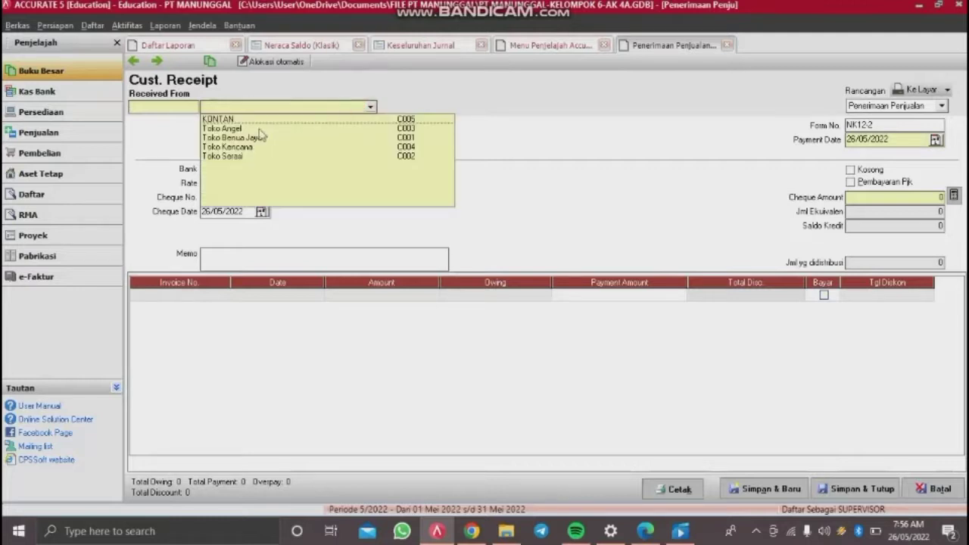
pyautogui.click(231, 156)
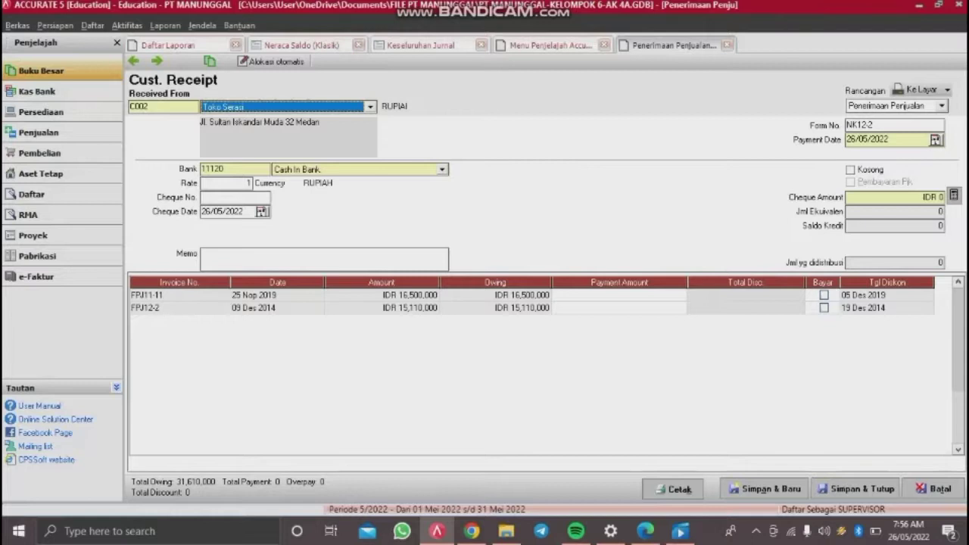
pyautogui.moveTo(874, 125); pyautogui.dragTo(739, 125)
pyautogui.press('BackSpace')
pyautogui.write('BK')
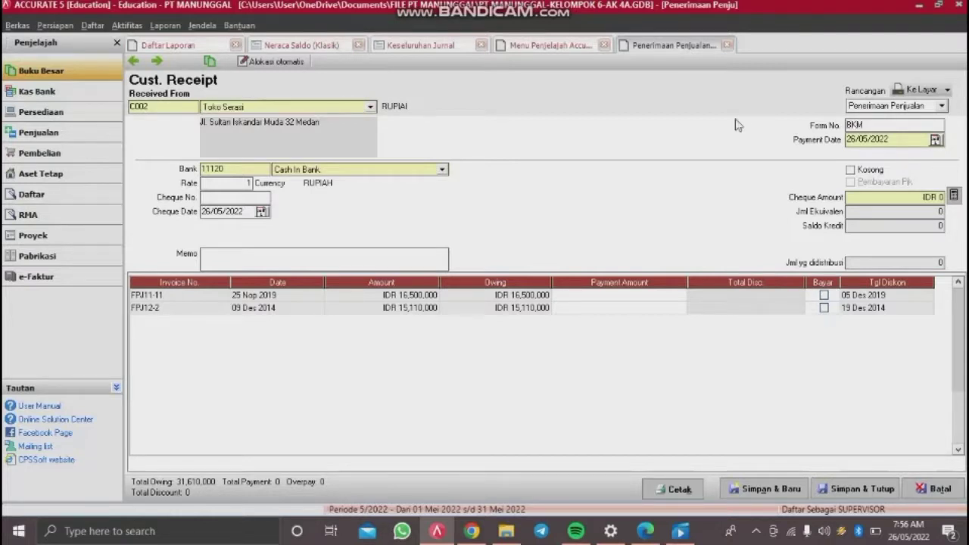
pyautogui.write('M12-3')
pyautogui.moveTo(903, 139); pyautogui.dragTo(717, 150)
pyautogui.press('BackSpace')
pyautogui.write('12/12/2014')
# Step: Enter cheque KC9 dated 12/12/2014 and pay invoice FPJ11-11 in full for 16,500,000
pyautogui.click(207, 200)
pyautogui.write('KC9')
pyautogui.moveTo(241, 215); pyautogui.dragTo(145, 219)
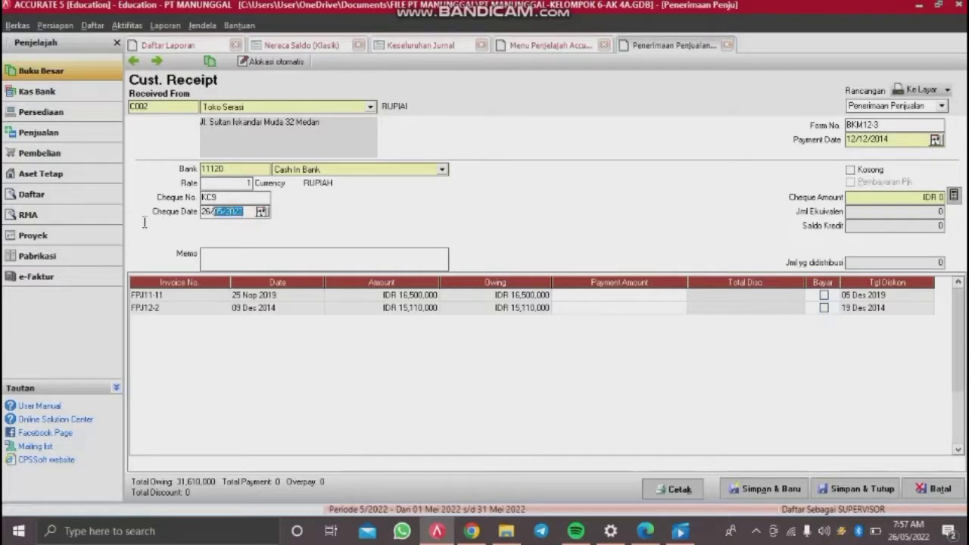
pyautogui.write('12/12/2014')
pyautogui.click(825, 296)
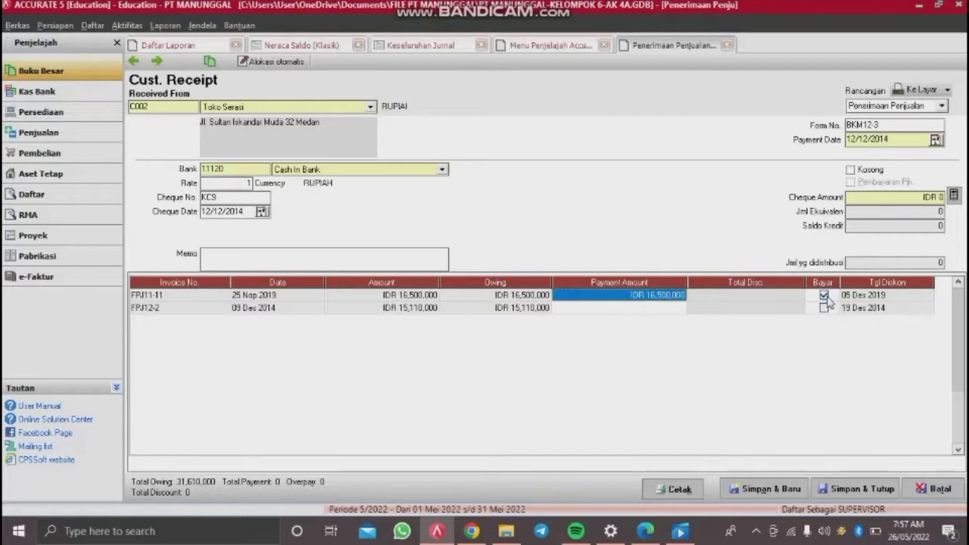
pyautogui.click(953, 197)
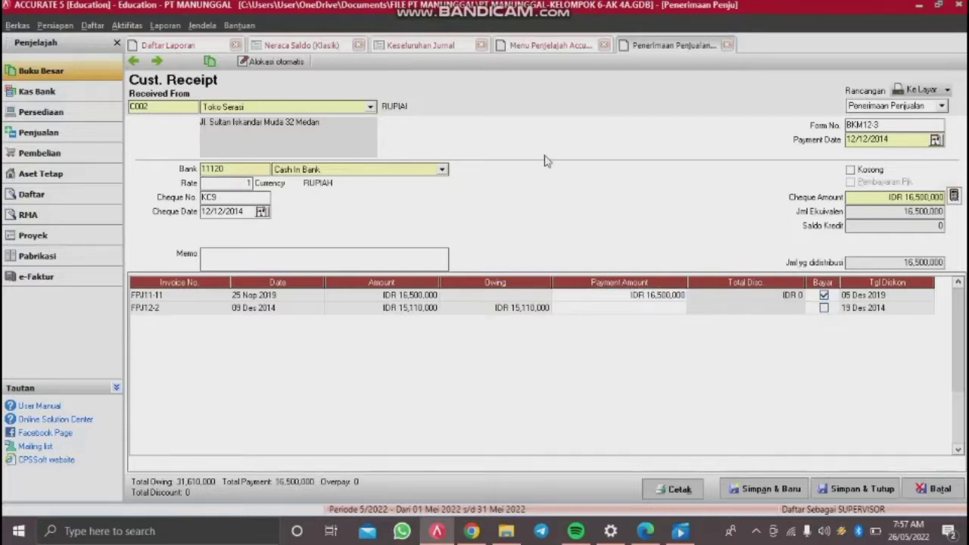
# Step: Add the memo 'Pelunasan faktur FPJ11-11 tertanggal 25 november 2014' to receipt BKM12-3 and save it
pyautogui.click(387, 262)
pyautogui.write('Pelunasan faktur FPJ11-11 ter')
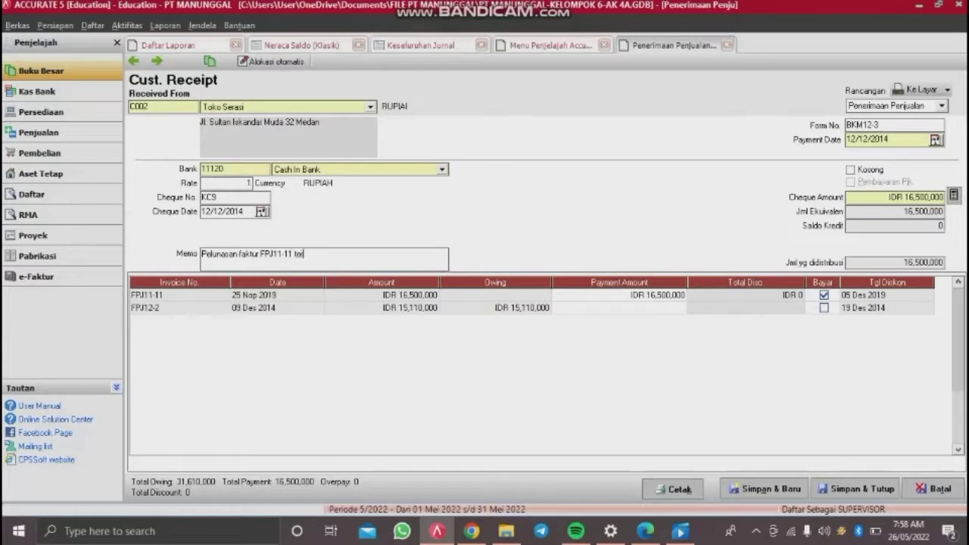
pyautogui.write('tanggal 25 november 2014')
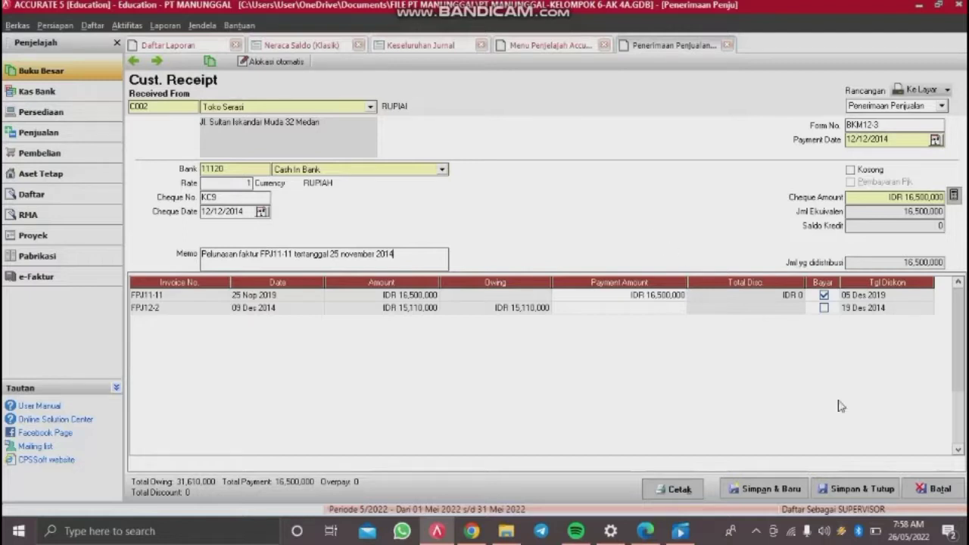
pyautogui.click(854, 491)
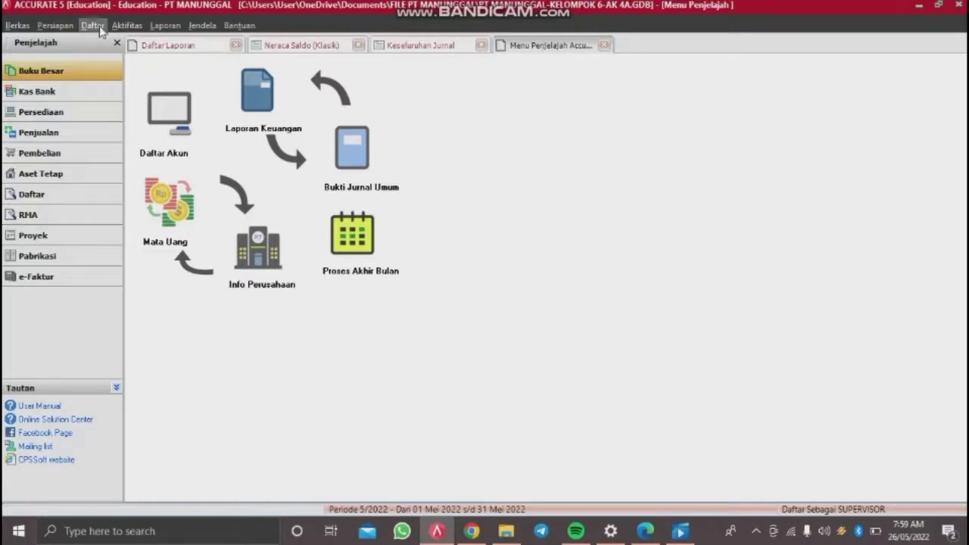
# Step: Start a new Cash & Bank payment from the Aktifitas menu
pyautogui.click(125, 26)
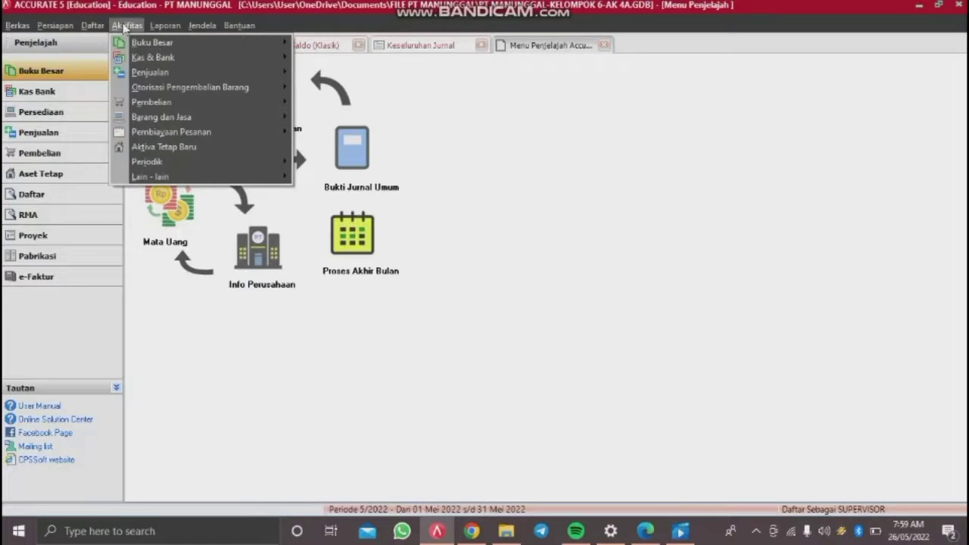
pyautogui.click(127, 28)
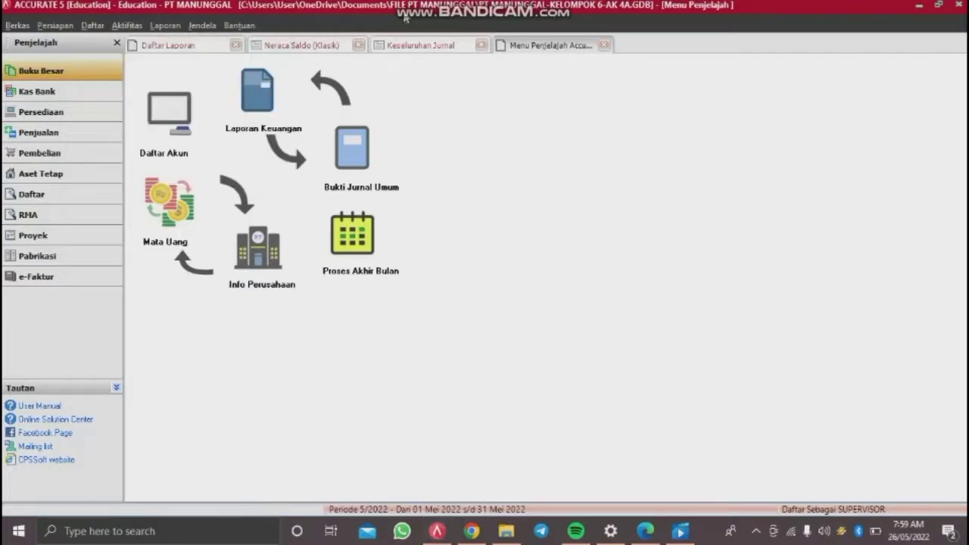
pyautogui.click(164, 26)
pyautogui.click(132, 27)
pyautogui.click(132, 27)
pyautogui.moveTo(165, 27)
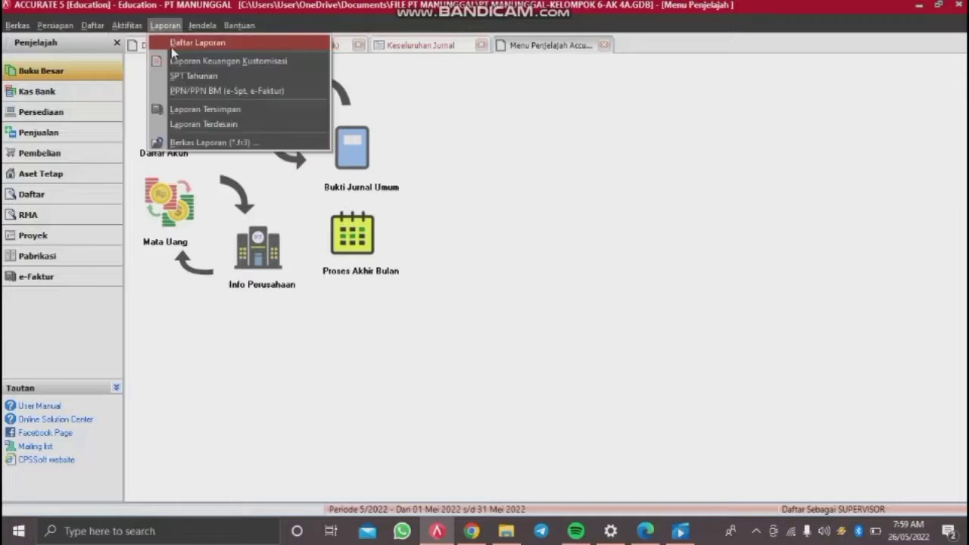
pyautogui.click(129, 28)
pyautogui.click(127, 28)
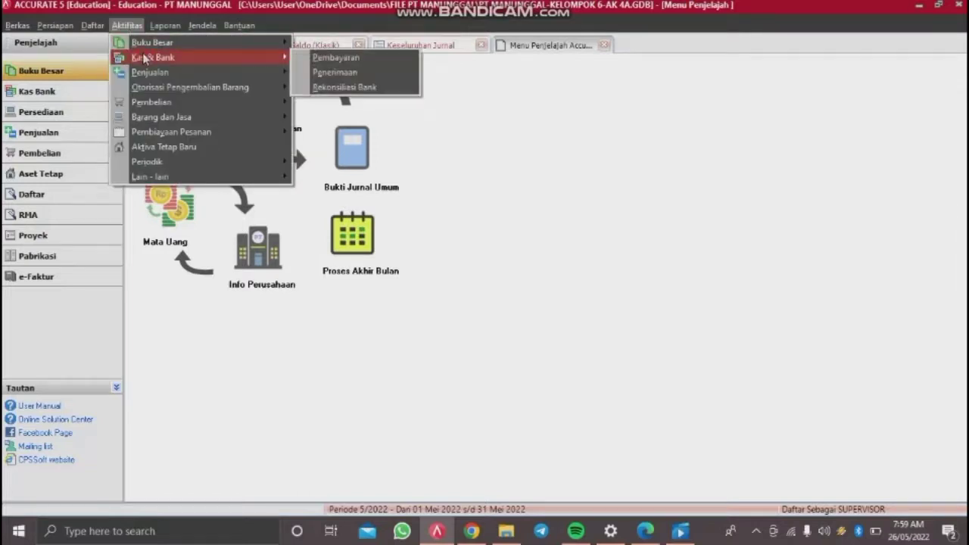
pyautogui.moveTo(284, 58)
pyautogui.click(318, 56)
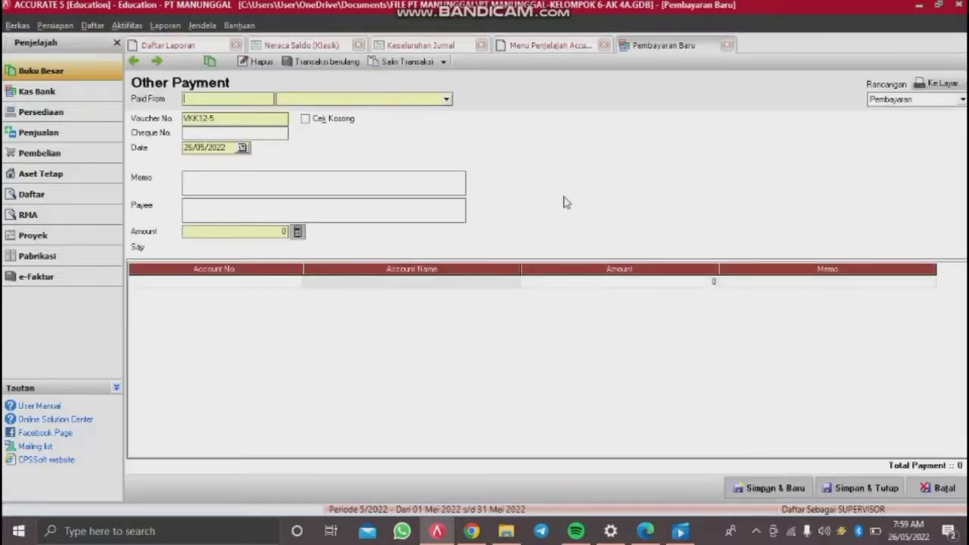
# Step: Pay from Cash In Bank with voucher BKK12-3 dated 13/12/2014
pyautogui.click(414, 99)
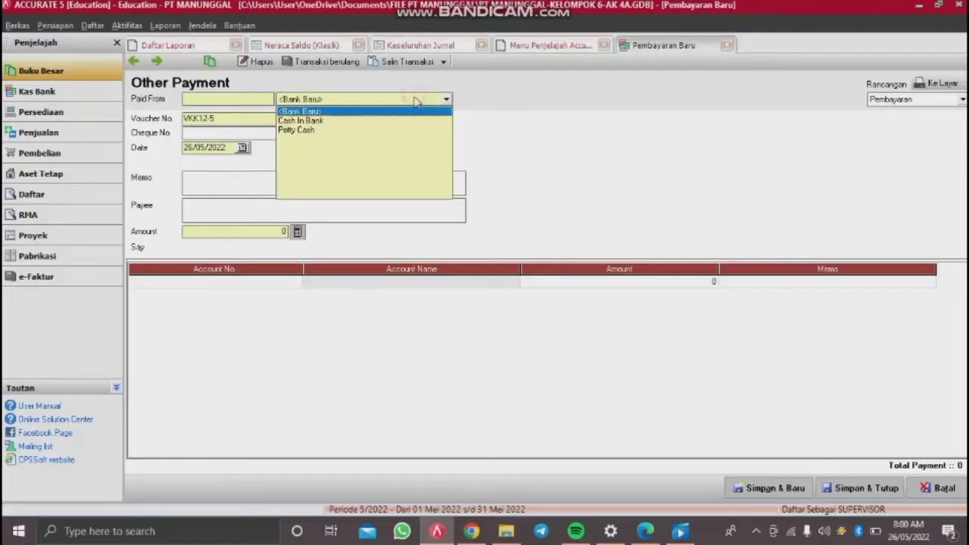
pyautogui.click(336, 121)
pyautogui.moveTo(238, 119); pyautogui.dragTo(50, 127)
pyautogui.press('Delete')
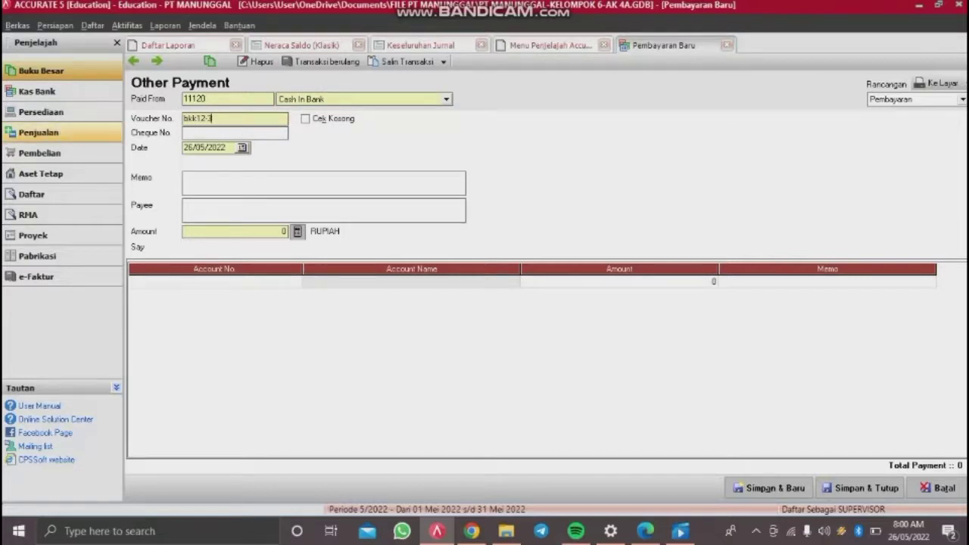
pyautogui.press('BackSpace')
pyautogui.press('BackSpace')
pyautogui.press('BackSpace')
pyautogui.press('BackSpace')
pyautogui.write('BKK12')
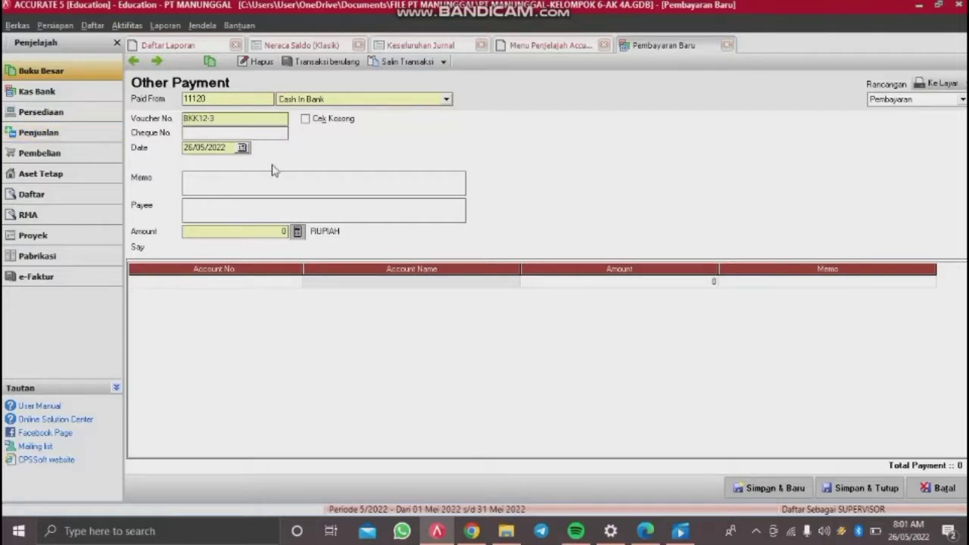
pyautogui.click(228, 150)
pyautogui.write('13/12/2')
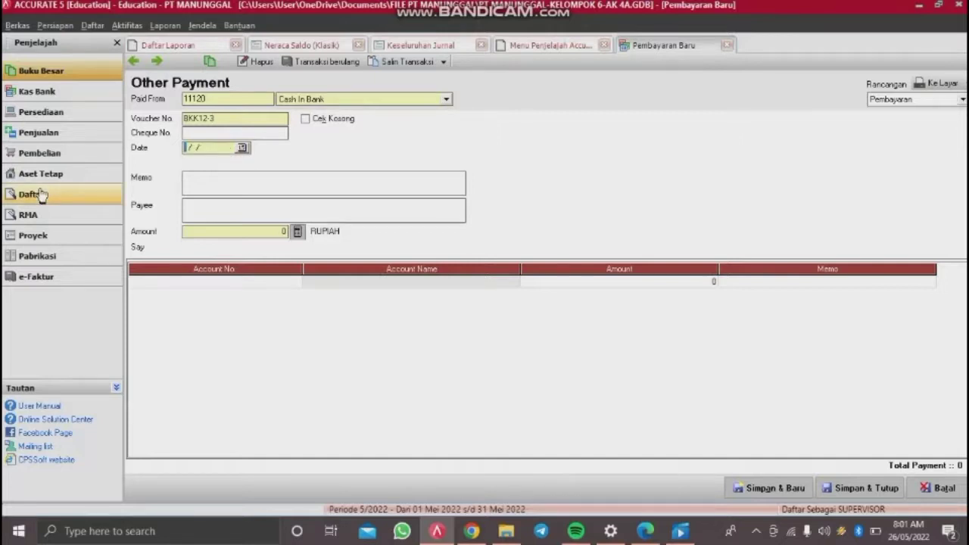
pyautogui.write('014')
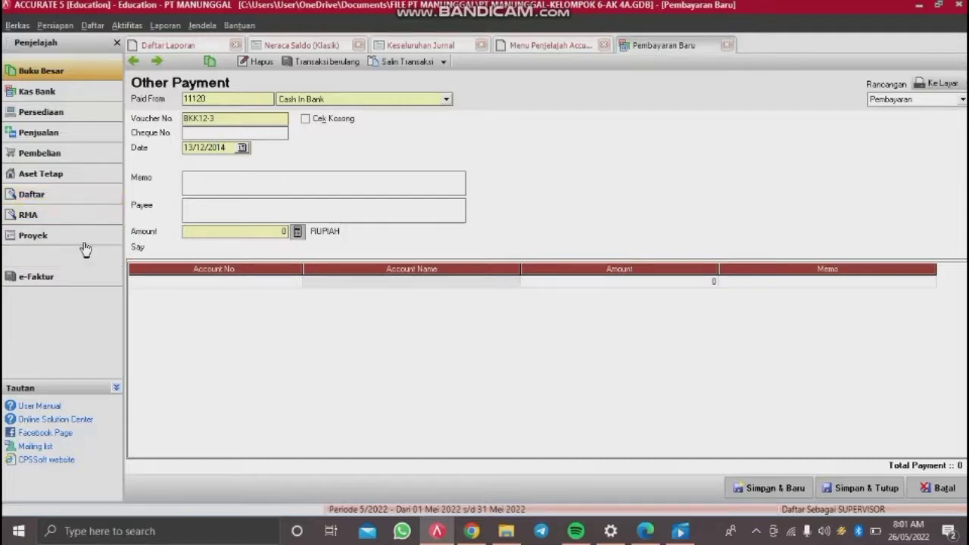
# Step: Write the payment memo covering December tax and employee PPh payable
pyautogui.click(201, 185)
pyautogui.write('p')
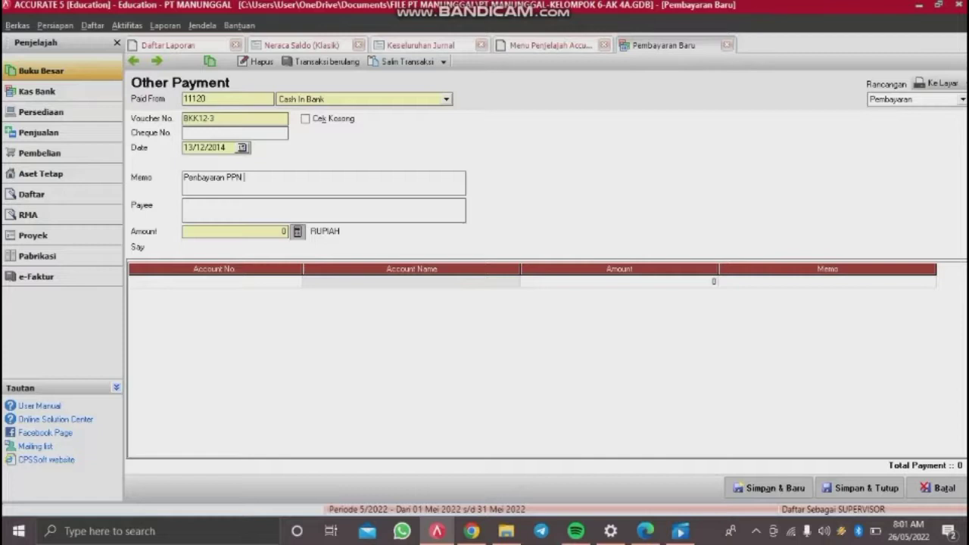
pyautogui.press('BackSpace')
pyautogui.press('BackSpace')
pyautogui.write('ember dan utang PPH K')
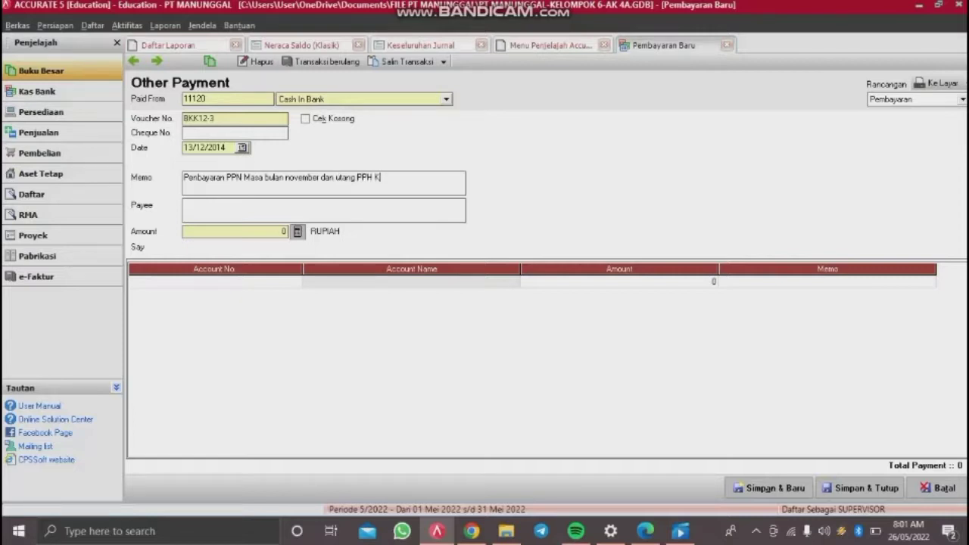
pyautogui.write('aryawan')
# Step: Charge 8,500,000 to Value Added Taxes Out (21213) on the first line
pyautogui.click(252, 282)
pyautogui.click(298, 280)
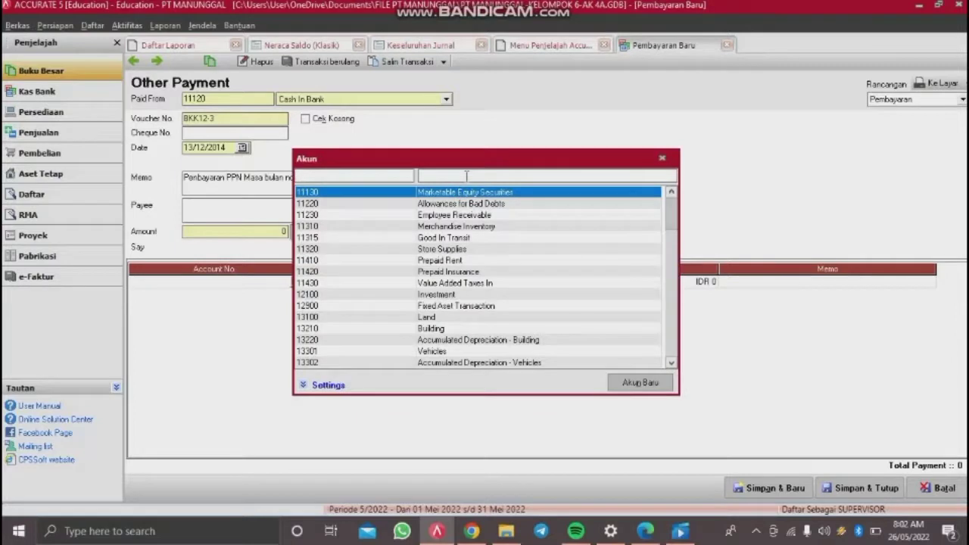
pyautogui.write('va')
pyautogui.press('BackSpace')
pyautogui.press('BackSpace')
pyautogui.click(467, 176)
pyautogui.write('value')
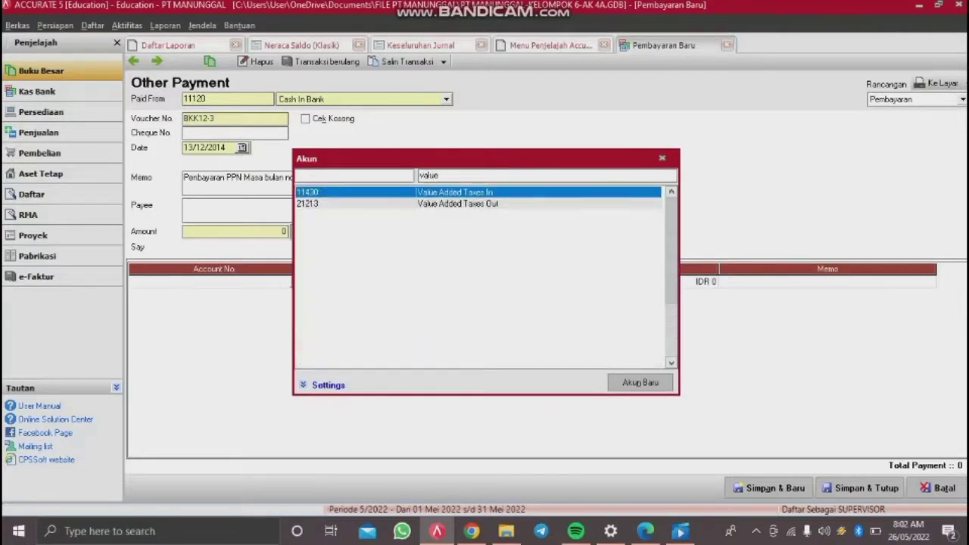
pyautogui.click(454, 204)
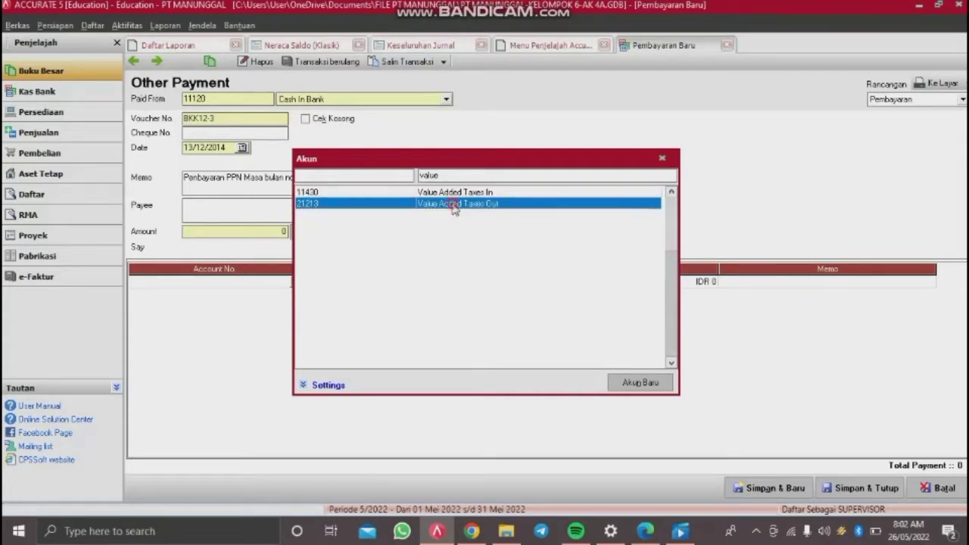
pyautogui.doubleClick(455, 205)
pyautogui.press('Tab')
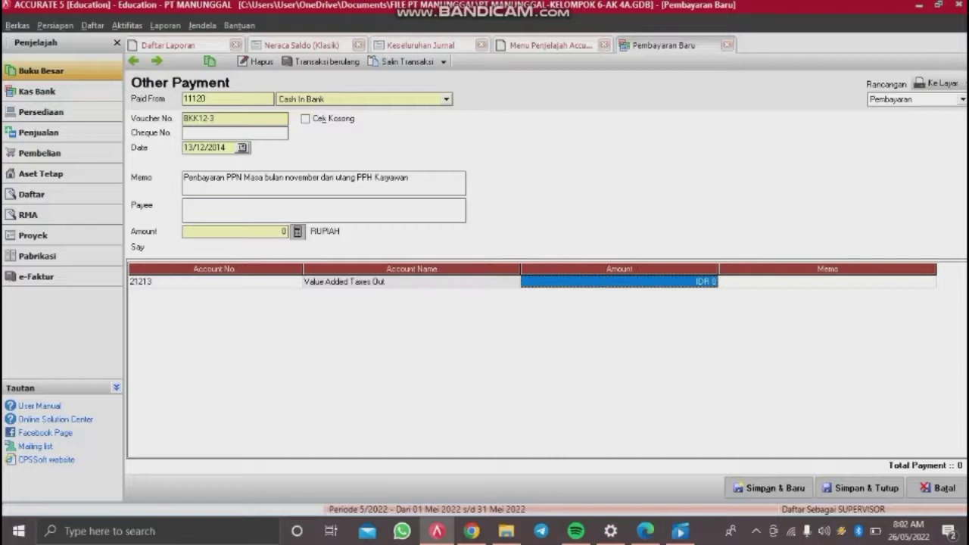
pyautogui.write('8,50')
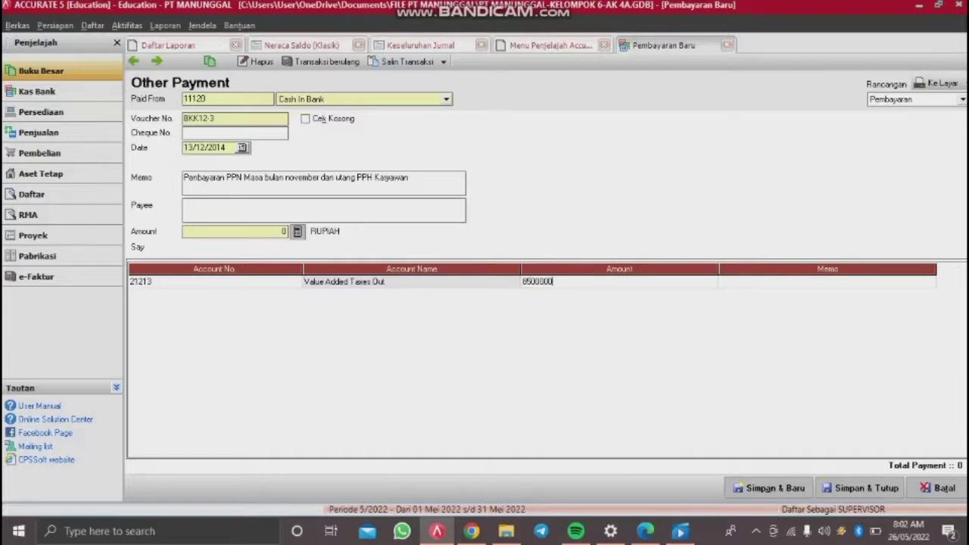
pyautogui.write('0,000')
pyautogui.press('Tab')
pyautogui.press('Tab')
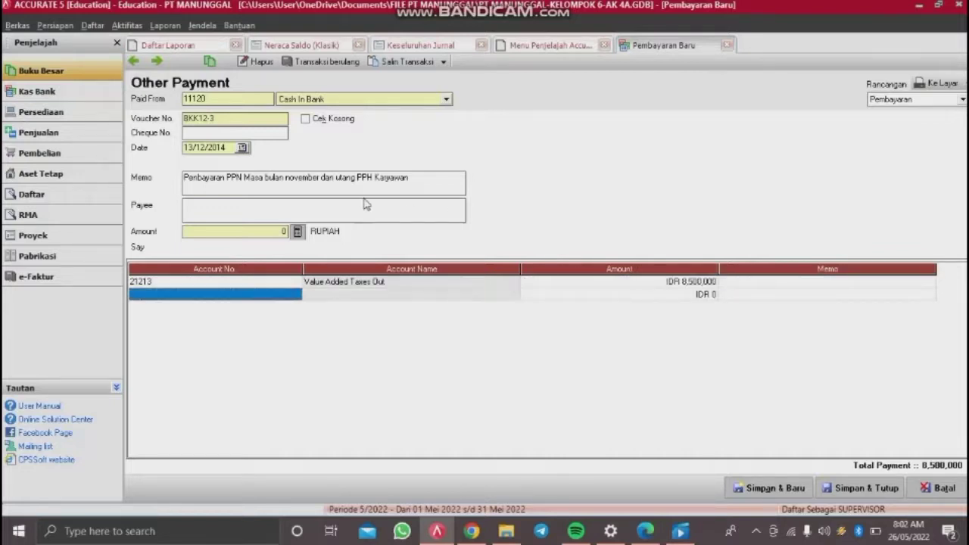
pyautogui.doubleClick(401, 293)
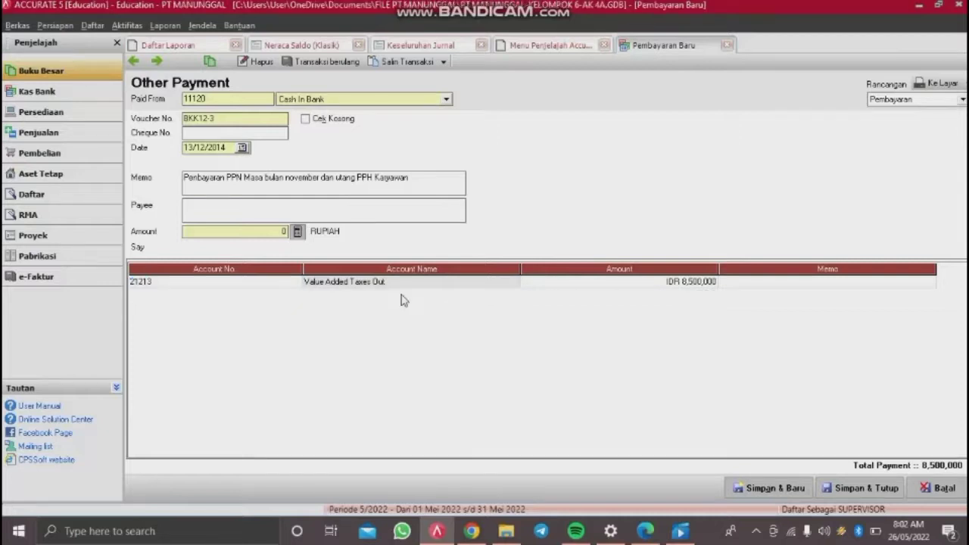
pyautogui.click(461, 177)
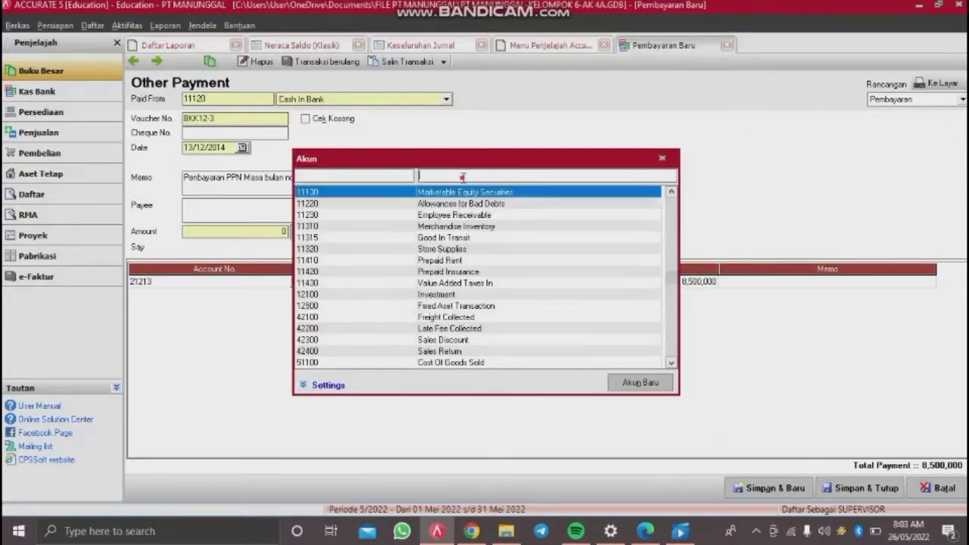
# Step: Try Value Added Taxes In on the first line, then add a new empty journal line
pyautogui.write('value')
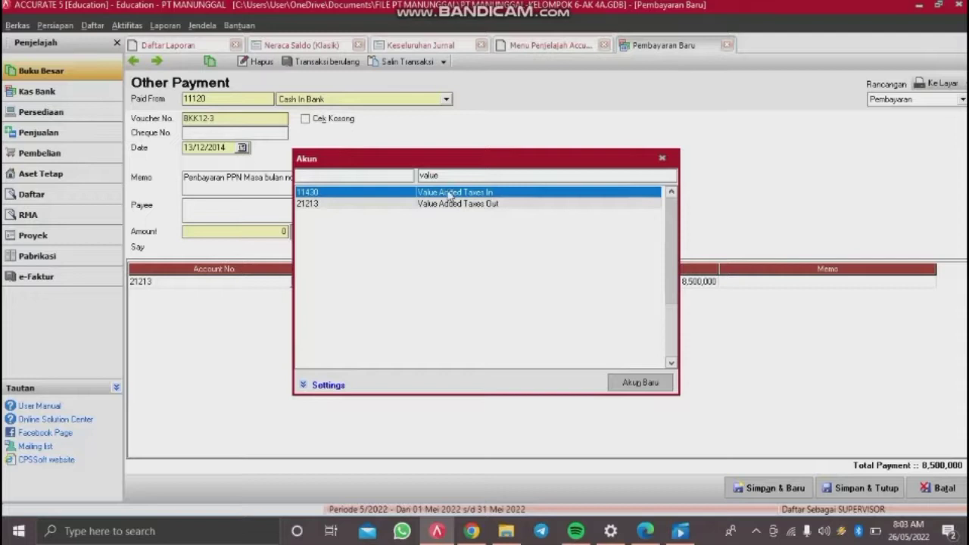
pyautogui.doubleClick(445, 194)
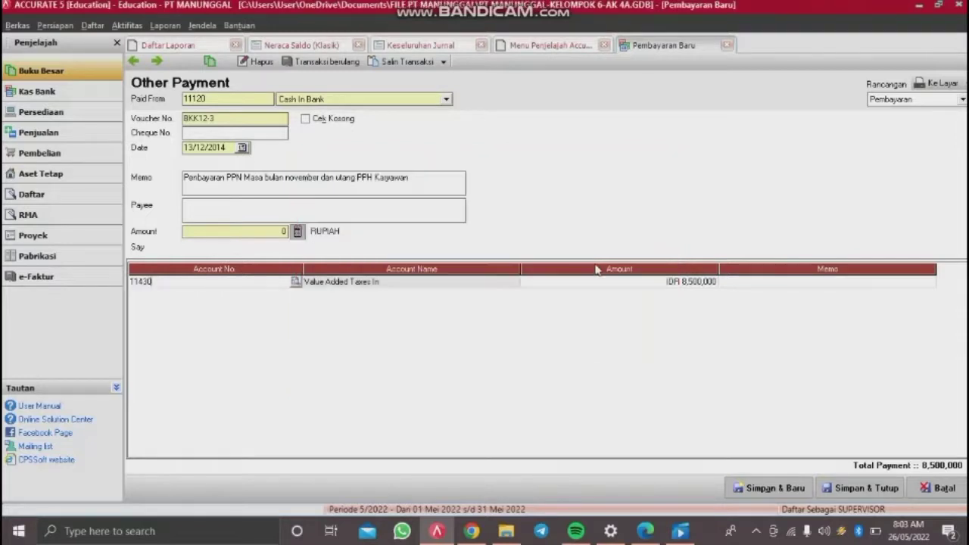
pyautogui.click(619, 288)
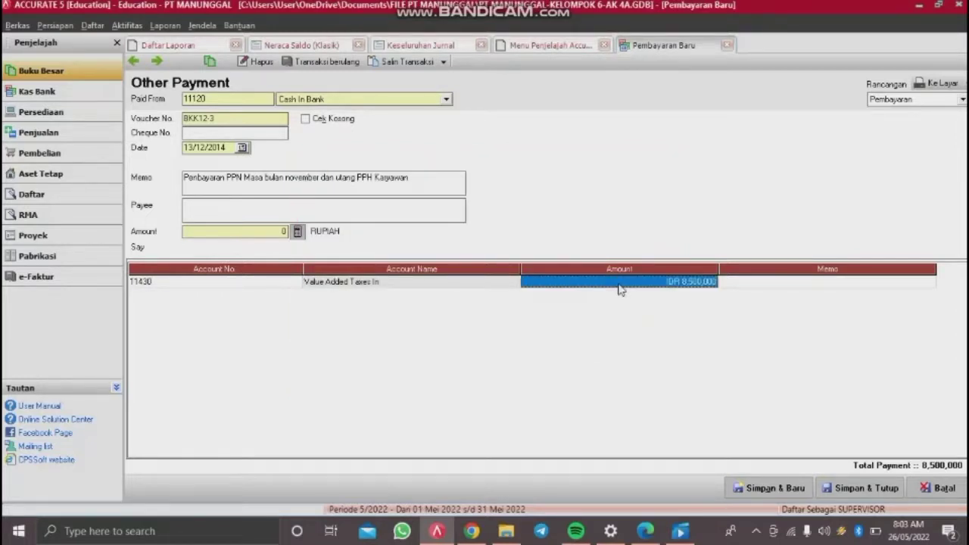
pyautogui.press('Return')
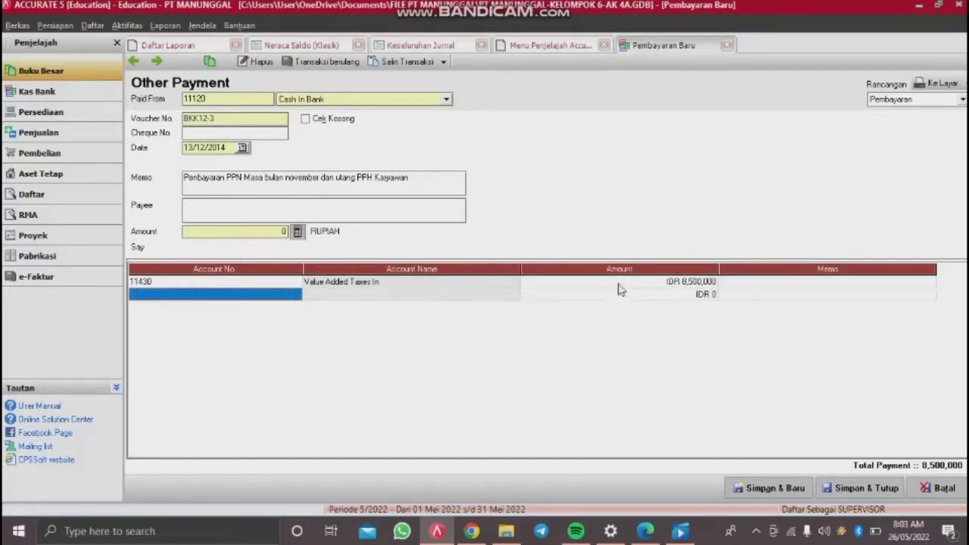
pyautogui.click(491, 297)
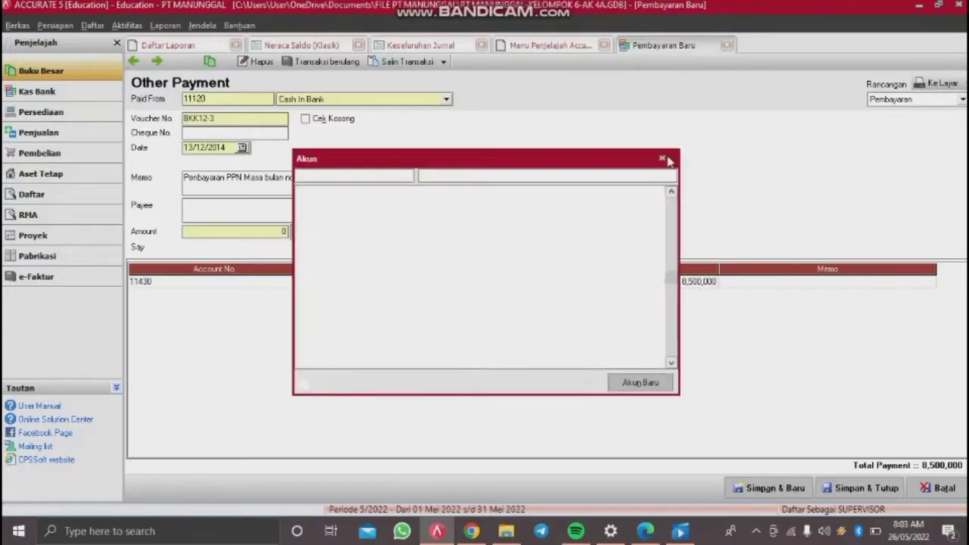
pyautogui.click(662, 158)
pyautogui.click(748, 285)
pyautogui.press('Return')
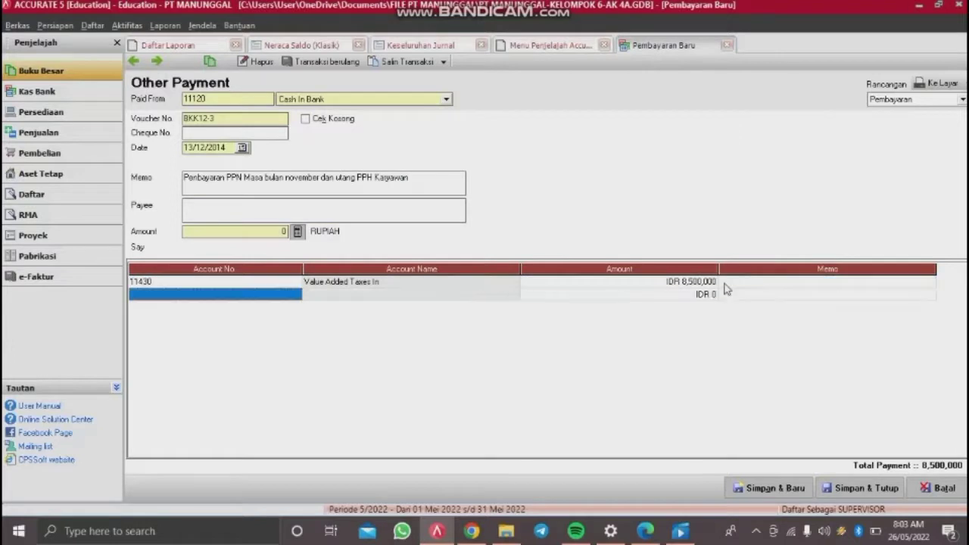
# Step: Put Value Added Taxes In (11430) on the second line with a 4,000,000 deduction
pyautogui.click(296, 297)
pyautogui.click(295, 295)
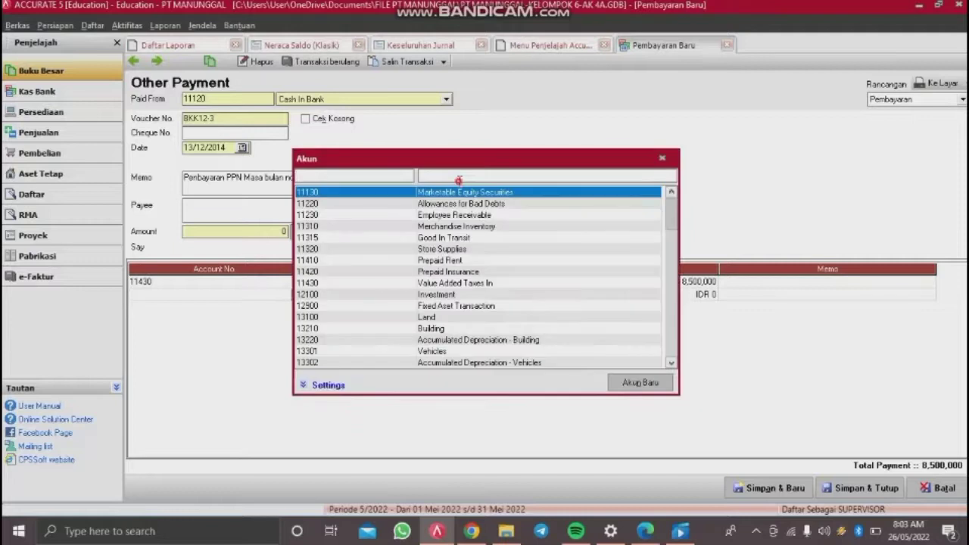
pyautogui.write('value')
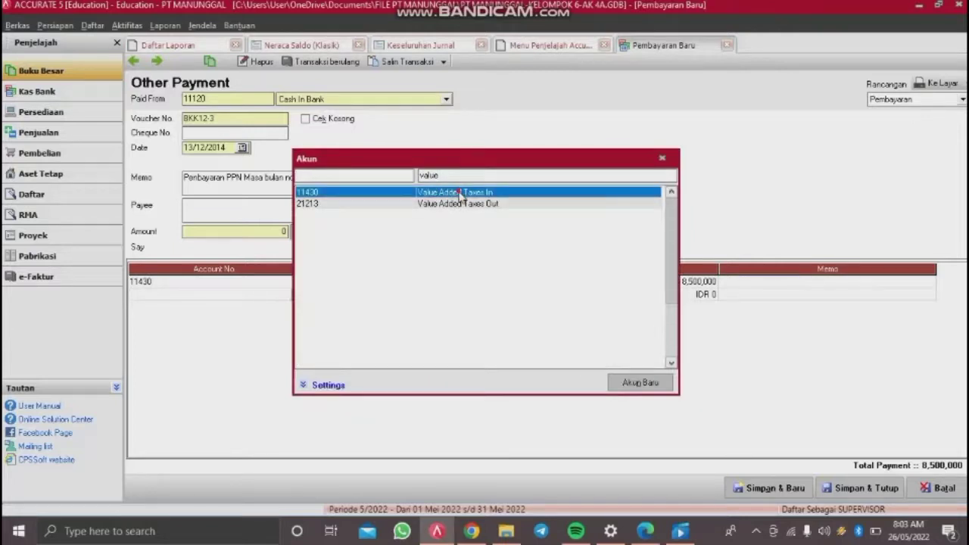
pyautogui.doubleClick(460, 194)
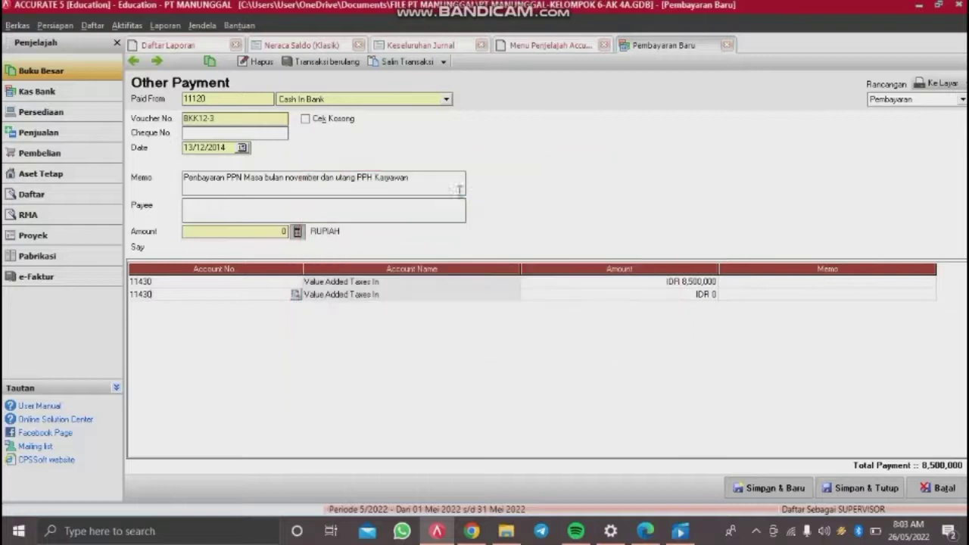
pyautogui.click(644, 299)
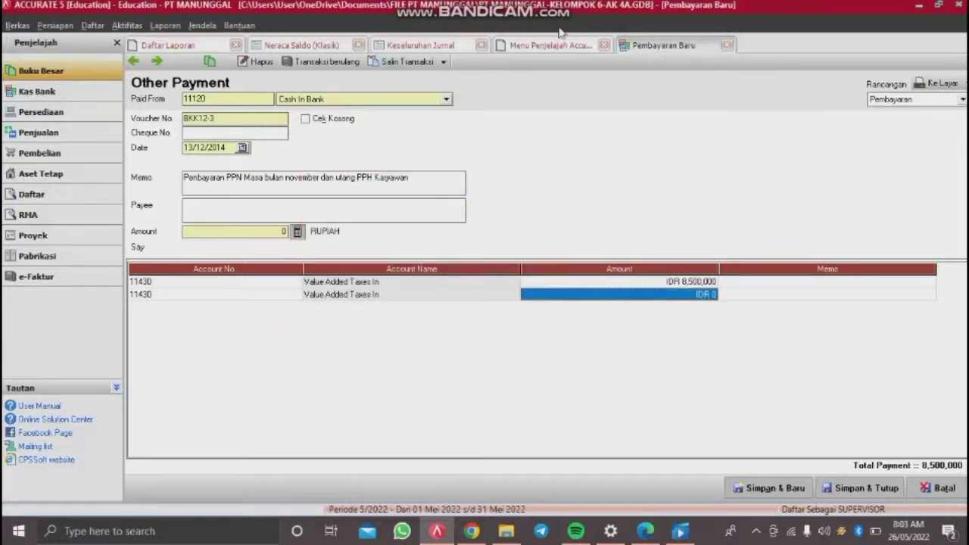
pyautogui.click(679, 302)
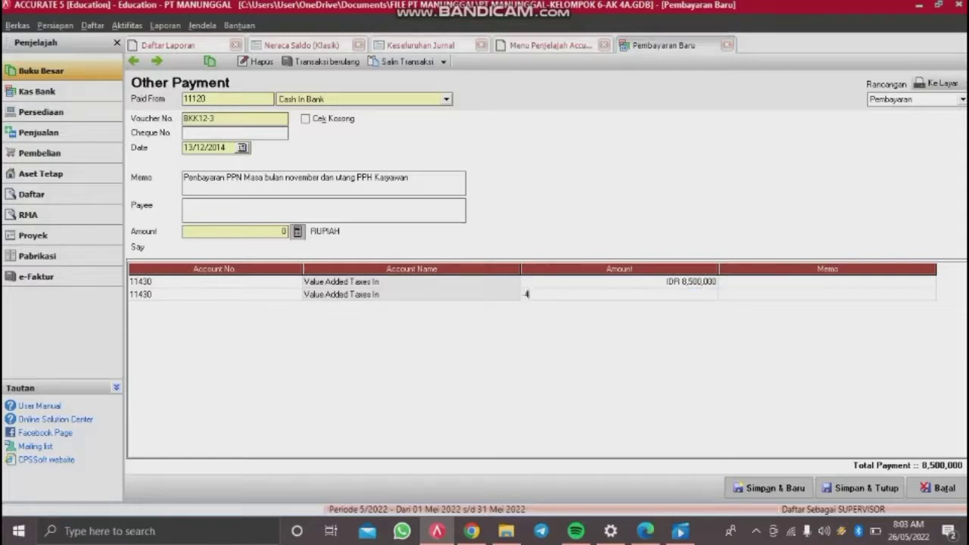
pyautogui.write('4,000,000')
pyautogui.press('Return')
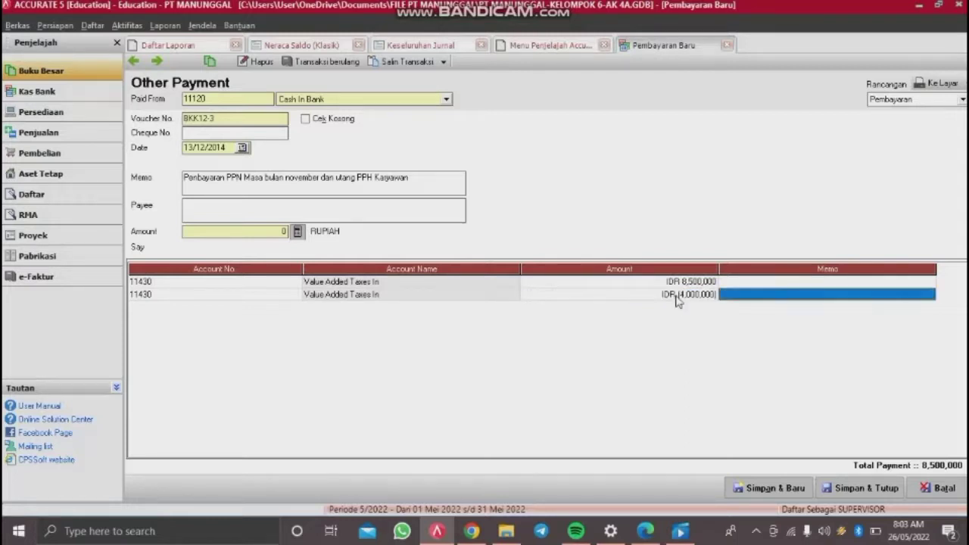
pyautogui.press('Return')
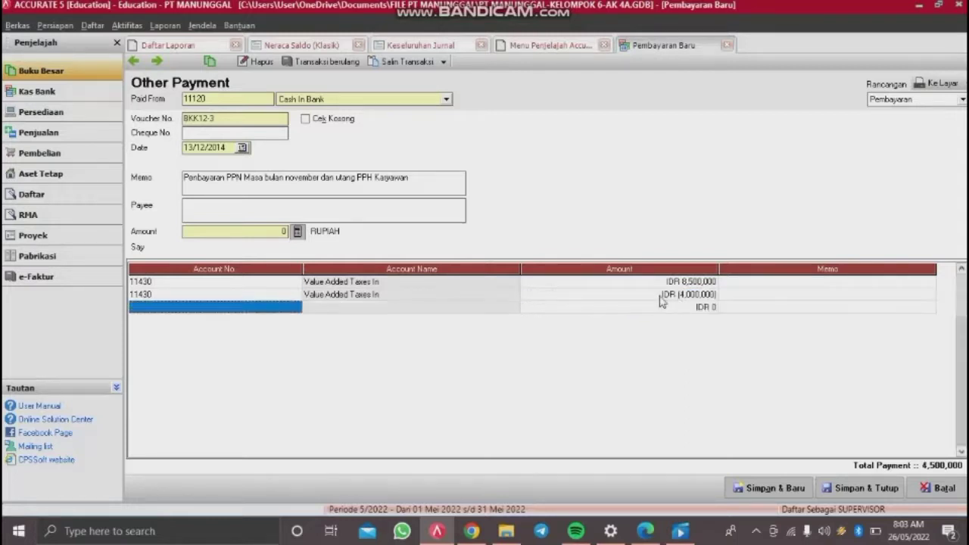
# Step: Add a 125,000 Income Tax Payable (21212) line, fill the 4,625,000 payment amount, and save
pyautogui.doubleClick(256, 316)
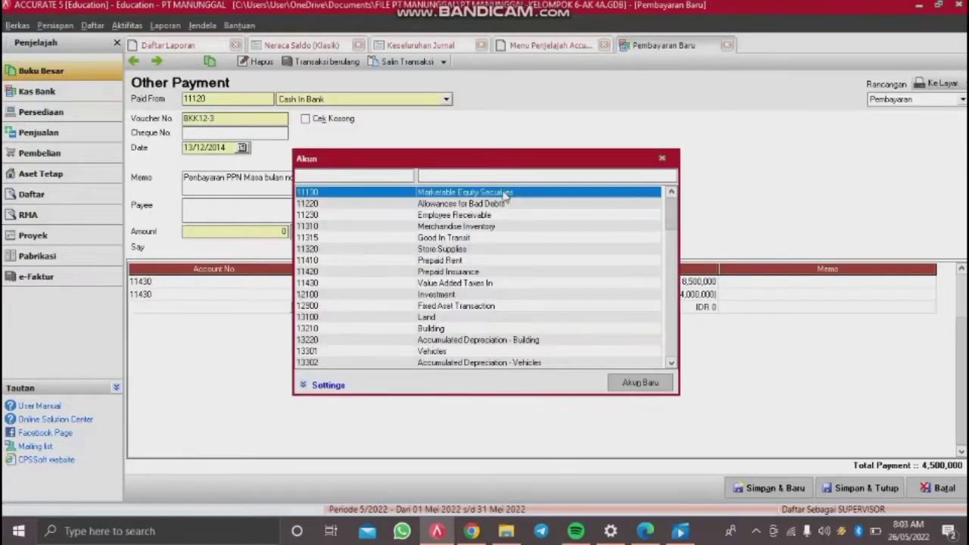
pyautogui.write('inc')
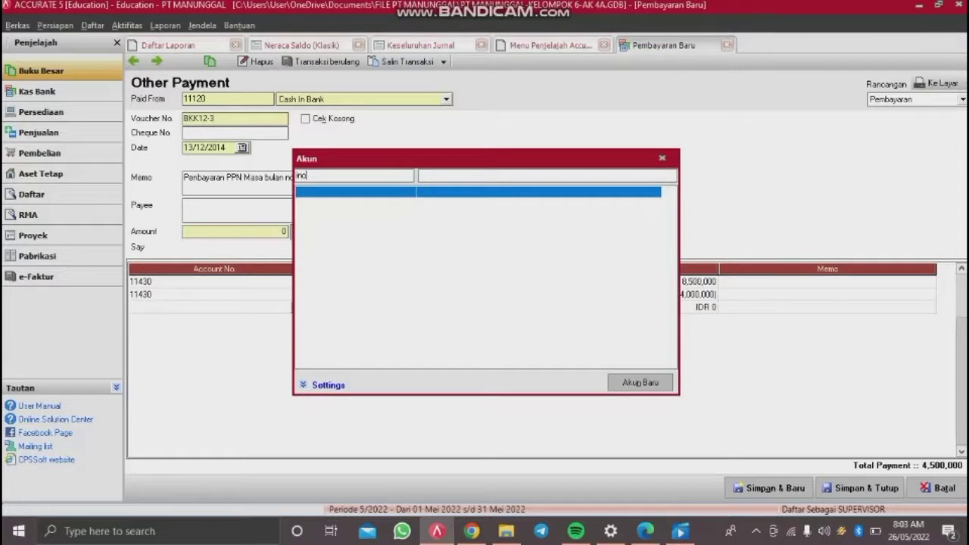
pyautogui.press('BackSpace')
pyautogui.press('BackSpace')
pyautogui.press('BackSpace')
pyautogui.press('BackSpace')
pyautogui.click(506, 175)
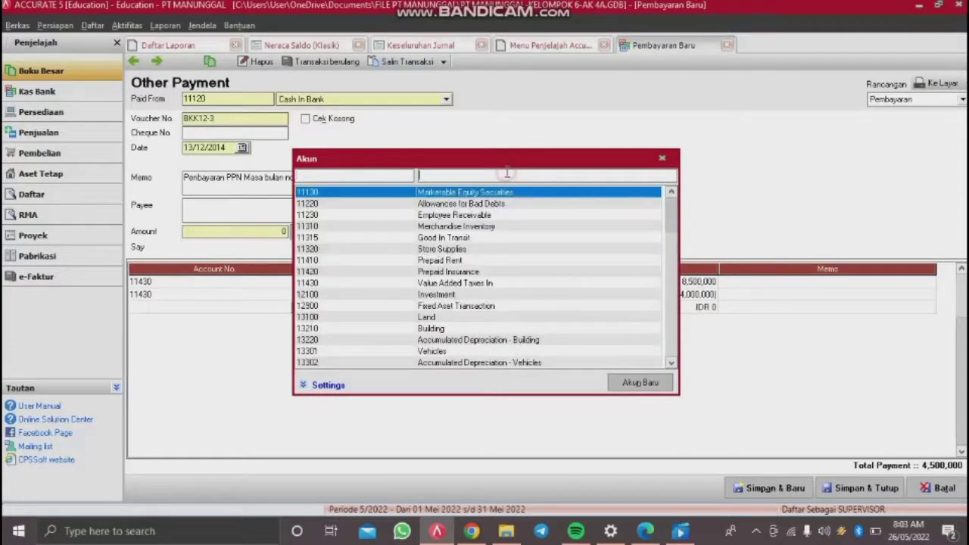
pyautogui.write('income')
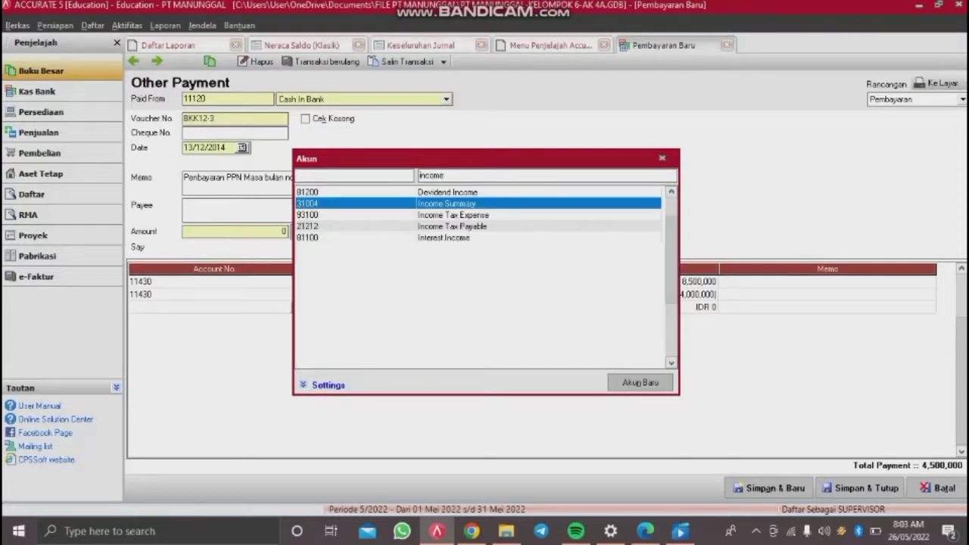
pyautogui.doubleClick(490, 227)
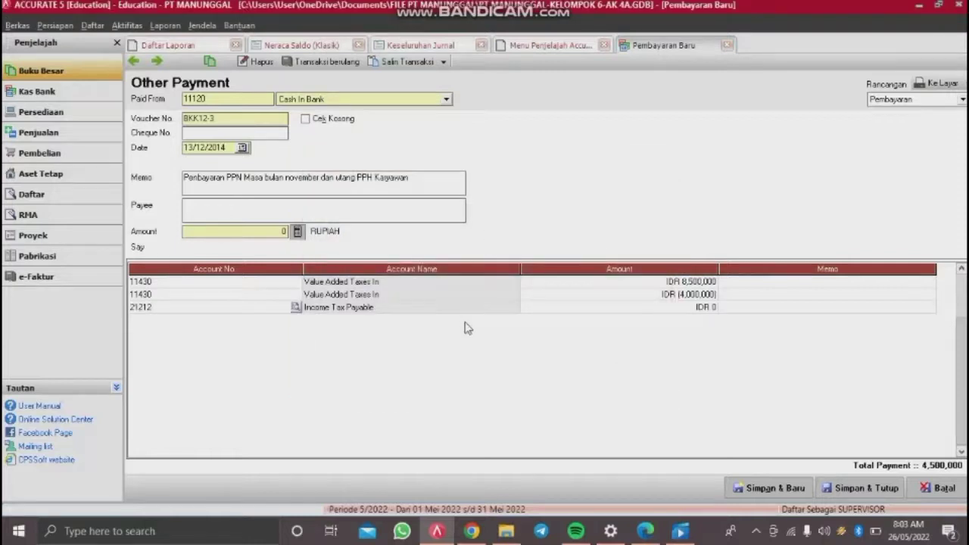
pyautogui.press('Tab')
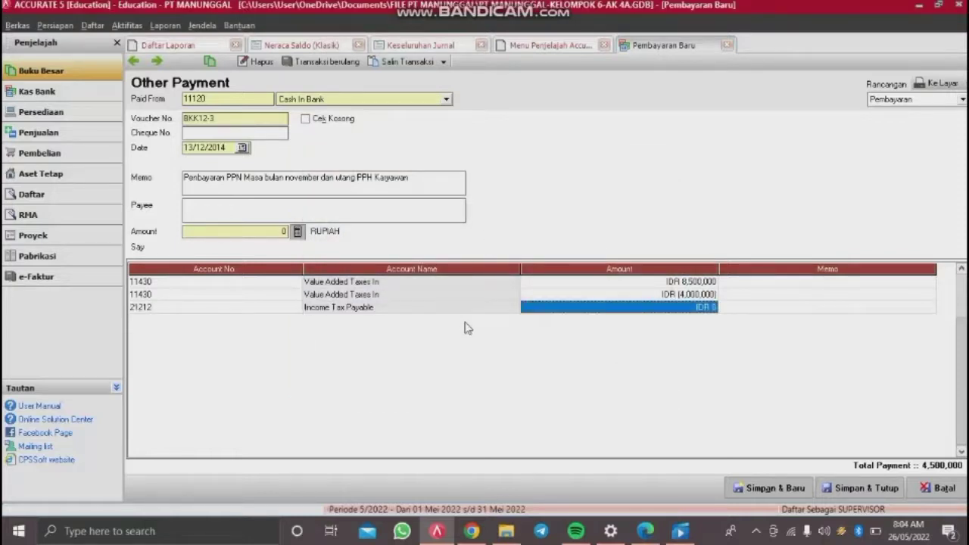
pyautogui.write('125')
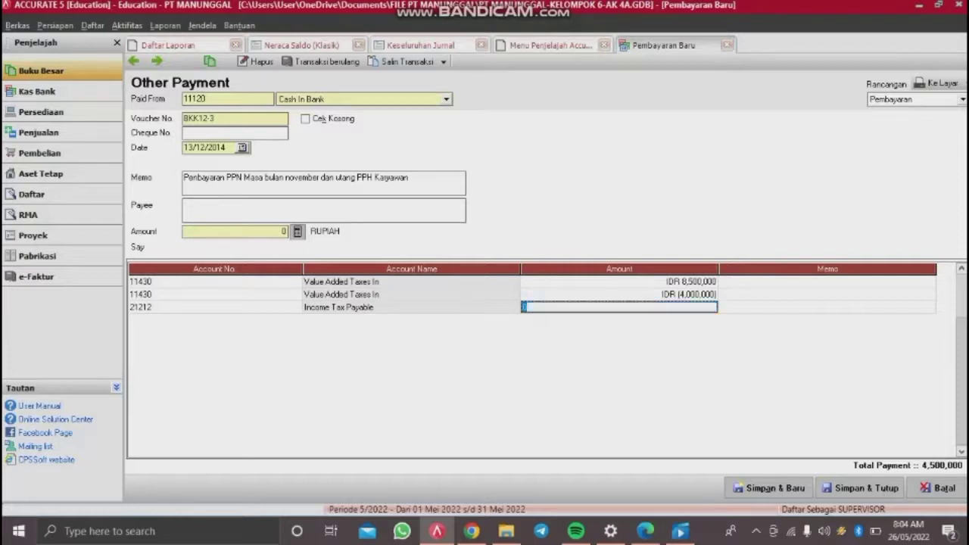
pyautogui.write('000')
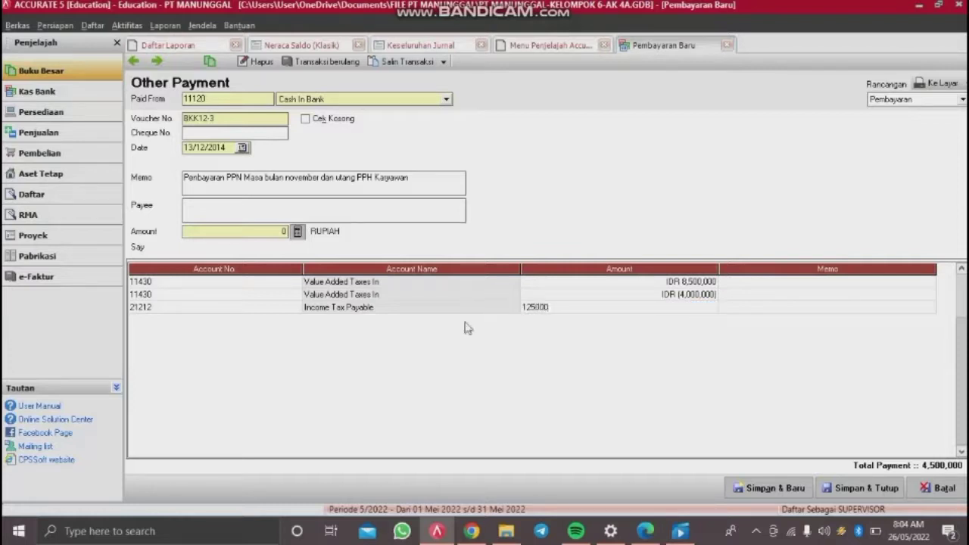
pyautogui.press('Return')
pyautogui.press('Return')
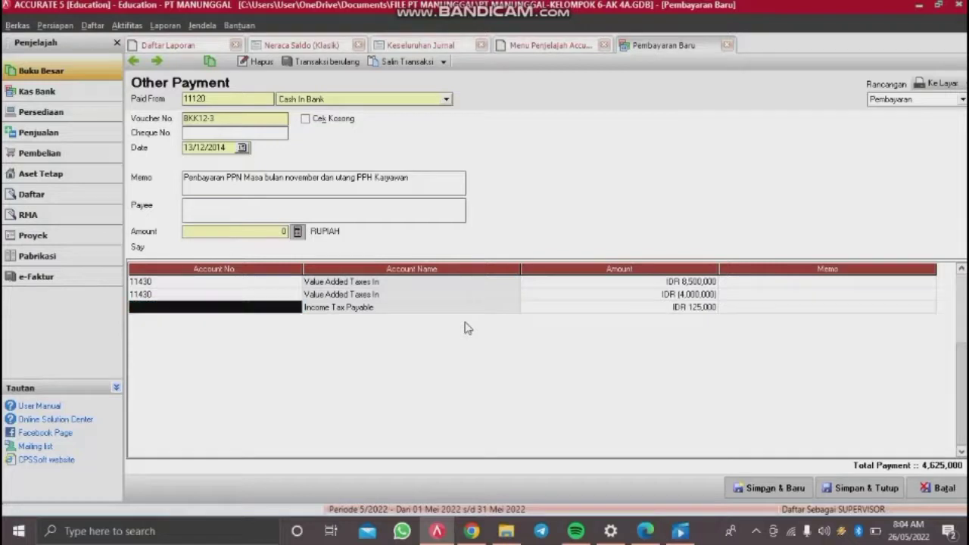
pyautogui.press('Return')
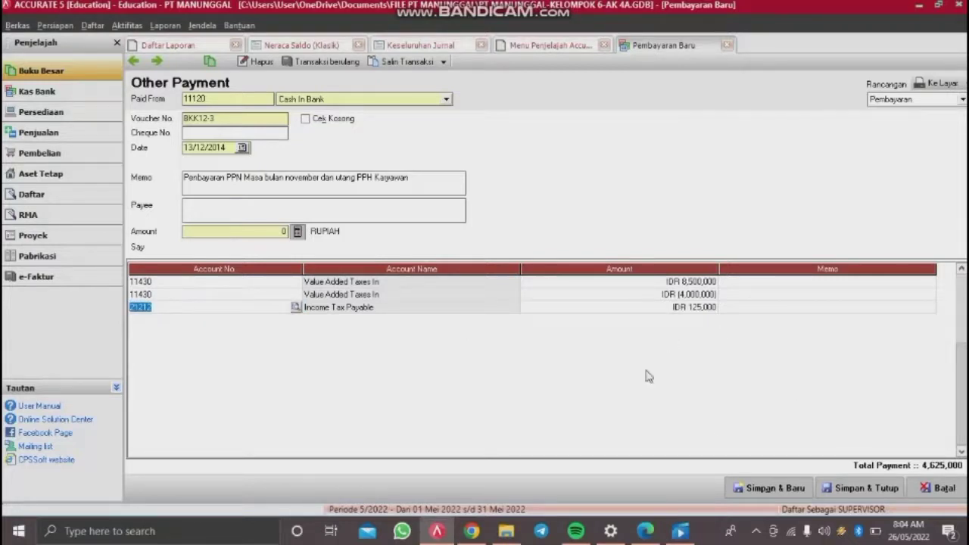
pyautogui.click(299, 232)
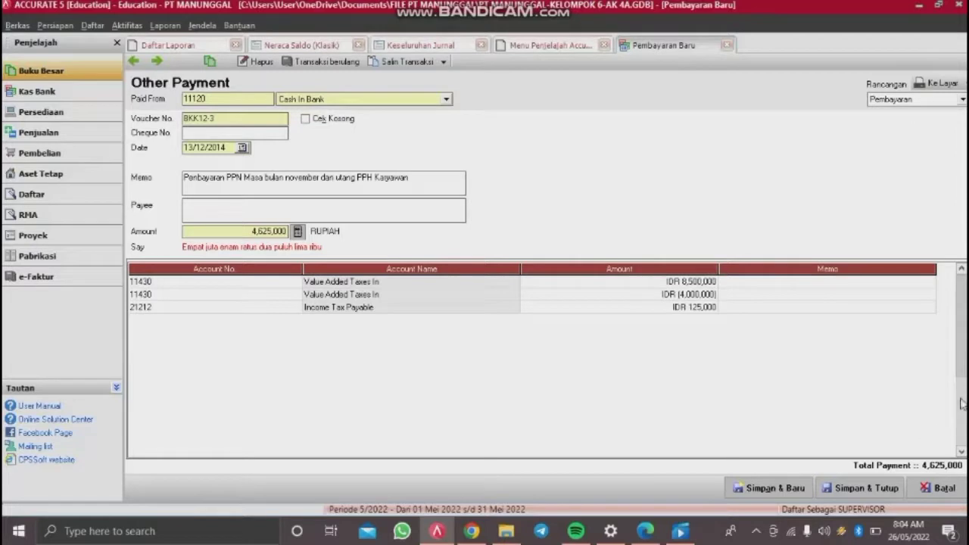
pyautogui.click(847, 489)
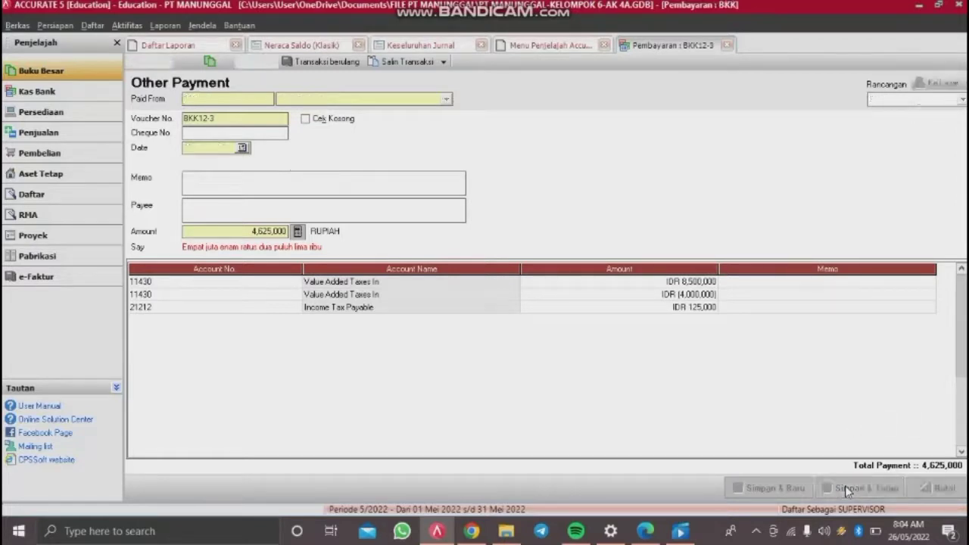
# Step: Start a new purchase invoice via Aktifitas > Pembelian > Faktur Pembelian
pyautogui.click(128, 27)
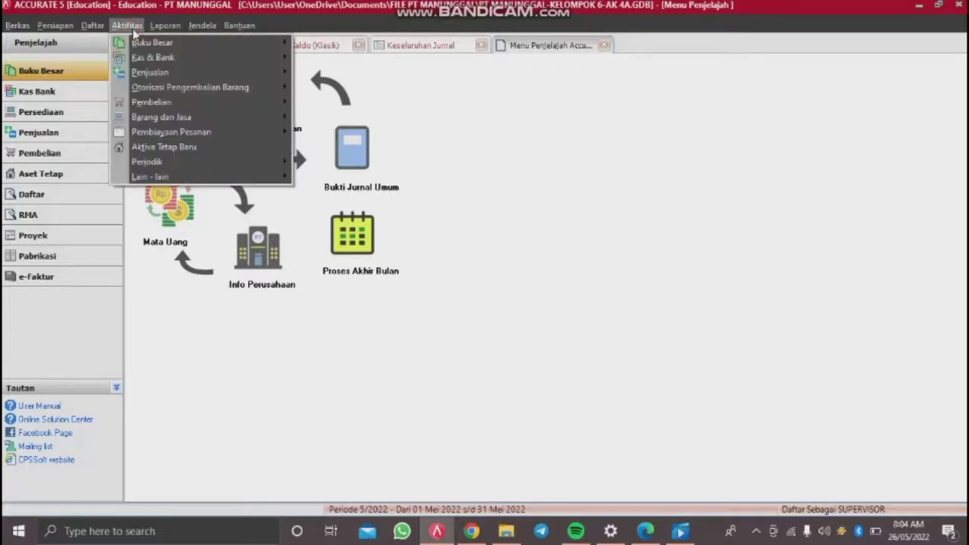
pyautogui.click(129, 26)
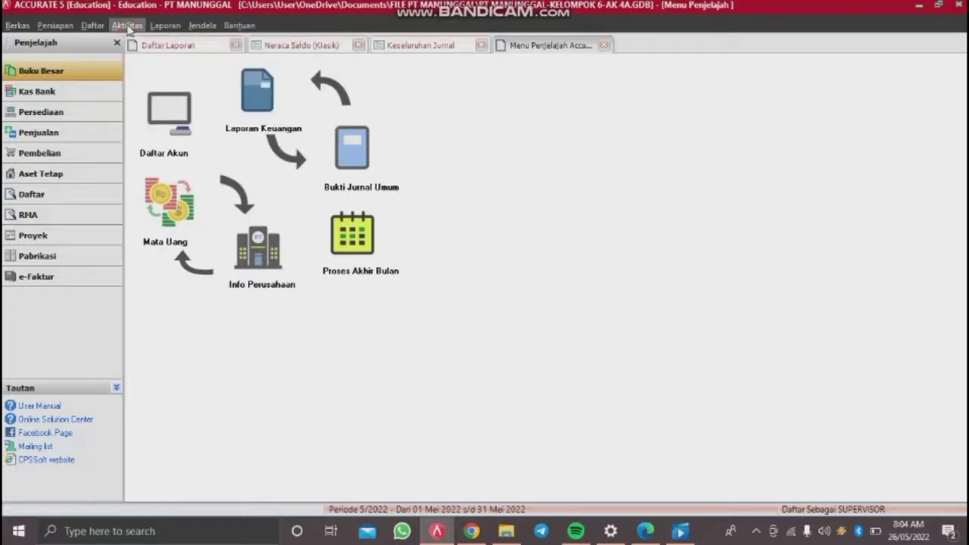
pyautogui.click(128, 26)
pyautogui.moveTo(190, 103)
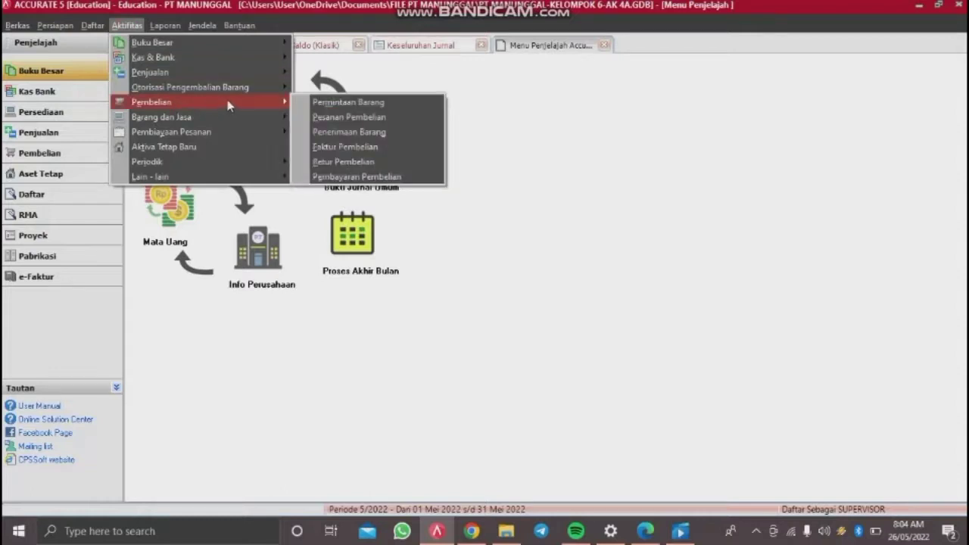
pyautogui.click(327, 147)
pyautogui.click(126, 27)
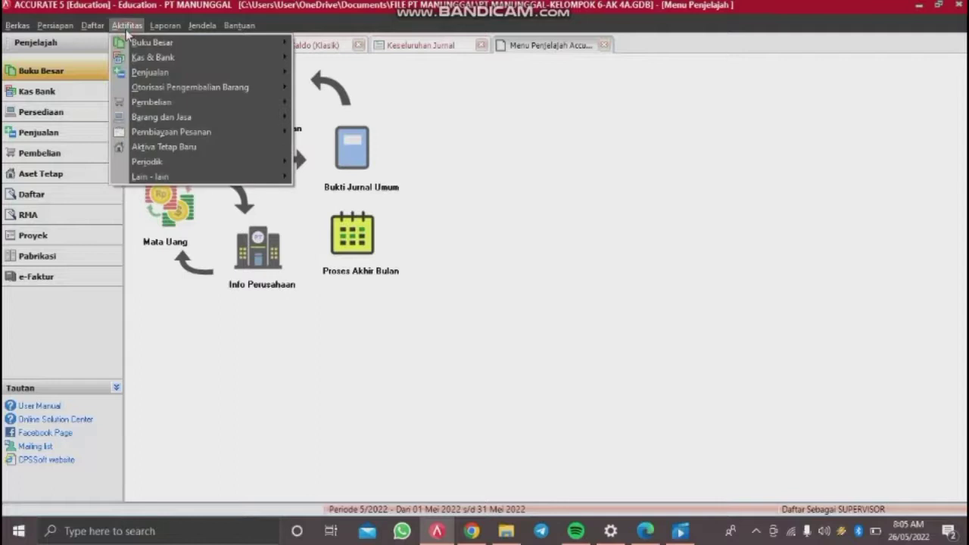
pyautogui.moveTo(208, 104)
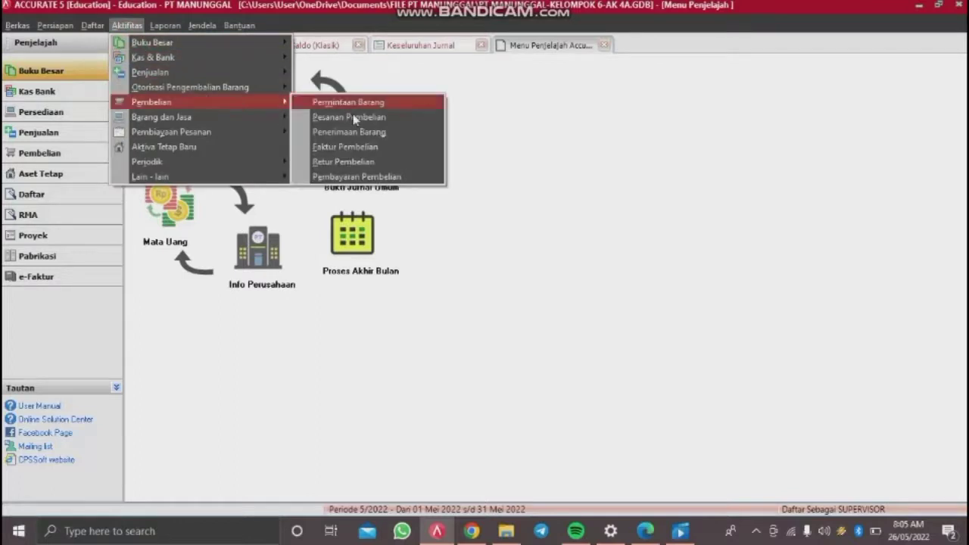
pyautogui.click(354, 145)
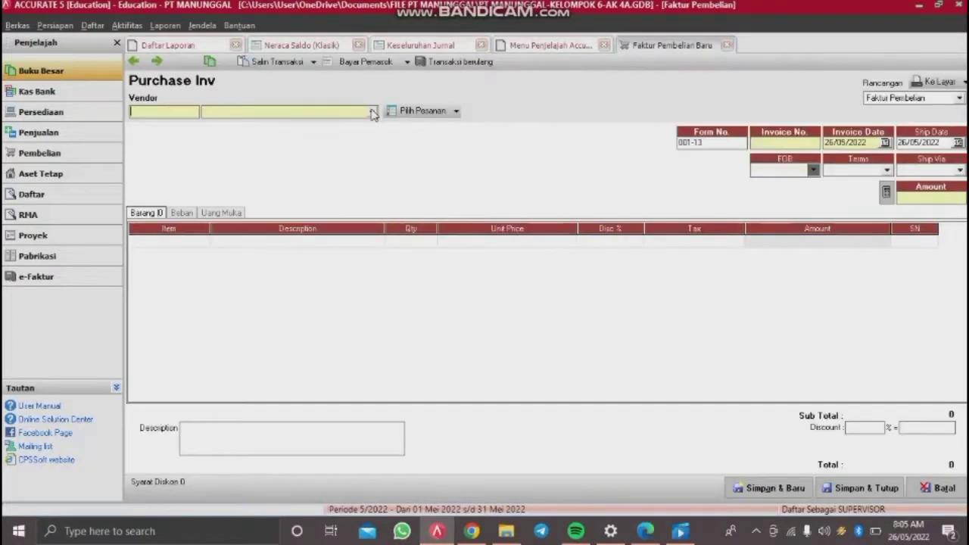
# Step: Choose PT Dian Persada as the vendor and clear the default form number 001-13
pyautogui.click(372, 112)
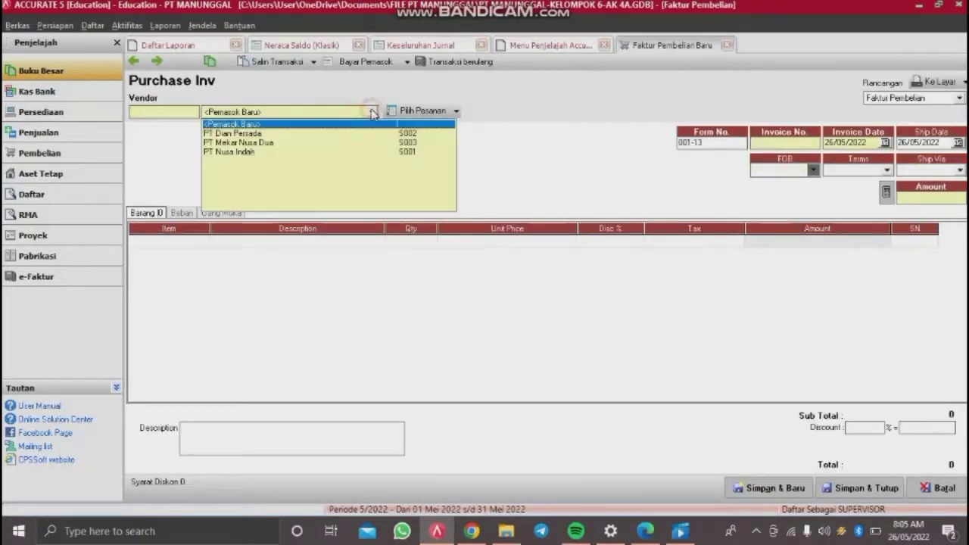
pyautogui.click(236, 124)
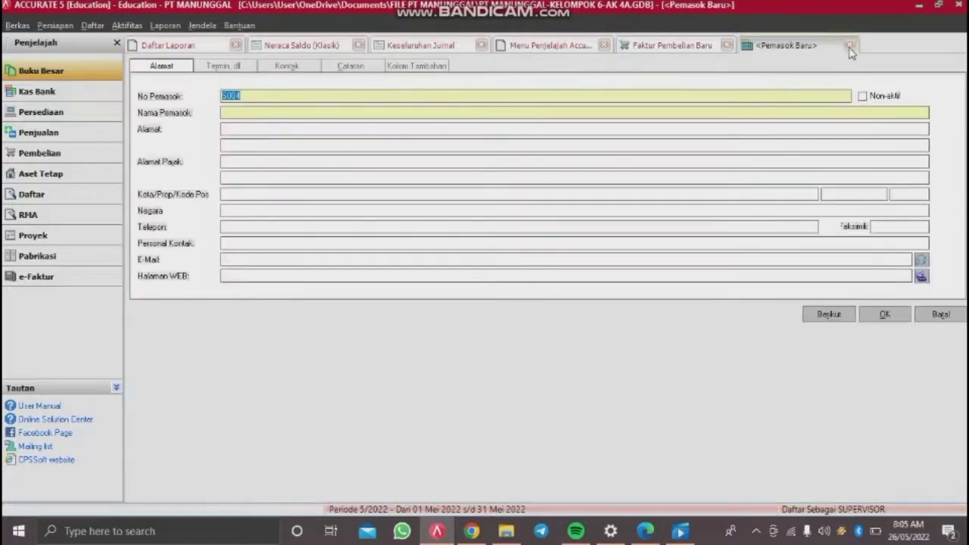
pyautogui.click(849, 45)
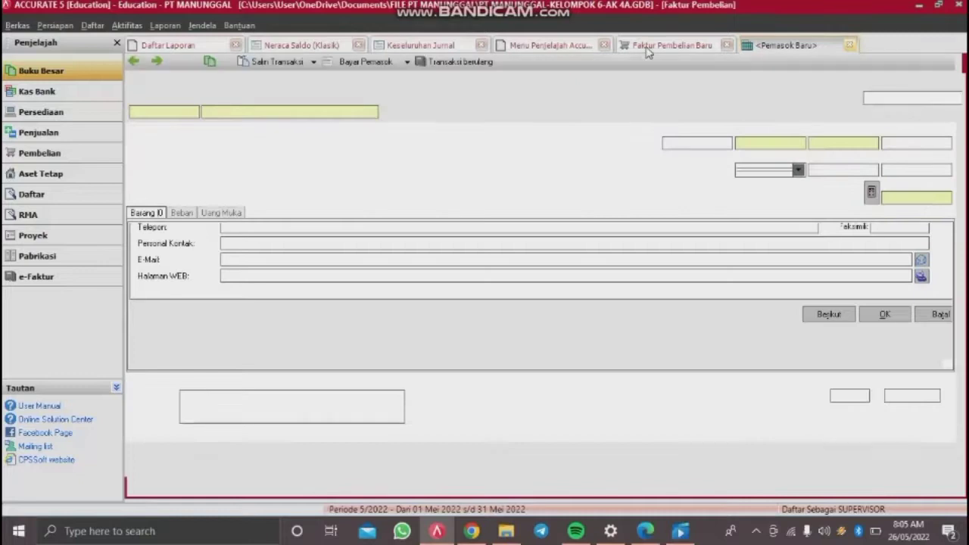
pyautogui.click(373, 112)
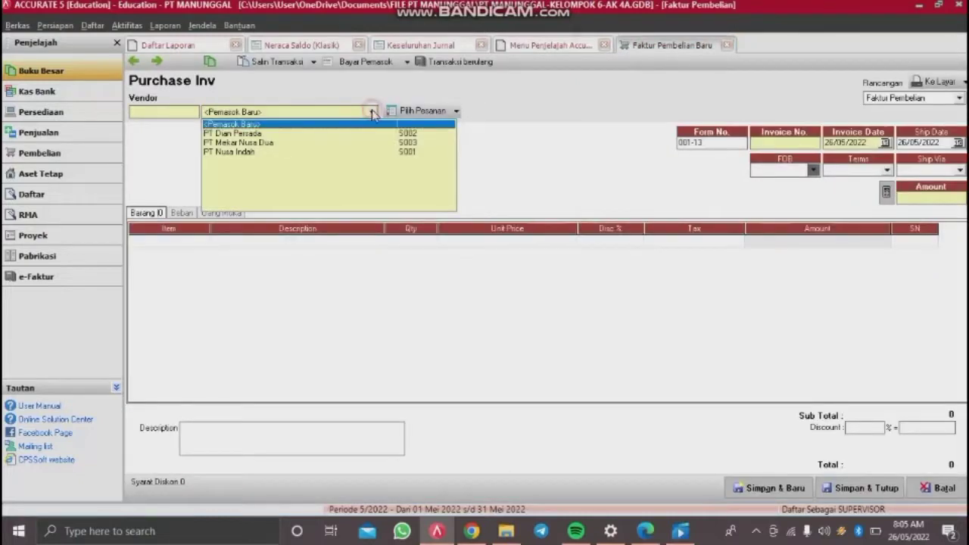
pyautogui.click(265, 134)
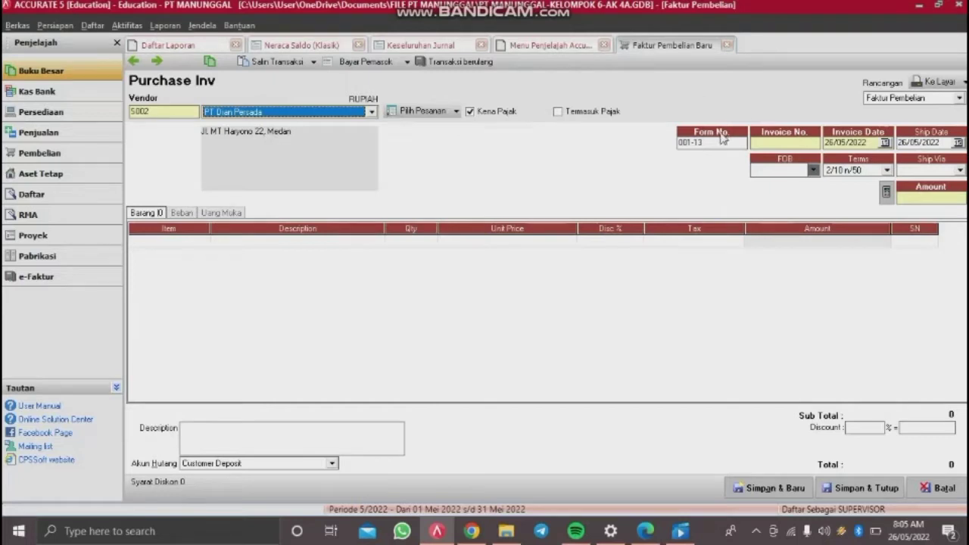
pyautogui.moveTo(713, 145); pyautogui.dragTo(637, 147)
pyautogui.press('BackSpace')
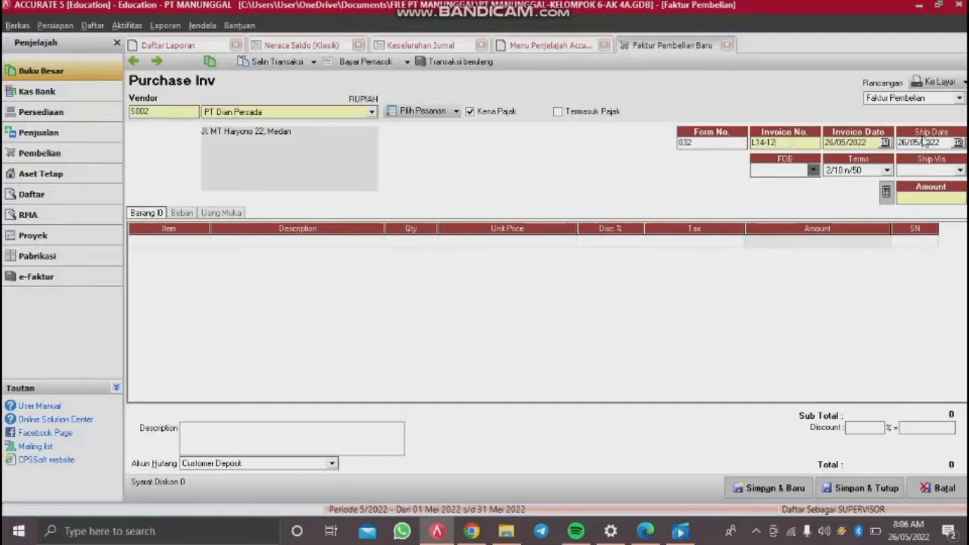
# Step: Retype the invoice and ship dates as 13/12/2014 and choose Shipping Point for FOB
pyautogui.moveTo(868, 142); pyautogui.dragTo(705, 144)
pyautogui.press('BackSpace')
pyautogui.write('13/12/2014')
pyautogui.click(946, 141)
pyautogui.write('13/12/')
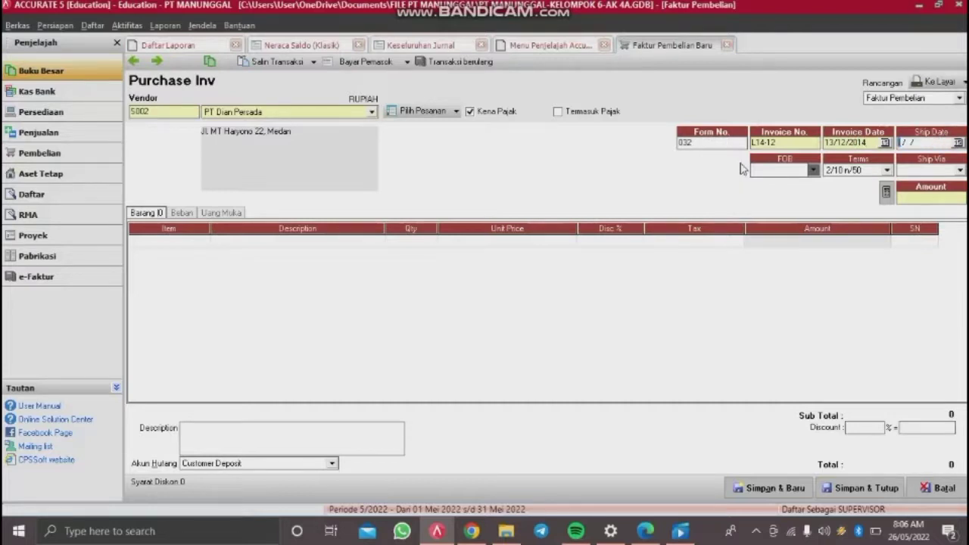
pyautogui.write('2014')
pyautogui.click(789, 171)
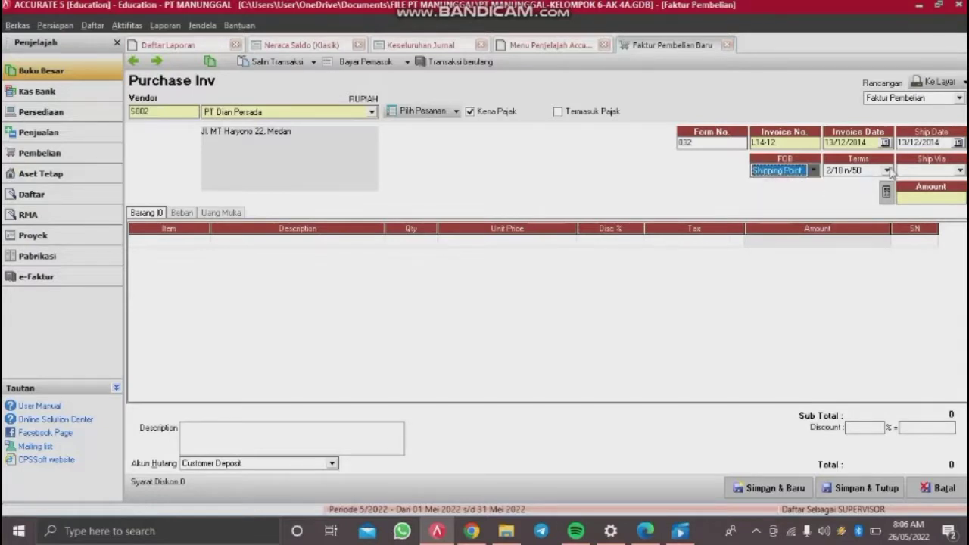
pyautogui.click(298, 242)
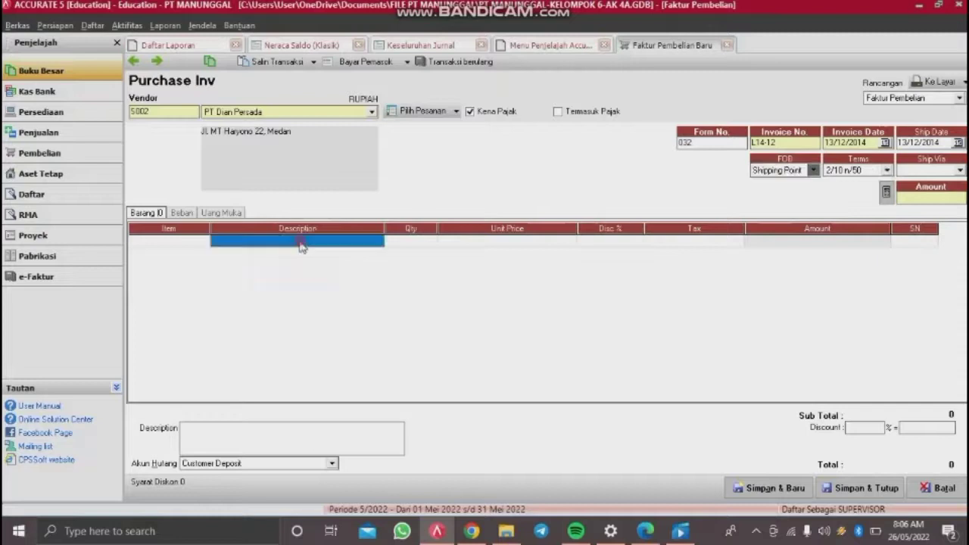
# Step: Add 22 Samsung Galaxy Fame (SG-F) at 600,000 each with tax code T
pyautogui.click(193, 241)
pyautogui.press('Return')
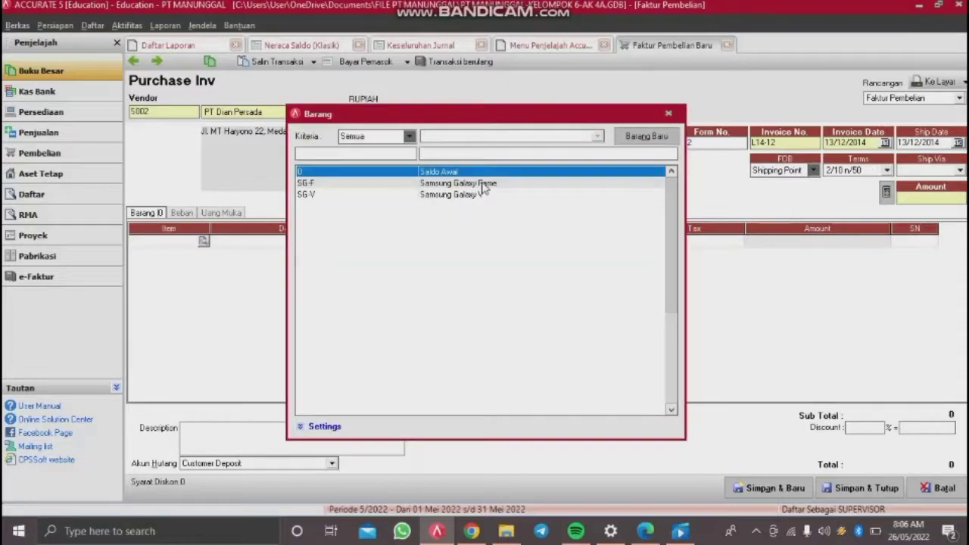
pyautogui.click(482, 185)
pyautogui.doubleClick(482, 189)
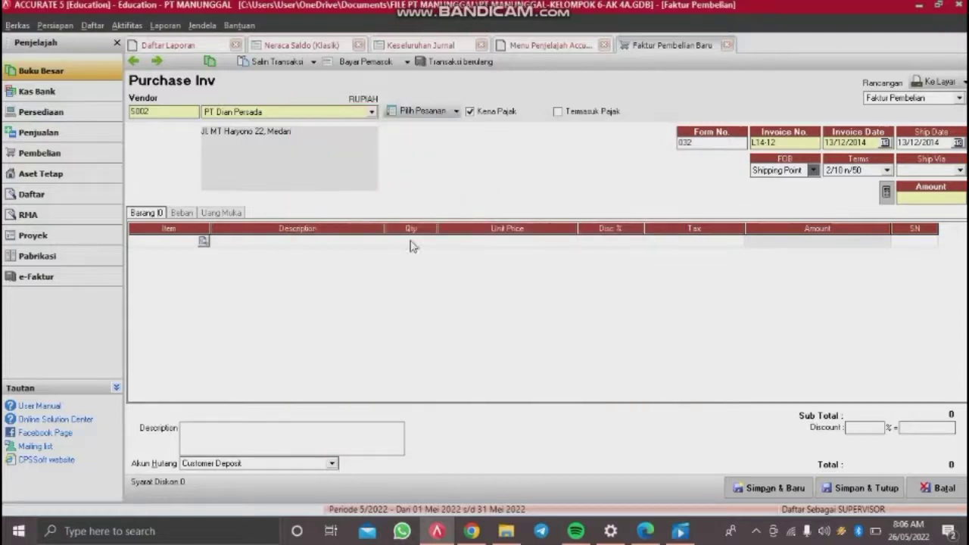
pyautogui.write('22')
pyautogui.press('Tab')
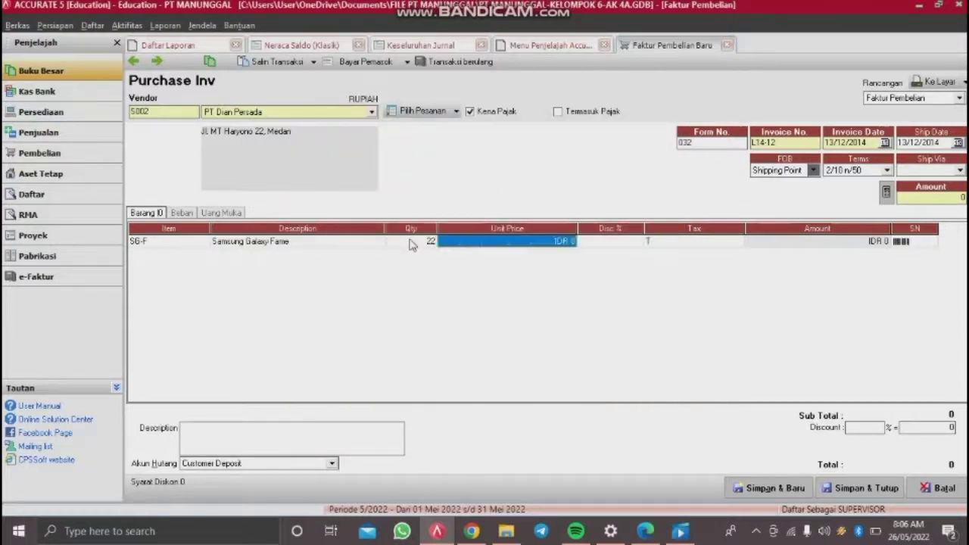
pyautogui.write('600000')
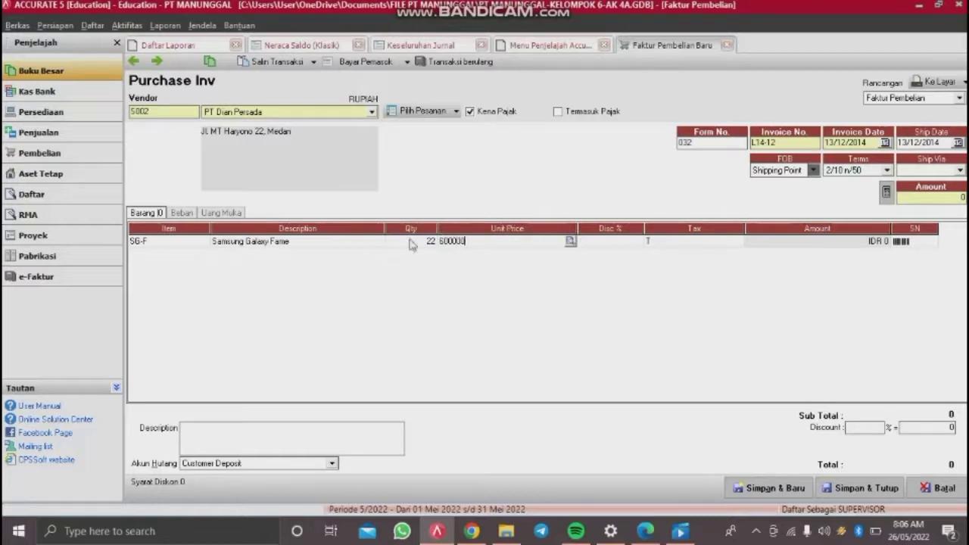
pyautogui.press('Tab')
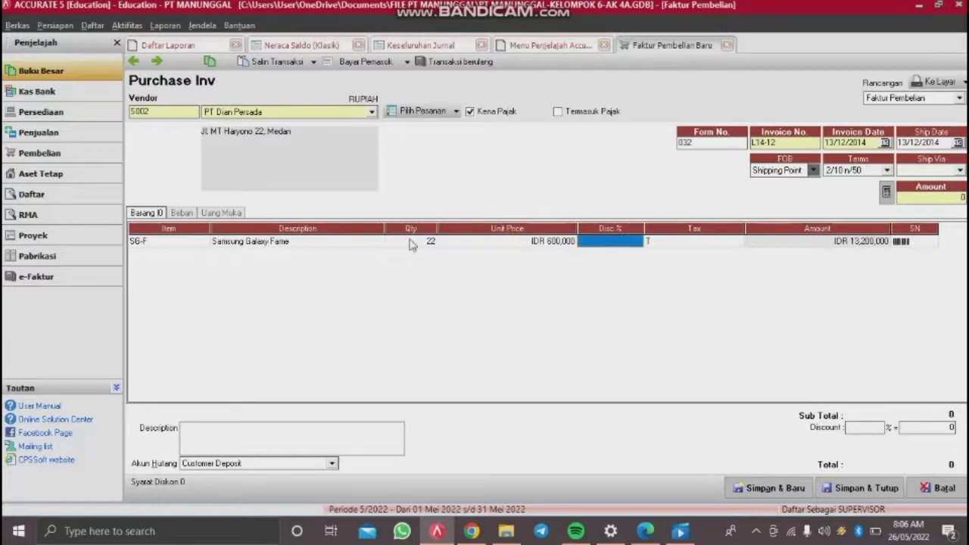
pyautogui.press('Tab')
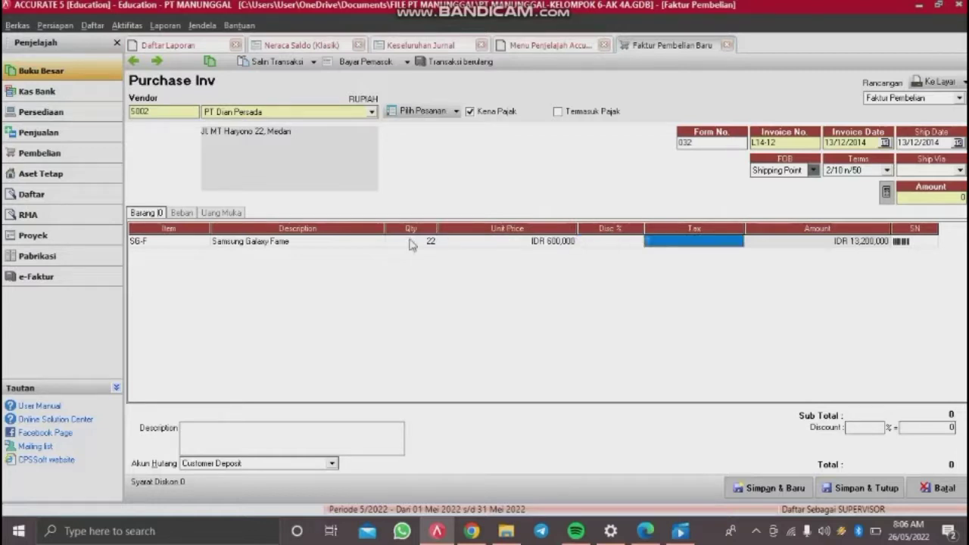
pyautogui.write('T')
pyautogui.press('Tab')
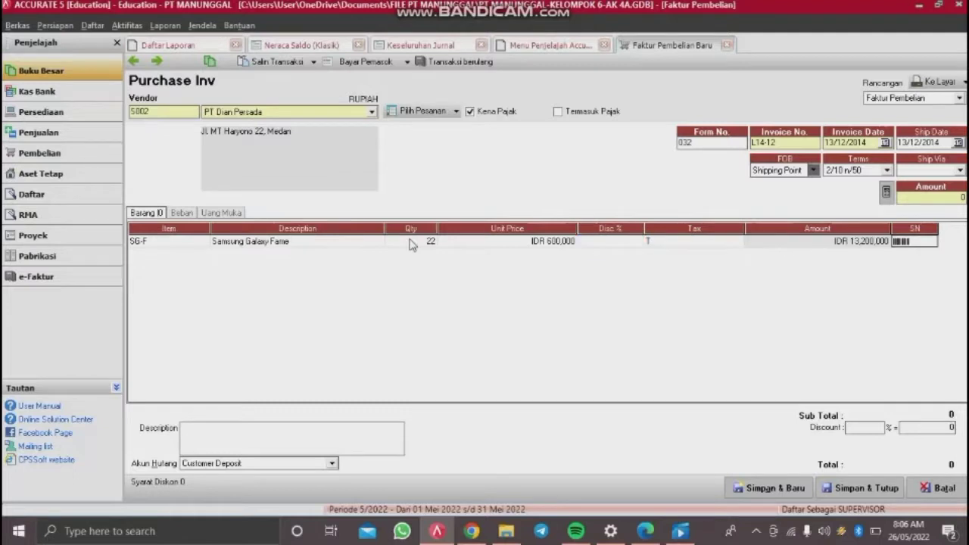
pyautogui.press('Tab')
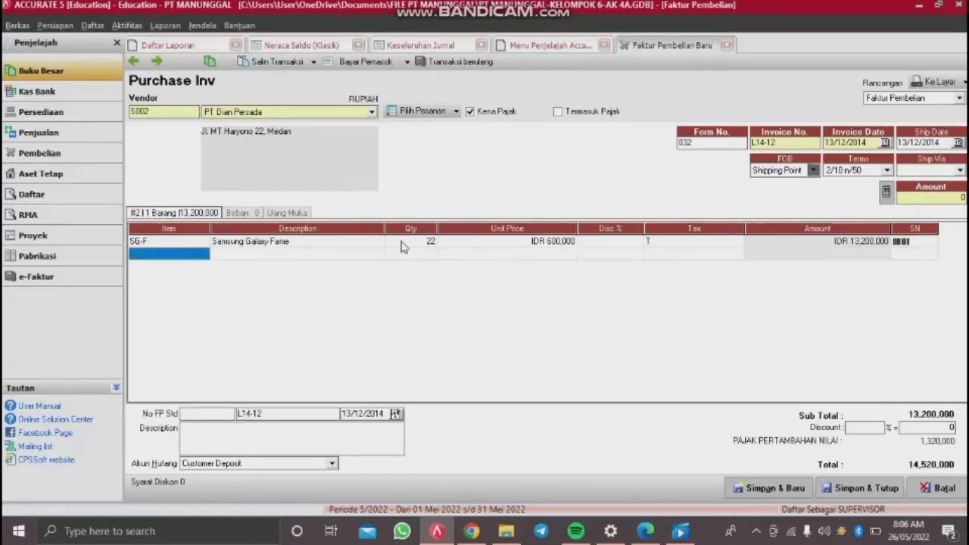
# Step: Add 20 Samsung Galaxy V (SG-V) at 600,000 each, correcting the price, and drop the empty row
pyautogui.doubleClick(186, 255)
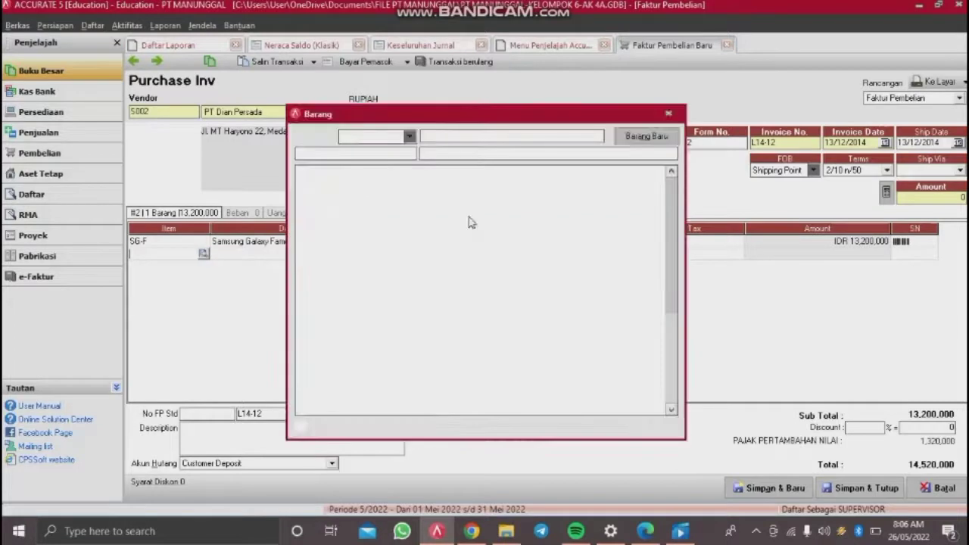
pyautogui.doubleClick(489, 195)
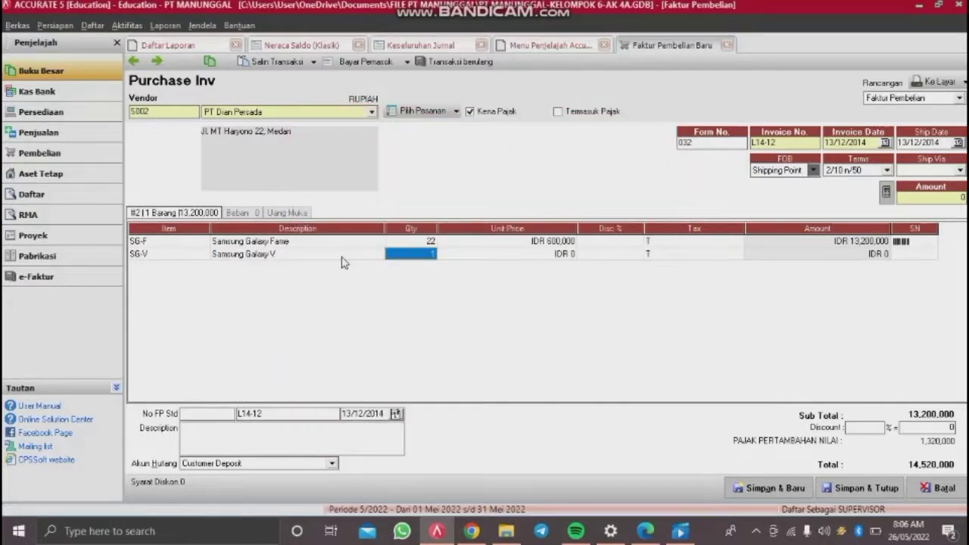
pyautogui.write('20')
pyautogui.press('Tab')
pyautogui.press('Tab')
pyautogui.press('Tab')
pyautogui.press('Tab')
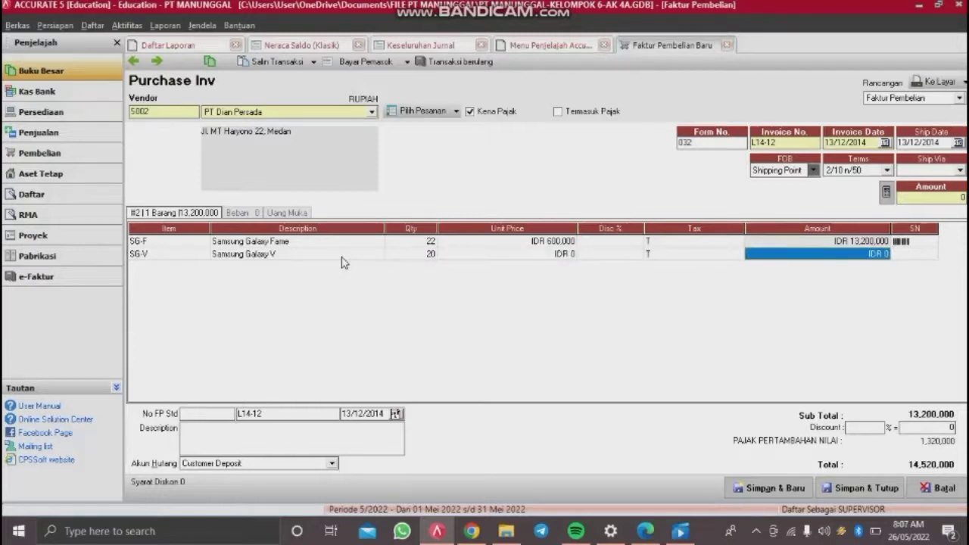
pyautogui.hotkey('shift', 'Tab')
pyautogui.hotkey('shift', 'Tab')
pyautogui.hotkey('shift', 'Tab')
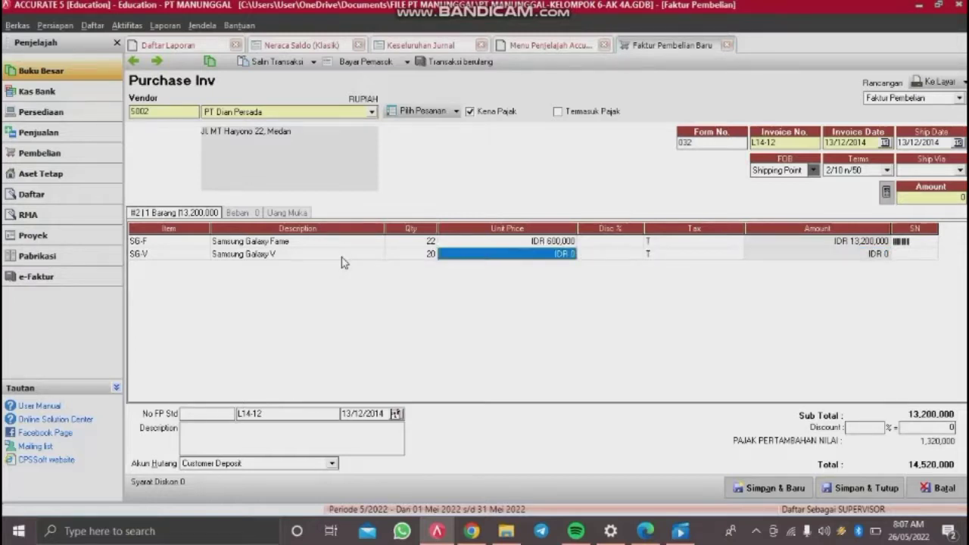
pyautogui.write('60000')
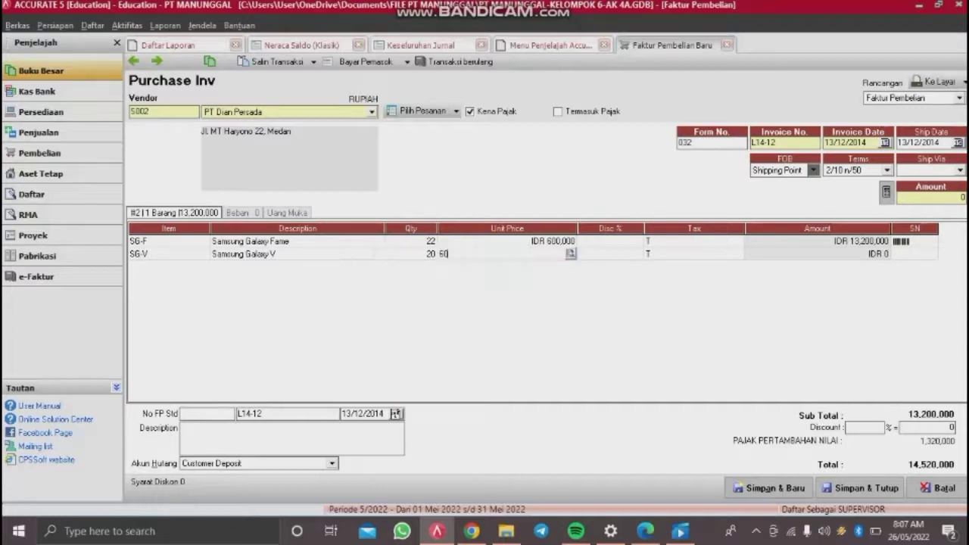
pyautogui.press('Tab')
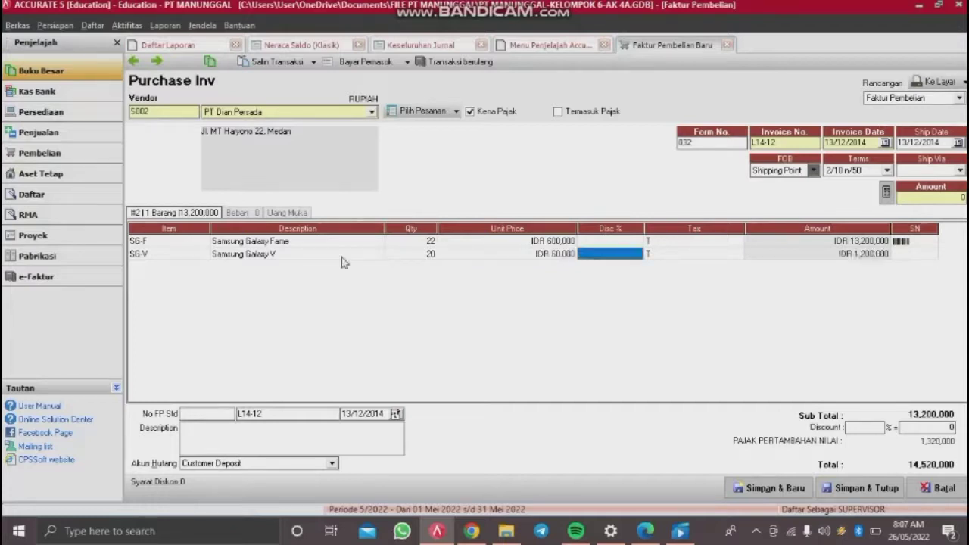
pyautogui.hotkey('shift', 'Tab')
pyautogui.write('600000')
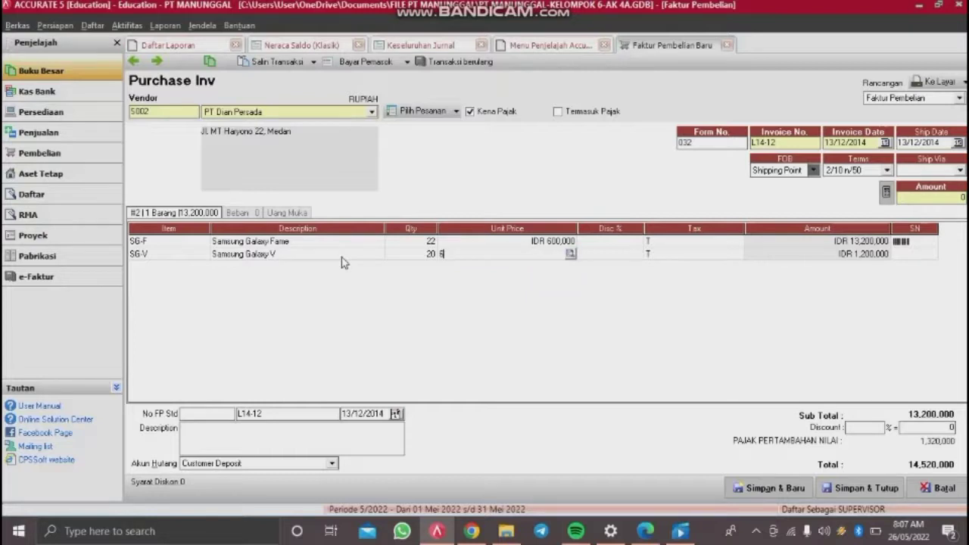
pyautogui.press('Tab')
pyautogui.press('Tab')
pyautogui.press('Tab')
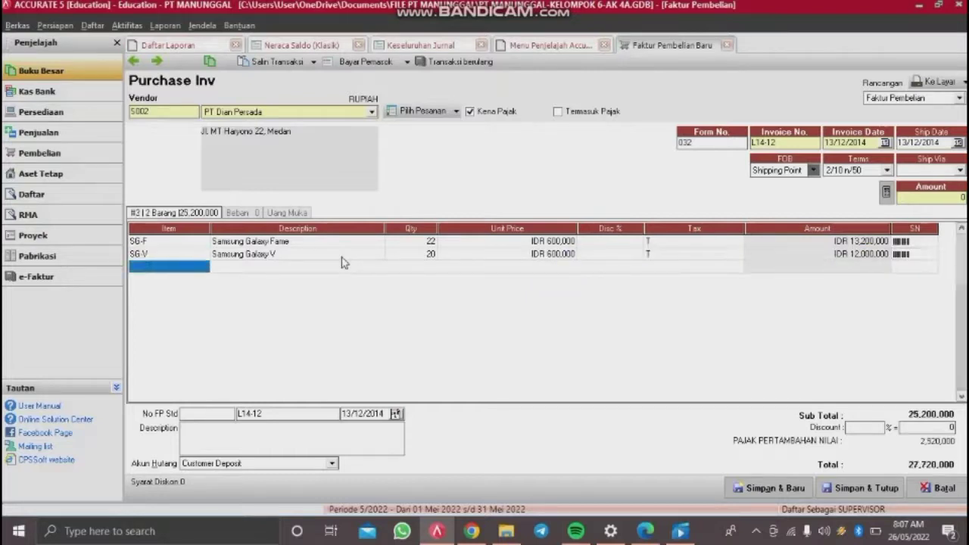
pyautogui.press('Up')
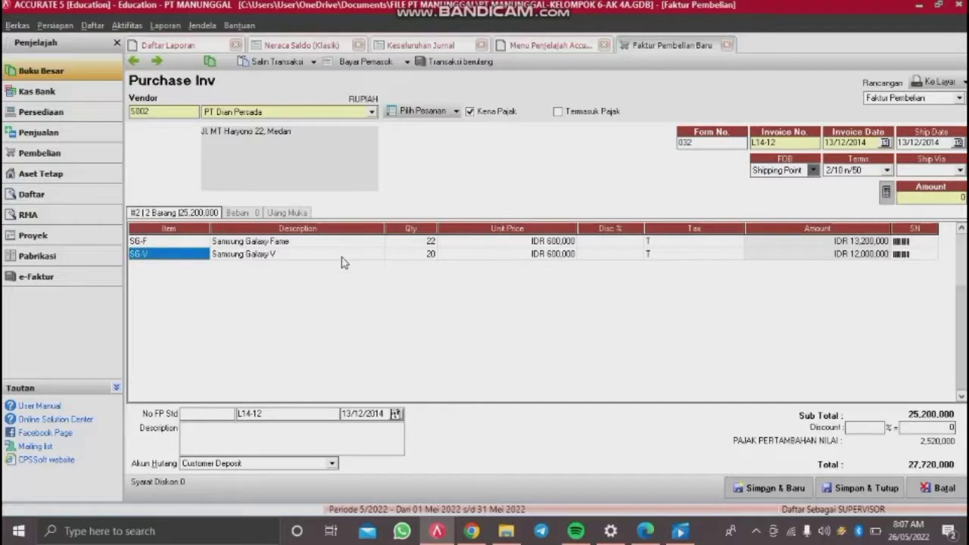
# Step: Describe the invoice as 'Denda keterlambatan 1%', enter tax invoice number 010.900-14.25257222, and save it
pyautogui.click(240, 432)
pyautogui.write('d')
pyautogui.press('BackSpace')
pyautogui.write('Denda keterlambatan 1%')
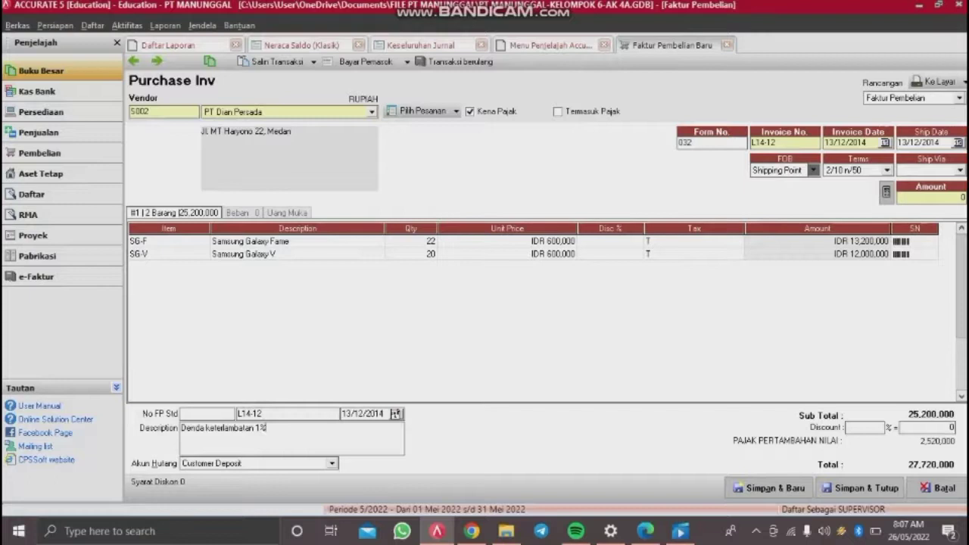
pyautogui.click(221, 415)
pyautogui.write('010')
pyautogui.write('.')
pyautogui.write('900')
pyautogui.write('-14')
pyautogui.write('.25')
pyautogui.write('25')
pyautogui.write('7222')
pyautogui.press('Tab')
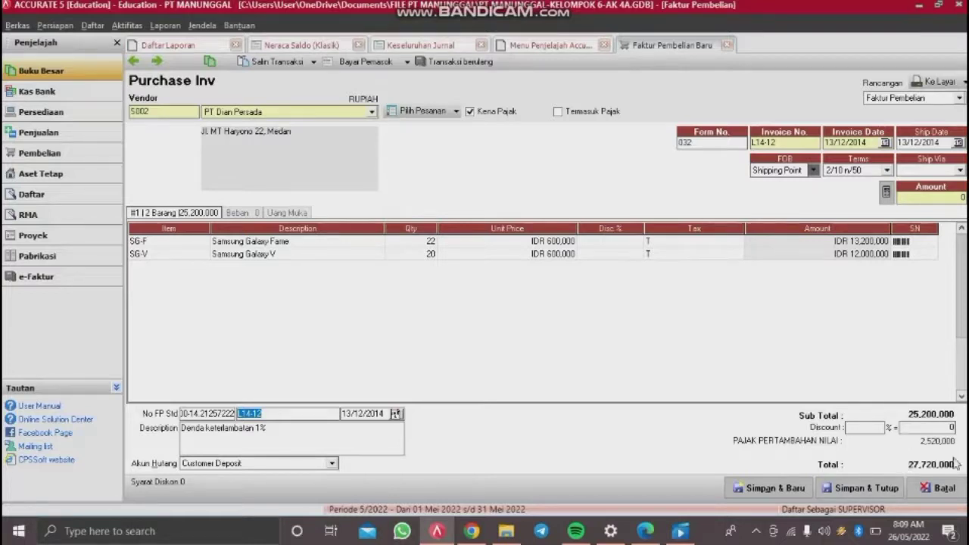
pyautogui.click(871, 489)
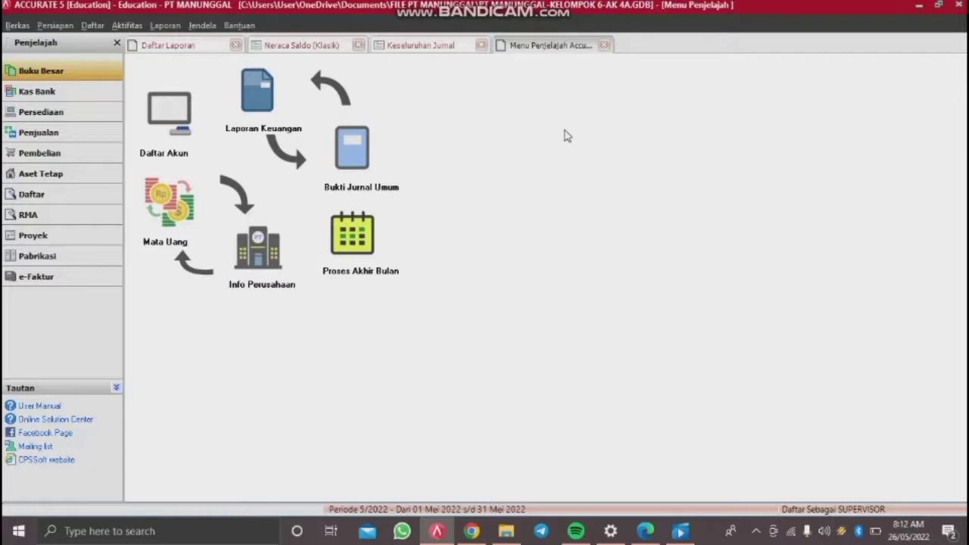
# Step: Start a new sales invoice for customer Toko Angel
pyautogui.click(128, 27)
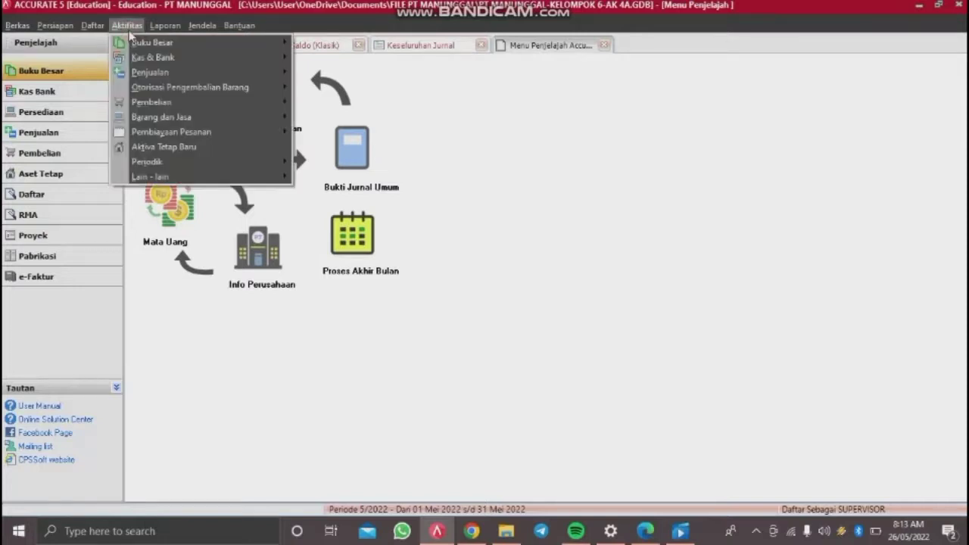
pyautogui.click(138, 23)
pyautogui.click(137, 23)
pyautogui.moveTo(277, 75)
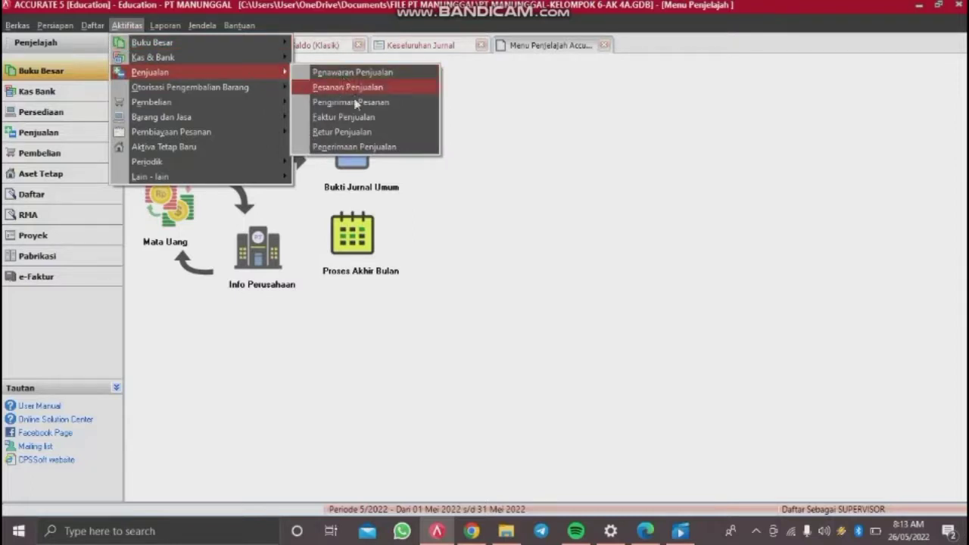
pyautogui.click(353, 118)
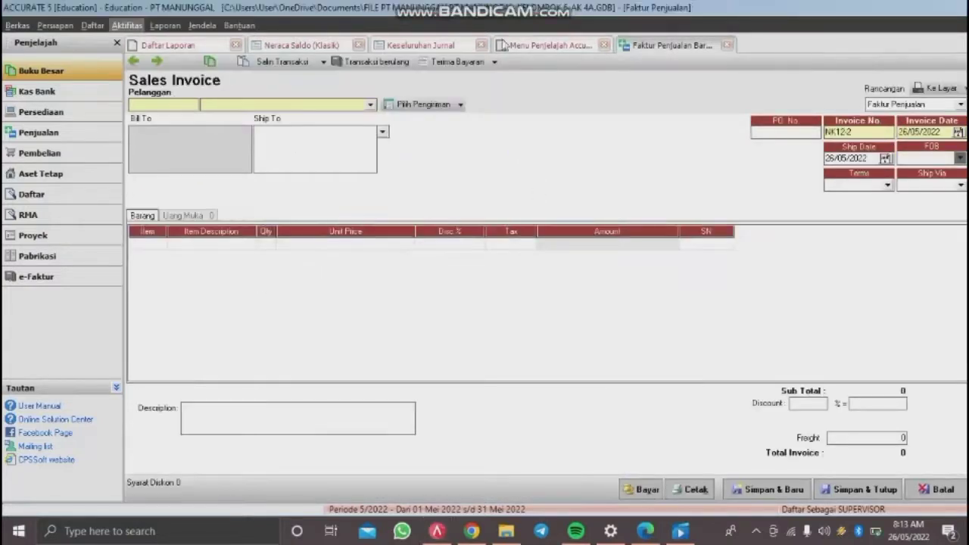
pyautogui.click(361, 105)
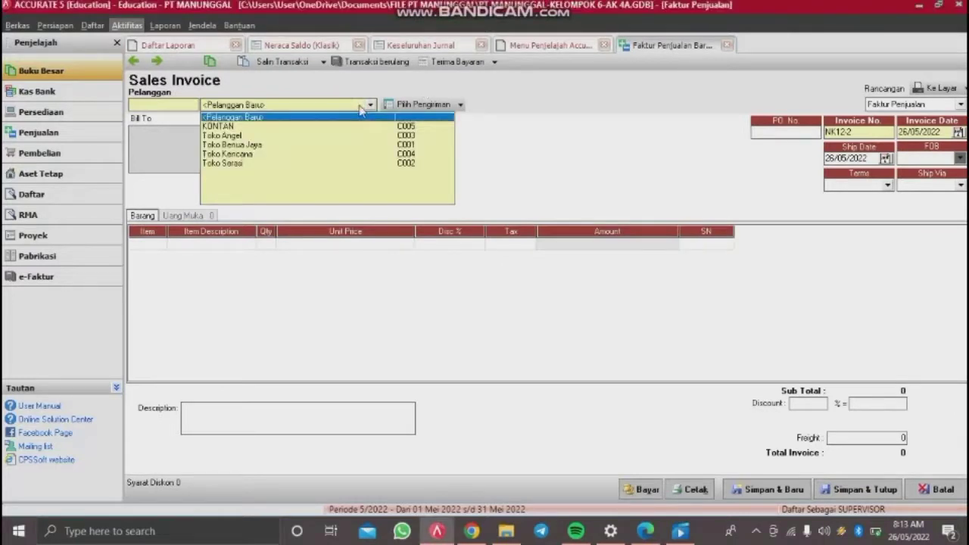
pyautogui.click(247, 136)
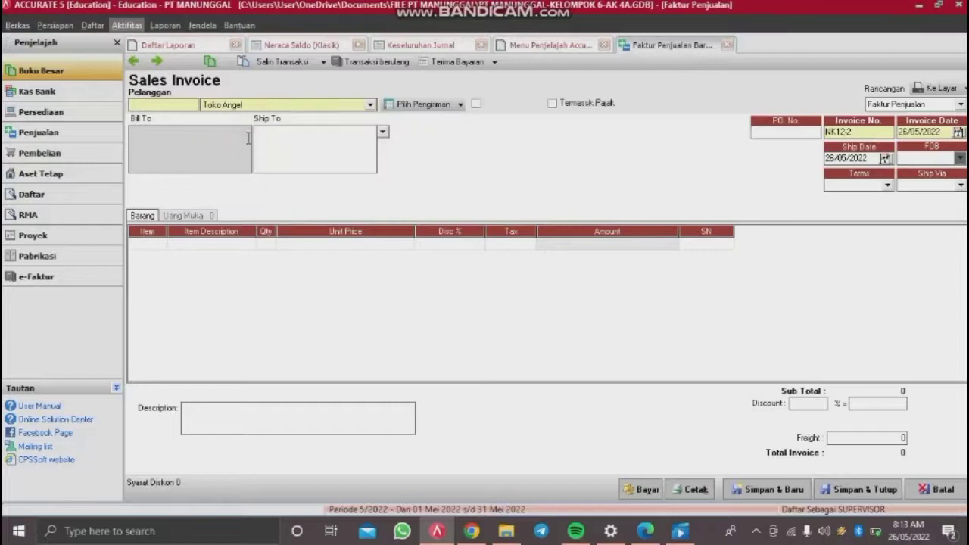
# Step: Set the invoice number to FP/12-3 and the invoice date to 19/12/2014
pyautogui.click(793, 134)
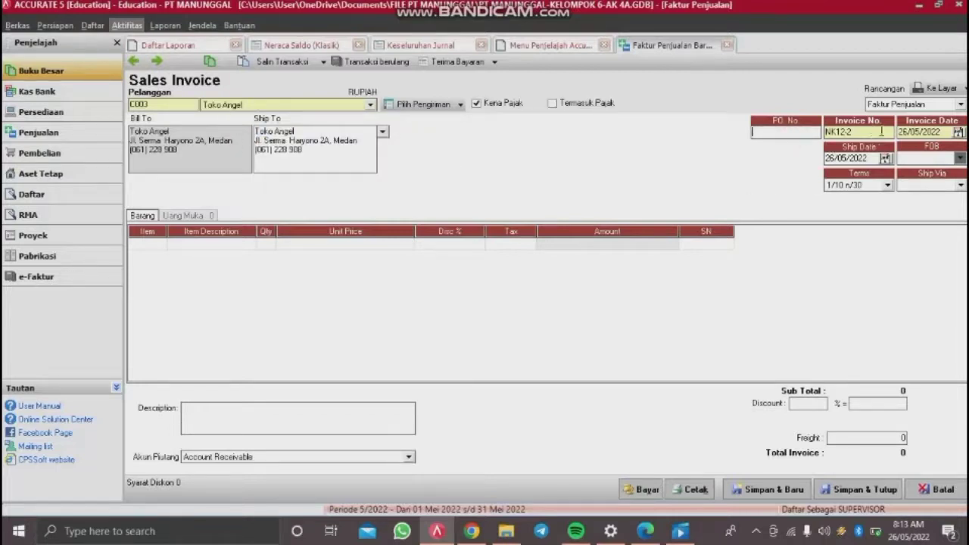
pyautogui.press('Tab')
pyautogui.write('fp12-3')
pyautogui.press('BackSpace')
pyautogui.press('BackSpace')
pyautogui.press('BackSpace')
pyautogui.press('BackSpace')
pyautogui.press('BackSpace')
pyautogui.write('FP/12-3')
pyautogui.press('Tab')
pyautogui.press('BackSpace')
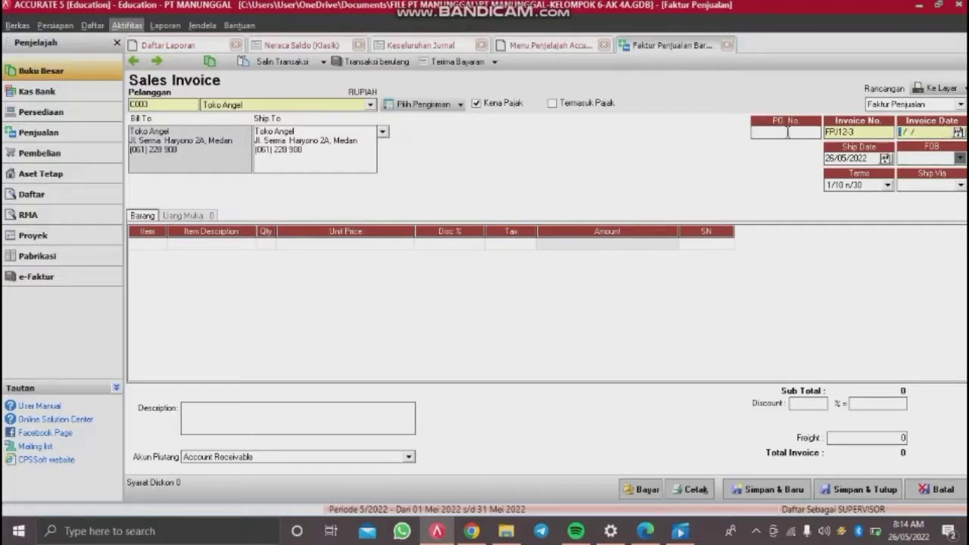
pyautogui.write('19/12/2014')
pyautogui.press('Tab')
# Step: Set the ship date to 19/12/2014 and FOB to Shipping Point
pyautogui.moveTo(873, 159); pyautogui.dragTo(778, 178)
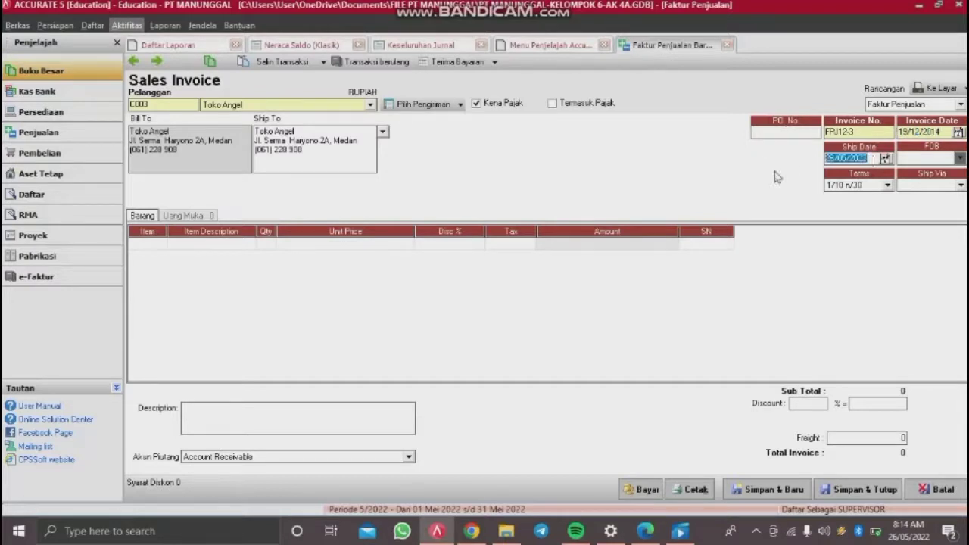
pyautogui.write('19/12/2014')
pyautogui.press('Tab')
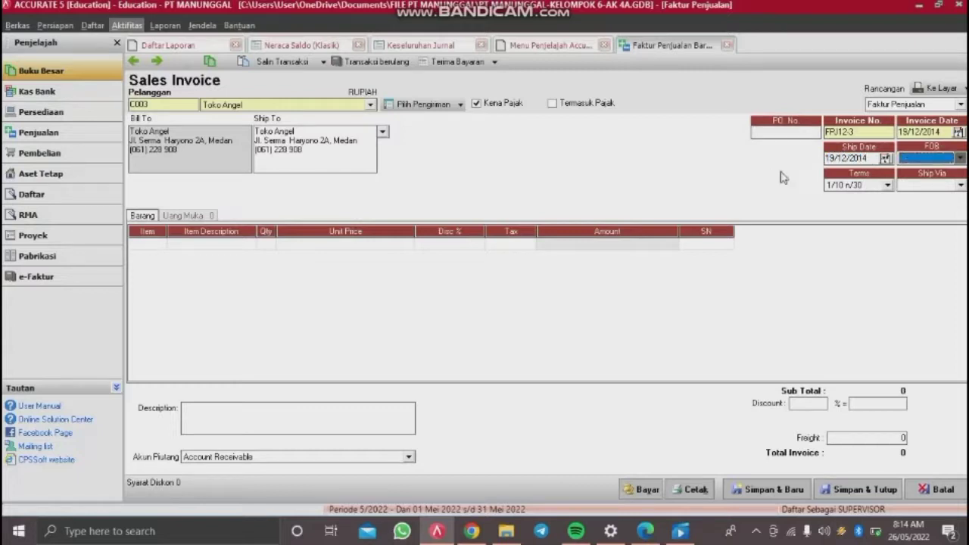
pyautogui.click(960, 159)
pyautogui.click(922, 168)
pyautogui.click(150, 245)
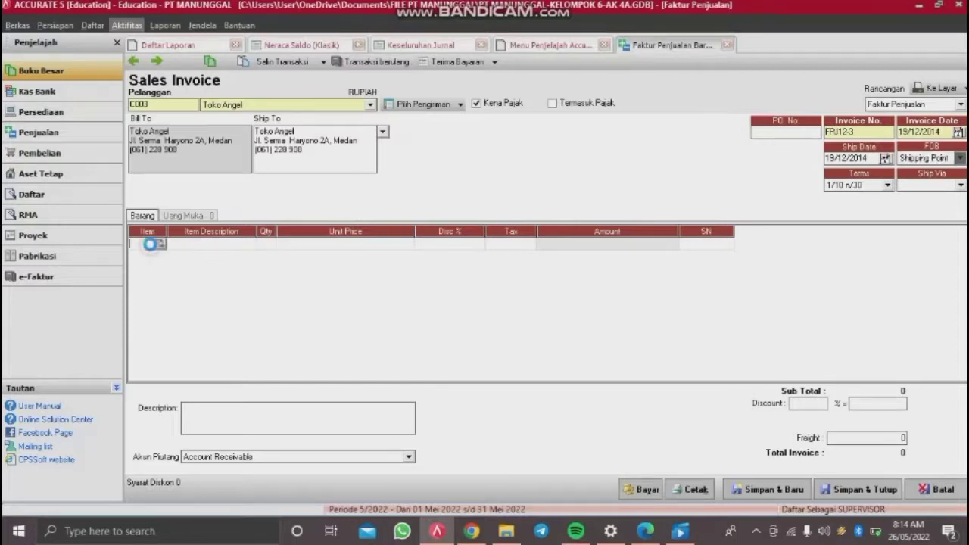
# Step: Add 10 Samsung Galaxy Fame at a unit price of 800,000
pyautogui.click(159, 243)
pyautogui.doubleClick(480, 184)
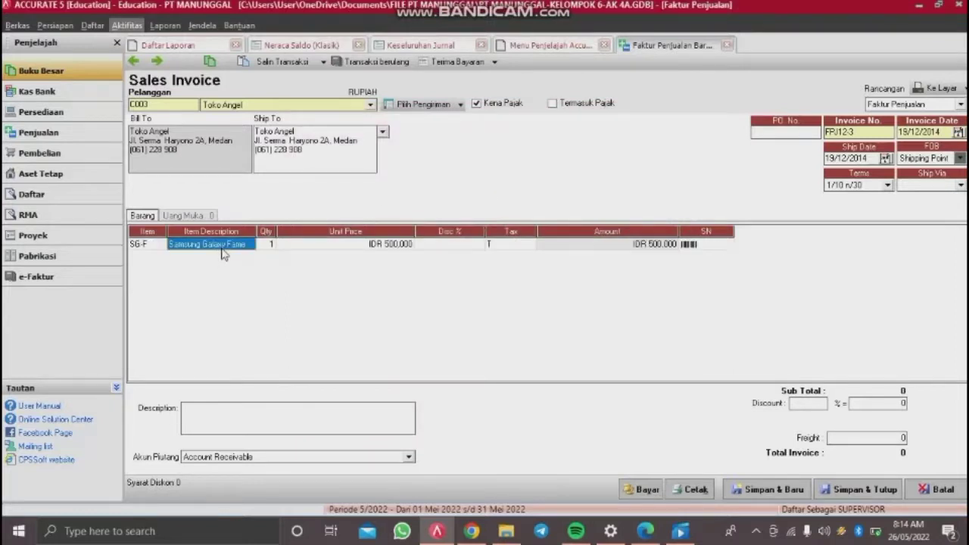
pyautogui.press('Tab')
pyautogui.write('10')
pyautogui.press('Tab')
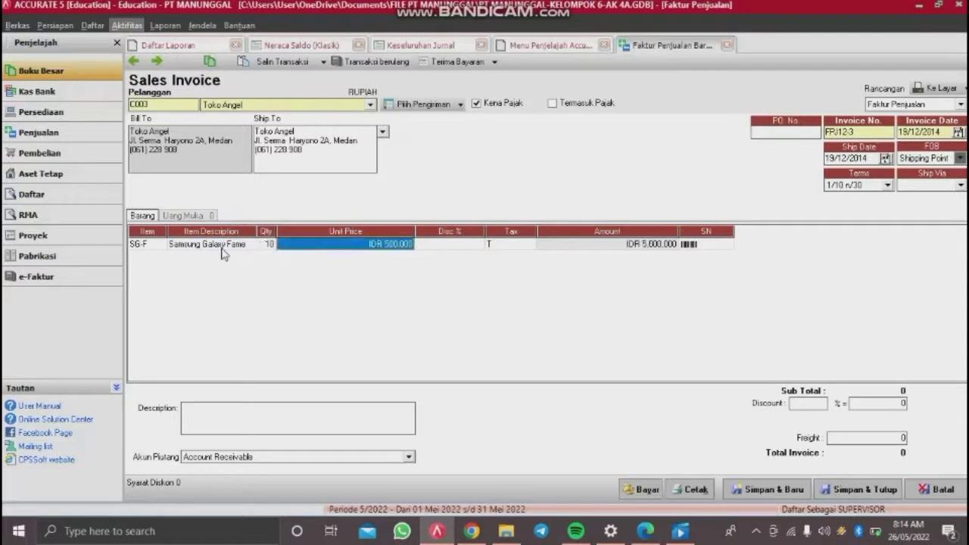
pyautogui.write('800000')
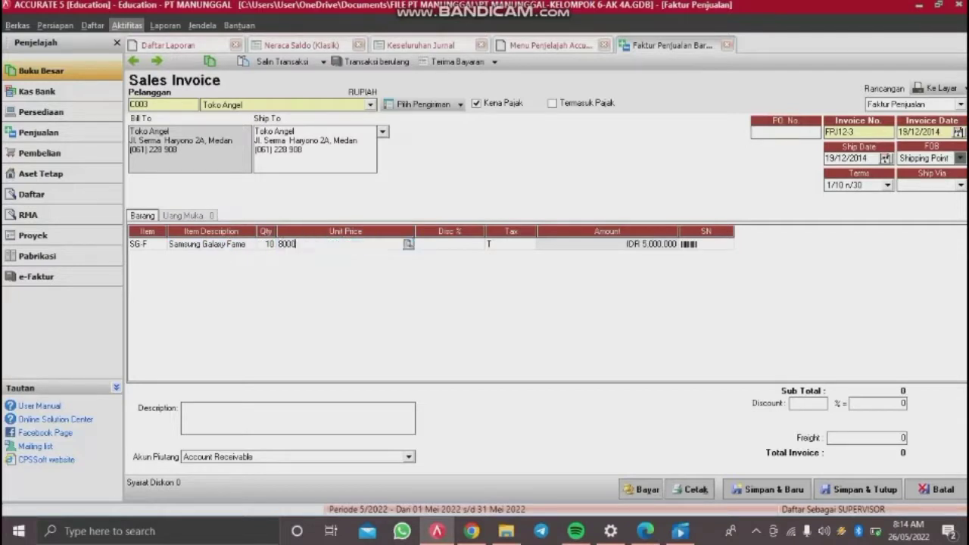
pyautogui.press('Tab')
pyautogui.press('Tab')
pyautogui.press('Tab')
pyautogui.press('Tab')
pyautogui.press('Tab')
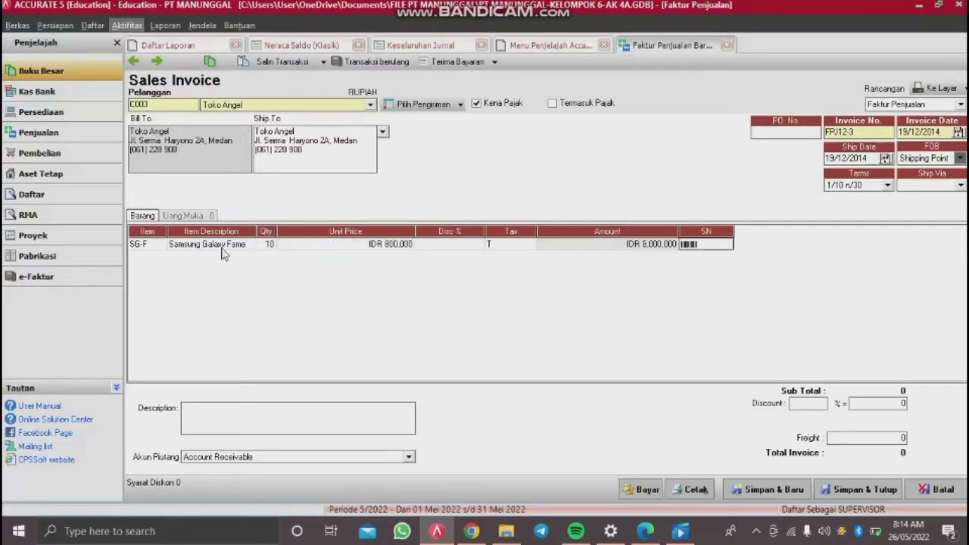
# Step: Add 10 Samsung Galaxy V at 900,000 and remove the empty extra line
pyautogui.click(160, 256)
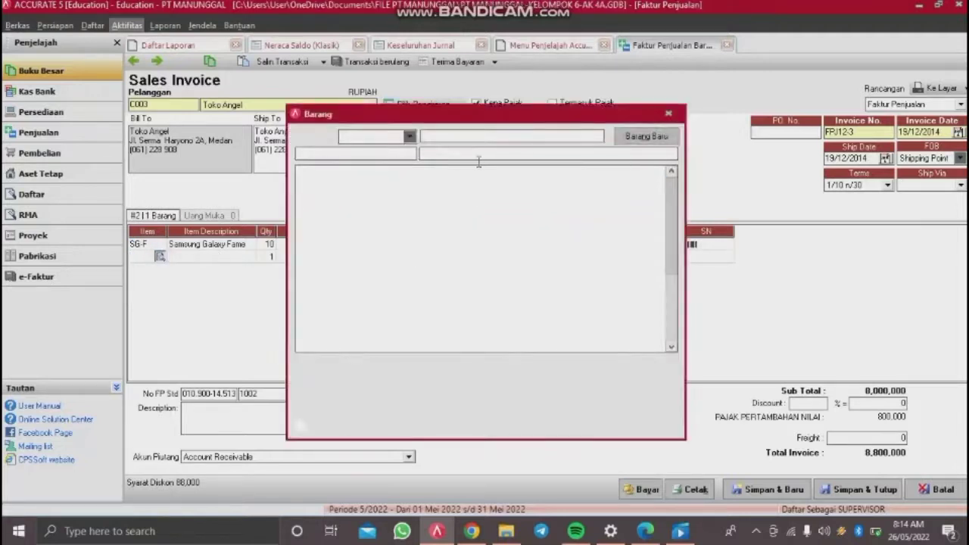
pyautogui.click(459, 195)
pyautogui.doubleClick(460, 199)
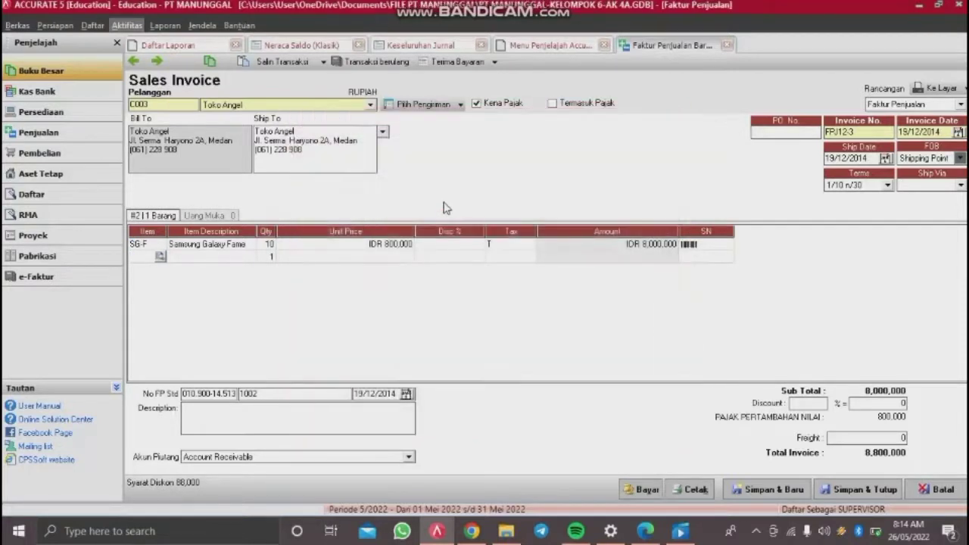
pyautogui.click(269, 258)
pyautogui.write('10')
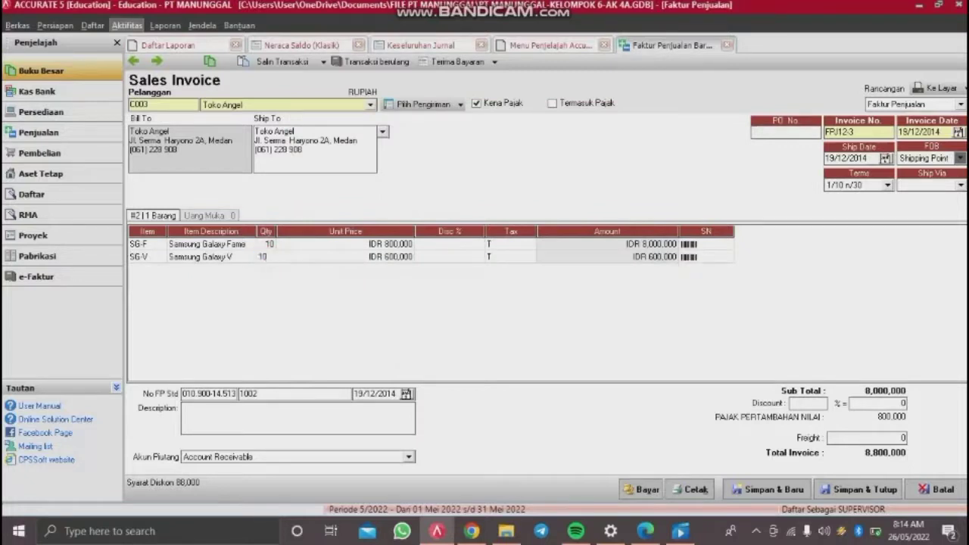
pyautogui.press('Tab')
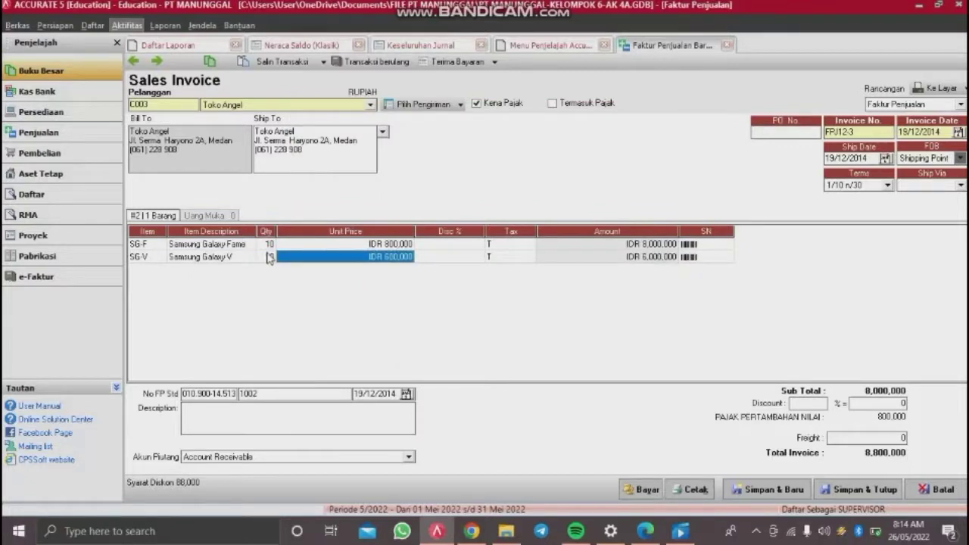
pyautogui.write('9000000')
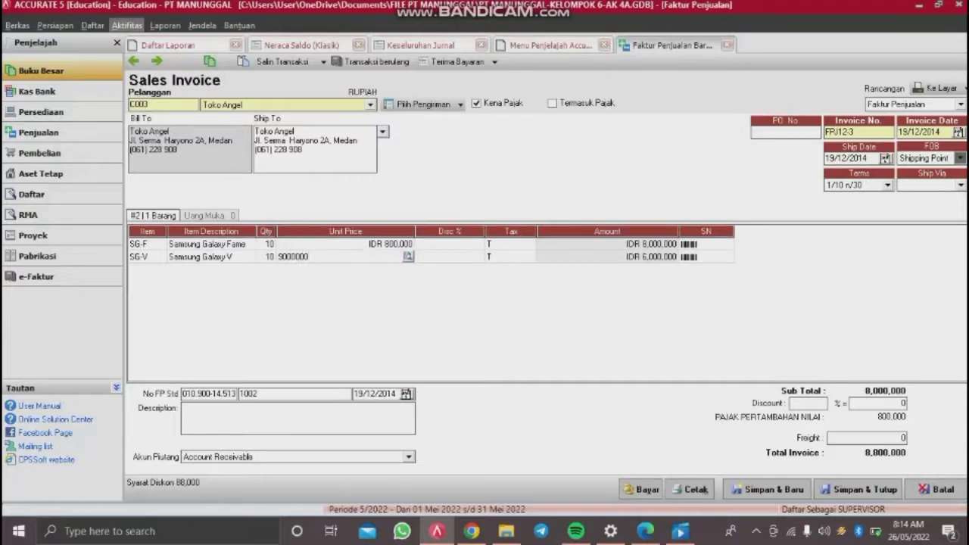
pyautogui.press('Tab')
pyautogui.press('Tab')
pyautogui.press('Tab')
pyautogui.press('Tab')
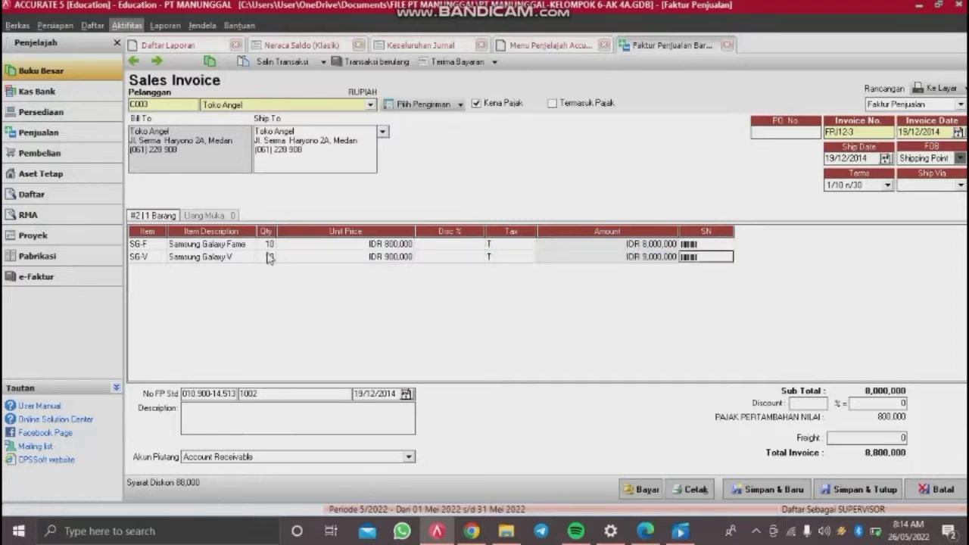
pyautogui.press('Down')
pyautogui.press('Up')
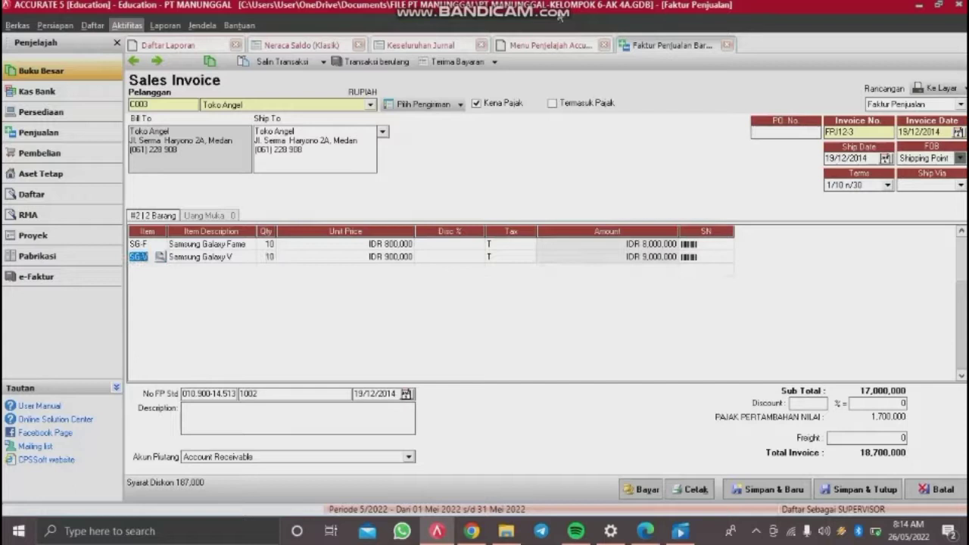
# Step: Enter 145,000 freight, complete the tax invoice number, and save the invoice
pyautogui.click(866, 437)
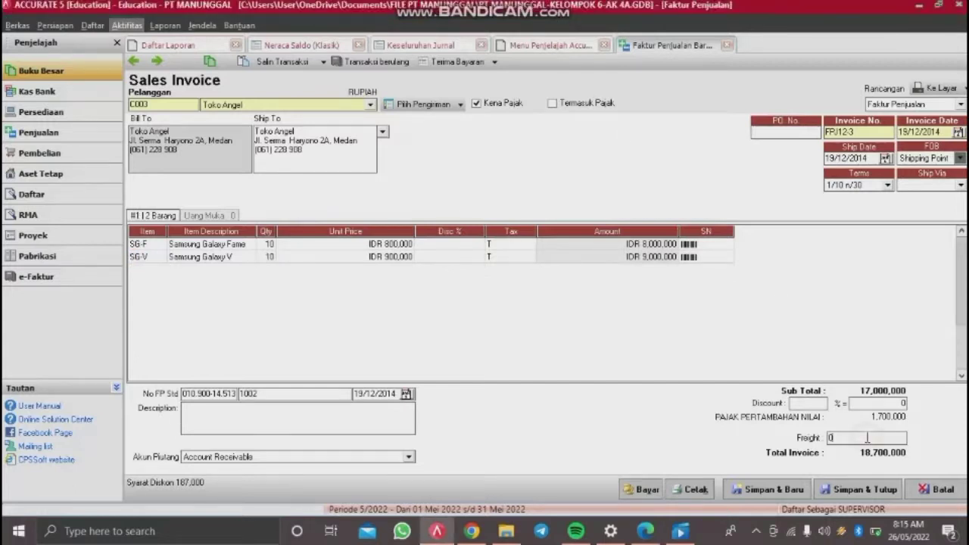
pyautogui.write('145000')
pyautogui.press('Tab')
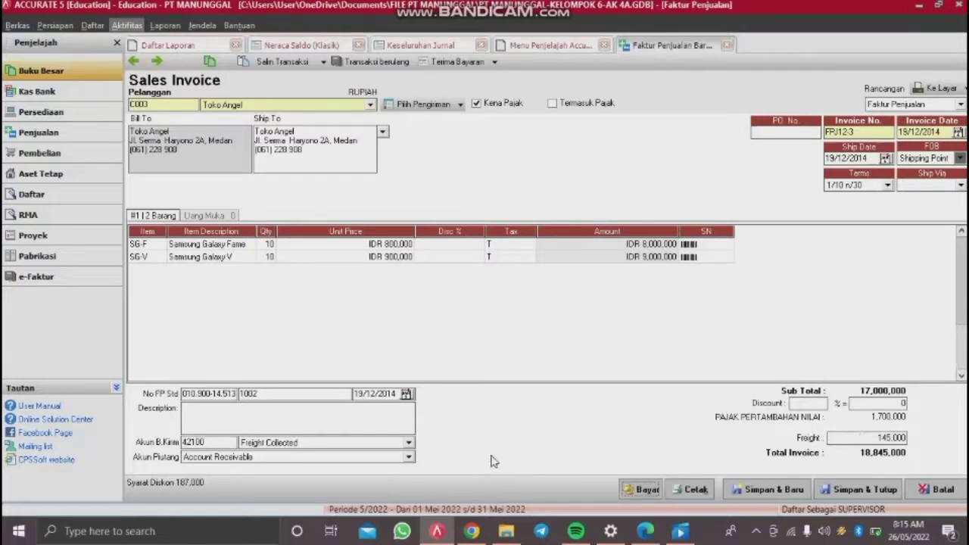
pyautogui.click(227, 397)
pyautogui.click(237, 397)
pyautogui.click(227, 397)
pyautogui.write('59014')
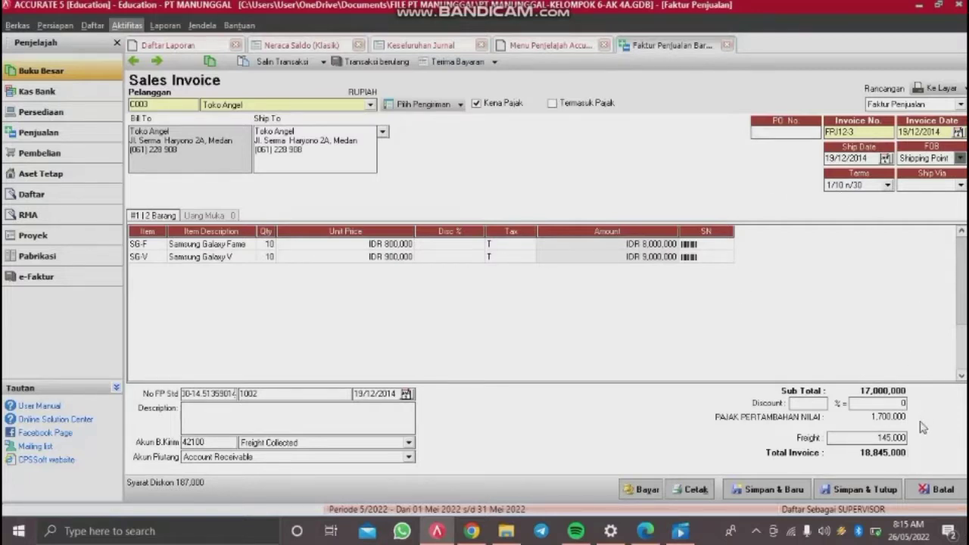
pyautogui.click(864, 490)
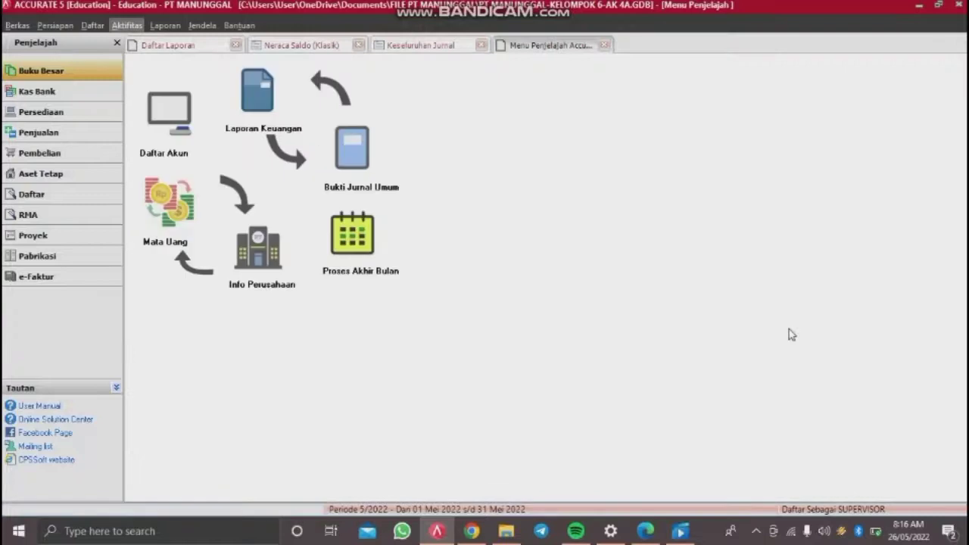
# Step: Start a new cash payment from Petty Cash with voucher number VKK12-5
pyautogui.click(127, 25)
pyautogui.moveTo(154, 56)
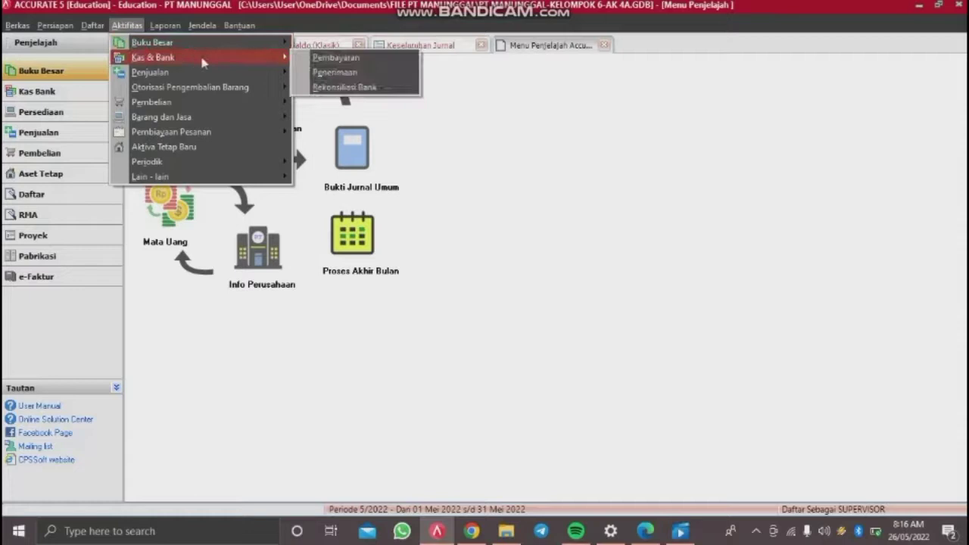
pyautogui.click(334, 59)
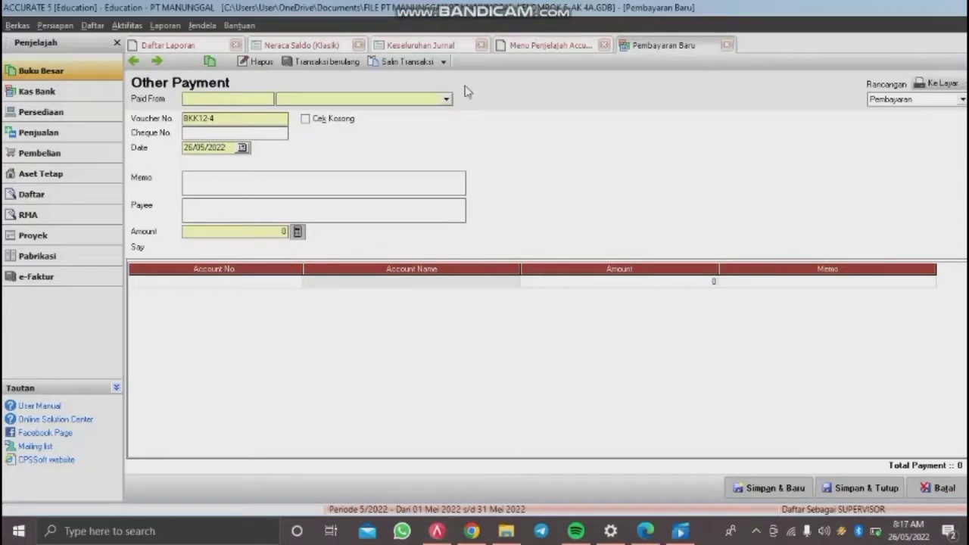
pyautogui.click(445, 101)
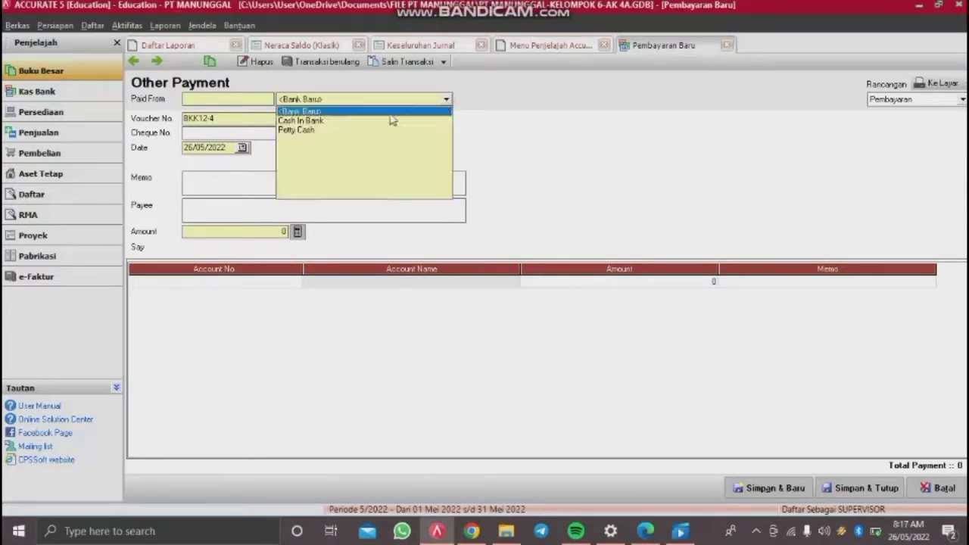
pyautogui.click(310, 130)
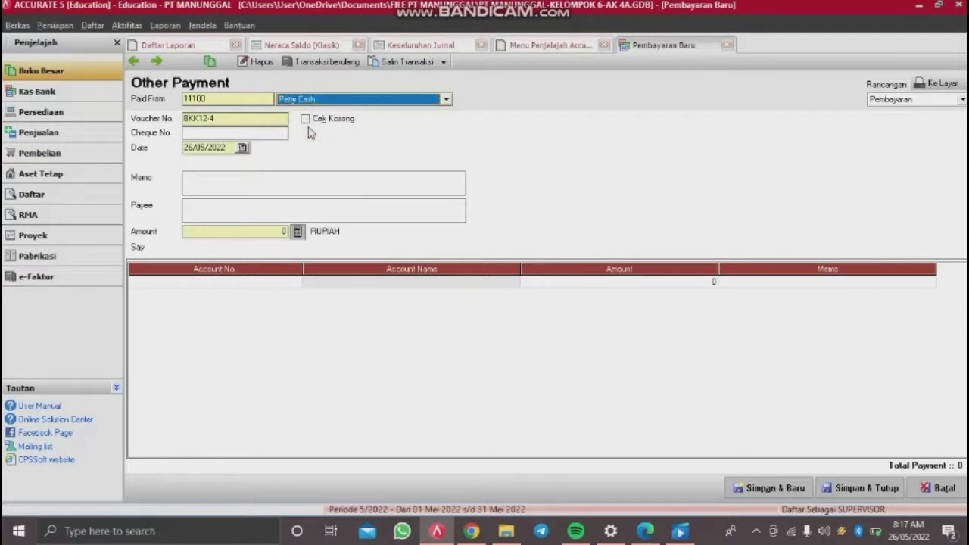
pyautogui.click(225, 116)
pyautogui.hotkey('shift', 'Home')
pyautogui.press('BackSpace')
pyautogui.write('VK')
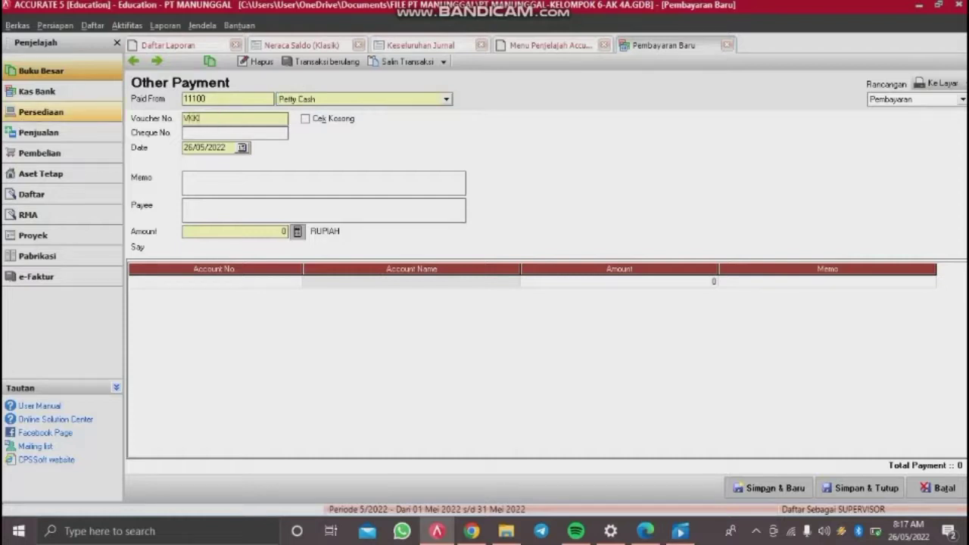
pyautogui.write('K12-5')
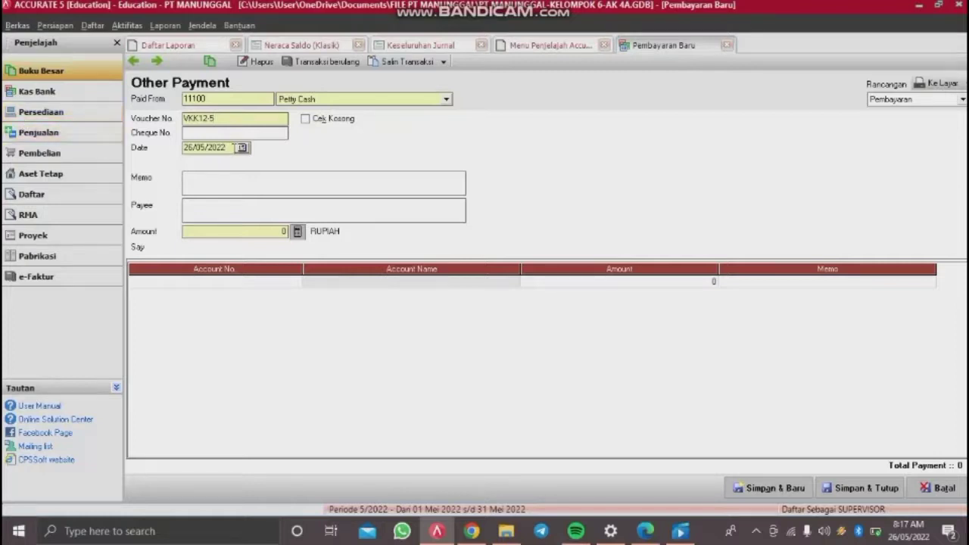
# Step: Date the payment 16/12/2014 and write the memo 'Pemeliharaan dan reparasi alat-ala'
pyautogui.click(234, 149)
pyautogui.click(242, 147)
pyautogui.click(242, 148)
pyautogui.moveTo(230, 148); pyautogui.dragTo(157, 150)
pyautogui.press('BackSpace')
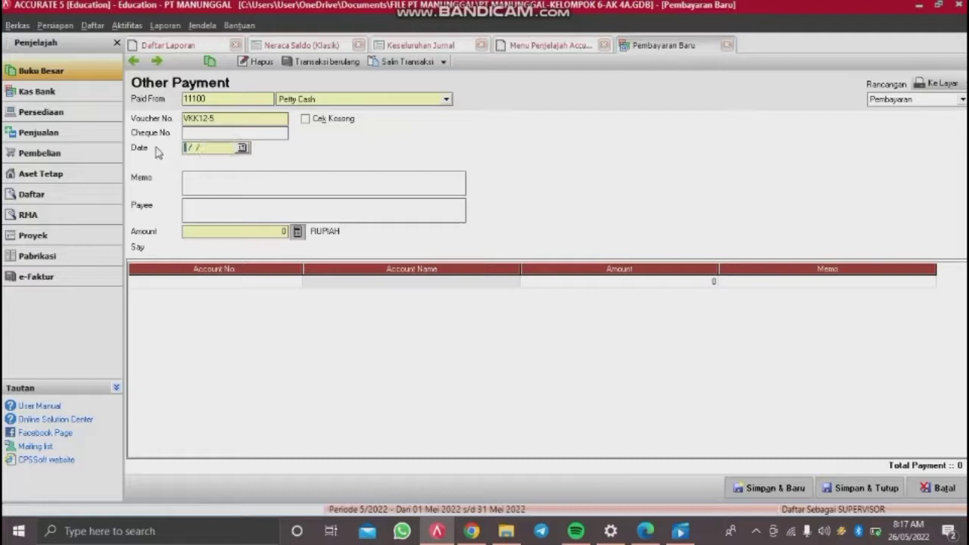
pyautogui.write('16/12/2014')
pyautogui.click(216, 189)
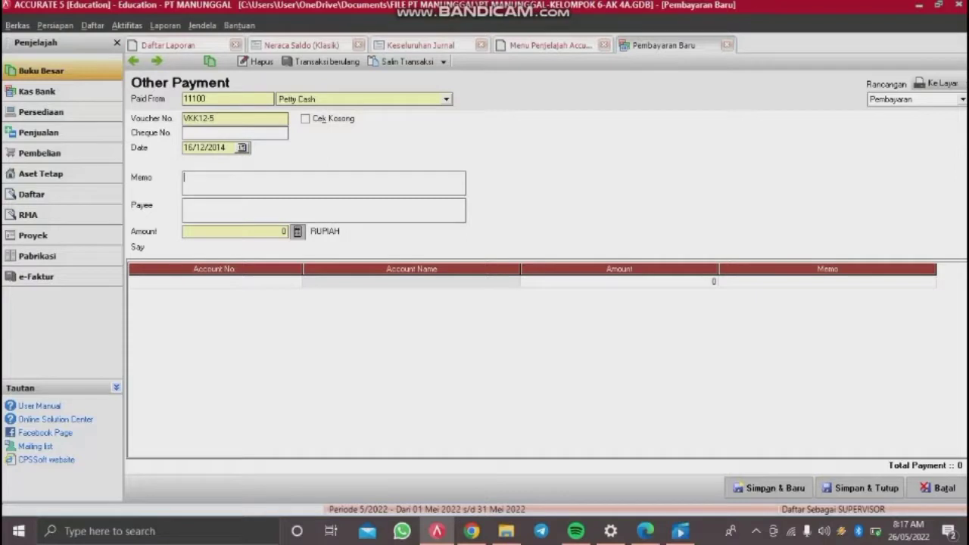
pyautogui.press('BackSpace')
pyautogui.write('Pemeliharaan dan reparasi ala')
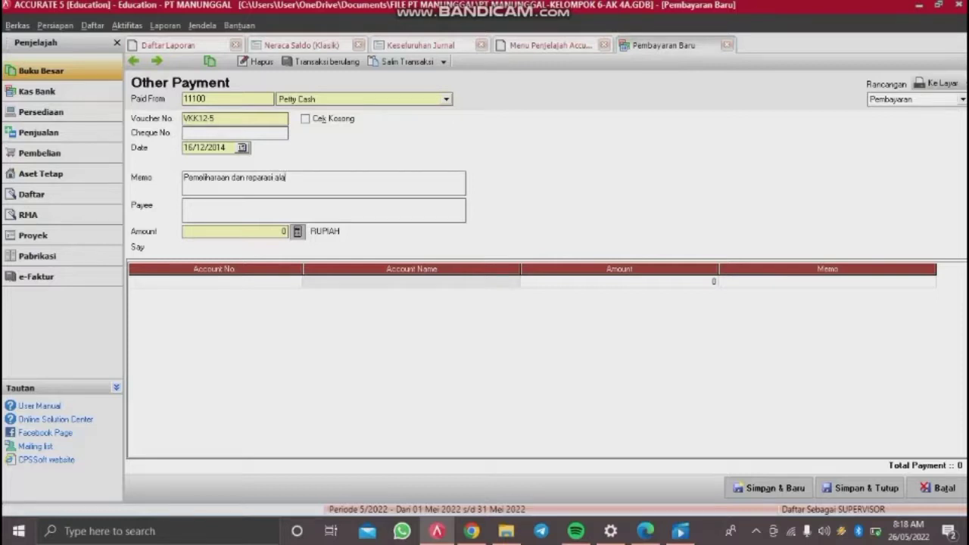
pyautogui.write('t-alat')
# Step: Charge 550,000 to Maintenance and Repair Expense (62300), fill the payment amount, and save
pyautogui.click(260, 280)
pyautogui.click(296, 279)
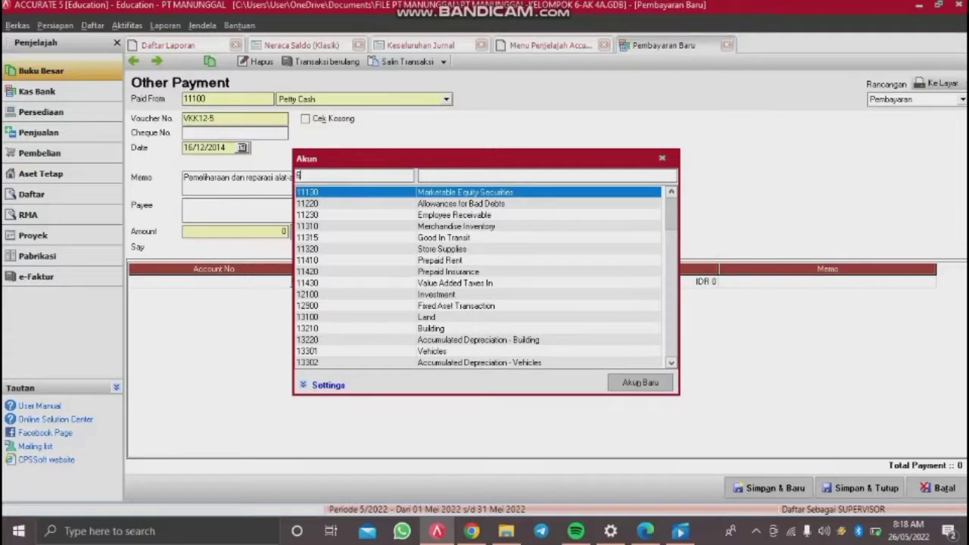
pyautogui.write('62300')
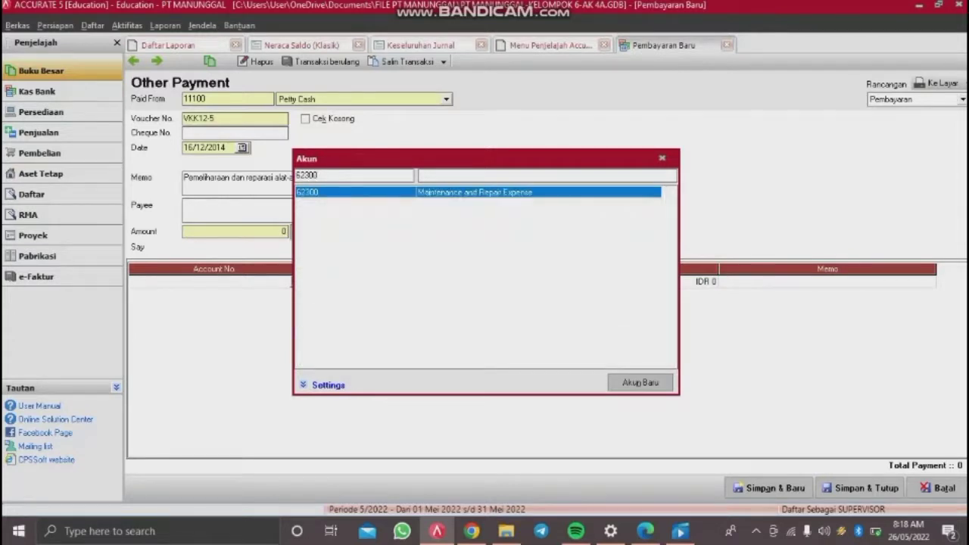
pyautogui.press('Return')
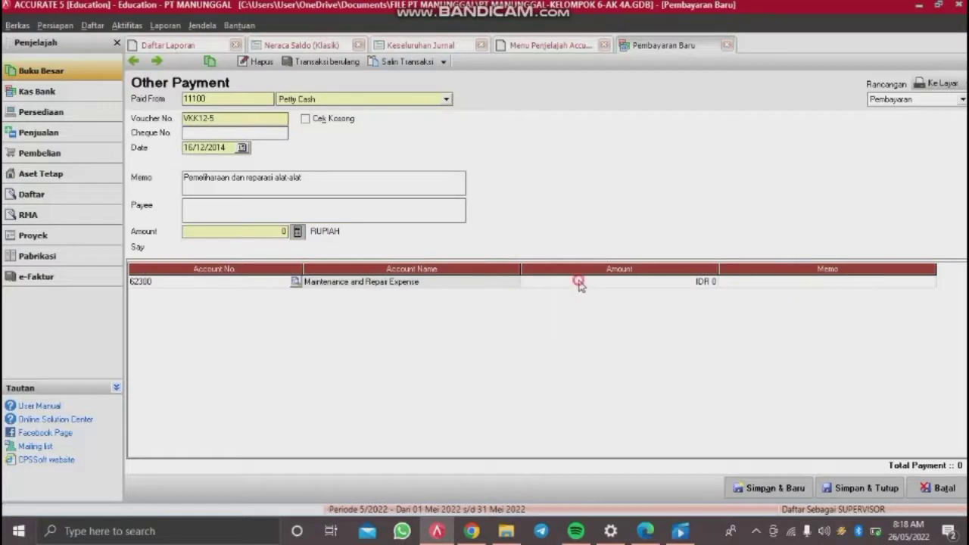
pyautogui.click(580, 284)
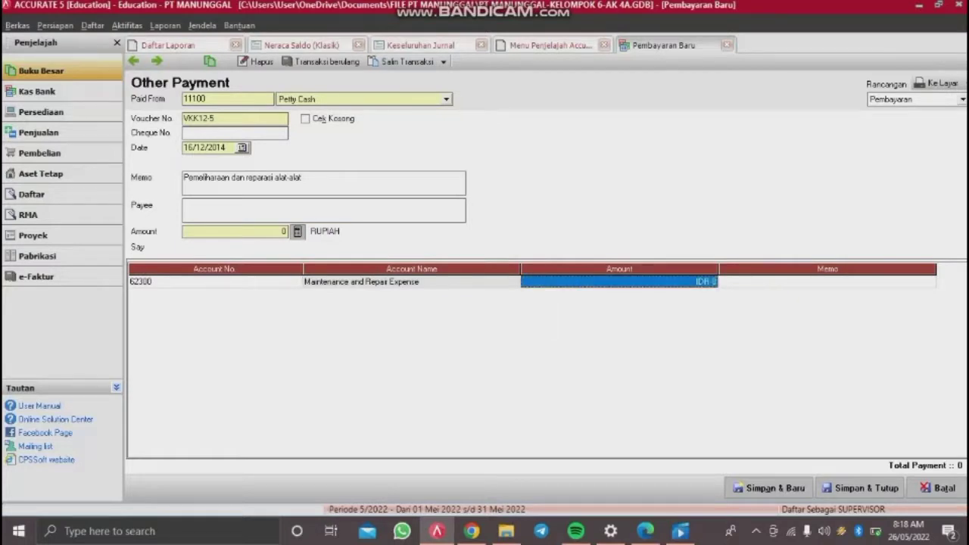
pyautogui.write('550,000')
pyautogui.press('Return')
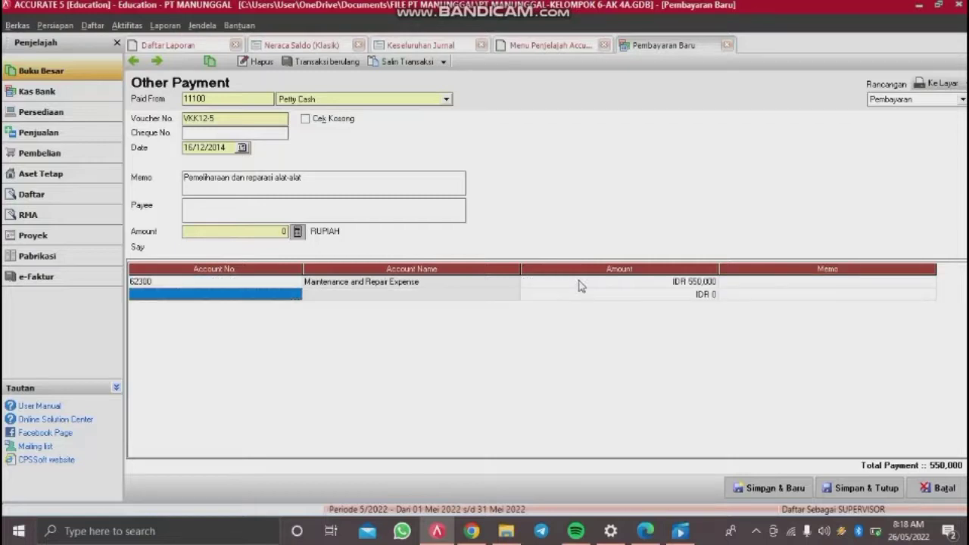
pyautogui.press('Up')
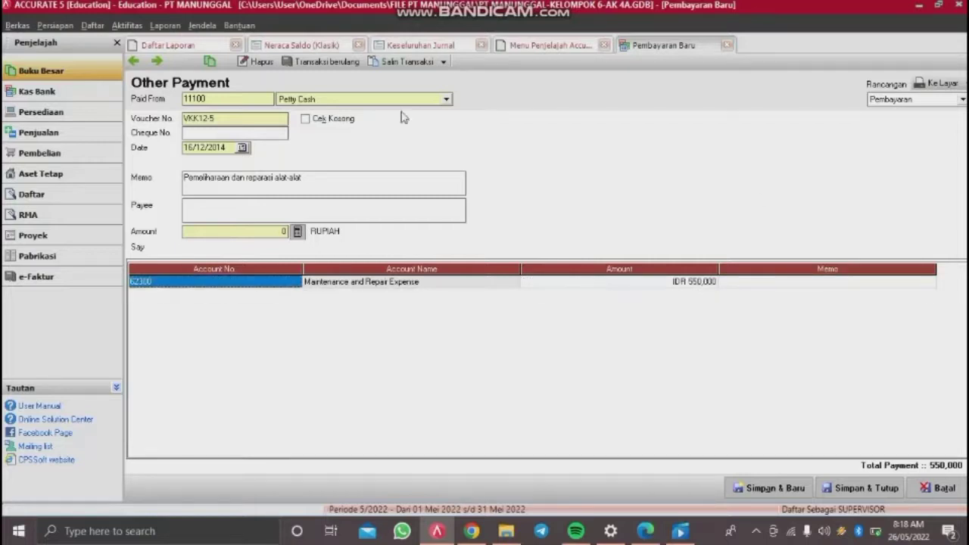
pyautogui.click(297, 231)
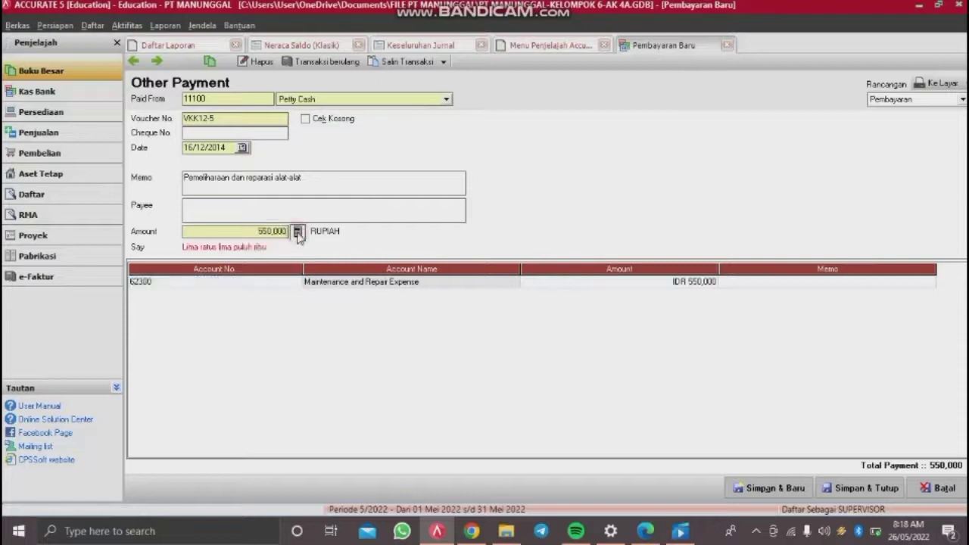
pyautogui.click(860, 490)
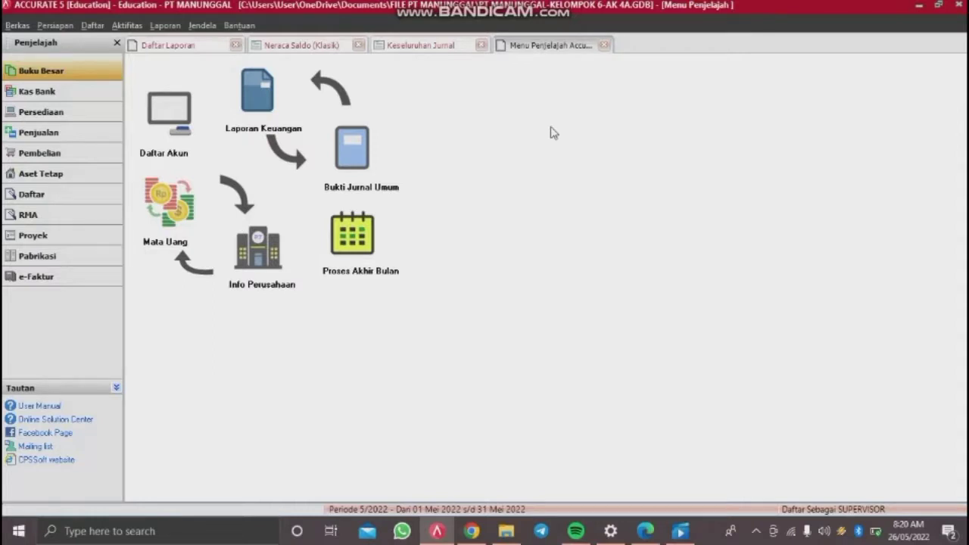
# Step: Start a purchase payment to PT Nusa Indah with memo 'Pelunasan laktur NP8-11'
pyautogui.click(128, 26)
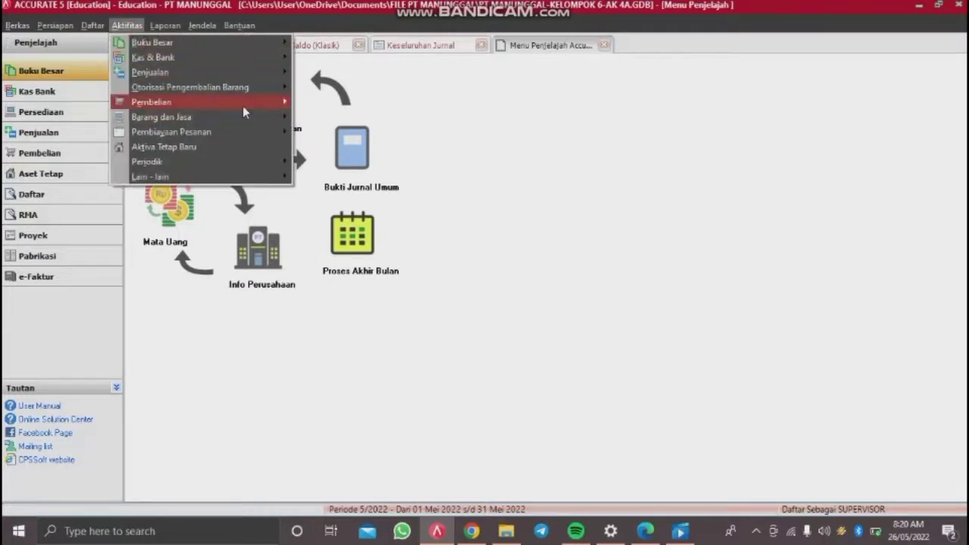
pyautogui.moveTo(243, 106)
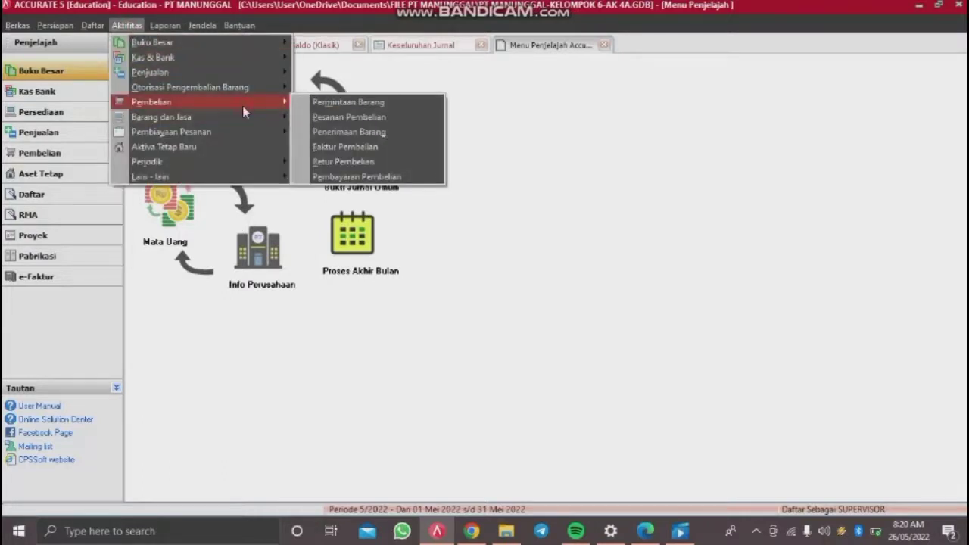
pyautogui.click(370, 176)
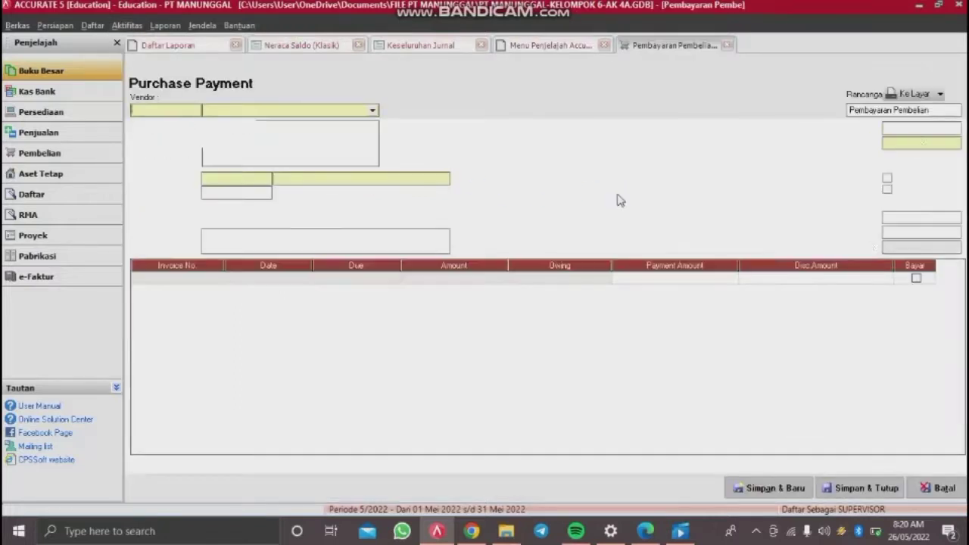
pyautogui.click(372, 112)
pyautogui.click(255, 145)
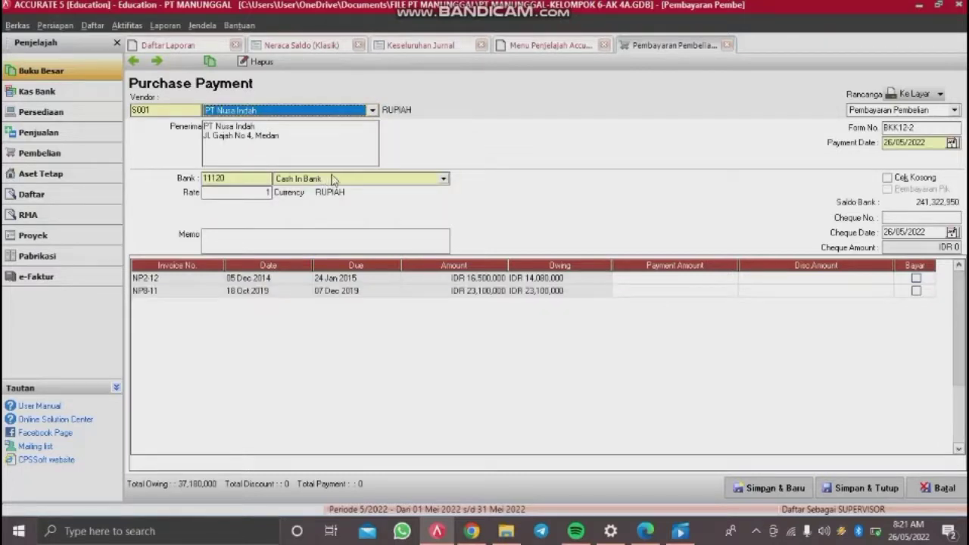
pyautogui.click(273, 251)
pyautogui.write('Peluna')
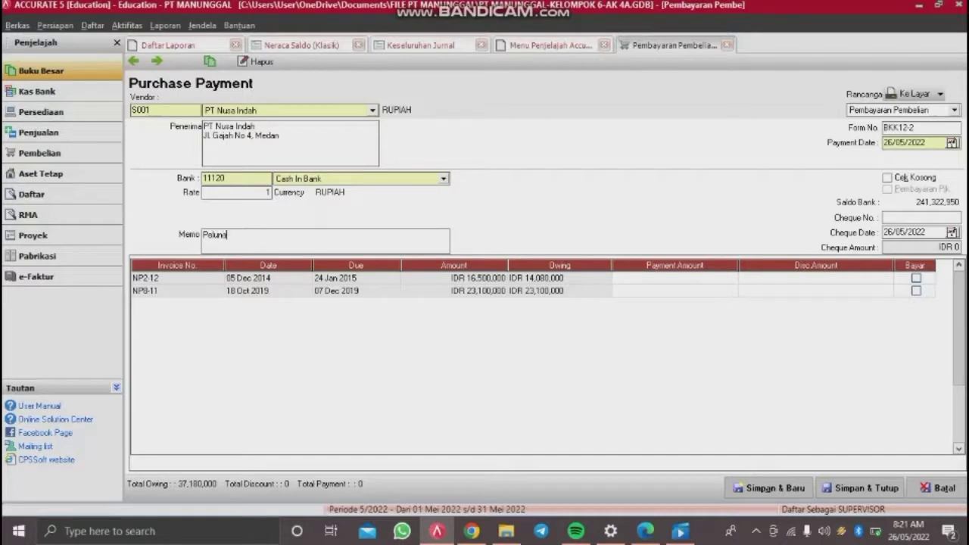
pyautogui.write('san laktur N')
pyautogui.write('P8-11')
# Step: Set form number BKK12-4, payment date 20/12/2019, cheque C12-4 and cheque date 20/12/2019
pyautogui.click(930, 128)
pyautogui.press('BackSpace')
pyautogui.press('BackSpace')
pyautogui.moveTo(938, 143); pyautogui.dragTo(803, 150)
pyautogui.press('BackSpace')
pyautogui.write('20/12/2019')
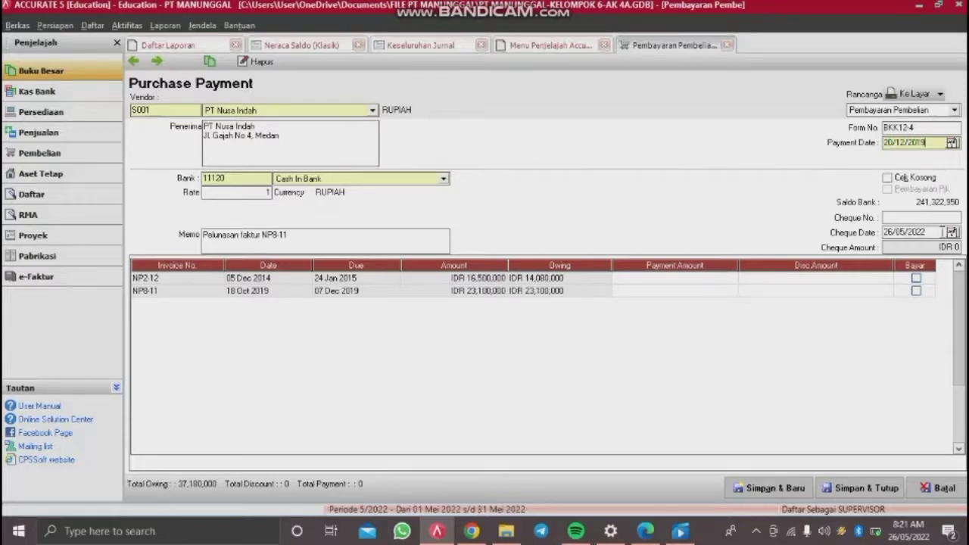
pyautogui.click(929, 217)
pyautogui.write('C12-4')
pyautogui.moveTo(931, 234); pyautogui.dragTo(710, 253)
pyautogui.press('BackSpace')
pyautogui.write('20122019')
# Step: Mark the invoice for payment with a 230,000 late-fee discount charged to Late Fee Expense
pyautogui.click(915, 278)
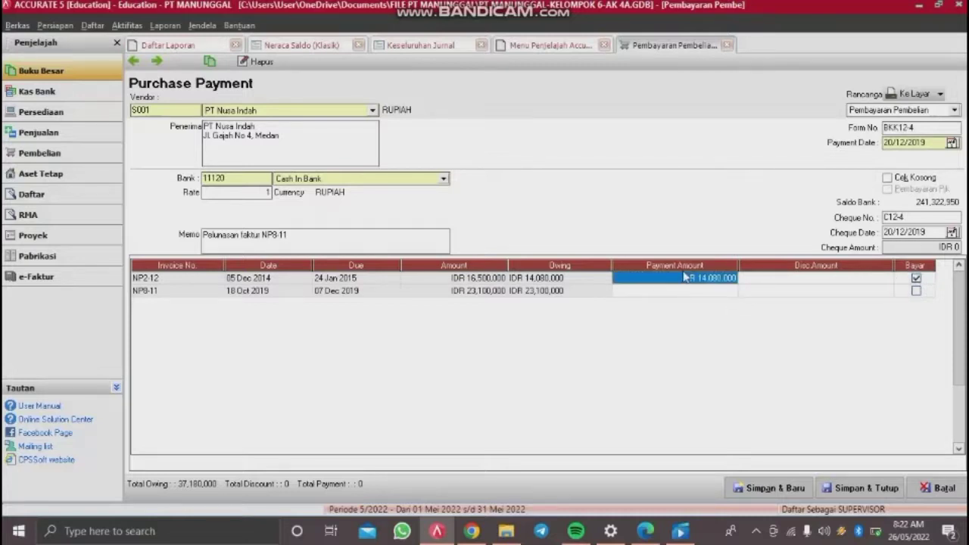
pyautogui.click(684, 278)
pyautogui.click(732, 281)
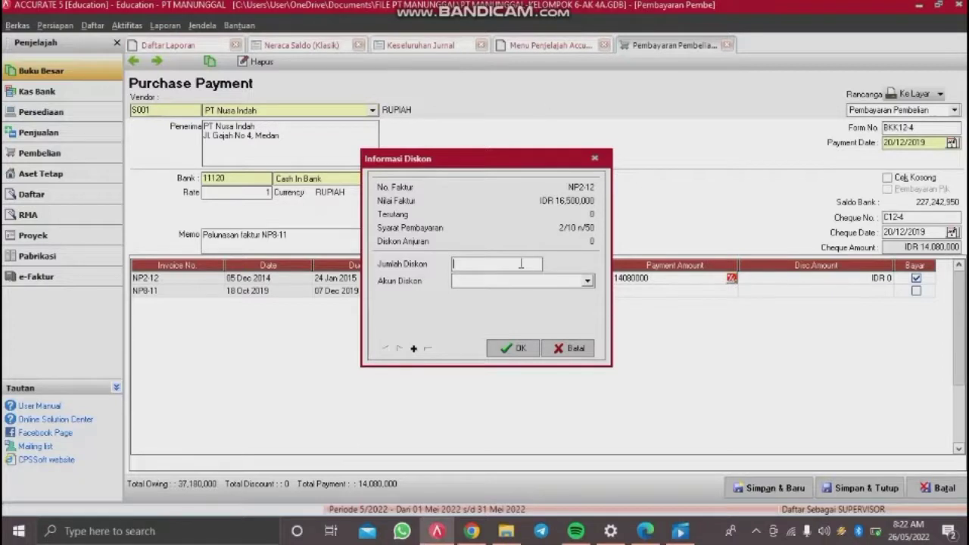
pyautogui.write('30000')
pyautogui.press('Tab')
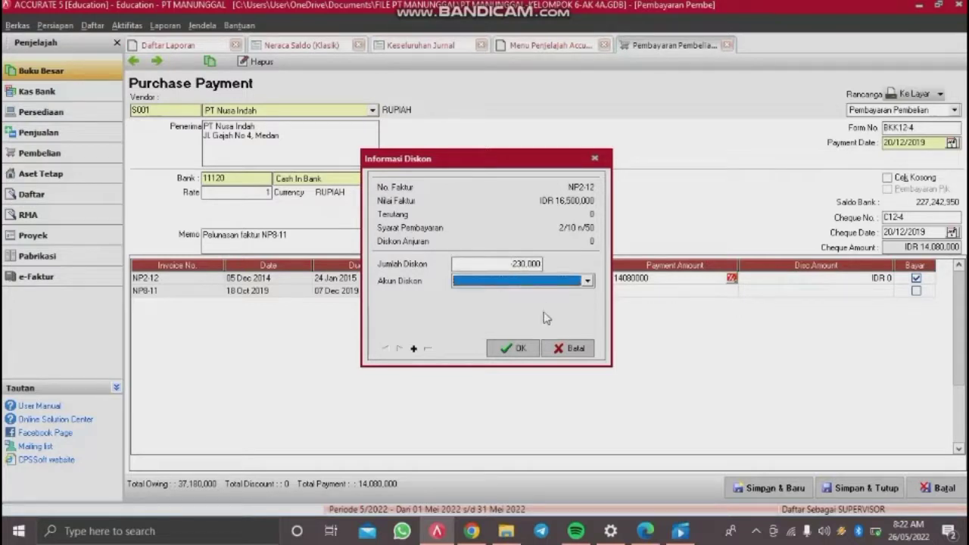
pyautogui.click(563, 284)
pyautogui.write('Late Fee')
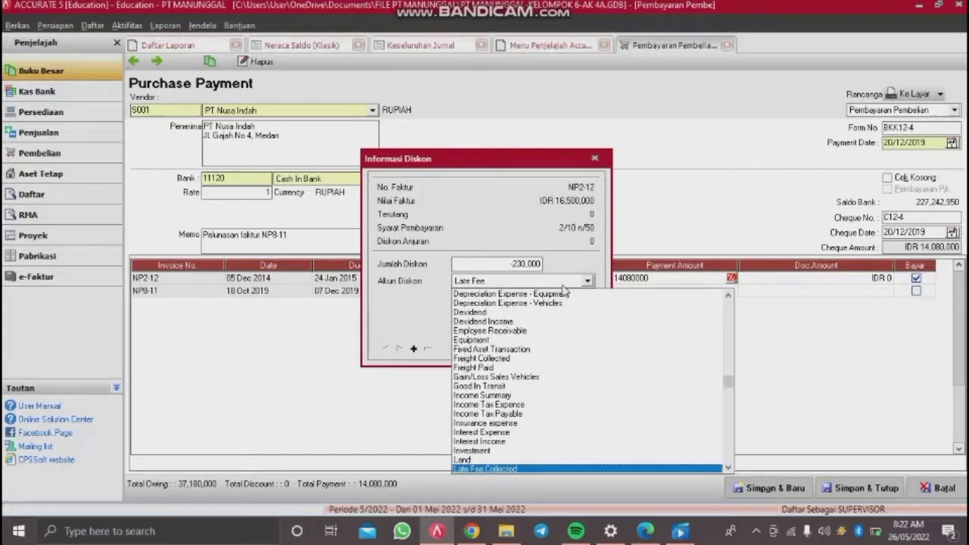
pyautogui.write(' Expe')
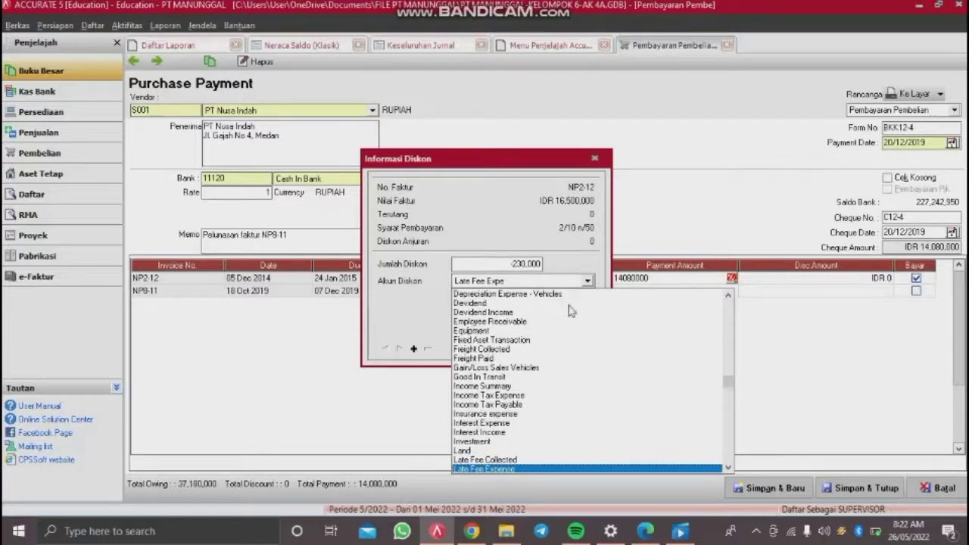
pyautogui.click(561, 470)
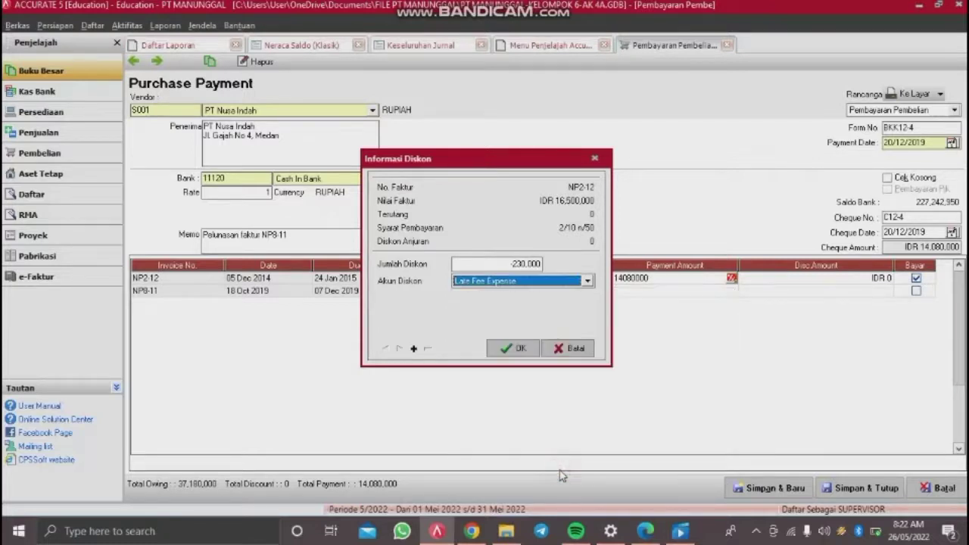
pyautogui.click(521, 350)
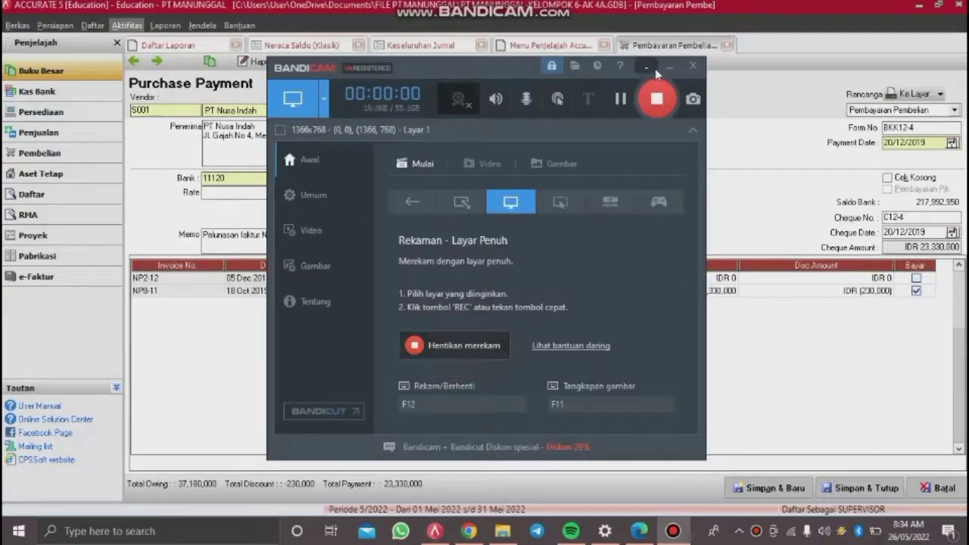
# Step: Save and close the 23,330,000 purchase payment
pyautogui.click(648, 66)
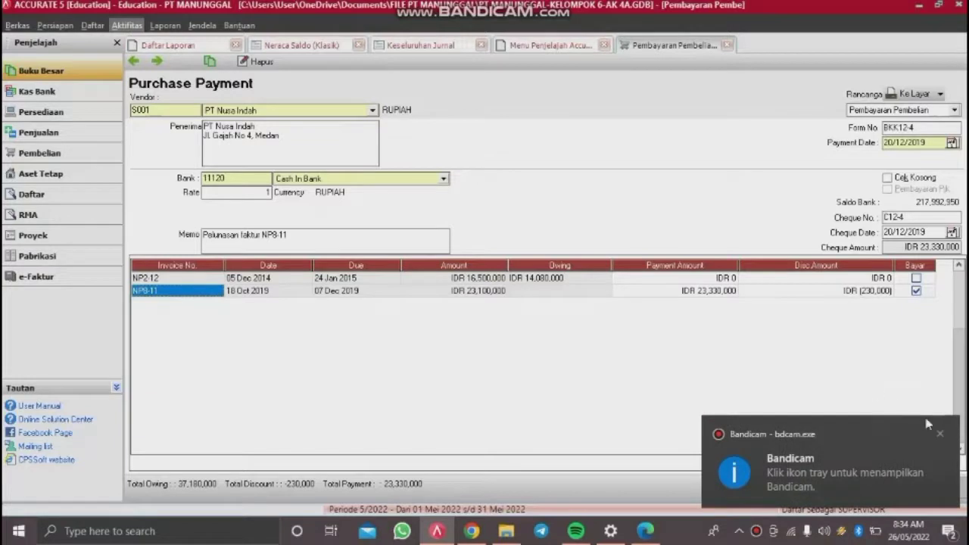
pyautogui.click(940, 434)
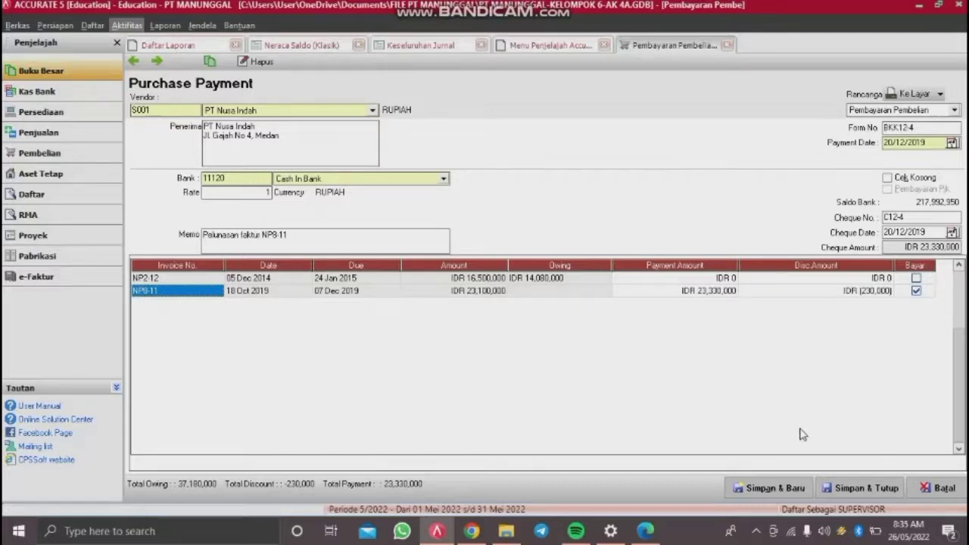
pyautogui.click(860, 491)
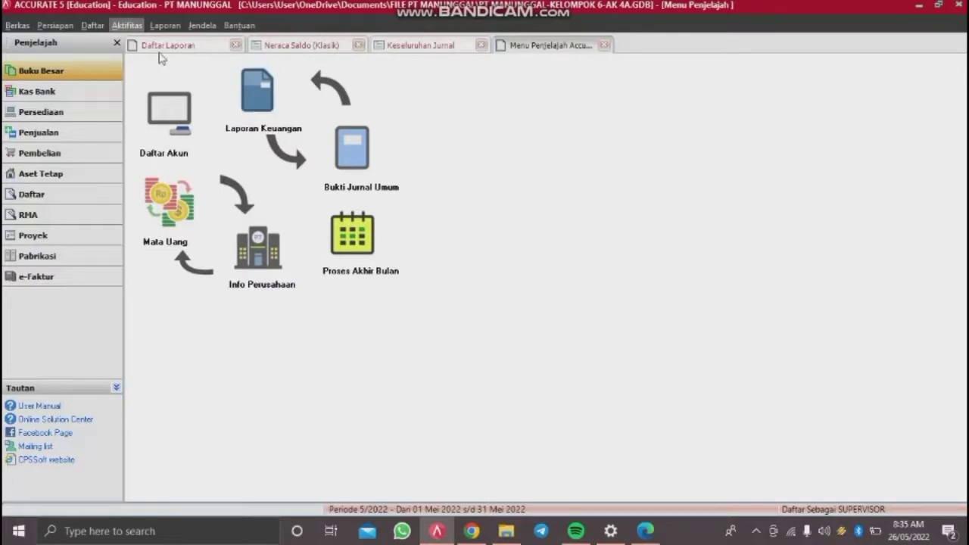
# Step: Start a new sales invoice (Faktur Penjualan) for customer Toko Kencana
pyautogui.click(135, 27)
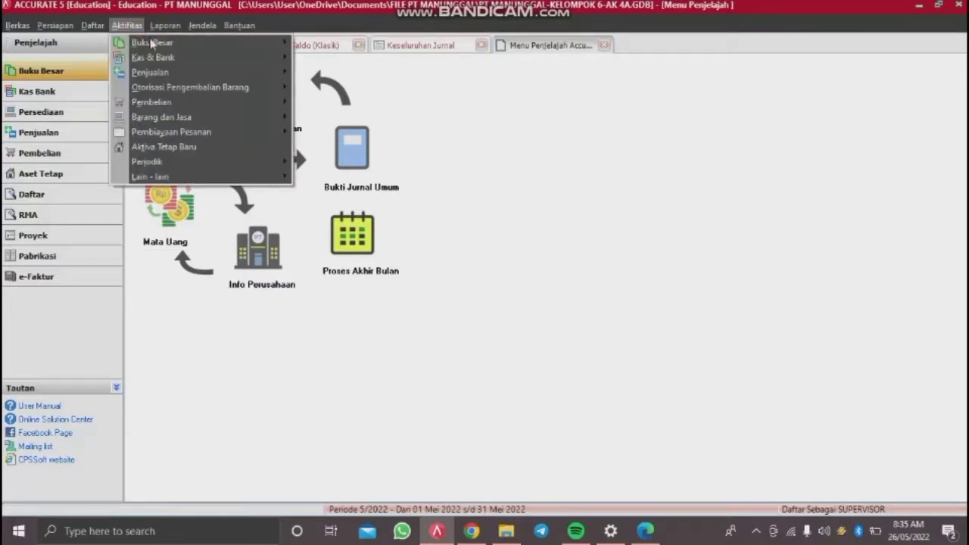
pyautogui.moveTo(229, 80)
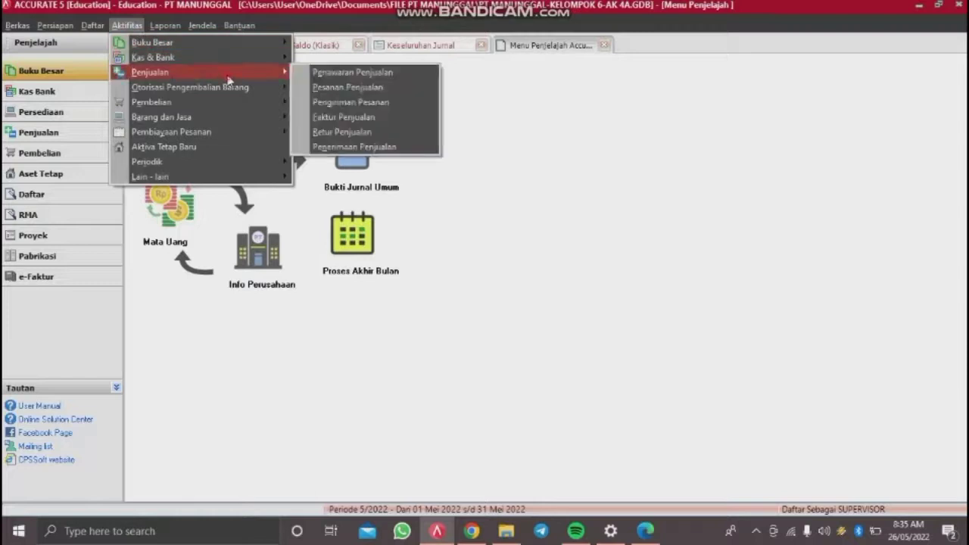
pyautogui.click(354, 117)
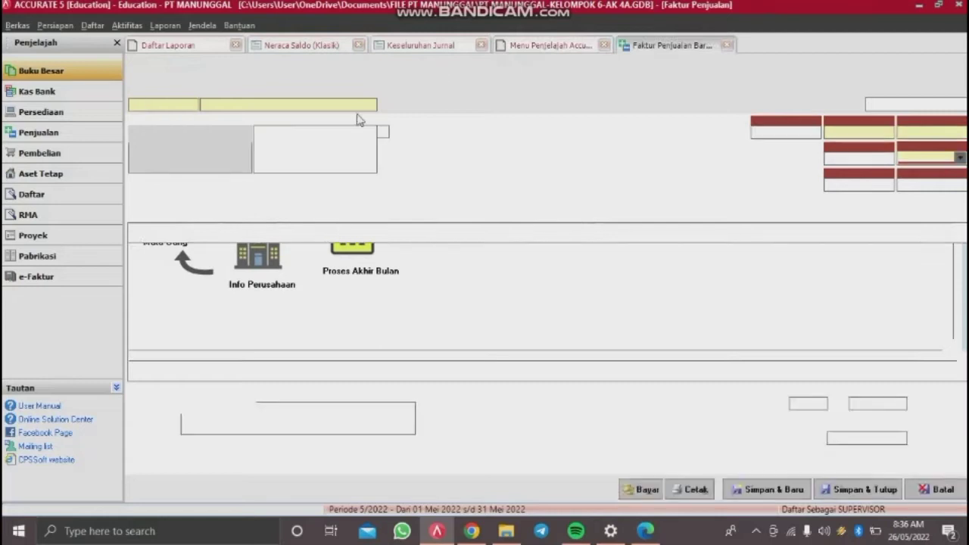
pyautogui.click(370, 105)
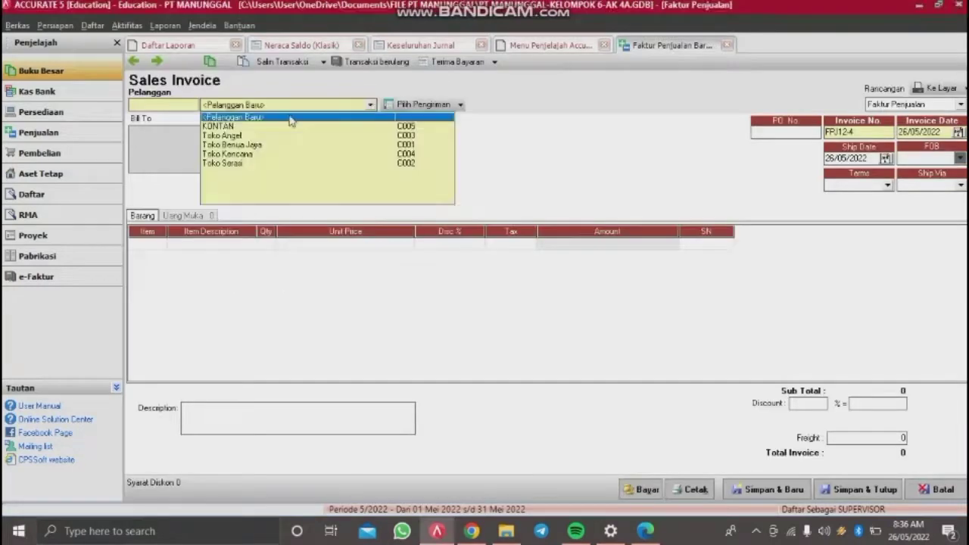
pyautogui.click(229, 156)
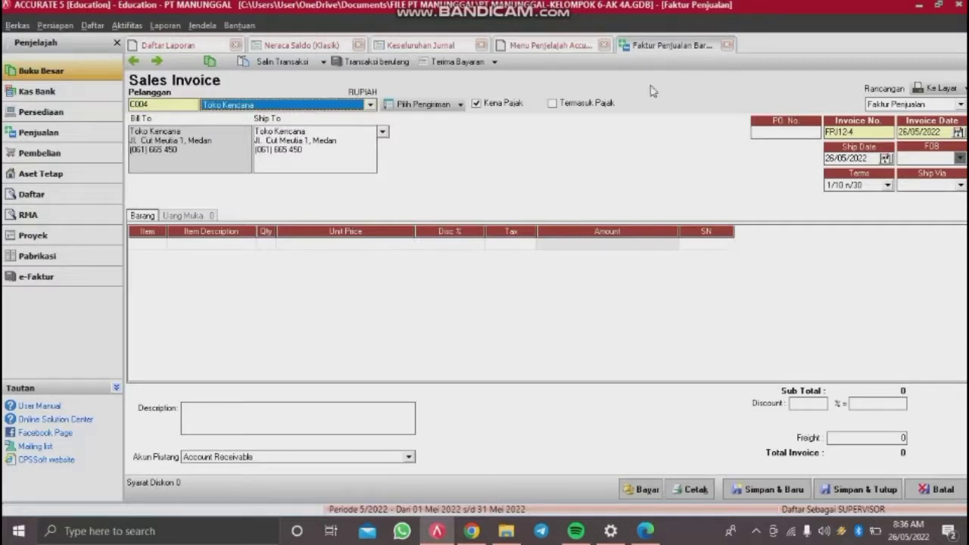
# Step: Enter PO number 0110 and set the invoice and ship dates to 20/12/2014
pyautogui.click(763, 131)
pyautogui.write('0110')
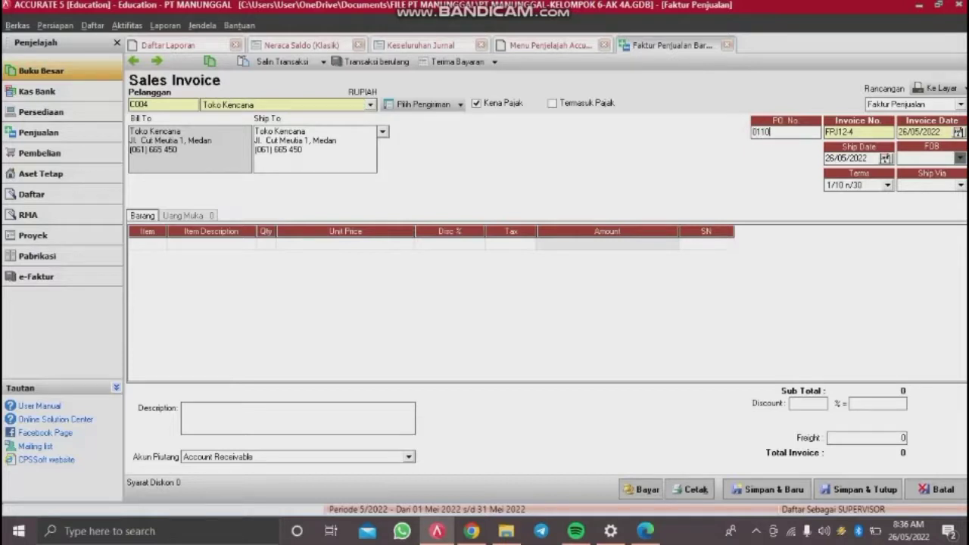
pyautogui.press('Tab')
pyautogui.doubleClick(940, 132)
pyautogui.press('BackSpace')
pyautogui.write('20/12/2')
pyautogui.moveTo(877, 160); pyautogui.dragTo(781, 165)
pyautogui.press('BackSpace')
pyautogui.write('20/12/2014')
# Step: Add 15 Samsung Galaxy Fame at 800,000 each on the first invoice line
pyautogui.click(155, 244)
pyautogui.click(160, 245)
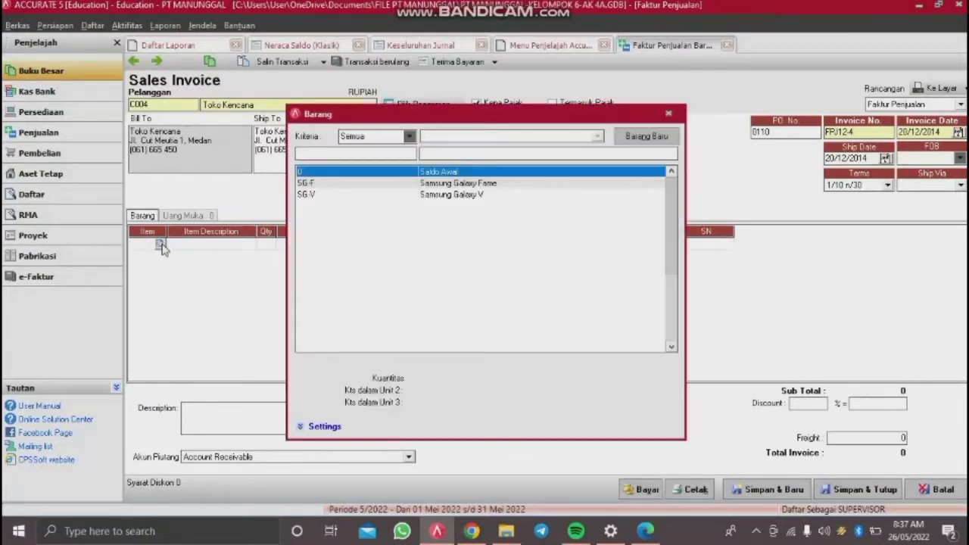
pyautogui.click(461, 184)
pyautogui.doubleClick(462, 186)
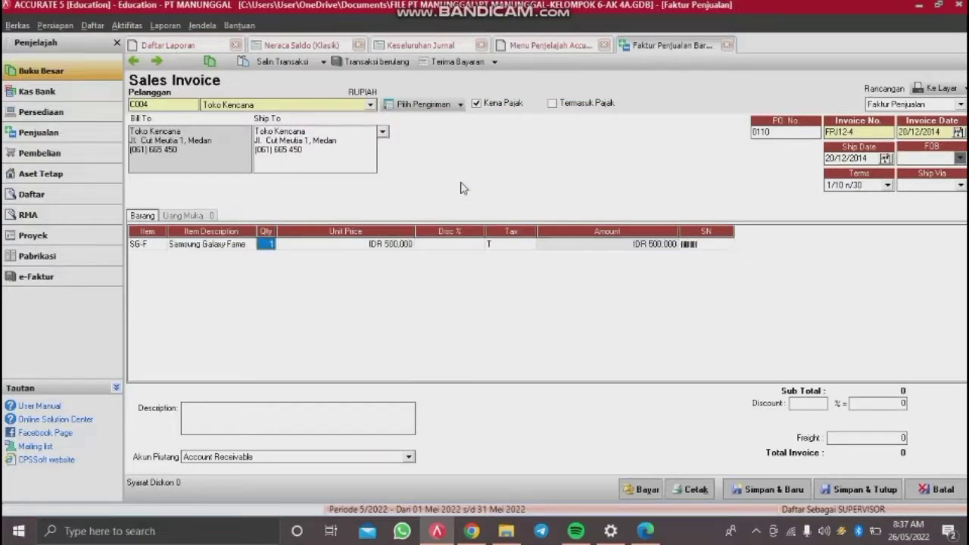
pyautogui.write('155')
pyautogui.press('Tab')
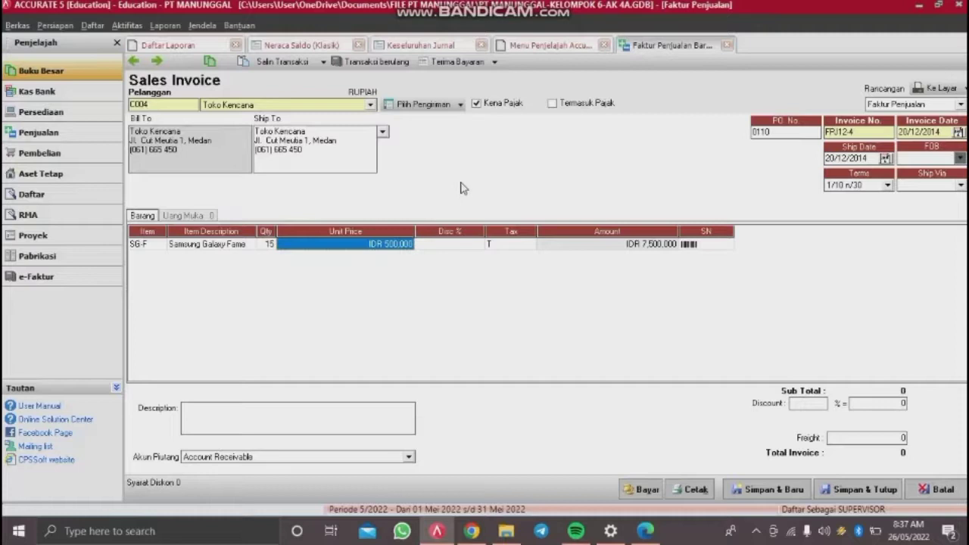
pyautogui.write('800,000')
pyautogui.press('Tab')
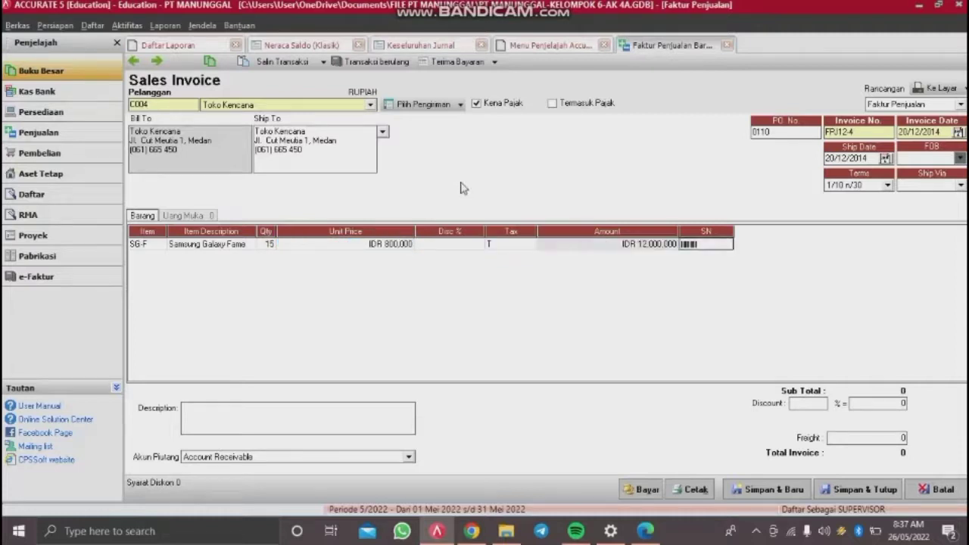
pyautogui.press('Tab')
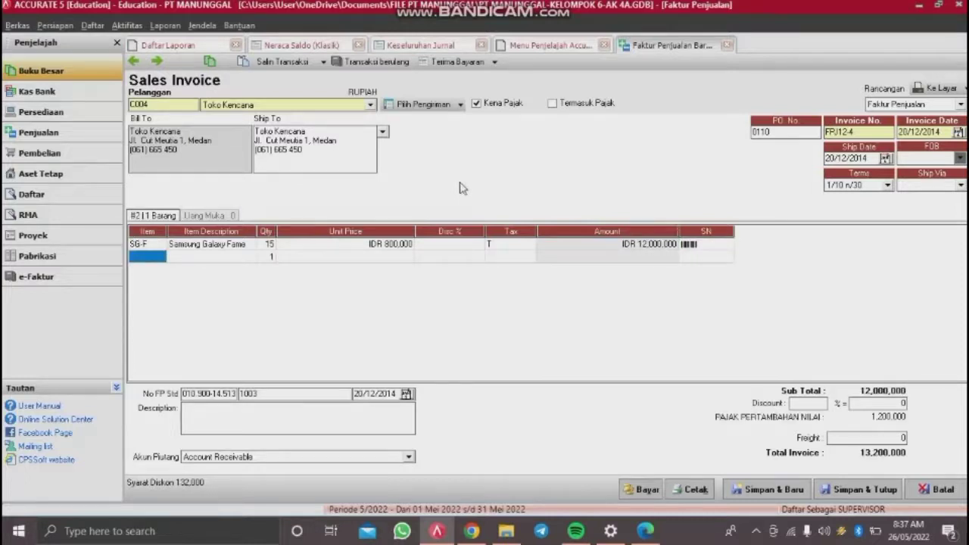
pyautogui.click(149, 250)
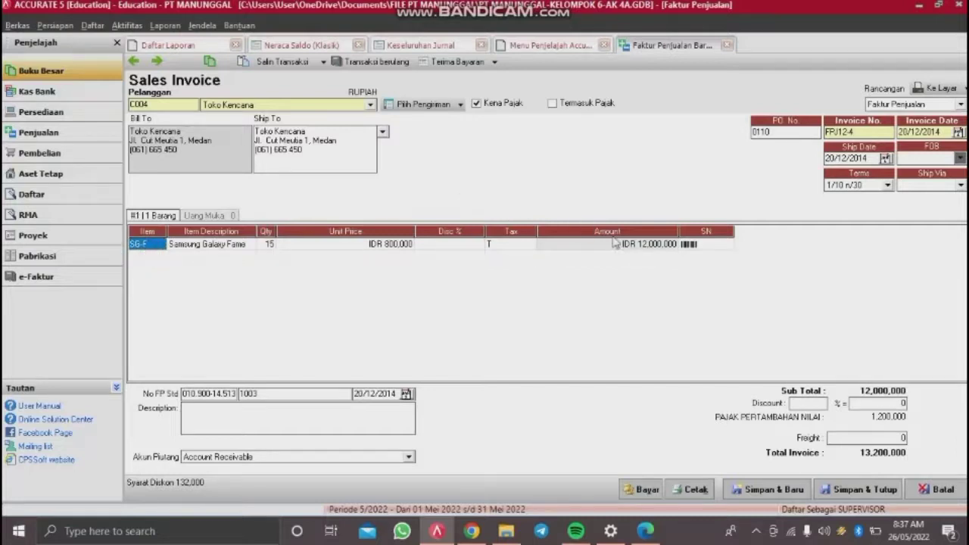
pyautogui.click(637, 244)
pyautogui.click(670, 239)
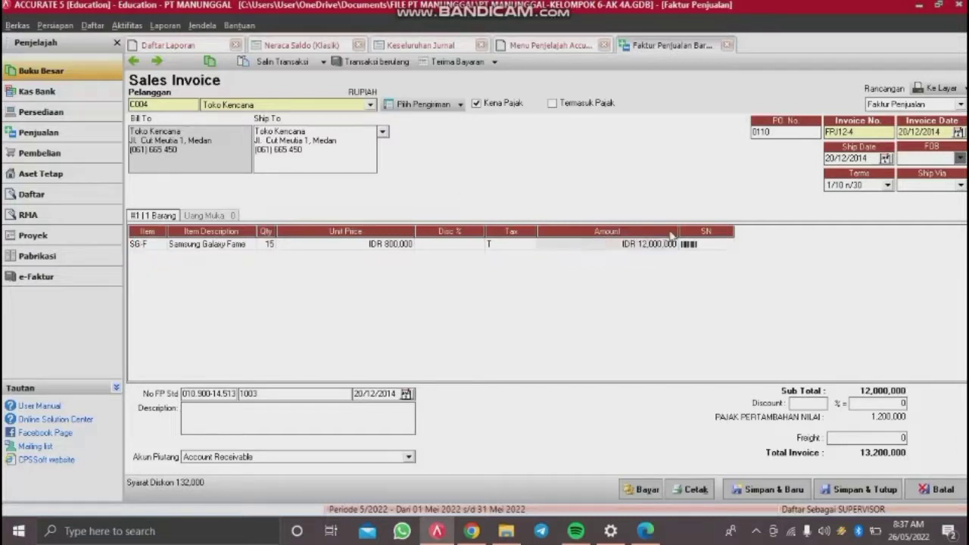
pyautogui.press('Tab')
pyautogui.press('Tab')
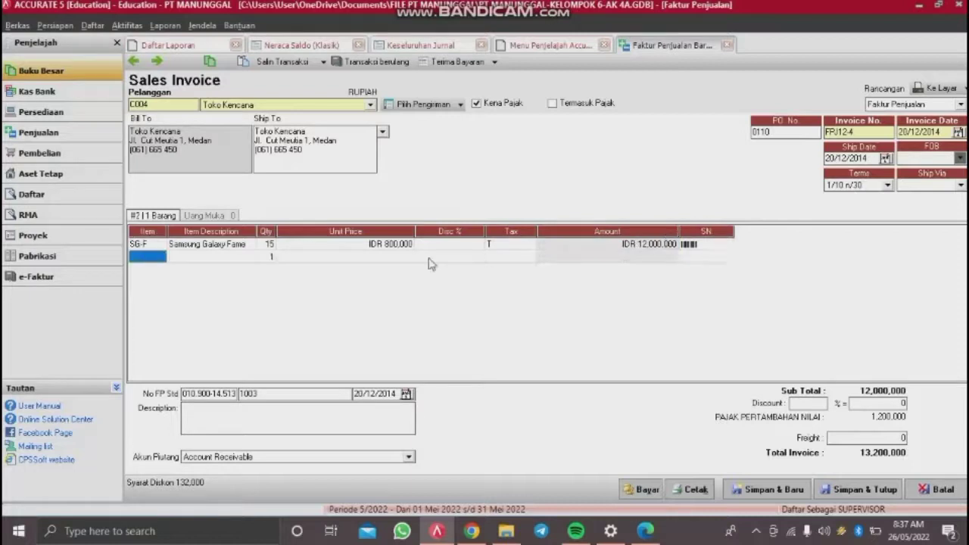
# Step: Add 10 Samsung Galaxy V at 1,000,000 each on the second line and drop the blank row
pyautogui.doubleClick(150, 258)
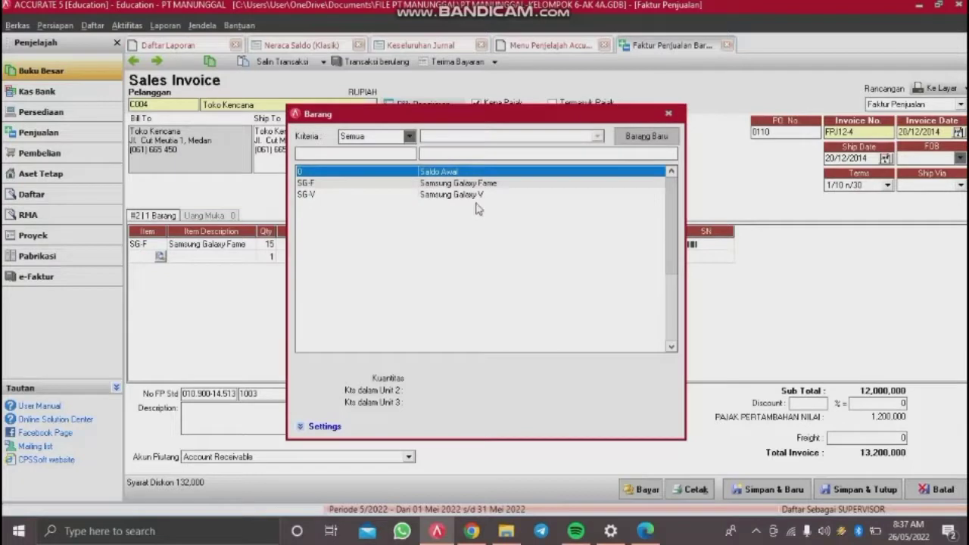
pyautogui.doubleClick(477, 194)
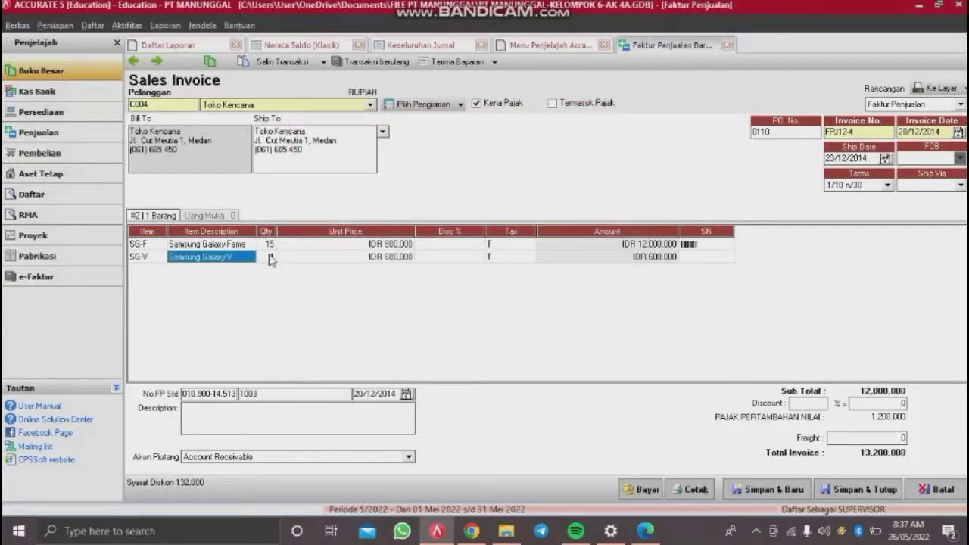
pyautogui.click(269, 258)
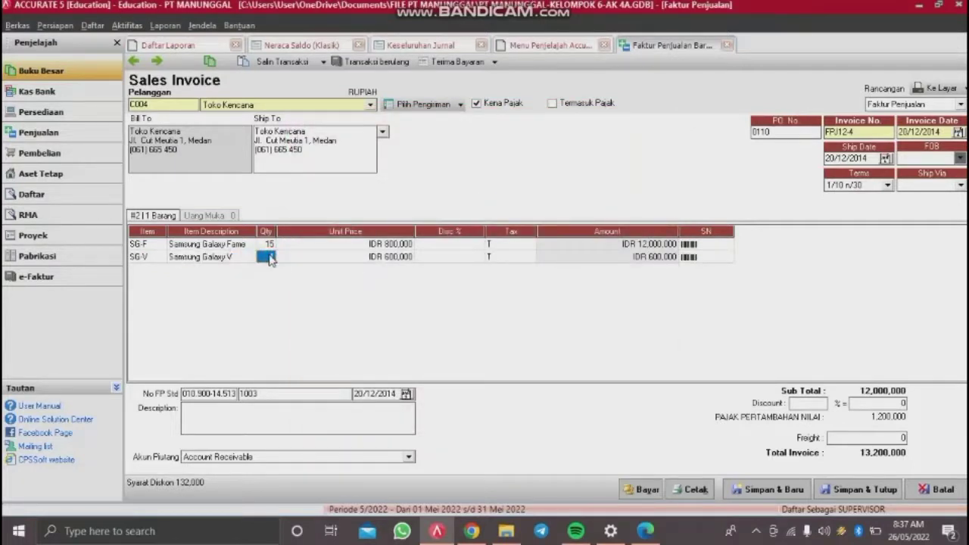
pyautogui.write('10')
pyautogui.press('Tab')
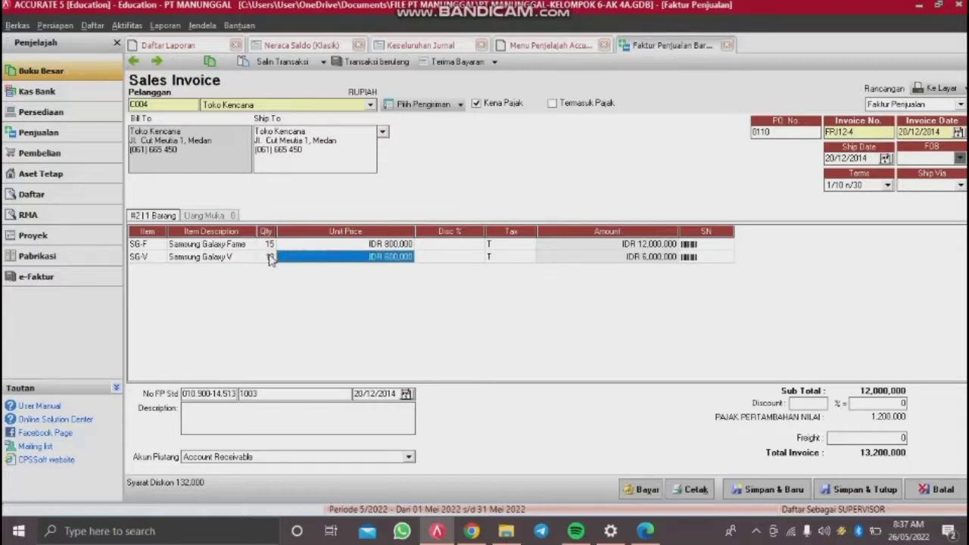
pyautogui.write('1,000,')
pyautogui.write('000')
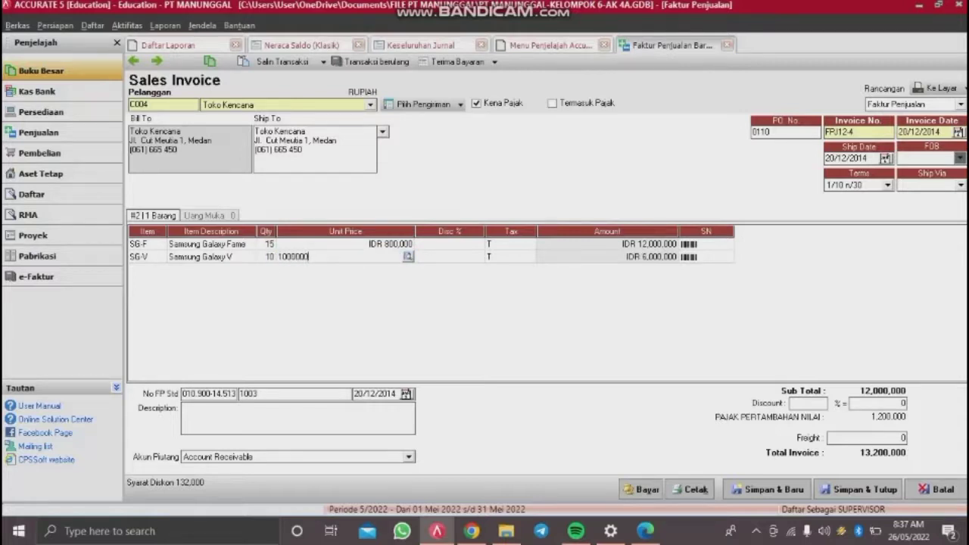
pyautogui.press('Tab')
pyautogui.press('Tab')
pyautogui.press('Tab')
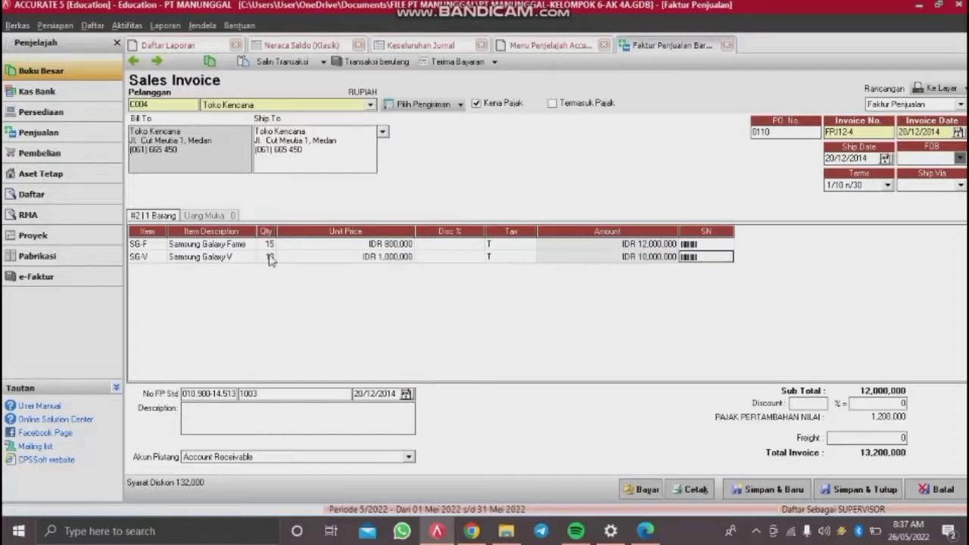
pyautogui.press('Tab')
pyautogui.press('Up')
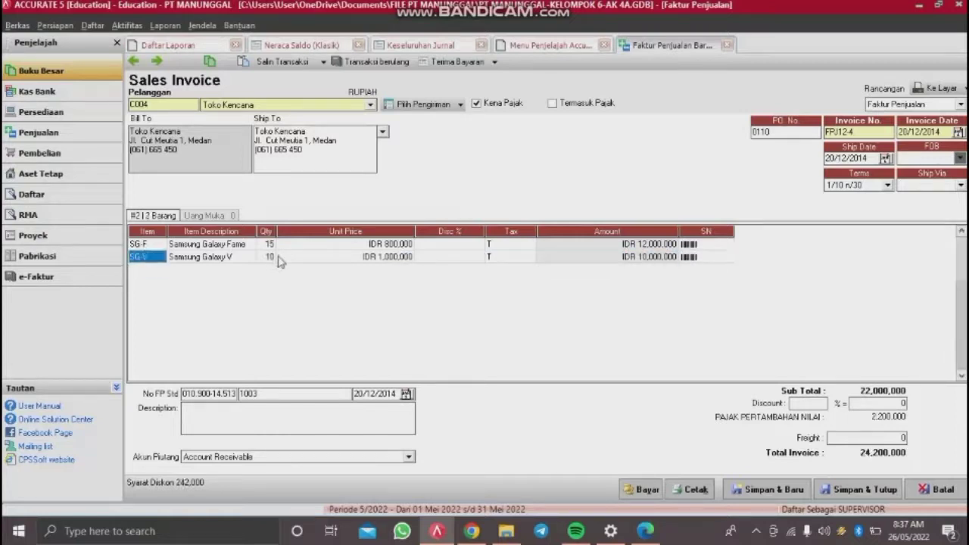
# Step: Add 35,000 freight, append 5807075 to the tax invoice serial number, and save the invoice
pyautogui.click(852, 437)
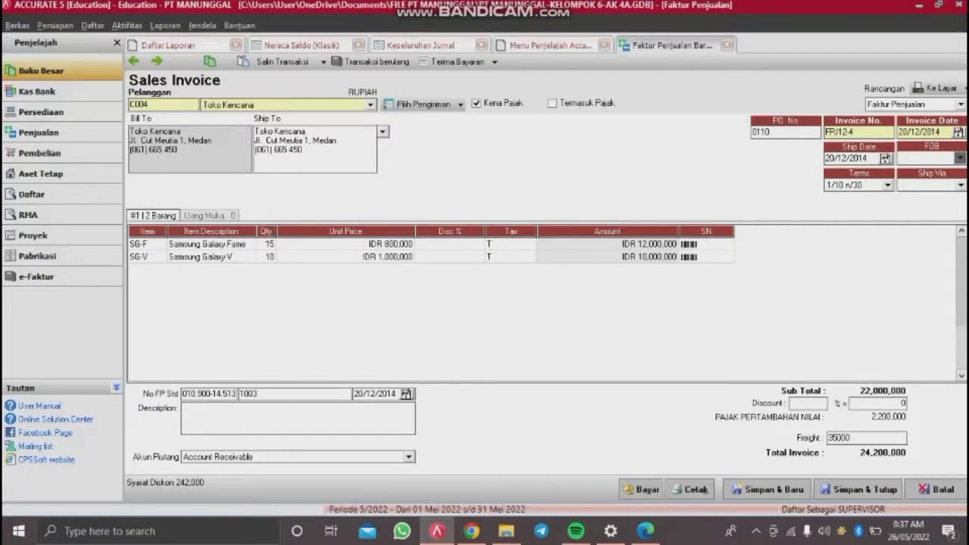
pyautogui.press('Tab')
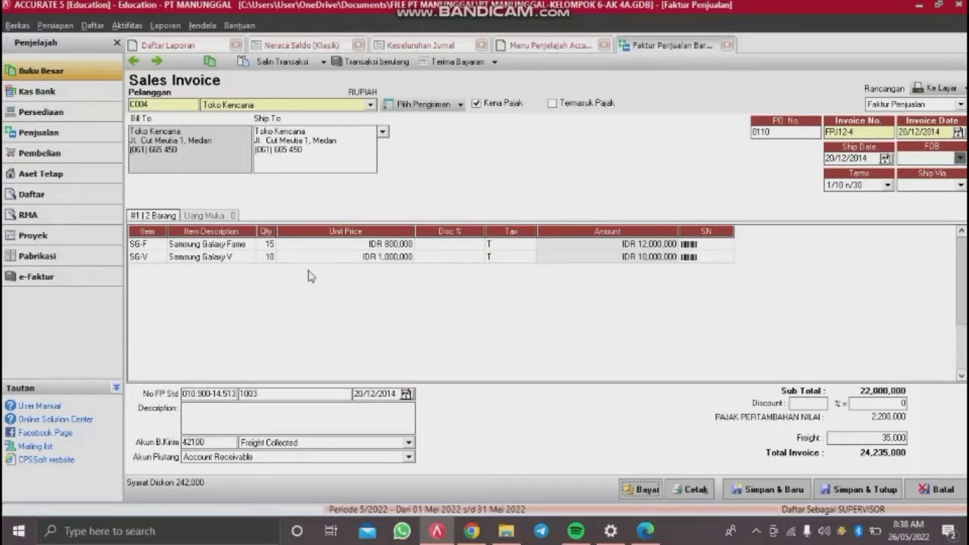
pyautogui.click(230, 394)
pyautogui.write('58070')
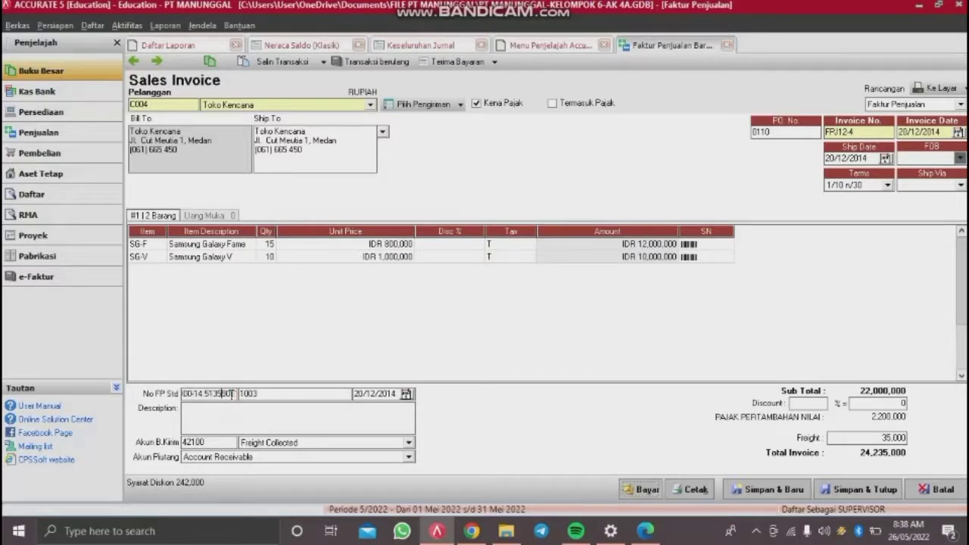
pyautogui.write('75')
pyautogui.click(838, 488)
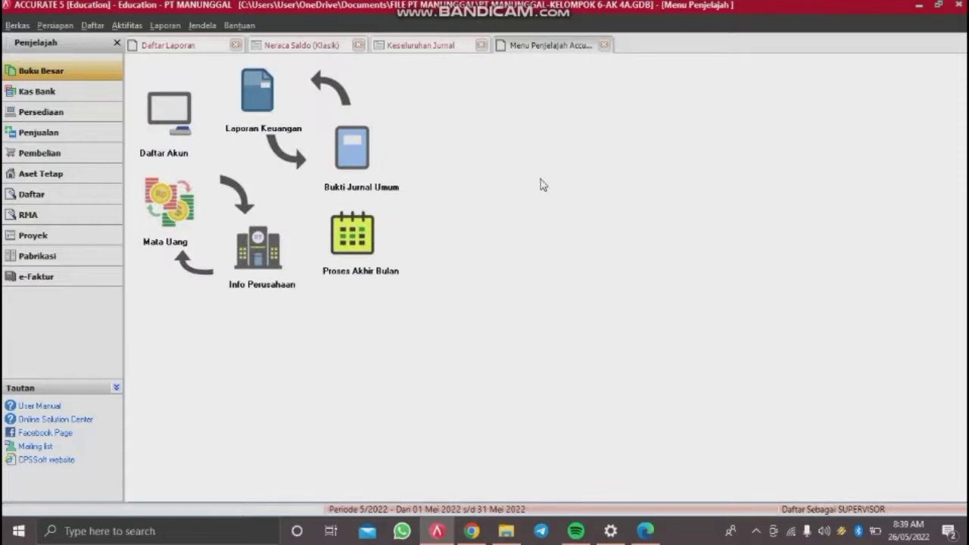
# Step: Start a new sales return numbered BM12-2 dated 25/12/2014
pyautogui.click(127, 25)
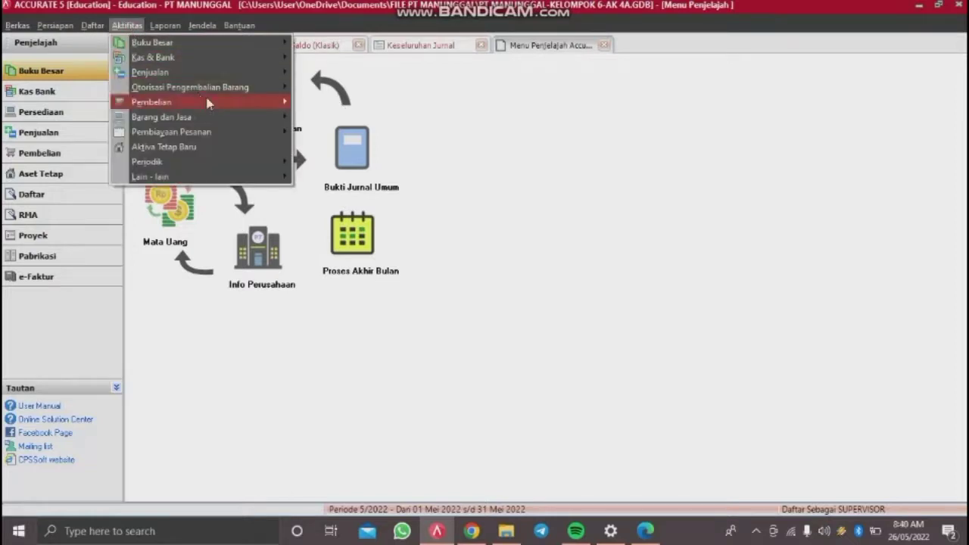
pyautogui.moveTo(237, 74)
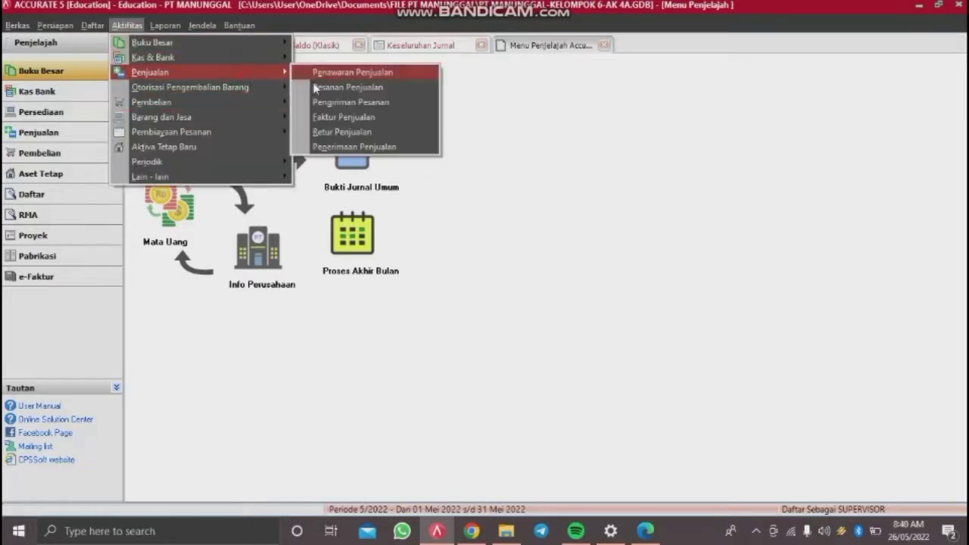
pyautogui.click(341, 132)
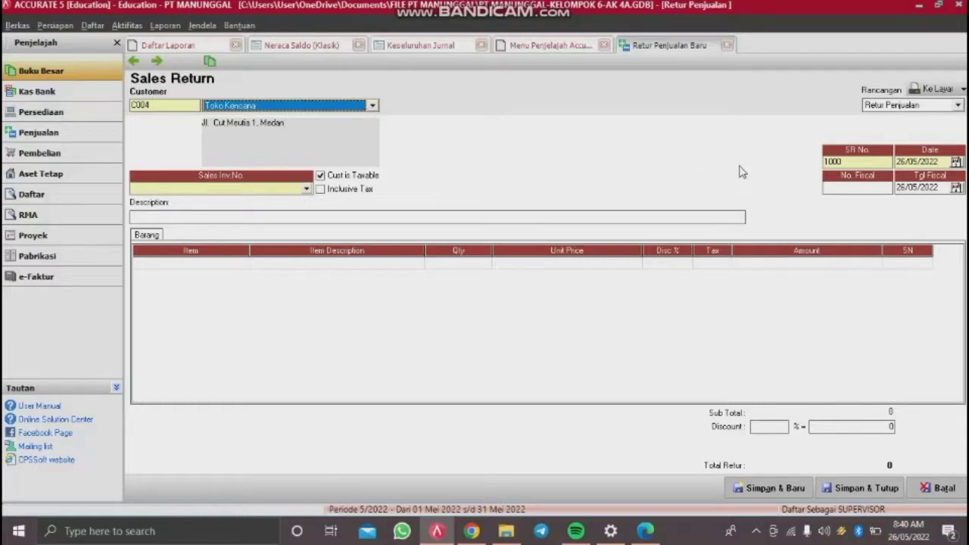
pyautogui.doubleClick(845, 162)
pyautogui.press('BackSpace')
pyautogui.write('2')
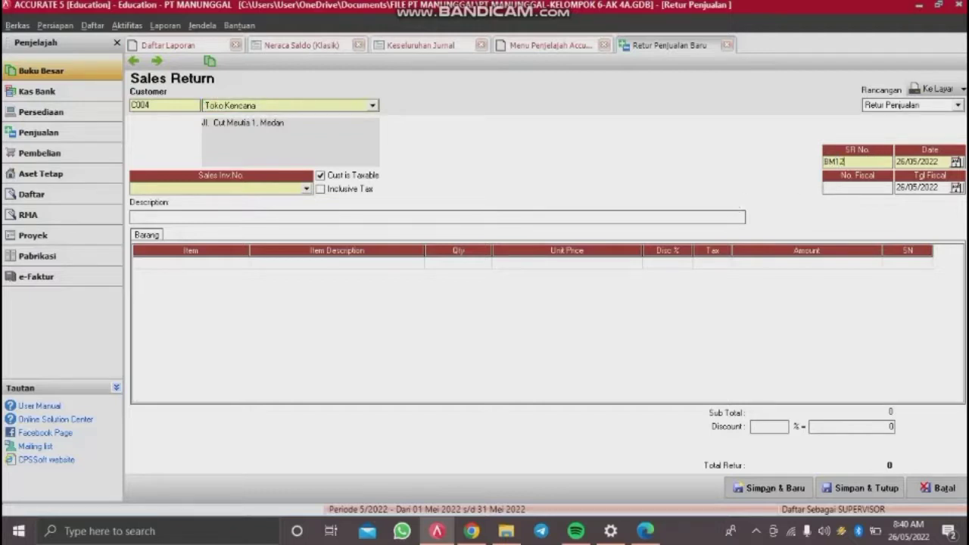
pyautogui.write('-2')
pyautogui.moveTo(939, 161); pyautogui.dragTo(771, 184)
pyautogui.press('Delete')
pyautogui.write('25/12/2015')
pyautogui.press('BackSpace')
pyautogui.write('4')
# Step: Set the fiscal date, link invoice FPJ12-4, and describe the return as 'Nota retur RNP5-12'
pyautogui.click(947, 188)
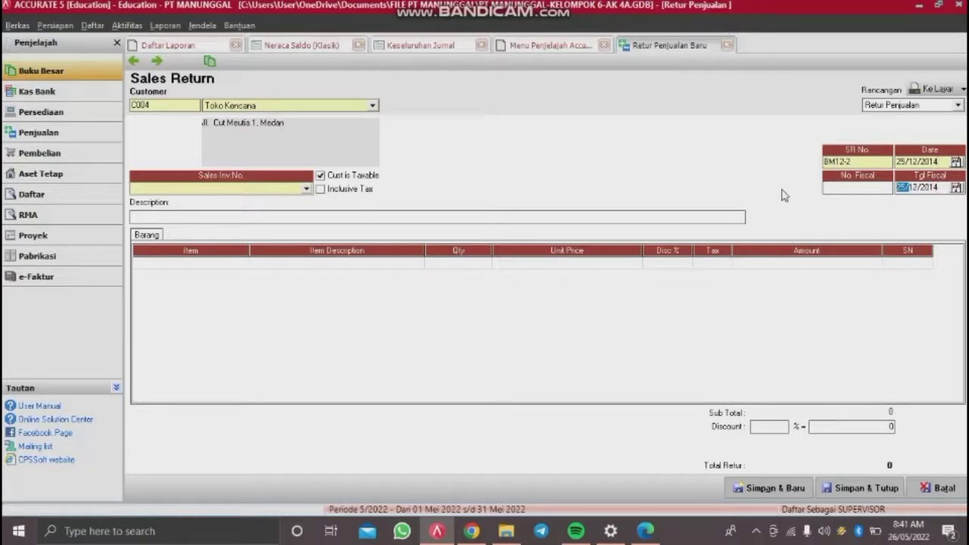
pyautogui.click(945, 188)
pyautogui.click(267, 190)
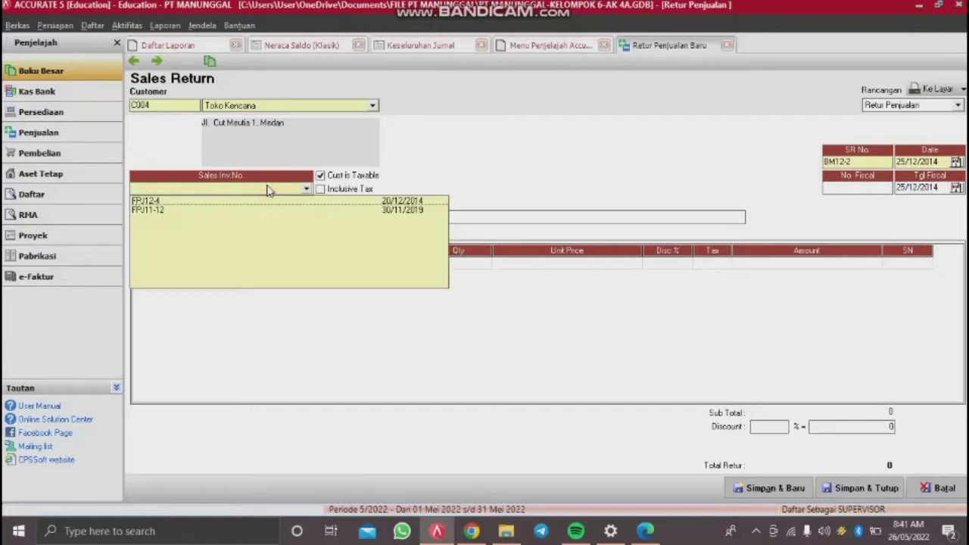
pyautogui.click(187, 202)
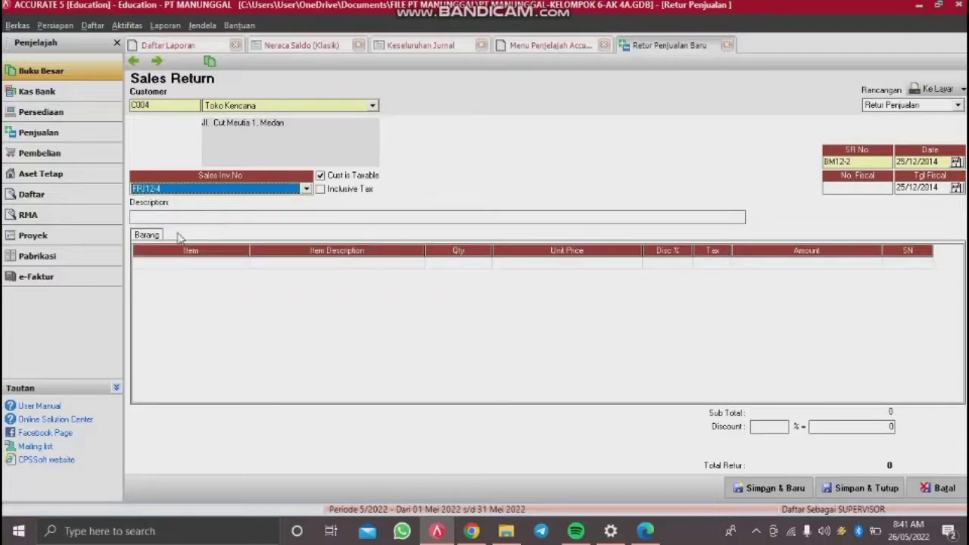
pyautogui.click(221, 217)
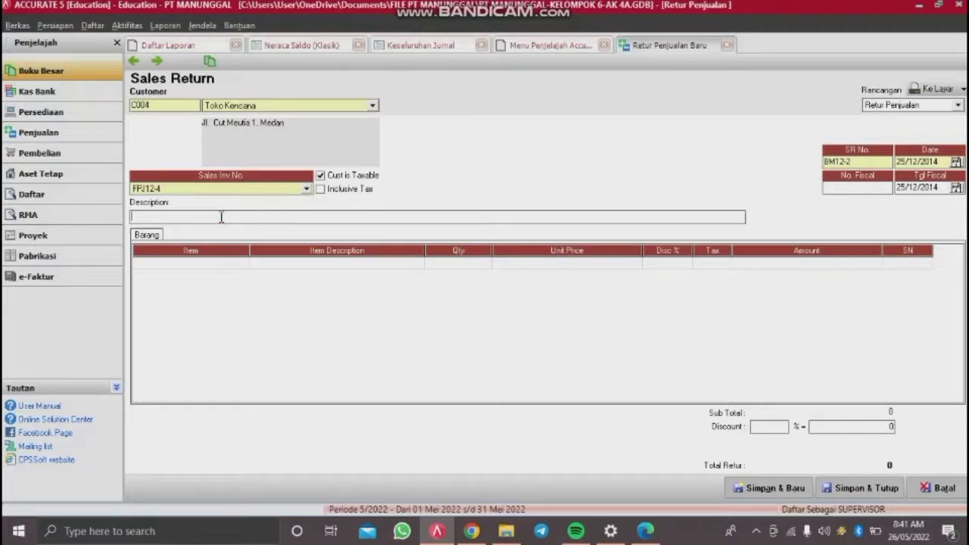
pyautogui.write('Nota retur RNP5-12')
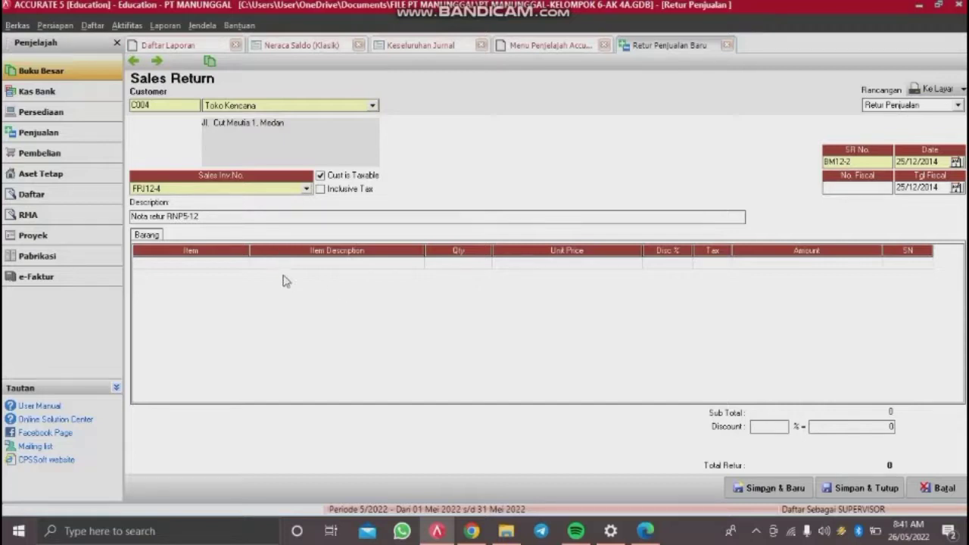
# Step: Add Samsung Galaxy Fame from invoice FPJ12-4 as the only return line
pyautogui.click(221, 262)
pyautogui.click(231, 266)
pyautogui.click(253, 262)
pyautogui.click(244, 269)
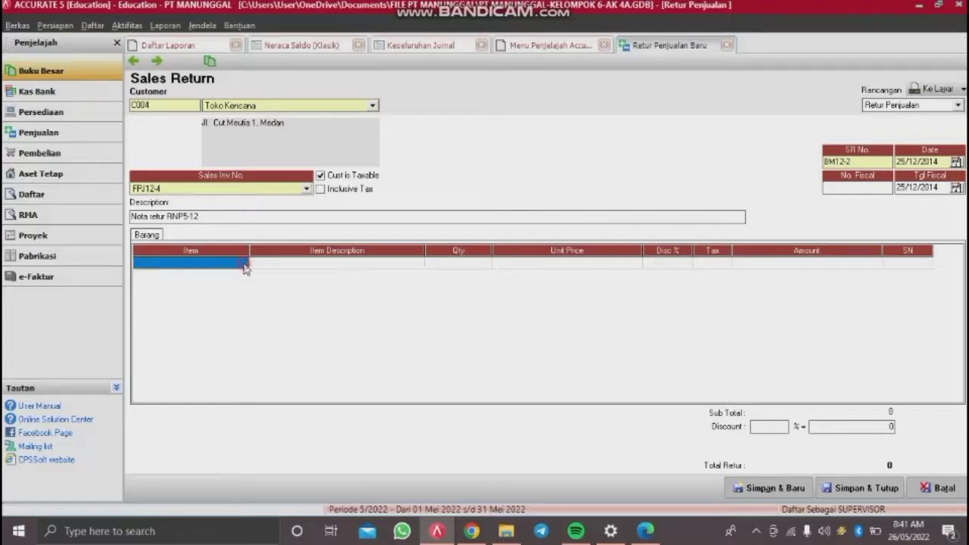
pyautogui.click(378, 265)
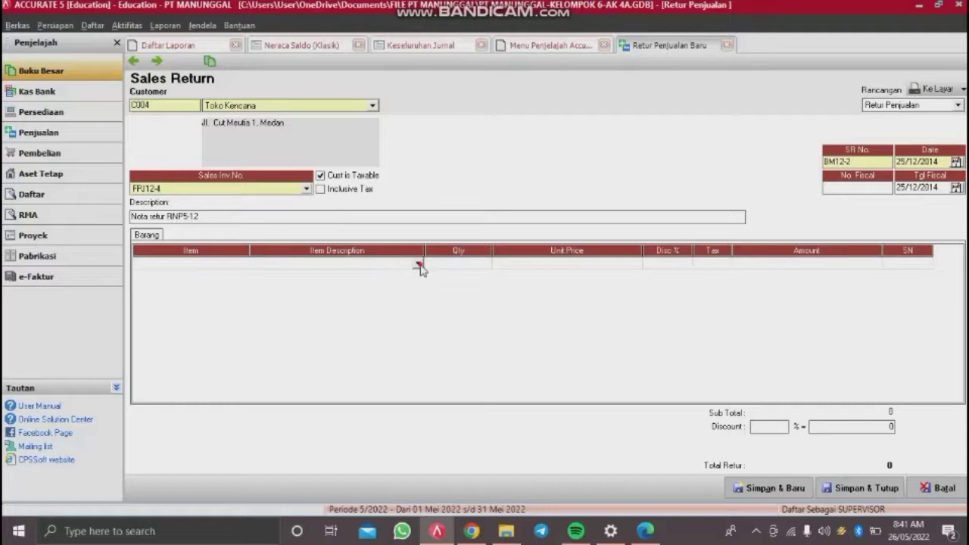
pyautogui.click(419, 264)
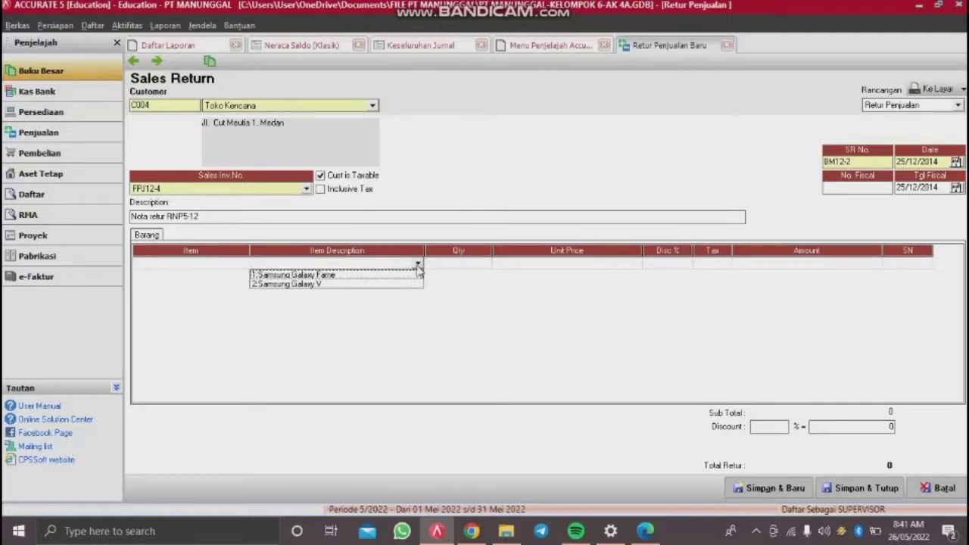
pyautogui.click(394, 275)
pyautogui.click(463, 263)
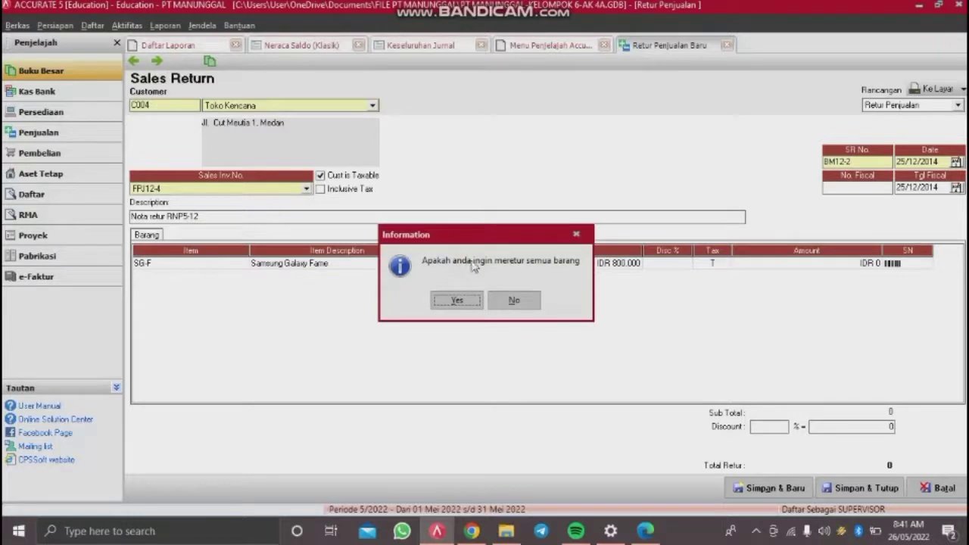
pyautogui.click(518, 301)
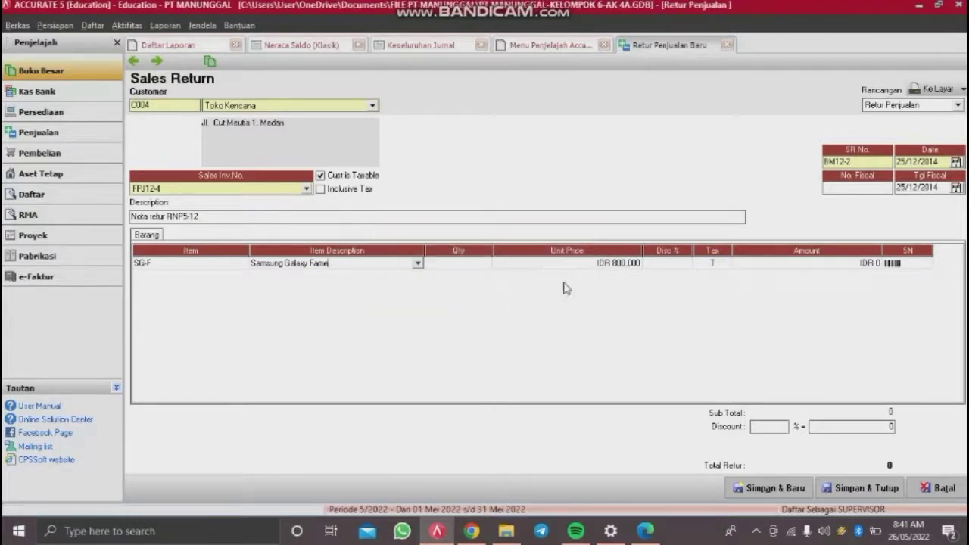
# Step: Set the returned quantity to 1 at 800,000 and remove the blank row
pyautogui.click(629, 265)
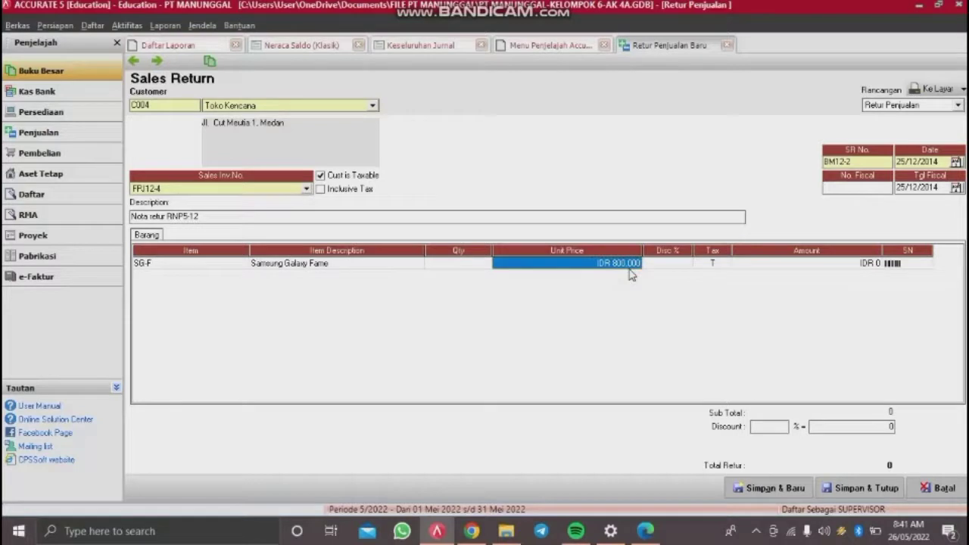
pyautogui.press('Tab')
pyautogui.press('Tab')
pyautogui.press('Tab')
pyautogui.press('Tab')
pyautogui.press('Tab')
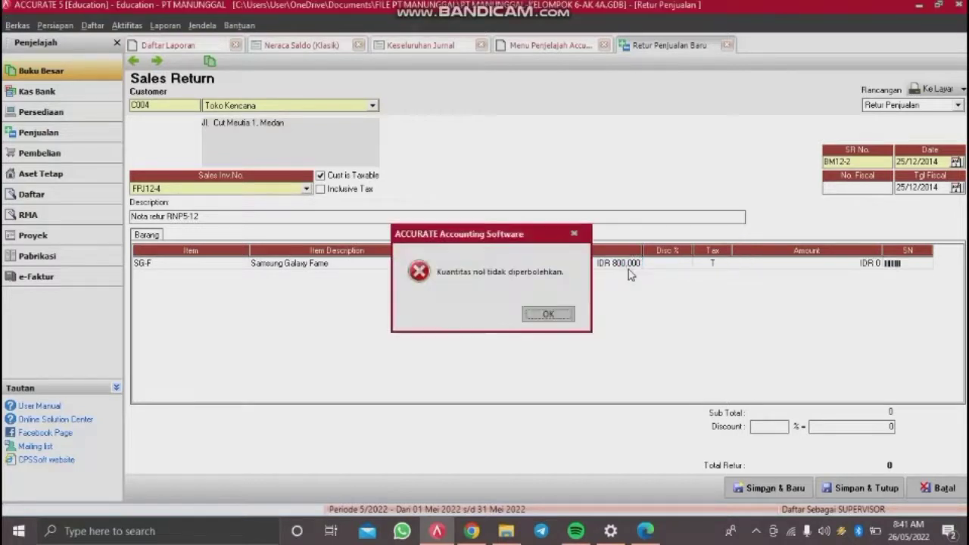
pyautogui.click(549, 314)
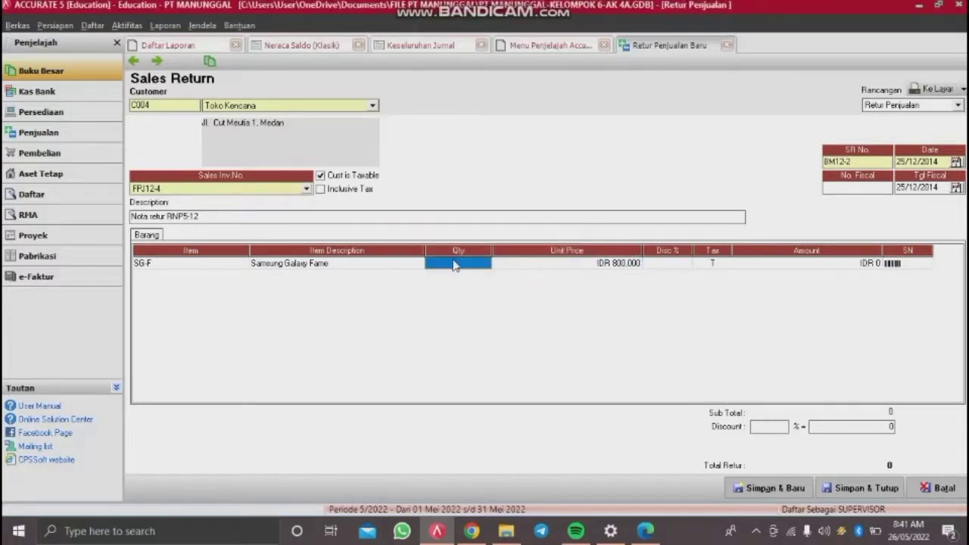
pyautogui.write('1')
pyautogui.press('Tab')
pyautogui.press('Tab')
pyautogui.press('Tab')
pyautogui.press('Tab')
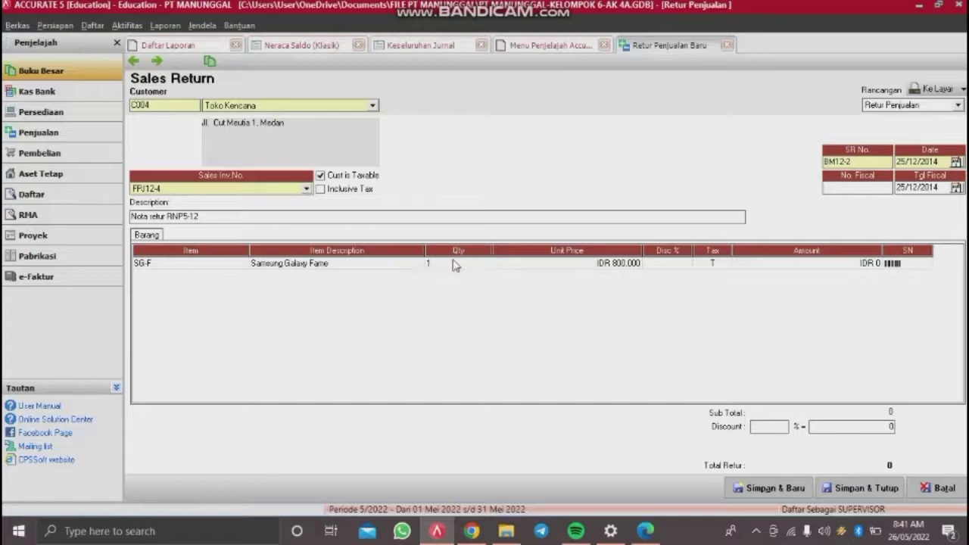
pyautogui.press('Tab')
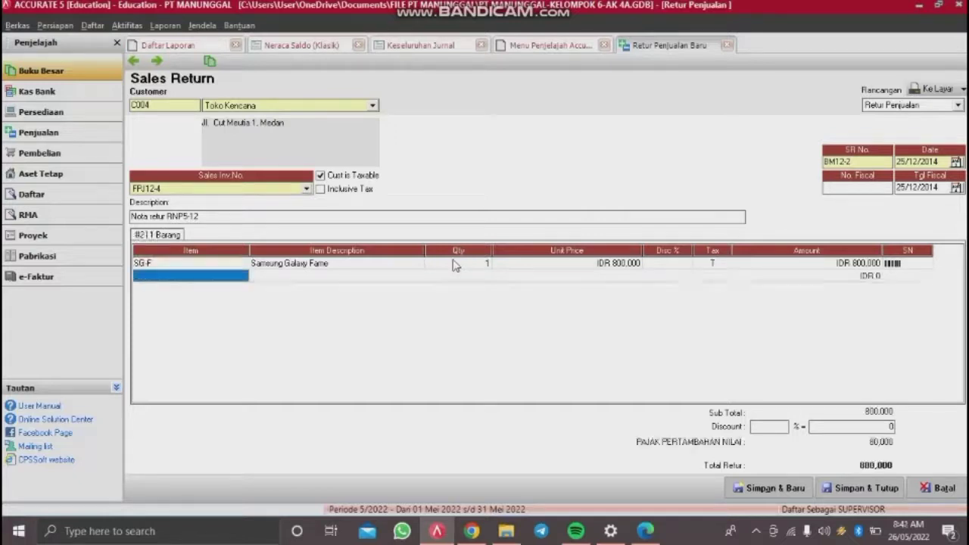
pyautogui.press('Up')
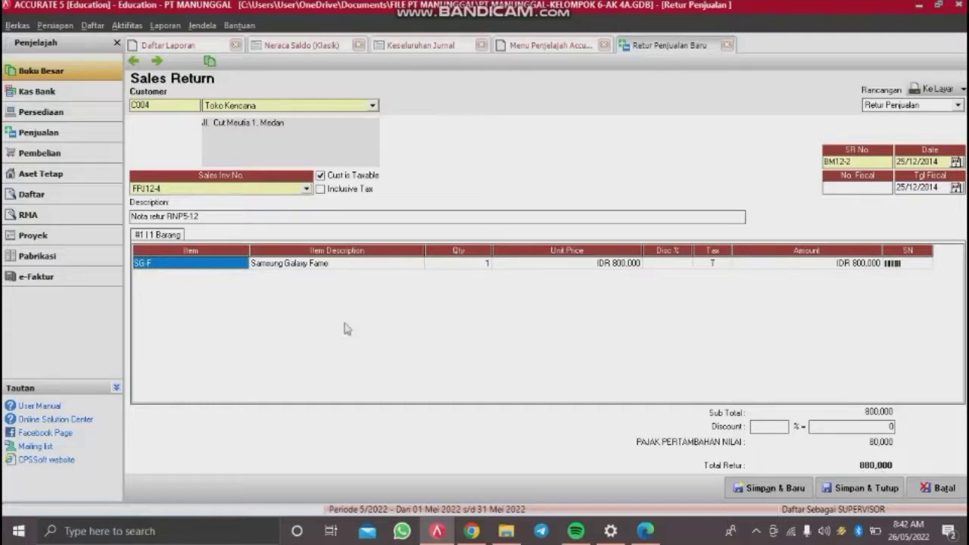
# Step: Save and close the BM12-2 sales return form
pyautogui.click(856, 485)
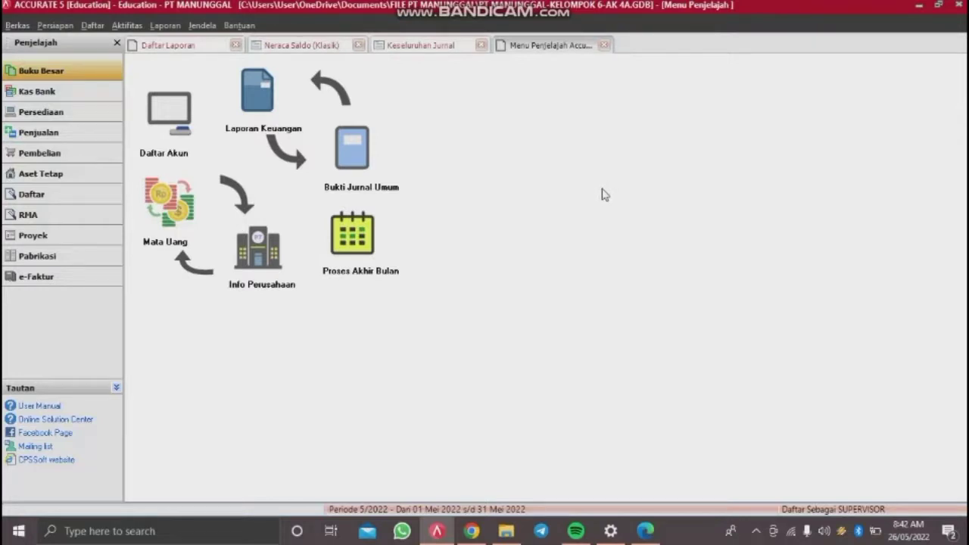
pyautogui.click(139, 25)
pyautogui.click(130, 27)
# Step: Start a new Other Payment from Cash In Bank with voucher number BKK12-5
pyautogui.click(130, 28)
pyautogui.moveTo(163, 58)
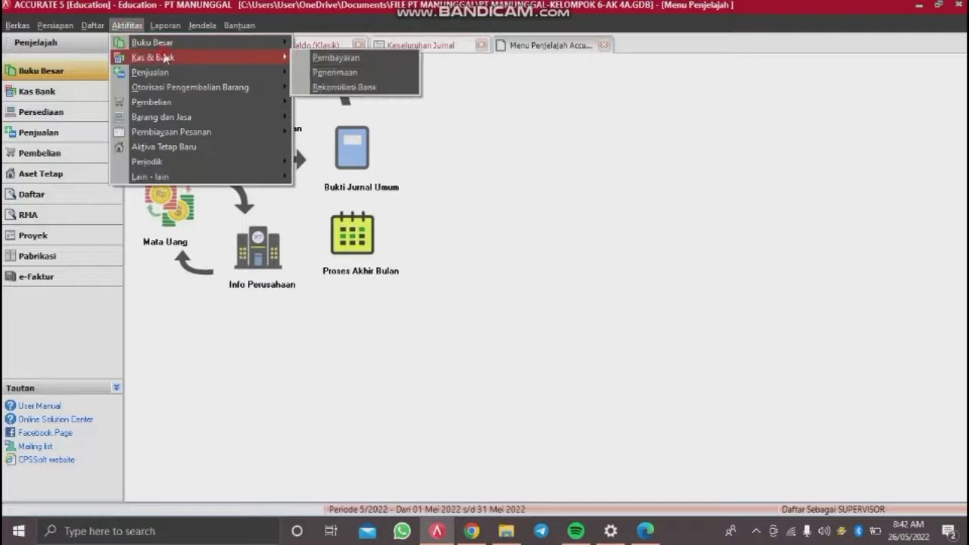
pyautogui.click(322, 60)
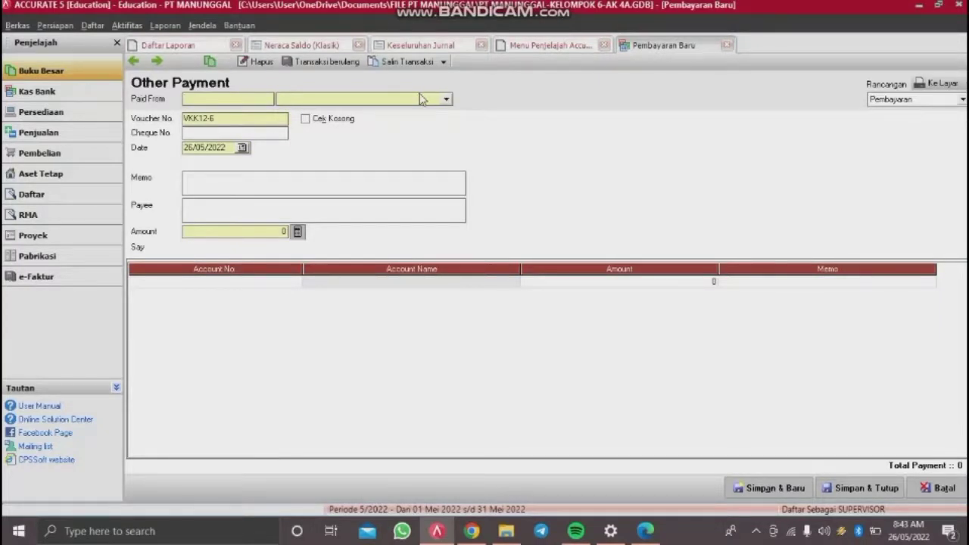
pyautogui.click(421, 99)
pyautogui.click(317, 127)
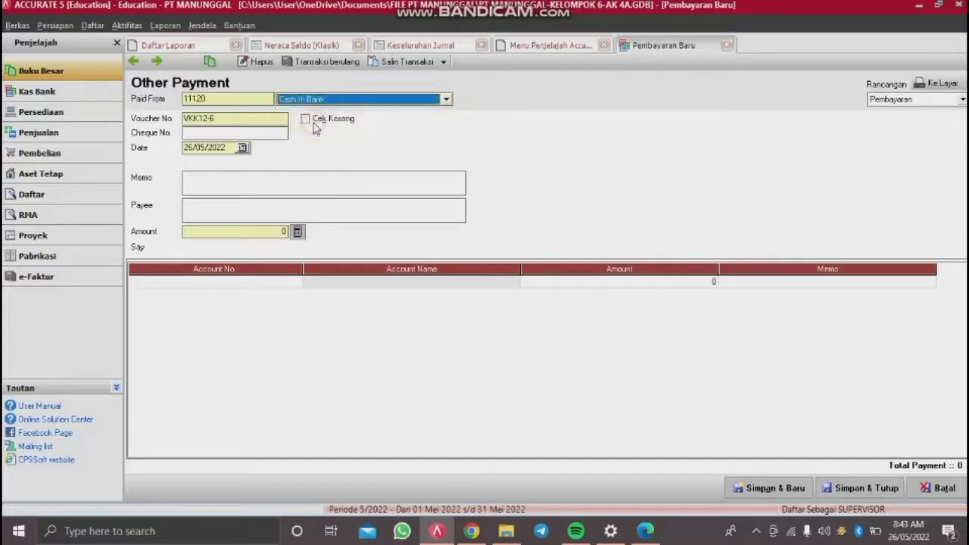
pyautogui.doubleClick(252, 121)
pyautogui.press('BackSpace')
pyautogui.write('BKK')
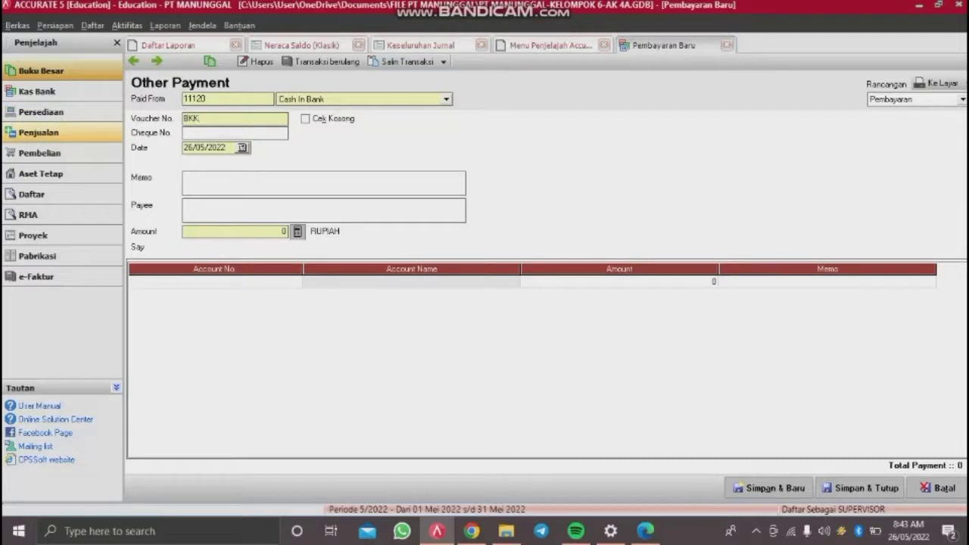
pyautogui.write('12-5')
# Step: Enter cheque C12-5, date 26/12/2014, and memo 'Angsuran pinjaman Bank BNI'46 Loan bulan desember 2014'
pyautogui.click(220, 133)
pyautogui.write('C12-5')
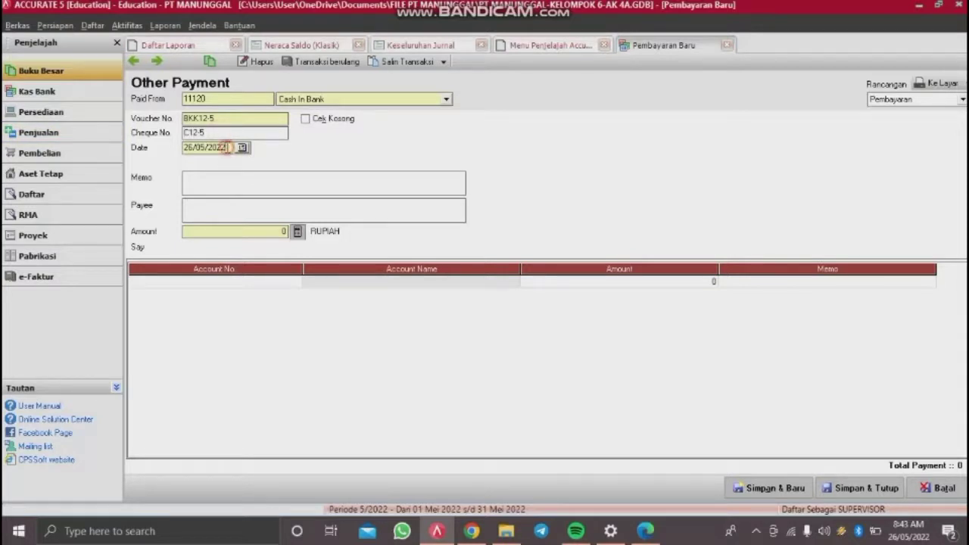
pyautogui.press('Tab')
pyautogui.write('26/12/2')
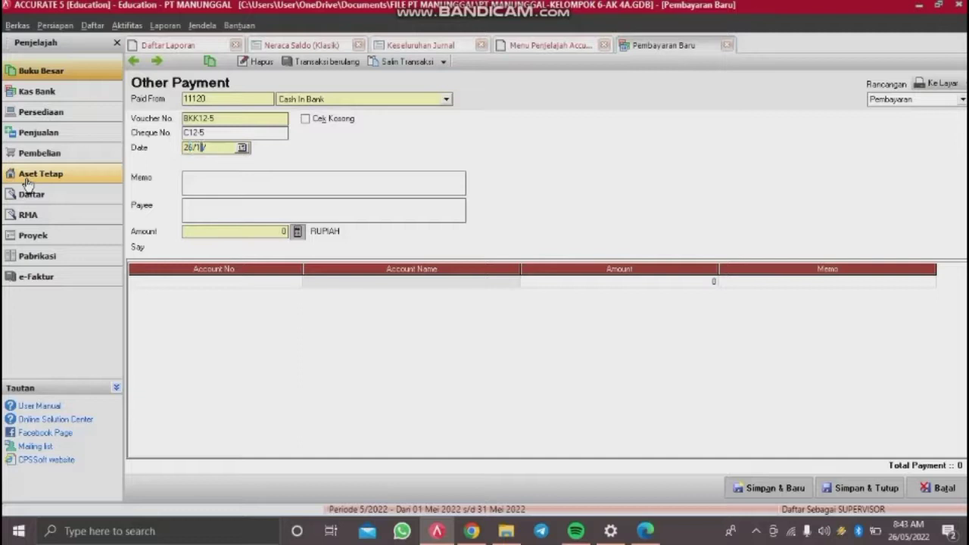
pyautogui.write('014')
pyautogui.click(206, 183)
pyautogui.write('a')
pyautogui.write('Angsura')
pyautogui.write('n pinjaman')
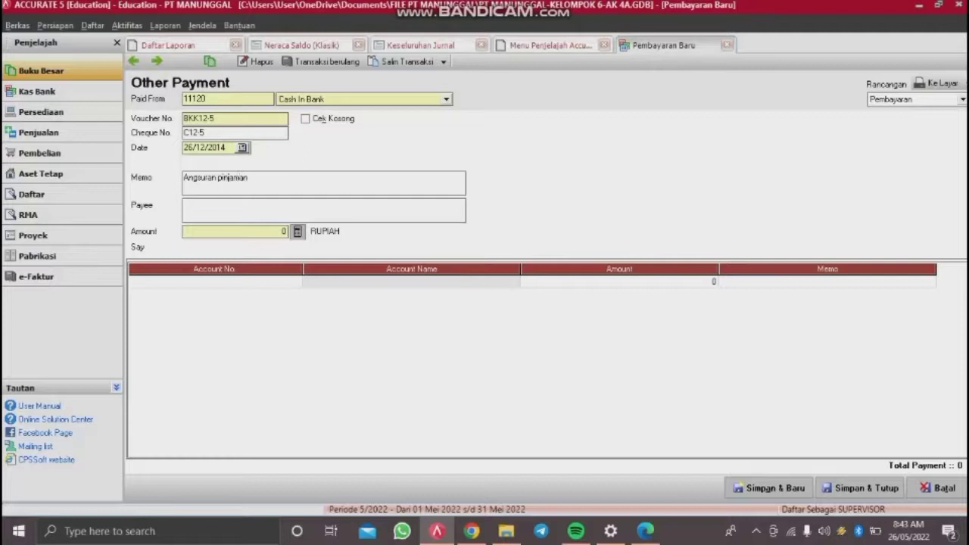
pyautogui.write(" Bank.BNI'46 Loan bul")
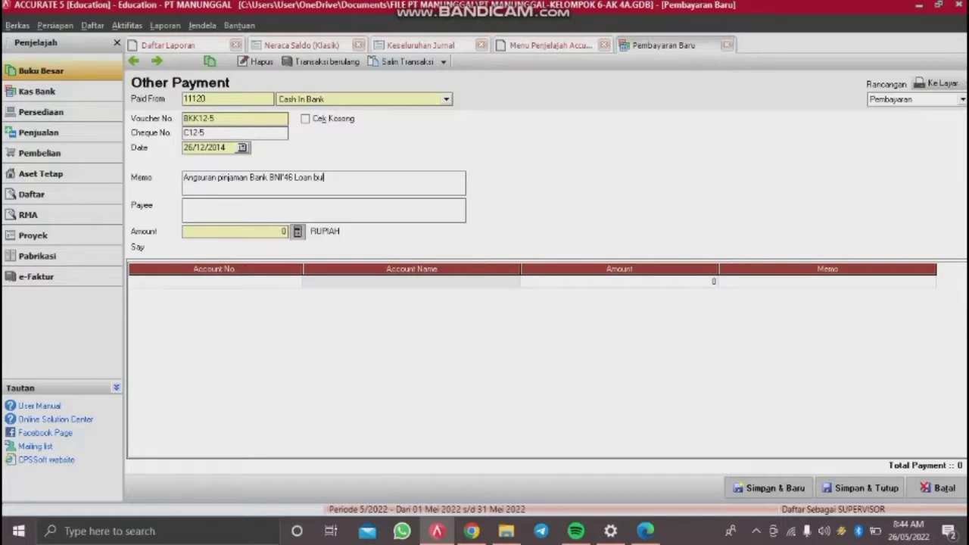
pyautogui.write('an desember 20143')
pyautogui.press('BackSpace')
pyautogui.click(199, 284)
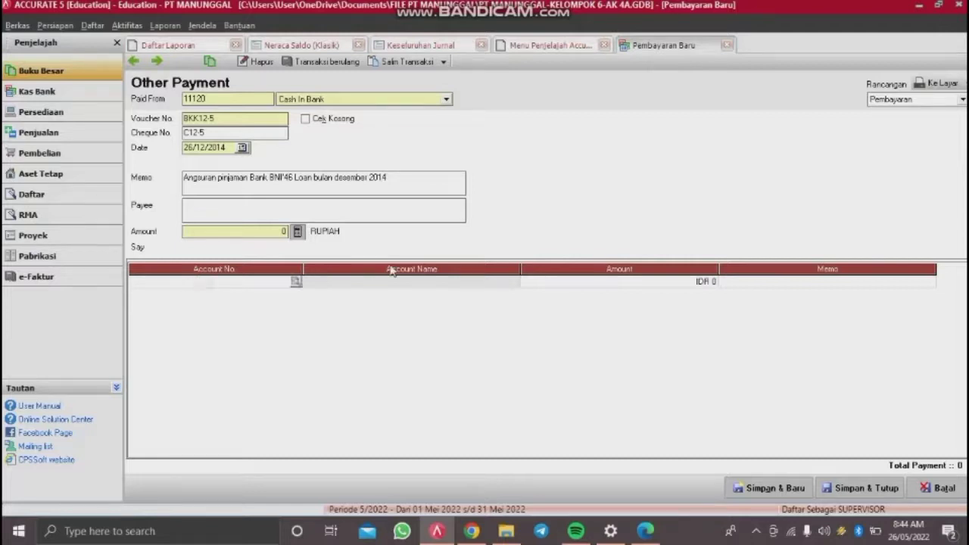
# Step: Charge 9,849,682 to account 22100 Bank BNI 46 Medan Loan on the first line
pyautogui.click(293, 280)
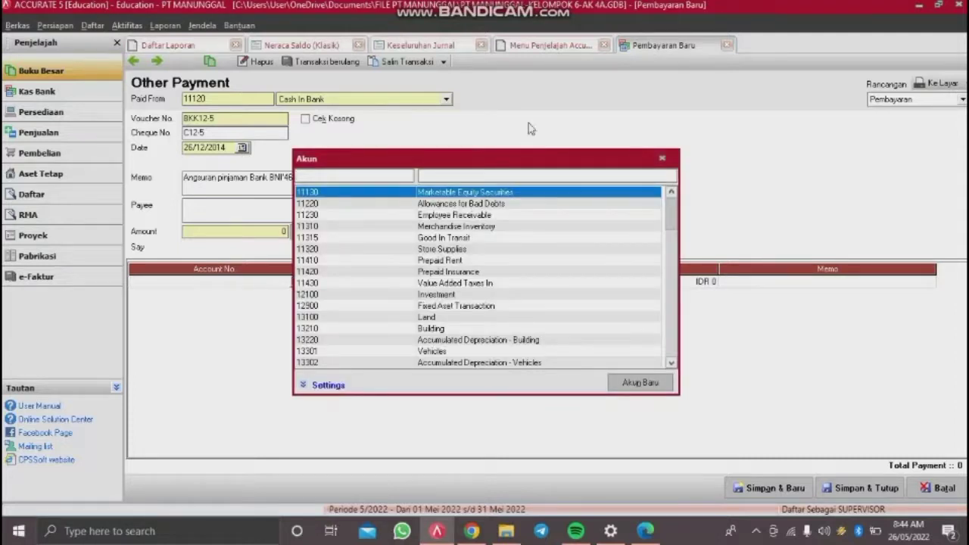
pyautogui.write('ban')
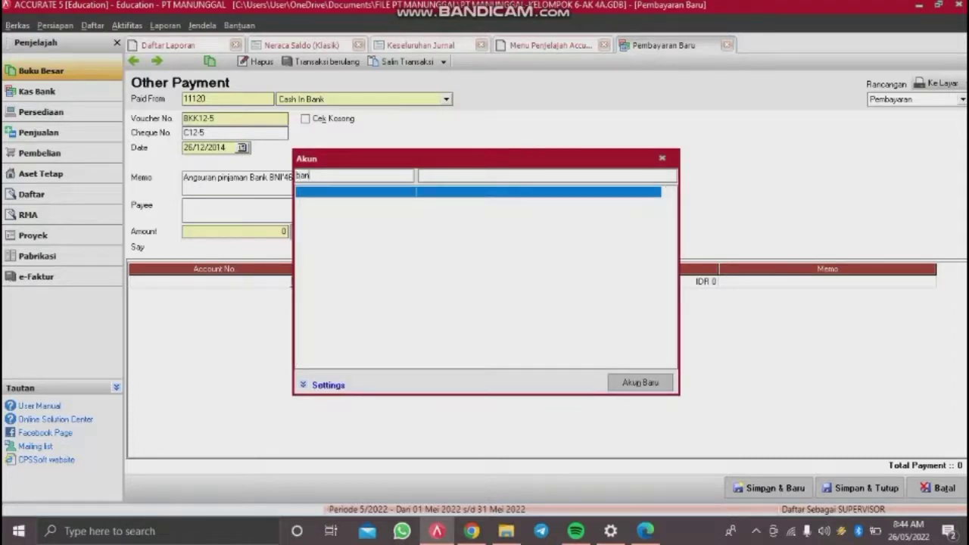
pyautogui.press('BackSpace')
pyautogui.press('BackSpace')
pyautogui.press('BackSpace')
pyautogui.click(508, 178)
pyautogui.write('b')
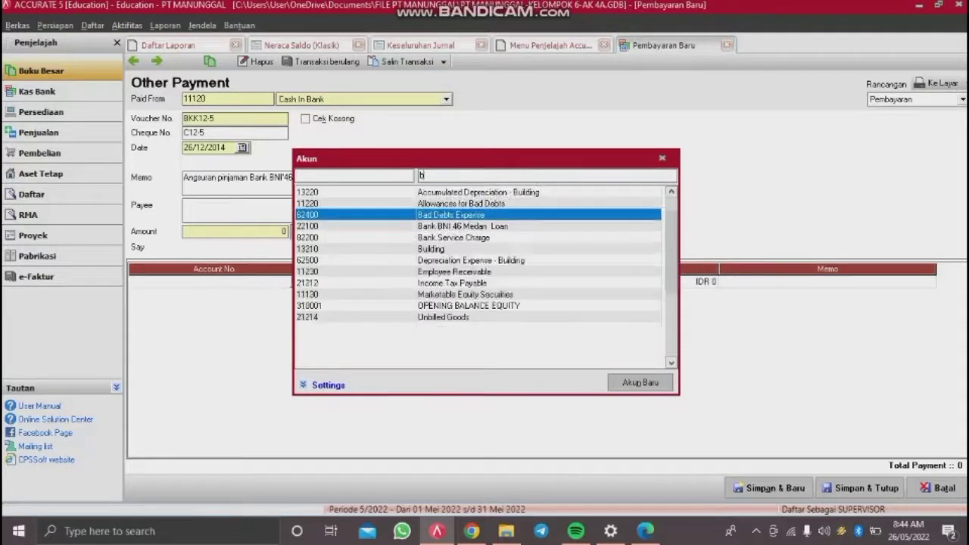
pyautogui.write('an')
pyautogui.doubleClick(500, 194)
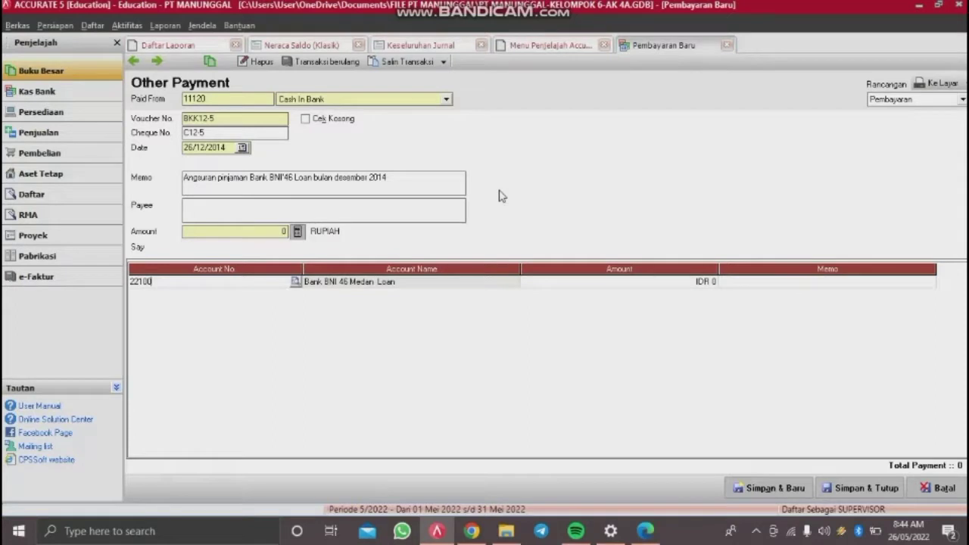
pyautogui.click(536, 281)
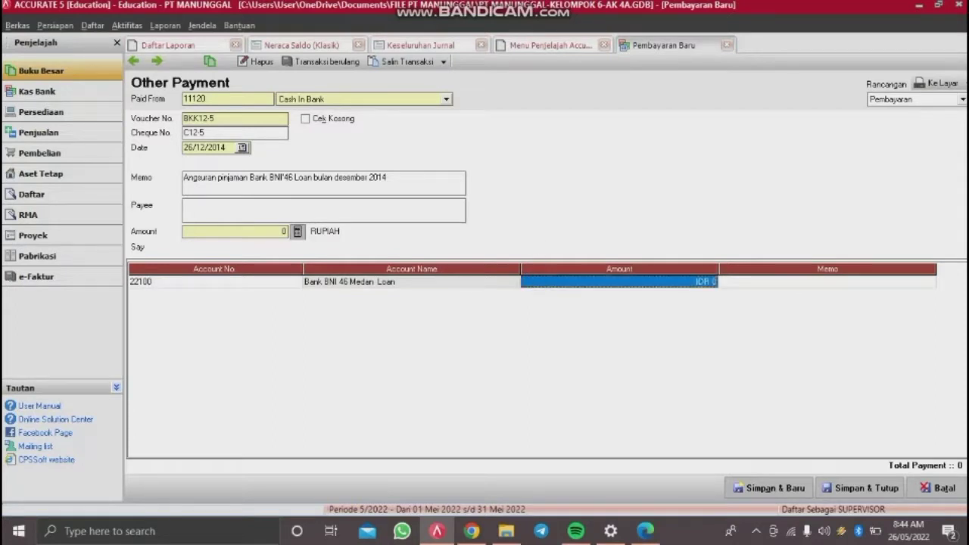
pyautogui.press('BackSpace')
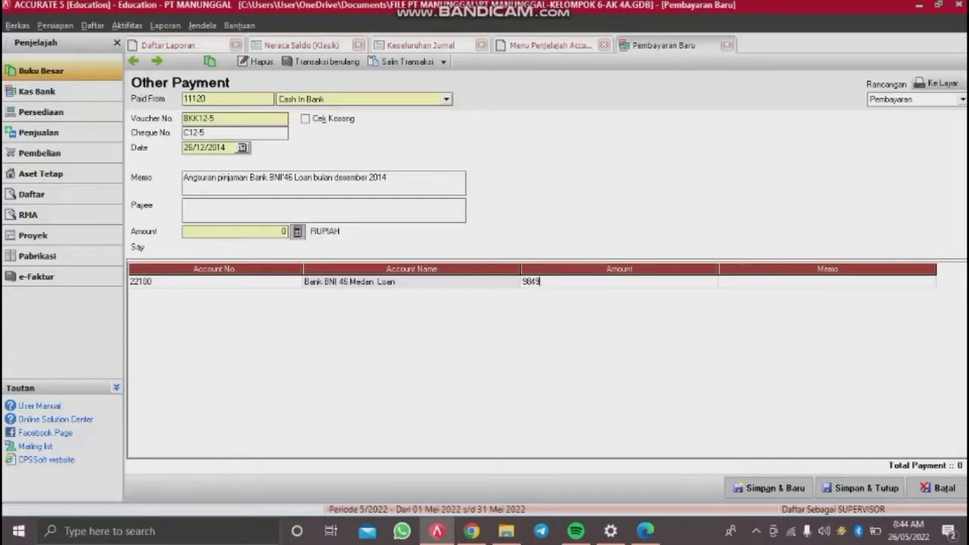
pyautogui.write('682')
pyautogui.press('Tab')
pyautogui.press('Tab')
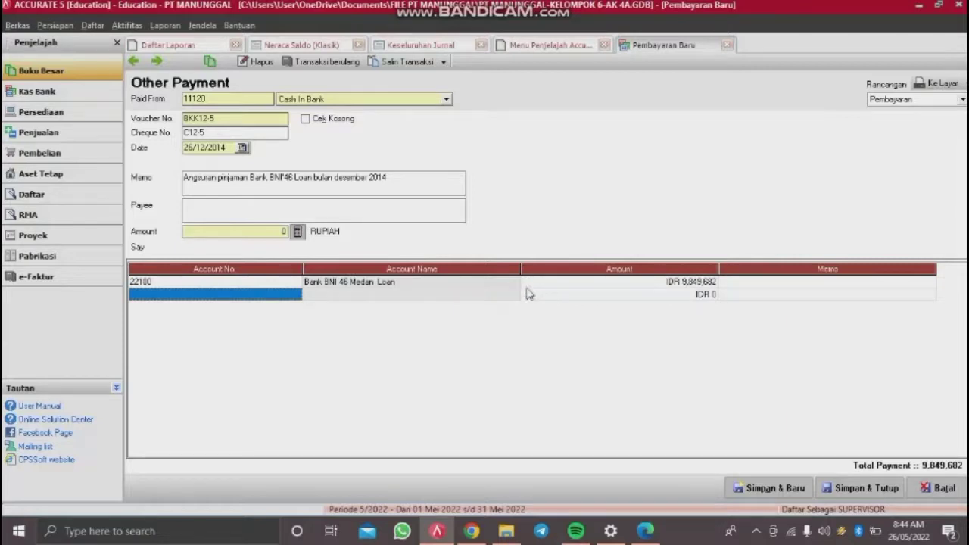
pyautogui.click(324, 296)
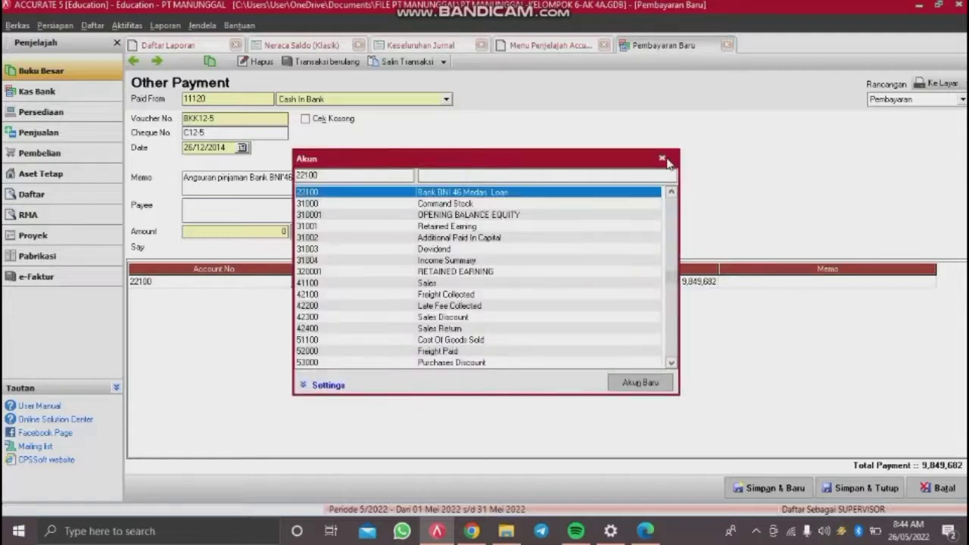
pyautogui.click(667, 160)
pyautogui.click(777, 282)
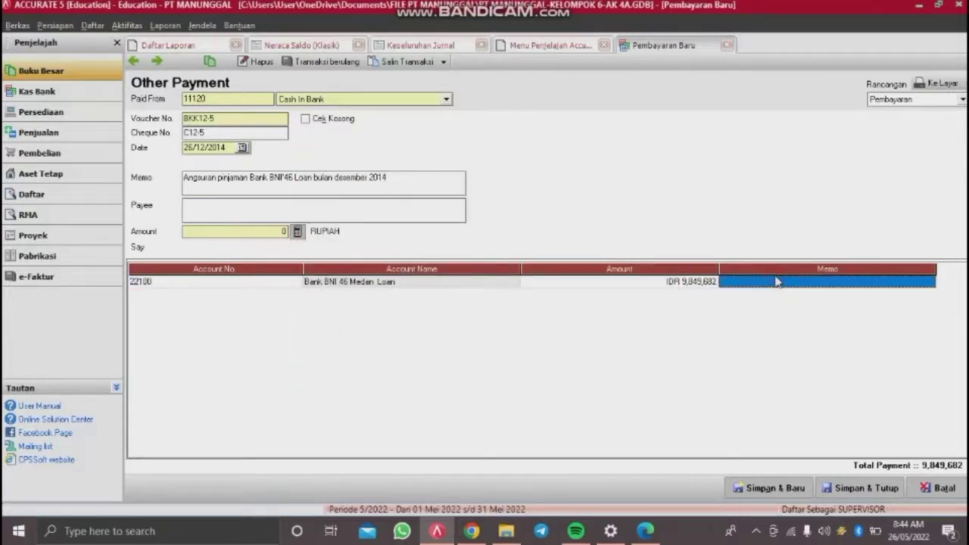
pyautogui.press('Tab')
# Step: Add 1,150,318 to 82100 Interest Expense, set the 11,000,000 amount, and save and close
pyautogui.click(277, 299)
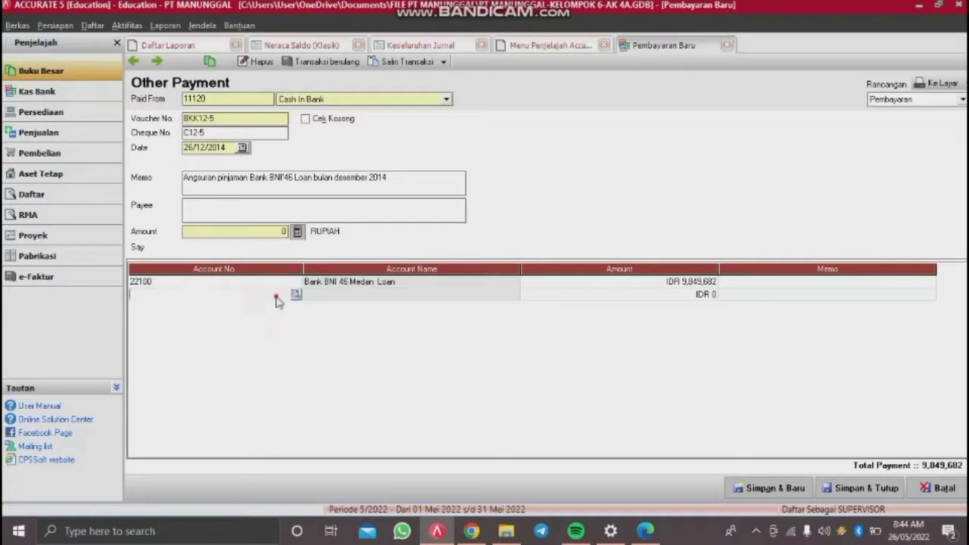
pyautogui.click(296, 296)
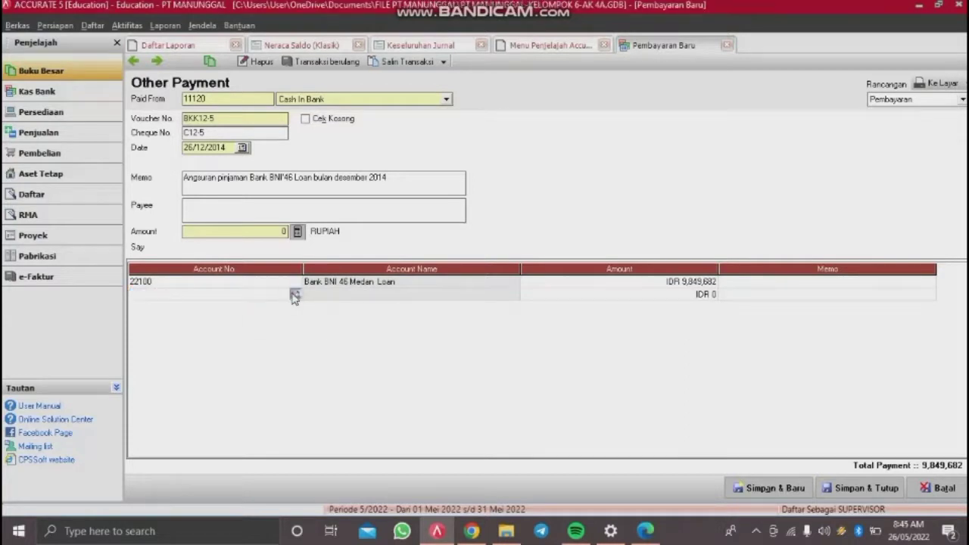
pyautogui.write('82100')
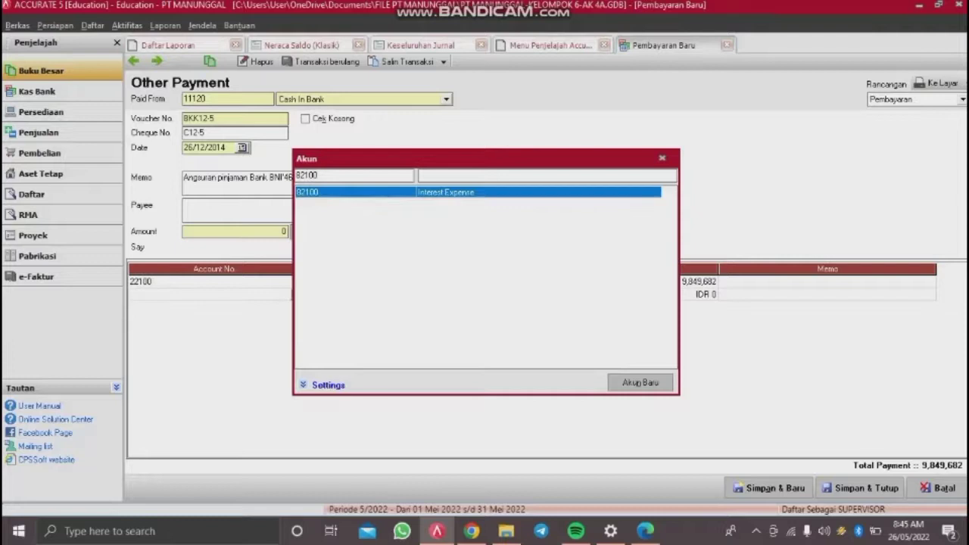
pyautogui.press('Return')
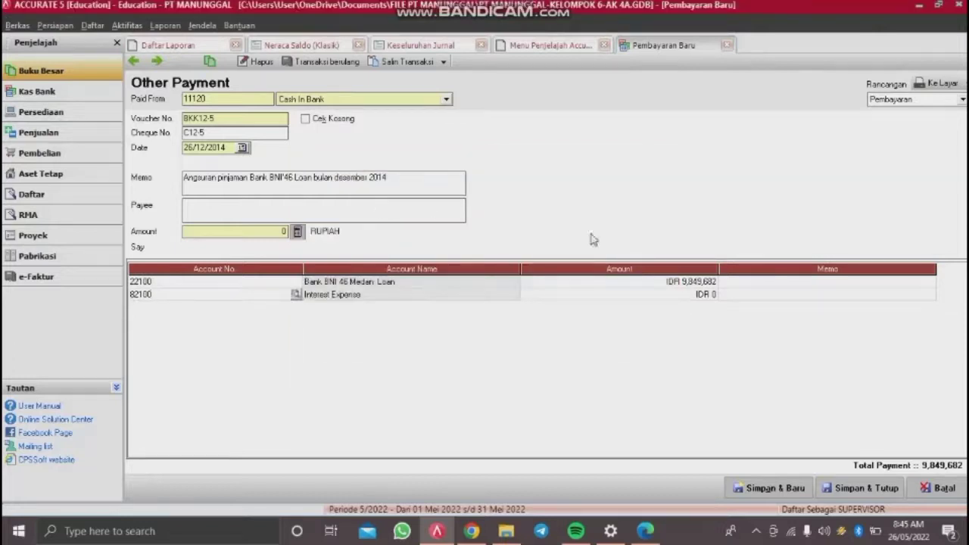
pyautogui.click(657, 296)
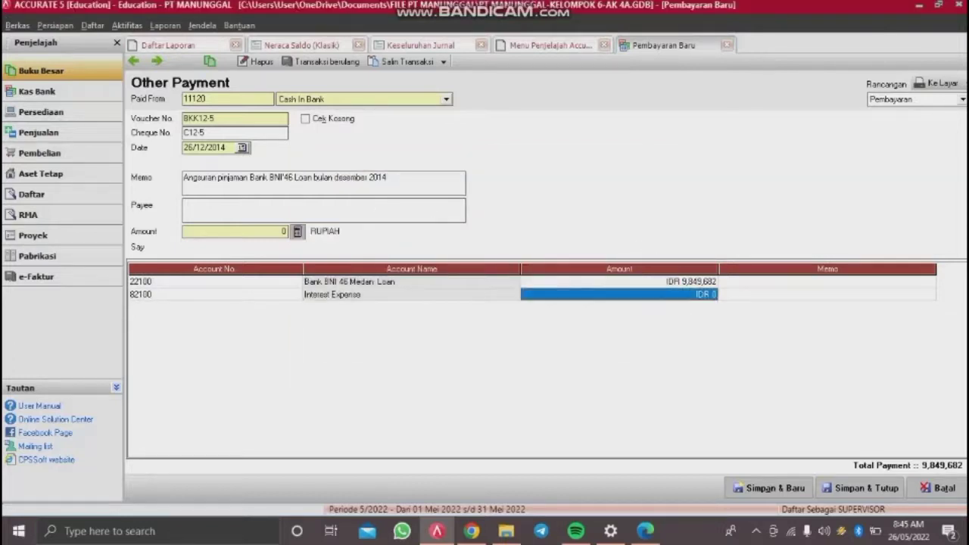
pyautogui.write('1,150')
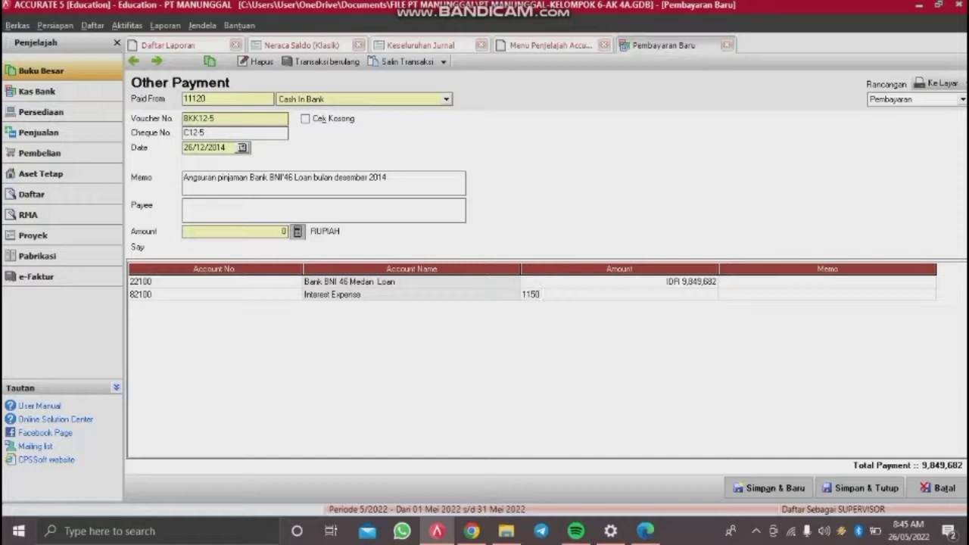
pyautogui.write(',318')
pyautogui.press('Return')
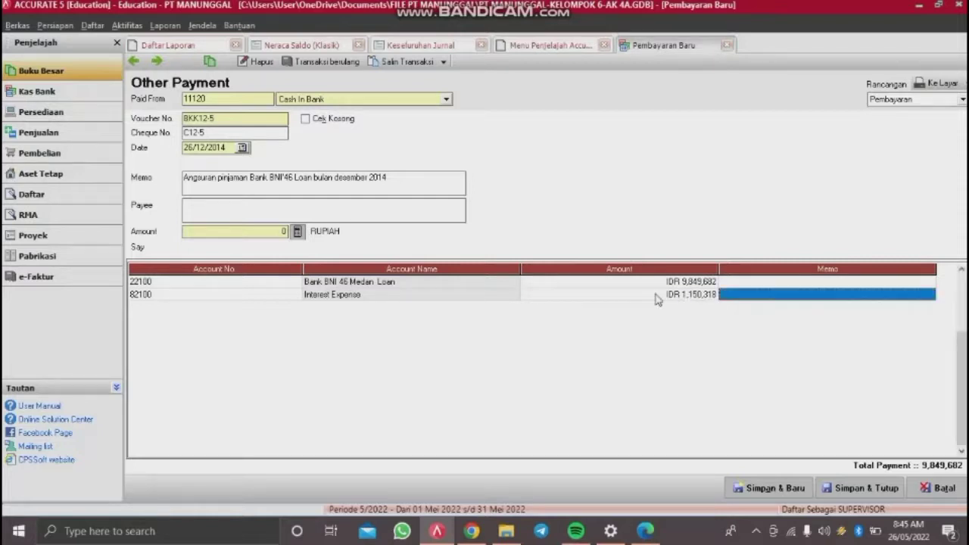
pyautogui.press('Return')
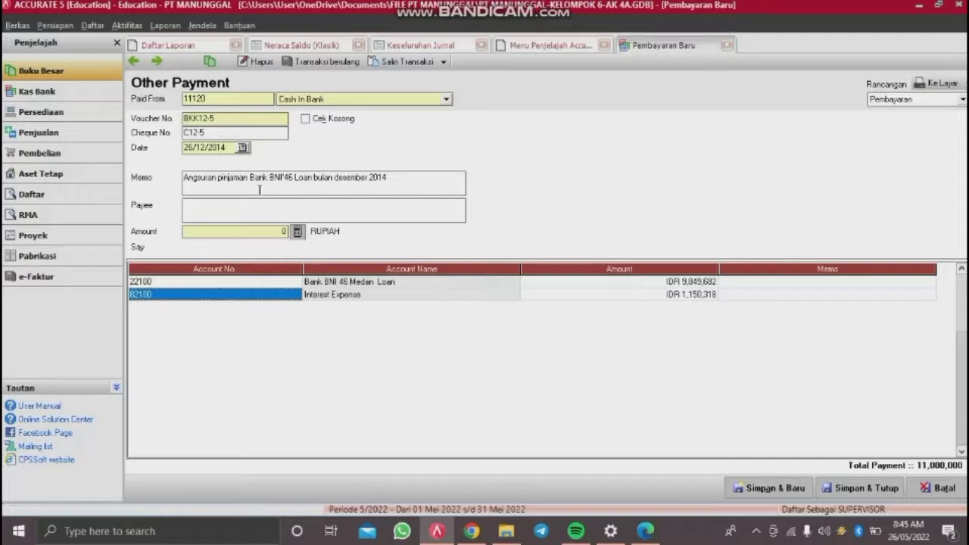
pyautogui.click(298, 232)
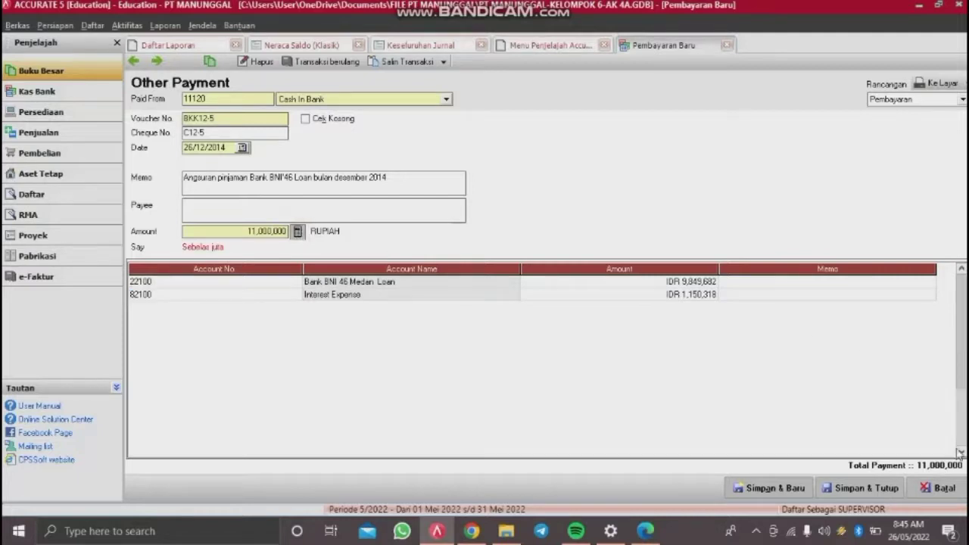
pyautogui.click(868, 489)
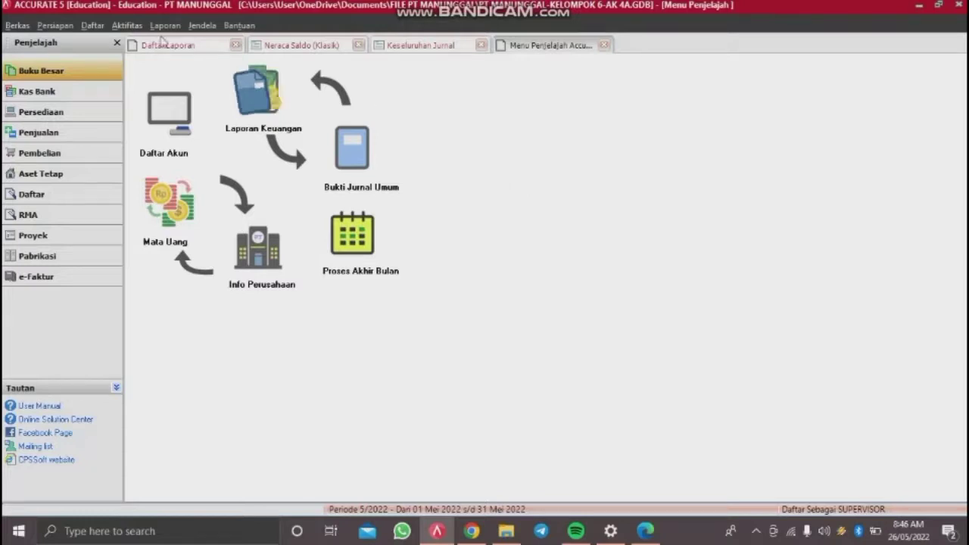
# Step: Open a new Other Payment paid from the Cash In Bank account
pyautogui.click(137, 29)
pyautogui.moveTo(163, 42)
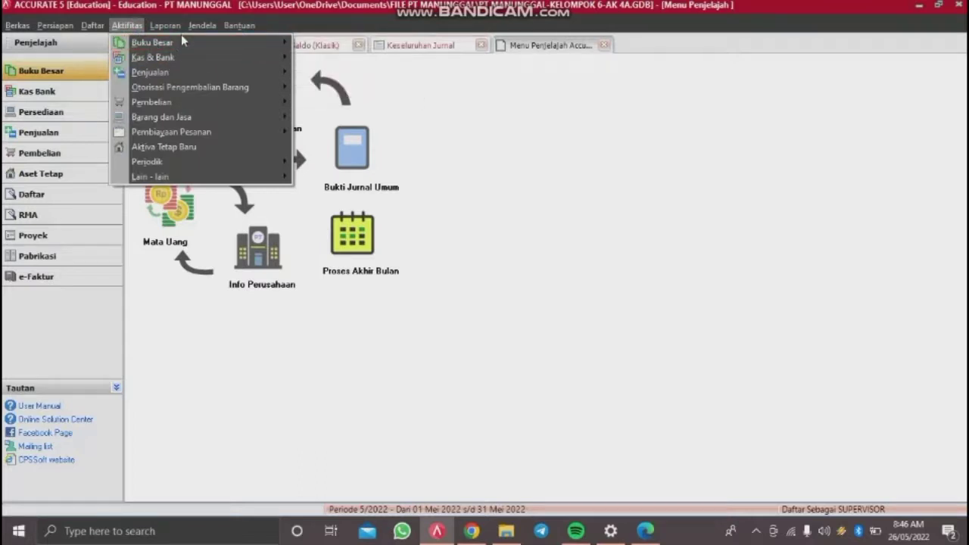
pyautogui.moveTo(184, 59)
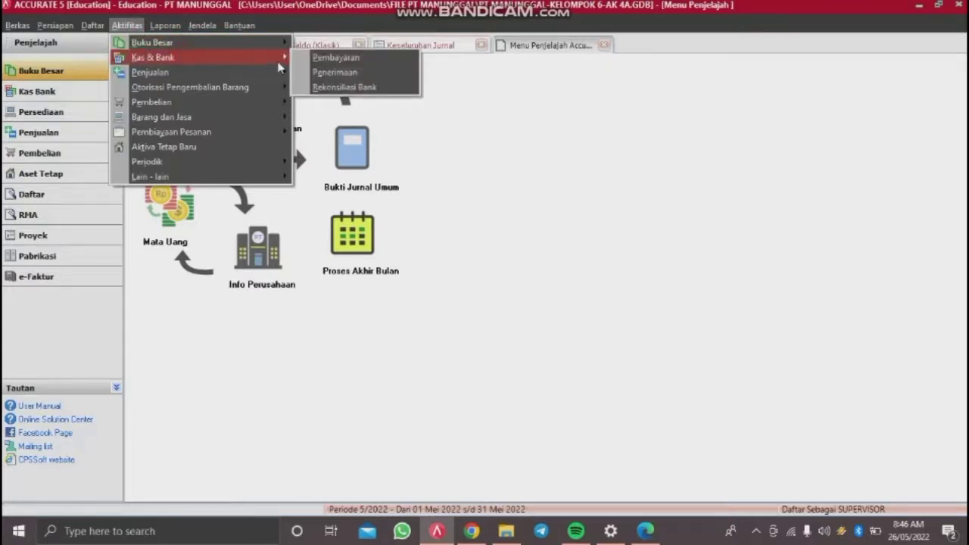
pyautogui.click(319, 58)
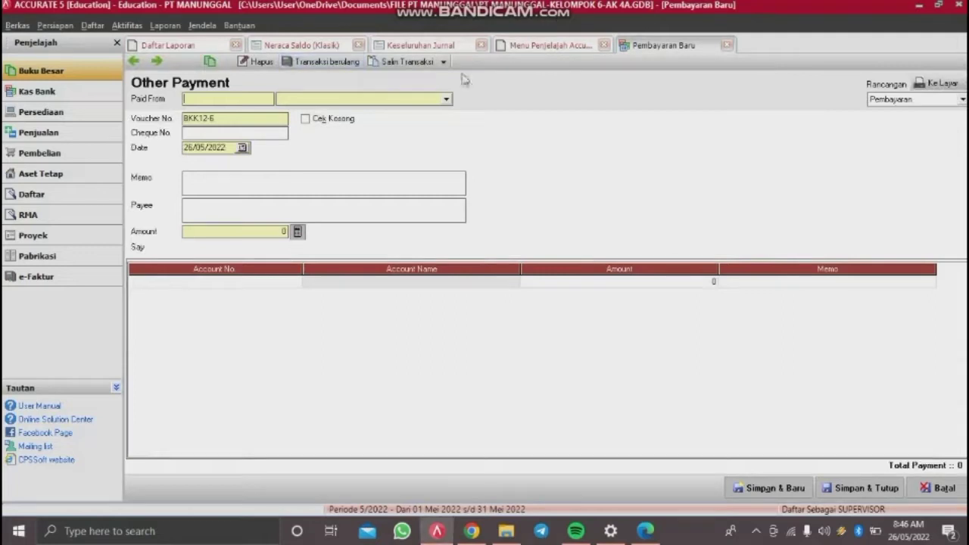
pyautogui.click(438, 102)
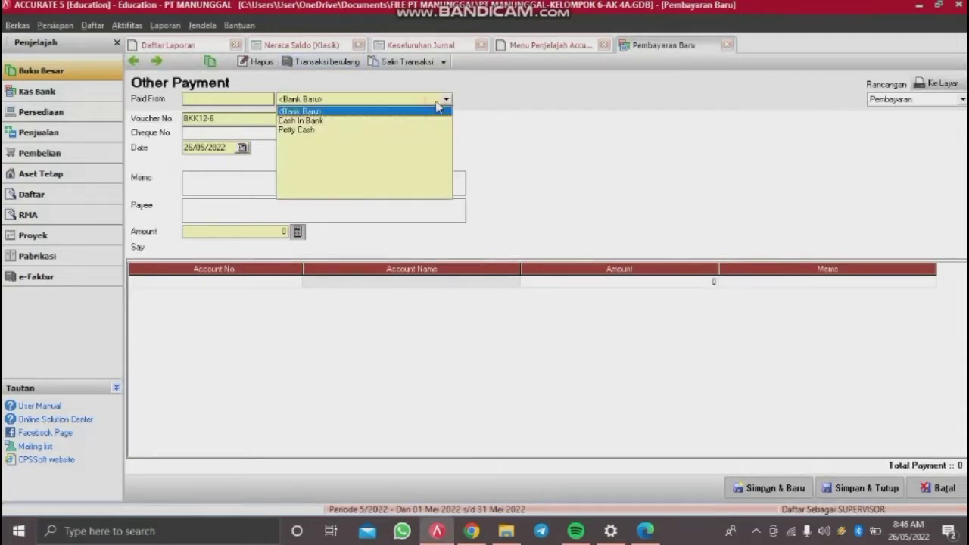
pyautogui.click(302, 121)
# Step: Replace voucher BKK12-6's date with 30/12/2014 and begin the memo
pyautogui.press('Tab')
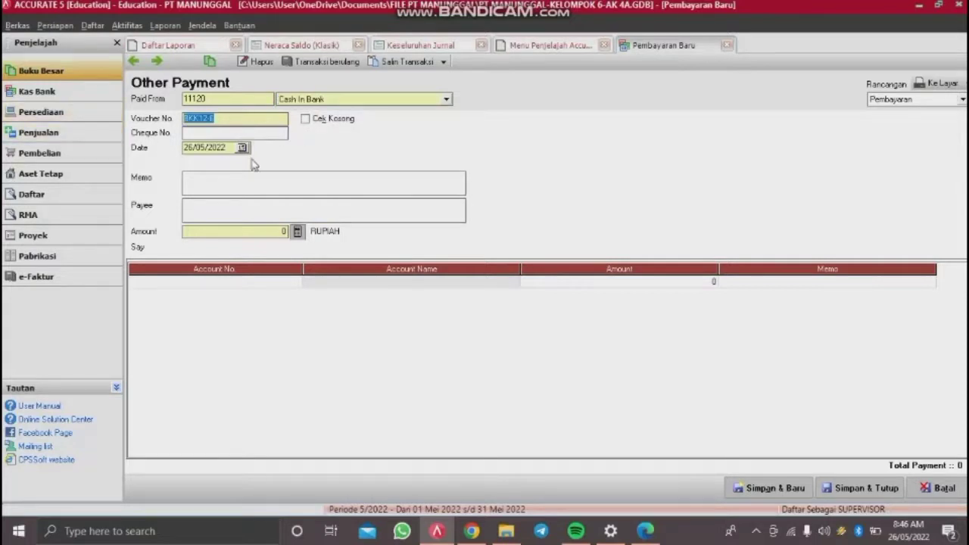
pyautogui.click(229, 148)
pyautogui.moveTo(229, 148); pyautogui.dragTo(66, 179)
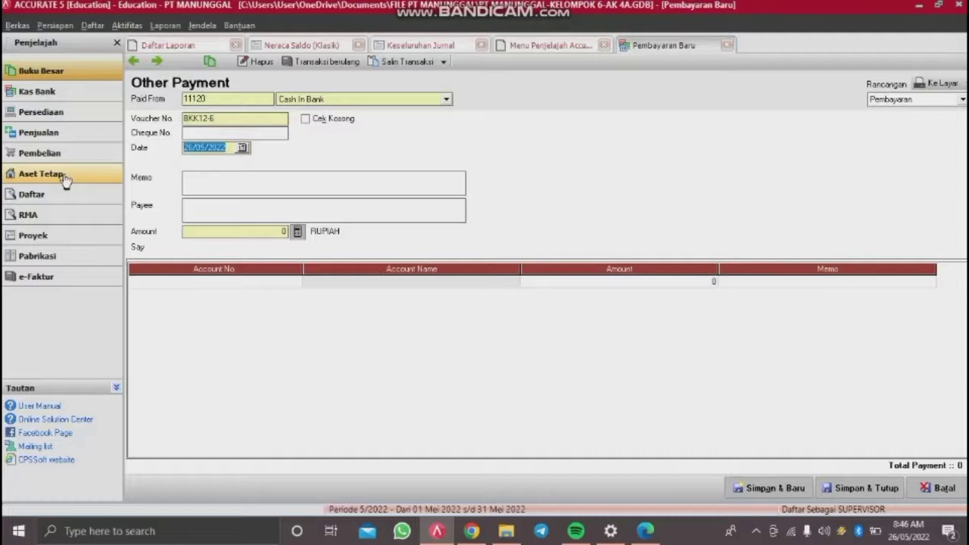
pyautogui.press('BackSpace')
pyautogui.write('30/1')
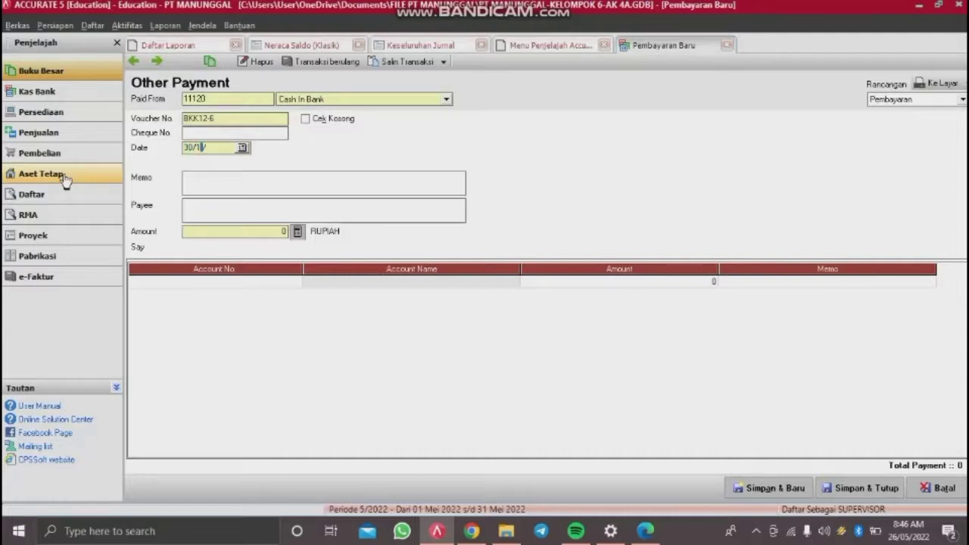
pyautogui.write('2/2014')
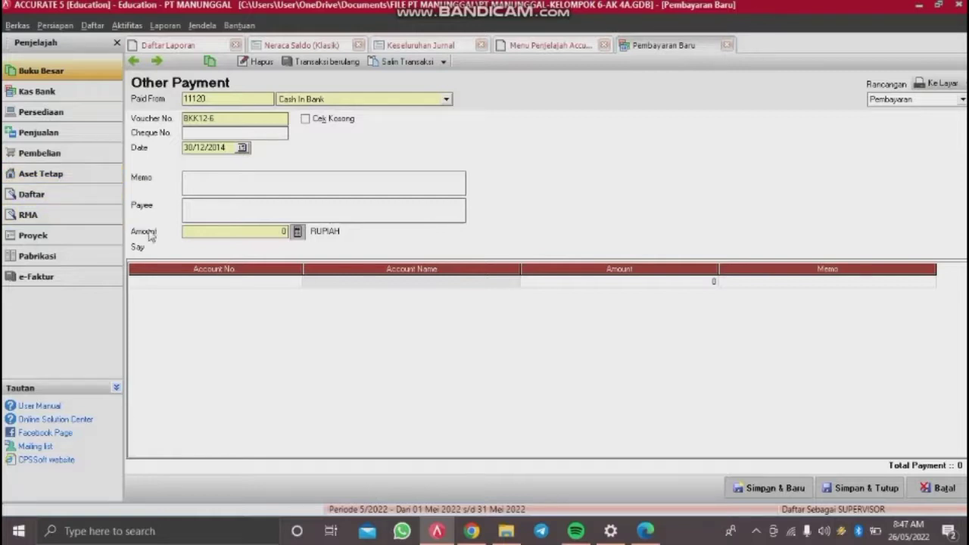
pyautogui.click(262, 179)
# Step: Write the memo 'Pembayaran gaji karyawan bulan desember 2014'
pyautogui.write('P')
pyautogui.write('amb')
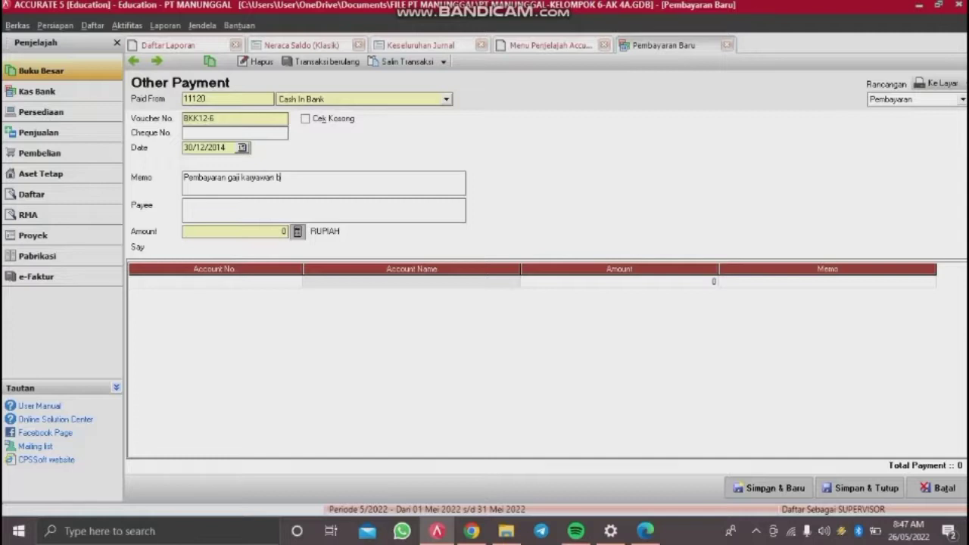
pyautogui.write('sember 2014')
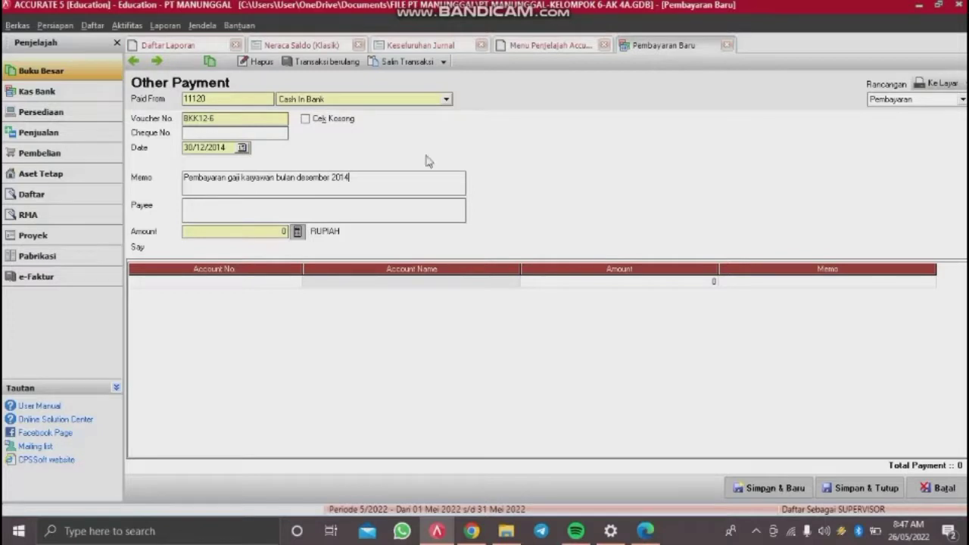
pyautogui.click(292, 282)
# Step: Add a 13,250,000 line to 61100 Wages & Salaries and start the next row's account lookup
pyautogui.click(296, 281)
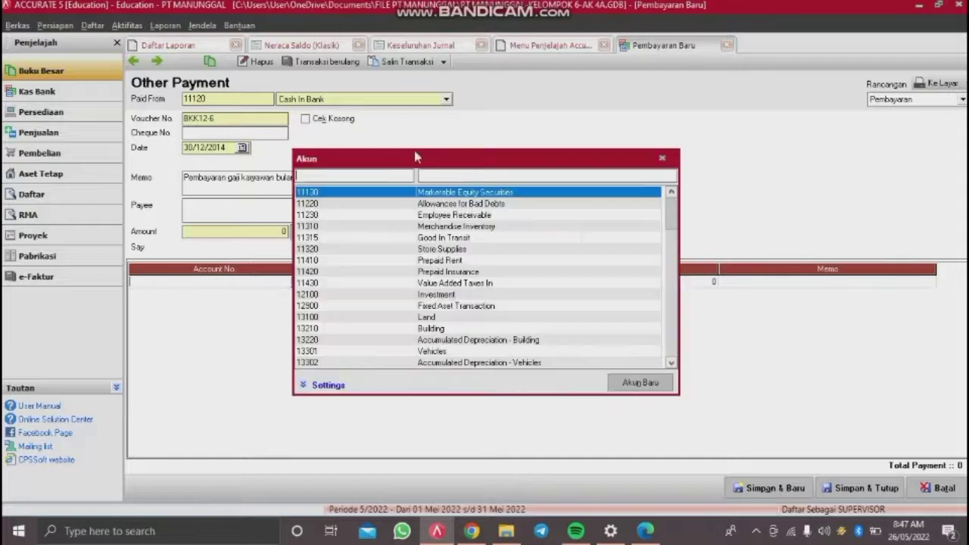
pyautogui.write('6110')
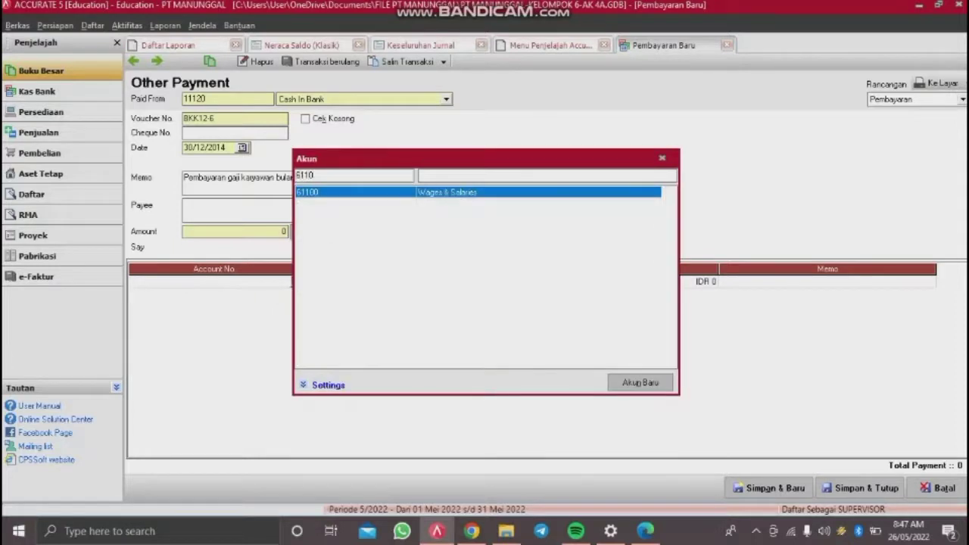
pyautogui.press('Return')
pyautogui.click(438, 282)
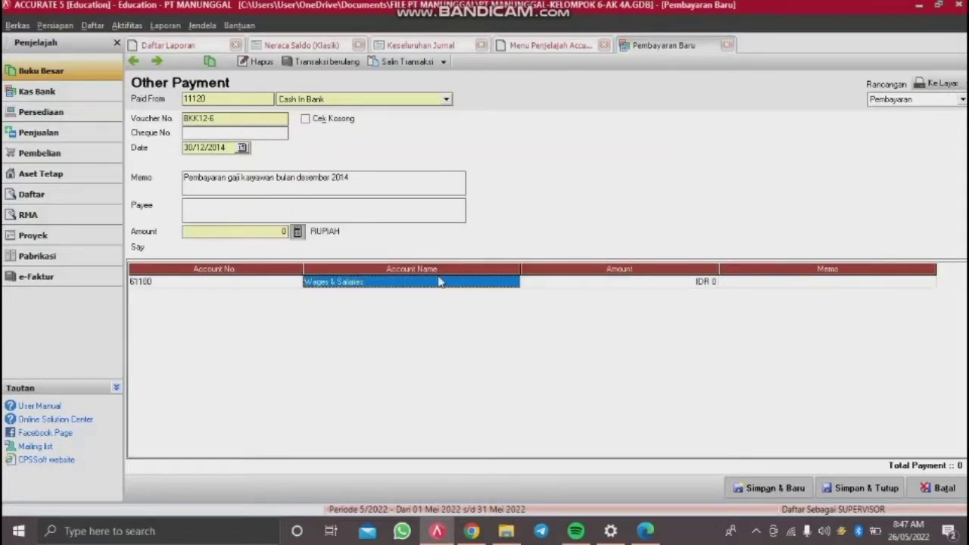
pyautogui.press('Tab')
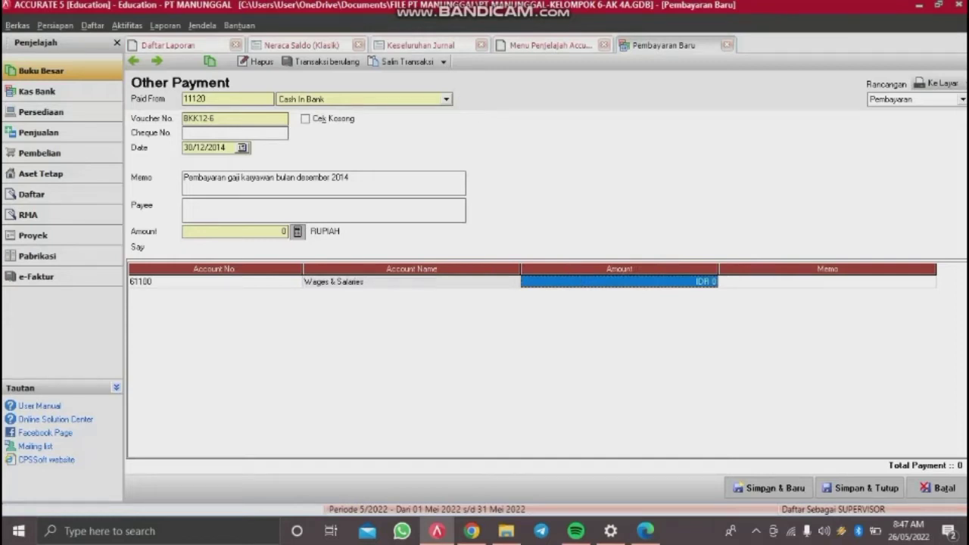
pyautogui.write('13,')
pyautogui.write('250,000')
pyautogui.press('Tab')
pyautogui.press('Tab')
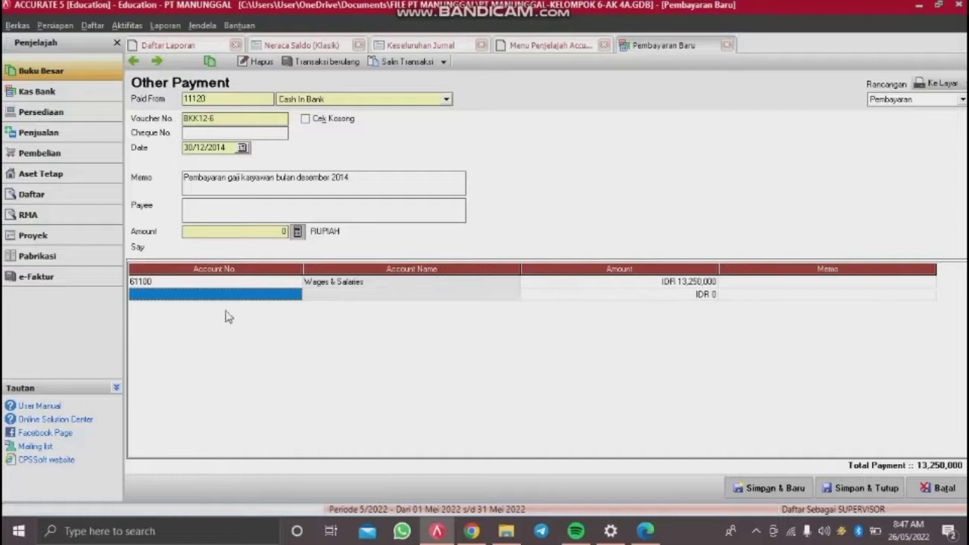
pyautogui.doubleClick(250, 300)
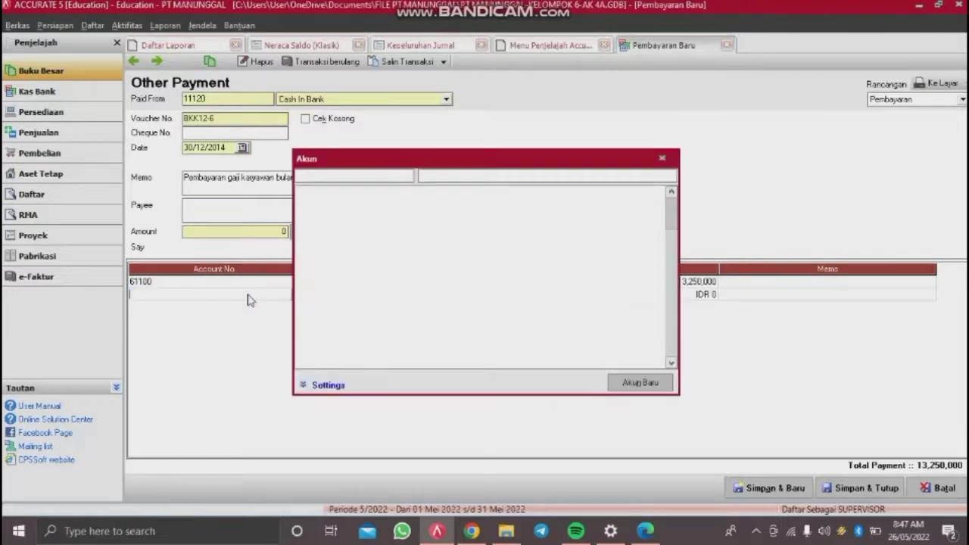
# Step: Add a line for 21212 Income Tax Payable with amount -116,200
pyautogui.click(356, 172)
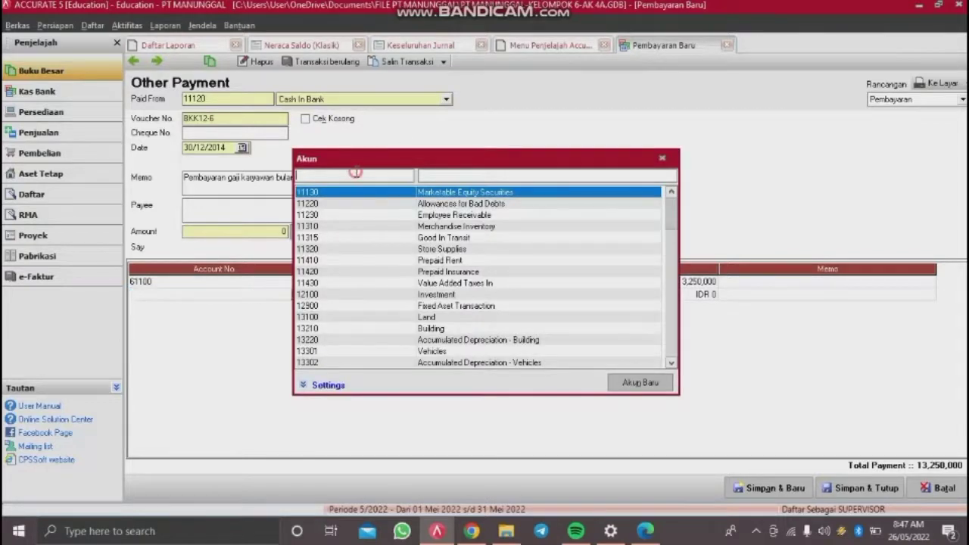
pyautogui.write('212')
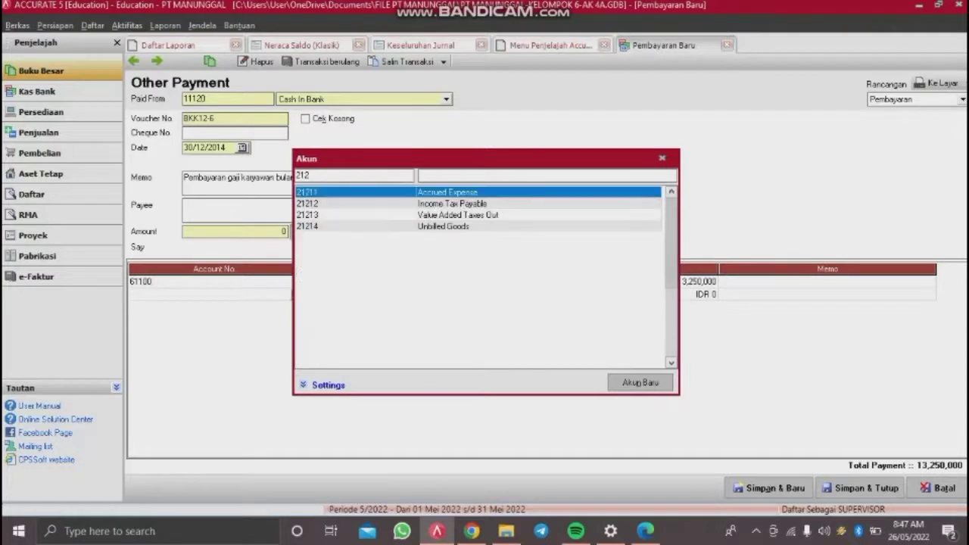
pyautogui.write('12')
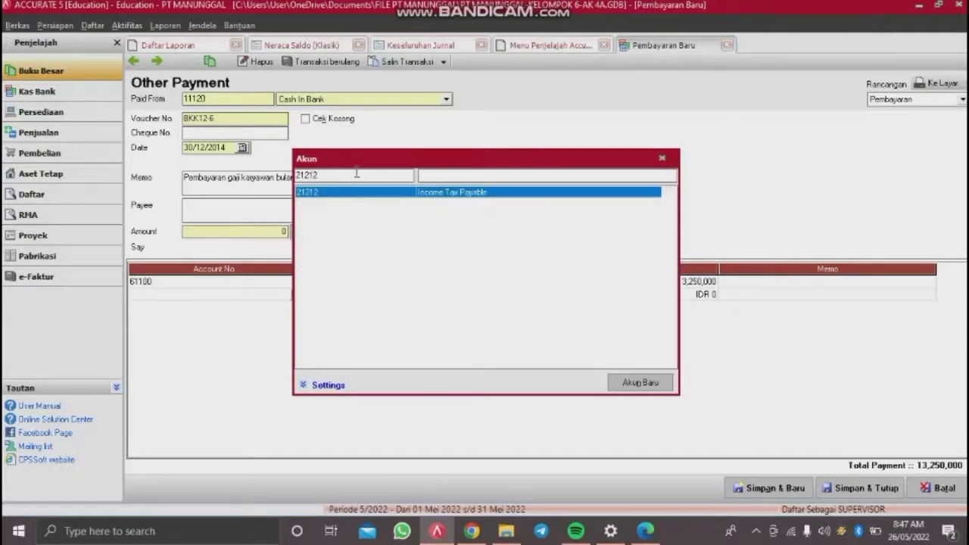
pyautogui.press('Return')
pyautogui.press('Tab')
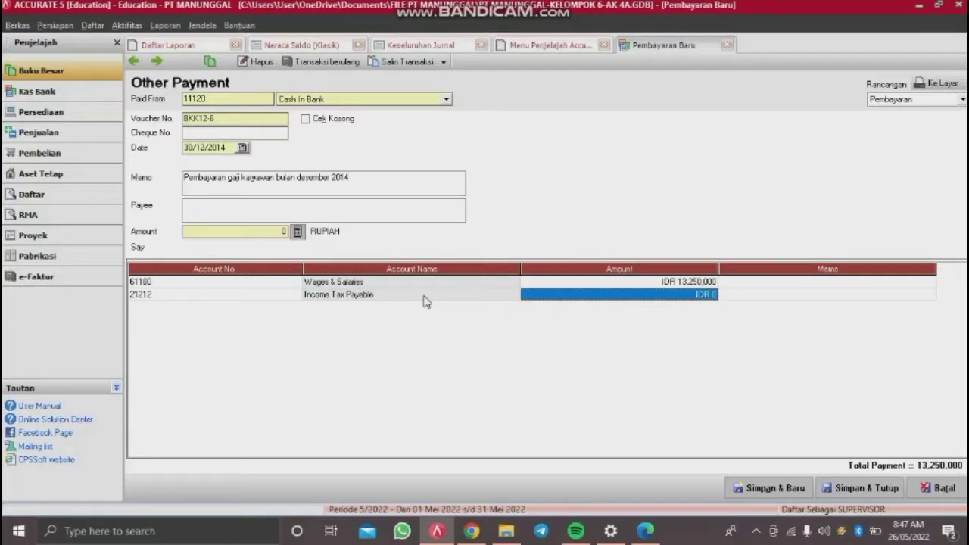
pyautogui.press('Tab')
pyautogui.hotkey('shift', 'Tab')
pyautogui.press('Return')
pyautogui.write('-116200')
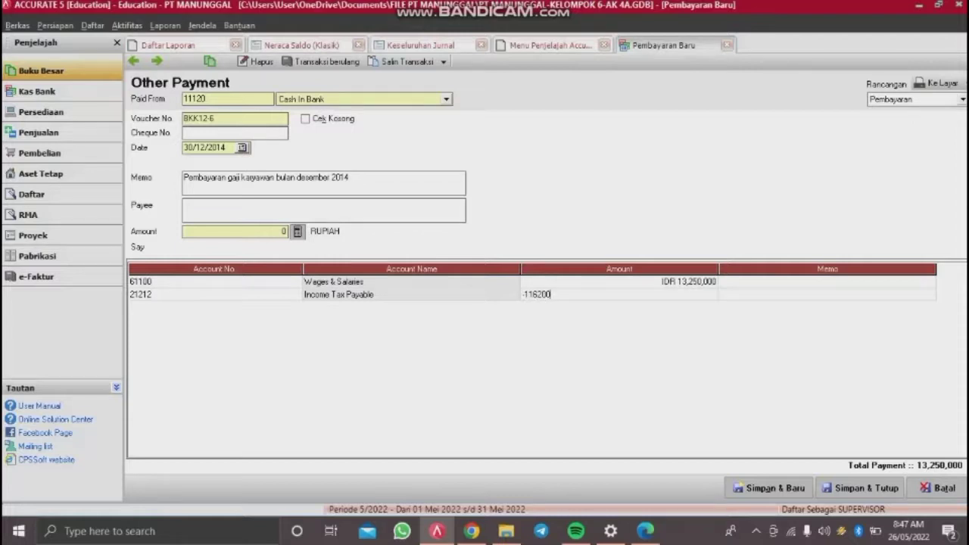
pyautogui.press('Tab')
pyautogui.press('Tab')
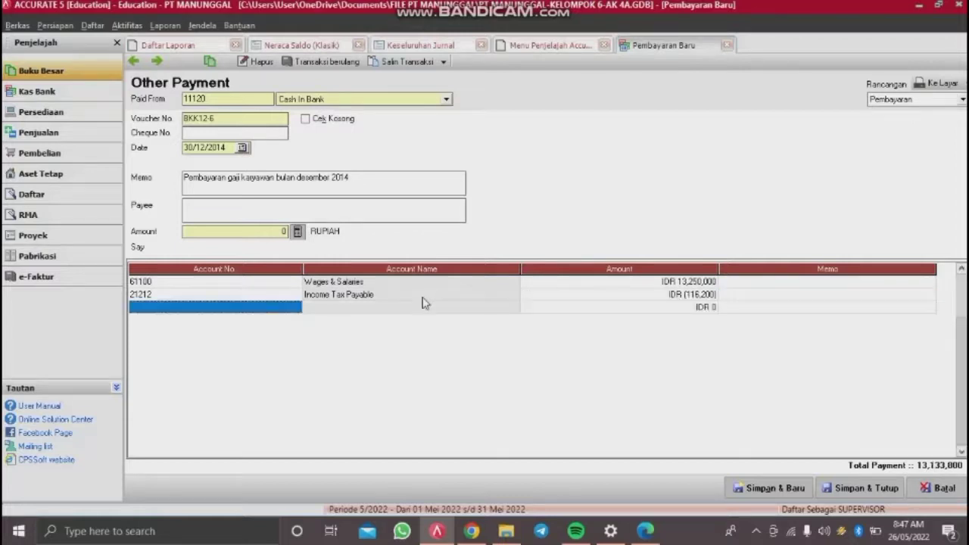
# Step: Add a -500,000 Employee Receivable (11230) line and fill the payment amount with 12,633,800
pyautogui.click(302, 309)
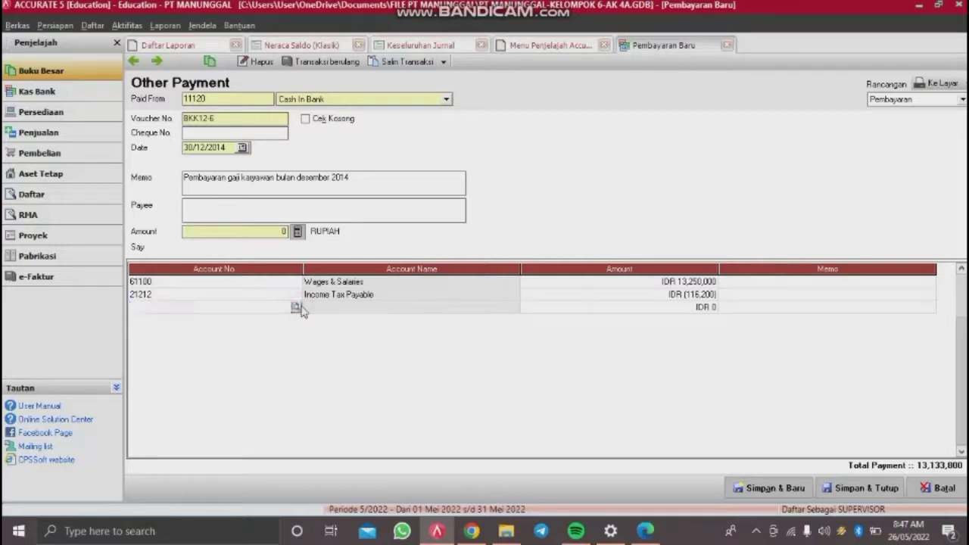
pyautogui.click(295, 306)
pyautogui.write('112')
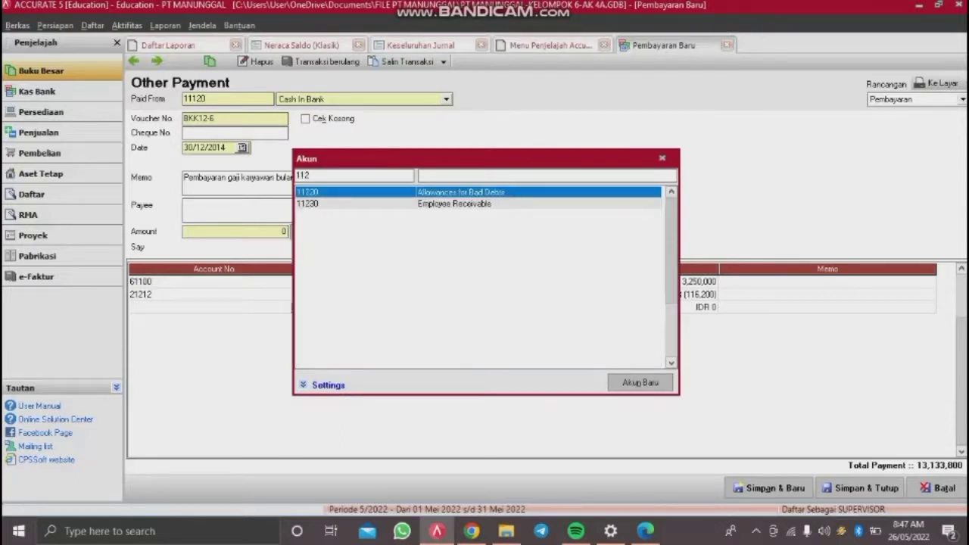
pyautogui.doubleClick(337, 204)
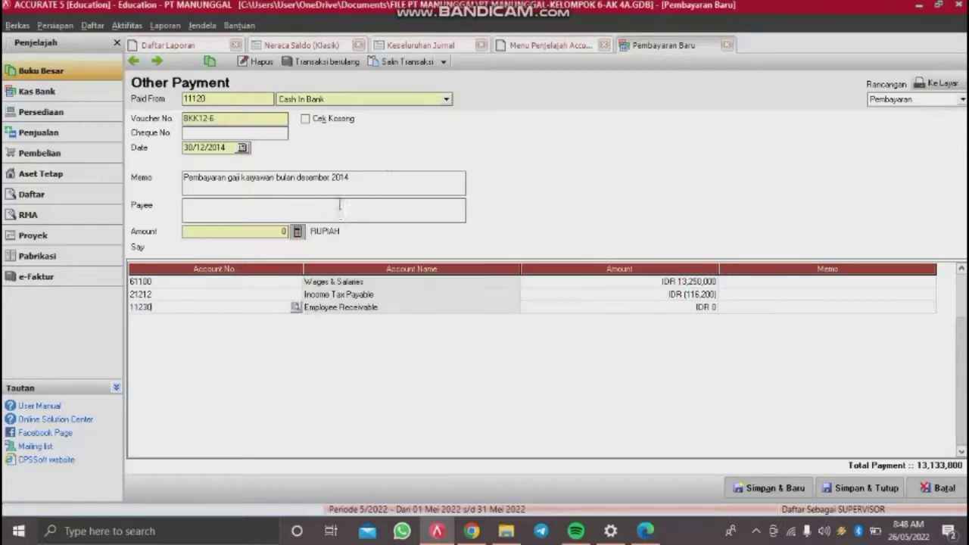
pyautogui.click(624, 312)
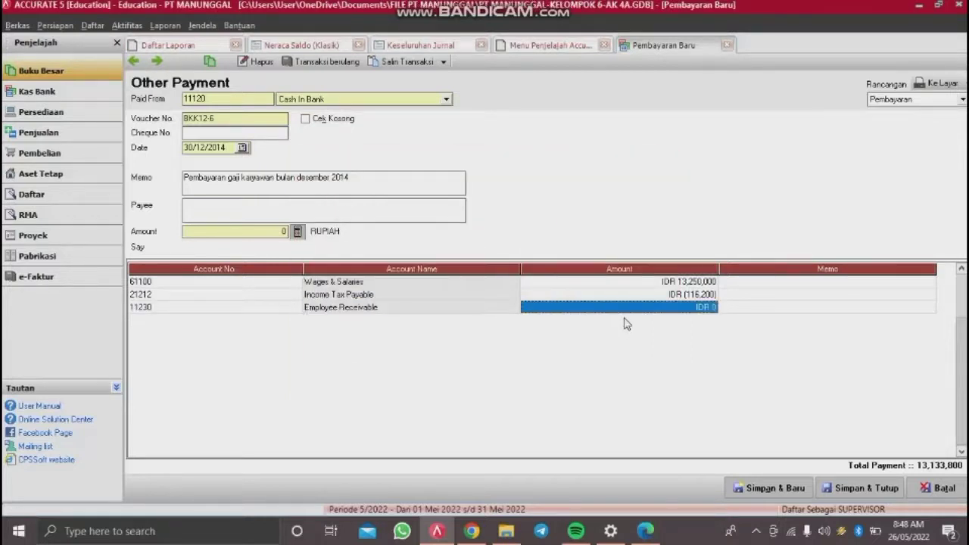
pyautogui.write('500,000')
pyautogui.press('Return')
pyautogui.press('Return')
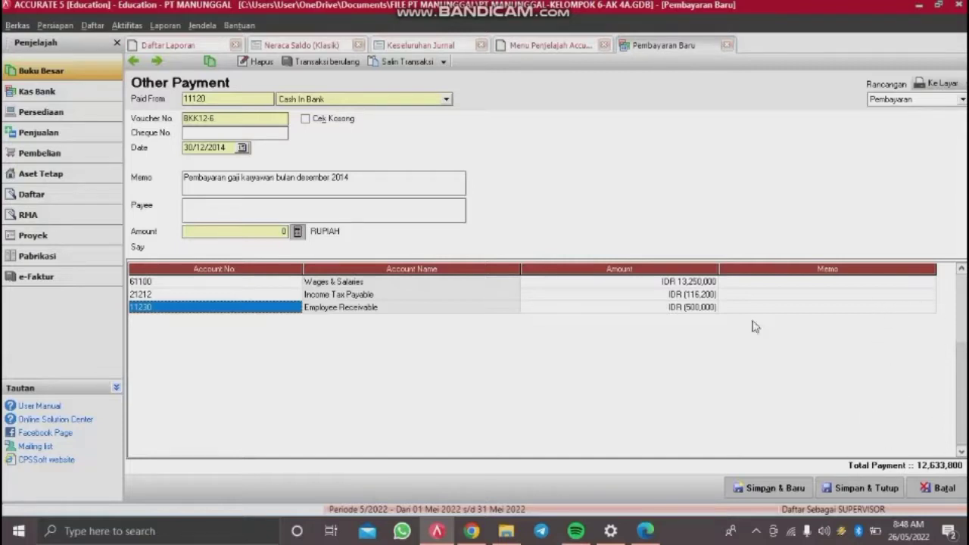
pyautogui.click(297, 231)
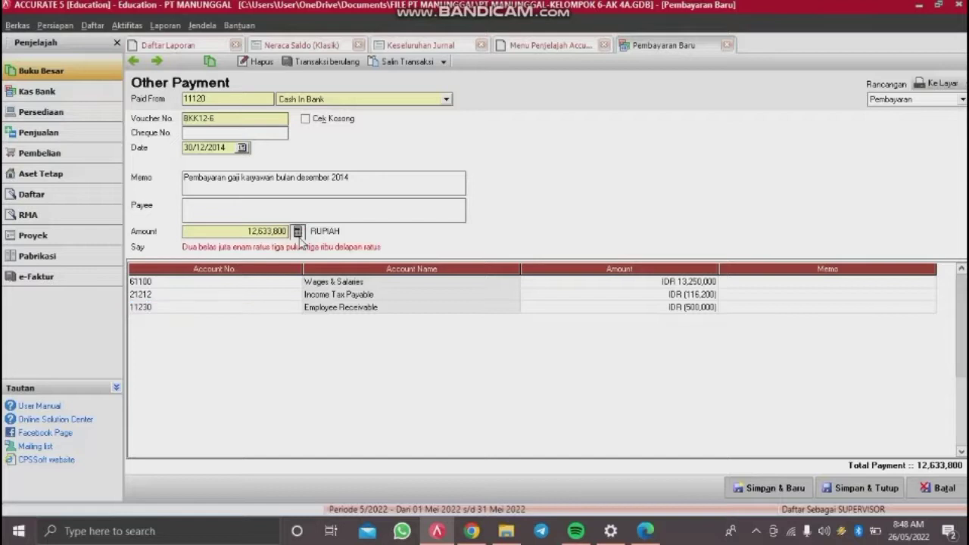
# Step: Save and close the salary payment, then open a new Other Payment, voucher BKK12-7
pyautogui.click(879, 489)
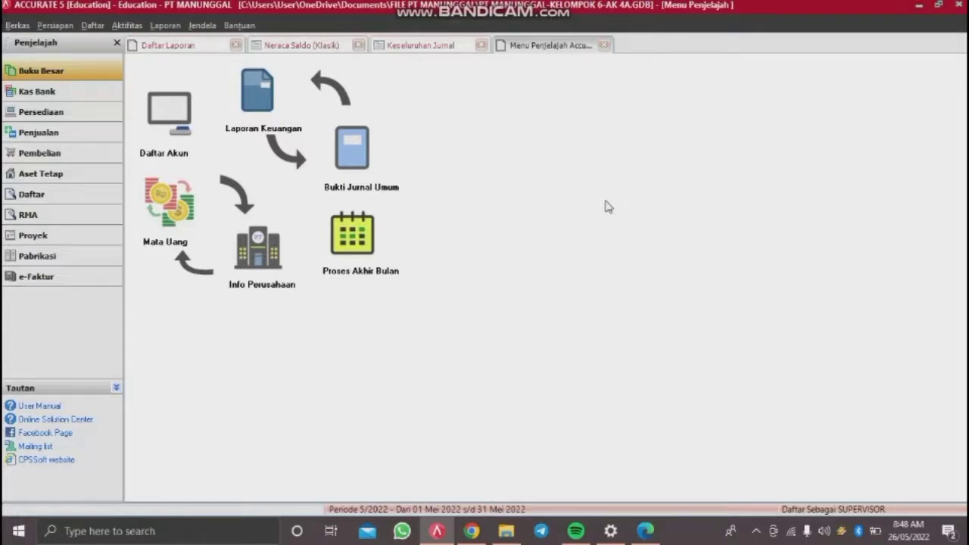
pyautogui.click(128, 25)
pyautogui.moveTo(157, 48)
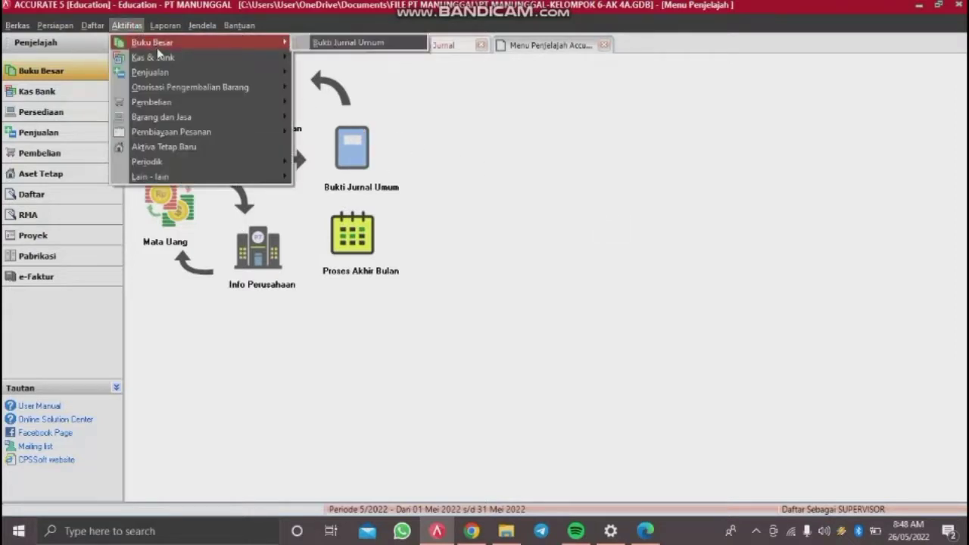
pyautogui.click(315, 56)
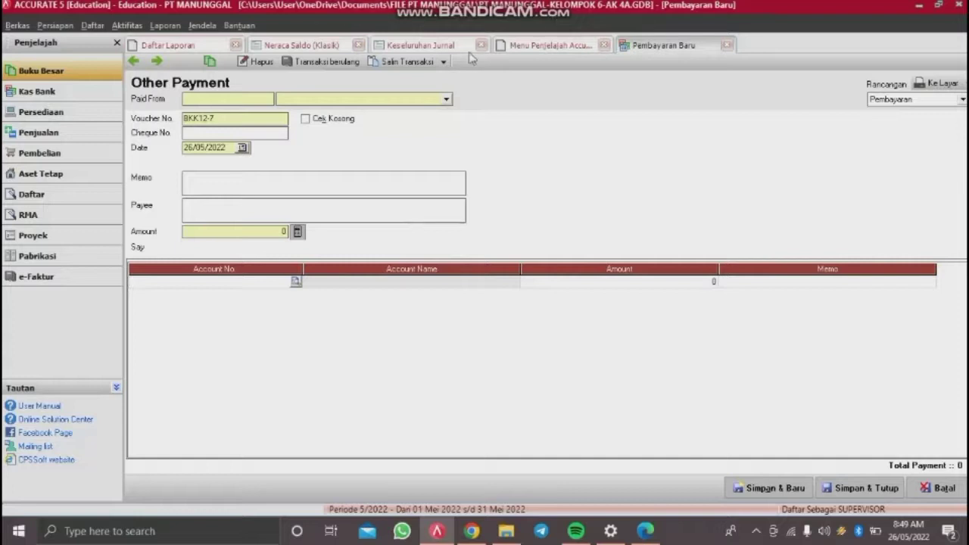
# Step: Pay from Cash In Bank, cheque c12-7, dated 30/12/2014, memo 'Pembelian surat berharga PT ASIA RAYA'
pyautogui.click(421, 99)
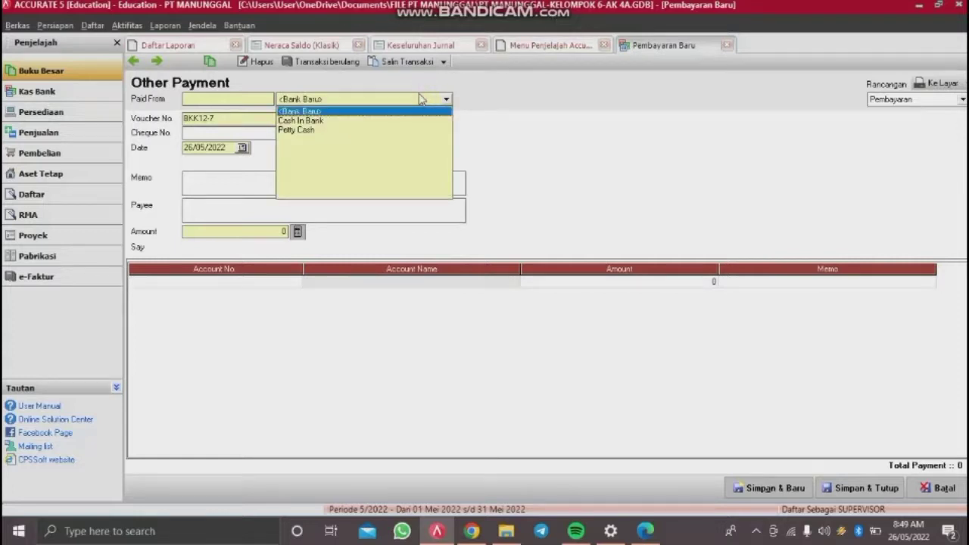
pyautogui.click(315, 122)
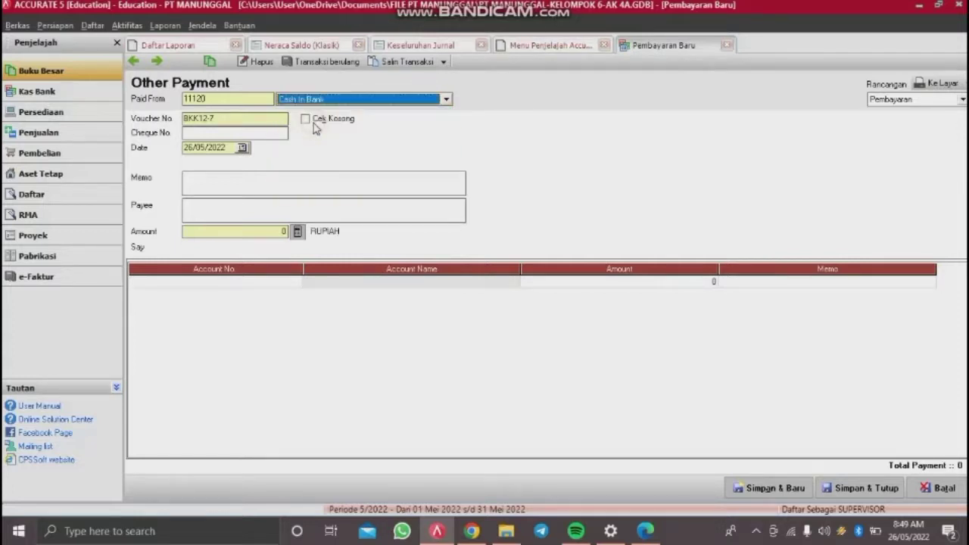
pyautogui.click(220, 135)
pyautogui.write('c12-7')
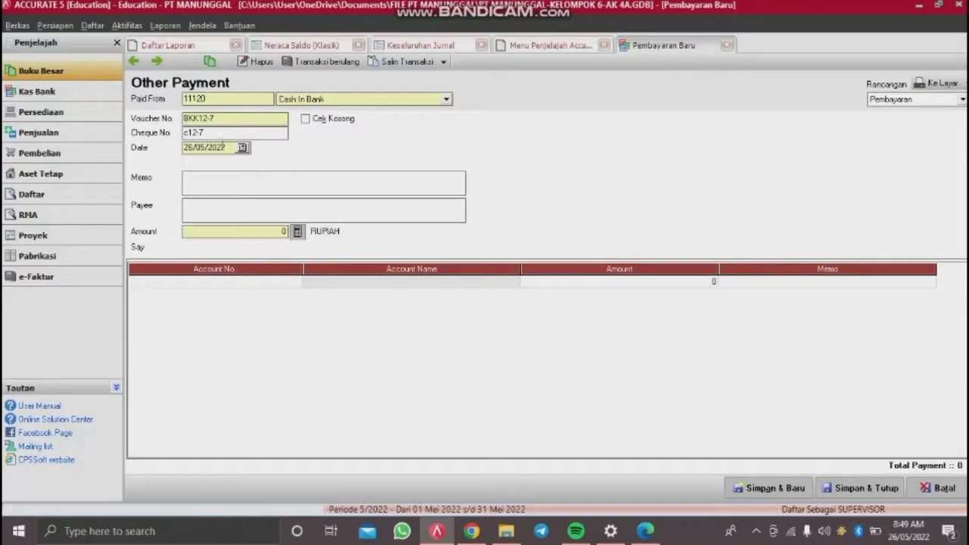
pyautogui.press('Tab')
pyautogui.write('30/12/201')
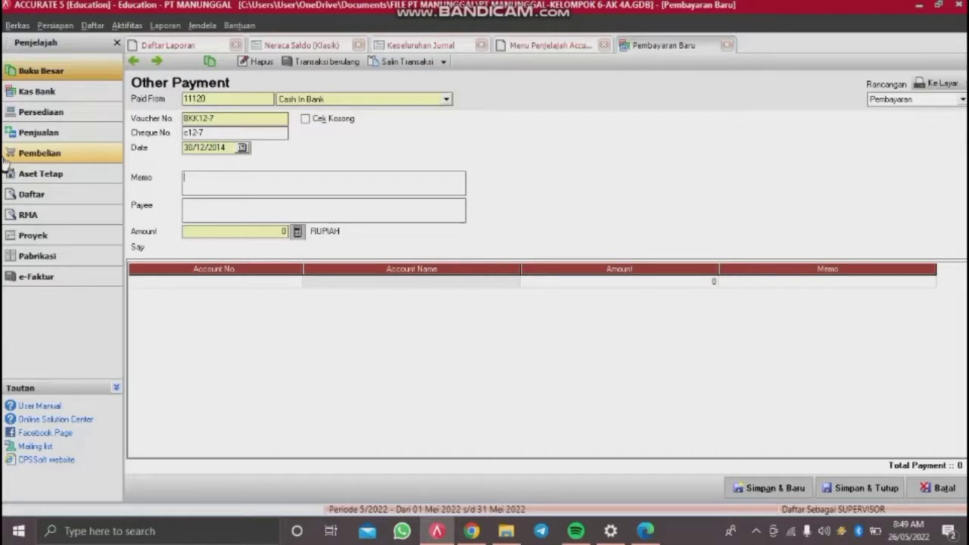
pyautogui.write('Pembelian surat bel')
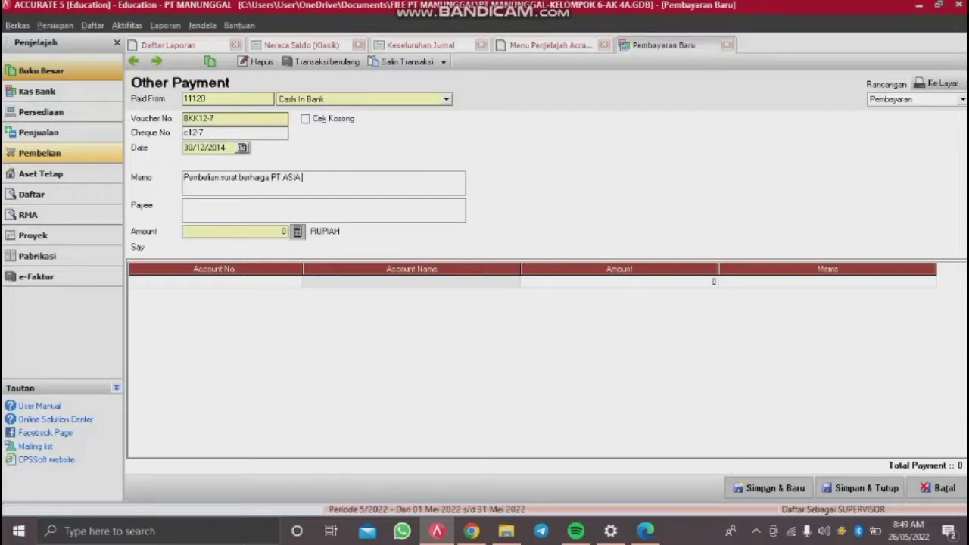
pyautogui.write('AYA')
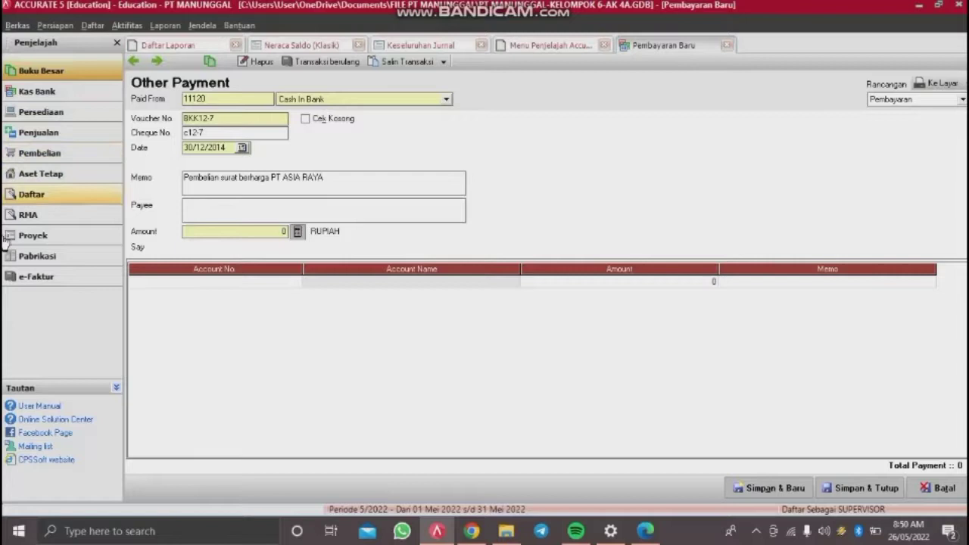
# Step: Charge 18,186,000 to 11130 Marketable Equity Securities, match the payment amount, and save the voucher
pyautogui.doubleClick(227, 282)
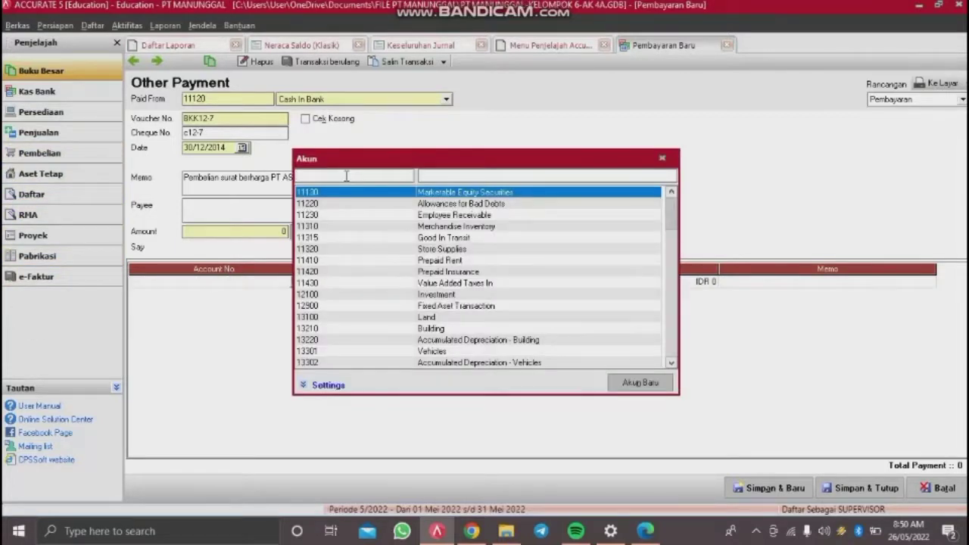
pyautogui.write('11130')
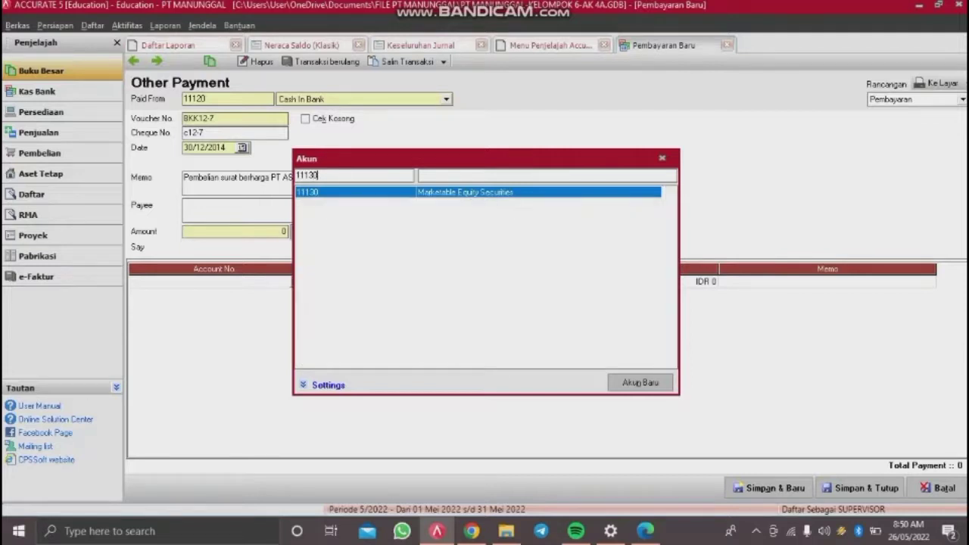
pyautogui.press('Return')
pyautogui.press('Tab')
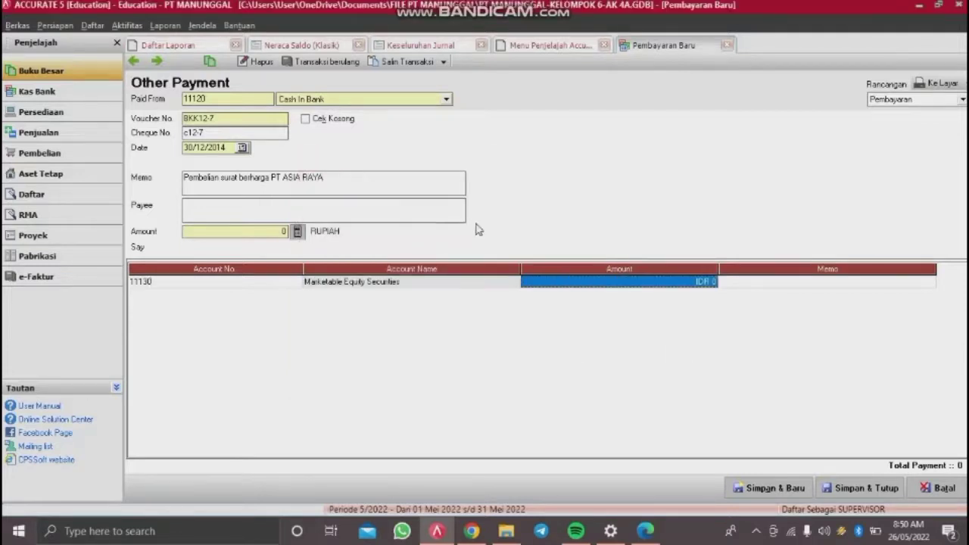
pyautogui.write('18186')
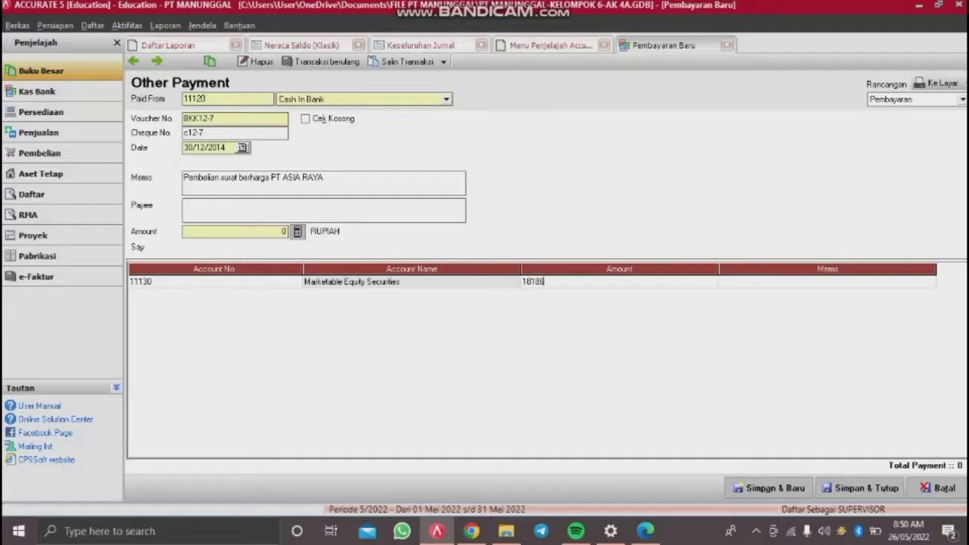
pyautogui.write('000')
pyautogui.press('Tab')
pyautogui.press('Tab')
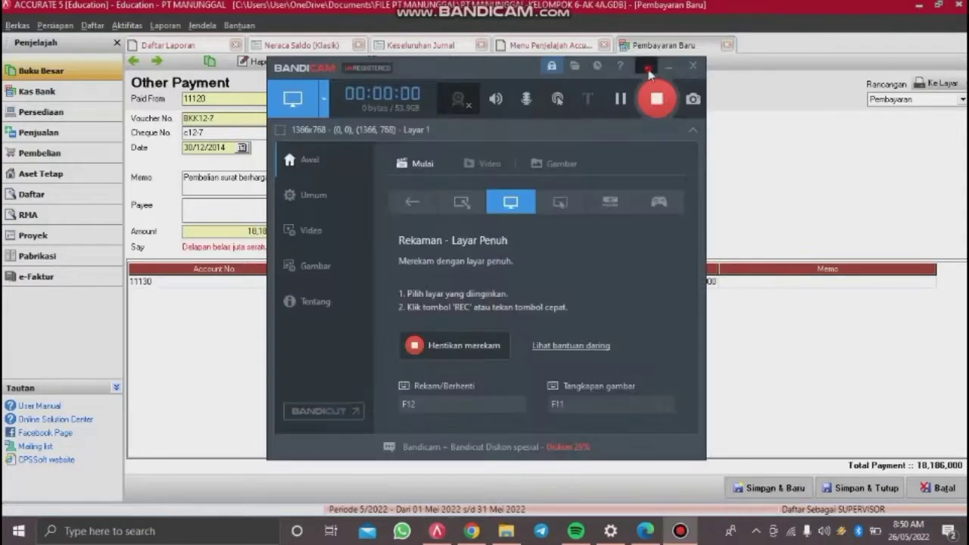
pyautogui.click(649, 69)
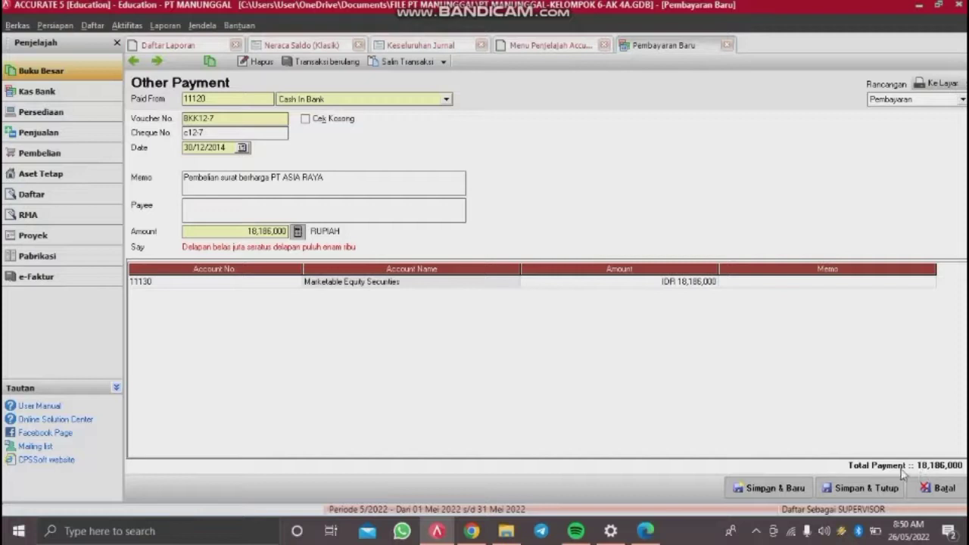
pyautogui.click(888, 489)
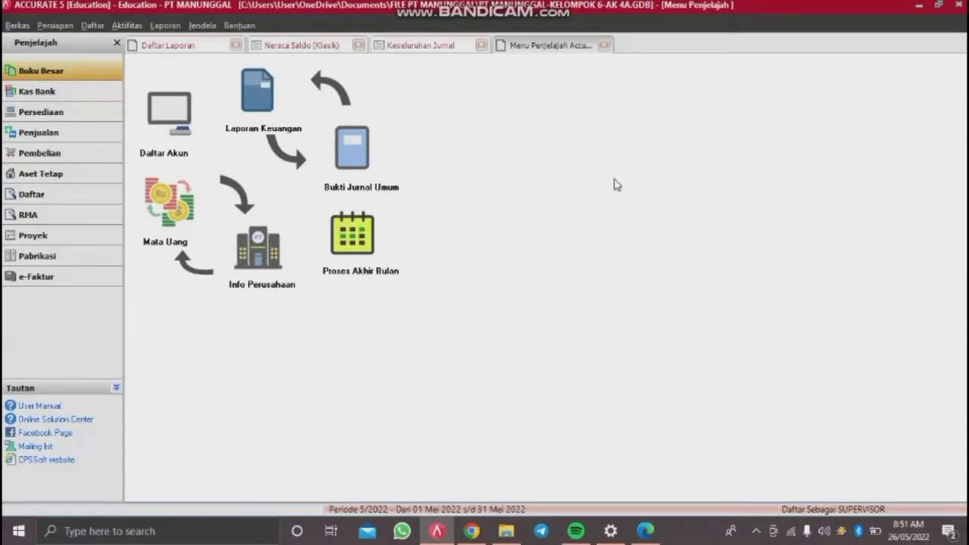
# Step: Open a new Other Payment form, voucher BKK12-8
pyautogui.click(126, 25)
pyautogui.moveTo(172, 57)
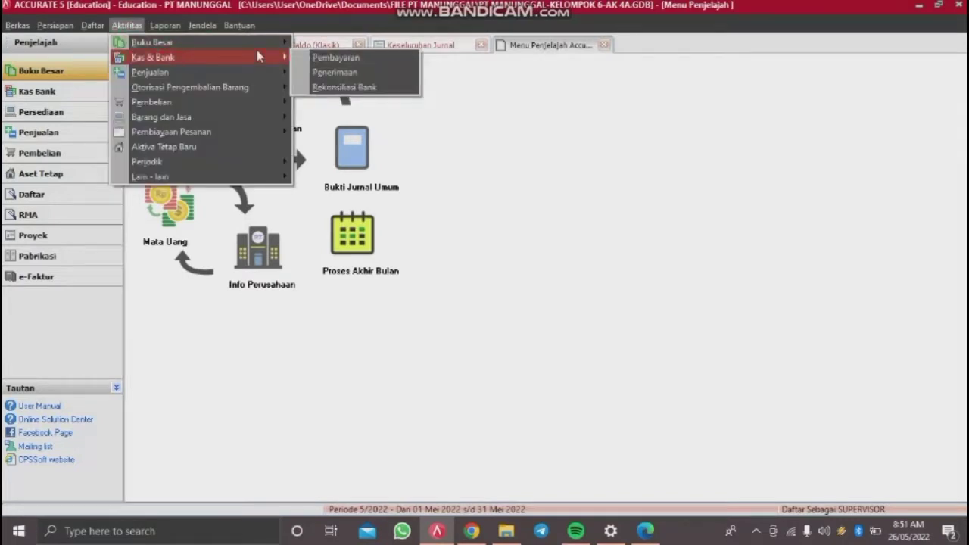
pyautogui.click(341, 58)
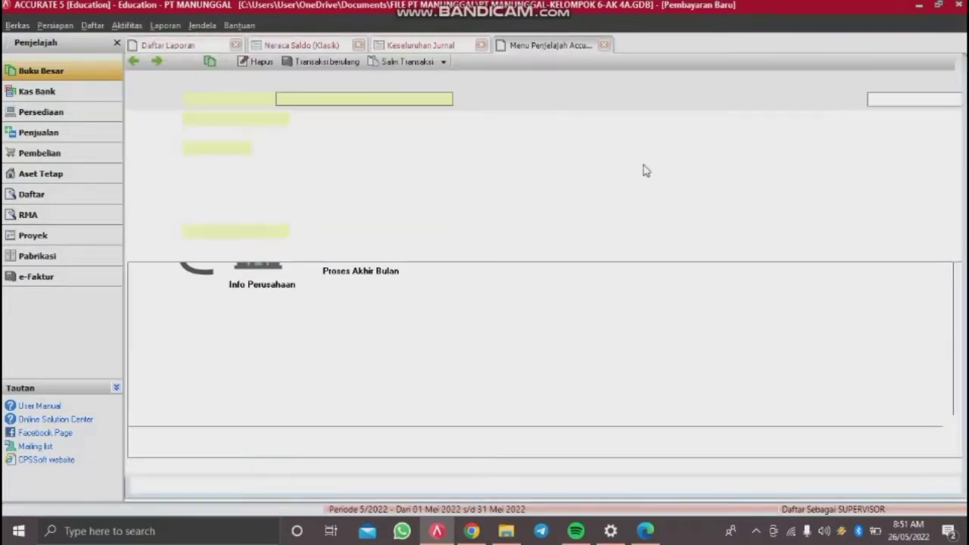
# Step: Pay from Cash In Bank with cheque C12-9, dated 30/12/2014
pyautogui.click(445, 99)
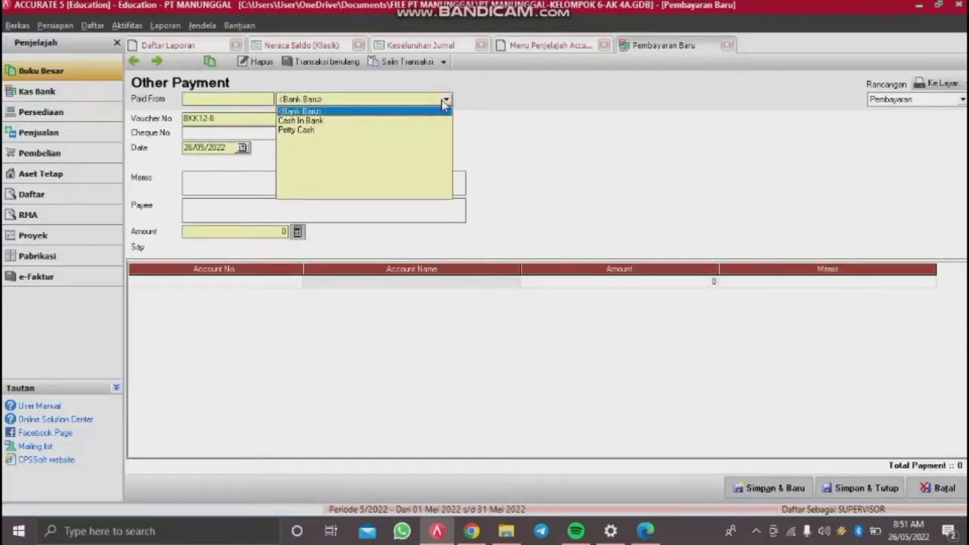
pyautogui.click(309, 122)
pyautogui.click(218, 146)
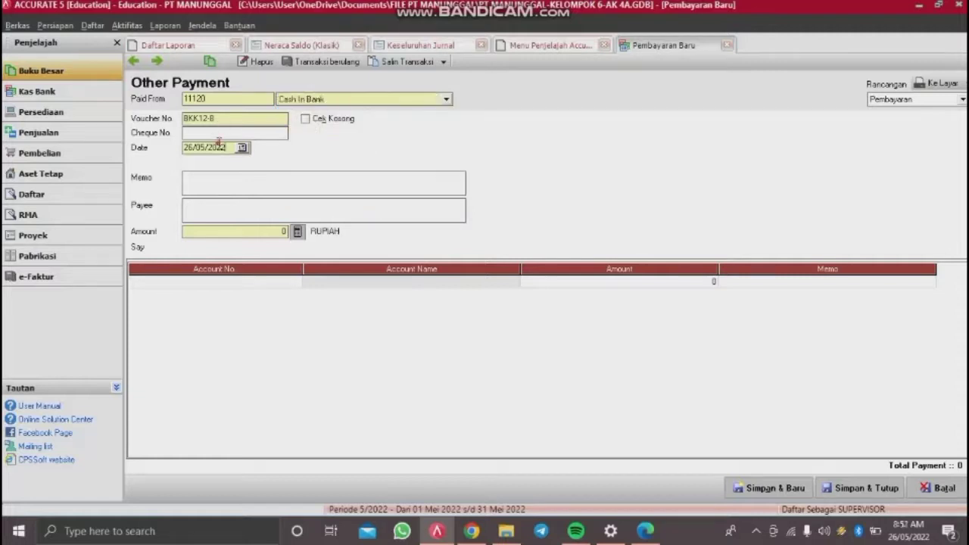
pyautogui.click(222, 132)
pyautogui.write('c')
pyautogui.press('Tab')
pyautogui.write('30/12/201')
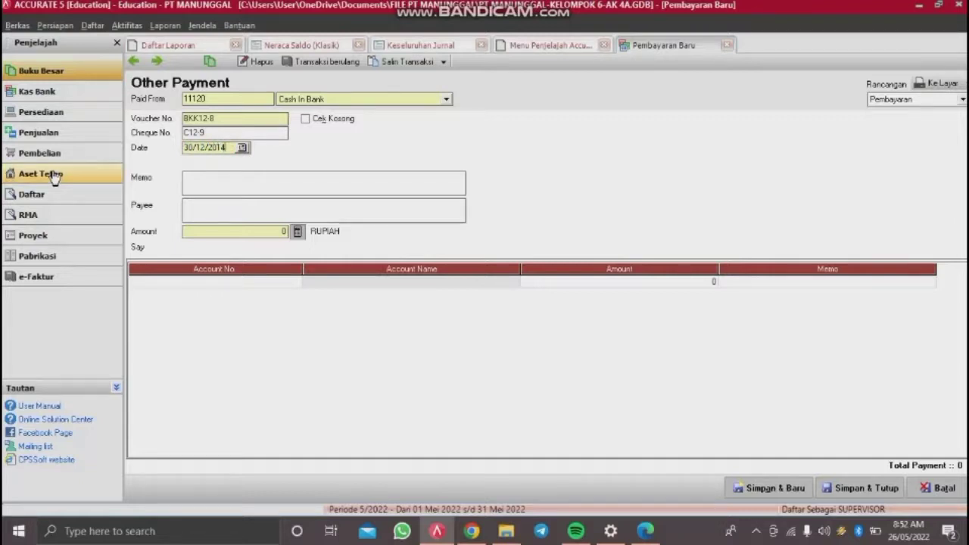
# Step: Enter the memo 'Pelunasan utang kartu kredit' and charge the line to 21110 Credit Card
pyautogui.click(230, 190)
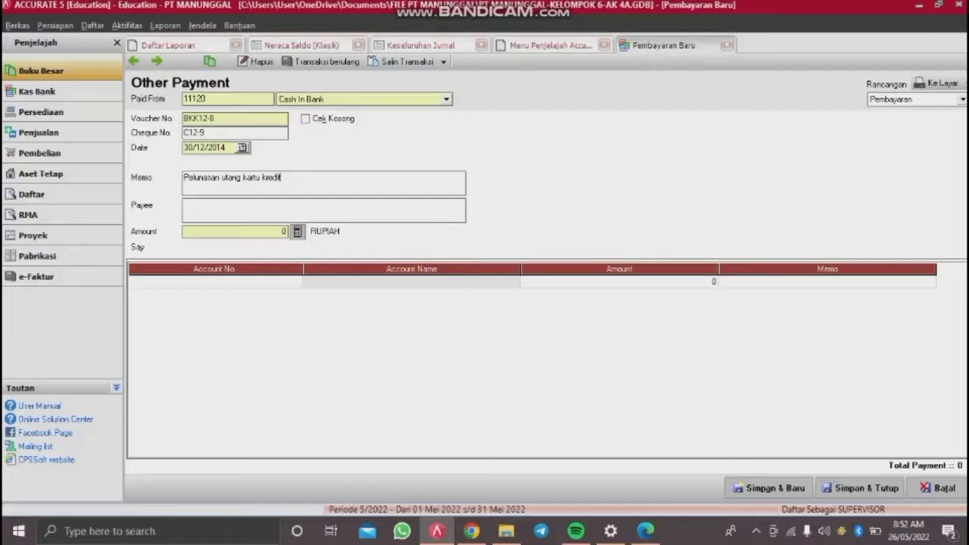
pyautogui.doubleClick(279, 286)
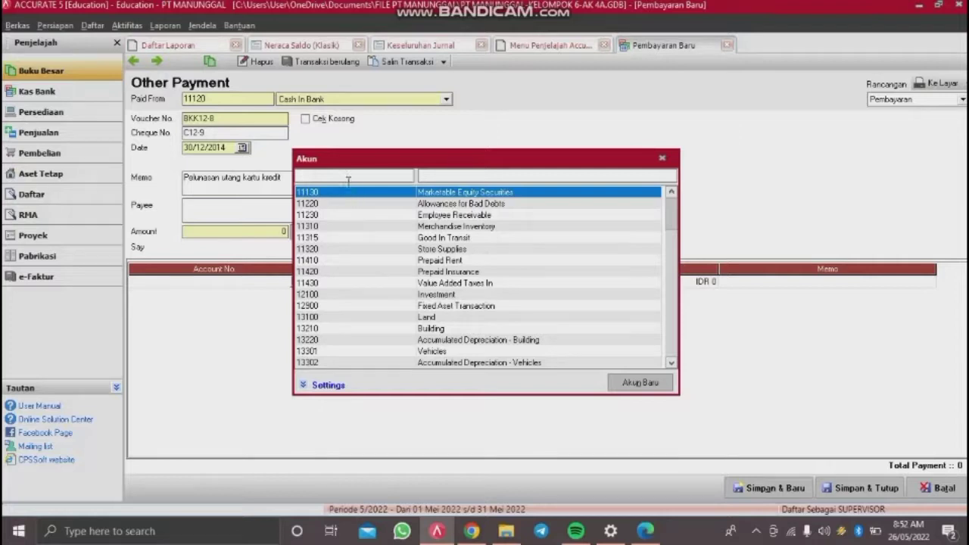
pyautogui.write('2111')
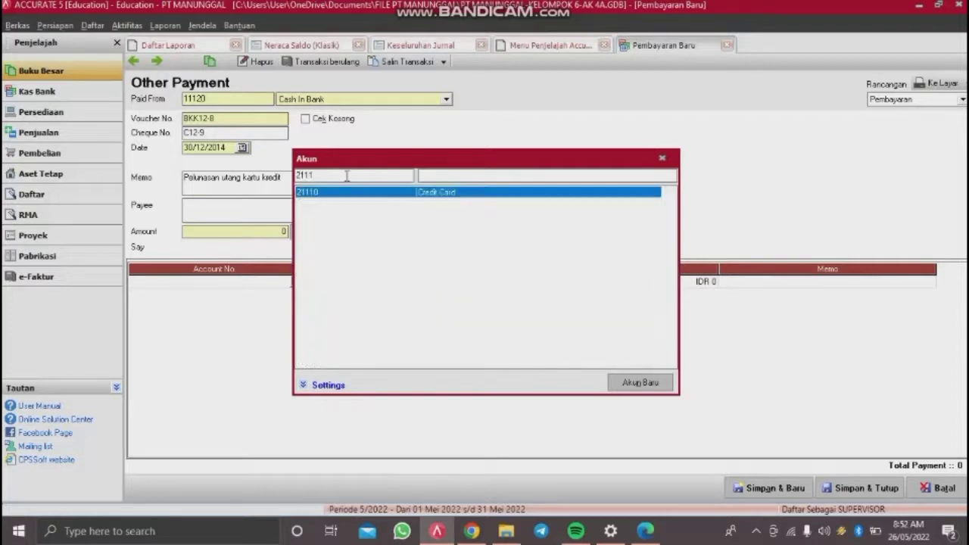
pyautogui.doubleClick(368, 190)
# Step: Set the line amount to 4,200,000, match the payment amount, and save the voucher
pyautogui.click(518, 285)
pyautogui.press('Tab')
pyautogui.click(522, 287)
pyautogui.write('4,200,0')
pyautogui.write('00000')
pyautogui.press('Return')
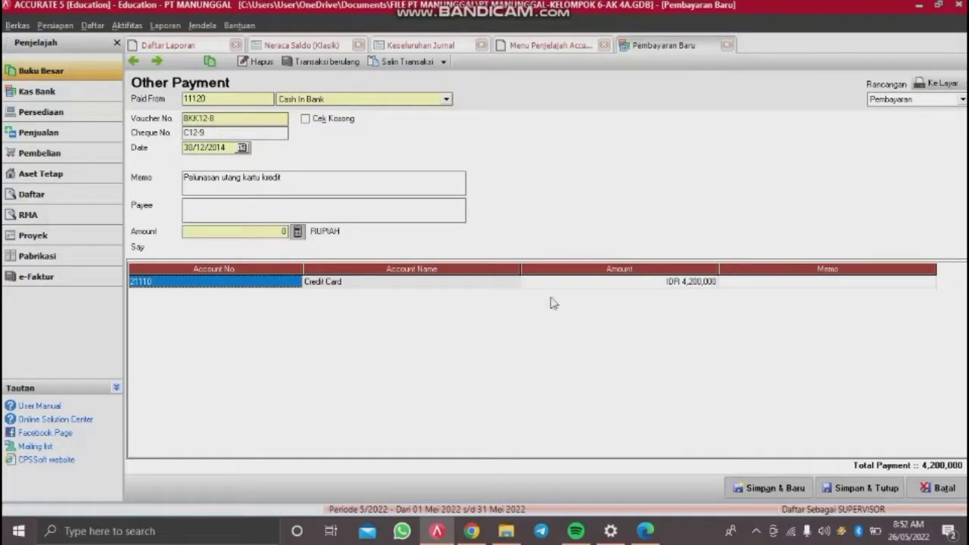
pyautogui.click(297, 231)
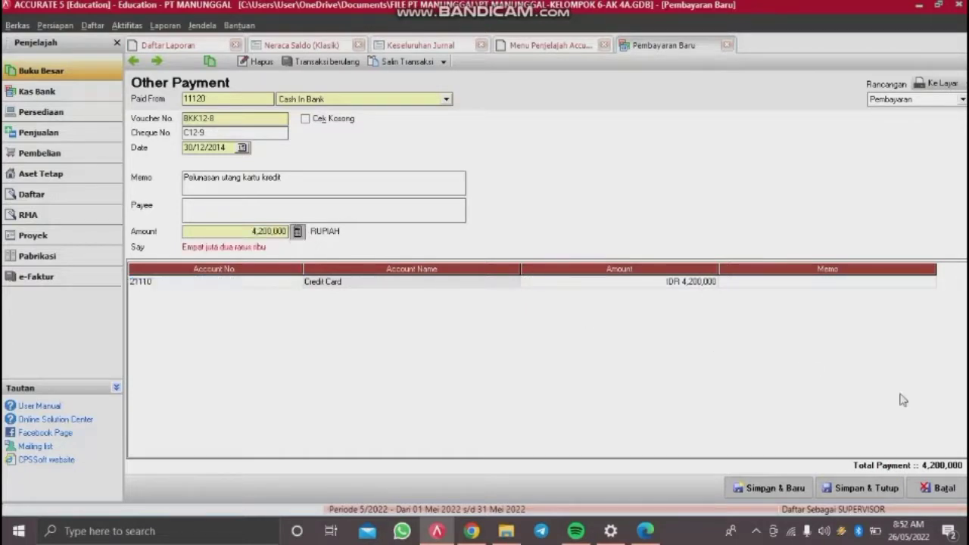
pyautogui.click(873, 490)
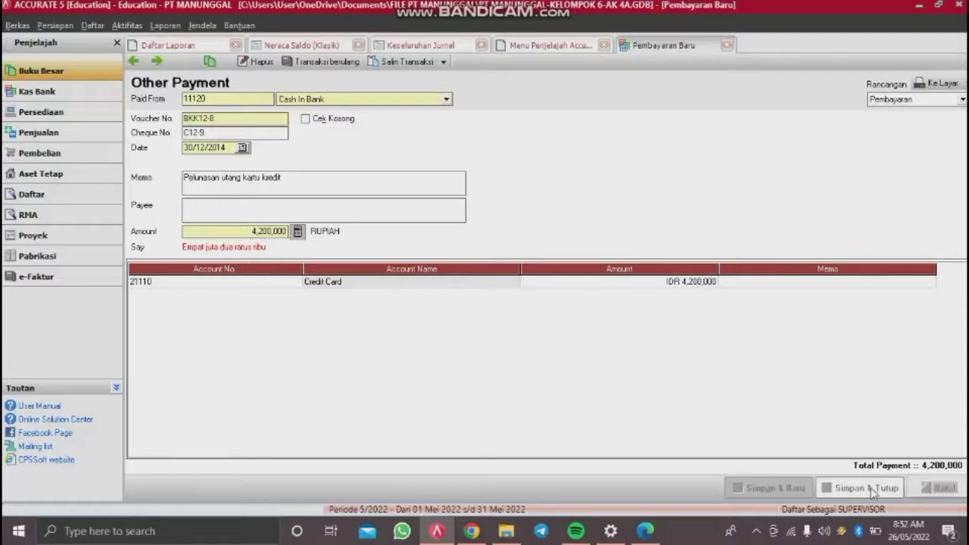
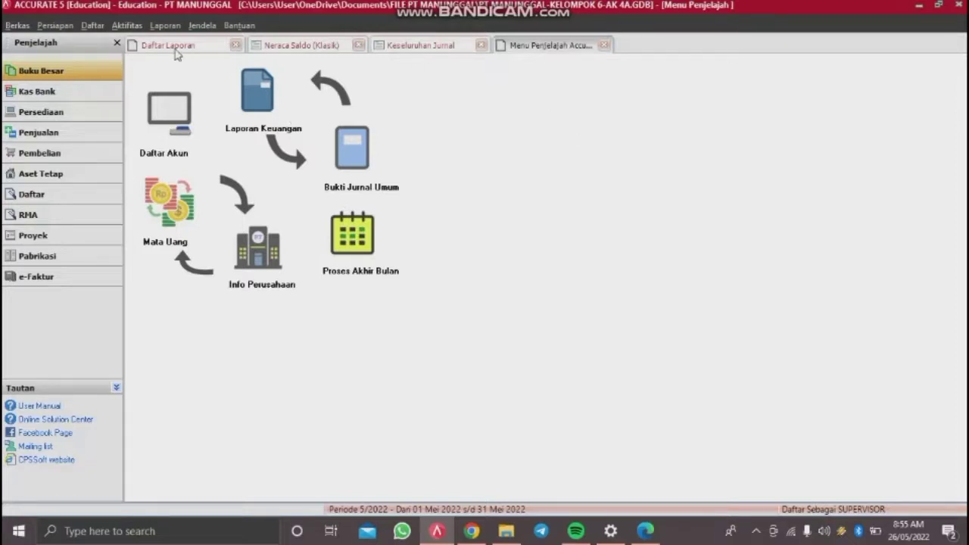
# Step: Start a new general journal voucher from the general ledger activities
pyautogui.click(129, 27)
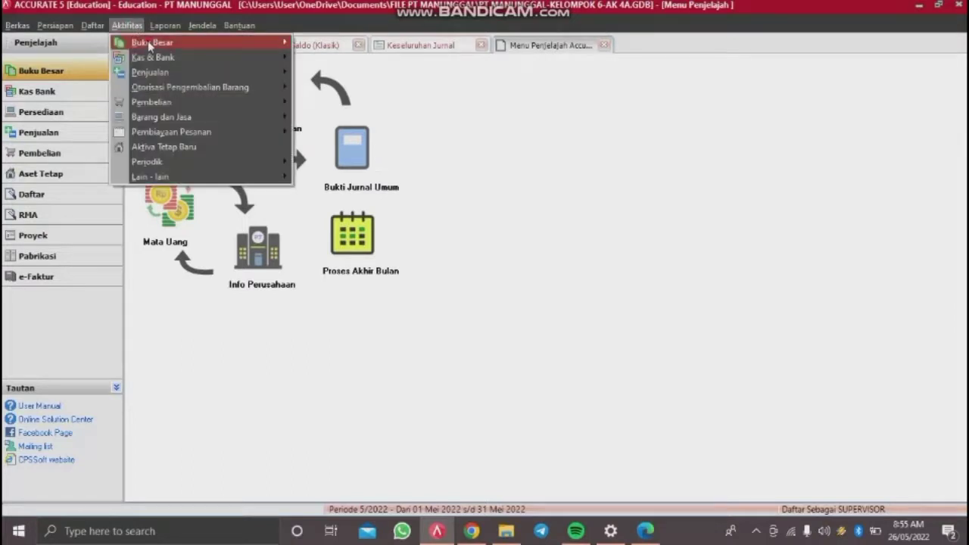
pyautogui.moveTo(248, 31)
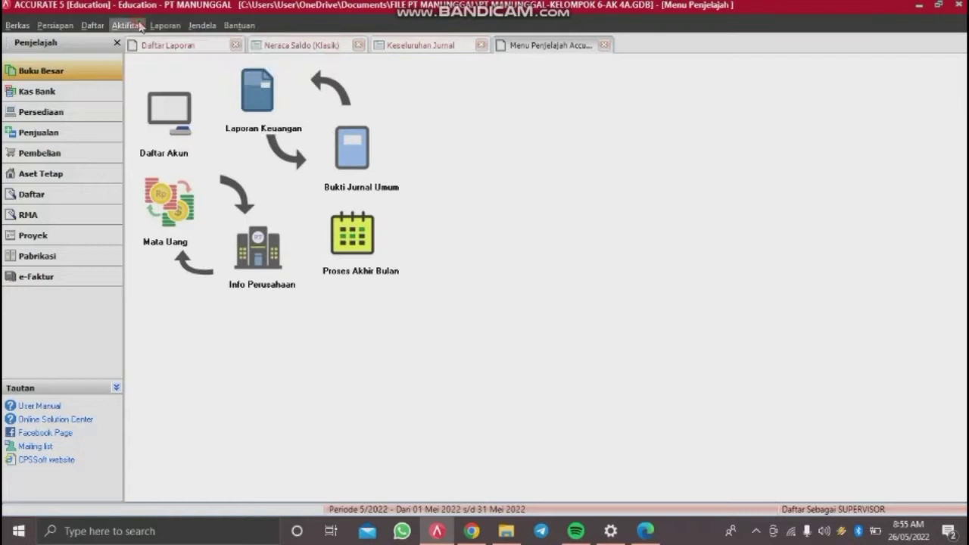
pyautogui.moveTo(165, 25)
pyautogui.click(126, 25)
pyautogui.moveTo(144, 48)
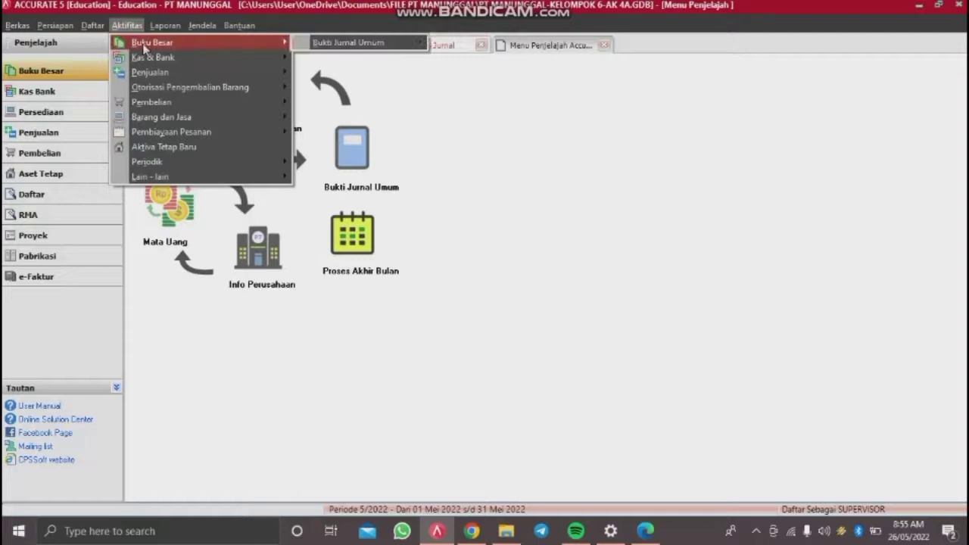
pyautogui.click(321, 43)
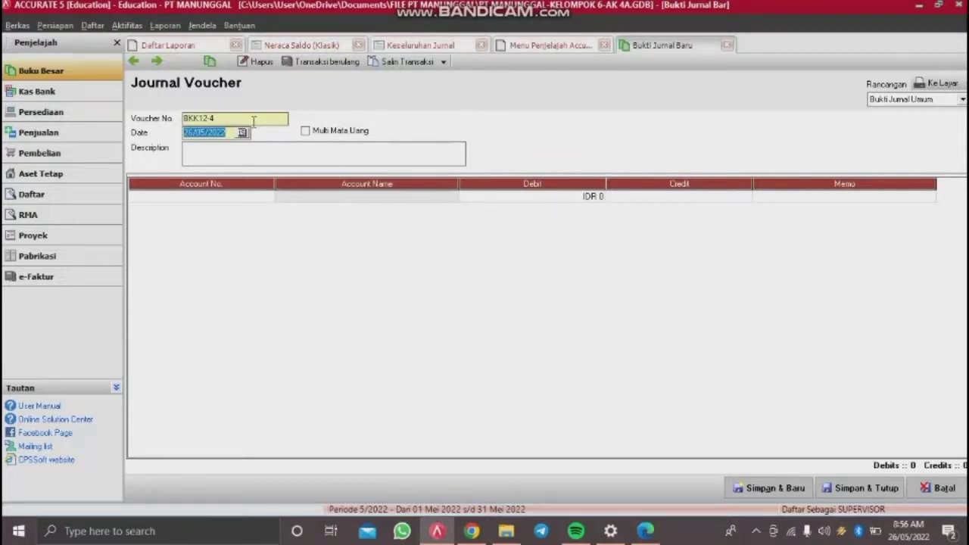
# Step: Set voucher BM 12-02, date 31/12/2014 and description PENYESUAIAN PERLENGKAPAN
pyautogui.moveTo(255, 121); pyautogui.dragTo(7, 134)
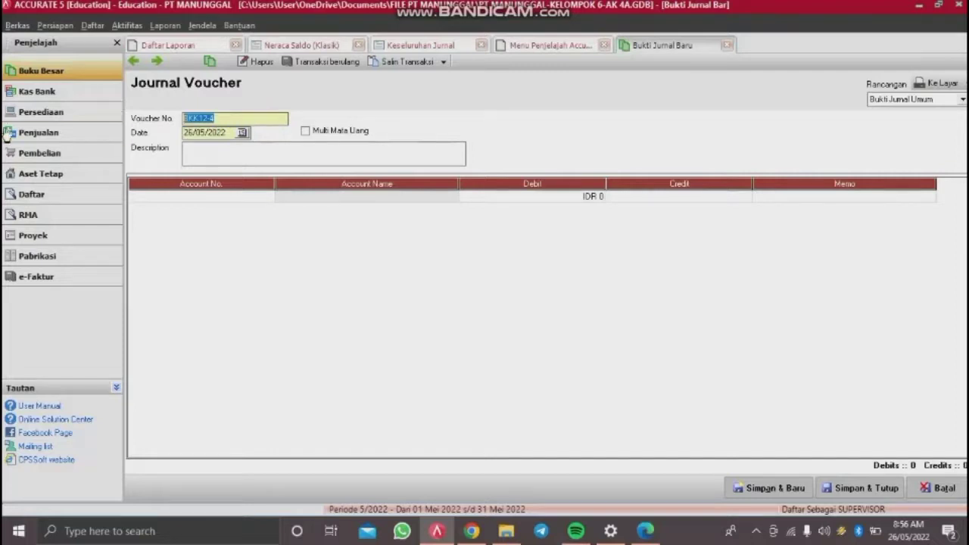
pyautogui.press('BackSpace')
pyautogui.write('bm 12-02')
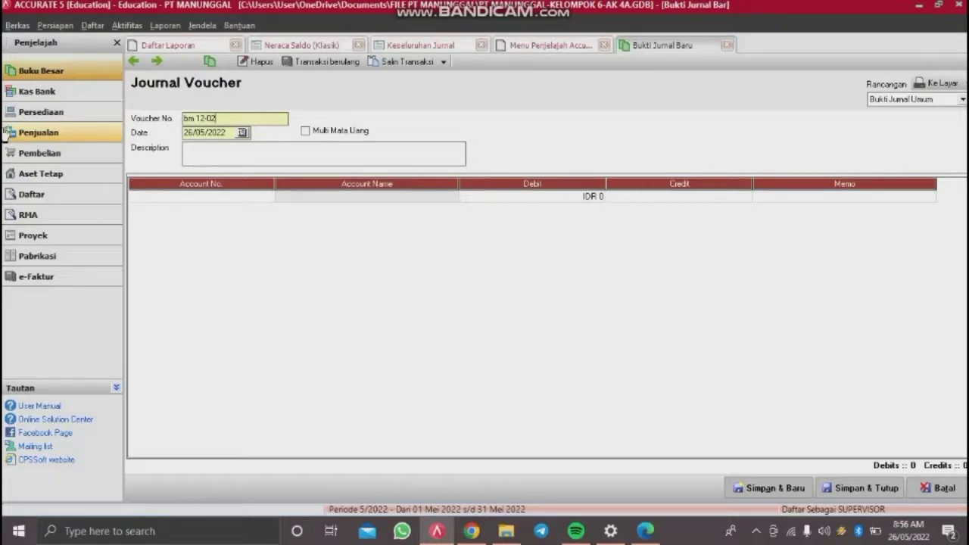
pyautogui.press('BackSpace')
pyautogui.press('BackSpace')
pyautogui.press('BackSpace')
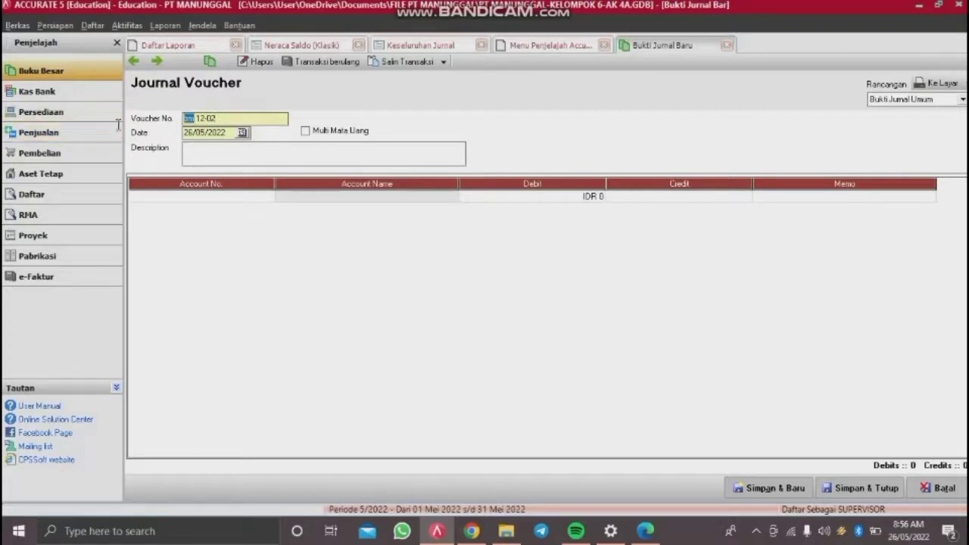
pyautogui.write('BM')
pyautogui.press('Tab')
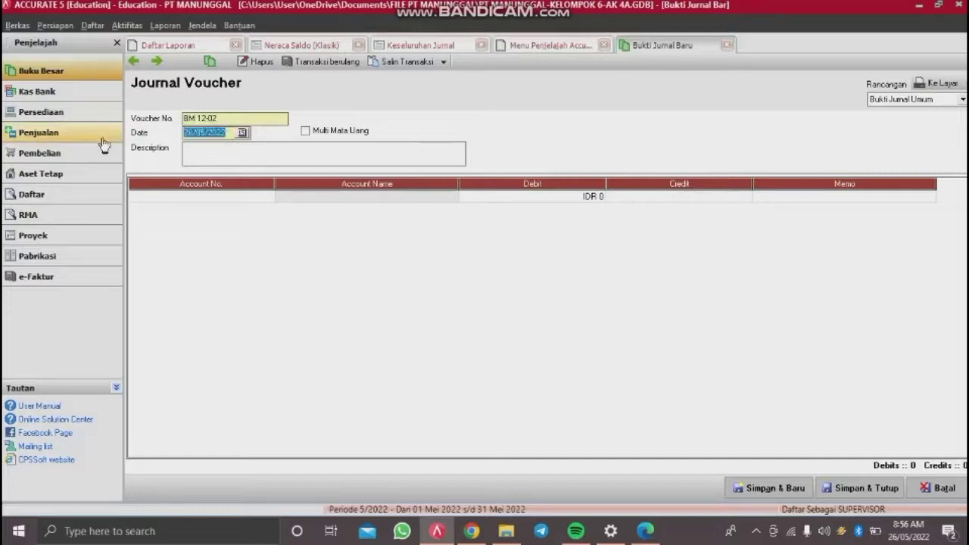
pyautogui.write('31/12/2014')
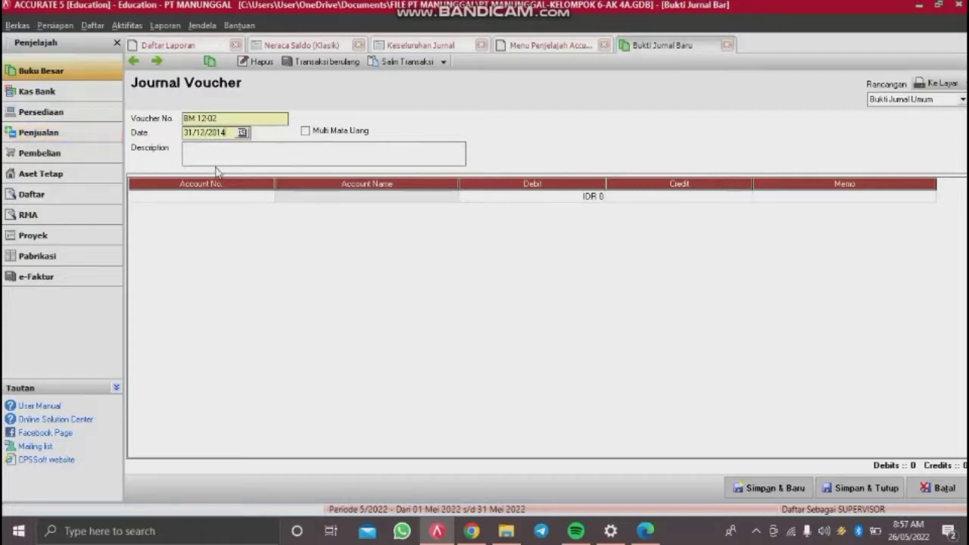
pyautogui.click(244, 153)
pyautogui.write('PENYESUAIAN PERLENGA')
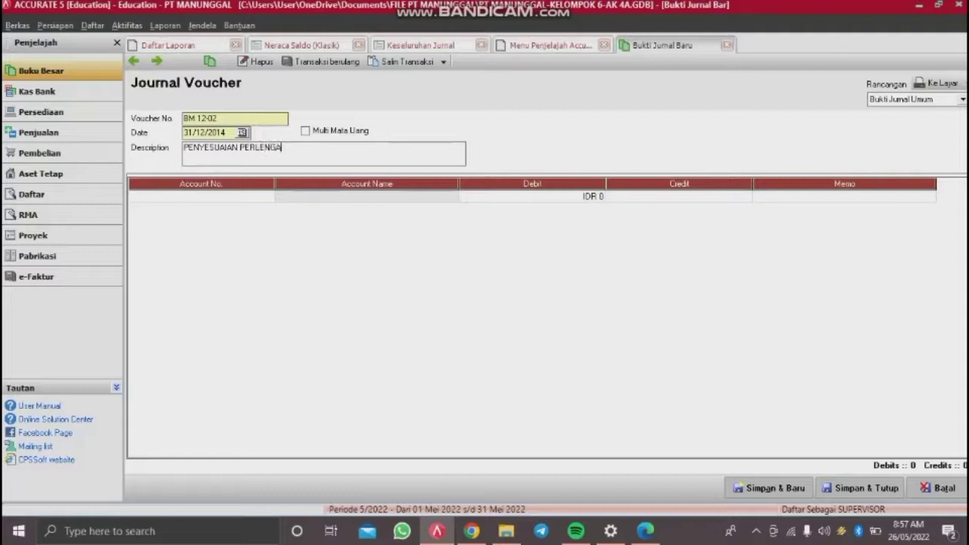
pyautogui.press('BackSpace')
pyautogui.write('KAPAN')
# Step: Debit 62200 Supplies Expense for 4,600,000 on the first journal line
pyautogui.doubleClick(182, 197)
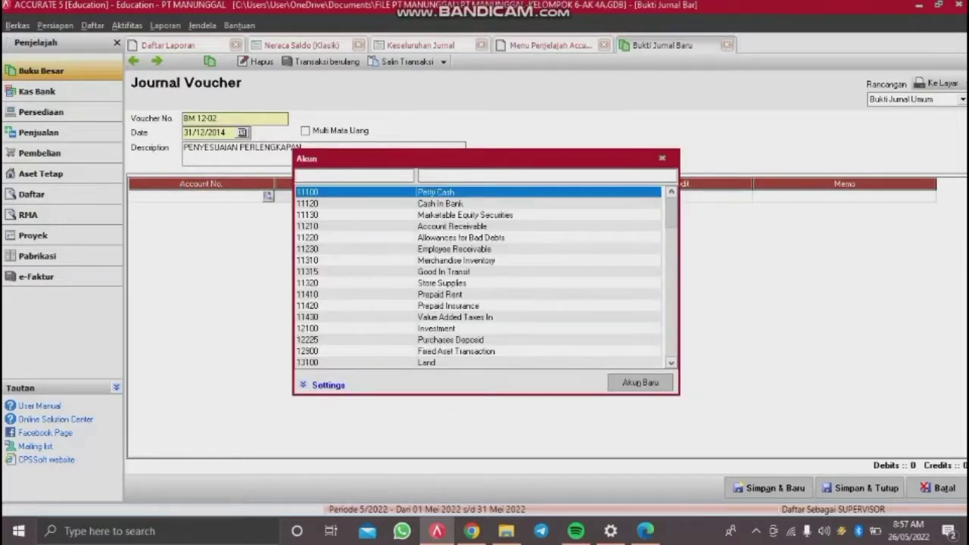
pyautogui.write('6220')
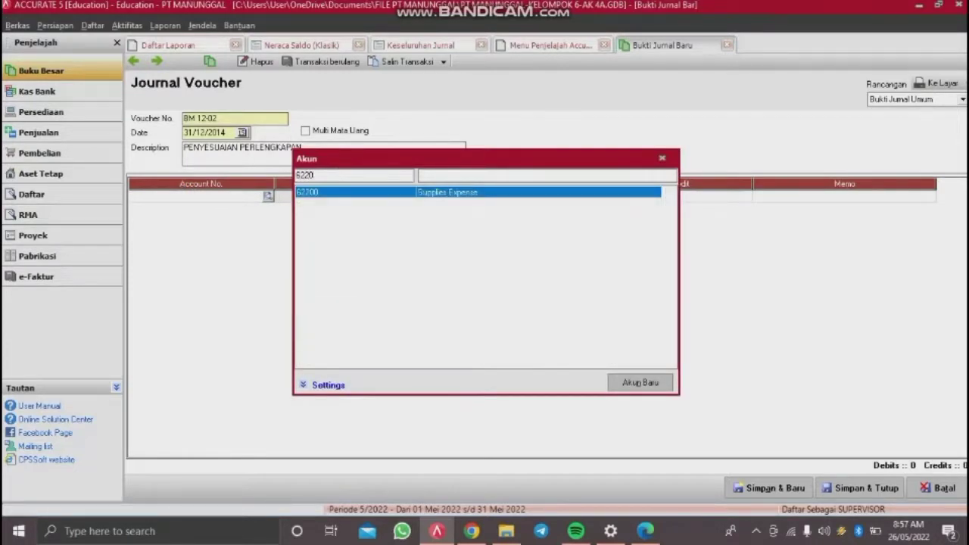
pyautogui.press('Return')
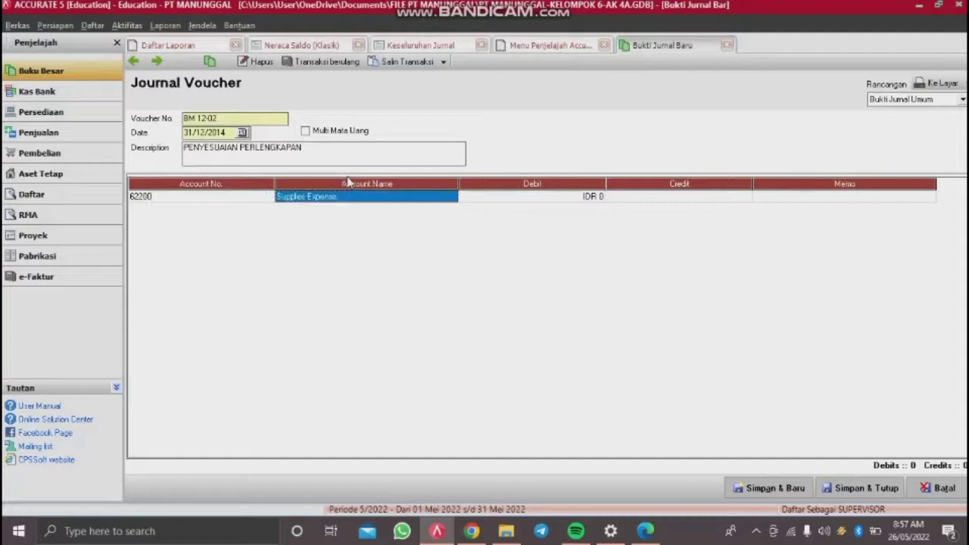
pyautogui.press('Tab')
pyautogui.write('4.600.000')
pyautogui.press('Tab')
pyautogui.press('Tab')
pyautogui.press('Tab')
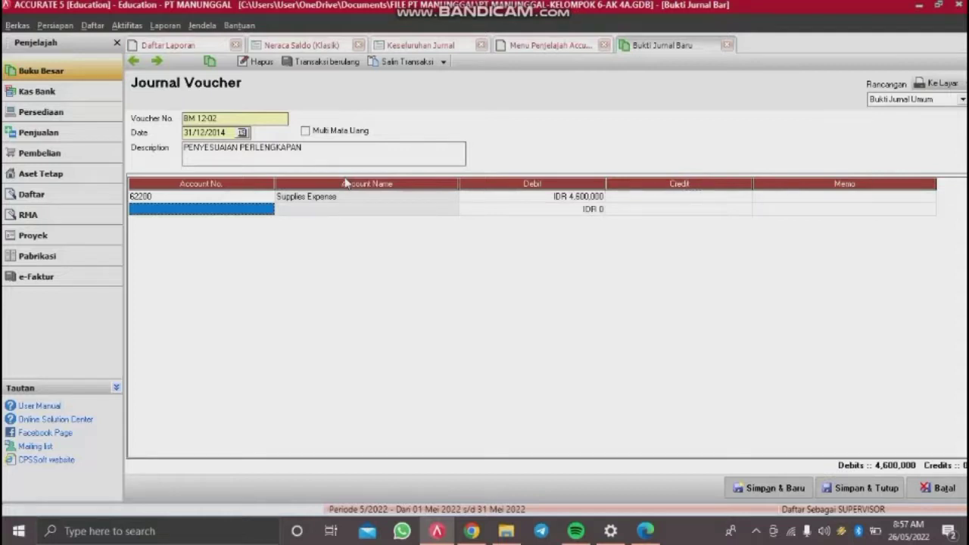
# Step: Credit 11320 Store Supplies to balance the entry, then save and close the voucher
pyautogui.click(267, 211)
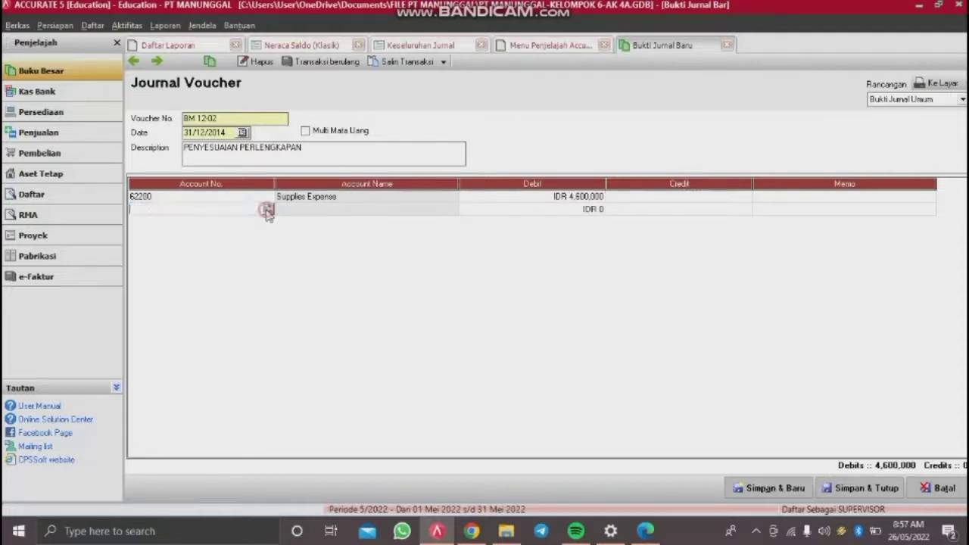
pyautogui.click(268, 210)
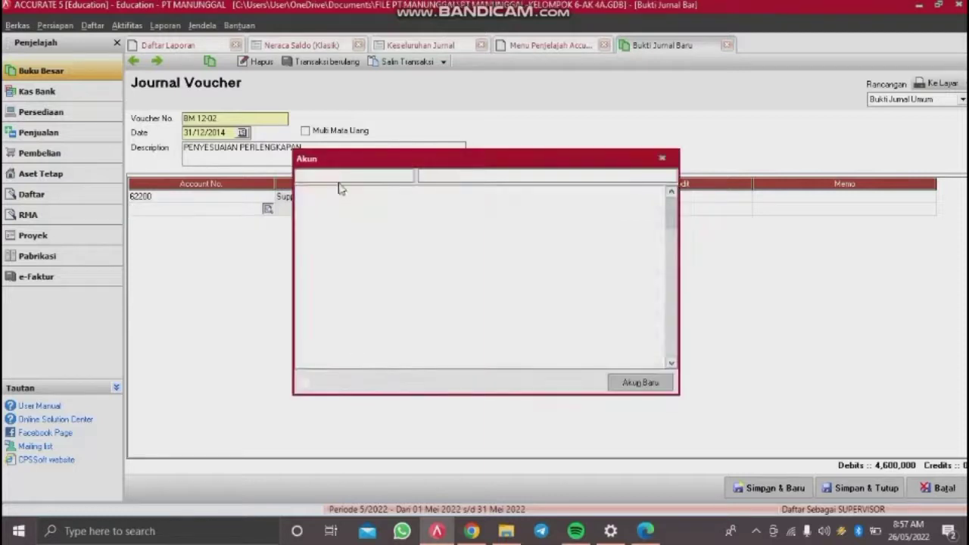
pyautogui.write('113')
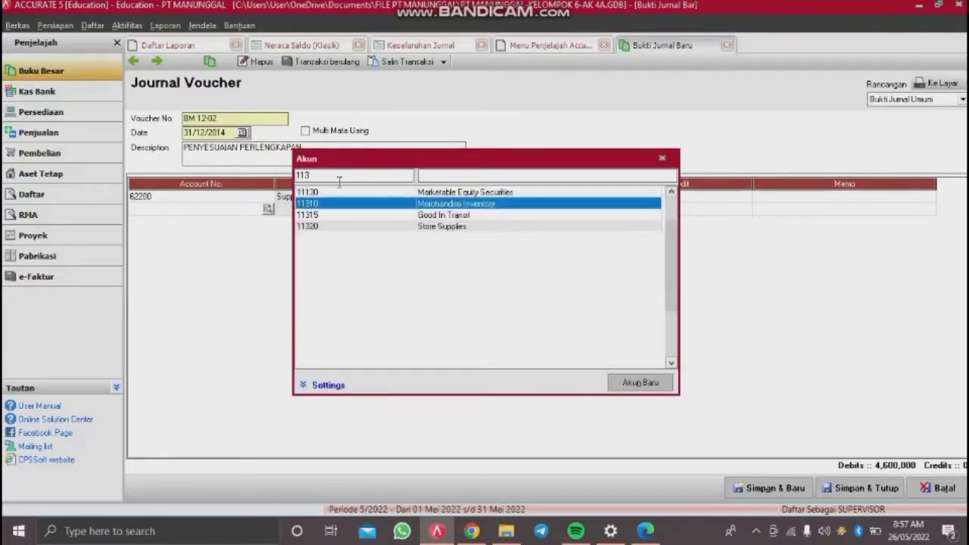
pyautogui.doubleClick(336, 226)
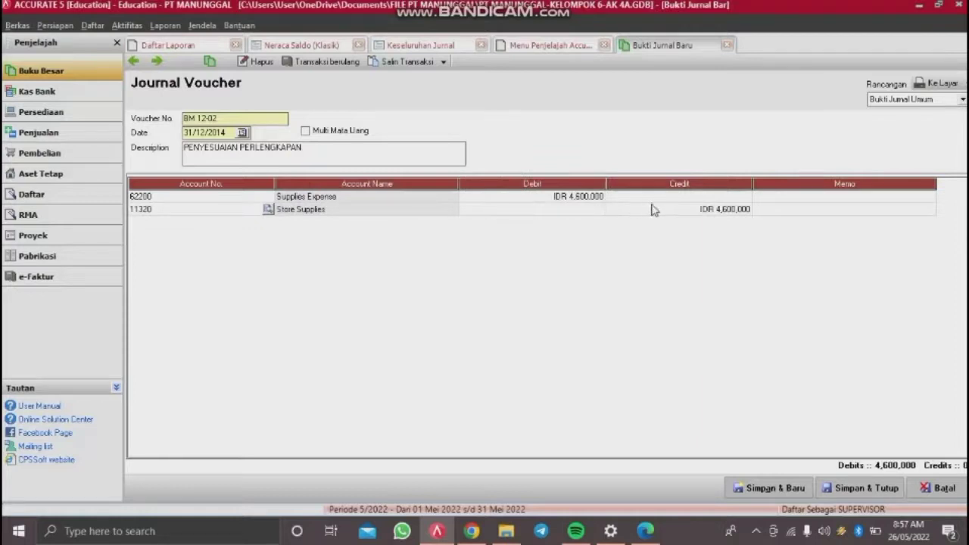
pyautogui.press('Tab')
pyautogui.press('Tab')
pyautogui.press('Tab')
pyautogui.press('Tab')
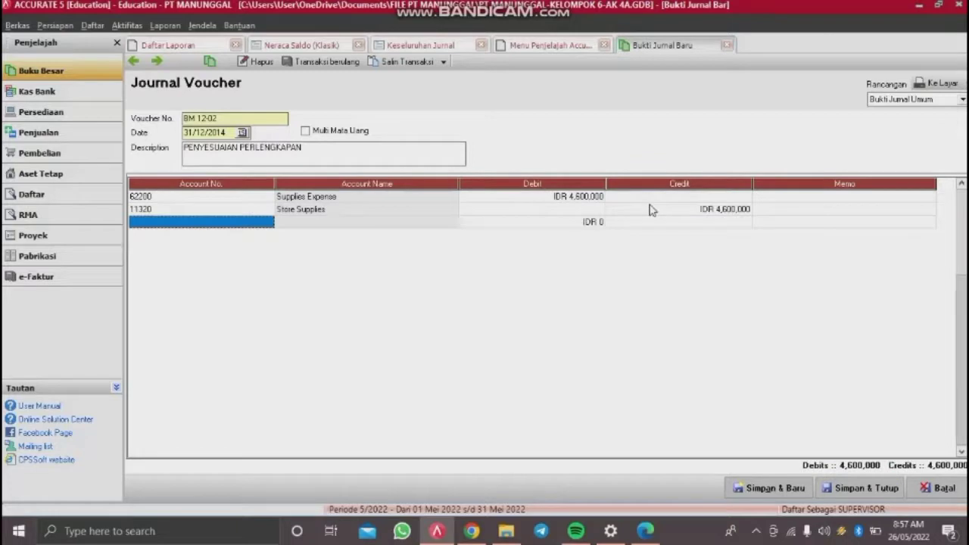
pyautogui.press('Up')
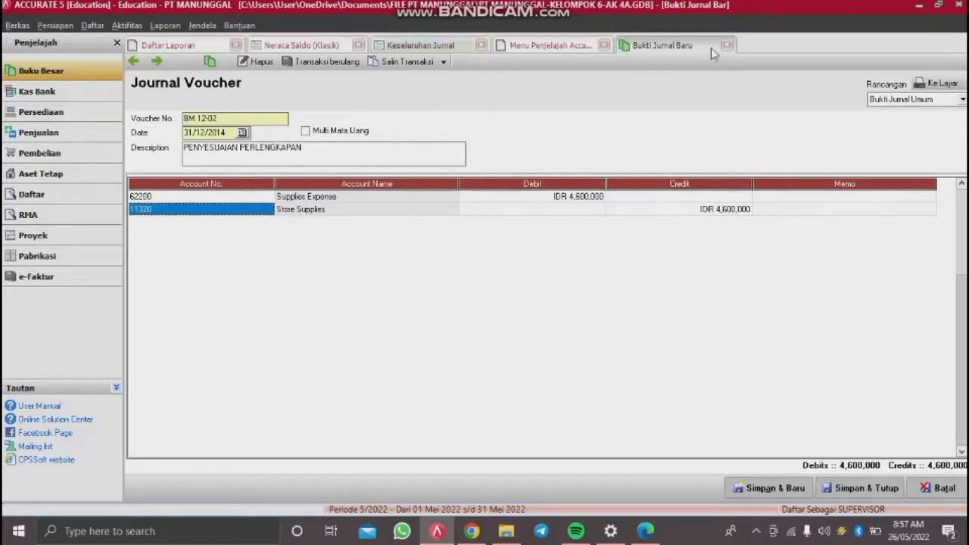
pyautogui.click(856, 492)
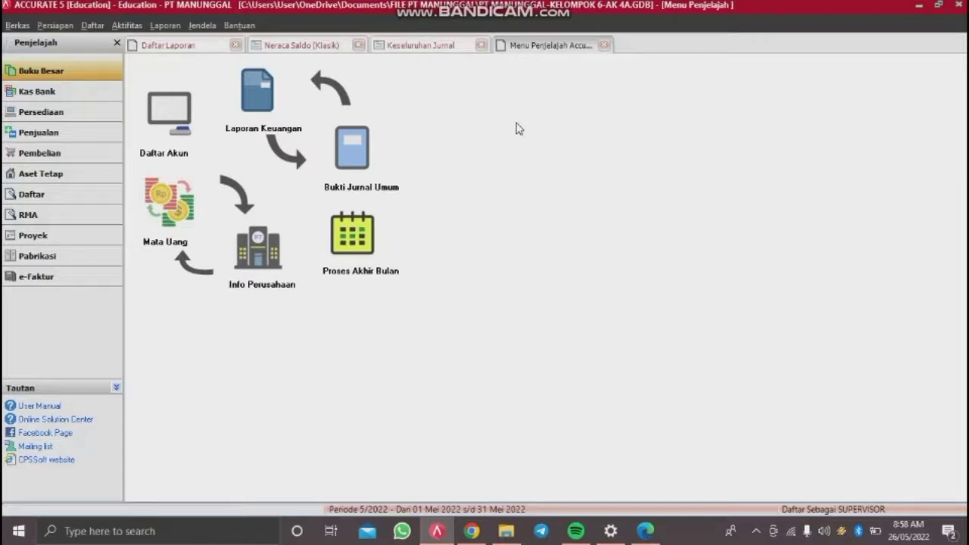
# Step: Open the bank reconciliation from the cash and bank activities
pyautogui.click(127, 26)
pyautogui.click(139, 27)
pyautogui.click(138, 28)
pyautogui.click(135, 28)
pyautogui.click(136, 29)
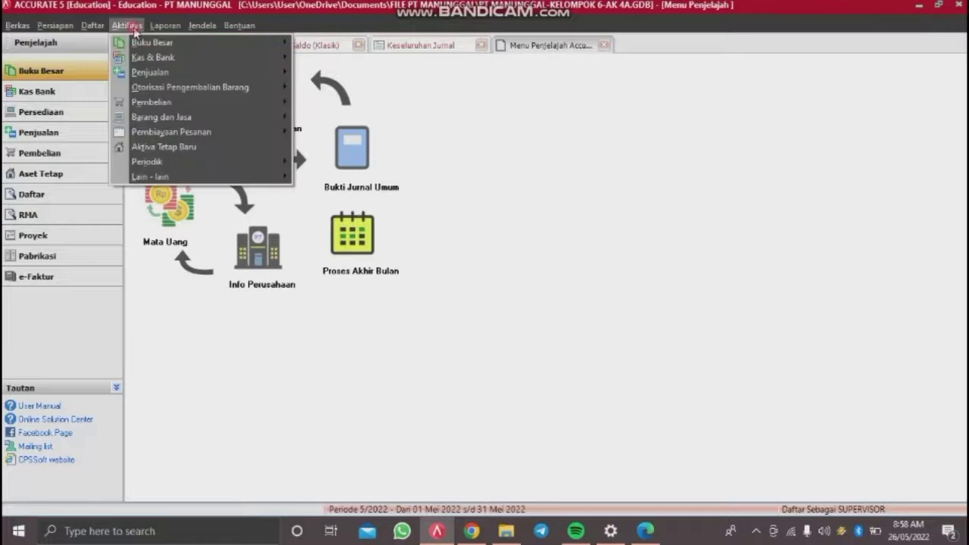
pyautogui.moveTo(147, 57)
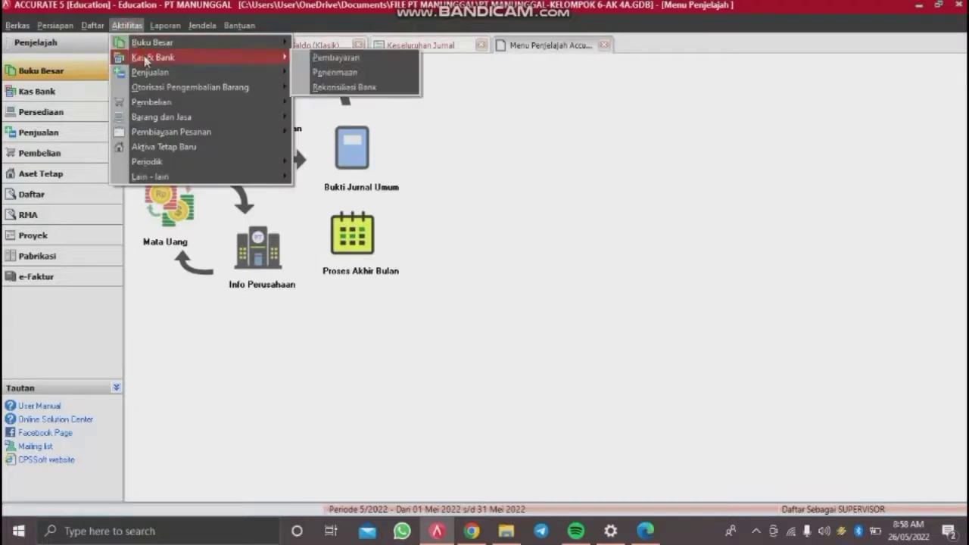
pyautogui.click(341, 86)
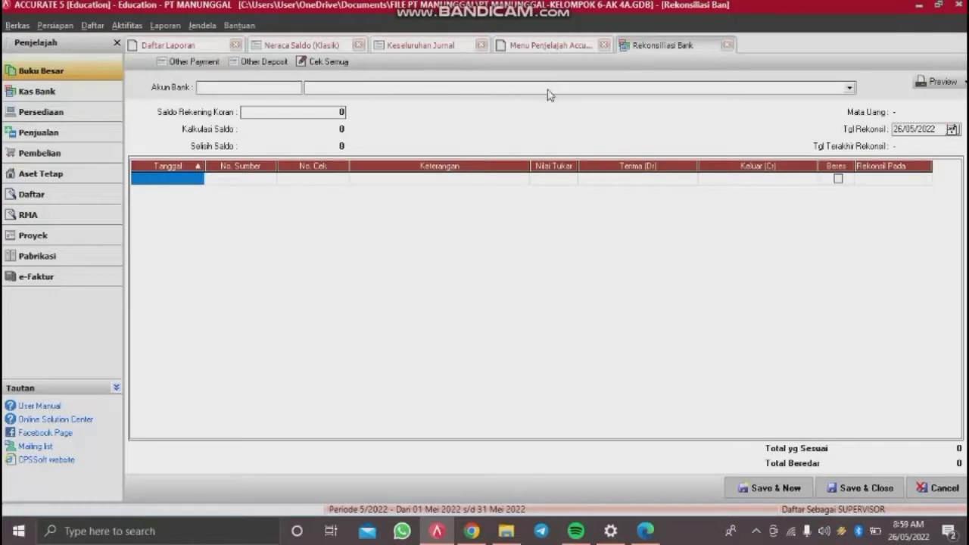
# Step: Reconcile 11120 Cash In Bank and clear the reconciliation date to enter 31/12/2014
pyautogui.click(548, 89)
pyautogui.click(374, 102)
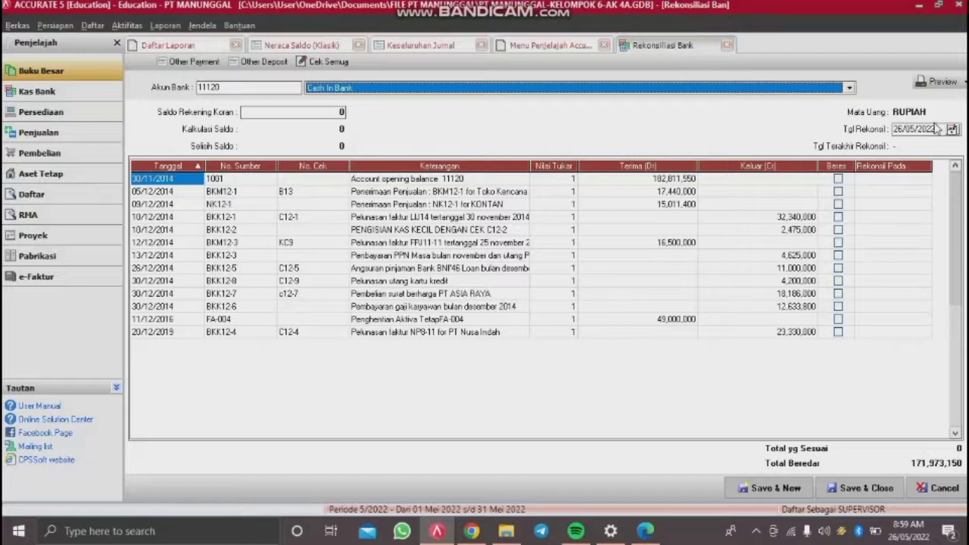
pyautogui.moveTo(942, 131); pyautogui.dragTo(761, 160)
pyautogui.press('BackSpace')
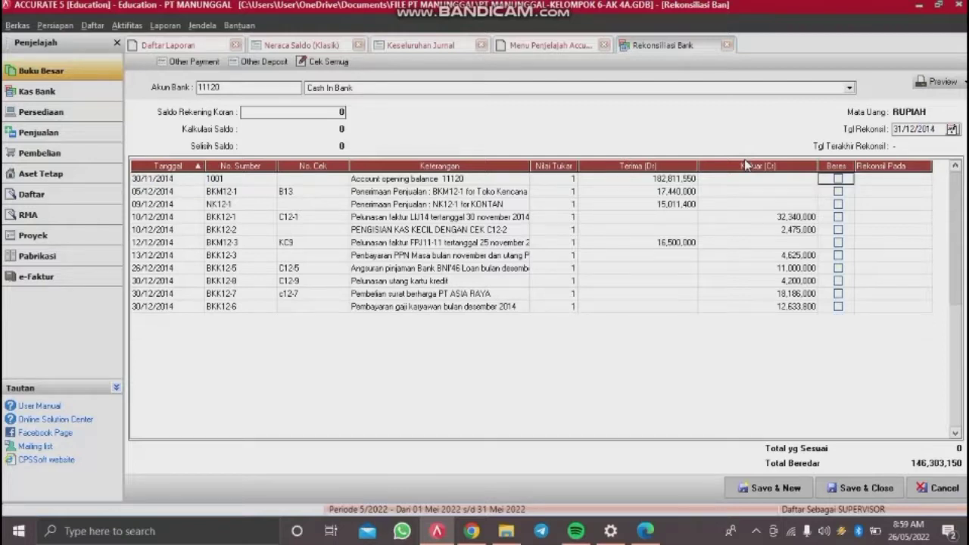
# Step: Mark all eleven Cash In Bank transactions cleared, from opening balance to BKK12-6 payroll, then start an Other Deposit
pyautogui.click(838, 179)
pyautogui.click(839, 192)
pyautogui.click(839, 205)
pyautogui.click(839, 217)
pyautogui.click(839, 229)
pyautogui.click(839, 242)
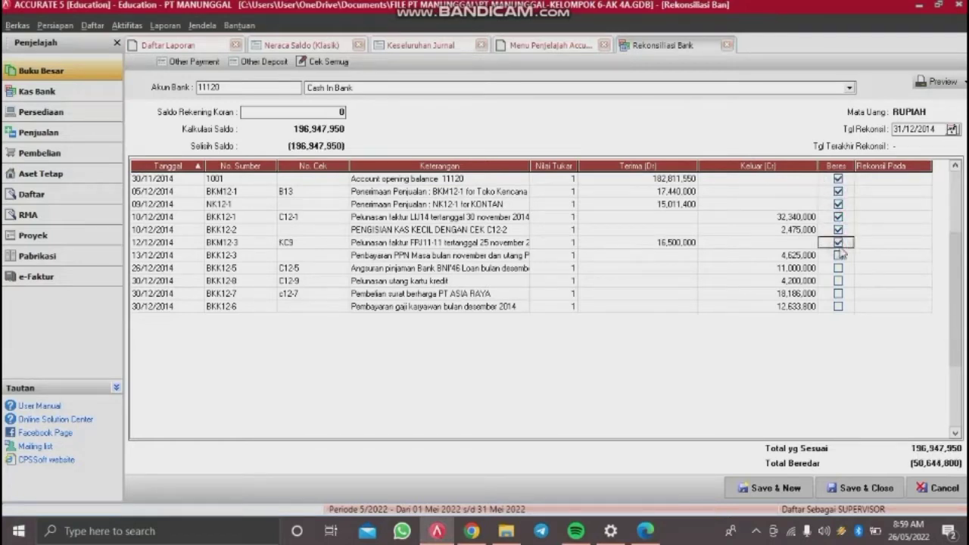
pyautogui.click(838, 256)
pyautogui.click(839, 268)
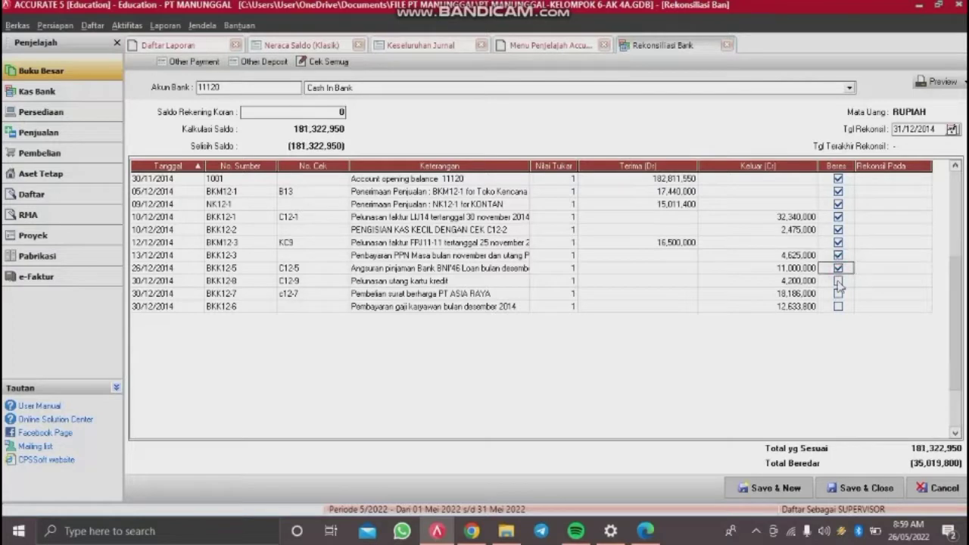
pyautogui.click(838, 281)
pyautogui.click(839, 293)
pyautogui.click(838, 306)
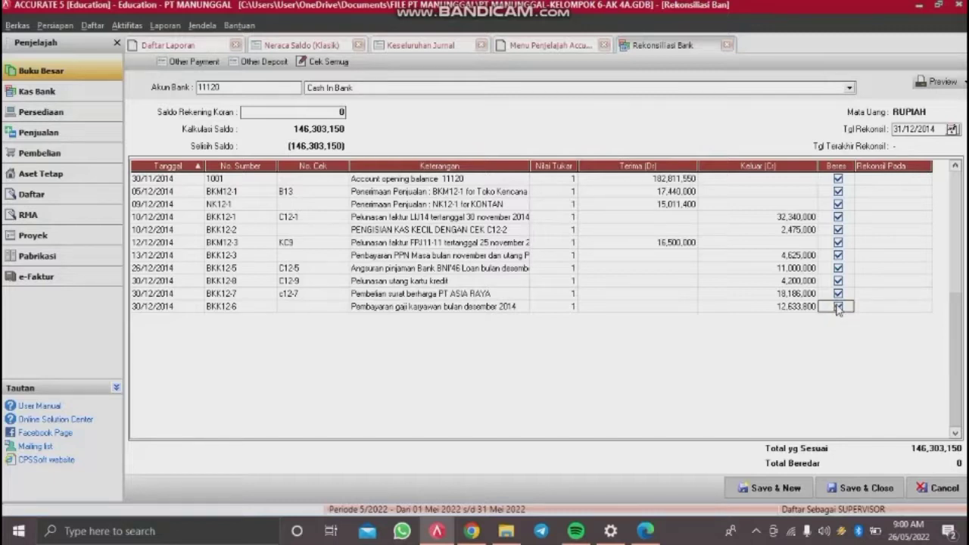
pyautogui.click(295, 113)
pyautogui.click(283, 64)
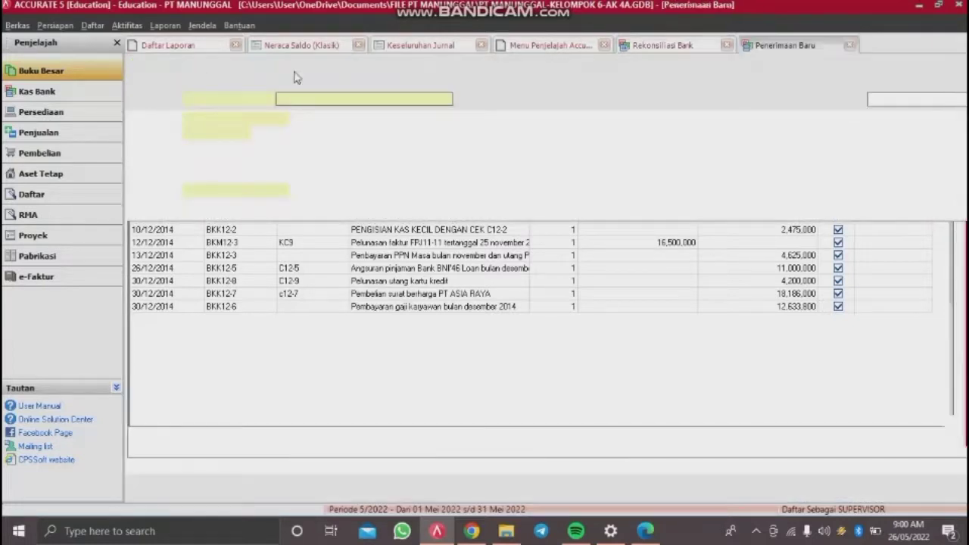
# Step: Deposit to Cash In Bank as BM12-03, dated 31/12/2019, memo PENYESUAIAN PENDAPATAN BUNGA
pyautogui.click(447, 99)
pyautogui.click(321, 121)
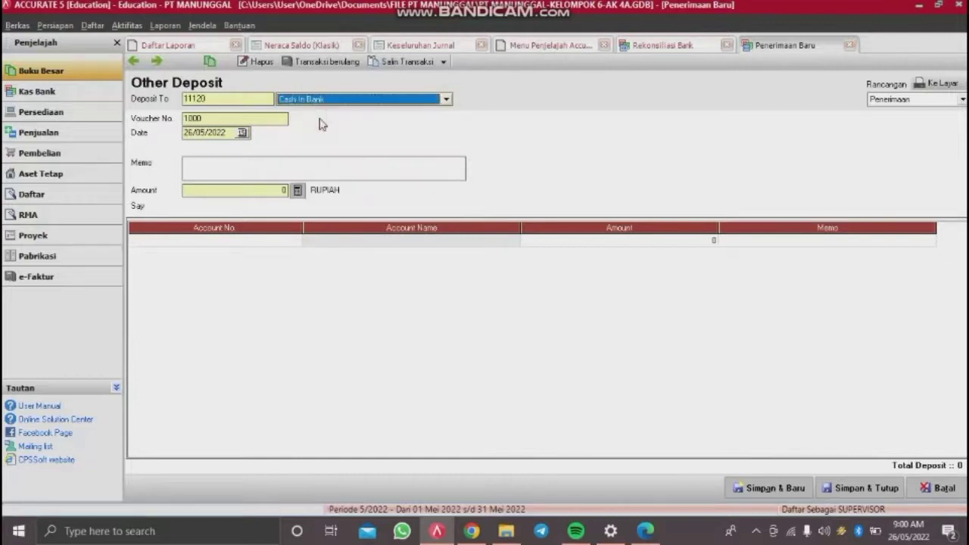
pyautogui.click(267, 119)
pyautogui.press('BackSpace')
pyautogui.press('BackSpace')
pyautogui.press('BackSpace')
pyautogui.press('BackSpace')
pyautogui.write('8')
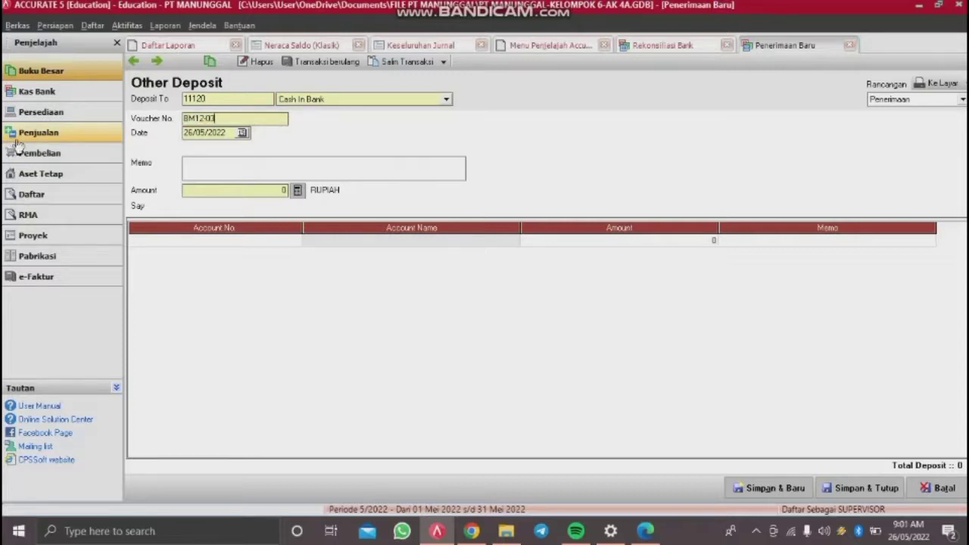
pyautogui.click(228, 138)
pyautogui.write('311')
pyautogui.write('PENYESUAIAN PENDAPATAN')
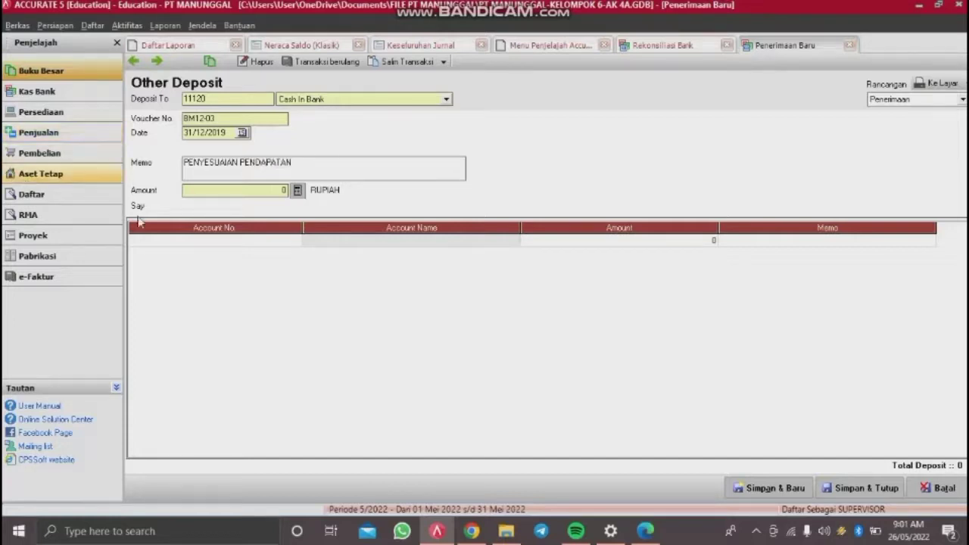
# Step: Credit 81100 Interest Income 6,500,000, fill the deposit amount, and save the deposit
pyautogui.click(182, 239)
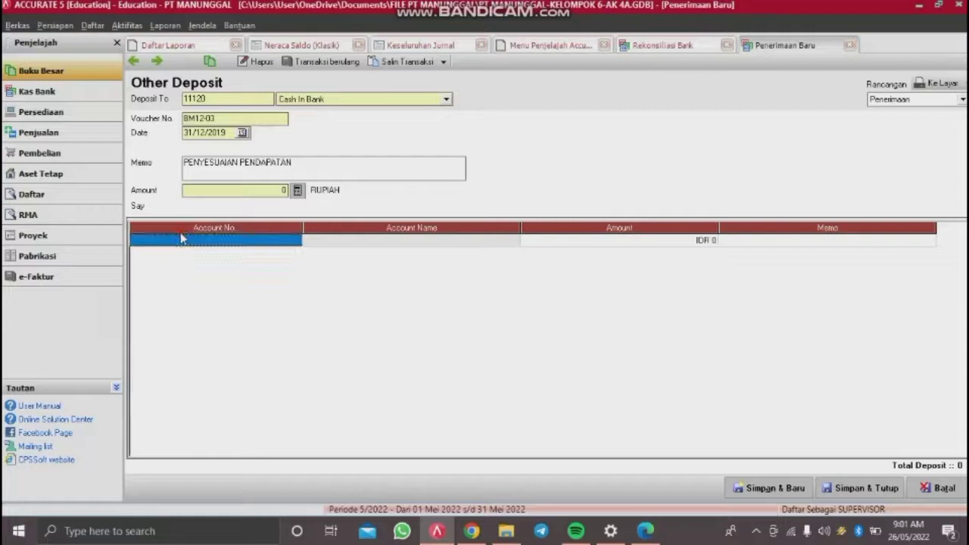
pyautogui.click(277, 243)
pyautogui.click(296, 240)
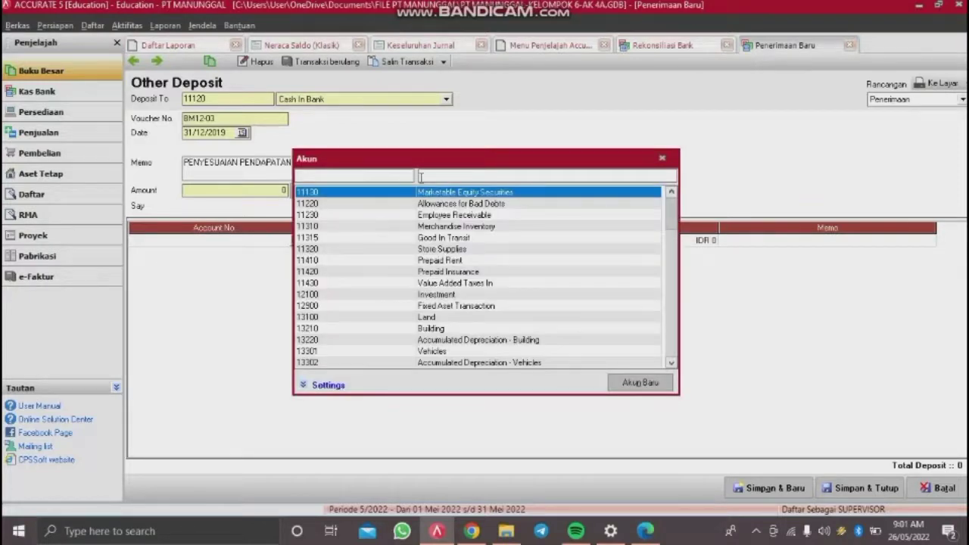
pyautogui.write('INTER')
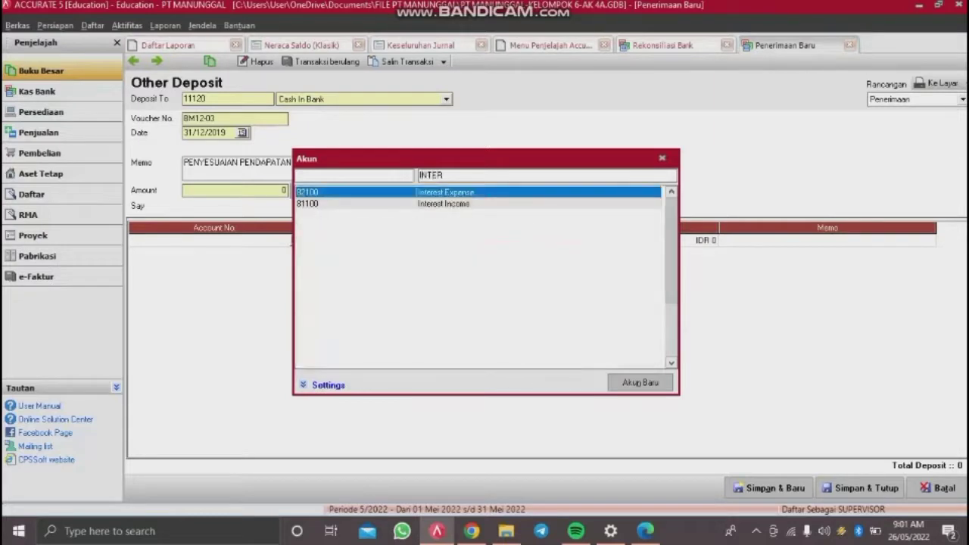
pyautogui.doubleClick(436, 204)
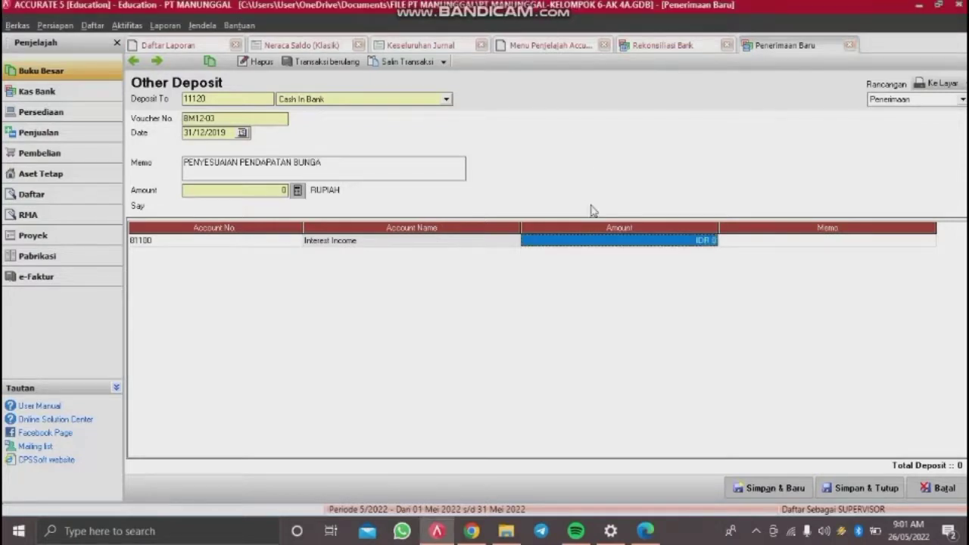
pyautogui.write('6500000')
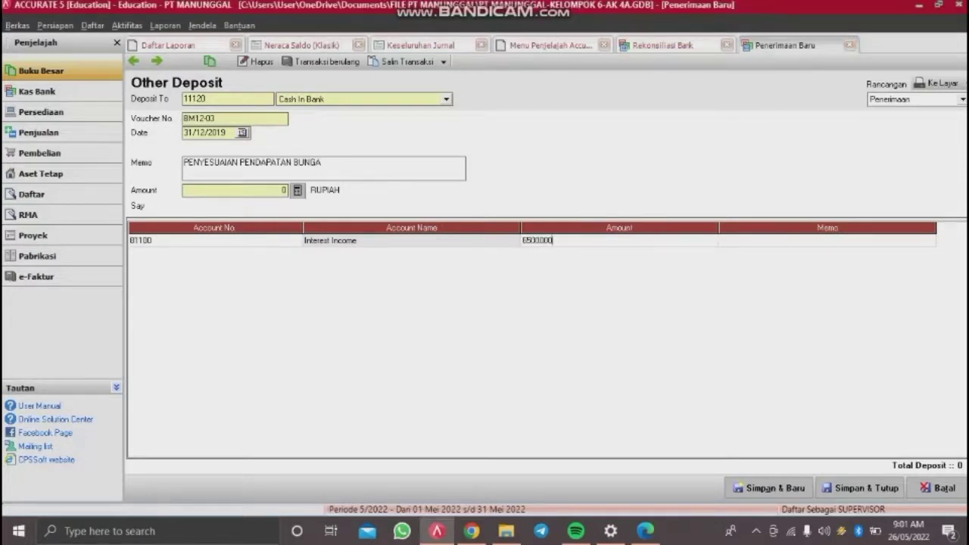
pyautogui.press('Return')
pyautogui.press('Return')
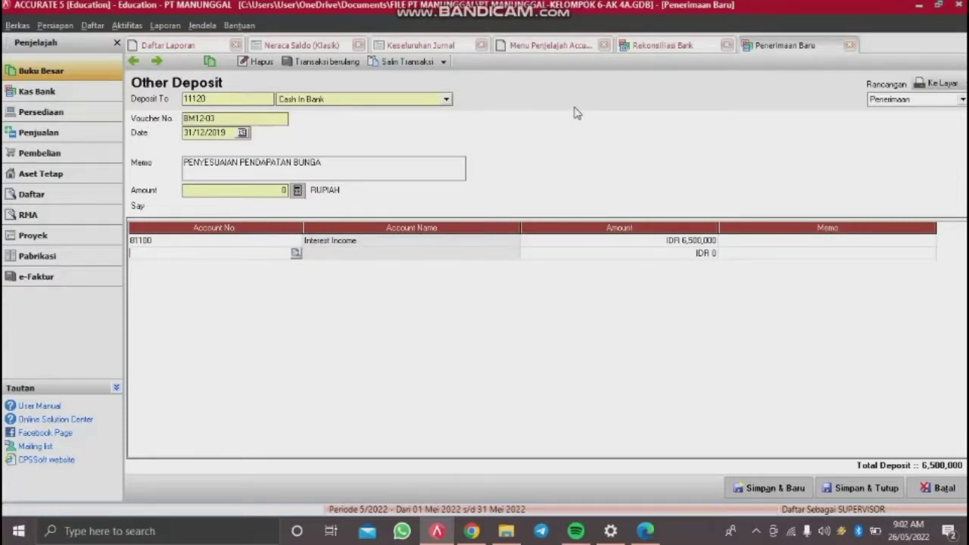
pyautogui.press('Up')
pyautogui.click(290, 189)
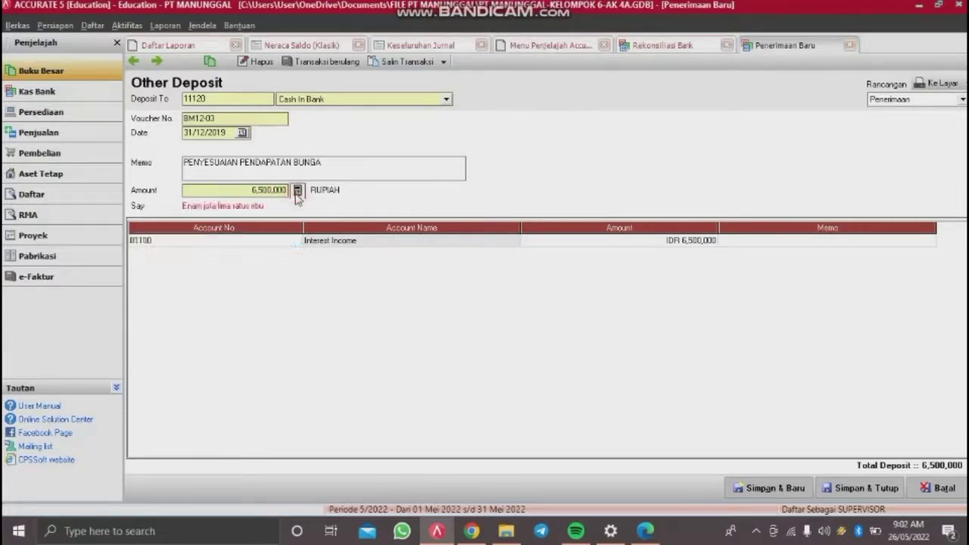
pyautogui.click(859, 489)
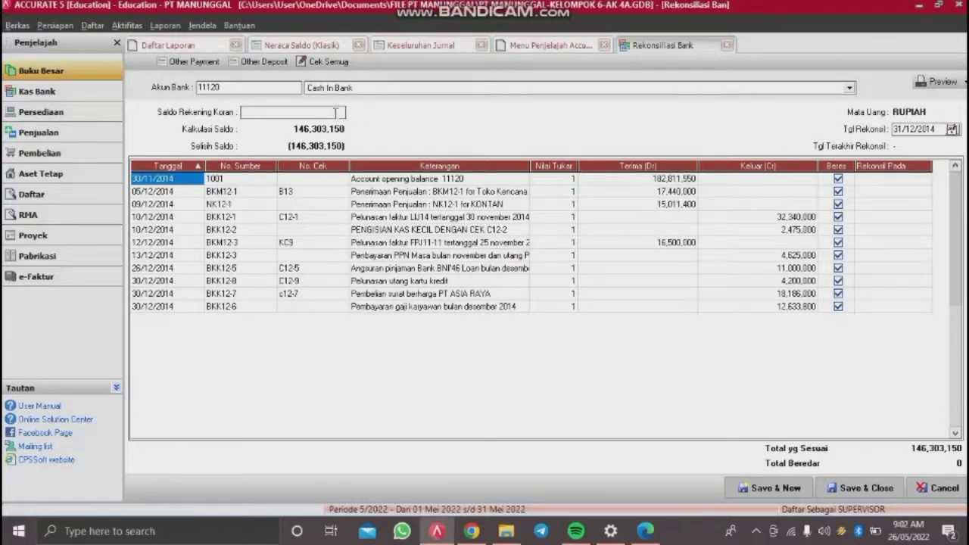
pyautogui.click(250, 64)
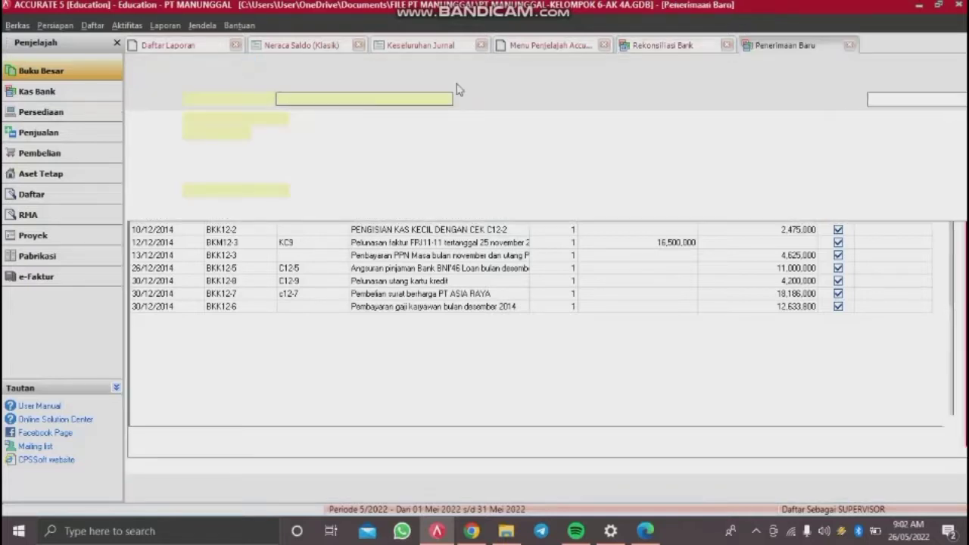
pyautogui.click(448, 100)
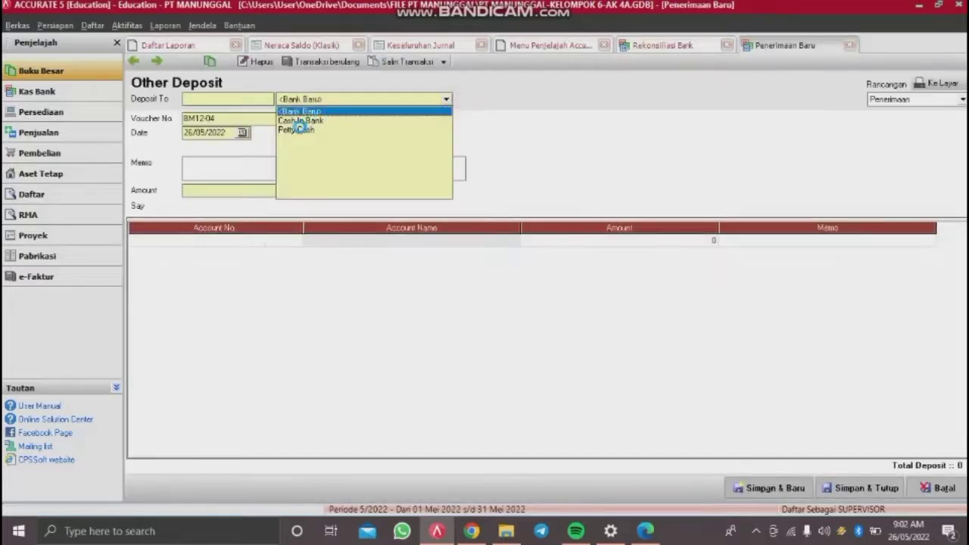
pyautogui.click(304, 112)
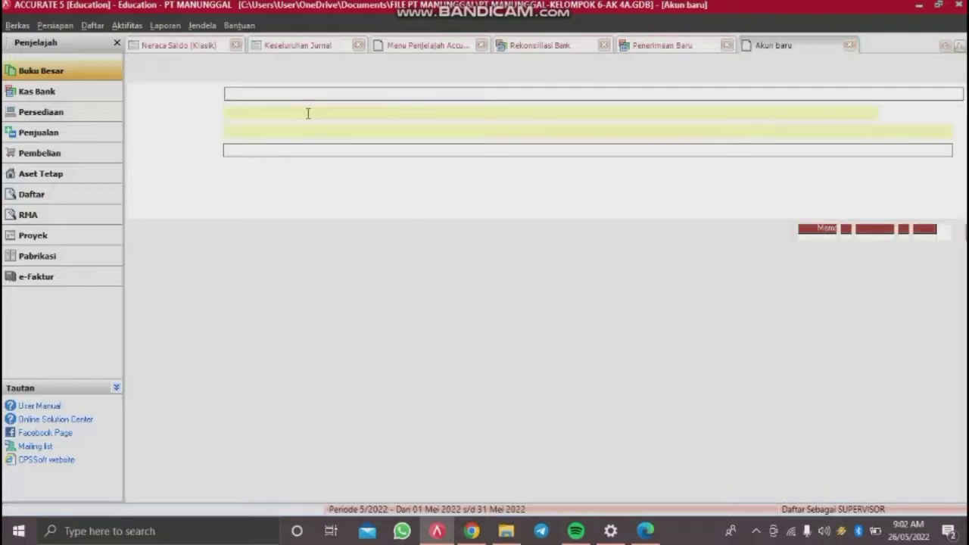
pyautogui.click(850, 47)
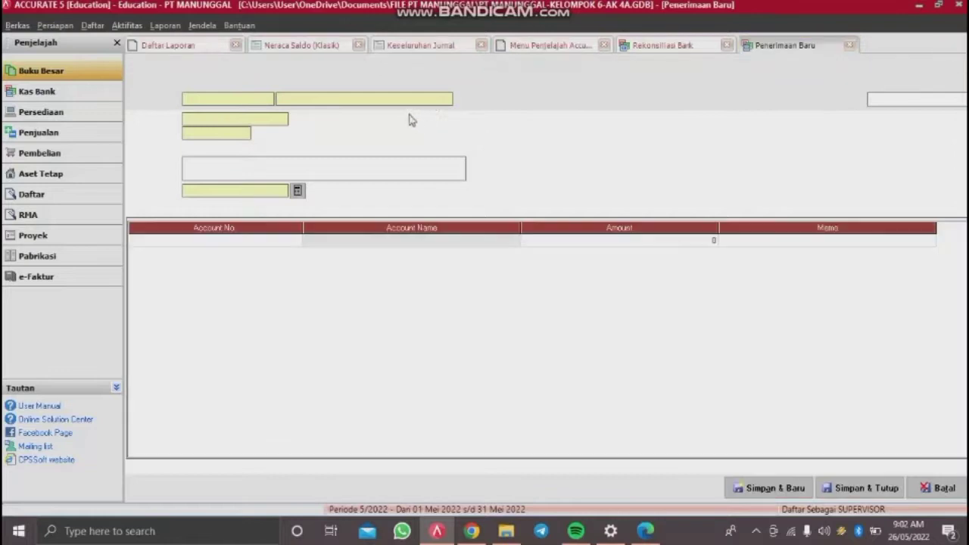
pyautogui.click(447, 99)
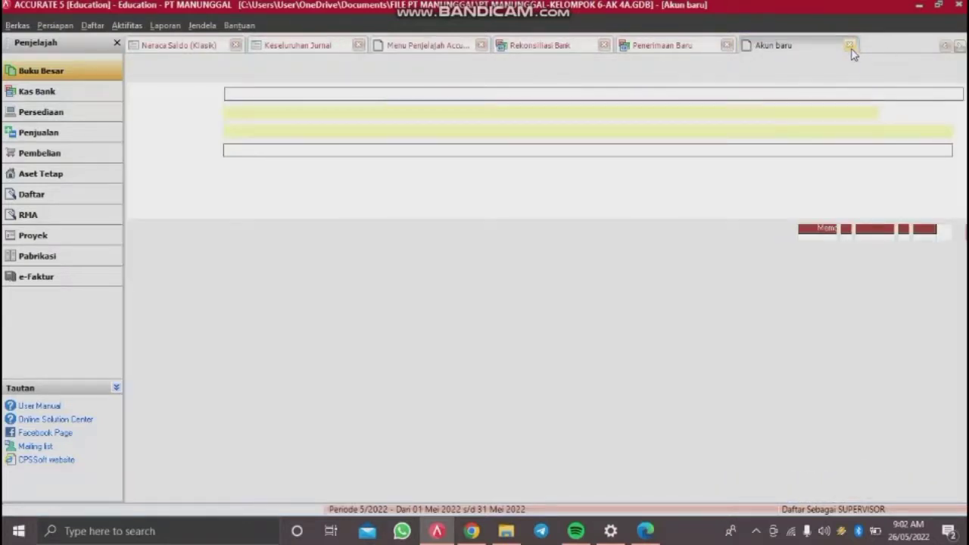
pyautogui.click(850, 46)
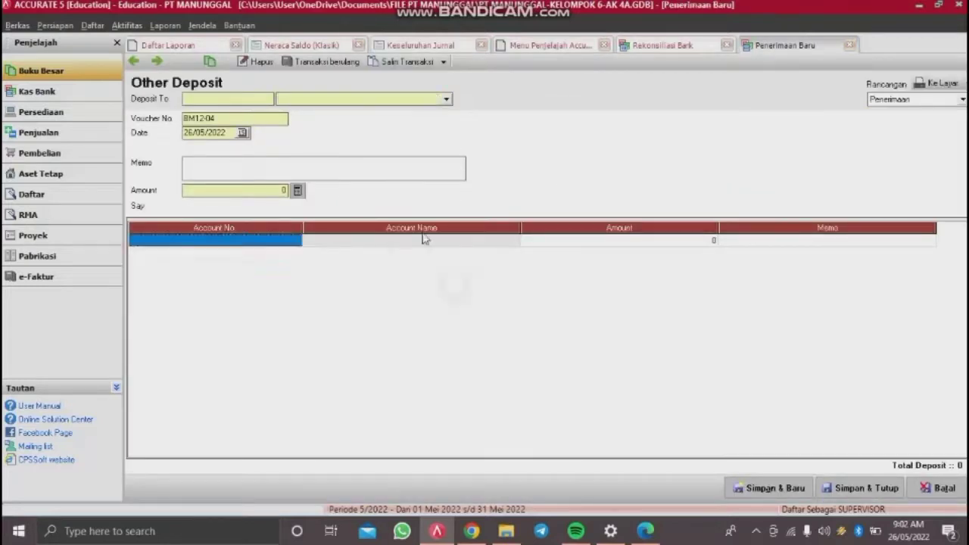
pyautogui.click(341, 101)
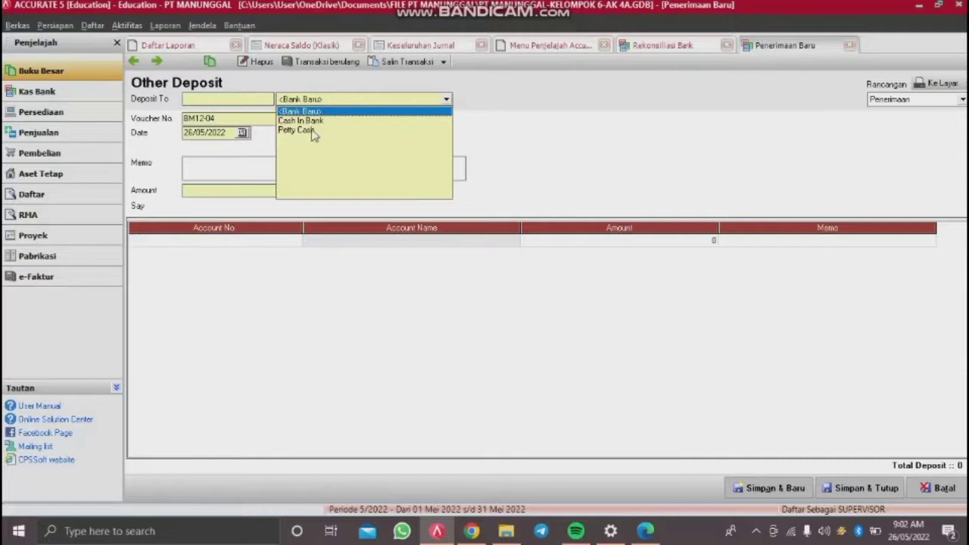
pyautogui.click(311, 120)
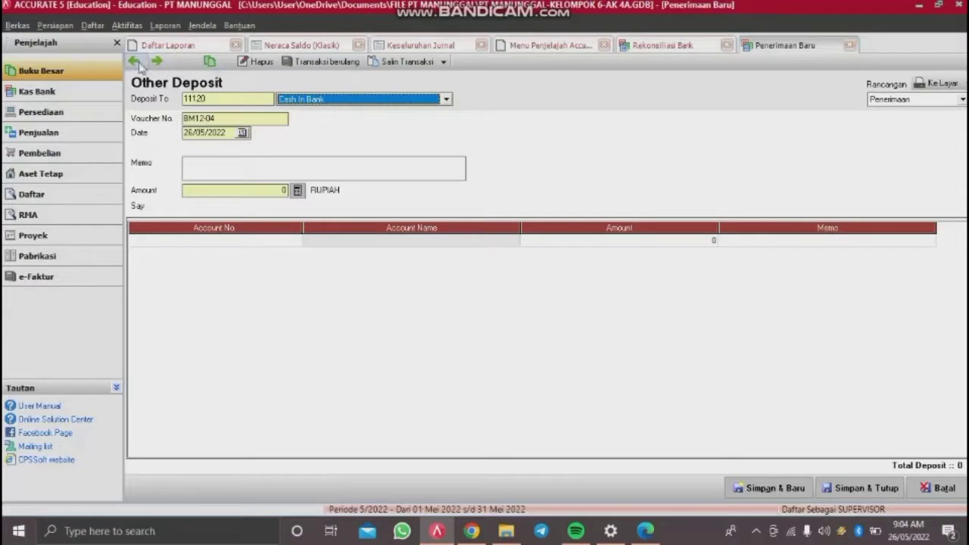
pyautogui.click(137, 64)
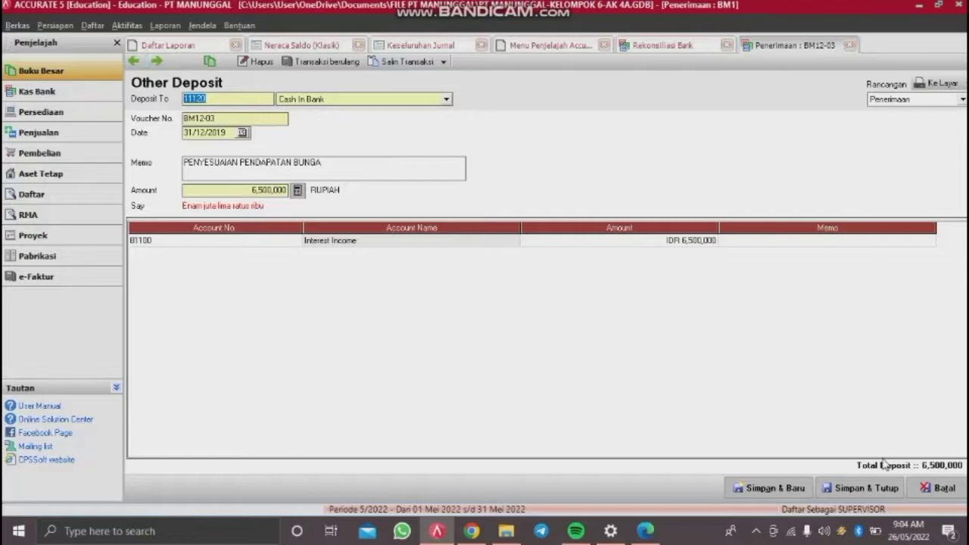
pyautogui.click(935, 489)
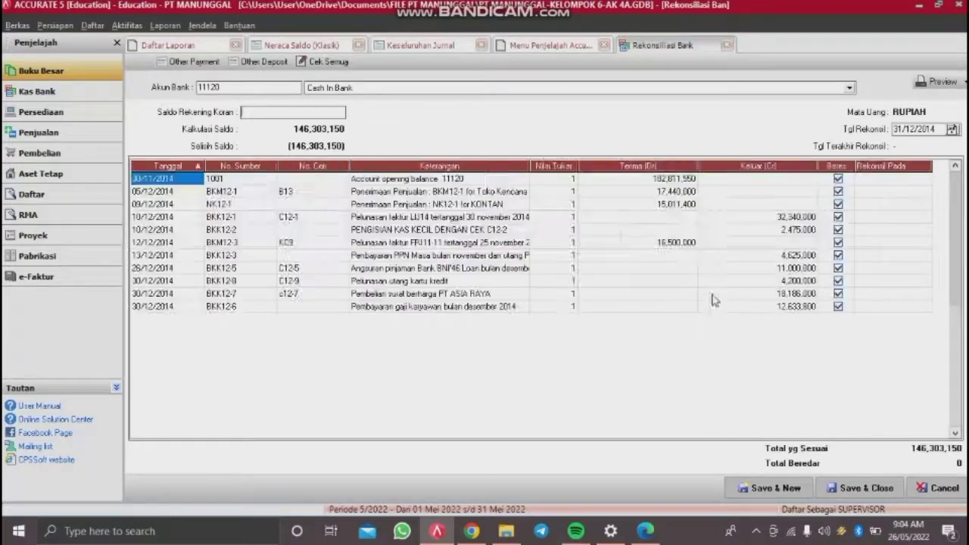
# Step: Start an Other Payment from Cash In Bank dated 31/12 with memo PENYESUAIAN ADM BANK
pyautogui.click(203, 61)
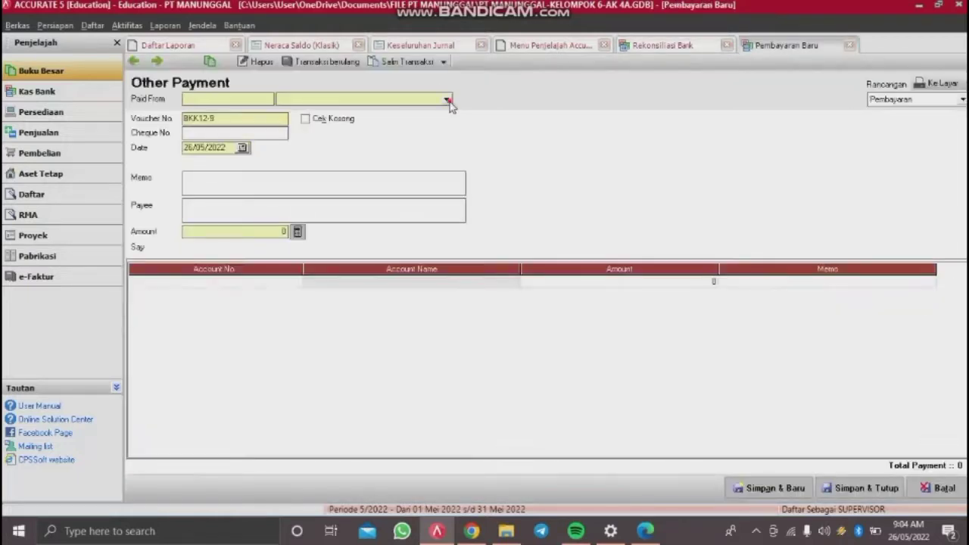
pyautogui.click(447, 100)
pyautogui.click(306, 121)
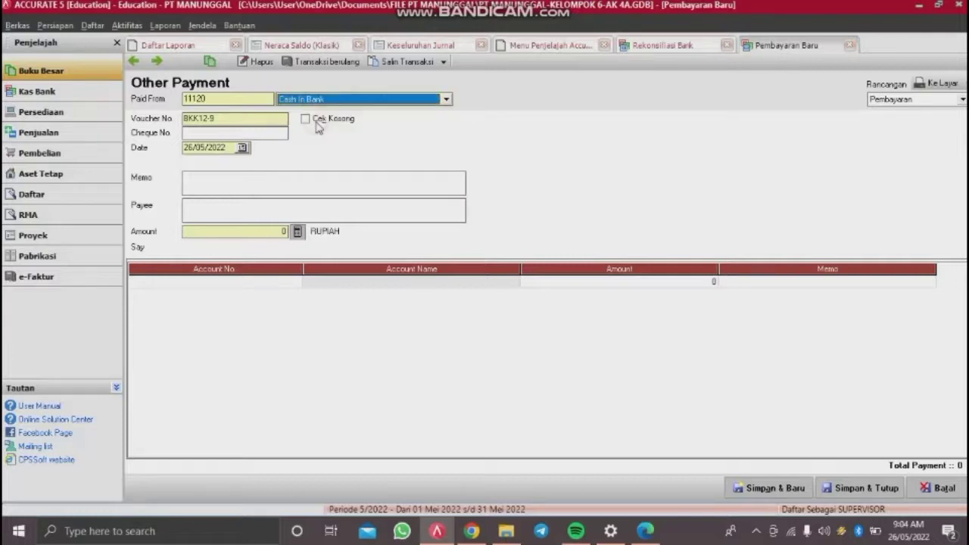
pyautogui.click(236, 118)
pyautogui.press('BackSpace')
pyautogui.press('BackSpace')
pyautogui.press('BackSpace')
pyautogui.press('BackSpace')
pyautogui.press('BackSpace')
pyautogui.press('BackSpace')
pyautogui.press('BackSpace')
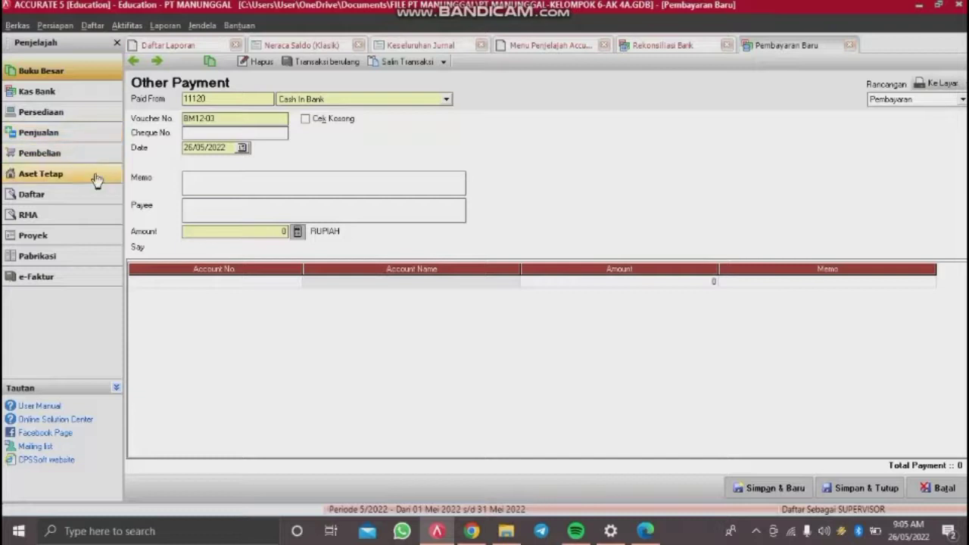
pyautogui.click(234, 147)
pyautogui.write('31/12/2019')
pyautogui.click(206, 191)
pyautogui.write('PENYESUAIAN ADM BANK')
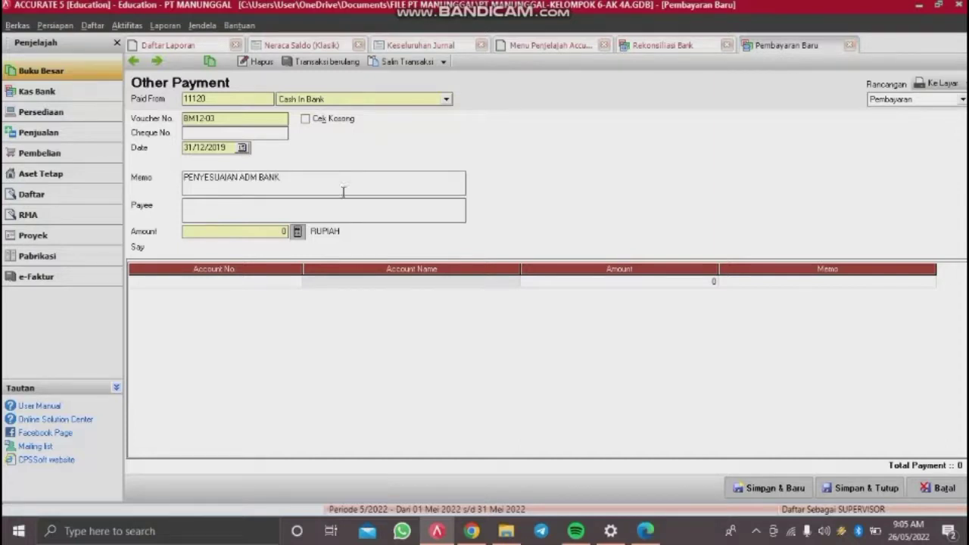
# Step: Charge 82200 Bank Service Charge 230,000 and fill the payment amount from the line total
pyautogui.click(258, 278)
pyautogui.doubleClick(258, 278)
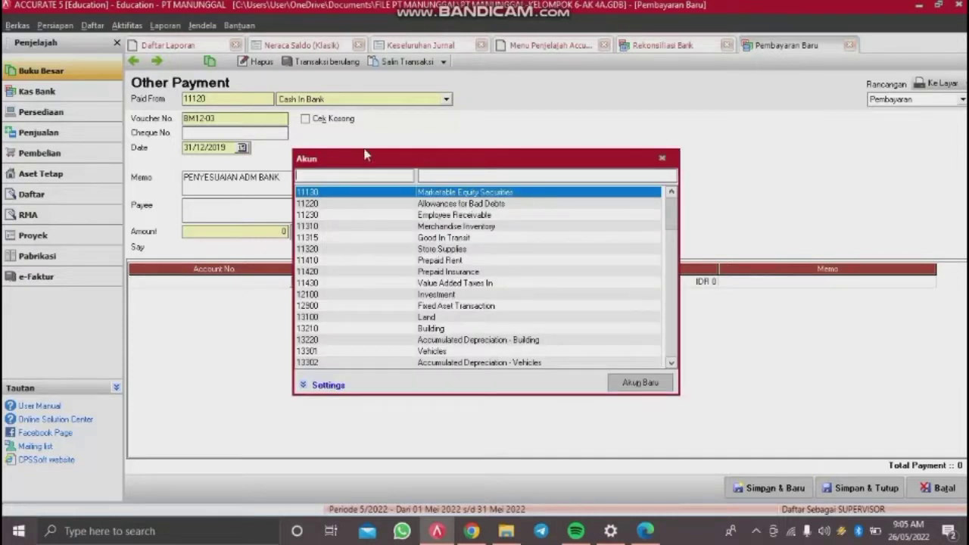
pyautogui.write('822')
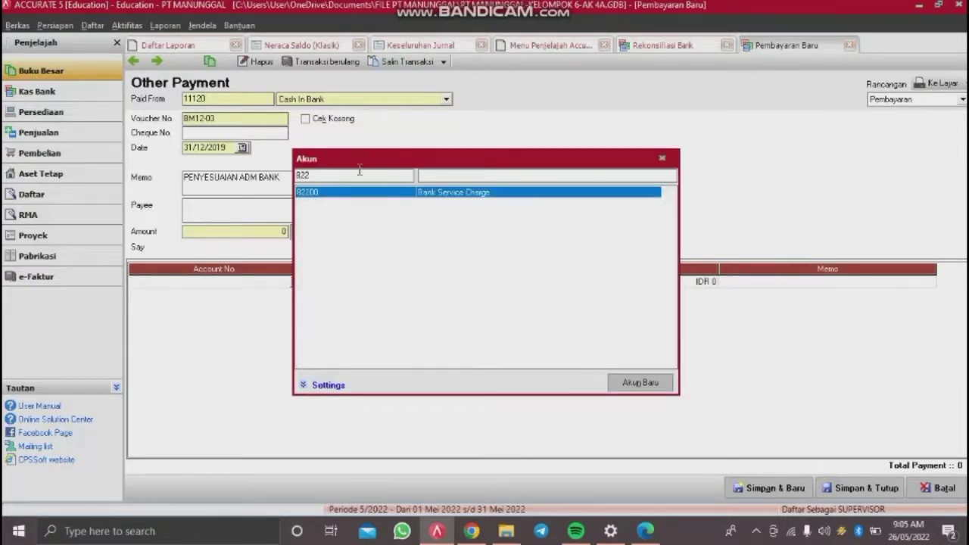
pyautogui.press('Return')
pyautogui.press('Tab')
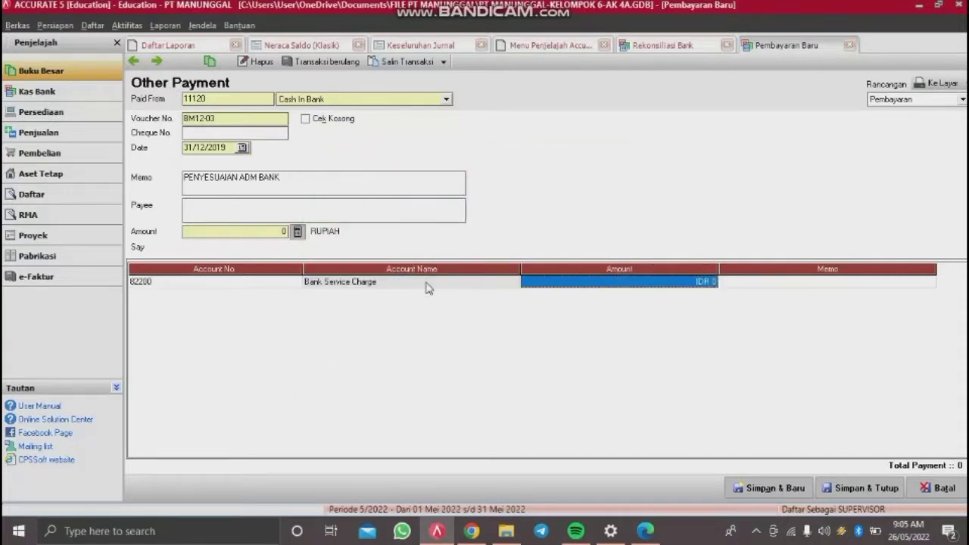
pyautogui.write('23')
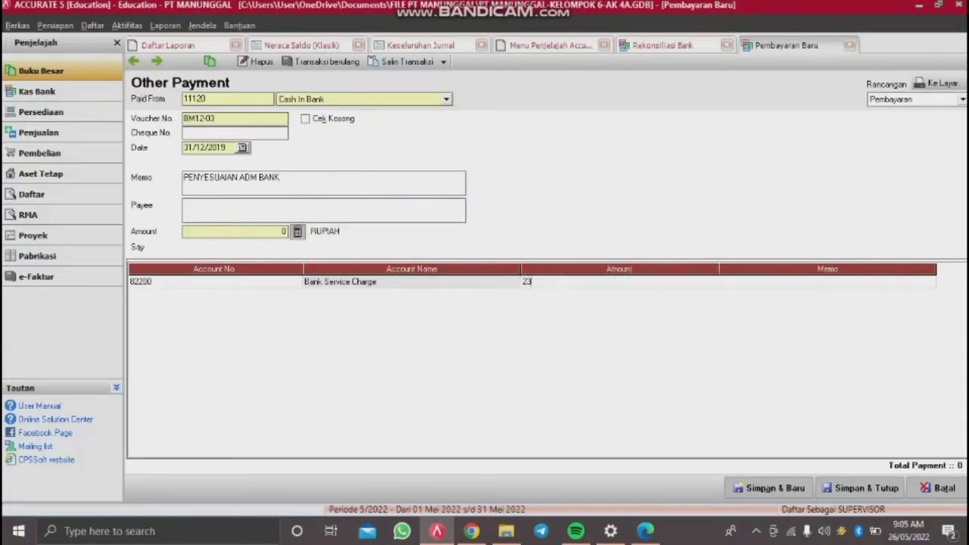
pyautogui.write('0000')
pyautogui.press('Tab')
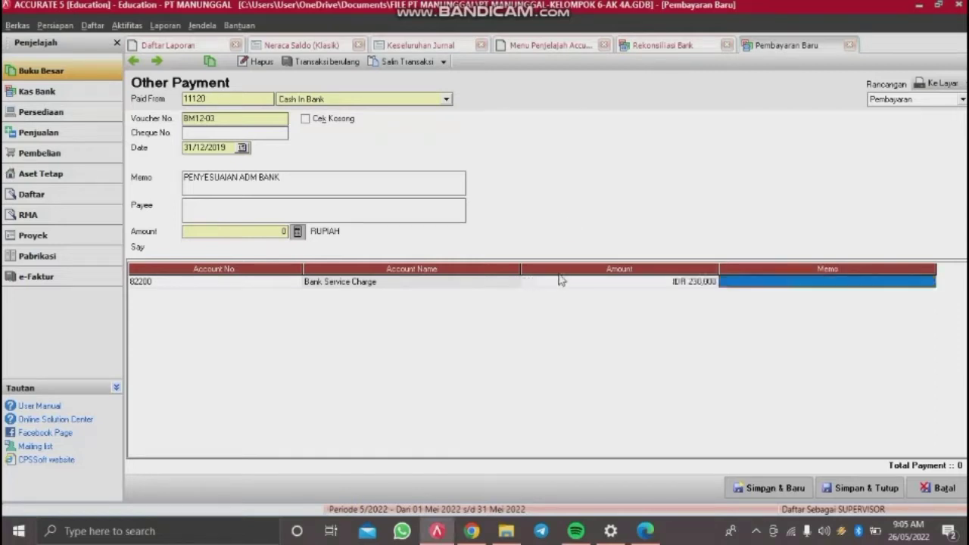
pyautogui.press('Tab')
pyautogui.press('Up')
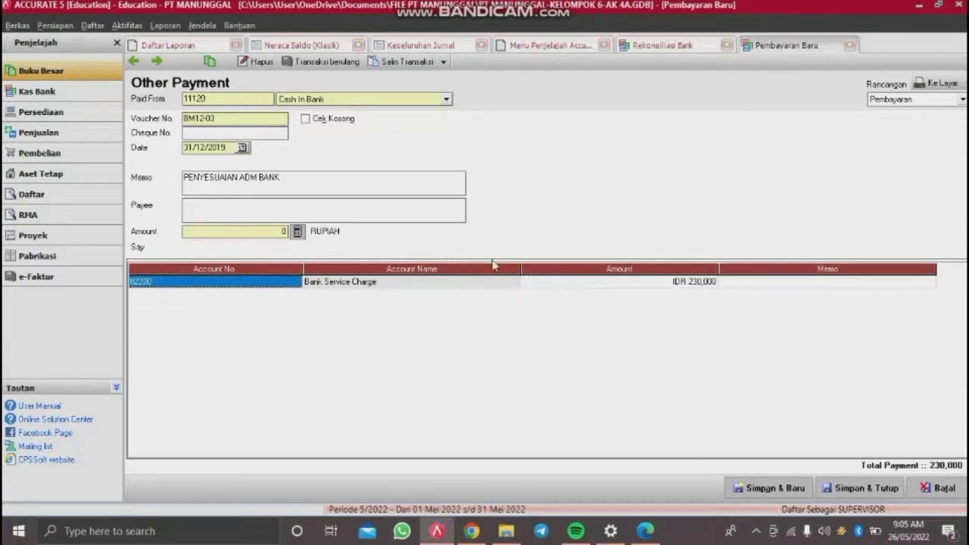
pyautogui.click(298, 232)
# Step: Save the bank charge payment, then save and close the Cash In Bank reconciliation, confirming Yes
pyautogui.click(868, 488)
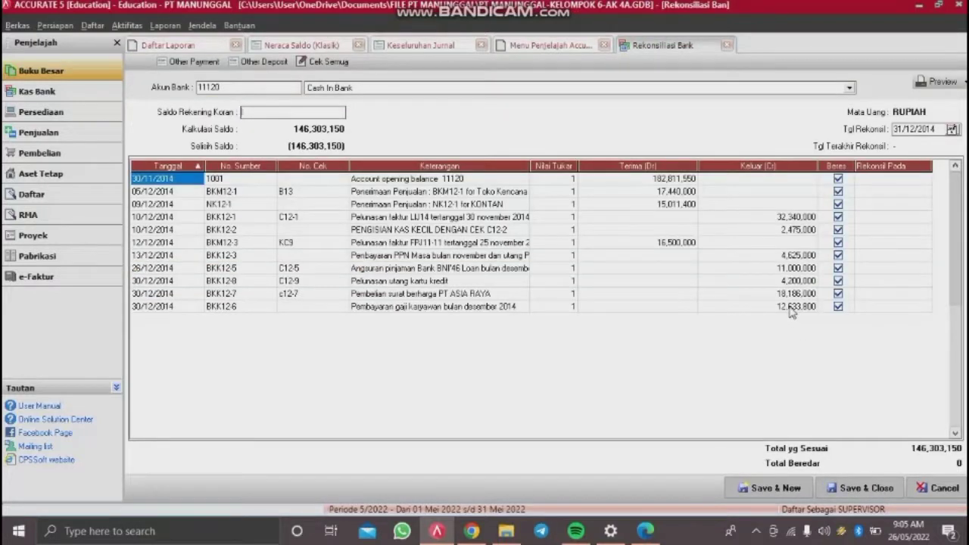
pyautogui.click(877, 490)
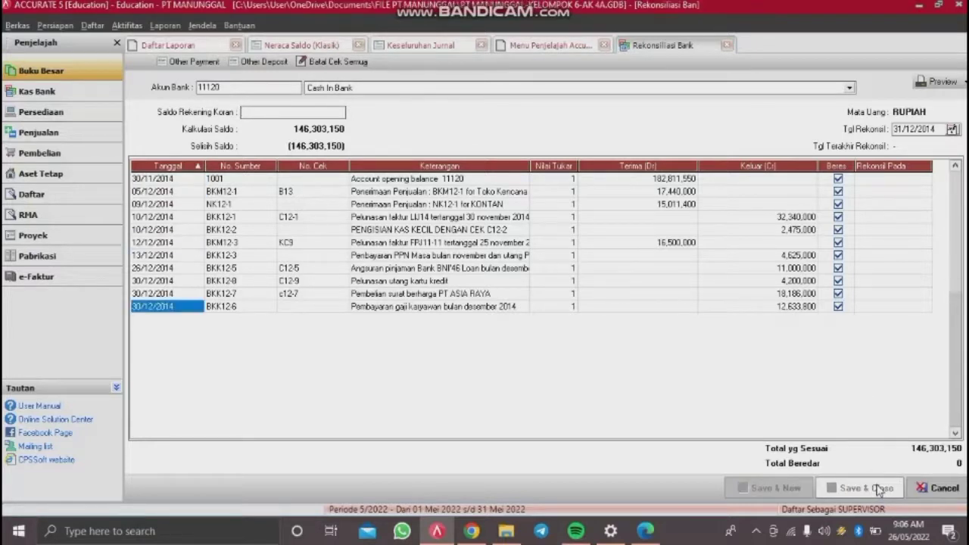
pyautogui.click(459, 301)
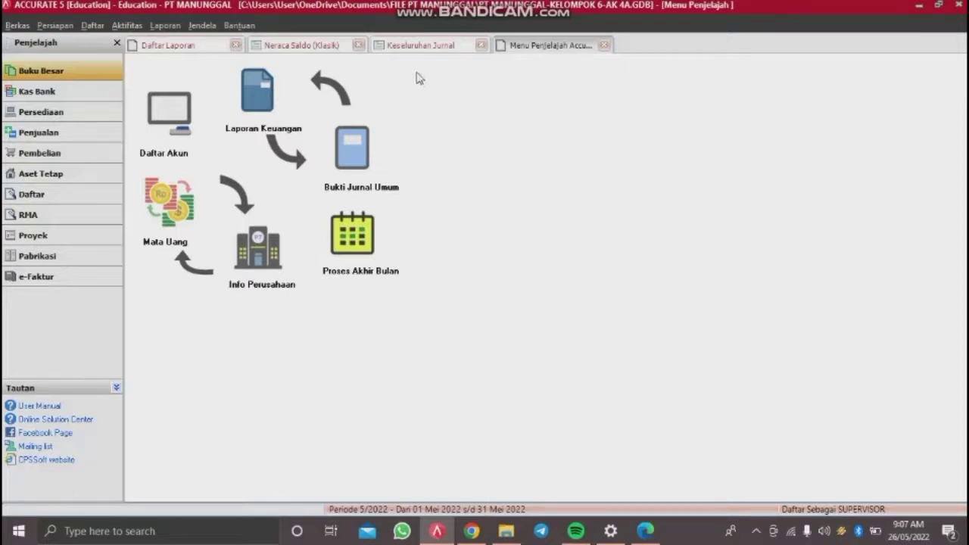
# Step: Open a new general journal voucher from the general ledger activities
pyautogui.click(137, 30)
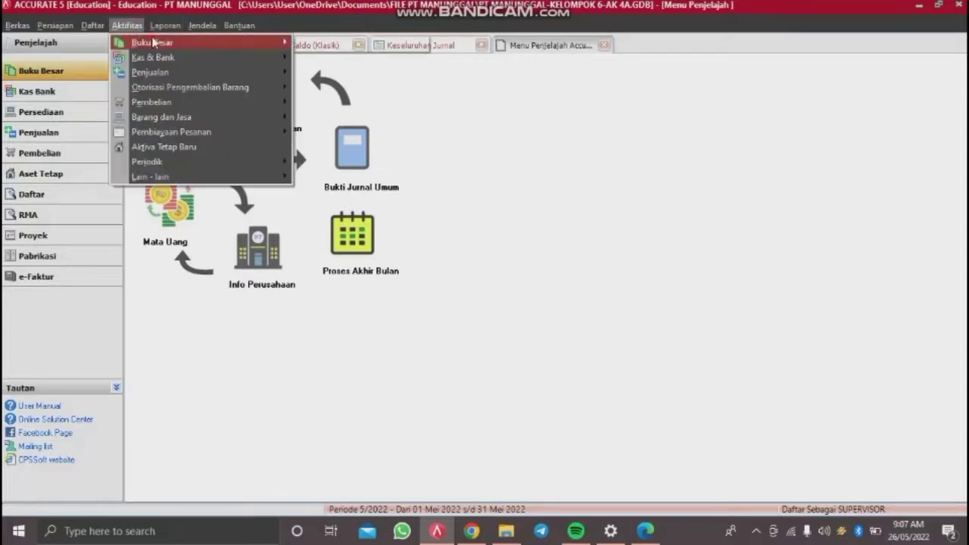
pyautogui.click(127, 25)
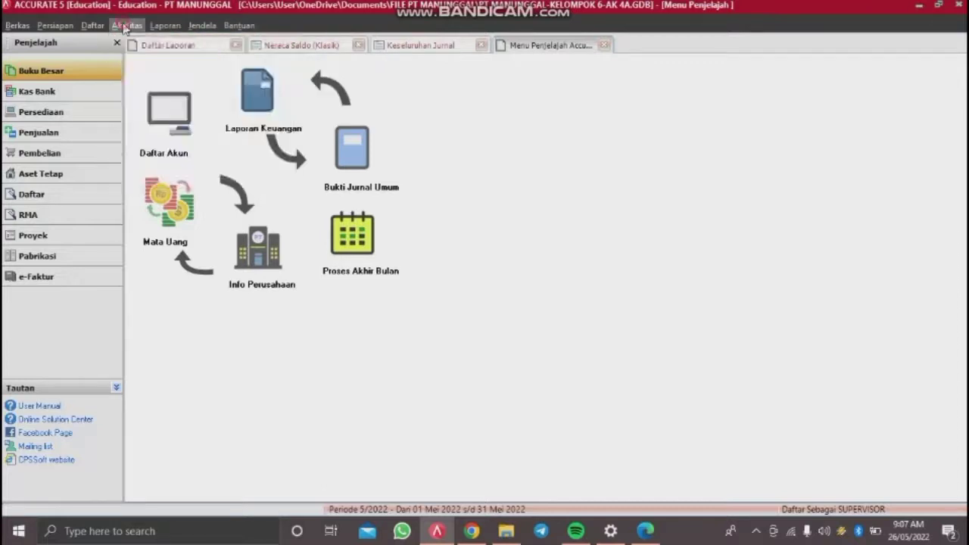
pyautogui.click(126, 26)
pyautogui.moveTo(151, 42)
pyautogui.click(314, 46)
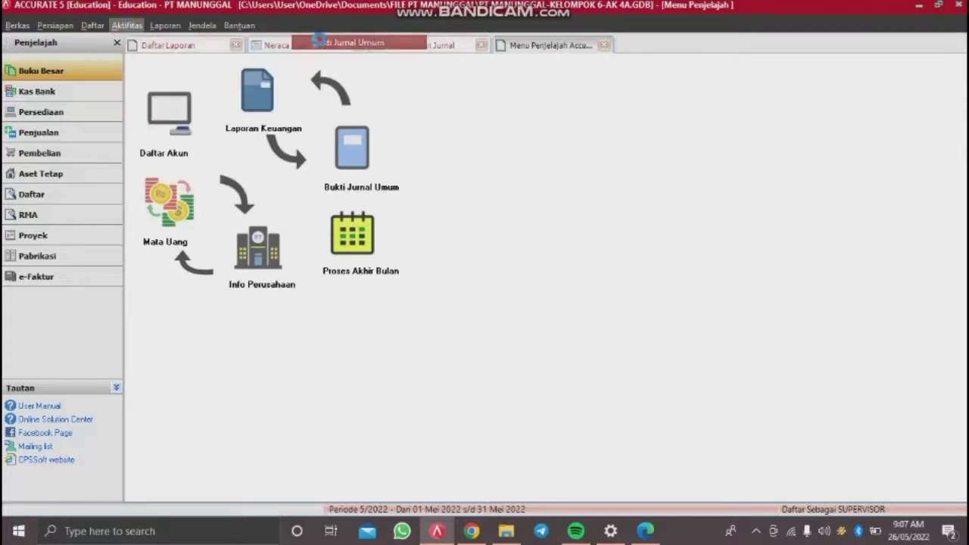
pyautogui.click(319, 45)
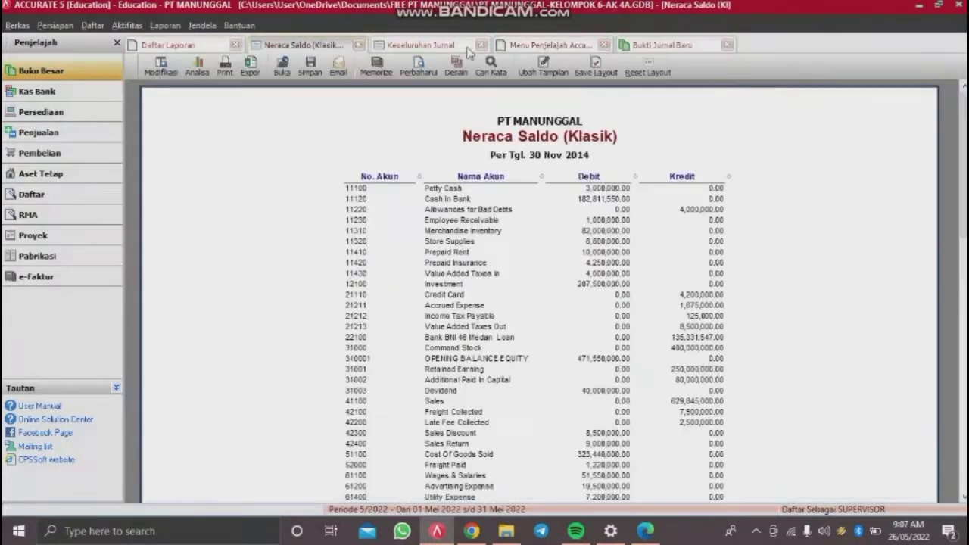
# Step: Set the date, voucher BM 12-04, and description PENYESUAIAN KERUGIAN PIUTANG
pyautogui.press('BackSpace')
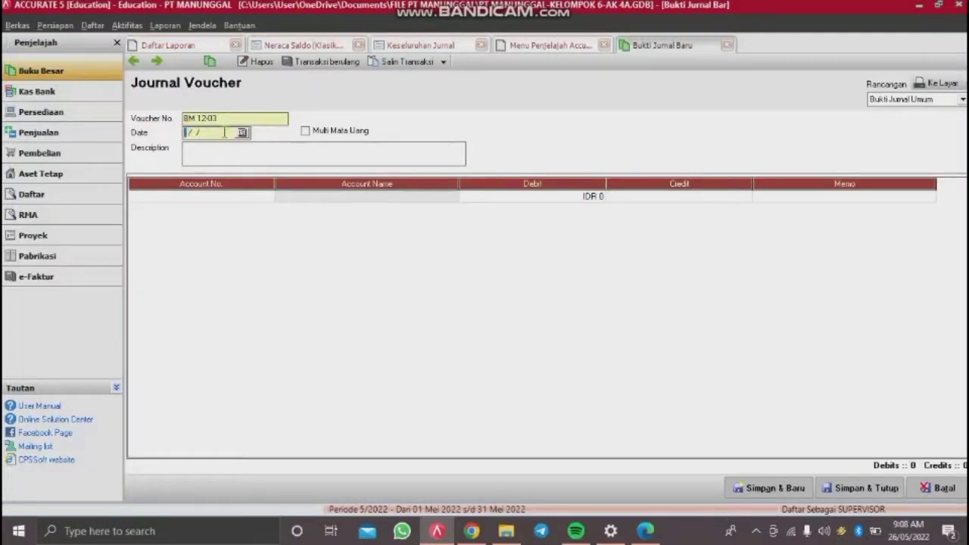
pyautogui.write('04/11/201')
pyautogui.moveTo(221, 119); pyautogui.dragTo(17, 123)
pyautogui.press('BackSpace')
pyautogui.write('BM 12-0')
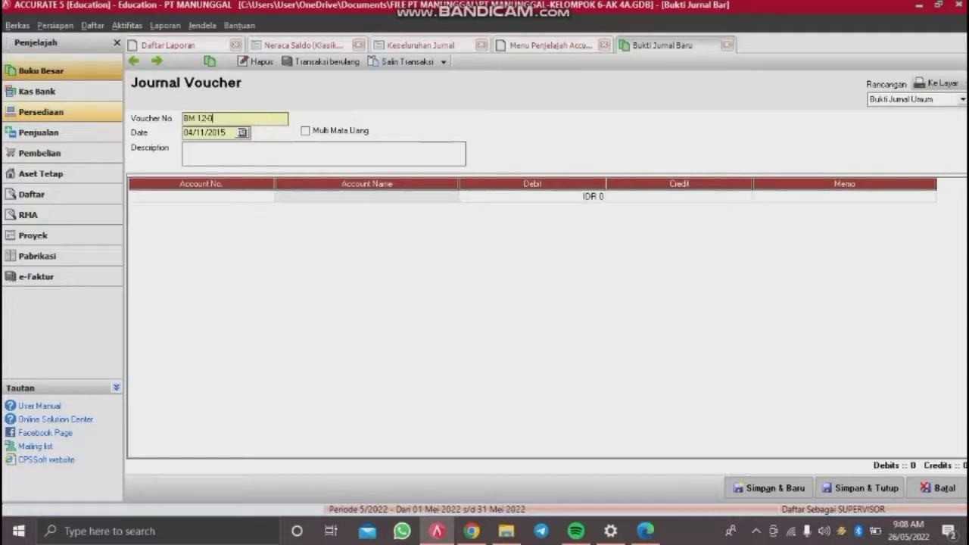
pyautogui.click(208, 155)
pyautogui.write('PENYESUAIAN KER')
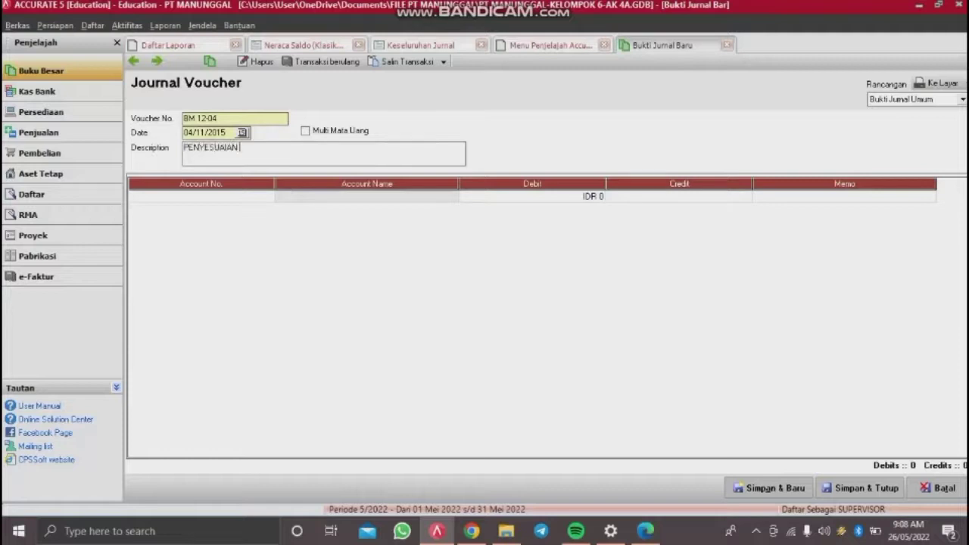
pyautogui.write('UGIAN PIUTANG')
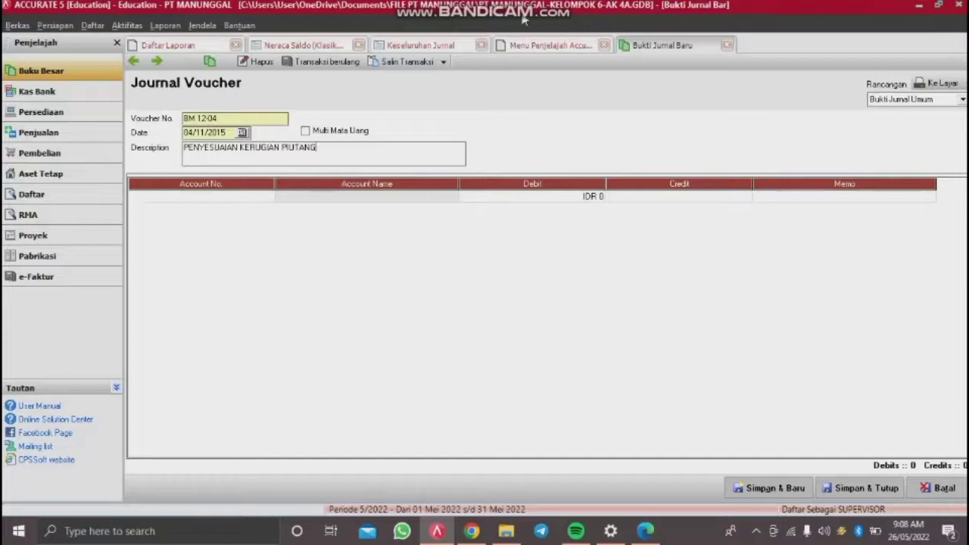
# Step: Debit 62400 Bad Debts Expense for 1,644,750
pyautogui.doubleClick(228, 198)
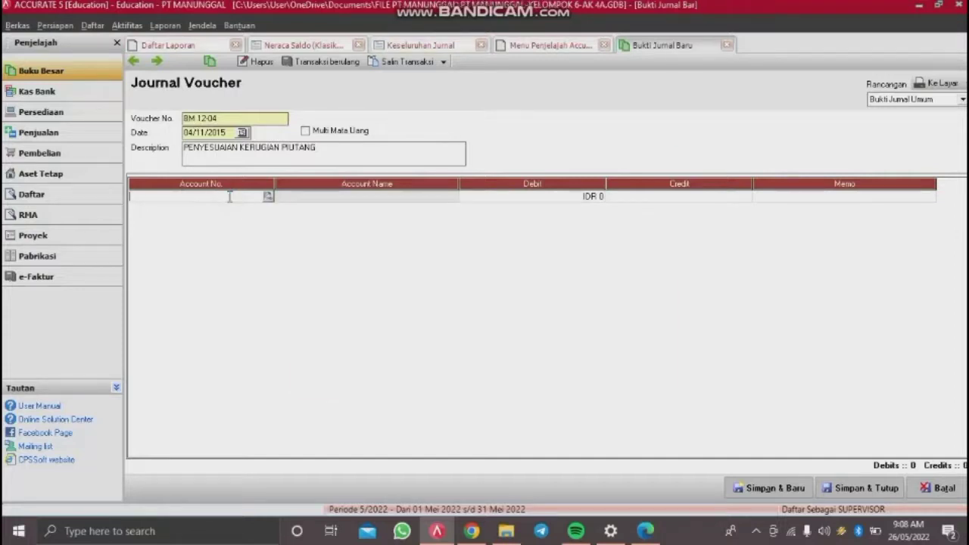
pyautogui.write('62400')
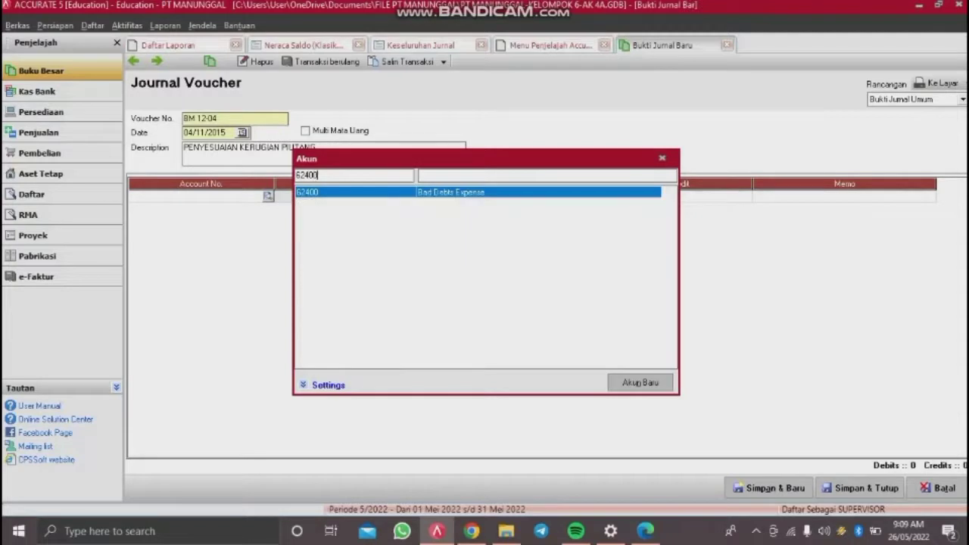
pyautogui.press('Return')
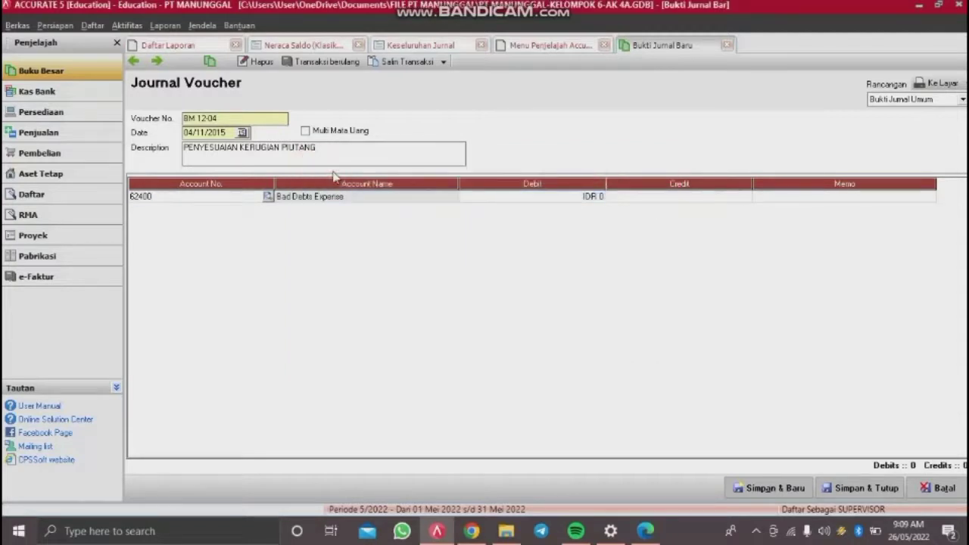
pyautogui.press('Tab')
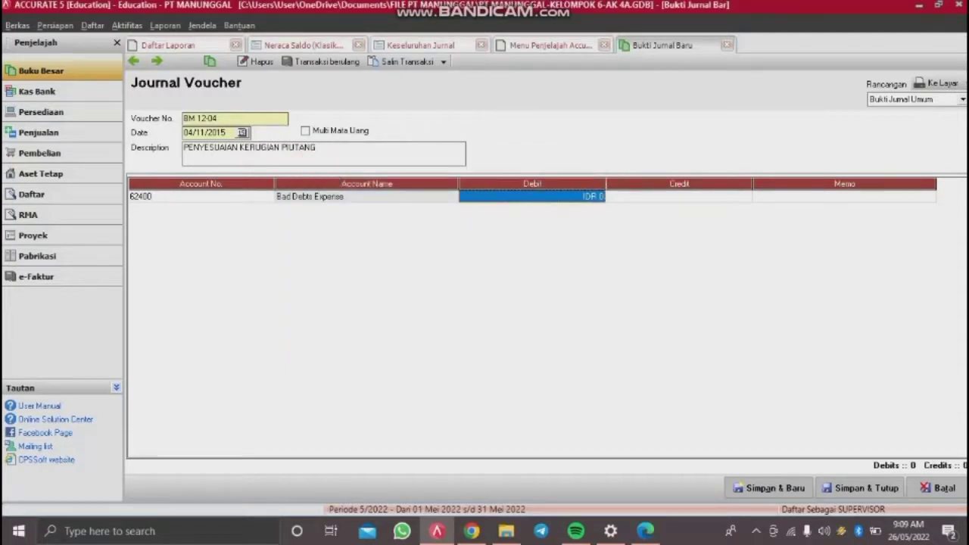
pyautogui.write('1.')
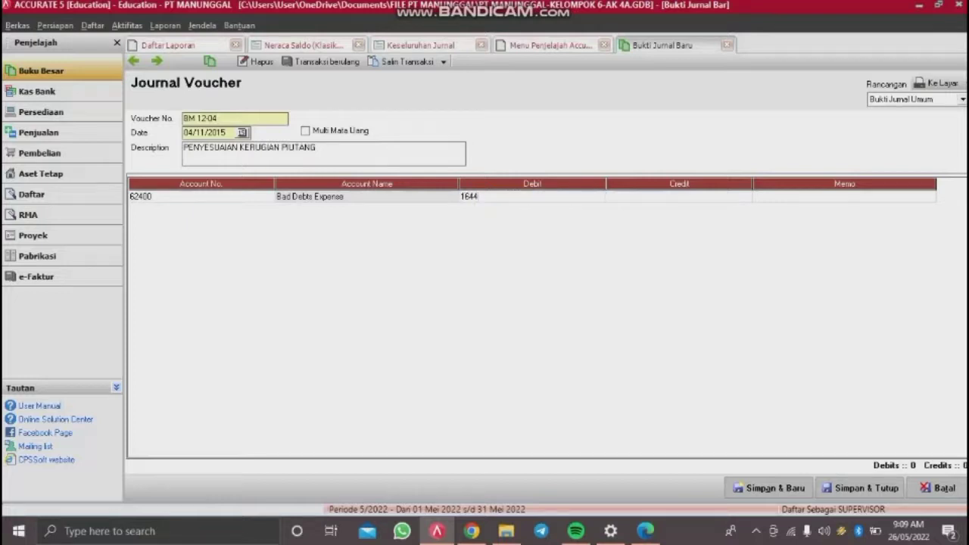
pyautogui.write('644.750')
pyautogui.press('Tab')
pyautogui.press('Tab')
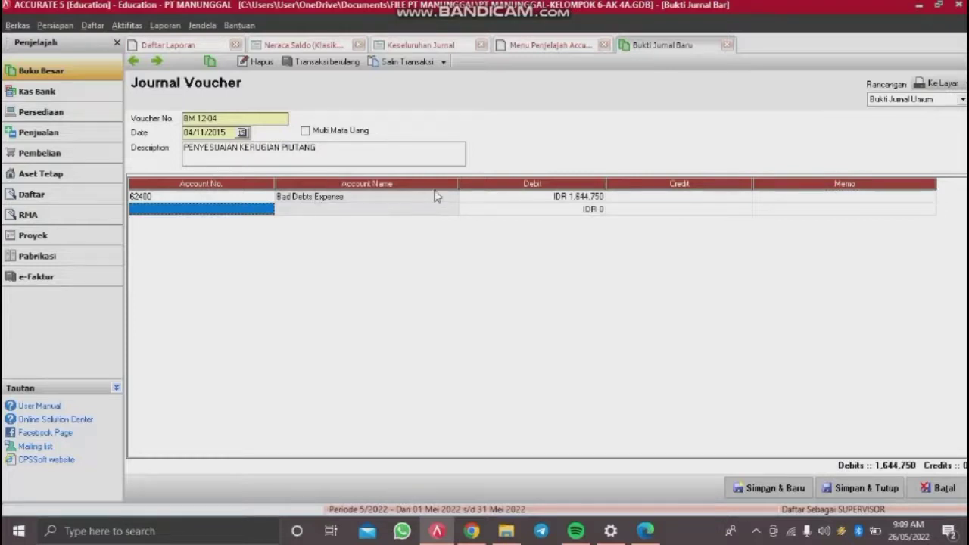
# Step: Credit 11220 Allowances for Bad Debts to balance, then save and start a new voucher
pyautogui.click(269, 208)
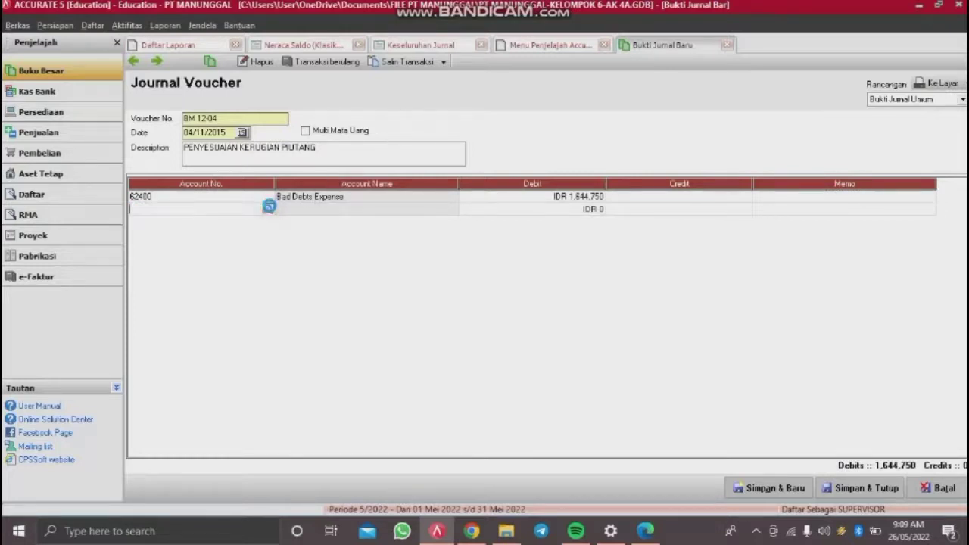
pyautogui.click(447, 175)
pyautogui.write('ALLOW')
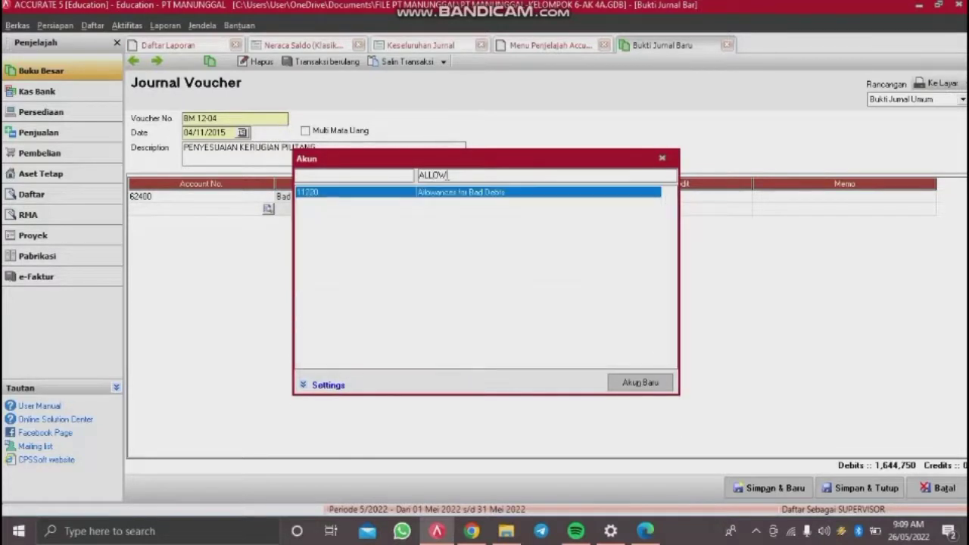
pyautogui.doubleClick(452, 193)
pyautogui.press('Tab')
pyautogui.press('Tab')
pyautogui.press('Tab')
pyautogui.press('Tab')
pyautogui.press('Tab')
pyautogui.press('Up')
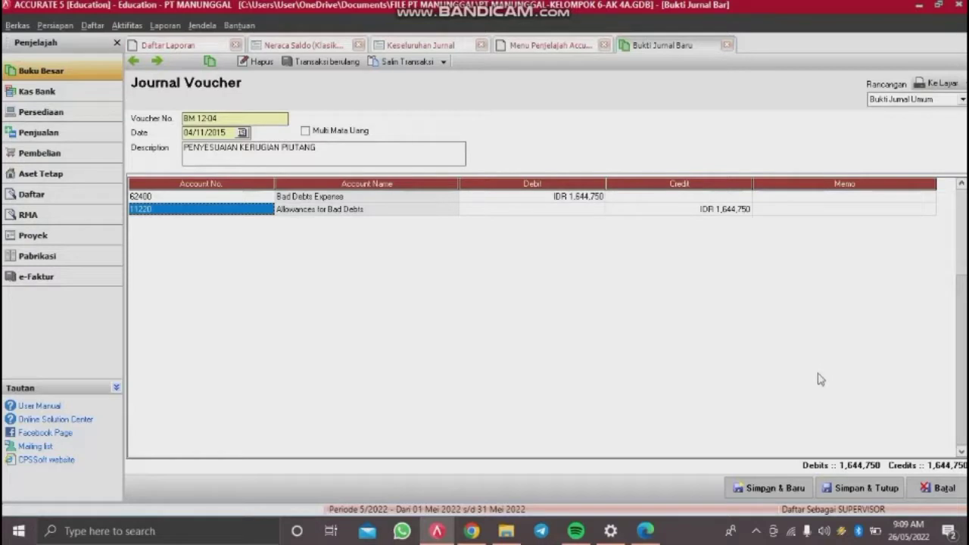
pyautogui.click(766, 489)
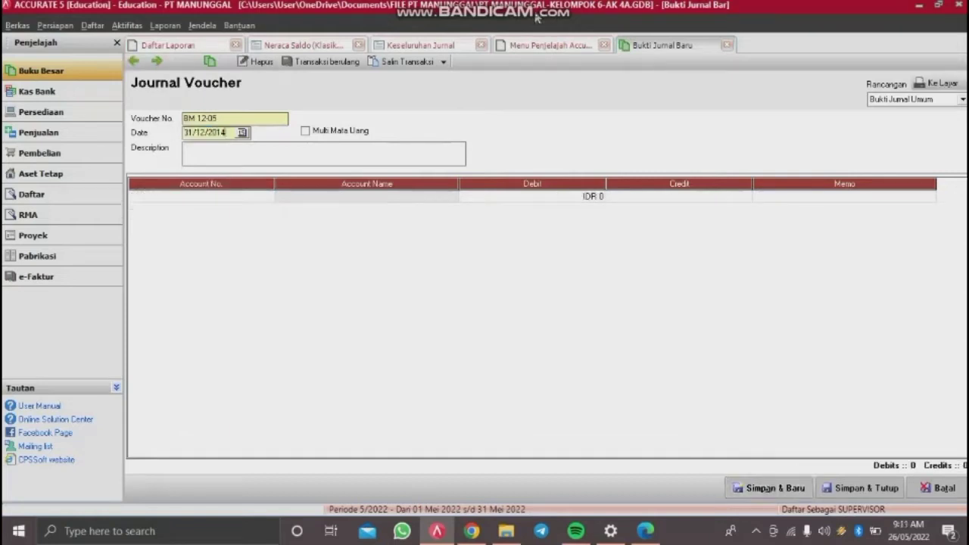
# Step: Describe voucher BM 12-05 as PENYESUAIAN PREPAID RENT and debit 62100 Rent Expense 850,000
pyautogui.click(256, 147)
pyautogui.write('PENYESUAIAN PREPAID RENT')
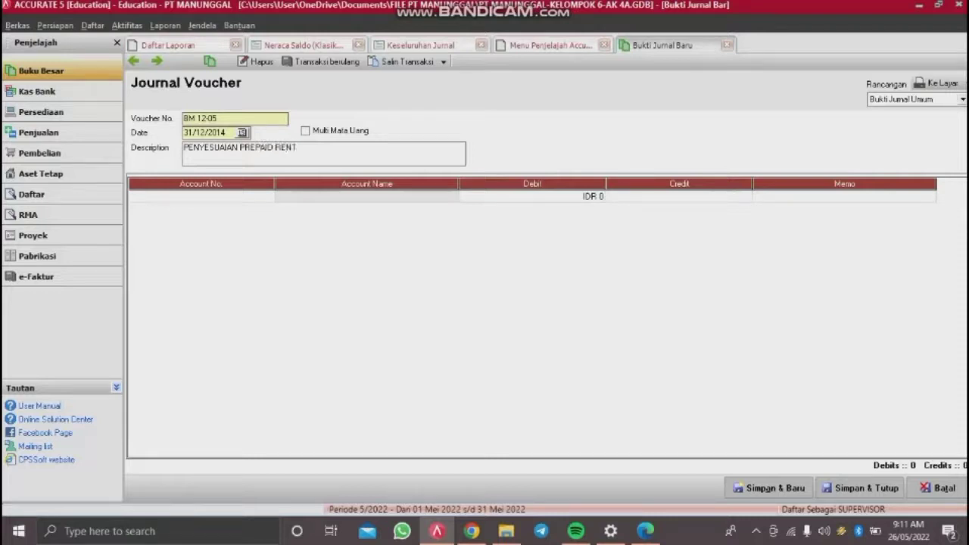
pyautogui.click(247, 202)
pyautogui.doubleClick(247, 200)
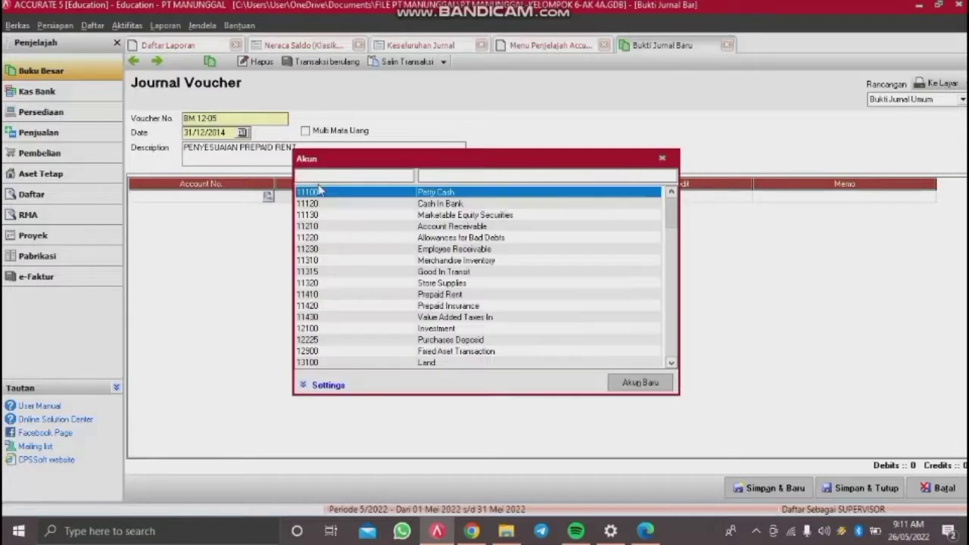
pyautogui.write('62')
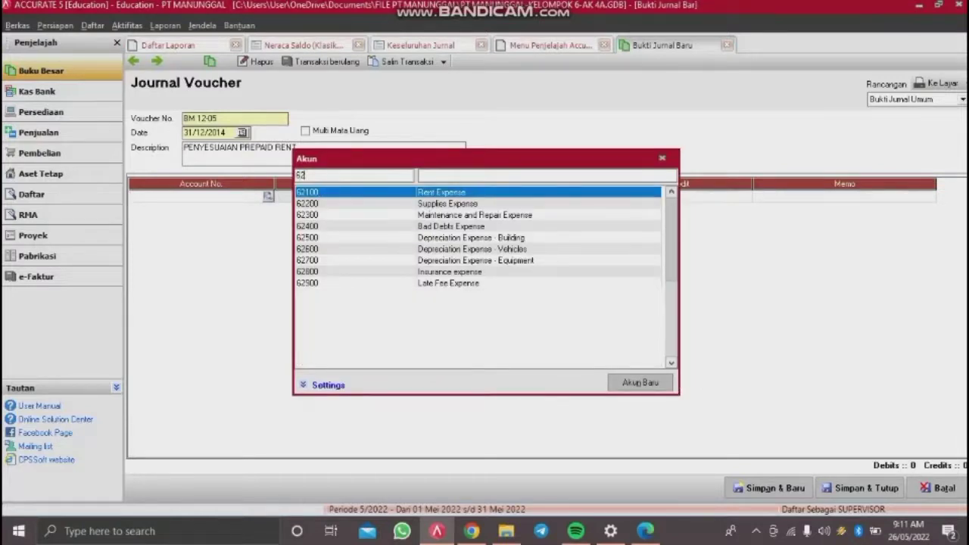
pyautogui.write('100')
pyautogui.press('Return')
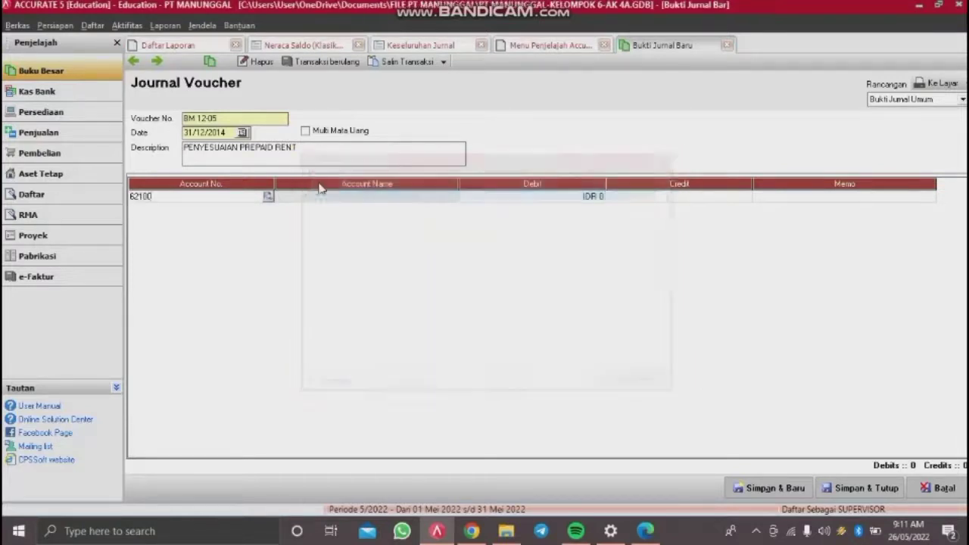
pyautogui.click(531, 197)
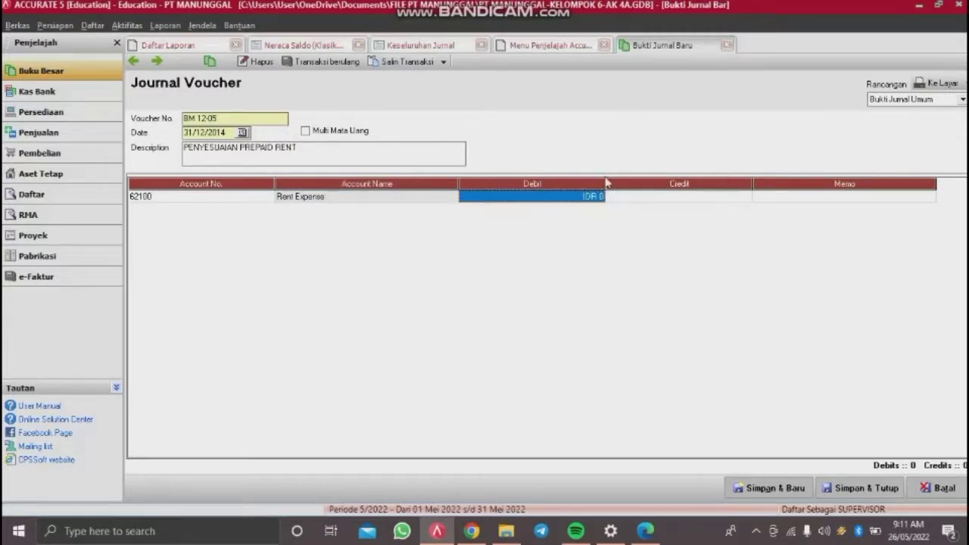
pyautogui.write('850,000')
pyautogui.press('Tab')
pyautogui.press('Tab')
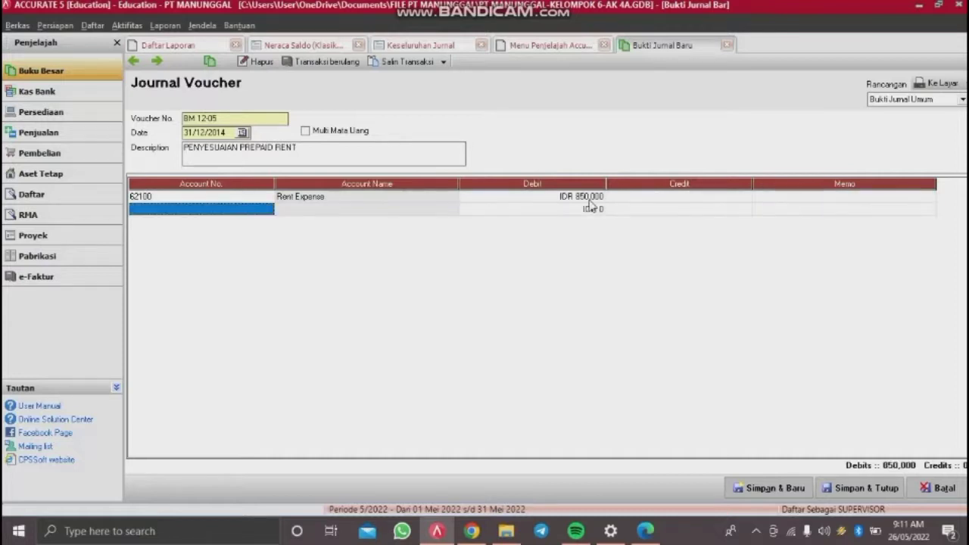
# Step: Credit 11410 Prepaid Rent to balance, then save and start a new voucher
pyautogui.click(266, 212)
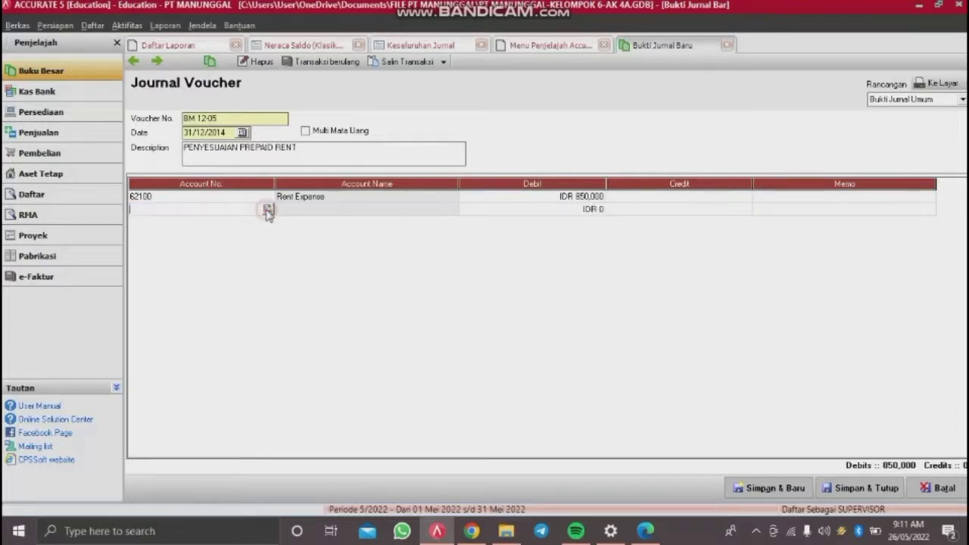
pyautogui.click(269, 209)
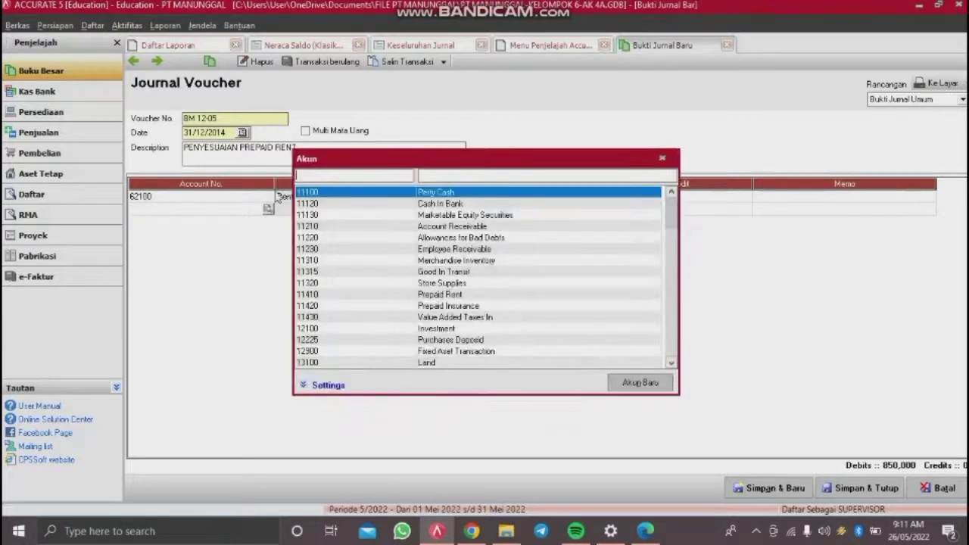
pyautogui.write('11410')
pyautogui.press('Return')
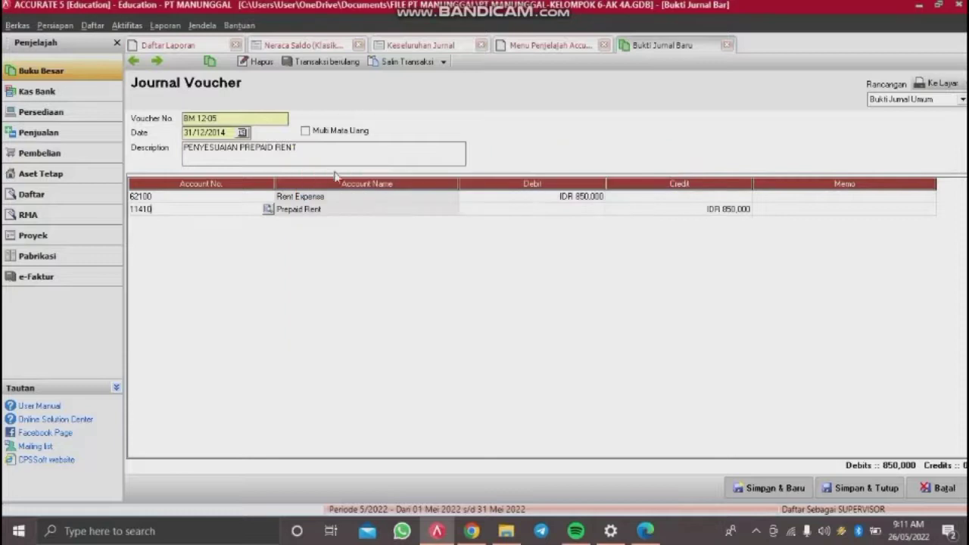
pyautogui.press('Tab')
pyautogui.press('Tab')
pyautogui.press('Tab')
pyautogui.press('Tab')
pyautogui.press('Tab')
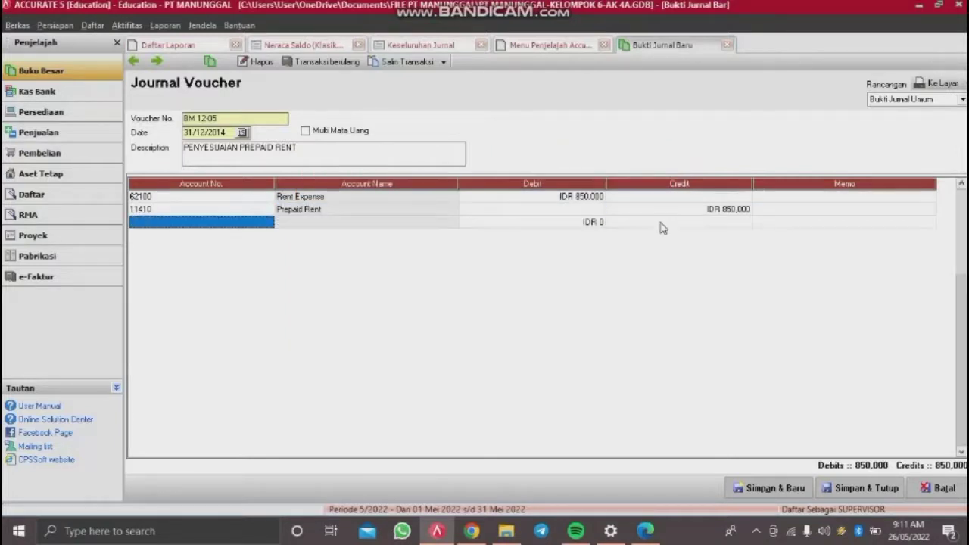
pyautogui.press('Up')
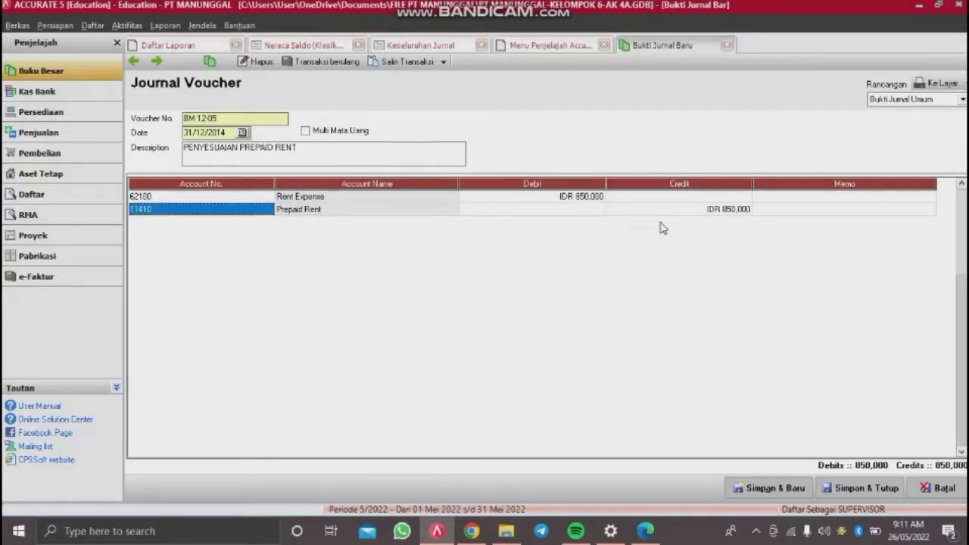
pyautogui.click(788, 494)
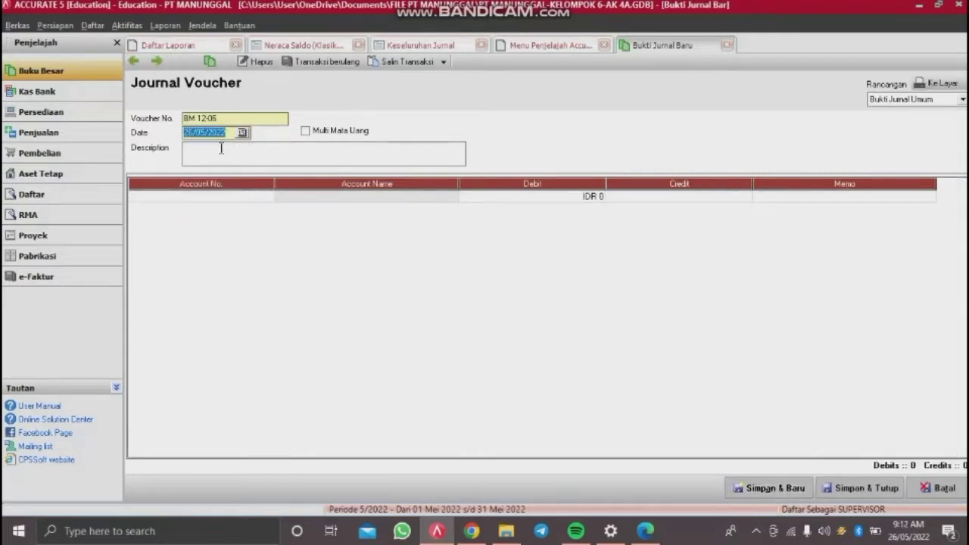
# Step: Date the voucher 31/12/2014 with the description PENYESUAIAN INSURANCE
pyautogui.write('31122')
pyautogui.press('Tab')
pyautogui.click(220, 149)
pyautogui.write('PENYESUAIAN INSURANCE')
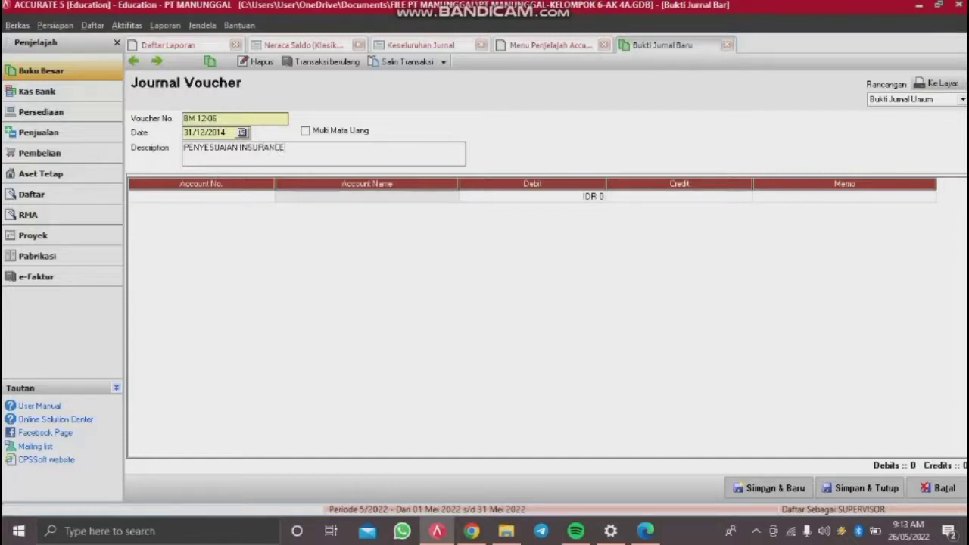
# Step: Debit 62900 Late Fee Expense for 2,000,000 on the first journal line
pyautogui.click(231, 195)
pyautogui.click(268, 196)
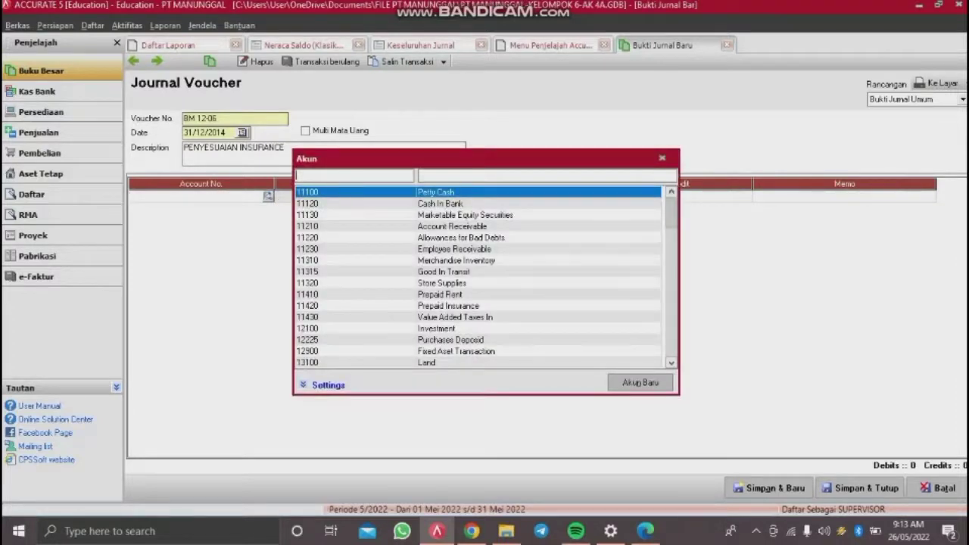
pyautogui.write('62900')
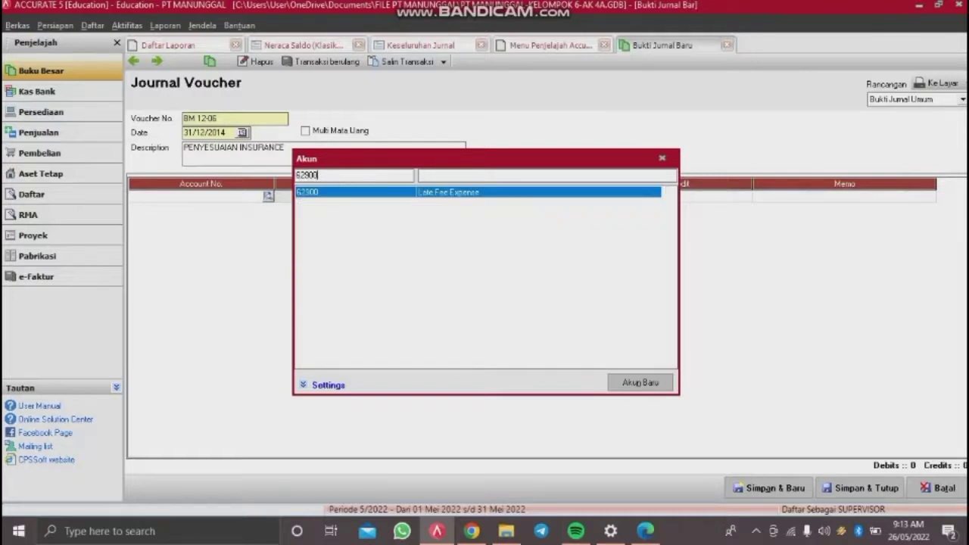
pyautogui.press('Return')
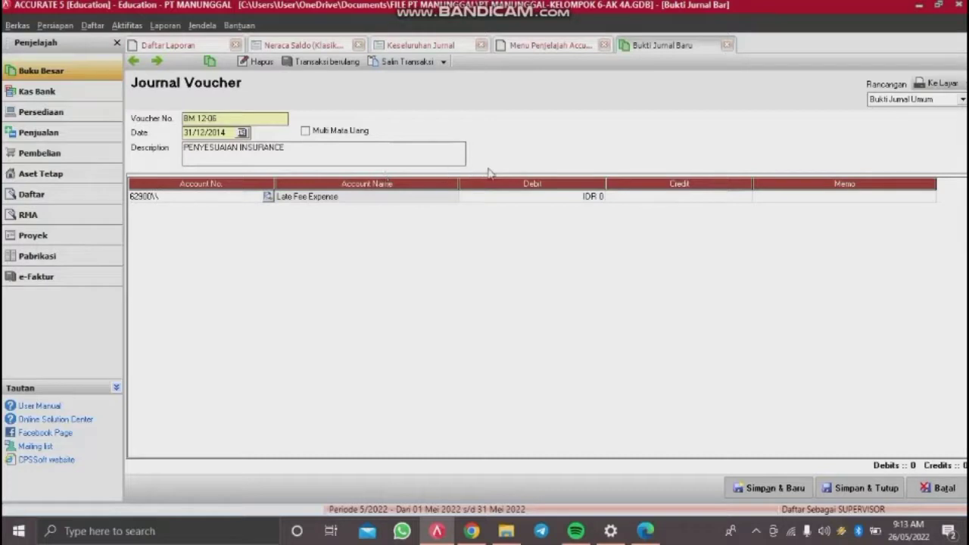
pyautogui.click(496, 197)
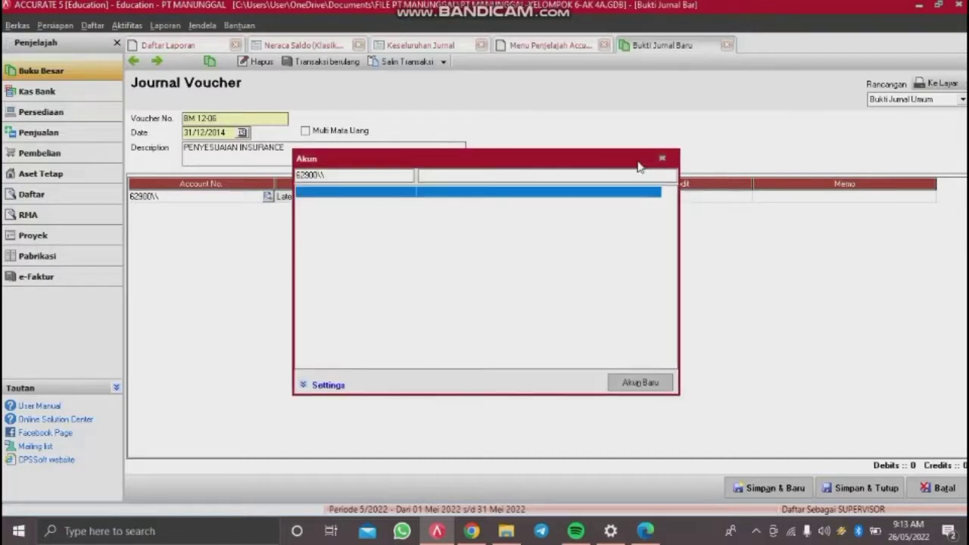
pyautogui.click(662, 159)
pyautogui.doubleClick(180, 195)
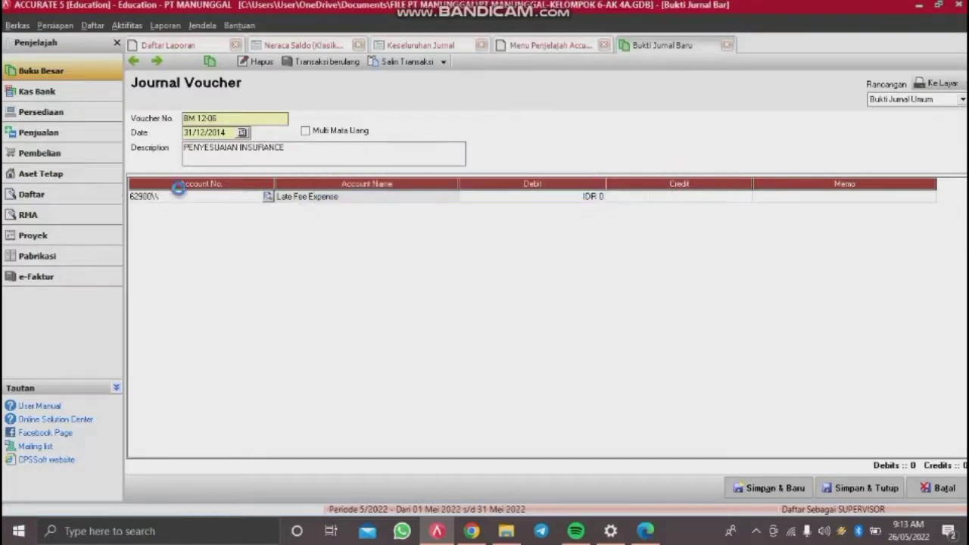
pyautogui.press('BackSpace')
pyautogui.press('BackSpace')
pyautogui.press('Return')
pyautogui.click(515, 196)
pyautogui.write('2.000.000')
pyautogui.press('Tab')
pyautogui.press('Tab')
pyautogui.press('Tab')
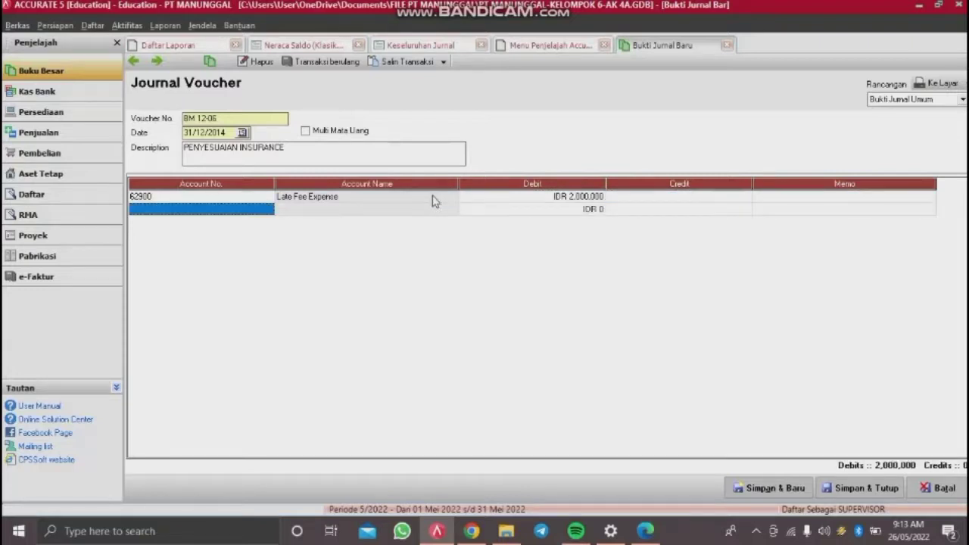
# Step: Credit 11420 Prepaid Insurance on the second line, drop the empty row, and save with Simpan & Baru
pyautogui.click(263, 210)
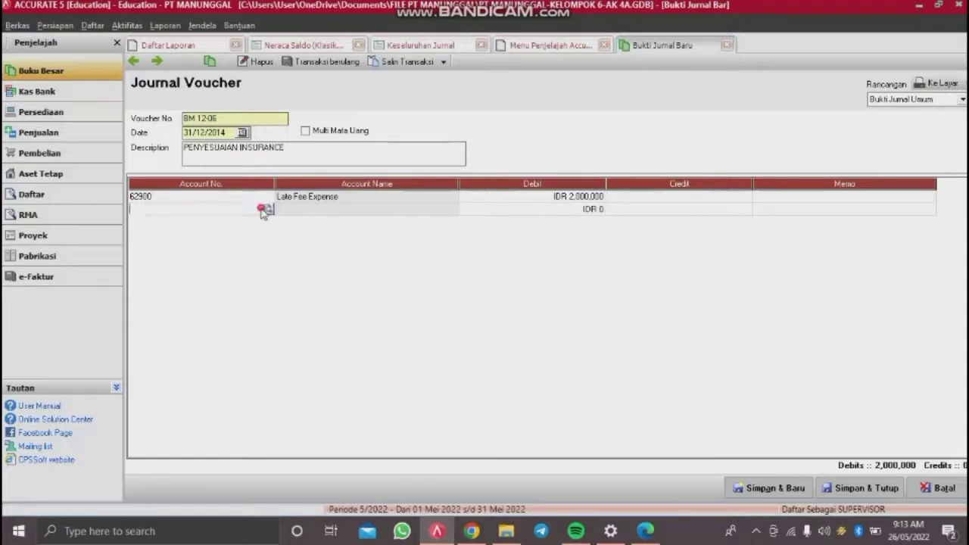
pyautogui.click(267, 209)
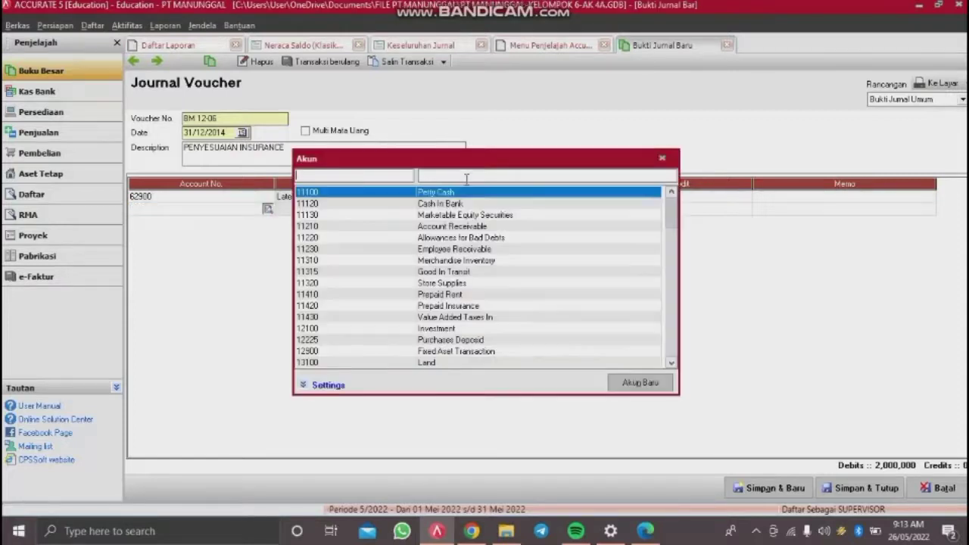
pyautogui.write('PRE')
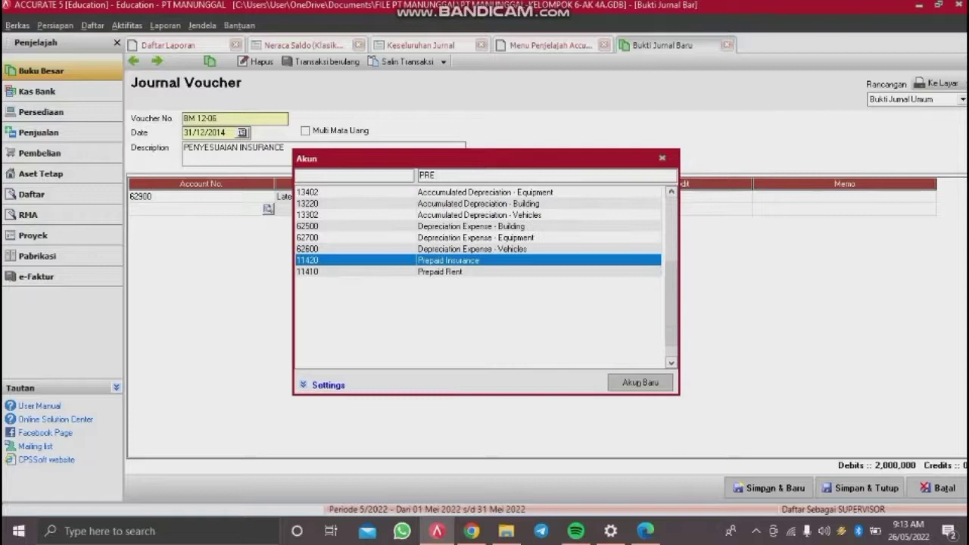
pyautogui.doubleClick(609, 261)
pyautogui.click(781, 201)
pyautogui.click(780, 211)
pyautogui.press('Down')
pyautogui.press('Up')
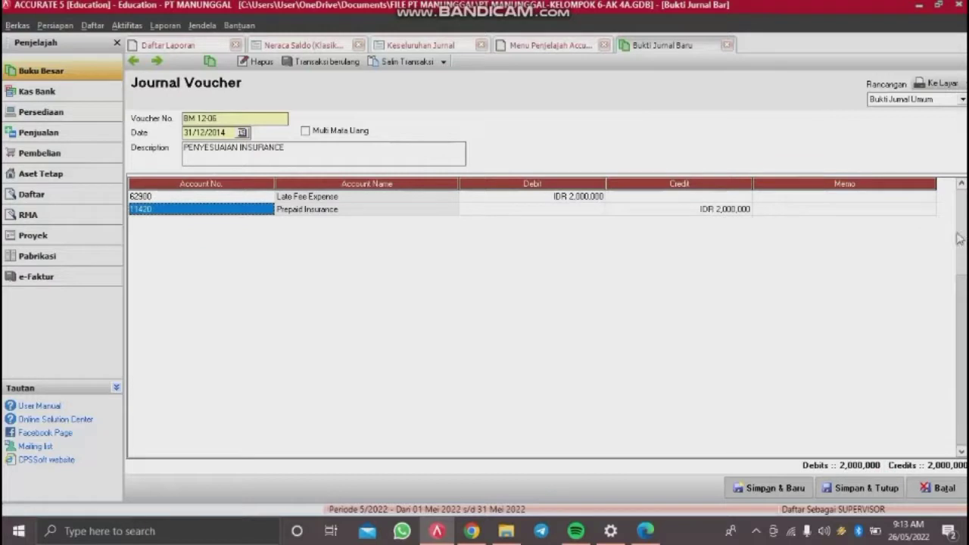
pyautogui.click(776, 491)
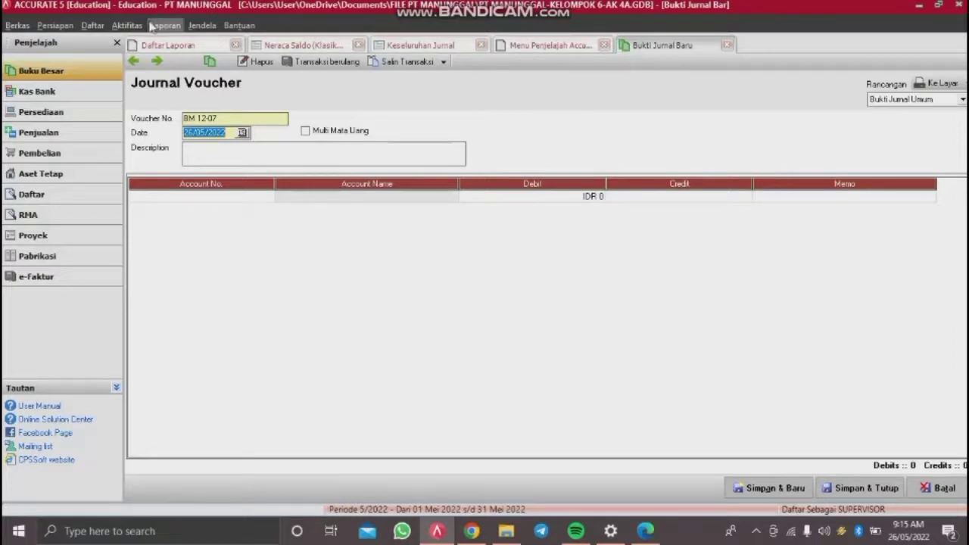
# Step: Start Proses Akhir Bulan from Aktifitas > Periodik and choose Nopember as the period
pyautogui.click(139, 27)
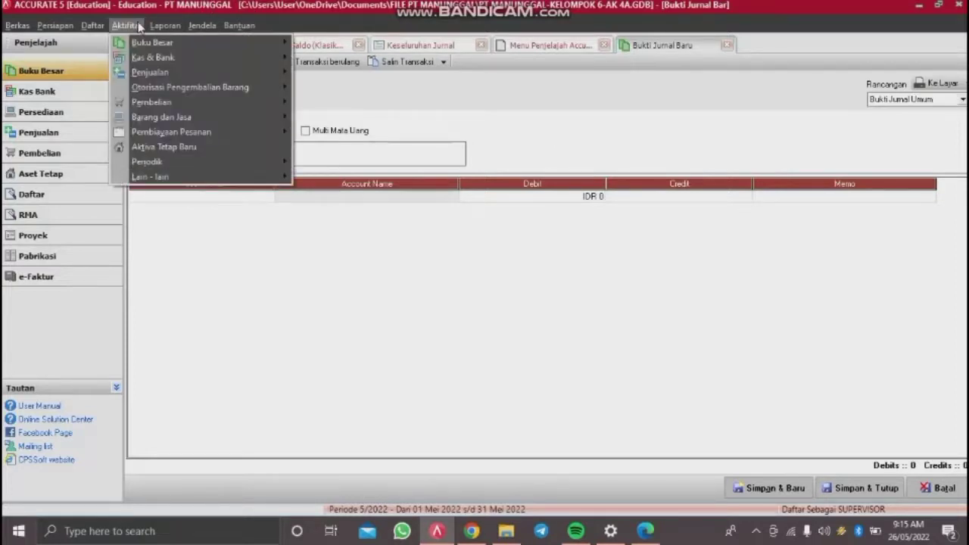
pyautogui.moveTo(277, 166)
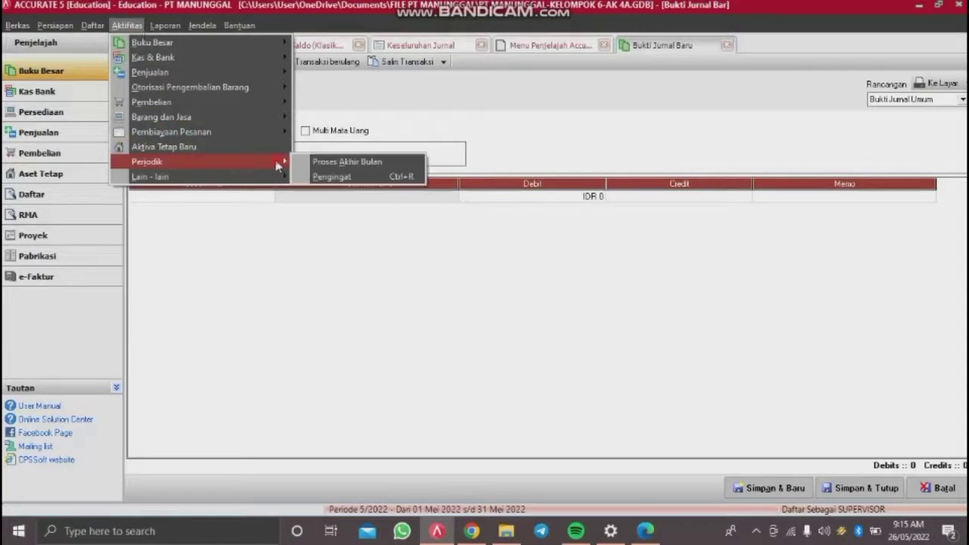
pyautogui.click(315, 163)
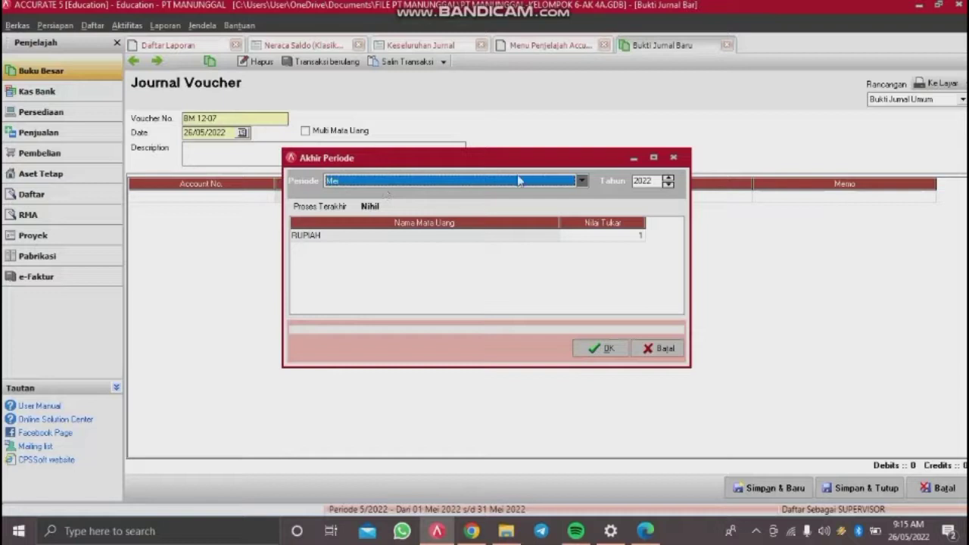
pyautogui.click(566, 184)
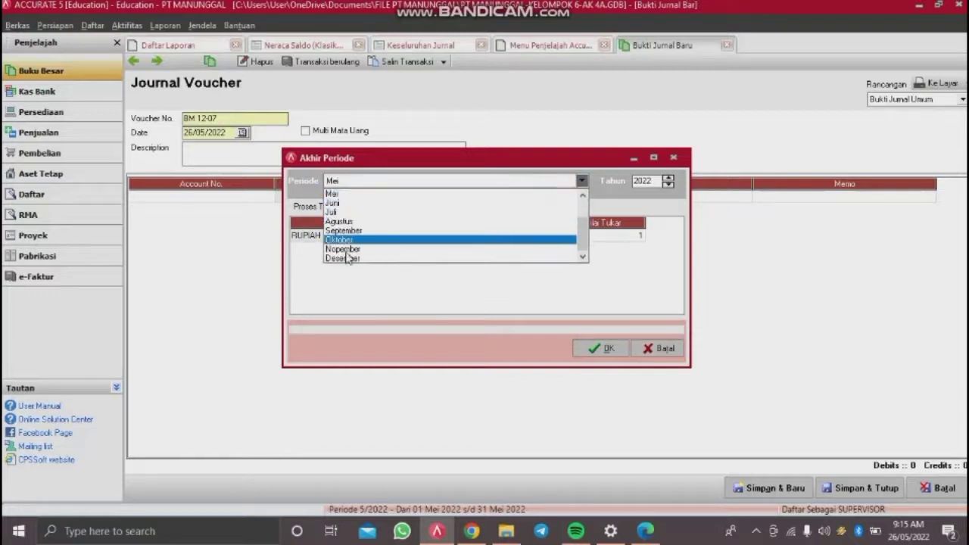
pyautogui.click(350, 250)
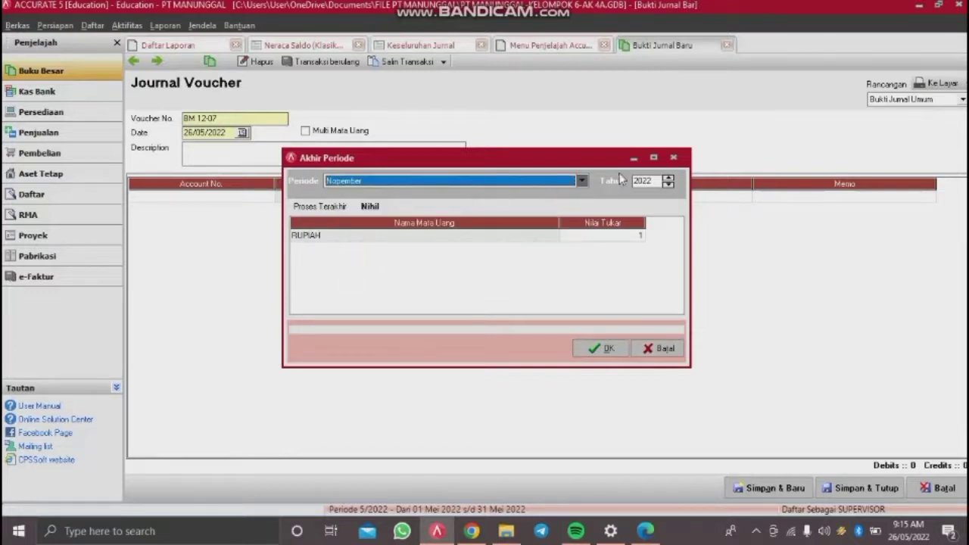
# Step: Set the year to 2014, run the month-end closing, and acknowledge the completion message
pyautogui.click(668, 178)
pyautogui.click(667, 178)
pyautogui.click(668, 186)
pyautogui.click(668, 185)
pyautogui.click(668, 186)
pyautogui.click(668, 185)
pyautogui.click(668, 185)
pyautogui.click(668, 185)
pyautogui.click(668, 186)
pyautogui.click(668, 185)
pyautogui.click(668, 185)
pyautogui.click(656, 179)
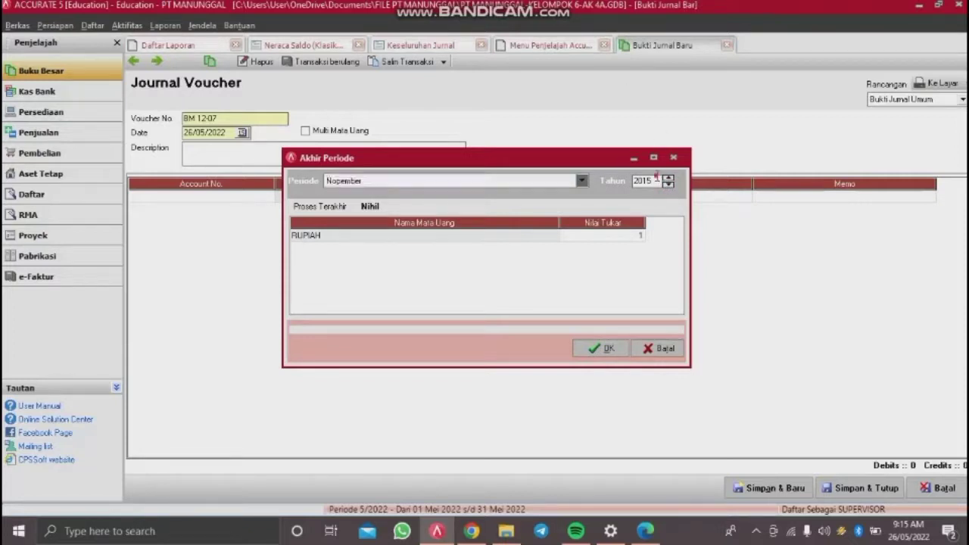
pyautogui.press('BackSpace')
pyautogui.write('4')
pyautogui.press('Tab')
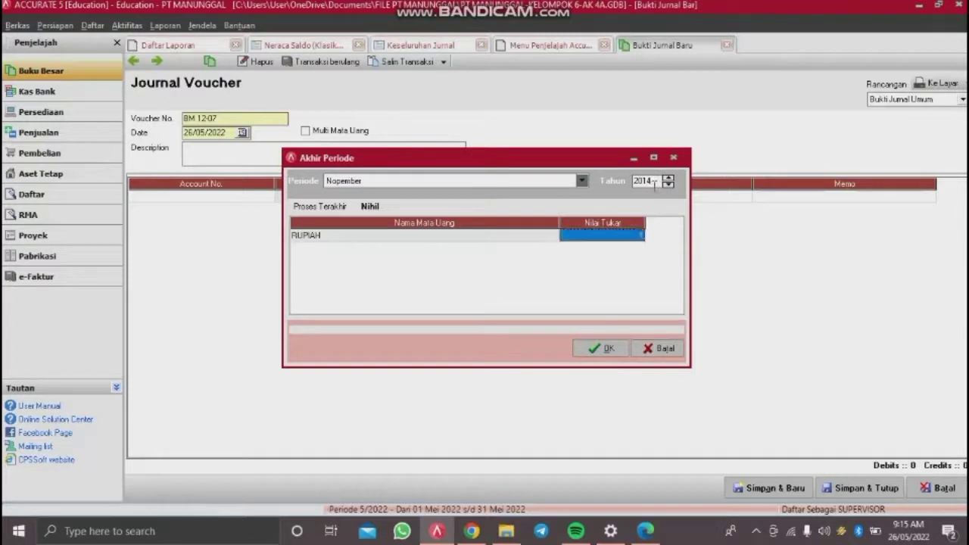
pyautogui.click(606, 348)
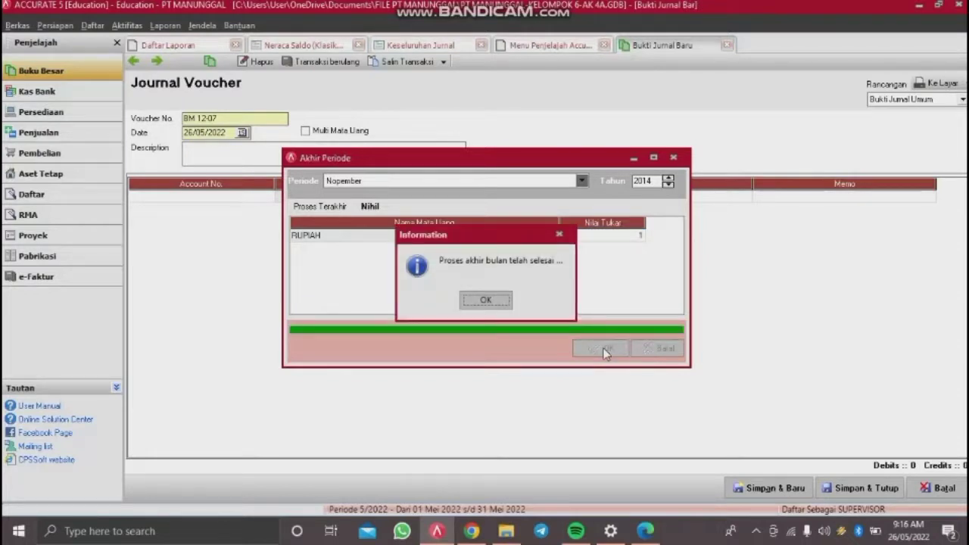
pyautogui.press('Return')
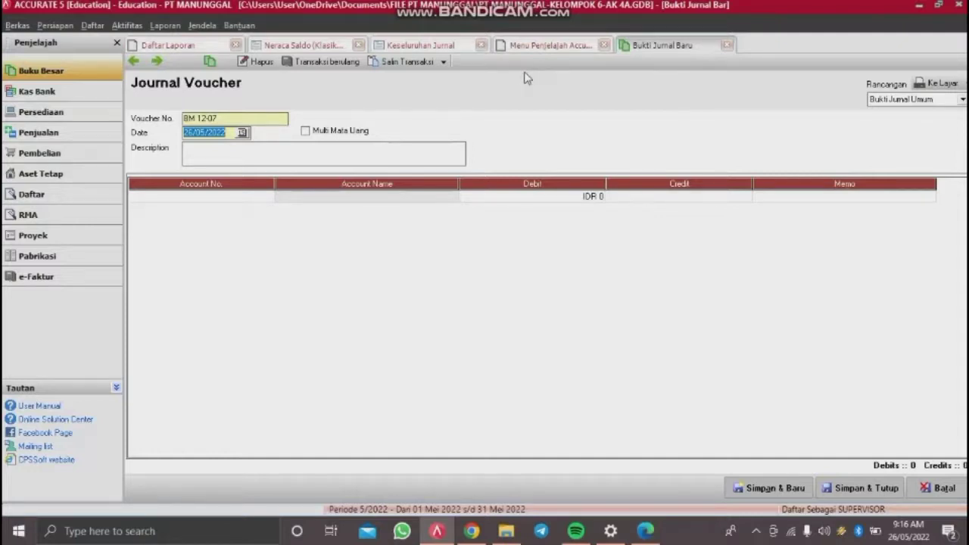
# Step: Number the voucher BM 12-08, dated 31/12/2014, described PENYESUAIAN HUTANG BIAYA
pyautogui.click(229, 117)
pyautogui.press('BackSpace')
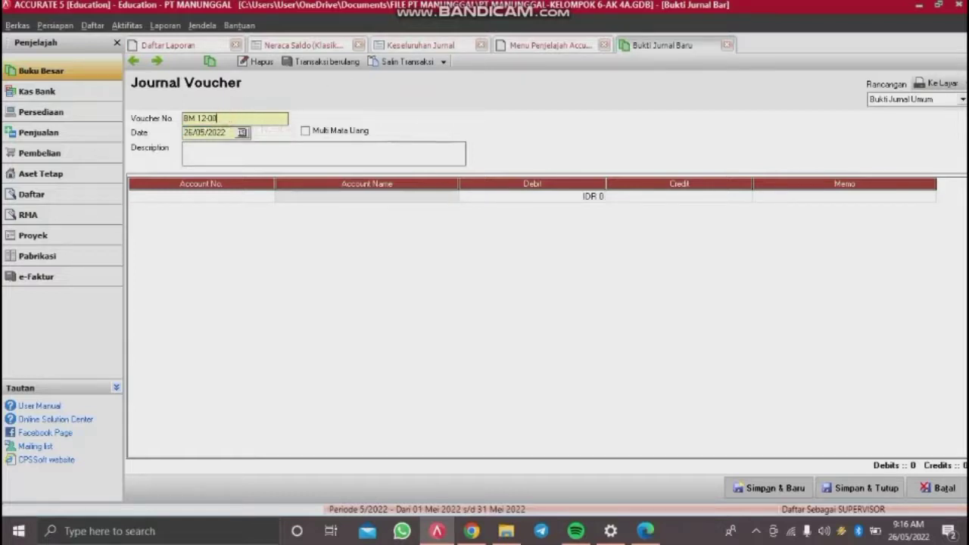
pyautogui.write('8')
pyautogui.press('Tab')
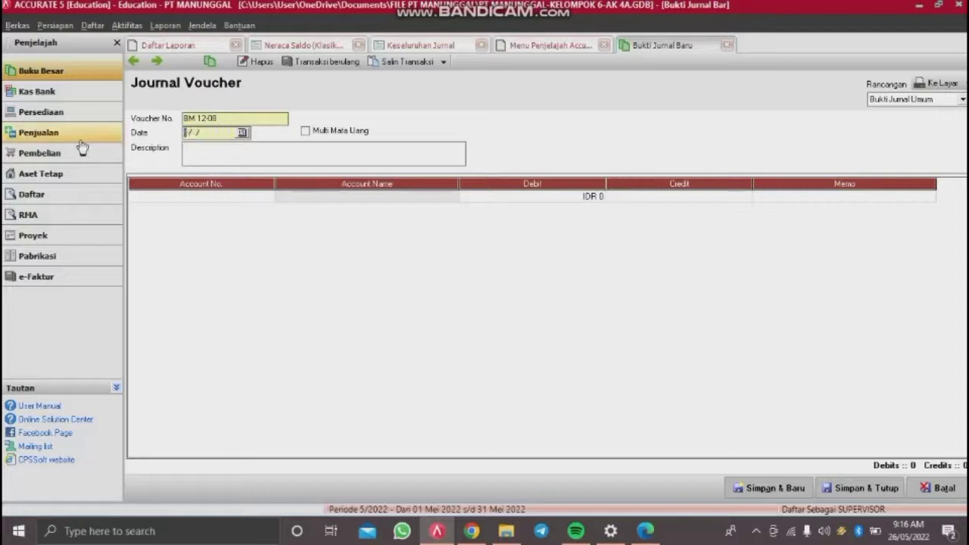
pyautogui.write('31/12/2014')
pyautogui.click(195, 157)
pyautogui.write('PENYESUAI')
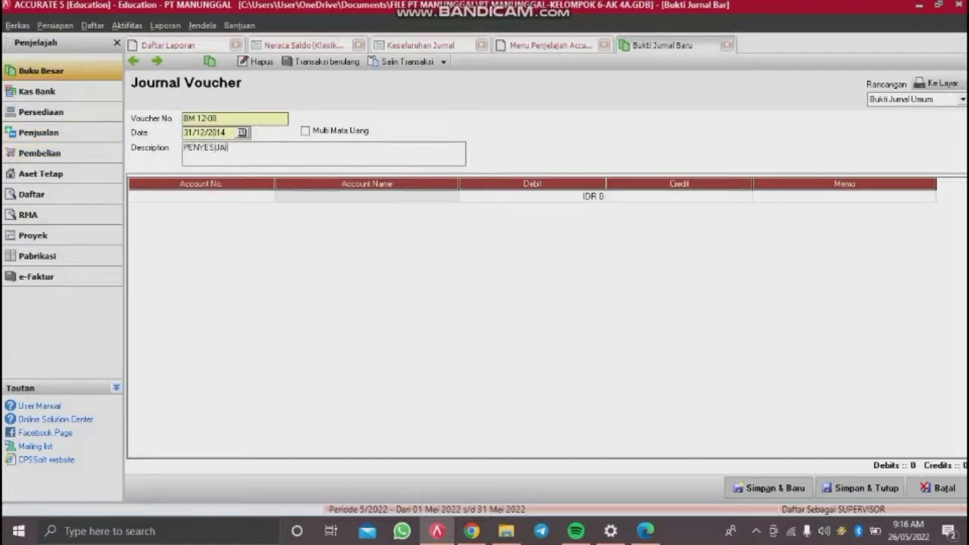
pyautogui.write('AN HUTANG BIAYA')
# Step: Debit 61500 Water, Telepon & Electricity Expense for 1,500,000
pyautogui.click(244, 198)
pyautogui.click(268, 197)
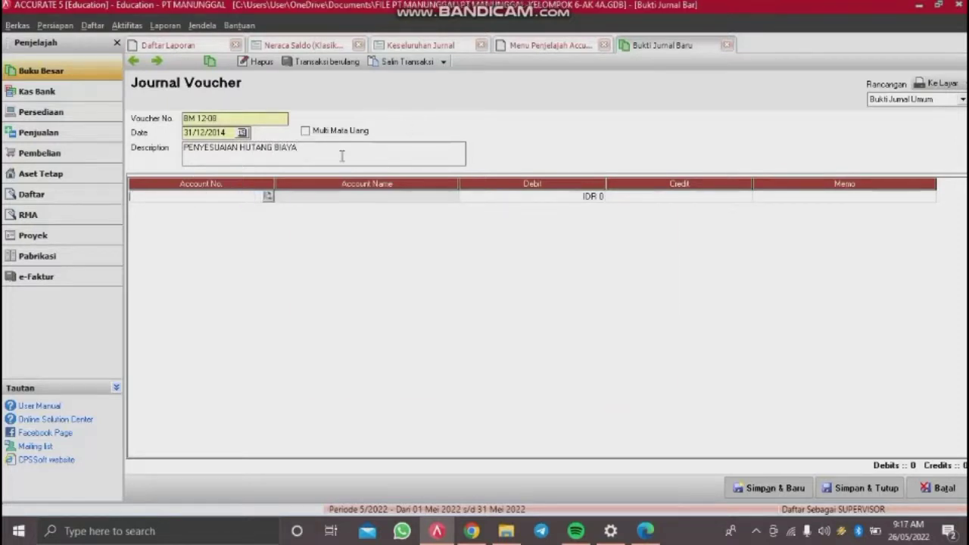
pyautogui.write('615')
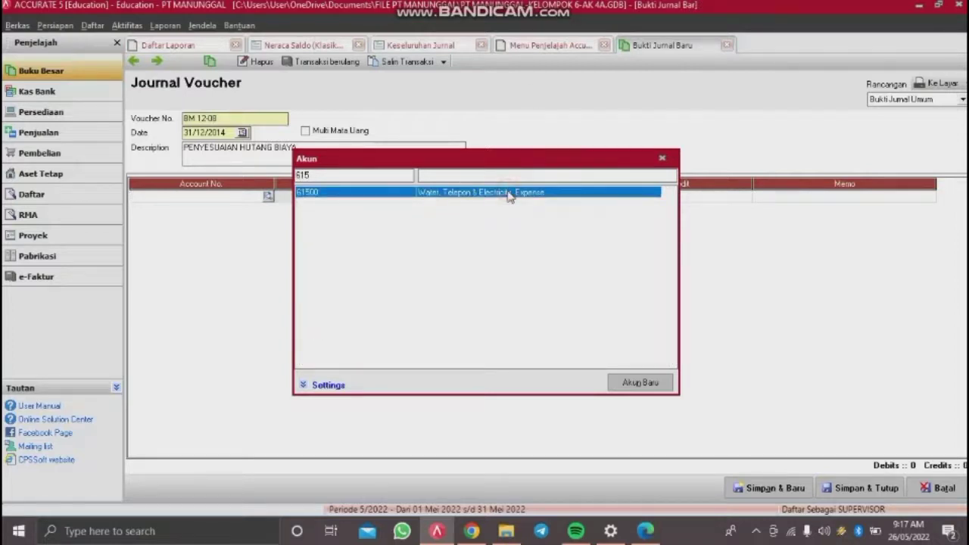
pyautogui.doubleClick(509, 196)
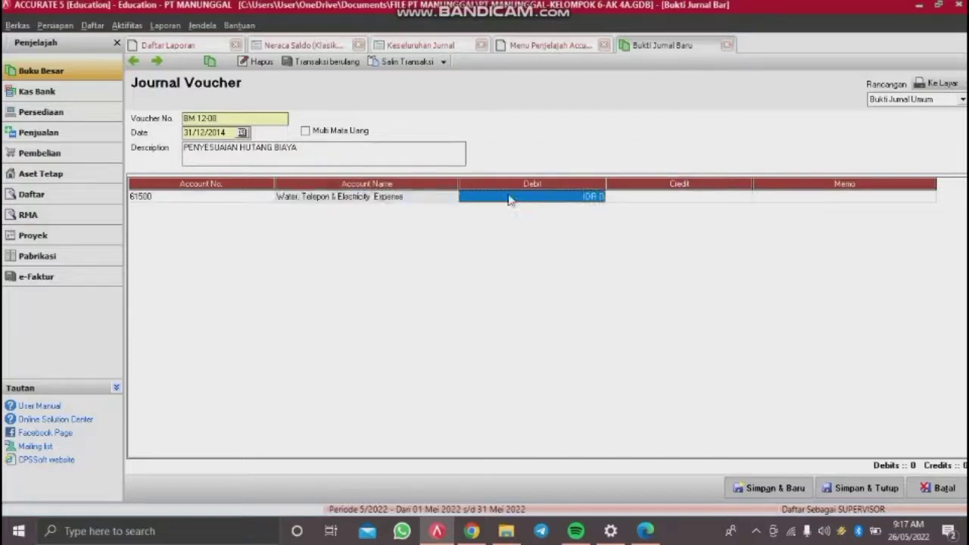
pyautogui.write('15000')
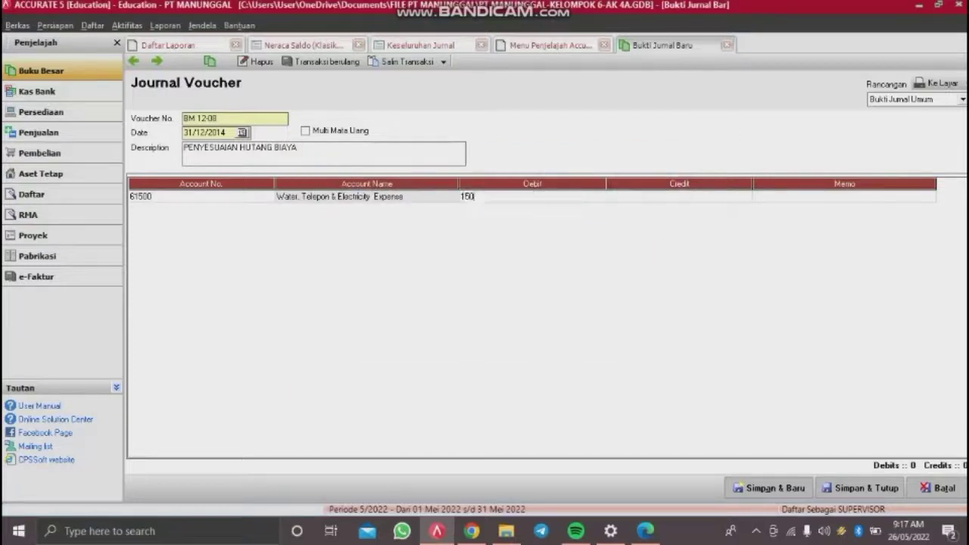
pyautogui.press('Tab')
pyautogui.press('Tab')
pyautogui.press('Tab')
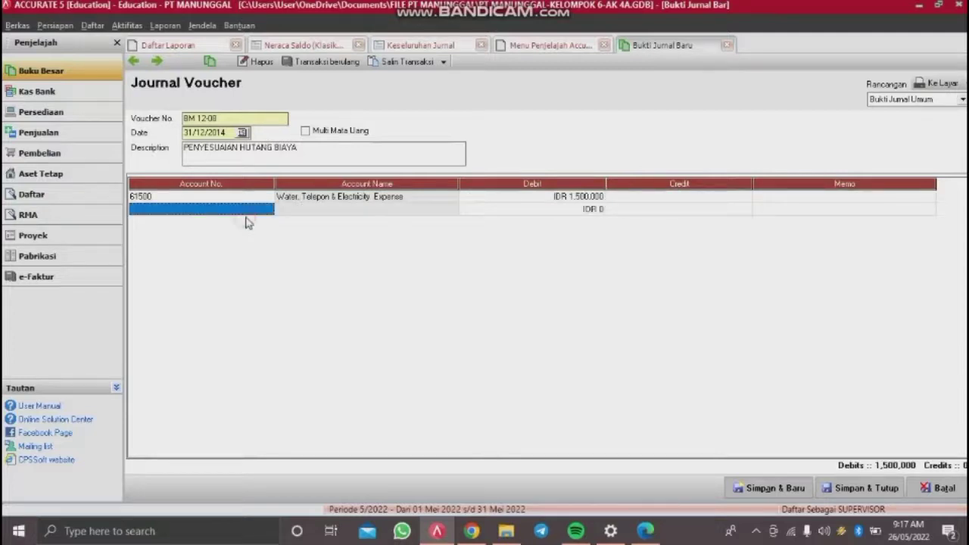
# Step: Credit 21211 Accrued Expense, remove the empty third line, and save with Simpan & Baru
pyautogui.click(249, 210)
pyautogui.click(270, 209)
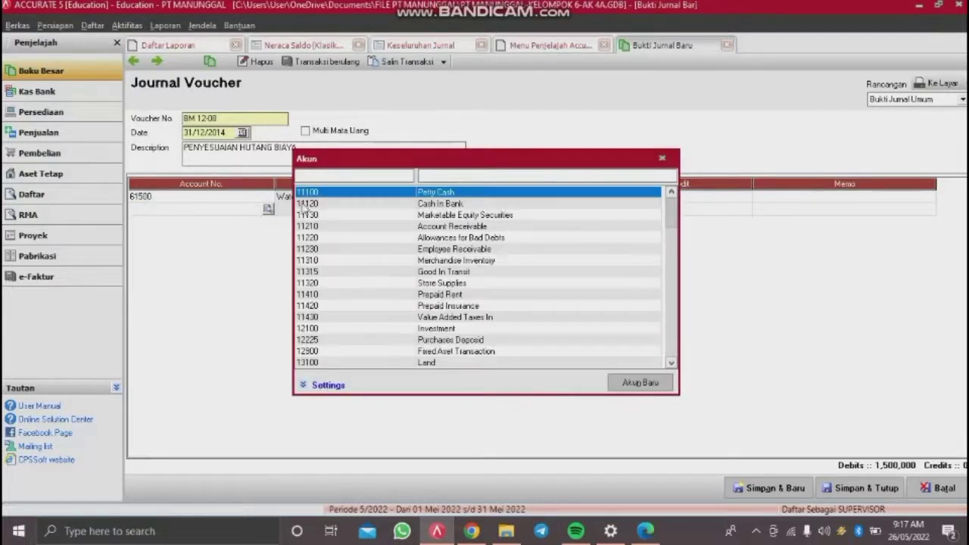
pyautogui.write('21211')
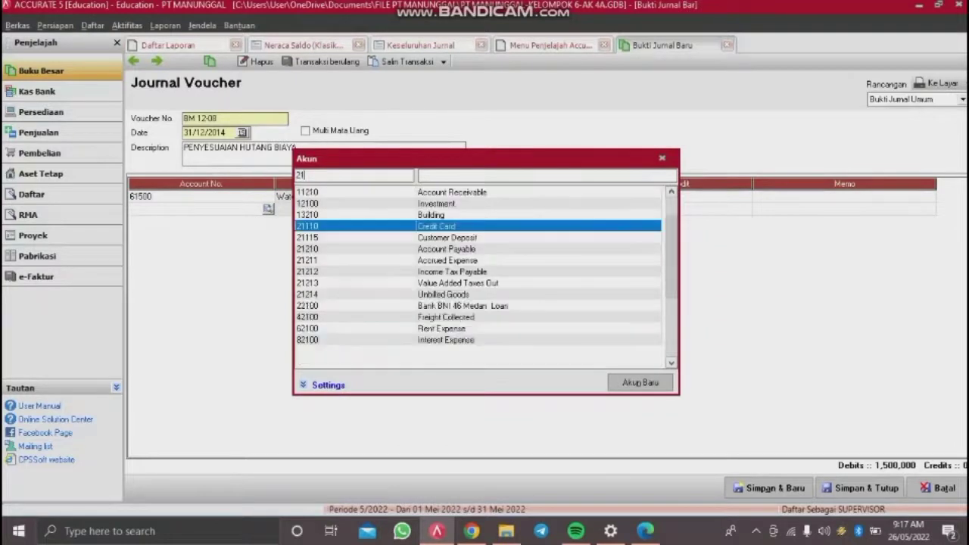
pyautogui.press('Return')
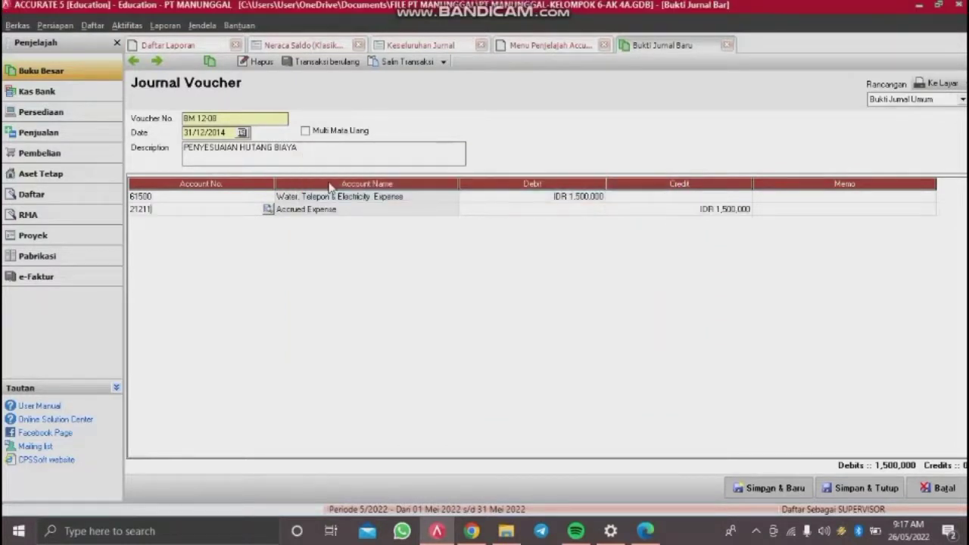
pyautogui.click(792, 210)
pyautogui.press('Tab')
pyautogui.press('Up')
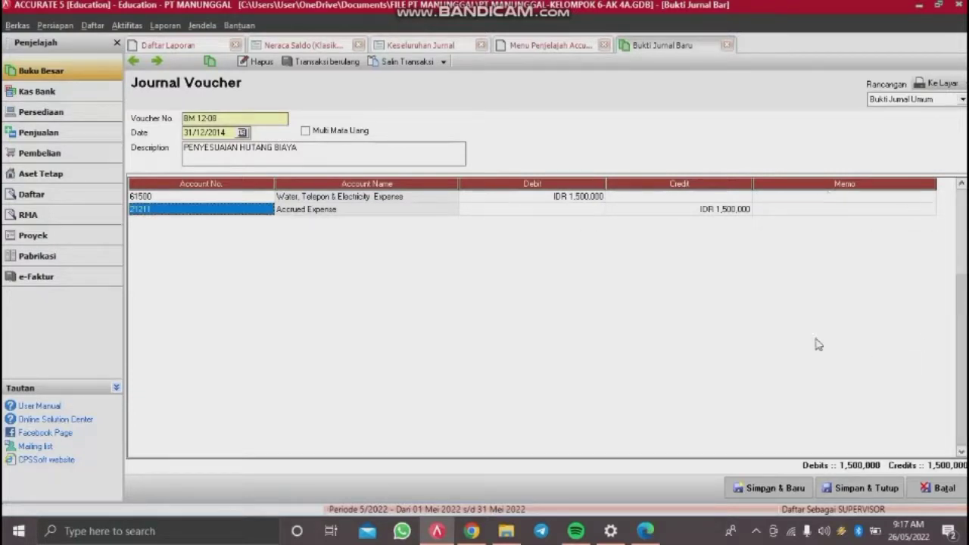
pyautogui.click(765, 488)
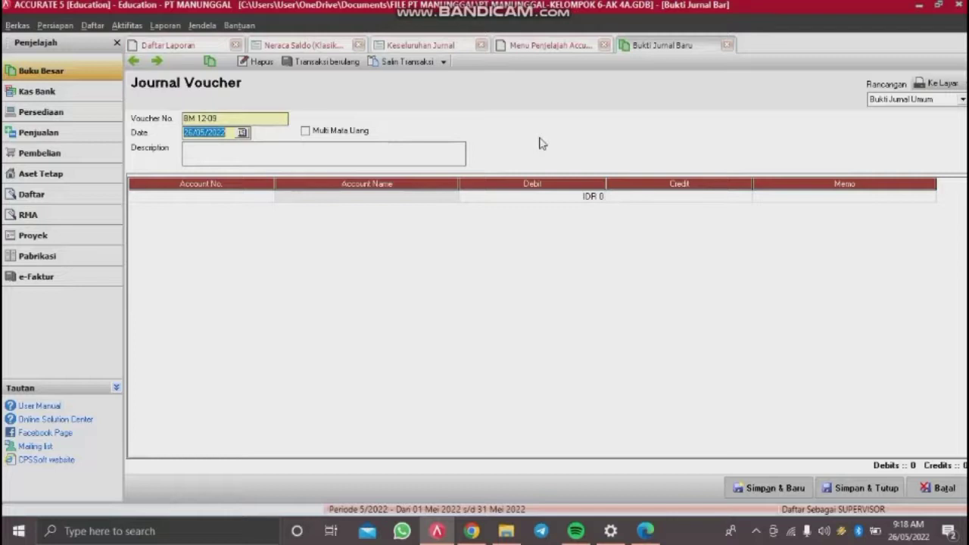
# Step: Open the Laba/Rugi (Standar) report from Daftar Laporan > Laporan Keuangan
pyautogui.click(165, 25)
pyautogui.click(179, 44)
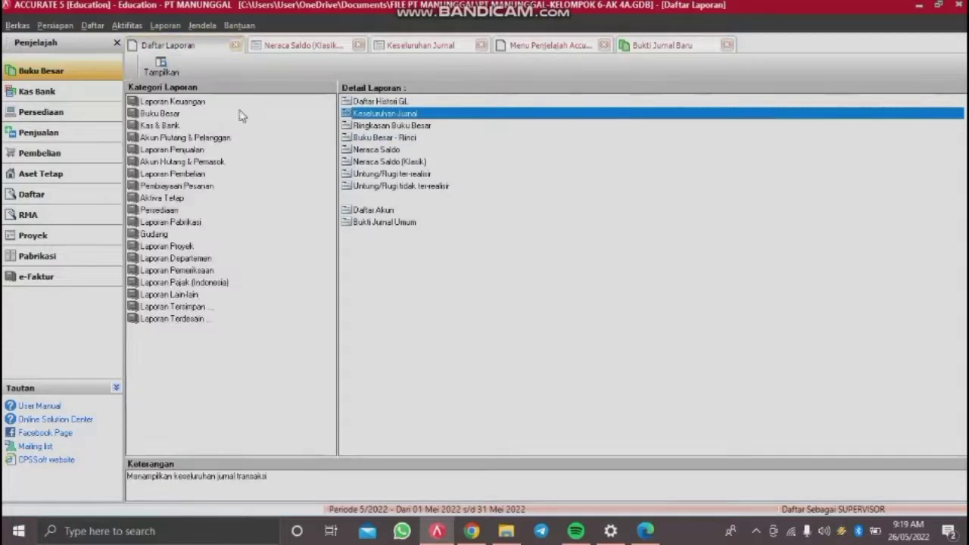
pyautogui.click(199, 102)
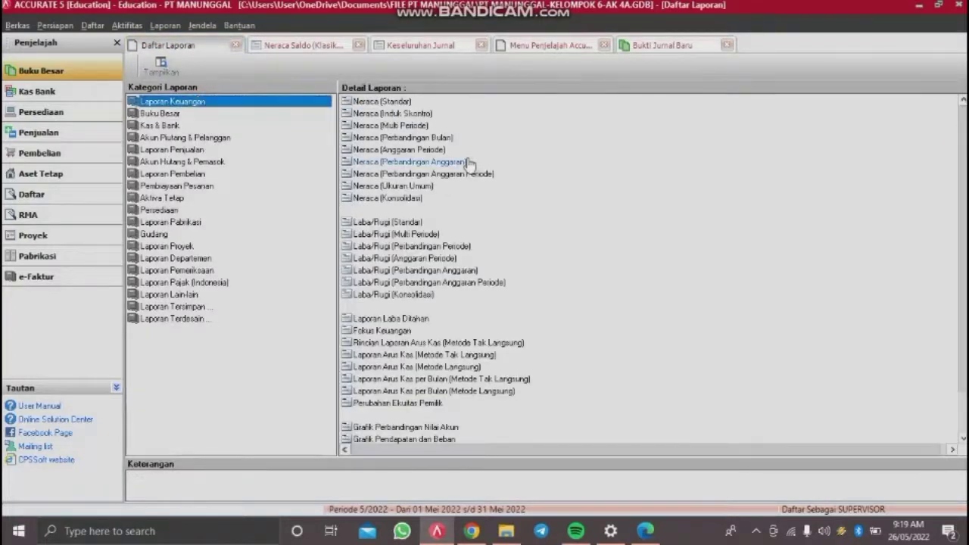
pyautogui.click(397, 222)
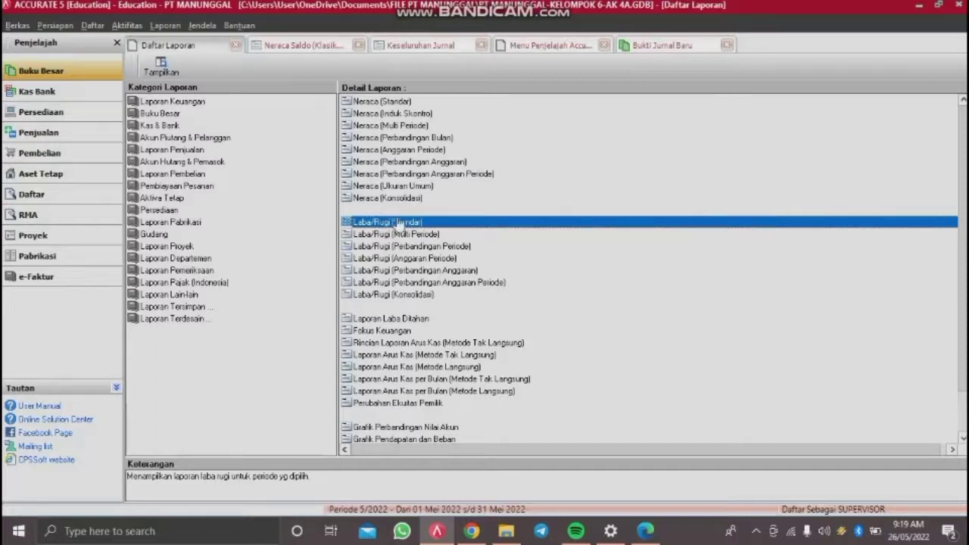
pyautogui.doubleClick(398, 222)
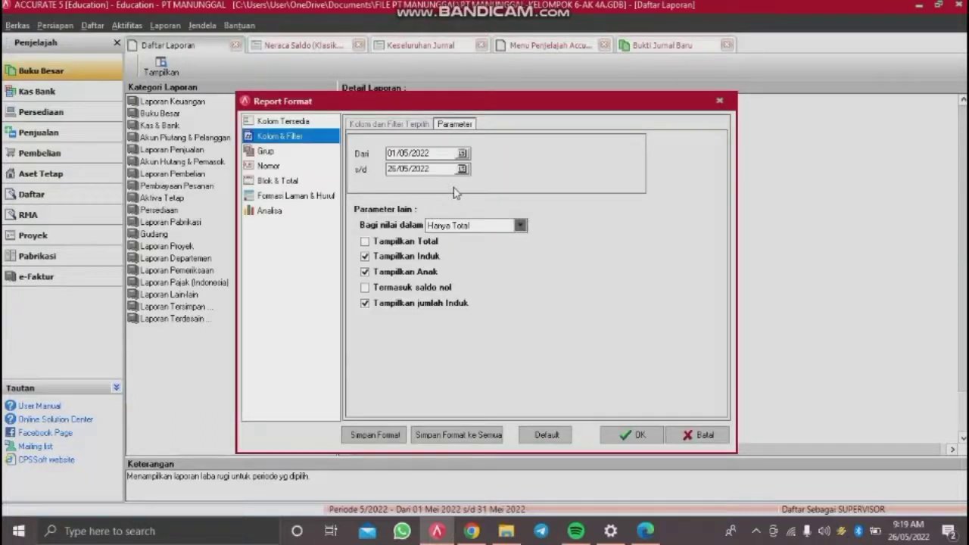
# Step: Generate the report for 01/12/2014 to 31/12/2014, then return to the Bukti Jurnal Baru tab
pyautogui.moveTo(432, 152); pyautogui.dragTo(274, 171)
pyautogui.press('BackSpace')
pyautogui.write('0112')
pyautogui.press('Return')
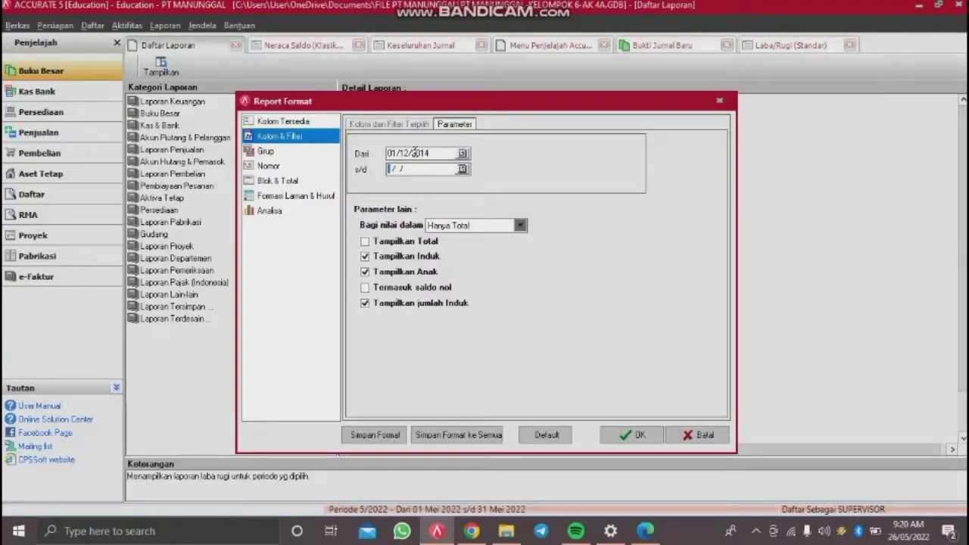
pyautogui.write('31')
pyautogui.write('1220')
pyautogui.write('14')
pyautogui.click(621, 438)
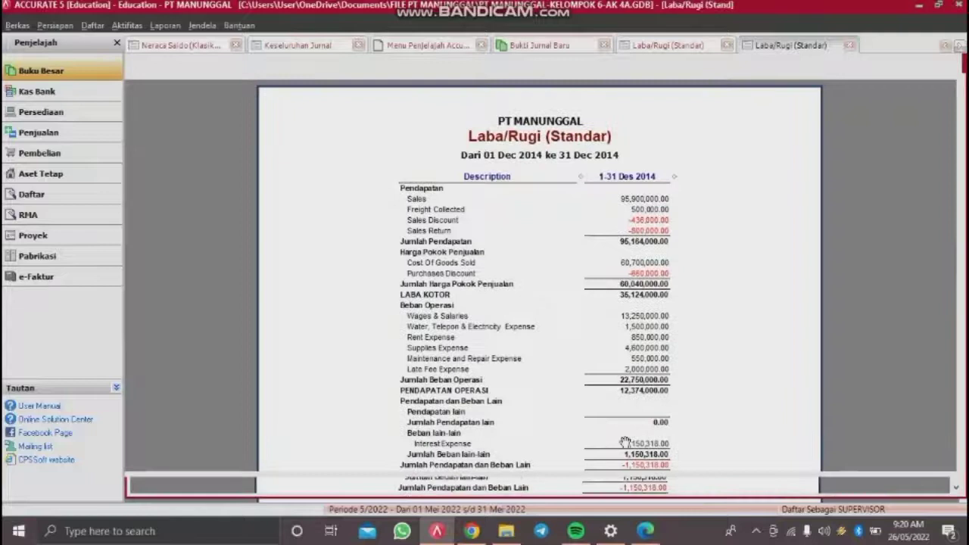
pyautogui.click(668, 45)
pyautogui.click(539, 45)
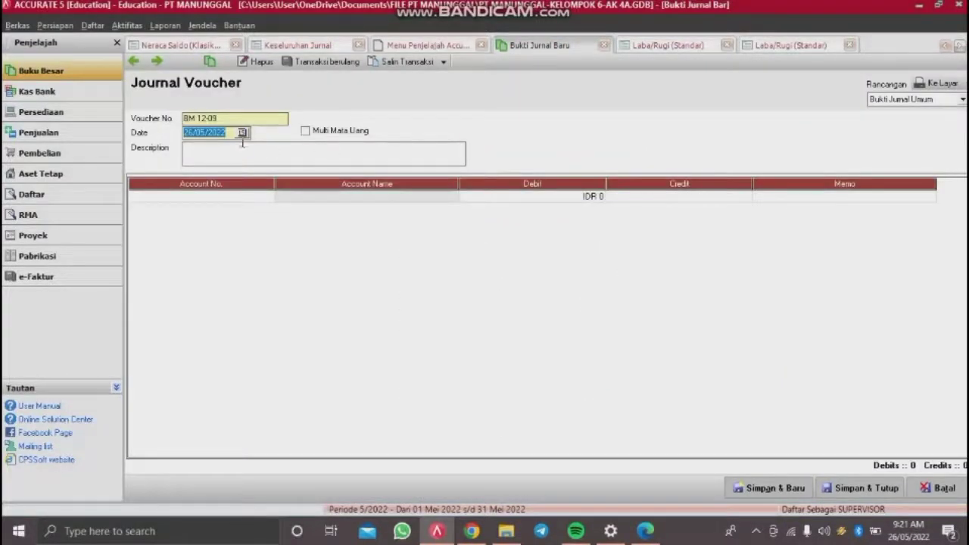
# Step: Date the voucher 31/12/2014 with the description PPH BADAN
pyautogui.write('31/12/2014')
pyautogui.click(241, 150)
pyautogui.write('PPH BADAN')
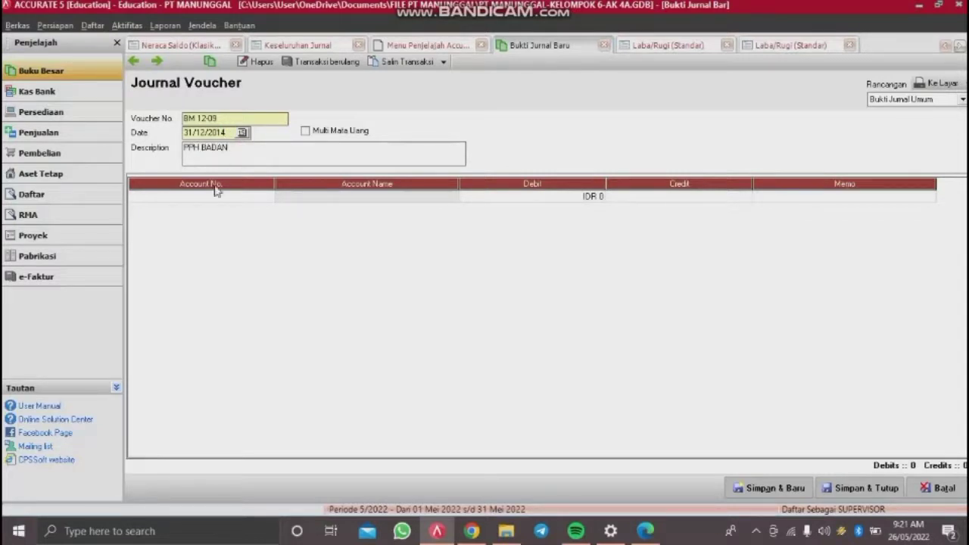
# Step: Post 93100 Income Tax Expense against 21212 Income Tax Payable for 951,640, then Simpan & Tutup
pyautogui.click(209, 197)
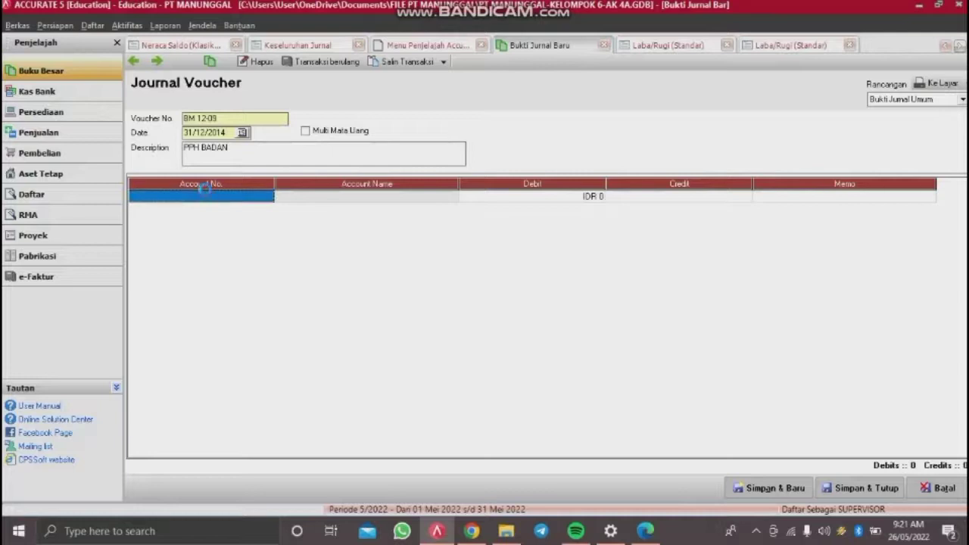
pyautogui.click(206, 196)
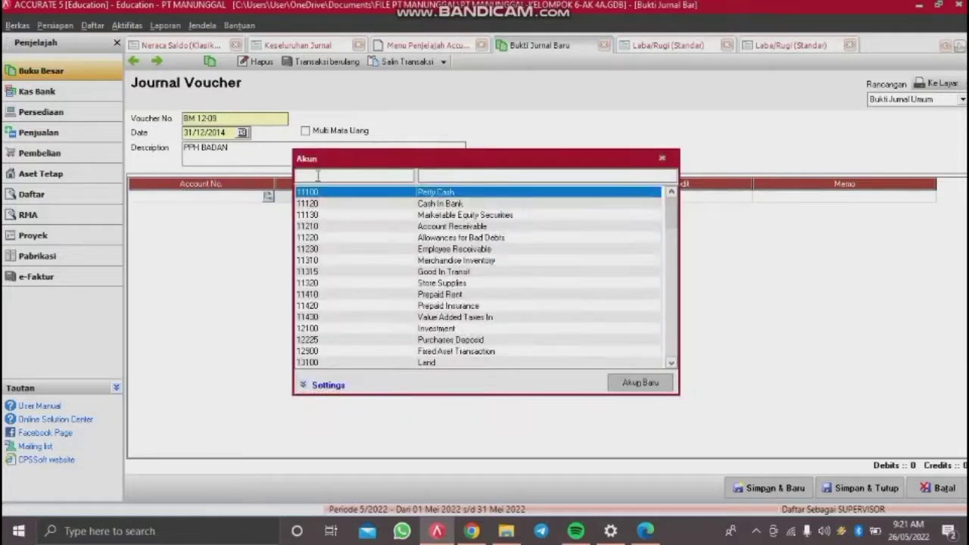
pyautogui.write('93100')
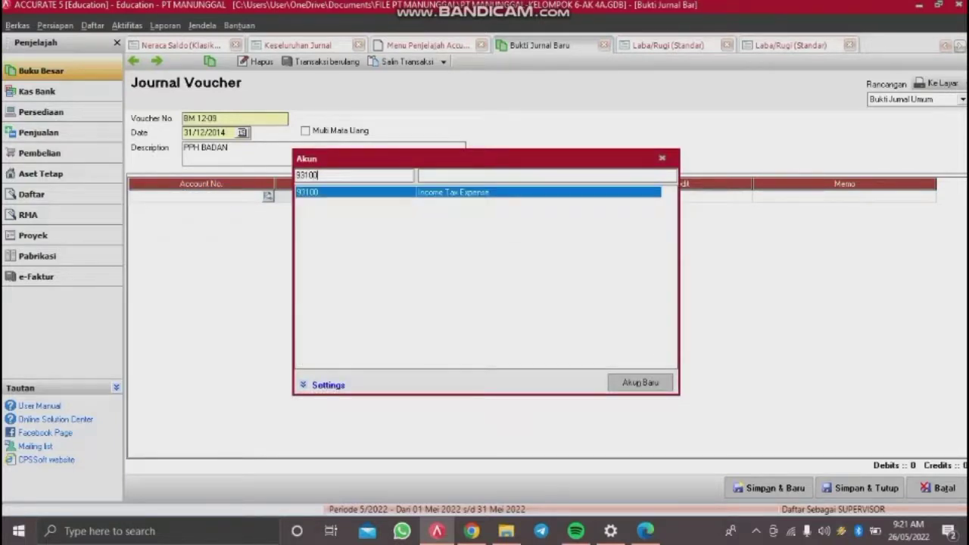
pyautogui.press('Return')
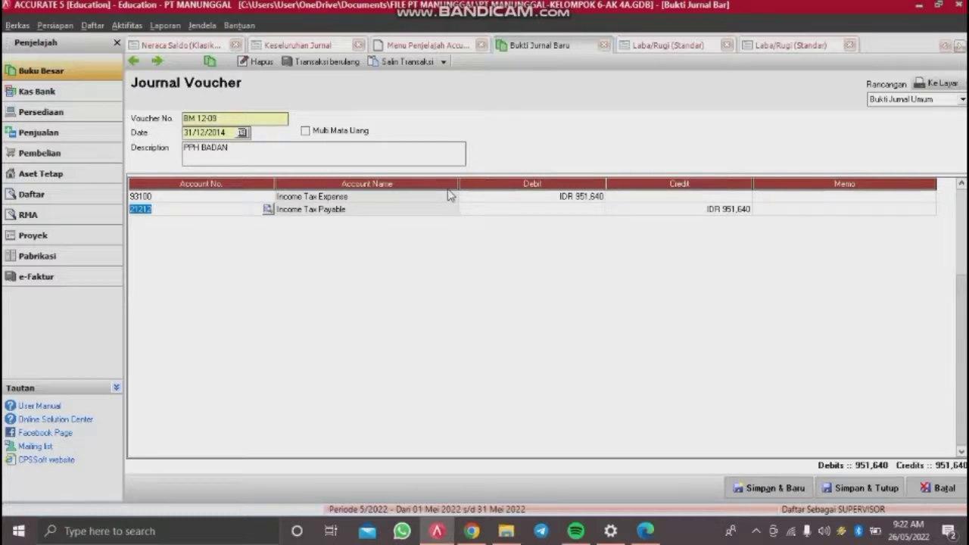
pyautogui.click(780, 198)
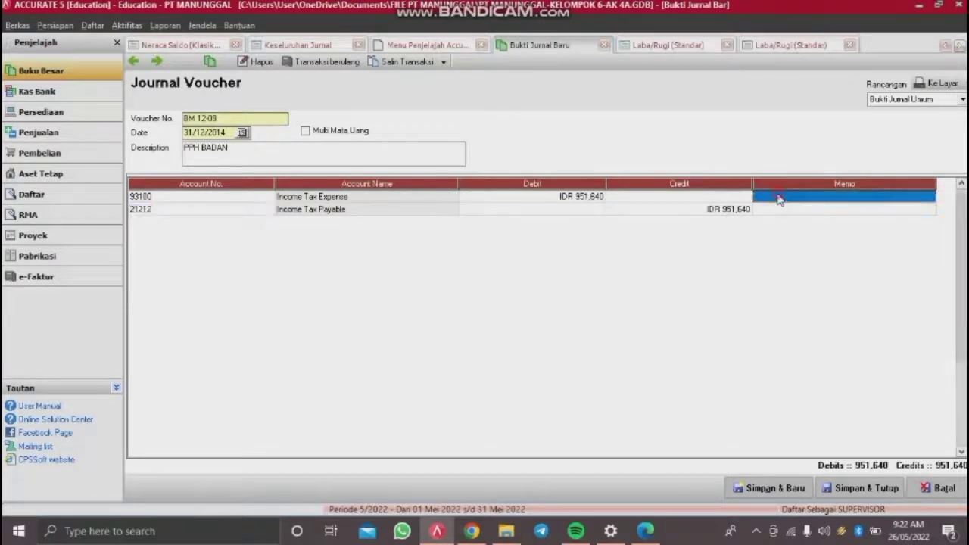
pyautogui.click(860, 490)
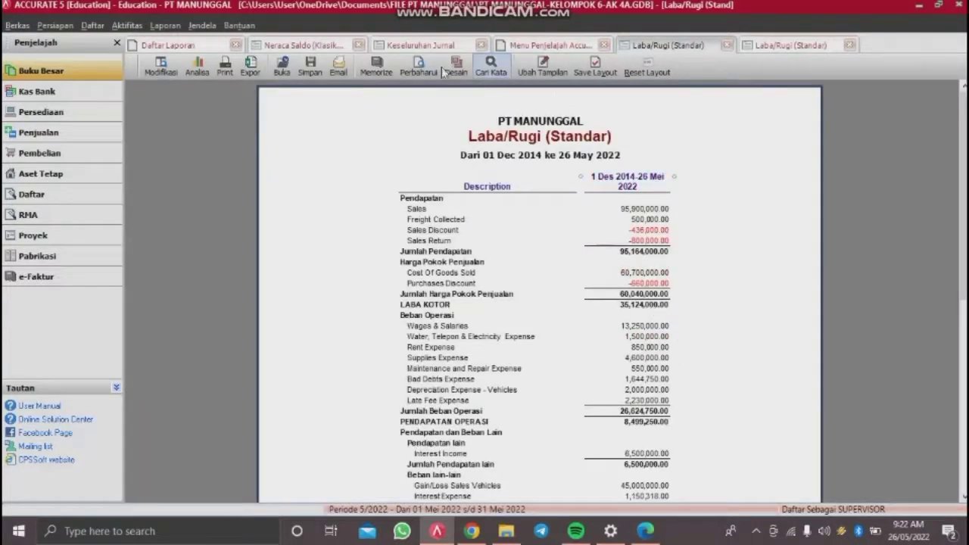
# Step: Refresh the Laba/Rugi (Standar) report with Perbaharui to include the new adjusting entries
pyautogui.click(433, 71)
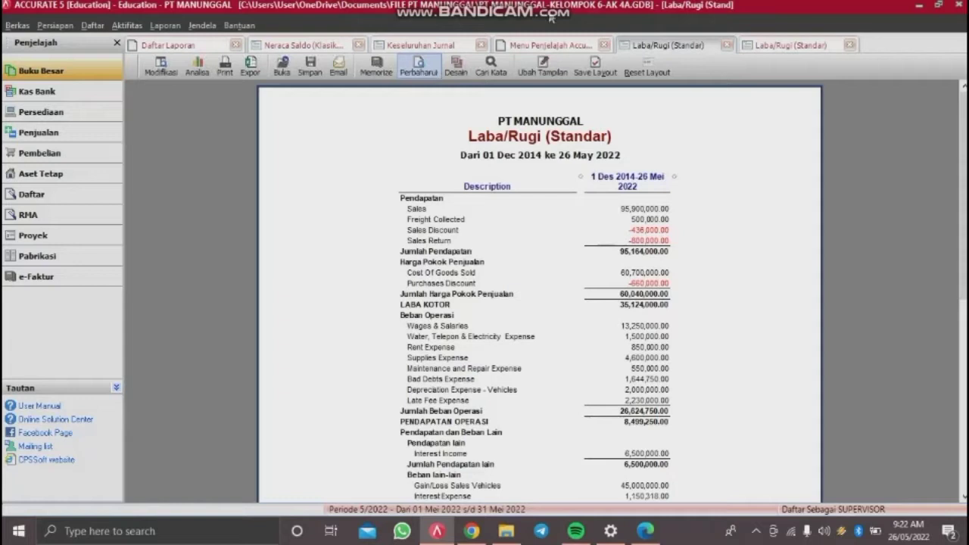